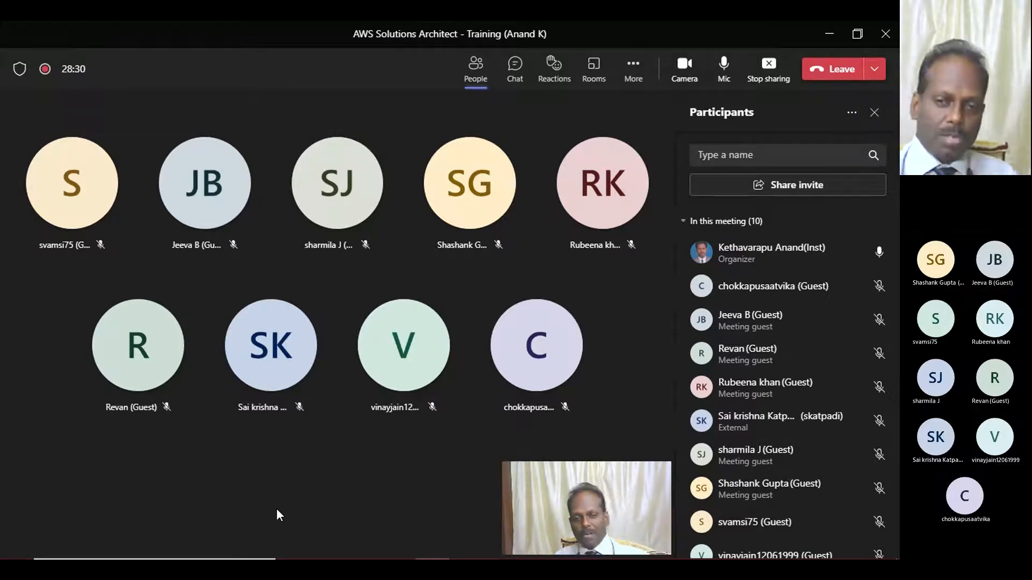
- Switch to the AWS Academy Sandbox Environment in Chrome, hide its Terminal pane and start the lab
mouse_move(433, 559)
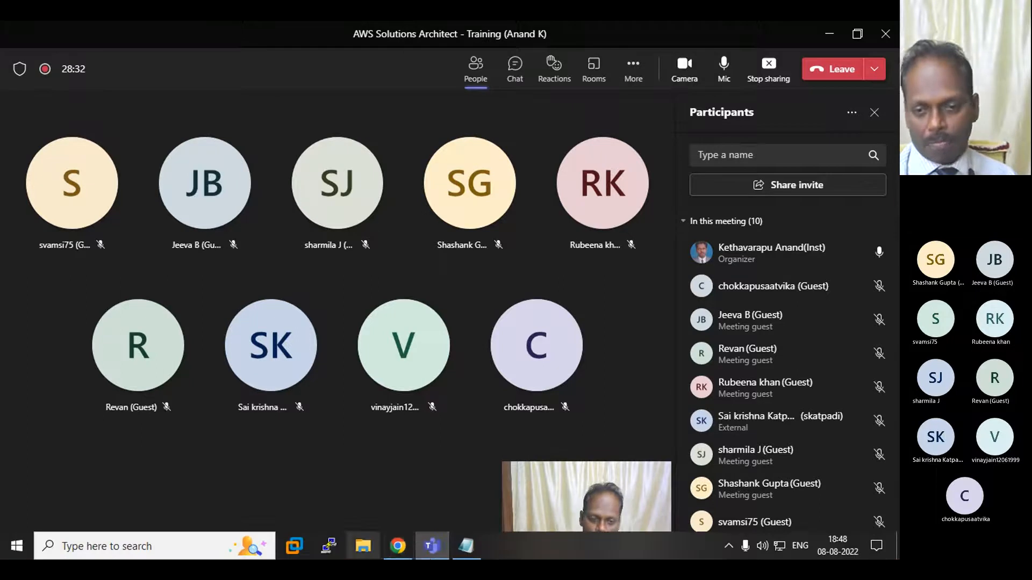
click(401, 548)
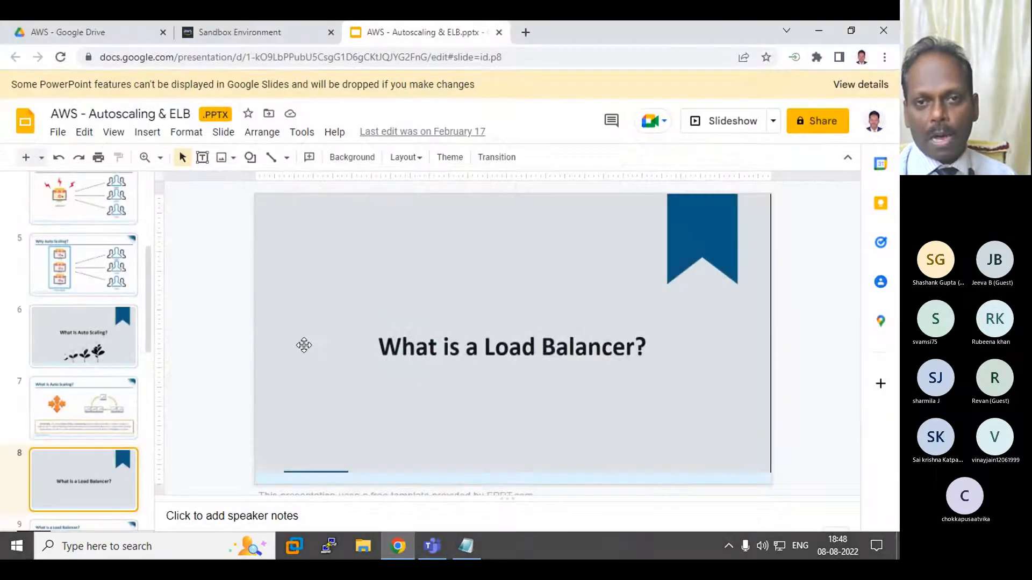
drag(227, 38, 405, 45)
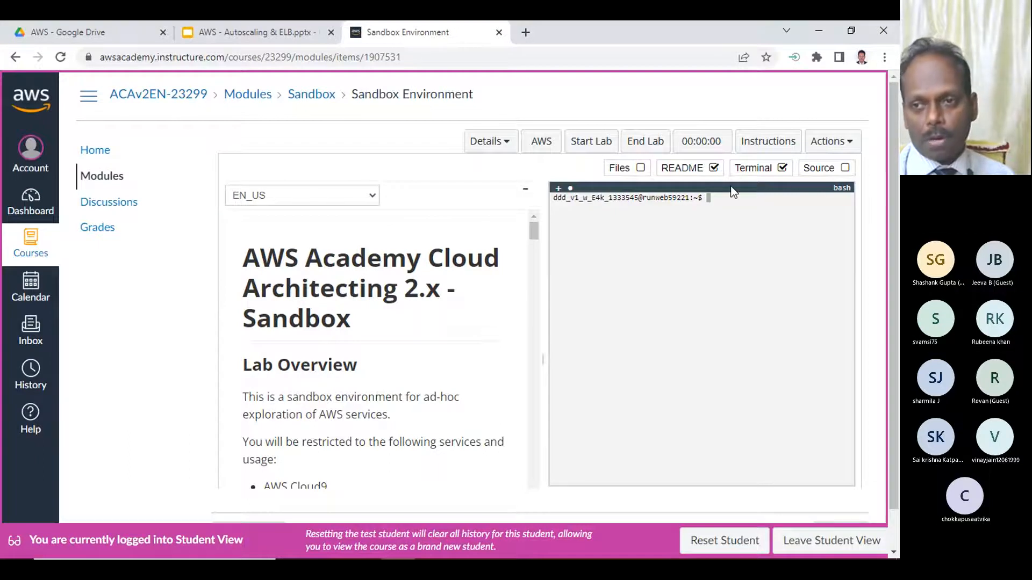
click(783, 168)
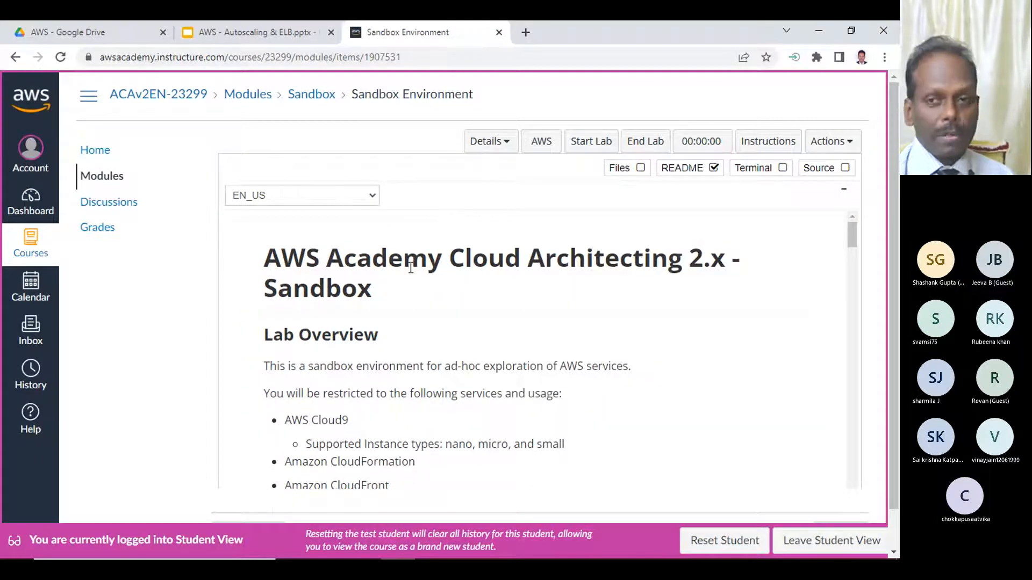
click(592, 143)
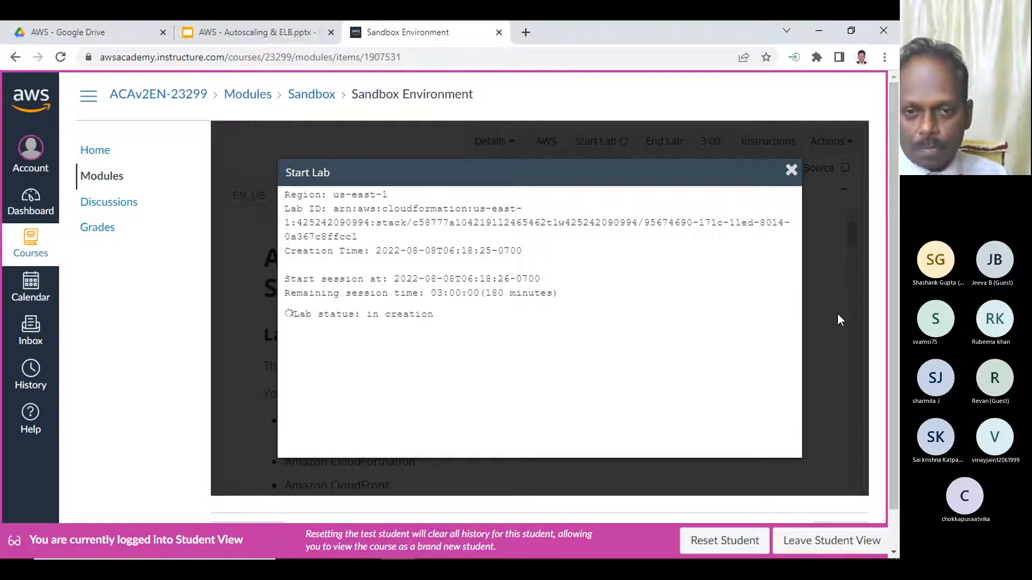
click(821, 296)
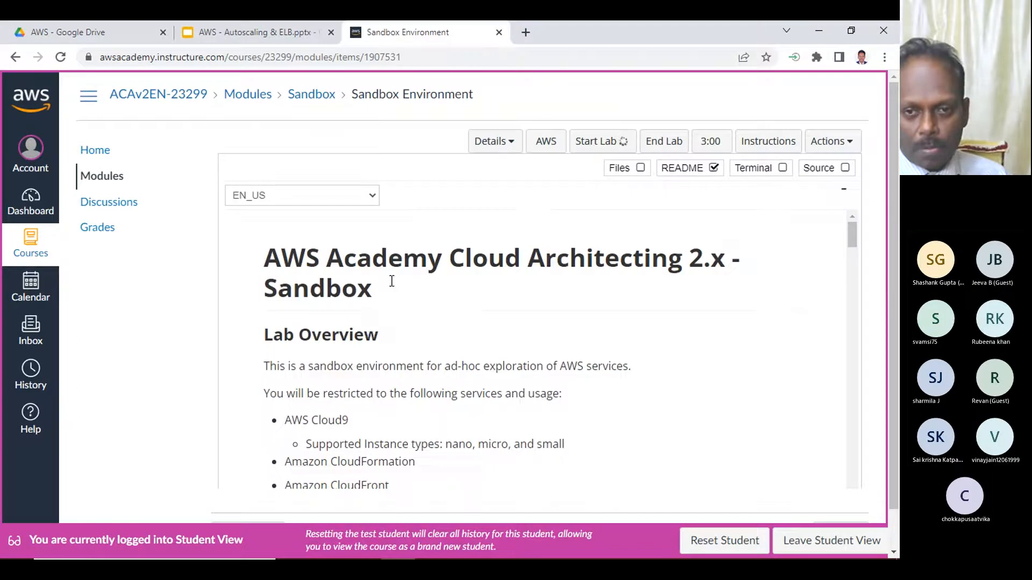
- In the Notepad file "notes - July 22", remove the blank line above the Autoscaling heading under 08.08.2022
click(265, 35)
click(417, 33)
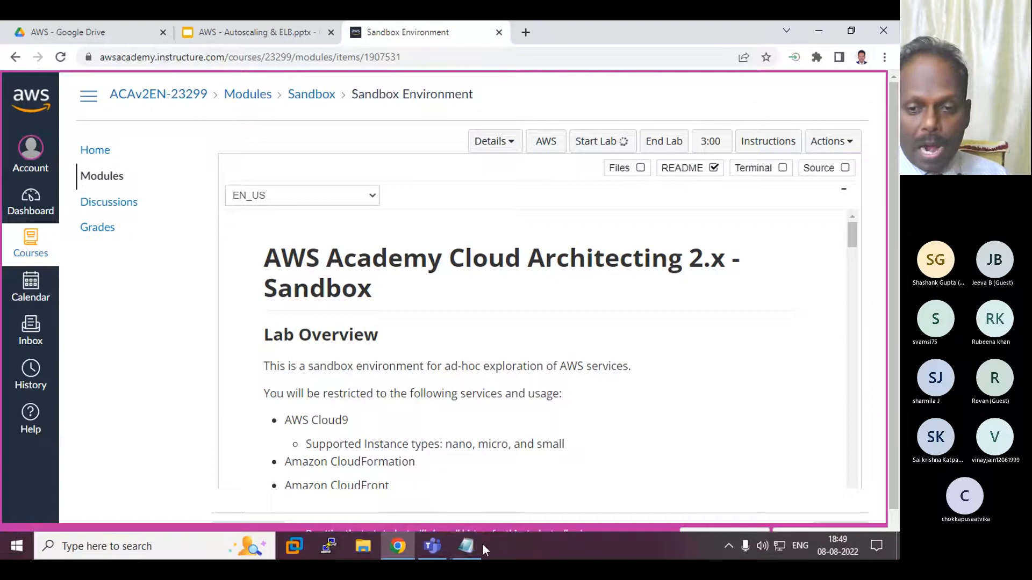
click(467, 548)
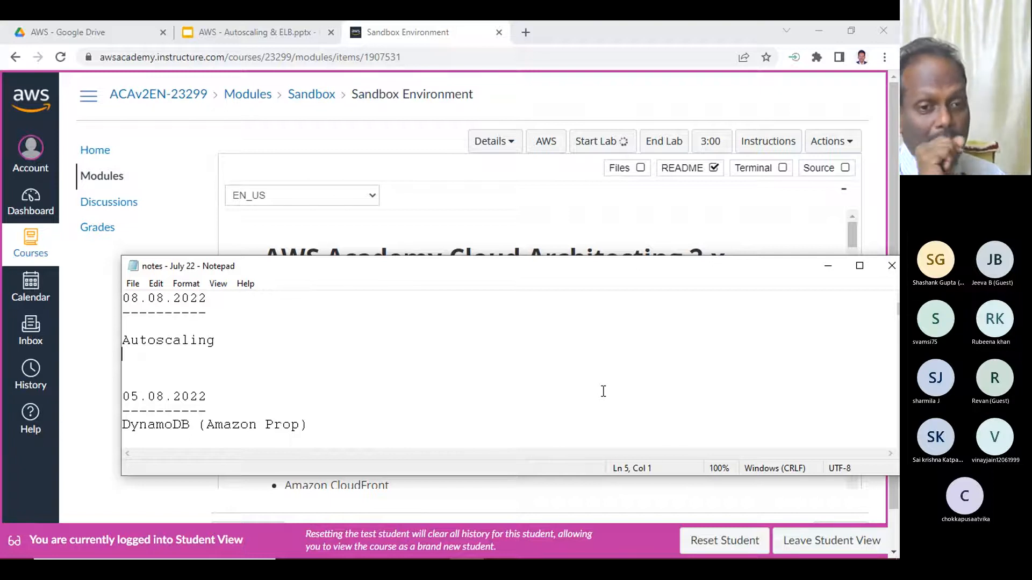
key(Up)
key(BackSpace)
key(Down)
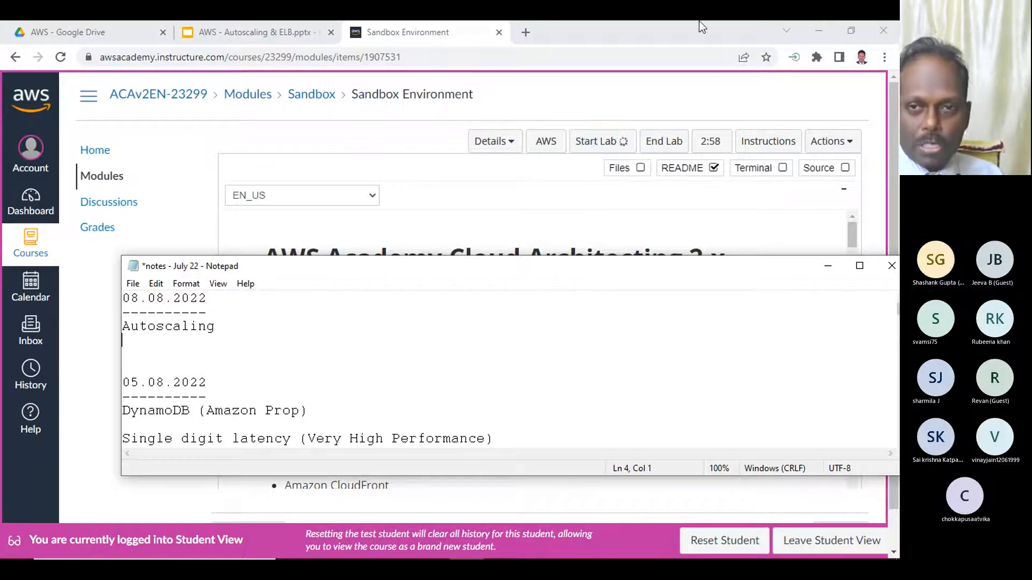
- Minimize Chrome and add "1. Create Launch Configuration" to the notes, one blank line below the Autoscaling heading
click(663, 28)
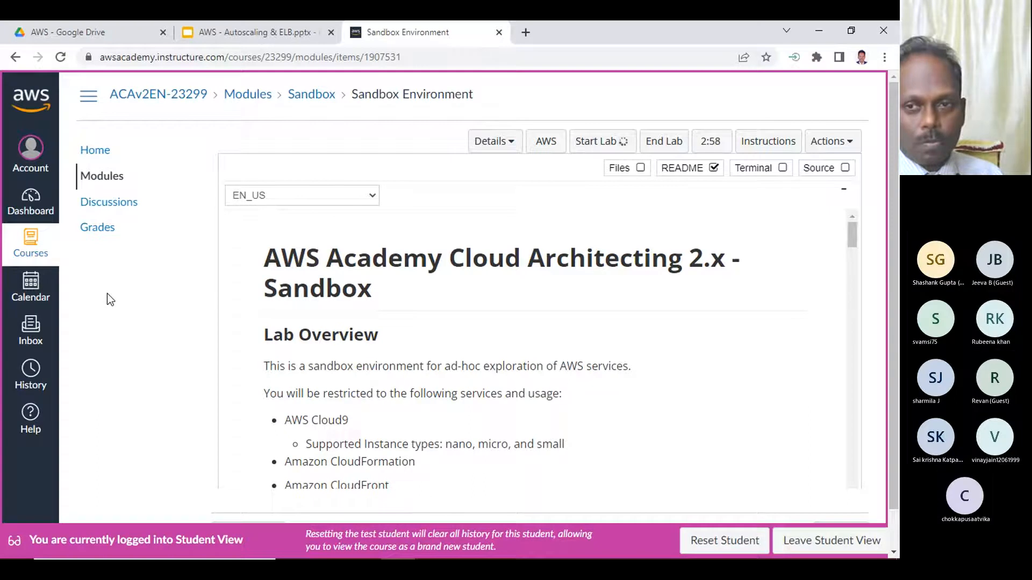
click(821, 30)
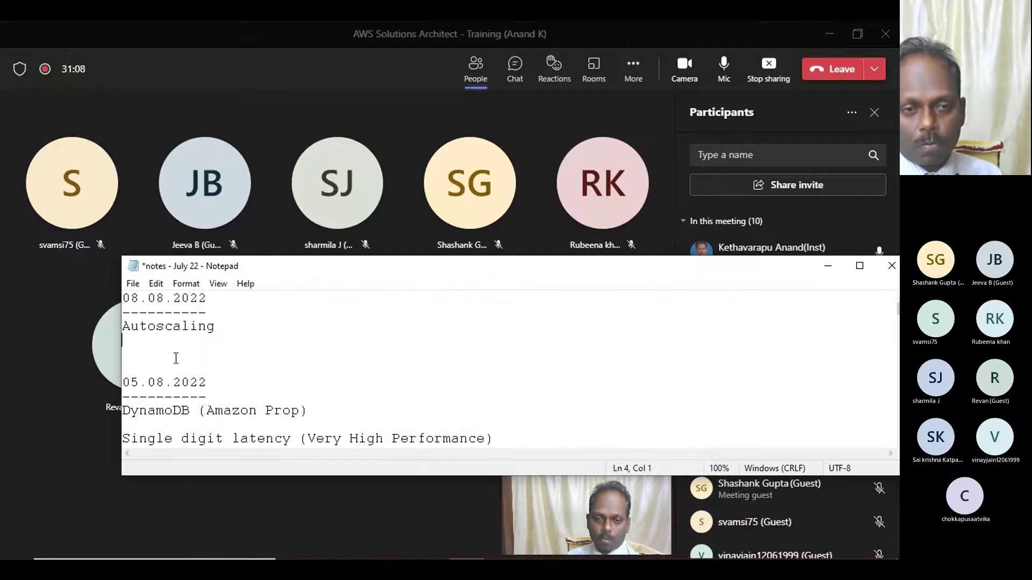
key(Return)
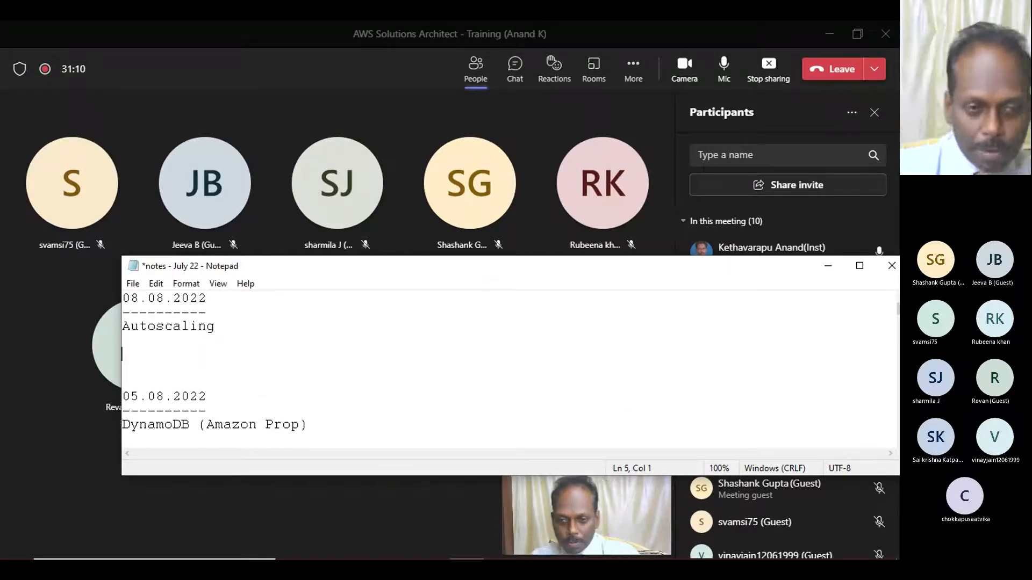
text(1. Create )
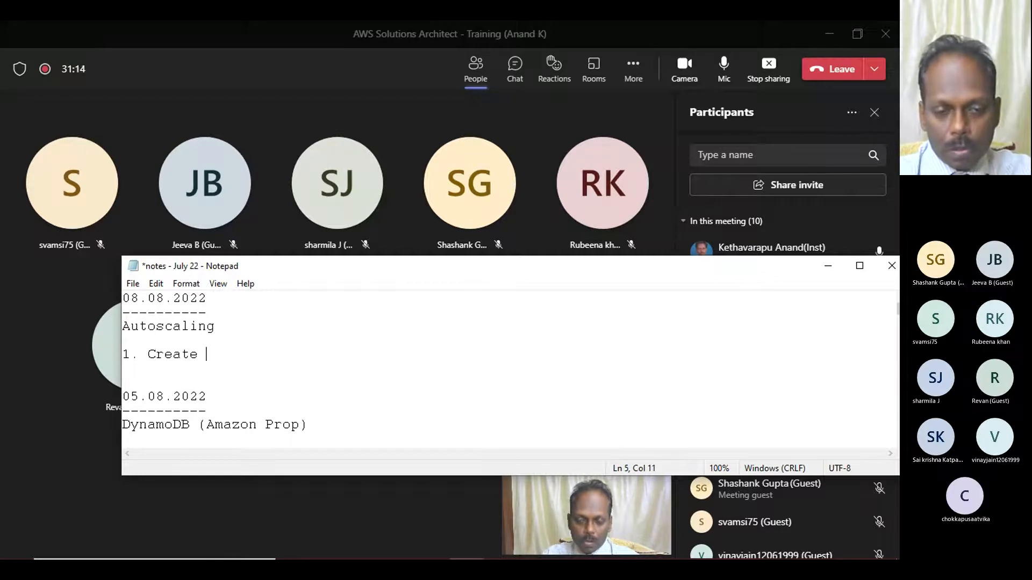
text(Launch Configuration)
key(Return)
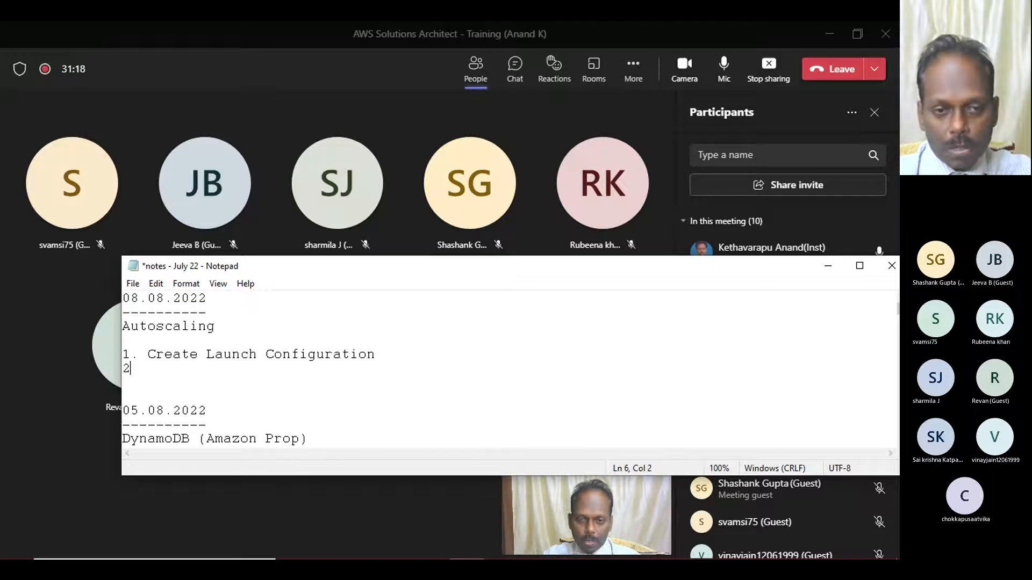
- Add the second list item "2. Create Autoscaling Group" to the Autoscaling notes
text(2. Create)
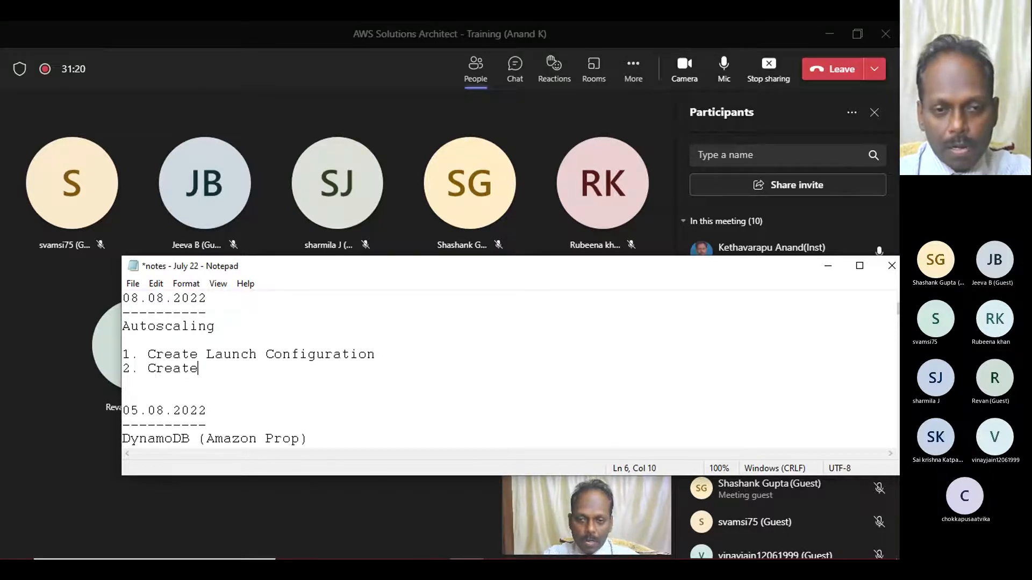
text( Autoscal)
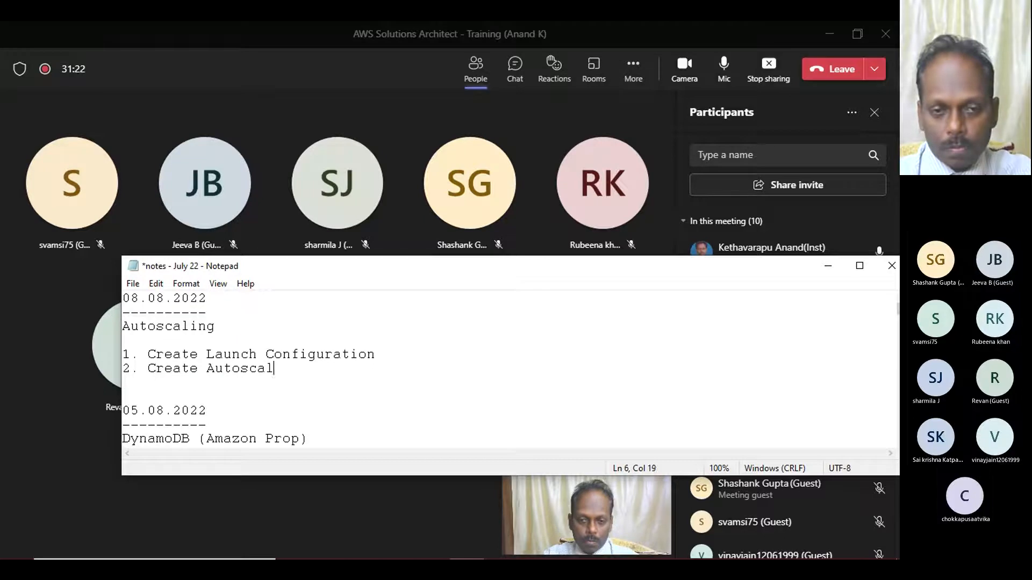
text(ing Group)
key(Return)
- Add the third list item "3. Verify Autoscaling by increasing the load" and shift the notes window slightly aside
text(3)
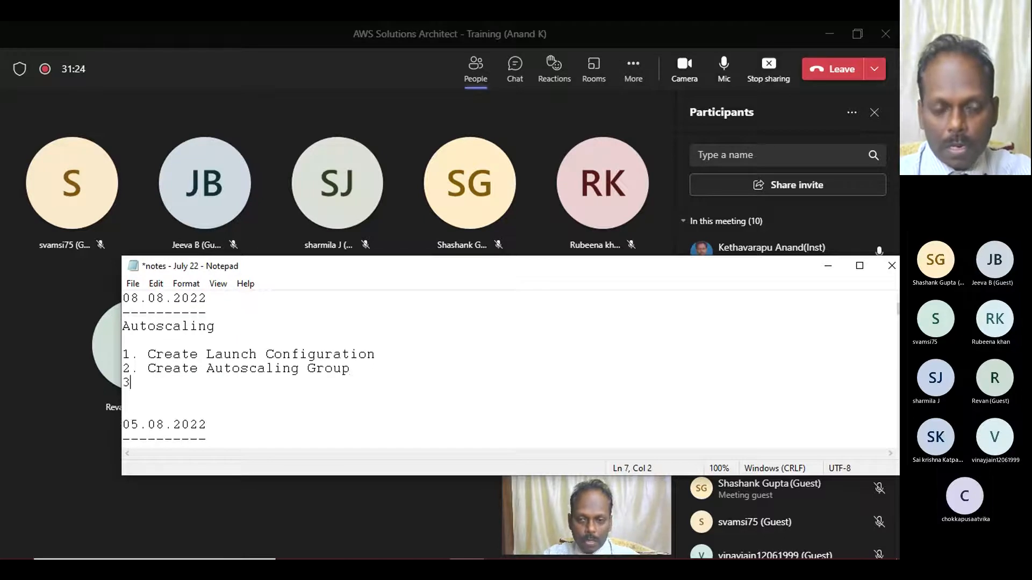
text(. Verify)
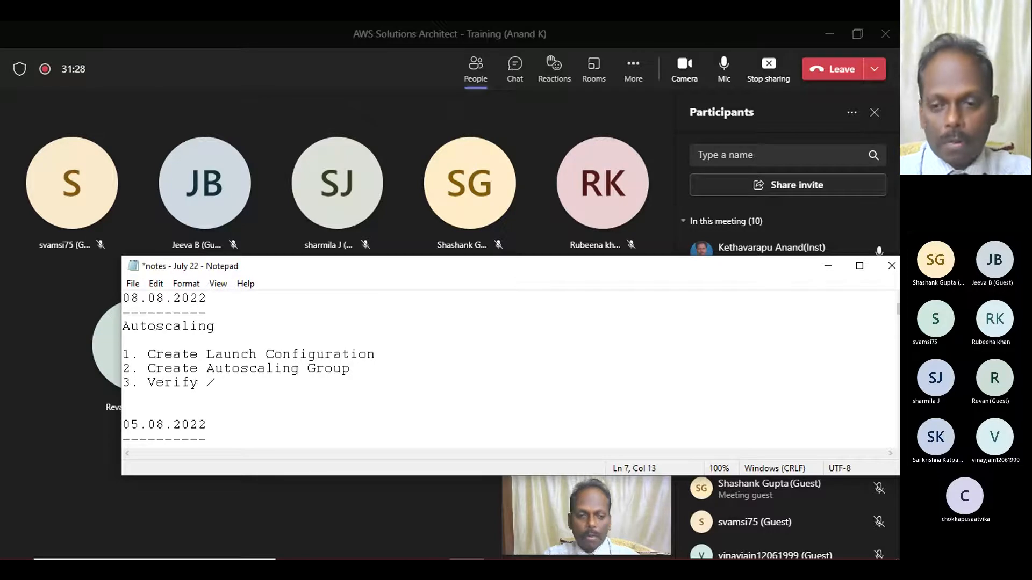
text( / Aug)
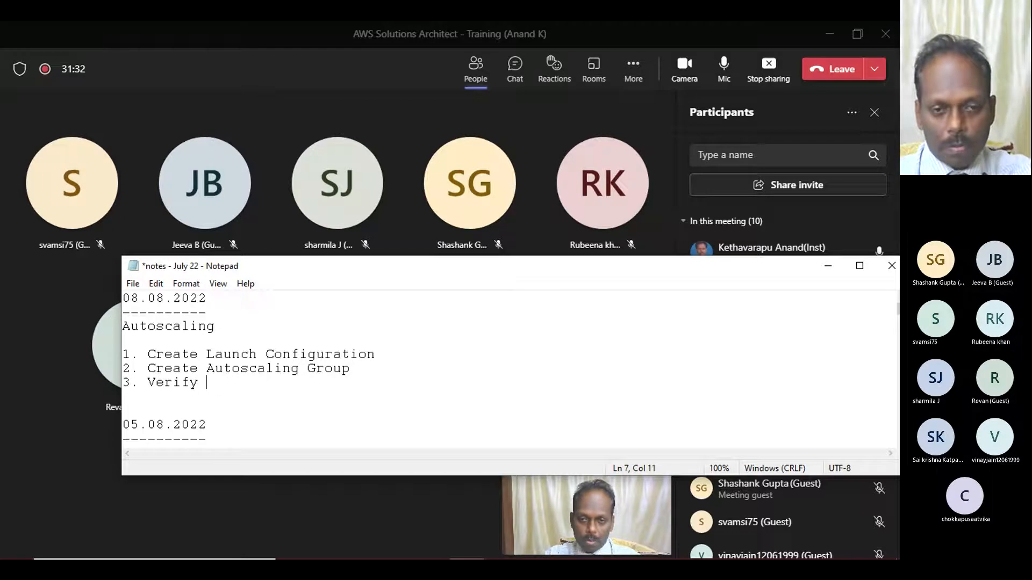
text(ng)
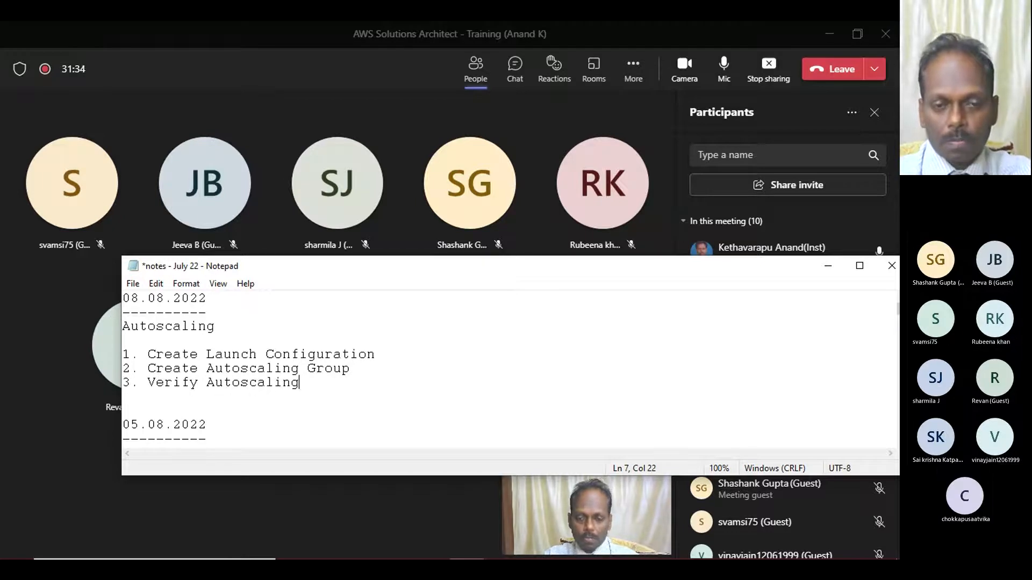
text( by in)
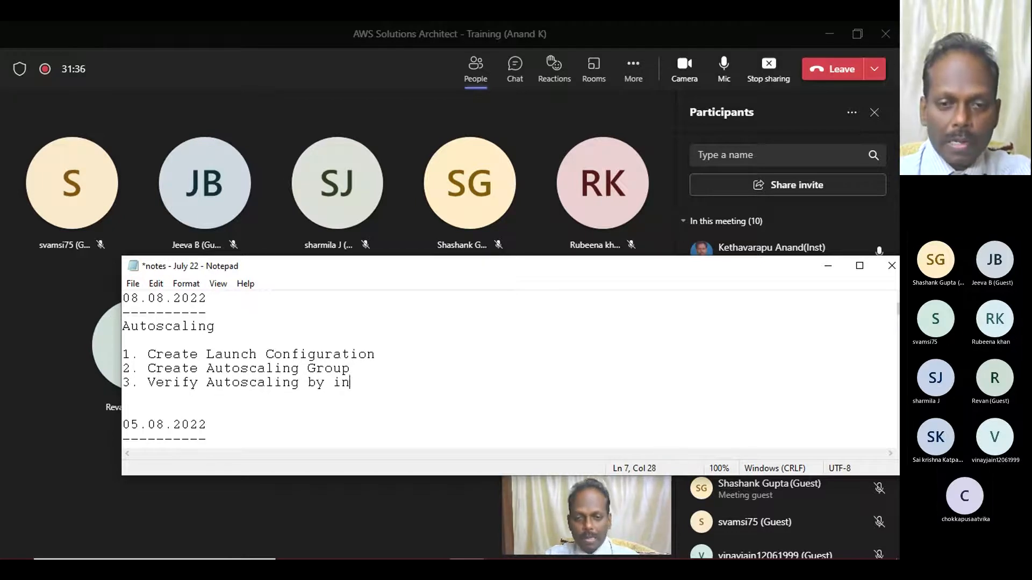
text(creasing the load)
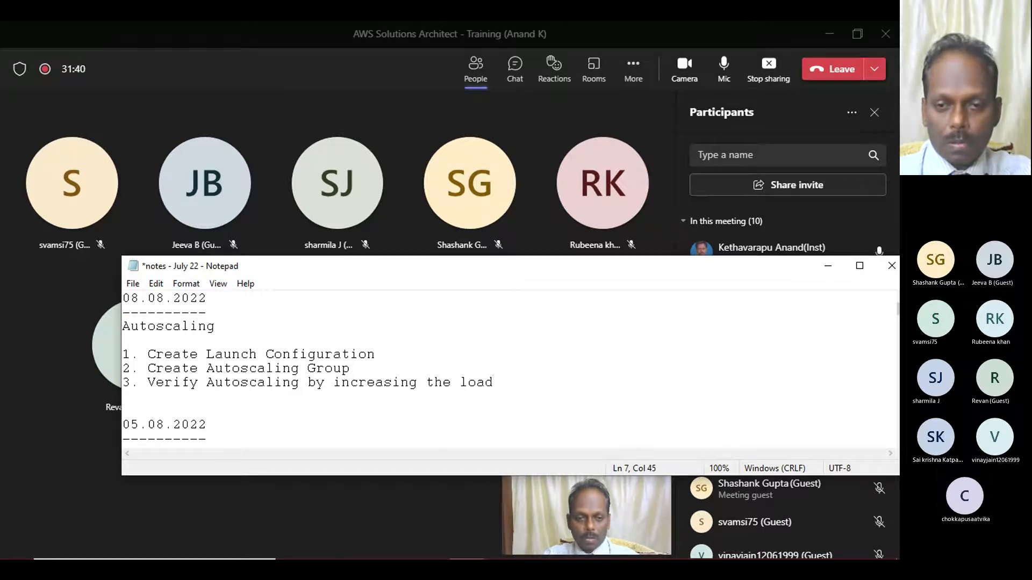
key(Return)
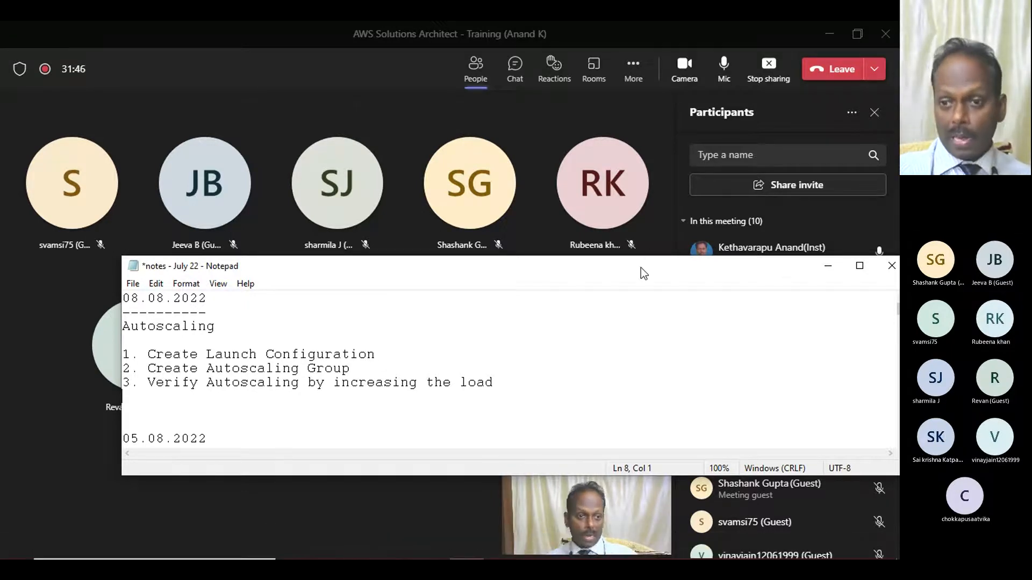
drag(641, 270, 564, 285)
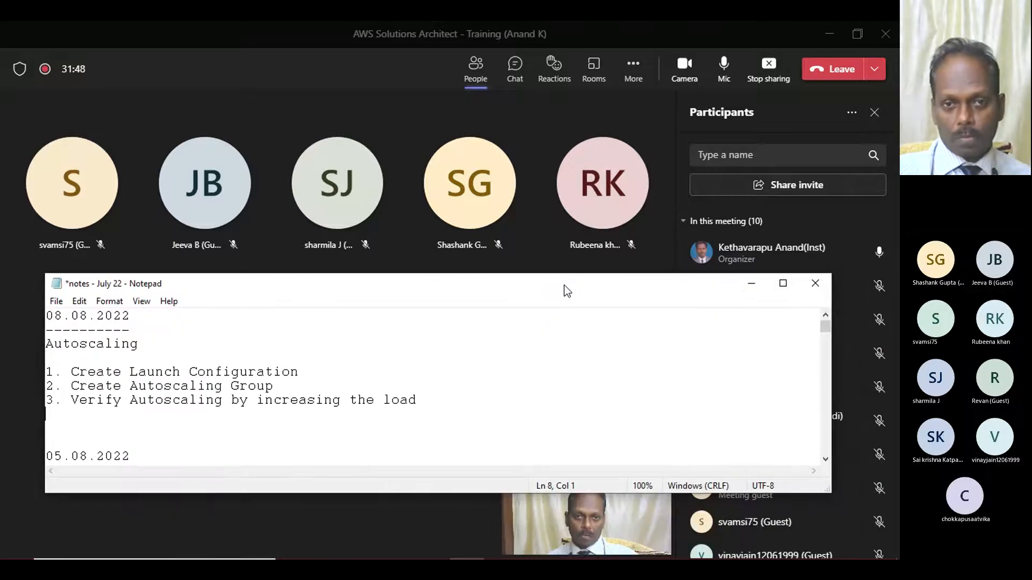
- Switch back to Chrome, launch the AWS Management Console from the sandbox lab and open the EC2 service
mouse_move(427, 547)
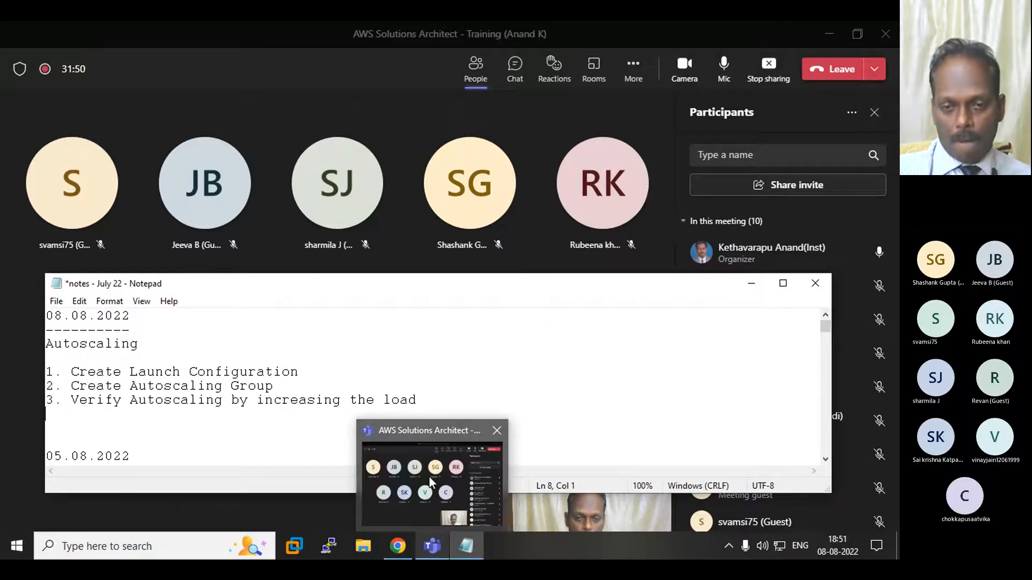
click(397, 488)
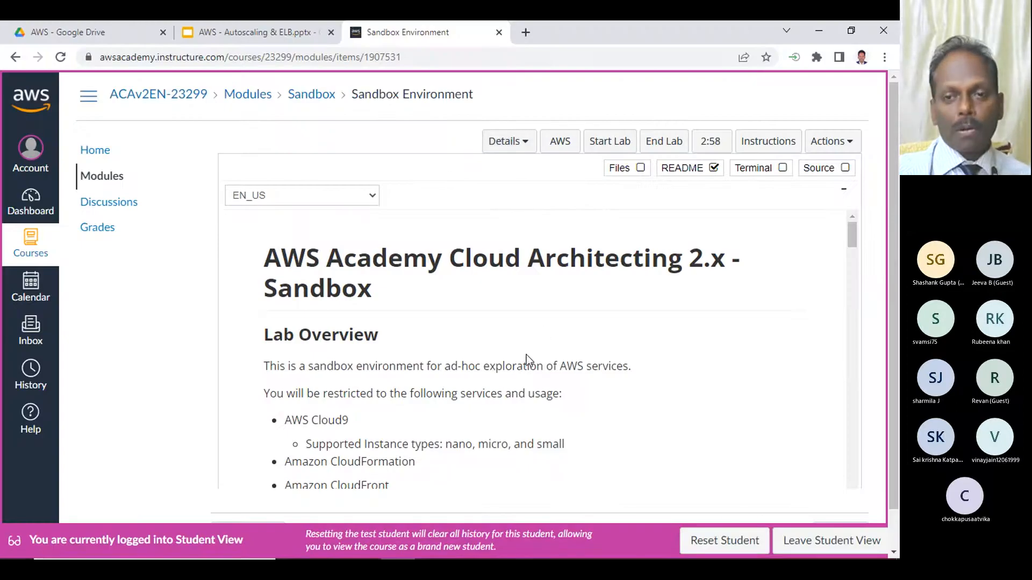
click(559, 142)
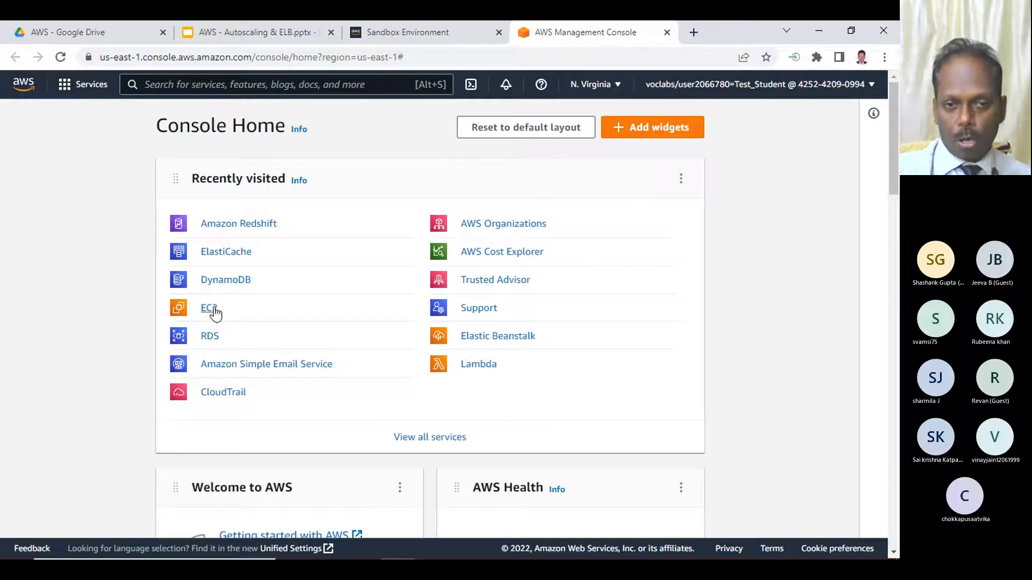
click(209, 308)
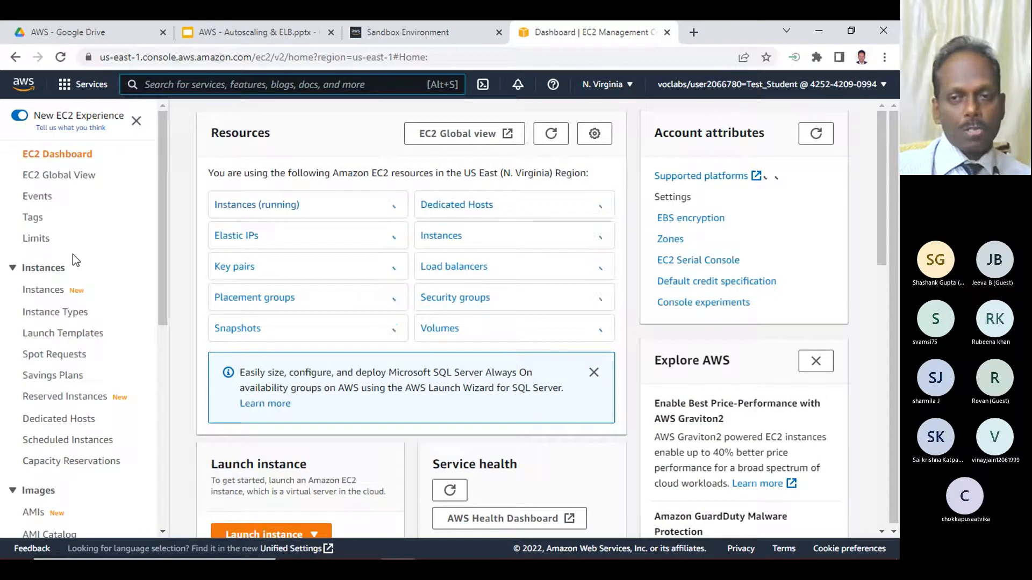
- Open youtube.com in a new browser tab and go to the signed-in account's own channel
click(697, 31)
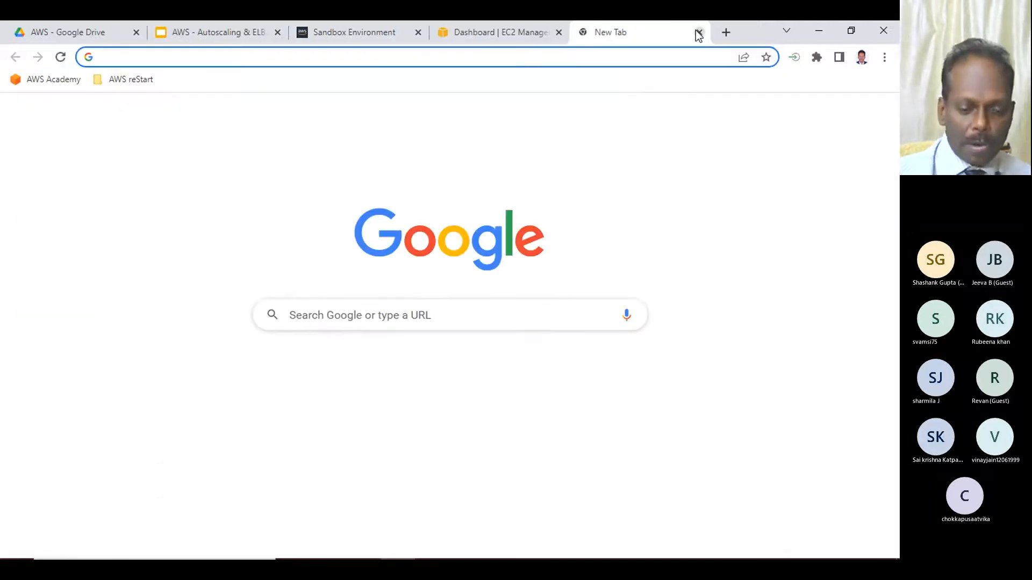
text(youtube.com)
key(Return)
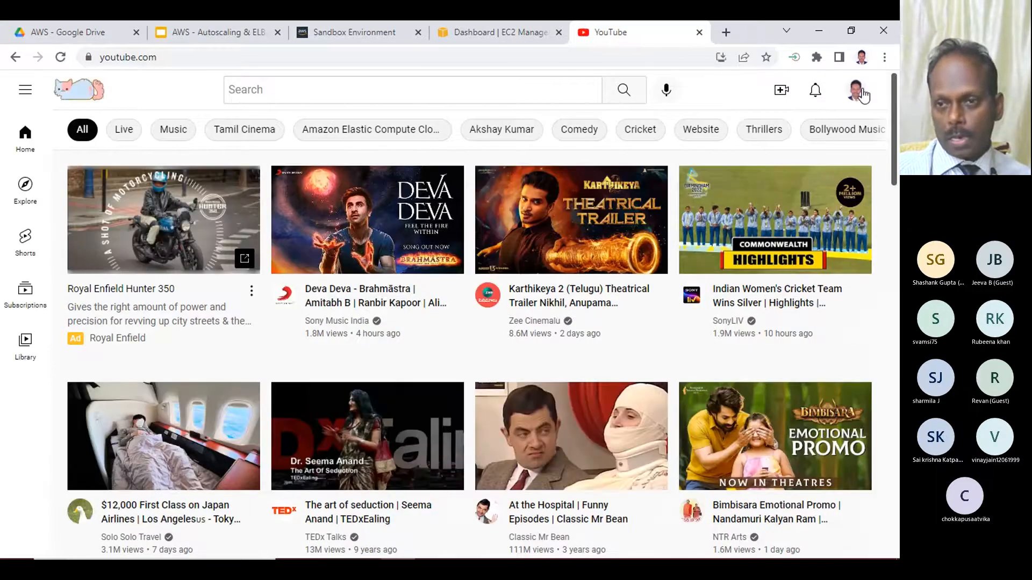
click(862, 95)
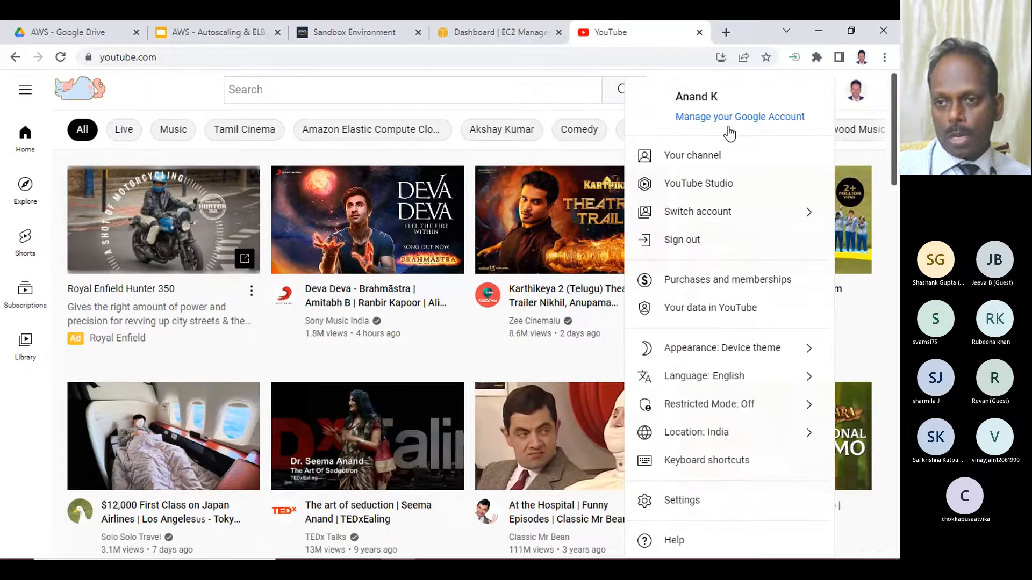
click(679, 156)
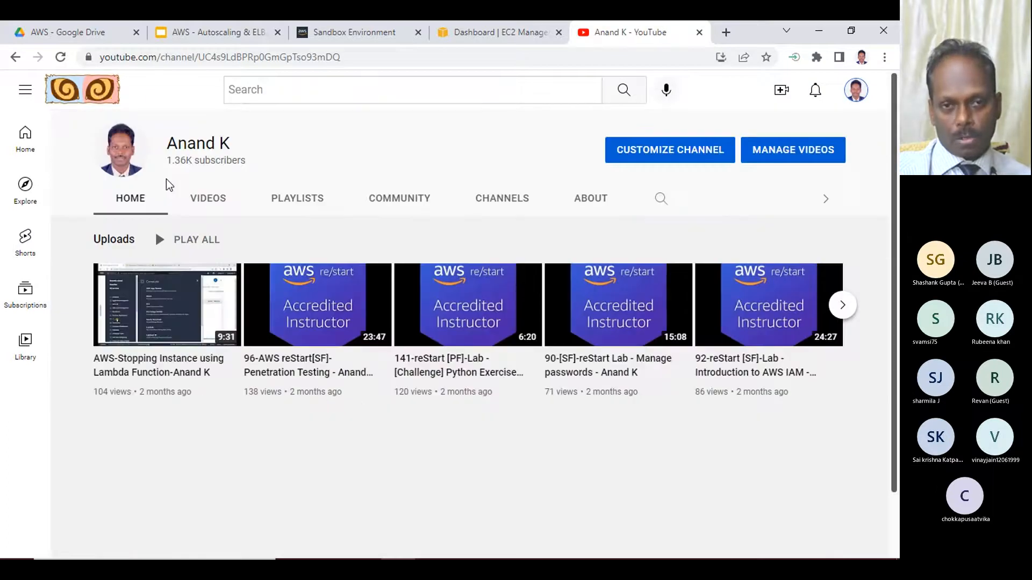
- Open the "AWS Solutions Architect - Class Recordings" playlist from the channel's playlists and copy its web address
click(300, 198)
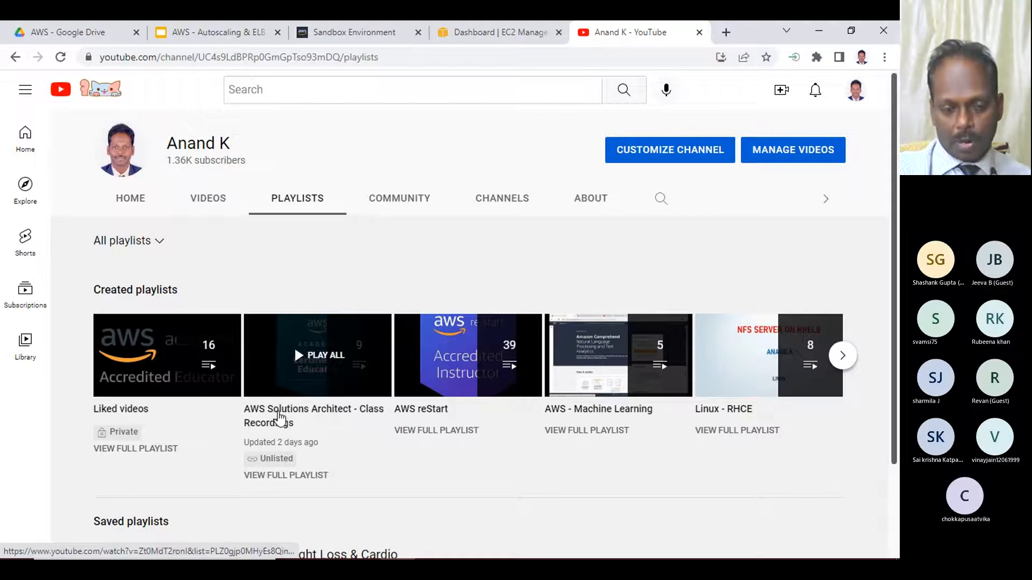
click(280, 418)
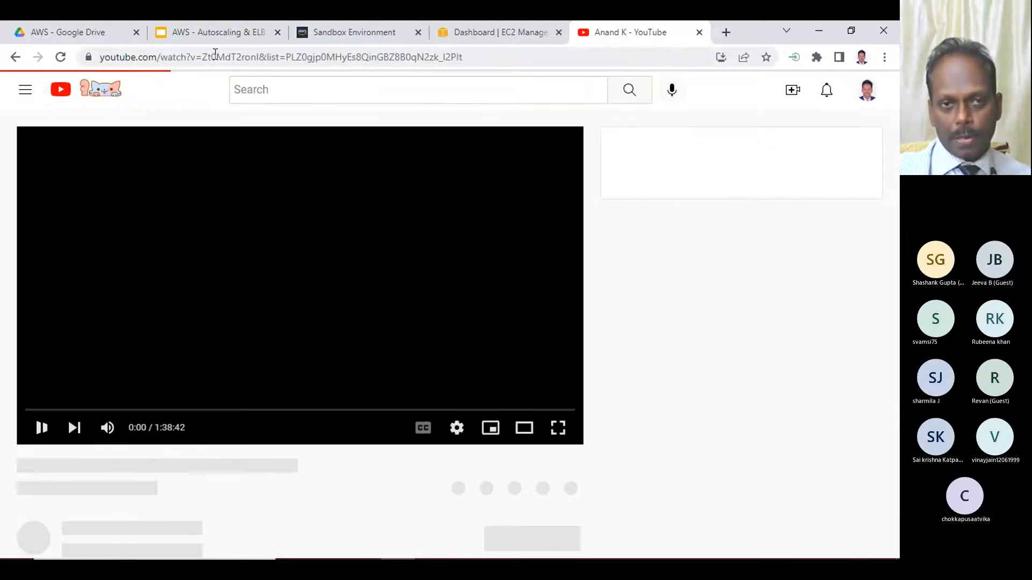
click(232, 57)
right_click(232, 57)
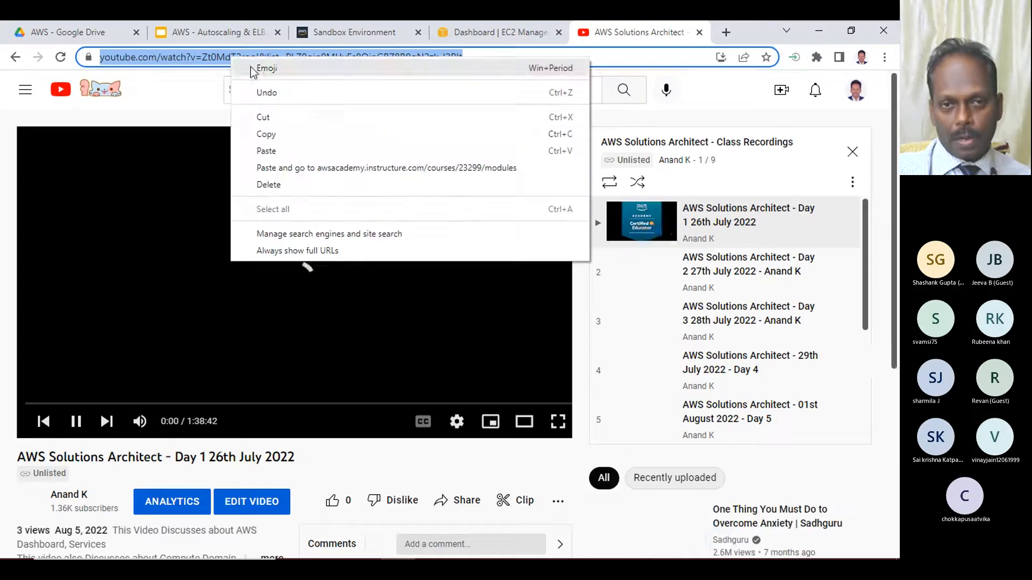
click(270, 136)
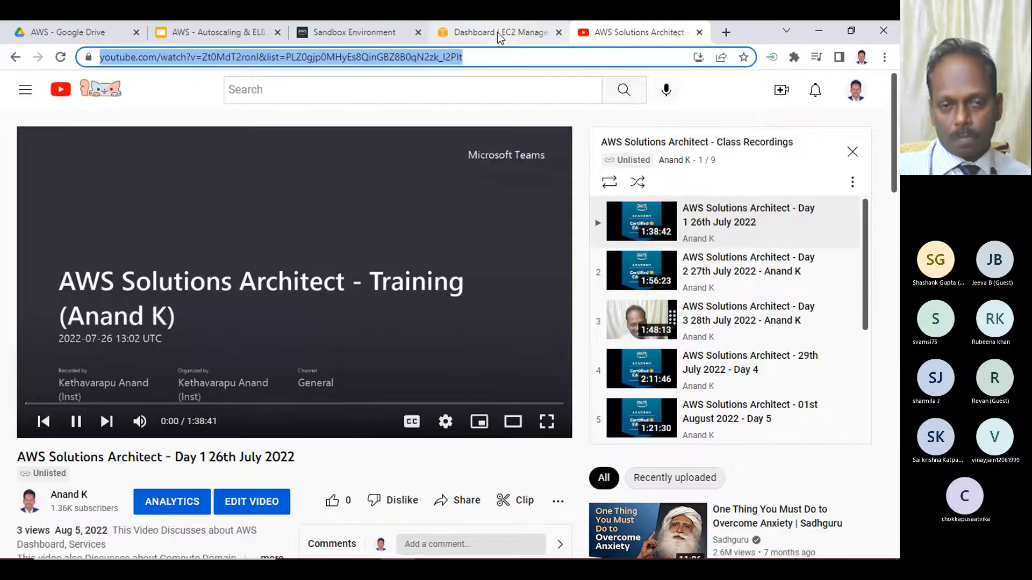
- Pause the Day 1 video and look through the recordings listed in the class playlist down to Day 9
click(77, 422)
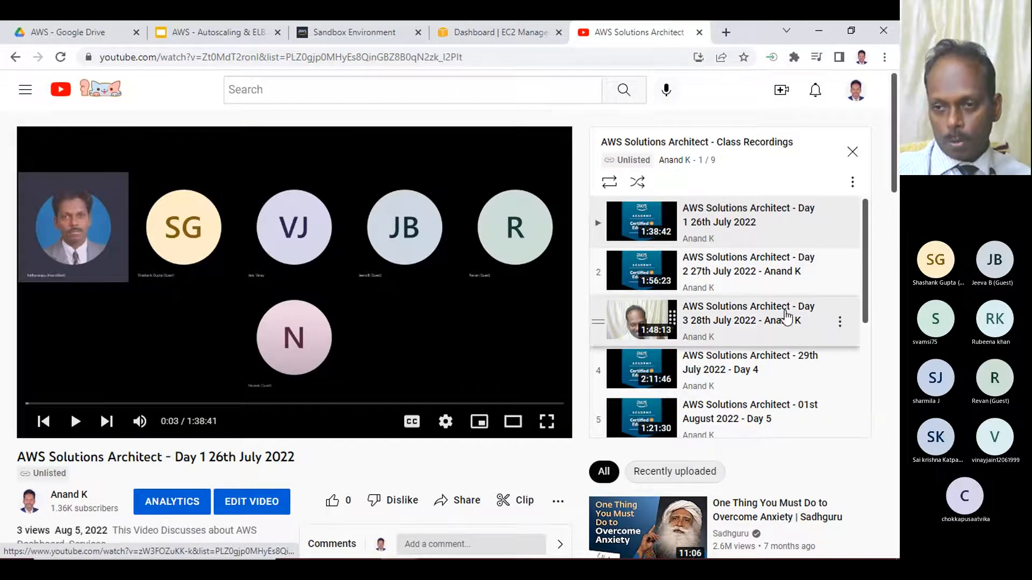
scroll(770, 358, down, 3)
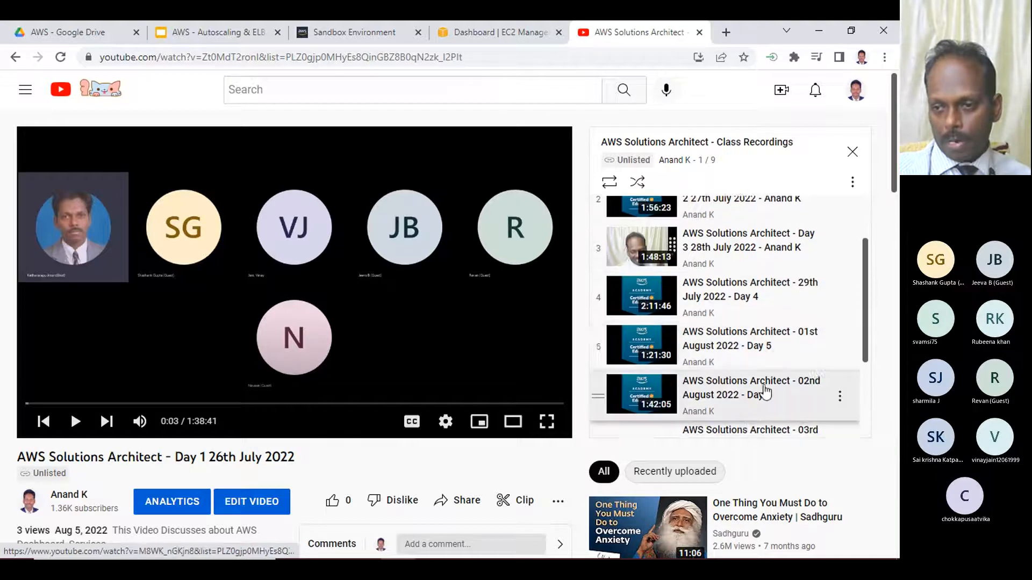
scroll(770, 376, down, 2)
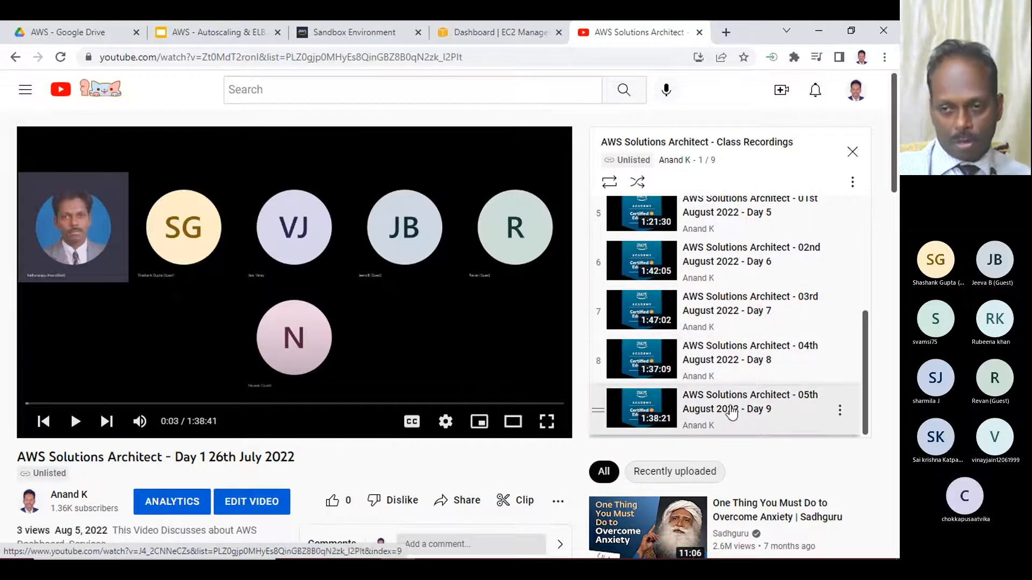
scroll(733, 301, up, 4)
scroll(733, 290, down, 4)
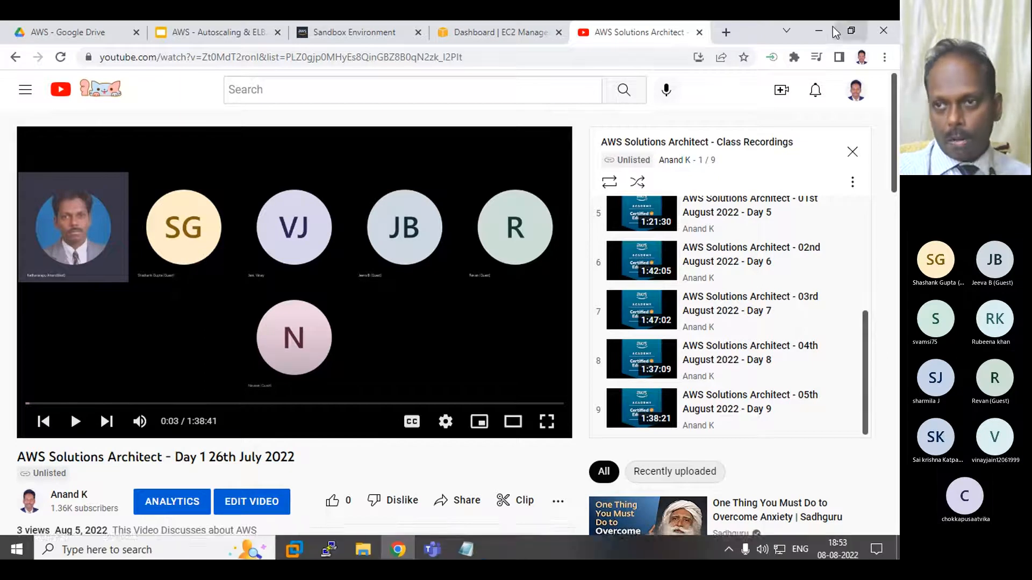
- Switch to the Teams meeting, open the meeting chat and send the copied playlist link as a message
click(817, 30)
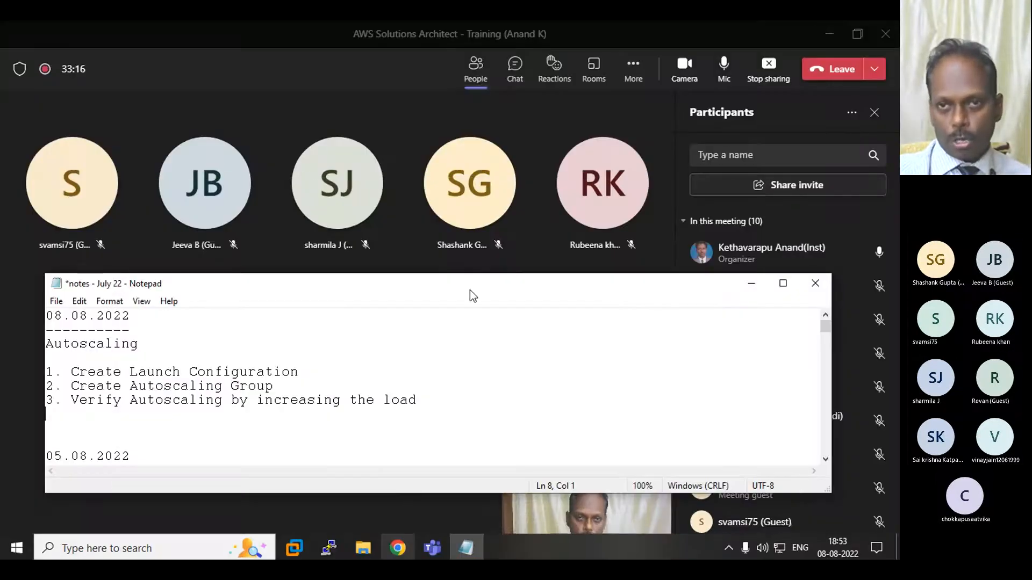
click(381, 530)
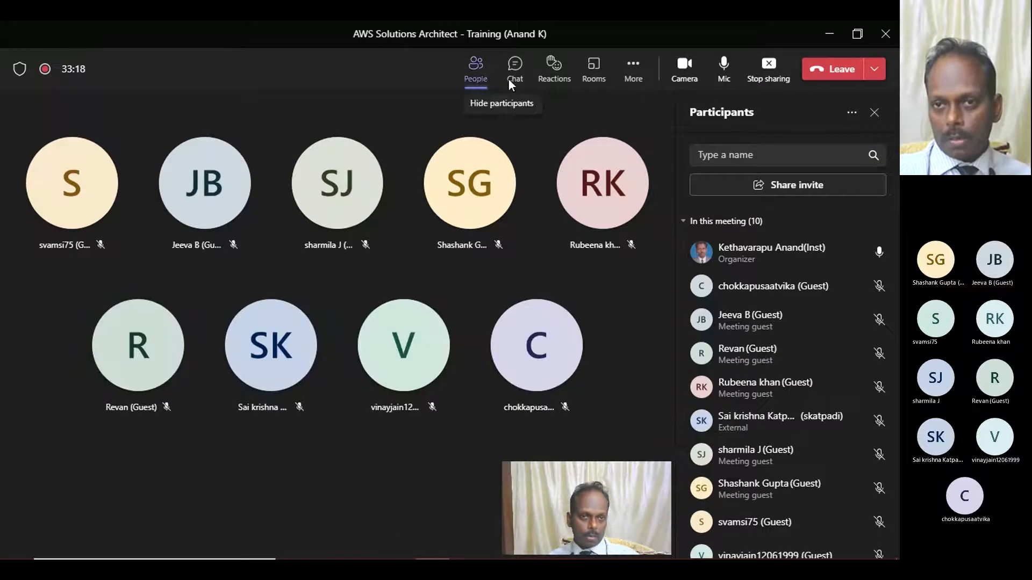
click(548, 80)
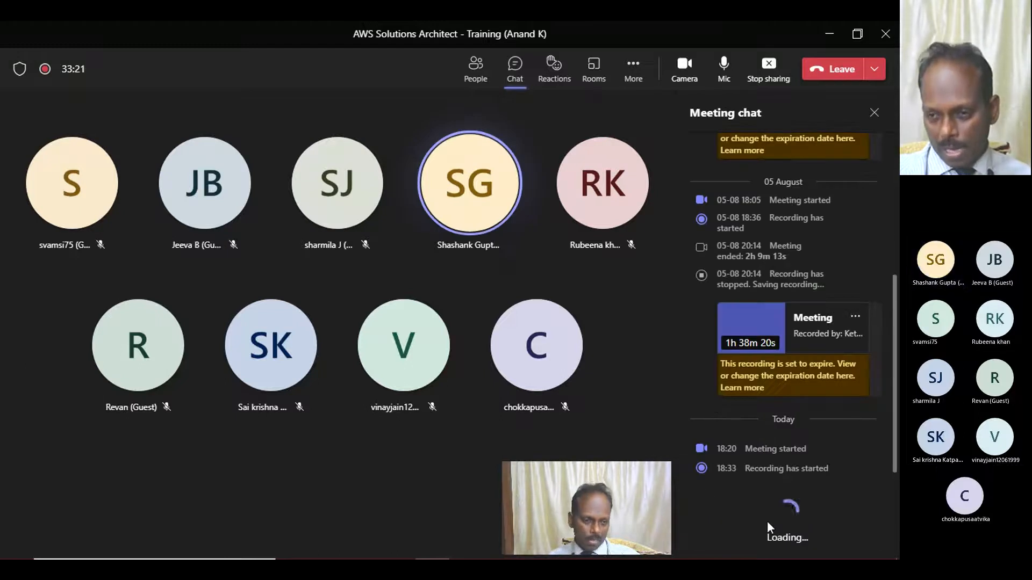
click(715, 514)
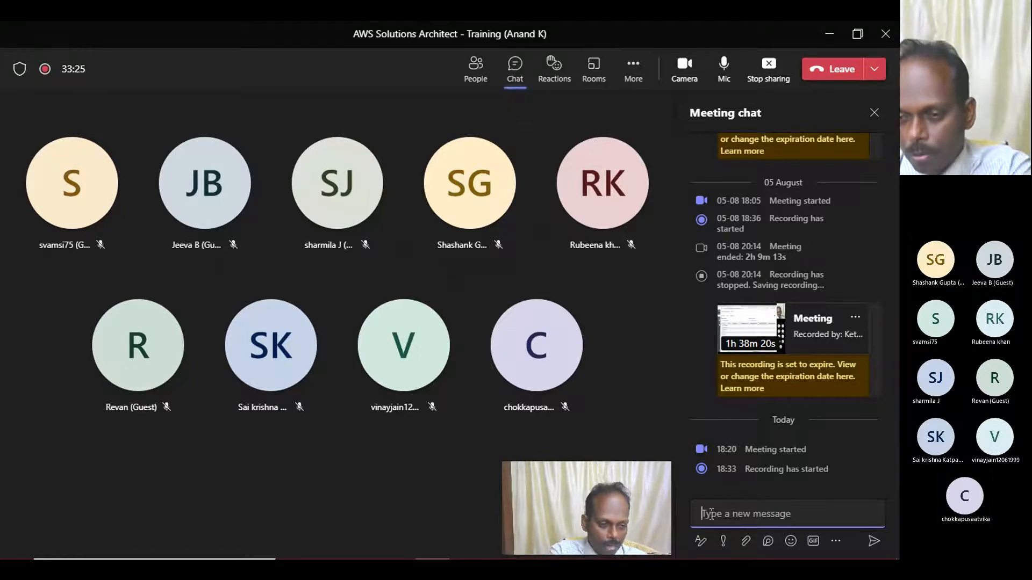
key(ctrl+v)
key(Return)
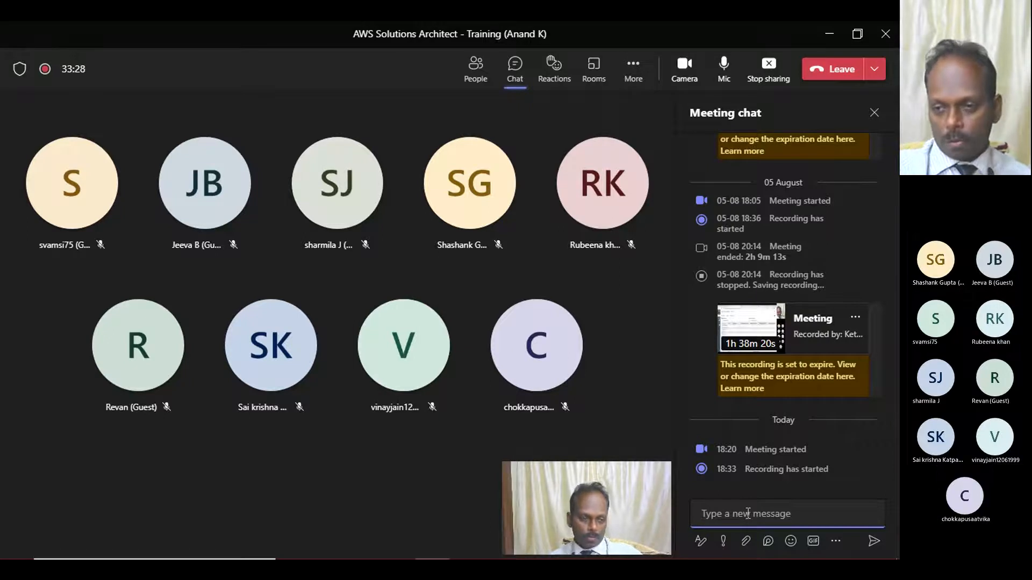
scroll(747, 361, down, 2)
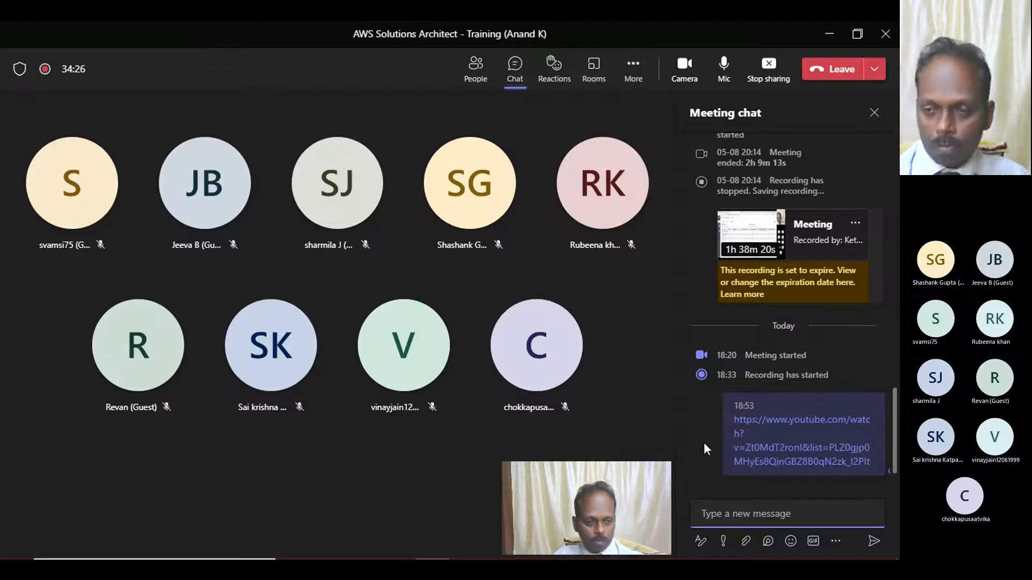
mouse_move(876, 386)
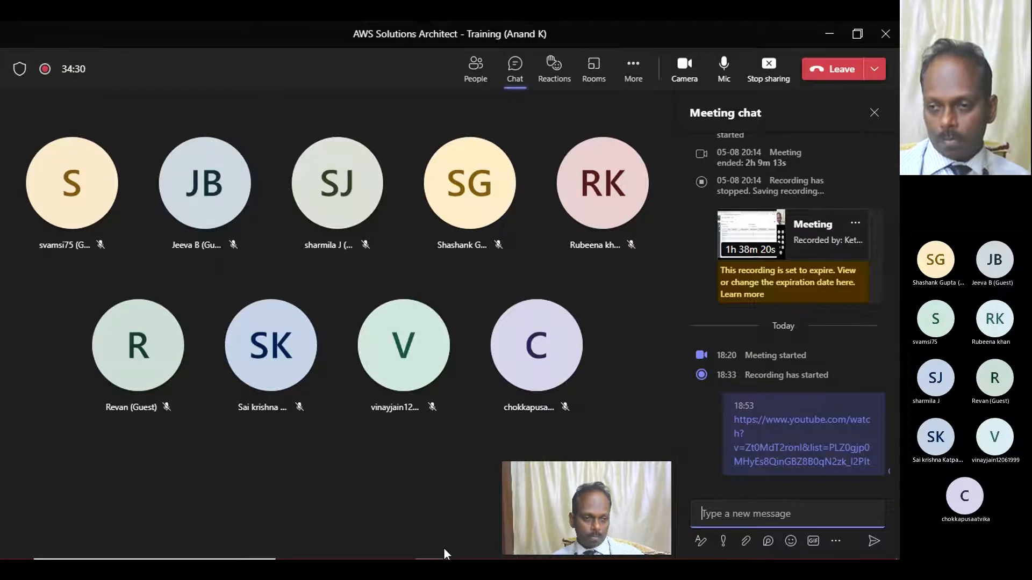
mouse_move(751, 456)
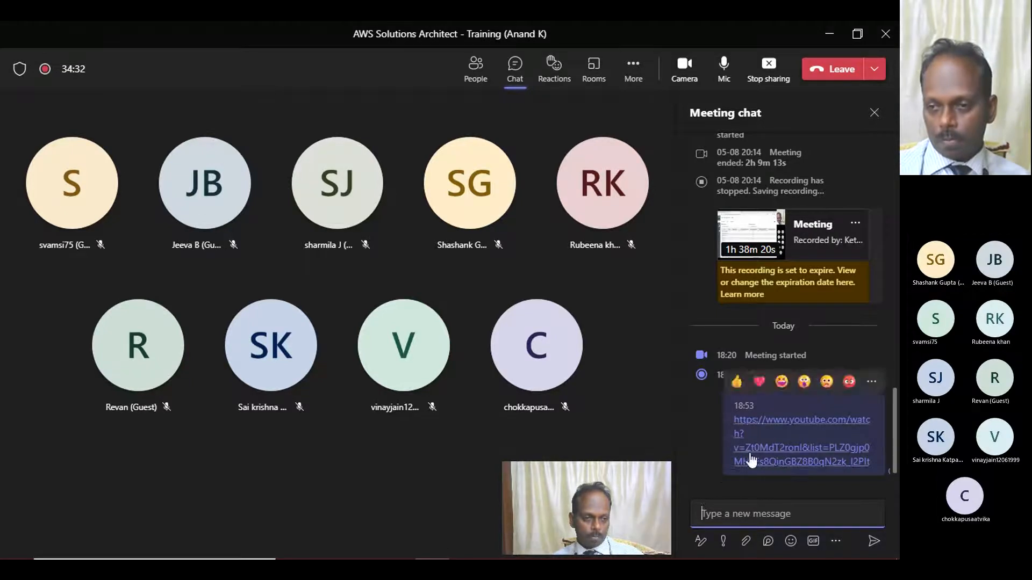
- Switch to the Notepad notes and paste the playlist link above the Autoscaling heading, under the 08.08.2022 date
click(466, 546)
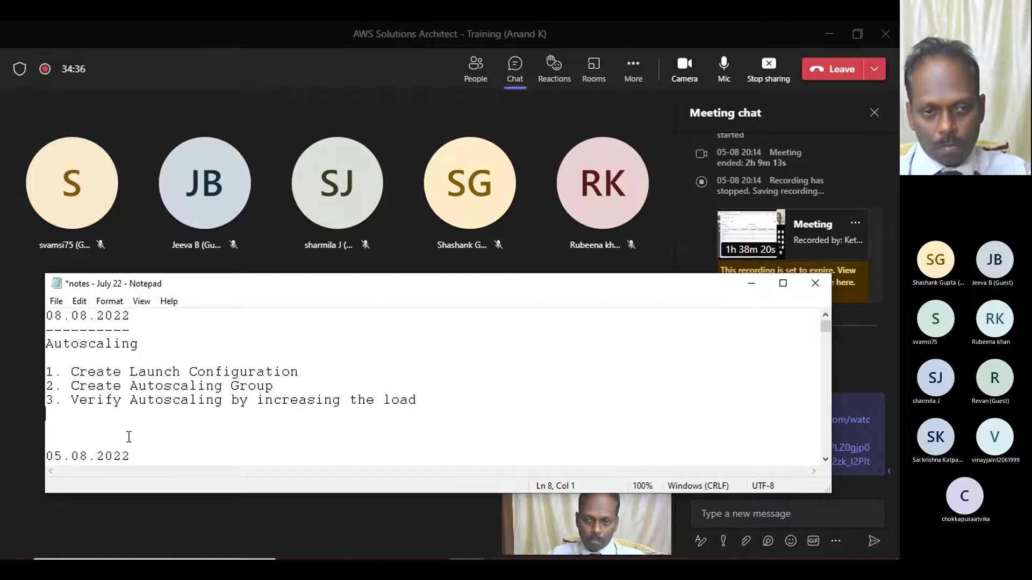
key(Up)
key(Up)
key(Up)
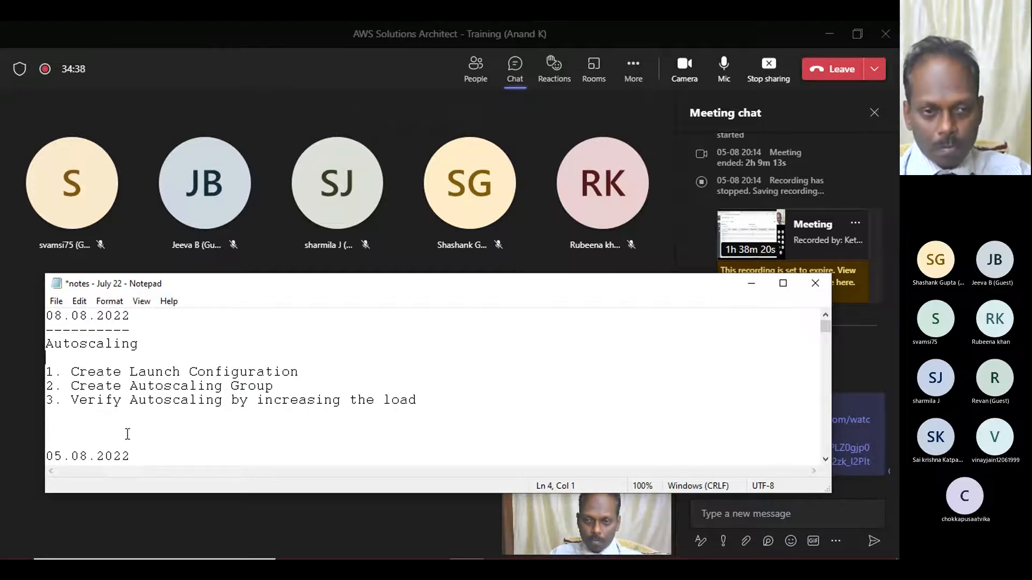
key(Return)
key(Return)
key(Up)
key(Up)
key(ctrl+v)
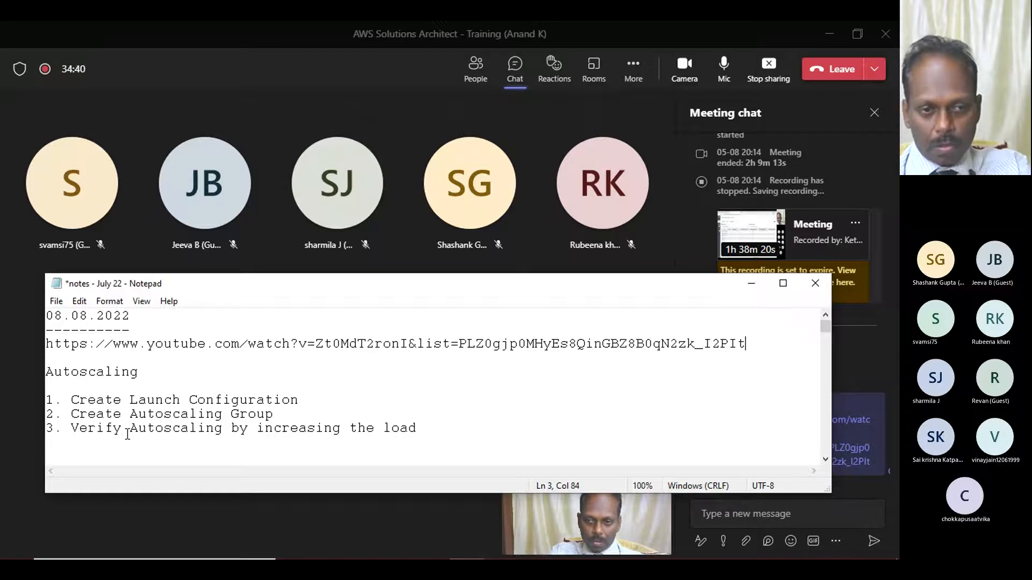
- Add a blank line below the playlist link and a new line after the third Autoscaling list item
key(Return)
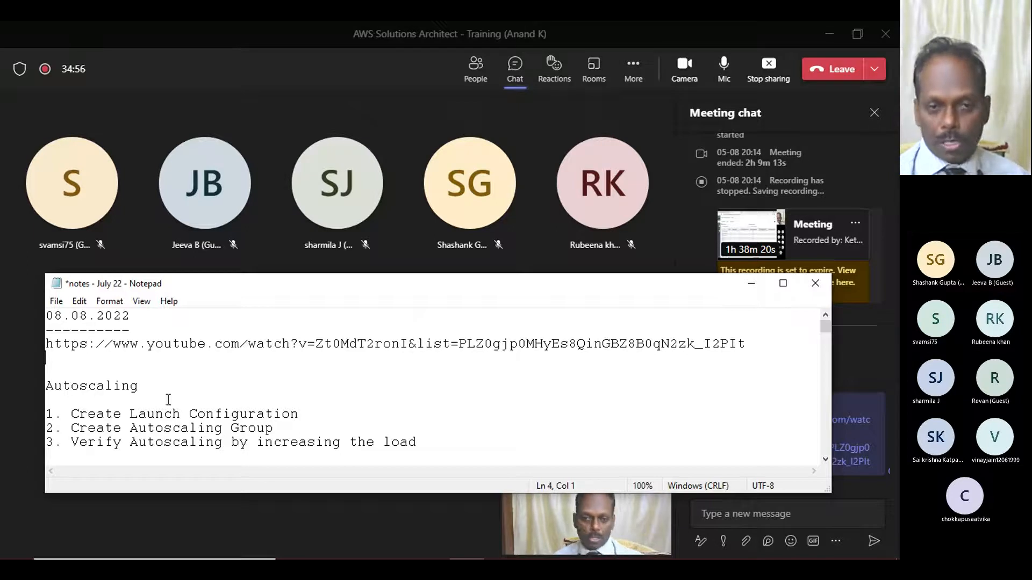
click(55, 366)
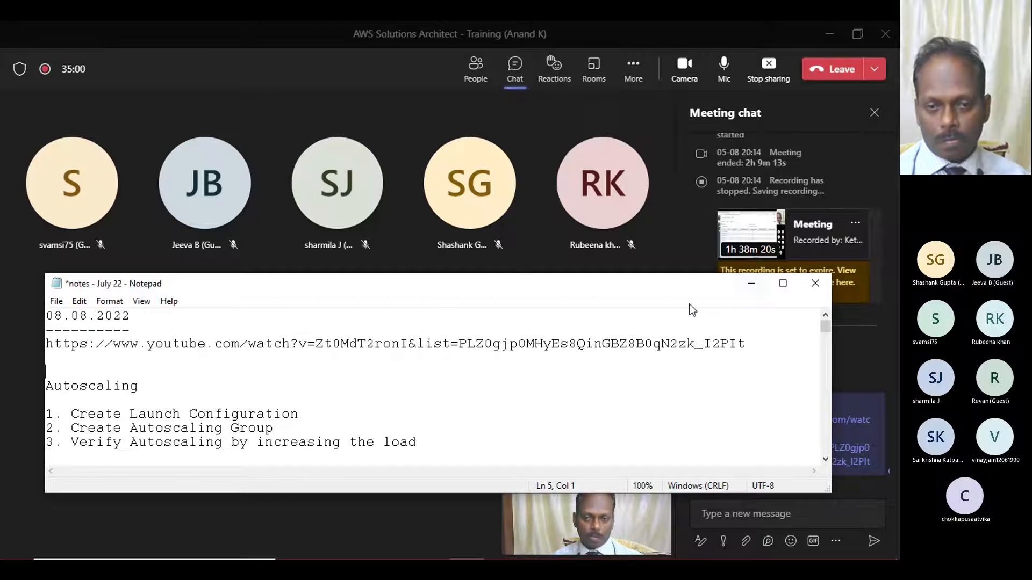
click(430, 442)
key(Return)
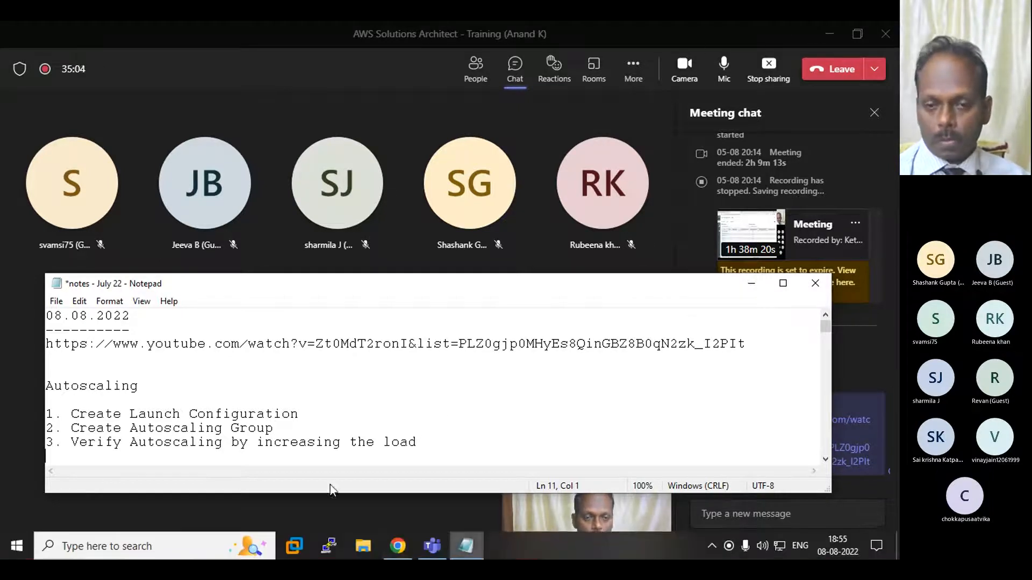
- Switch back to Chrome and open the "05th August 2022 - Day 9" recording from the class playlist
mouse_move(398, 546)
click(366, 491)
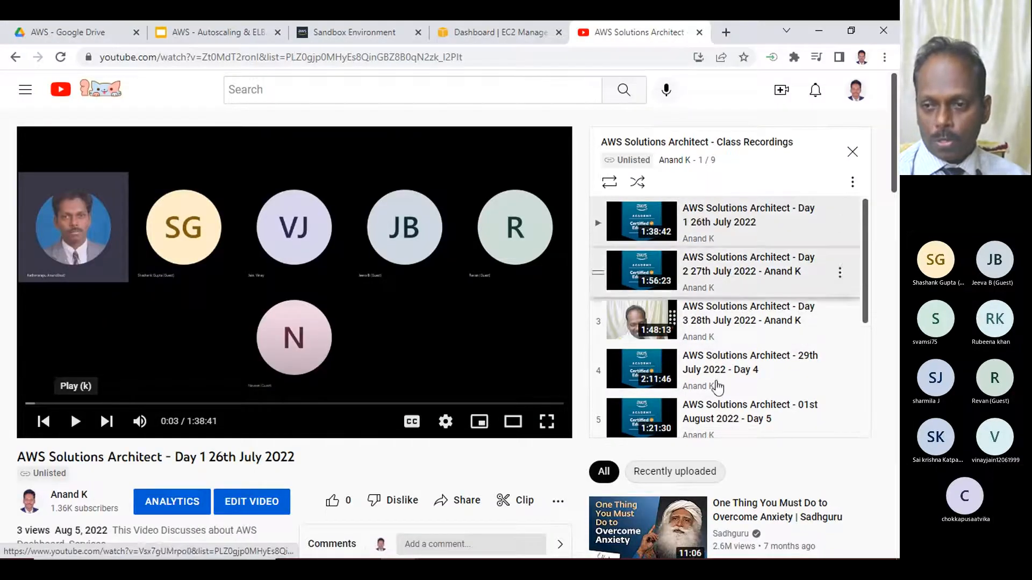
scroll(735, 336, down, 4)
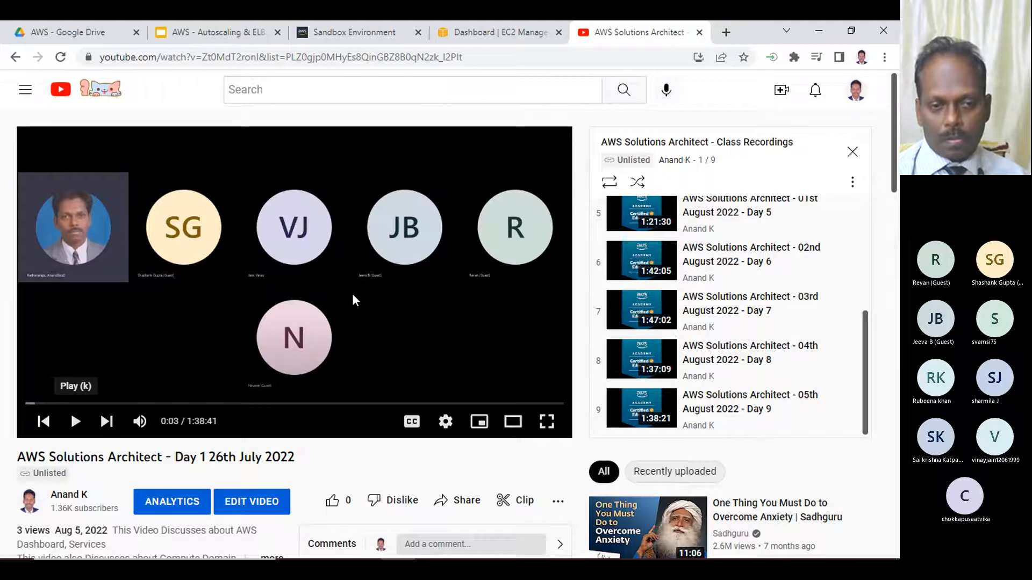
scroll(352, 294, down, 3)
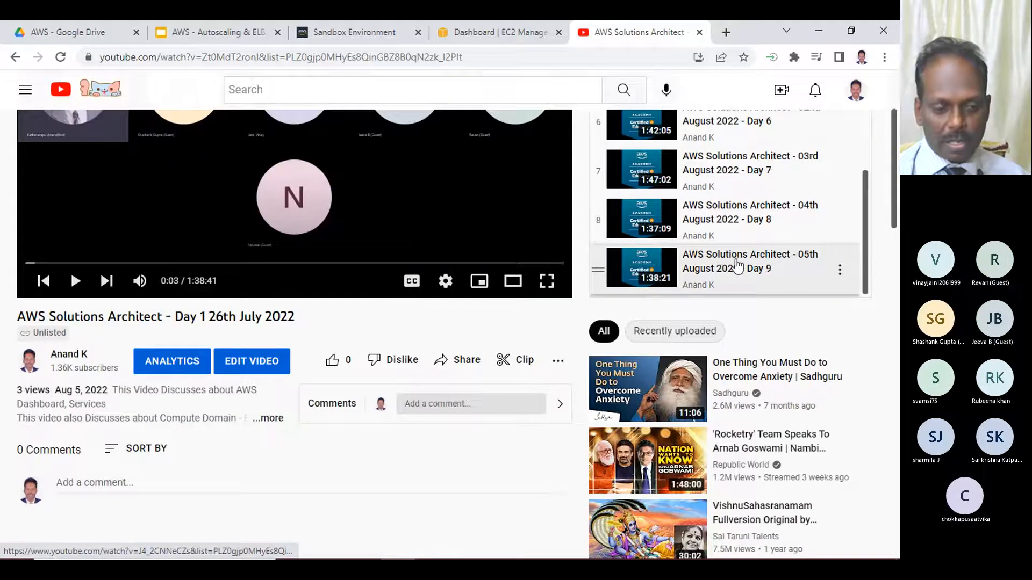
click(737, 266)
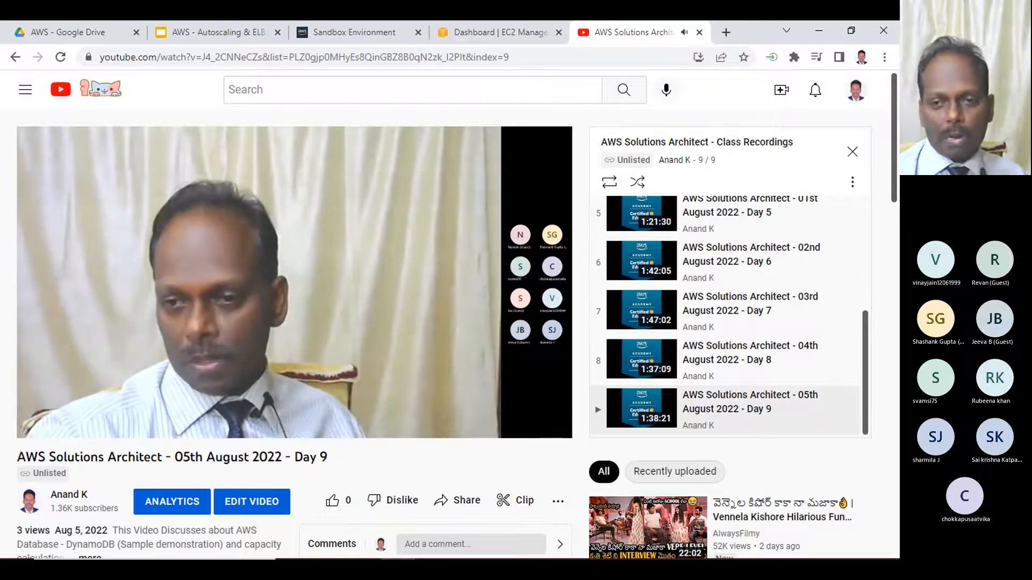
- Expand the Day 9 video's description and read the topics it covers
scroll(127, 379, down, 1)
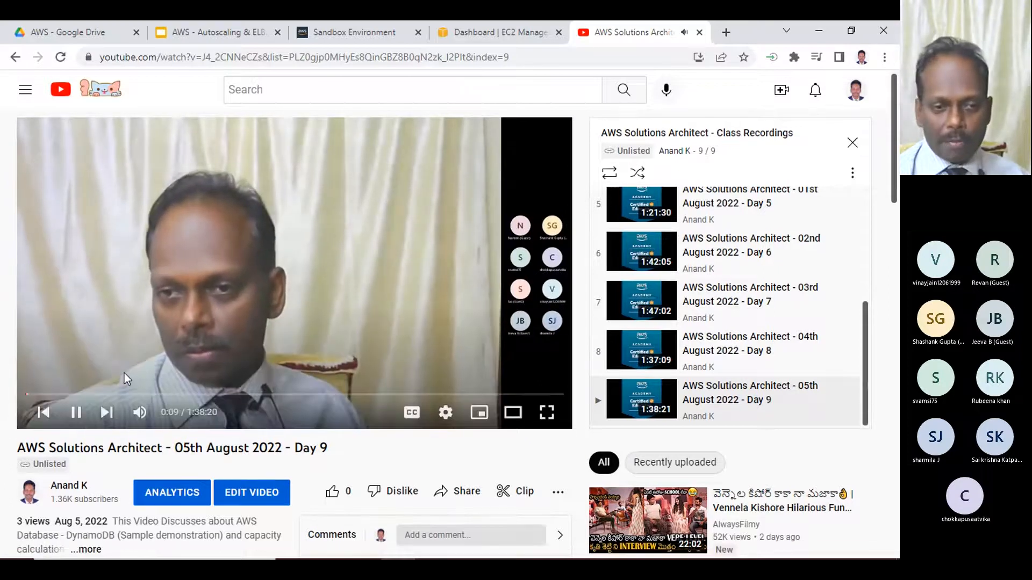
scroll(127, 379, down, 3)
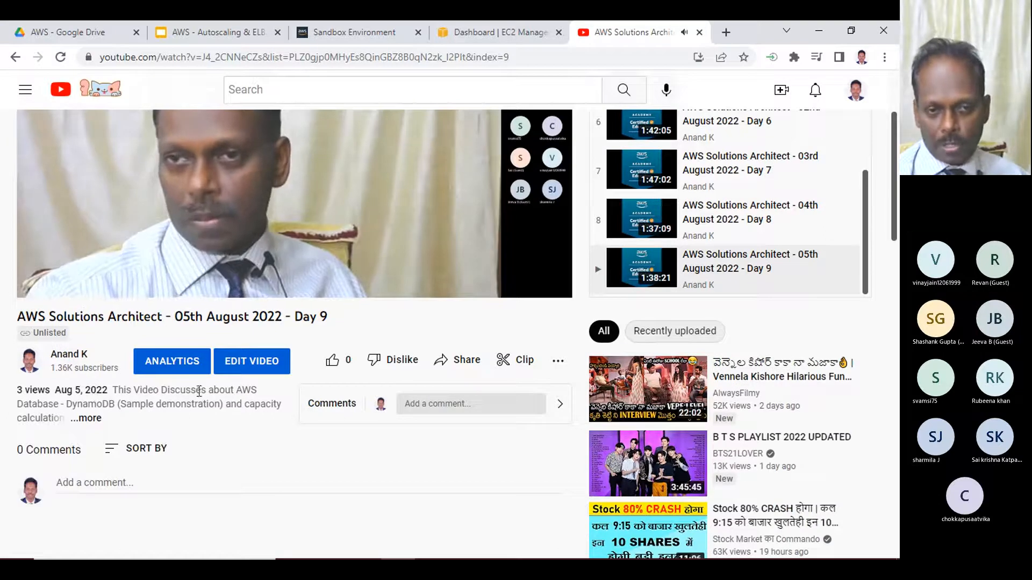
click(92, 419)
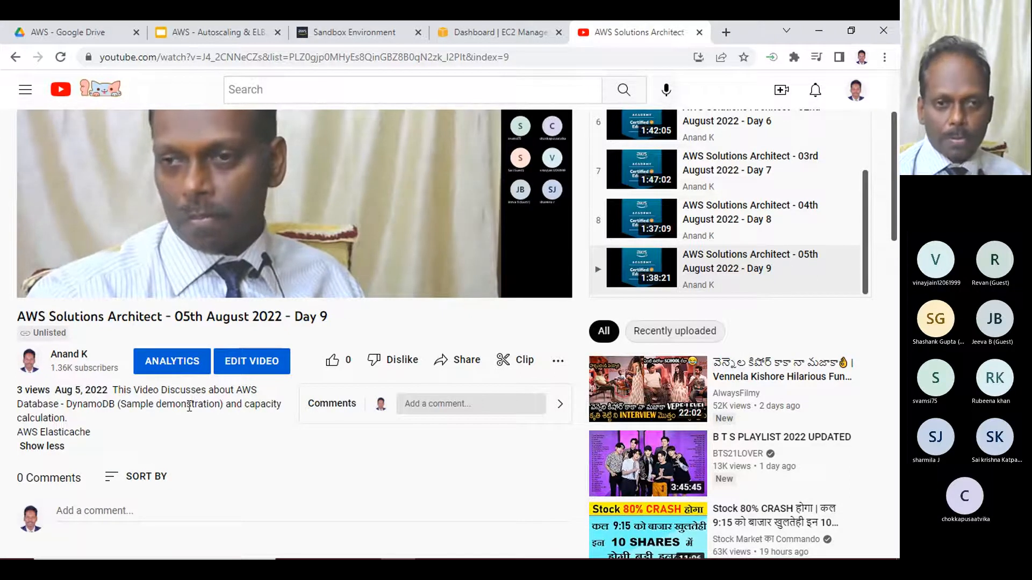
scroll(189, 408, up, 1)
scroll(189, 408, up, 2)
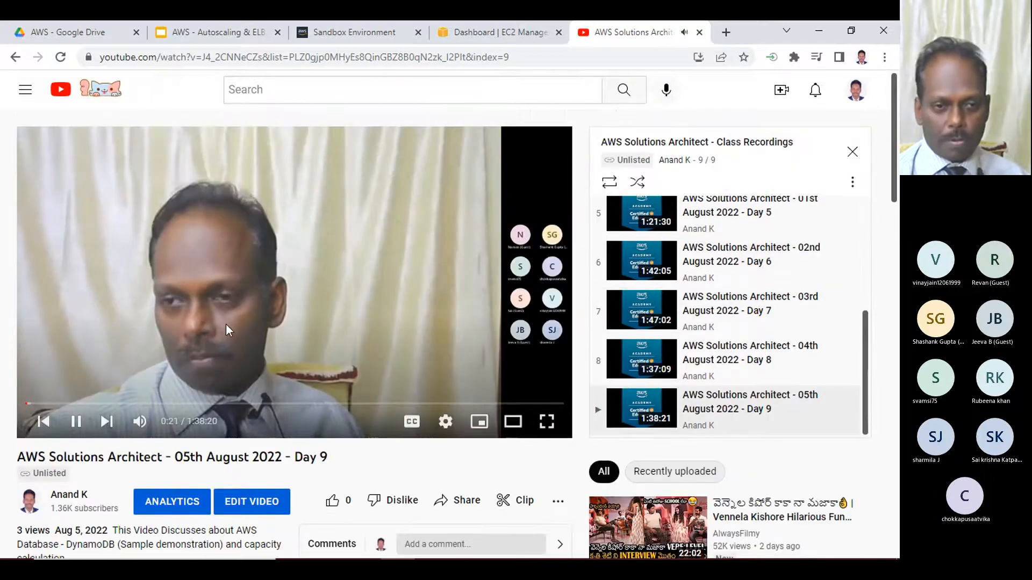
- Skip the Day 9 video ahead to about 2:40, set its playback quality to 1080p and pause it
click(41, 403)
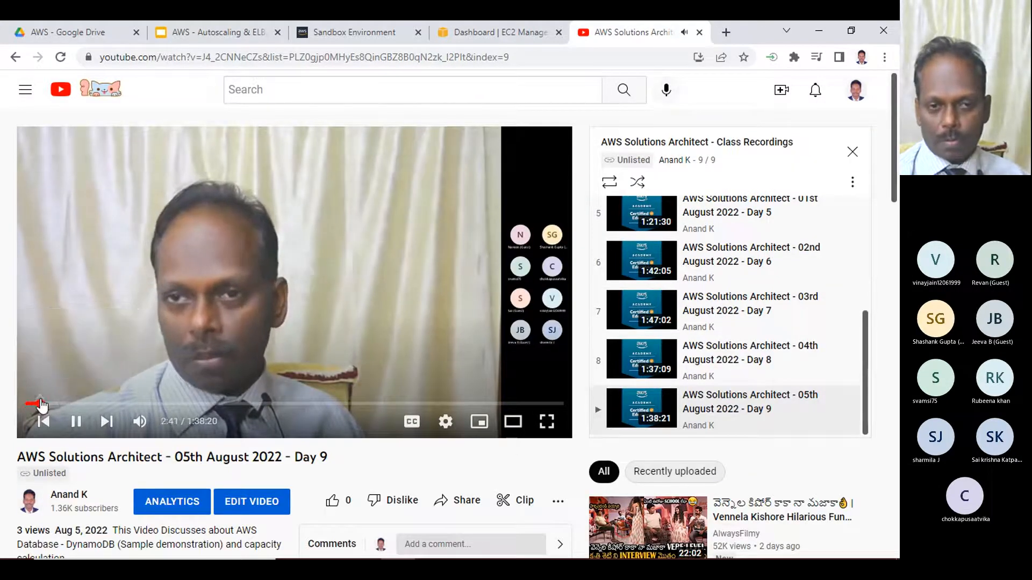
click(446, 424)
click(545, 383)
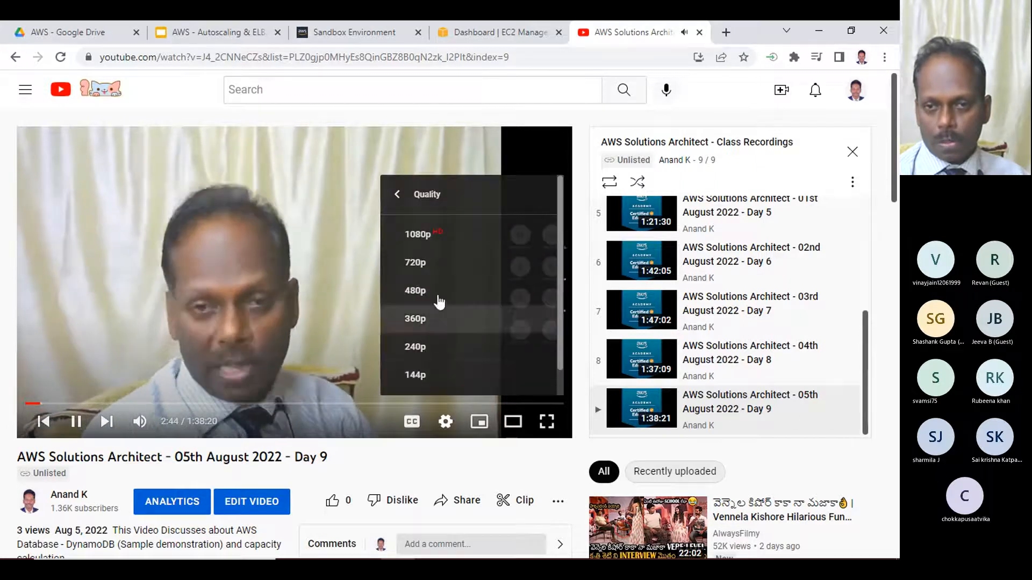
click(422, 234)
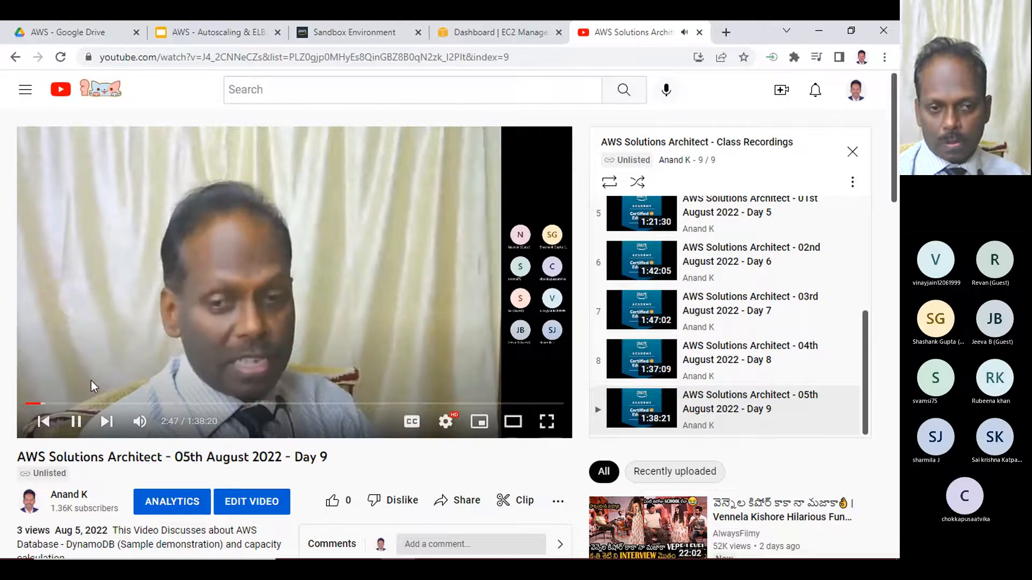
click(77, 423)
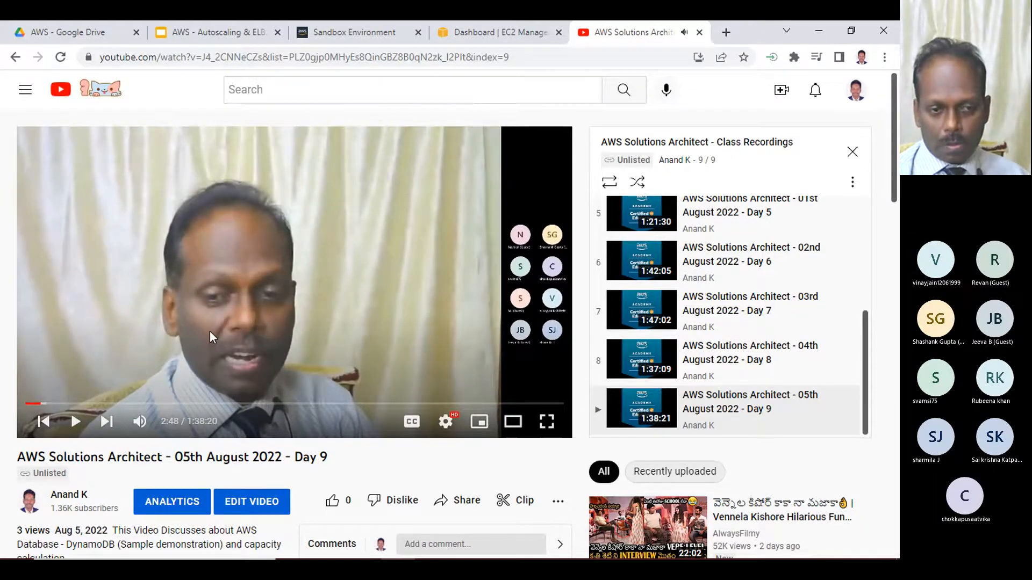
scroll(258, 417, down, 3)
scroll(258, 418, up, 3)
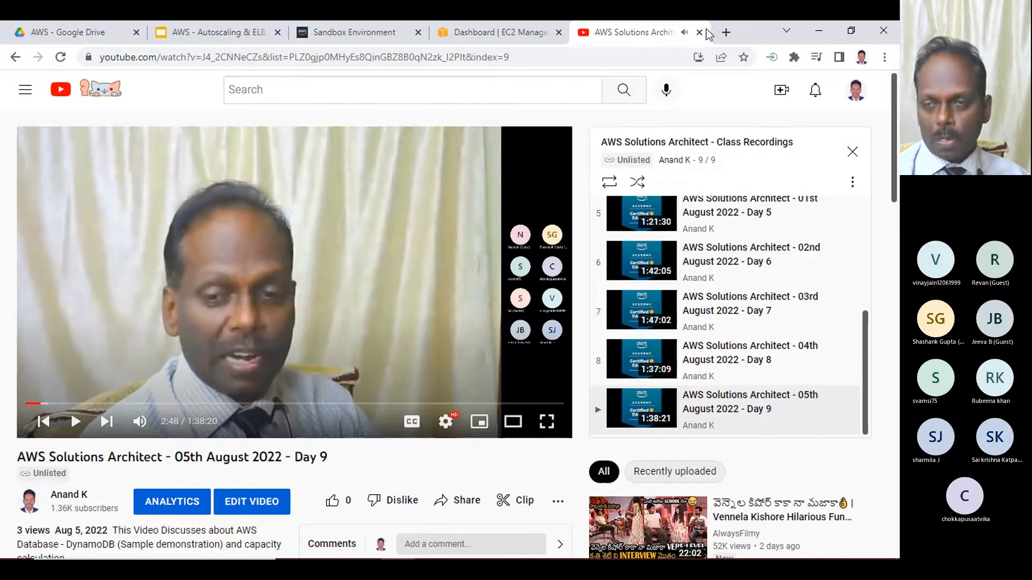
- Close the class recording video and look through the EC2 navigation down to the Auto Scaling section
click(699, 33)
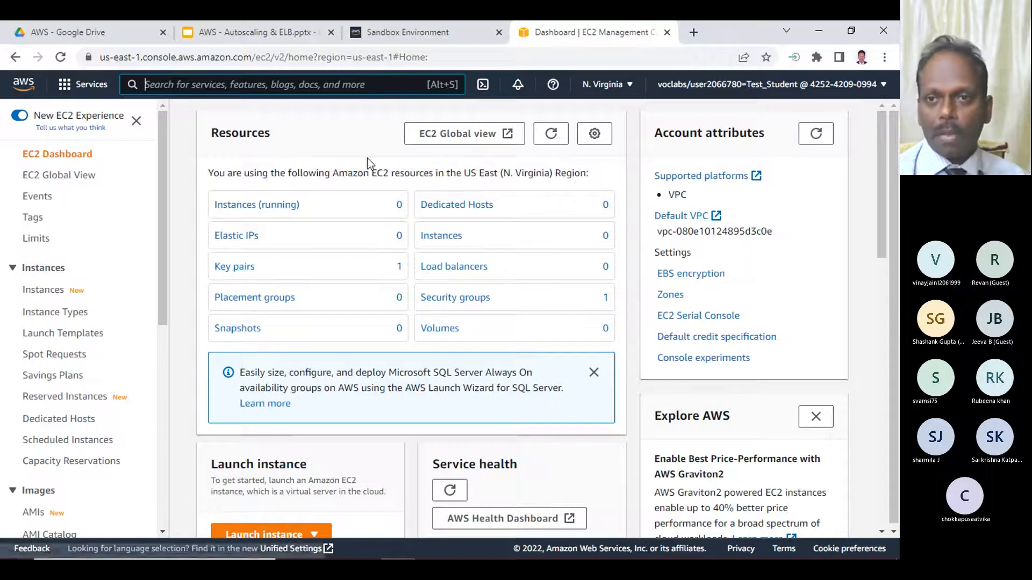
scroll(101, 281, down, 7)
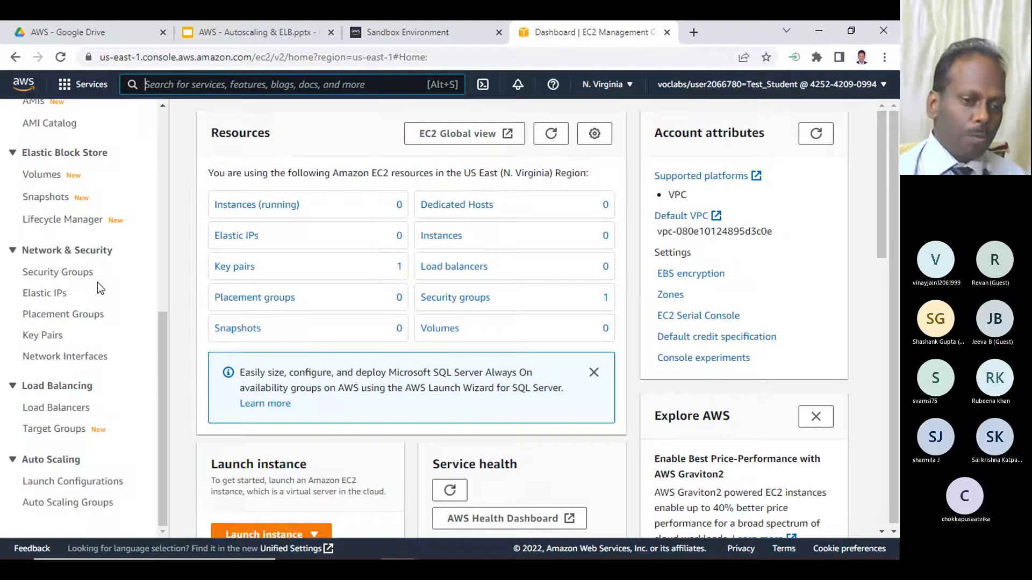
scroll(107, 236, up, 8)
scroll(95, 243, down, 1)
scroll(79, 182, up, 2)
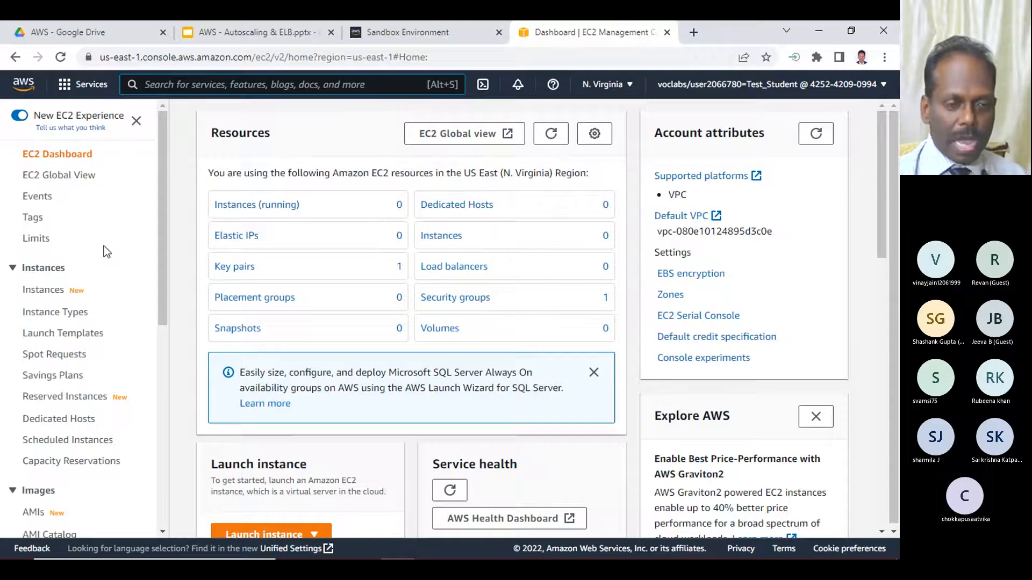
scroll(105, 251, down, 5)
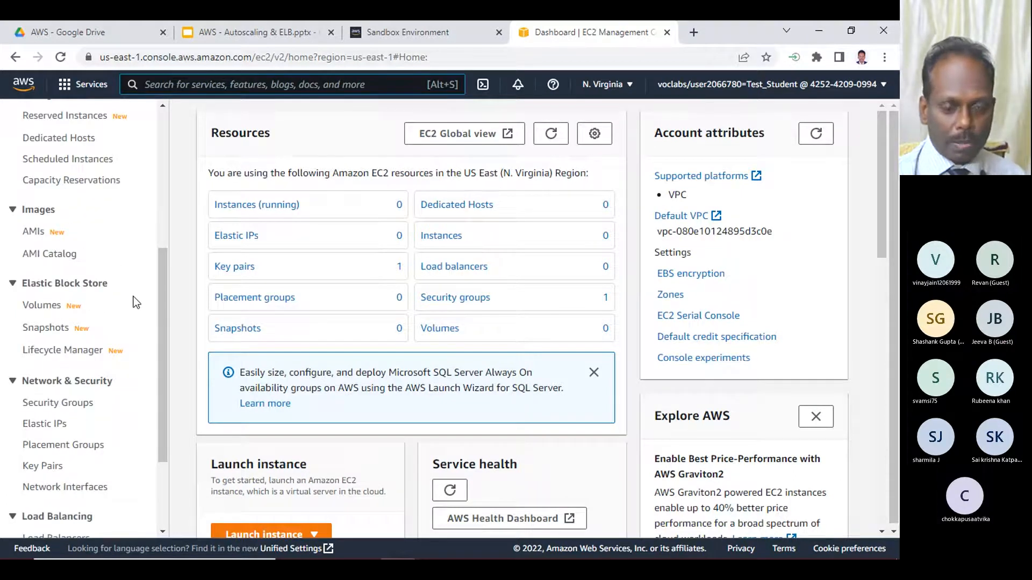
scroll(128, 297, down, 3)
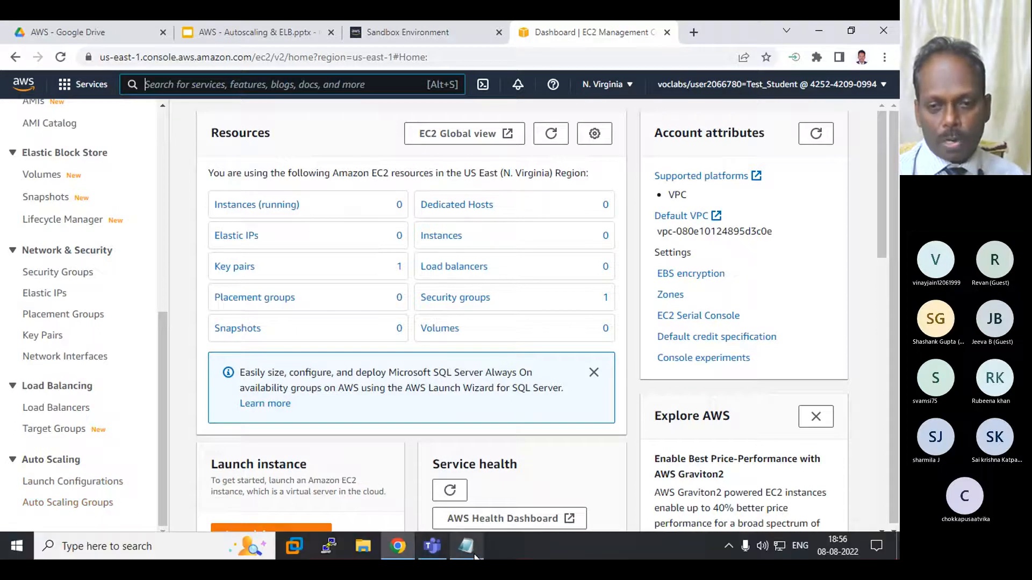
- Review the launch configuration and Autoscaling group items in the Notepad notes alongside the EC2 Auto Scaling links, then return to Chrome
click(476, 550)
drag(122, 414, 313, 421)
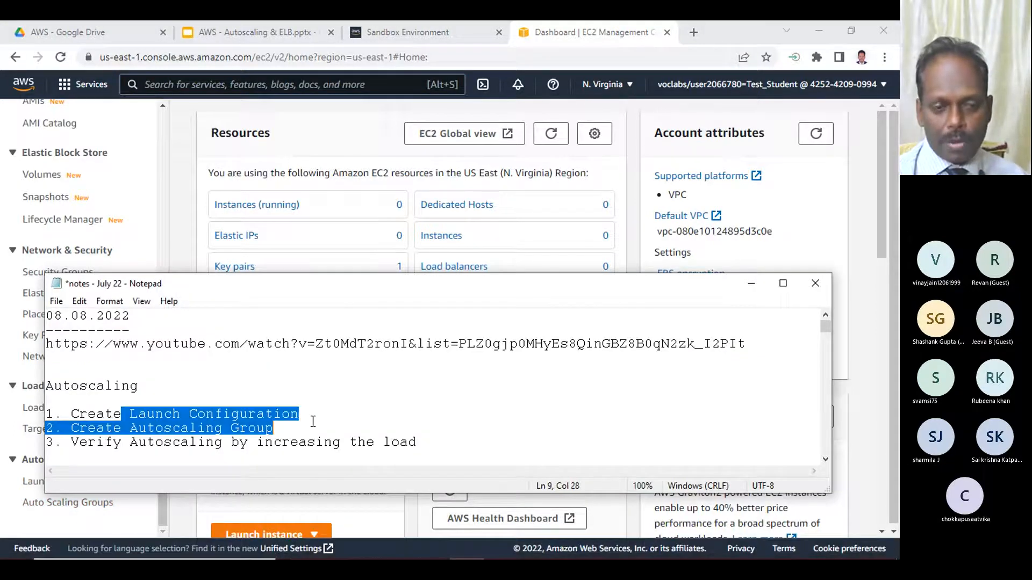
drag(392, 290, 511, 248)
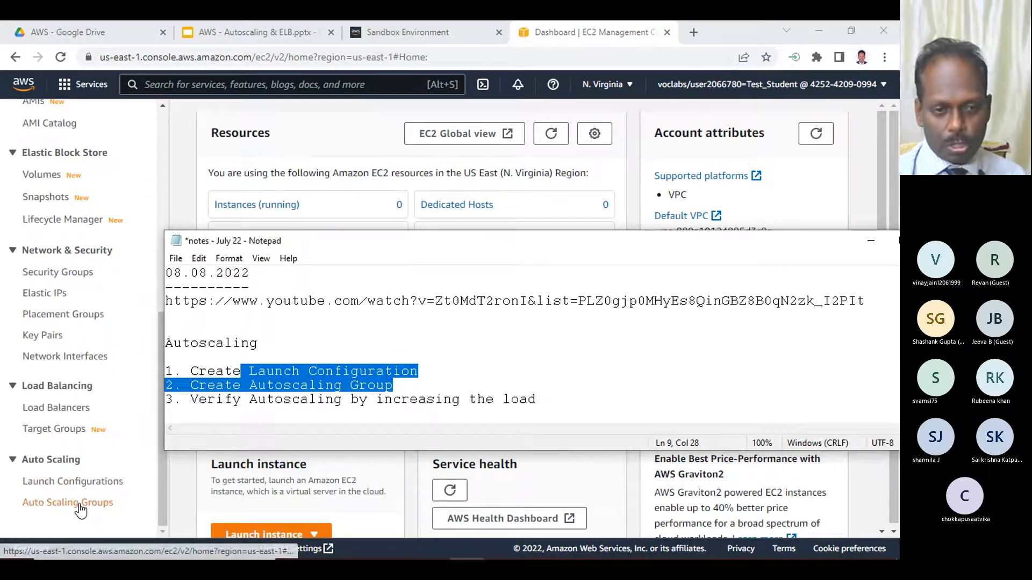
click(164, 466)
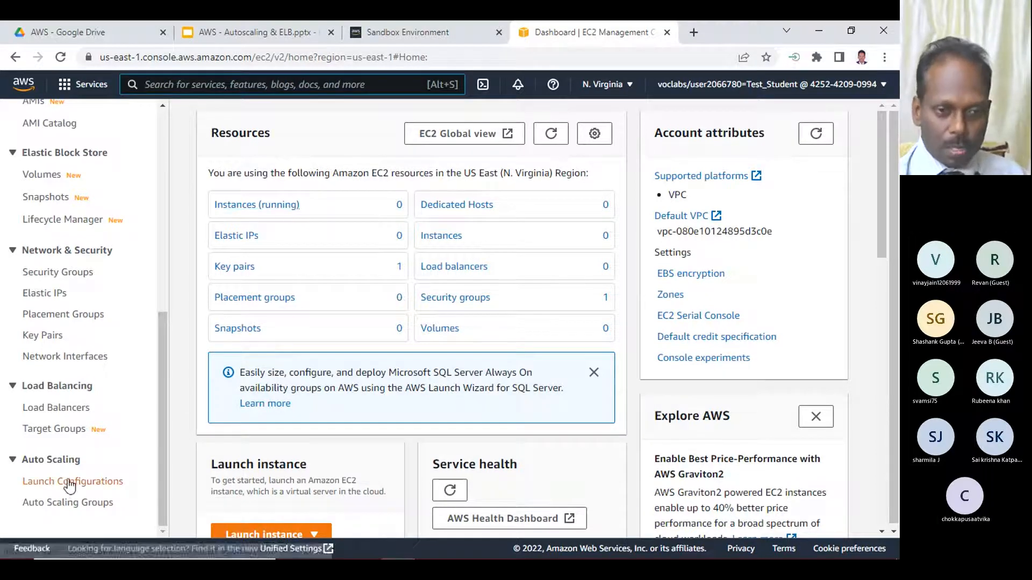
- Start creating a launch configuration under Auto Scaling and name it anandlc
click(98, 483)
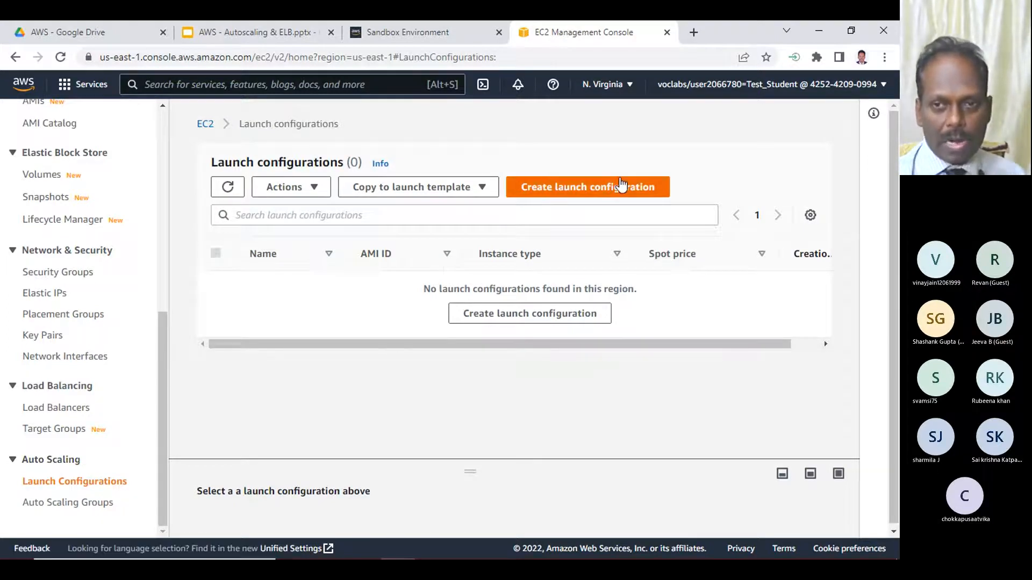
click(595, 189)
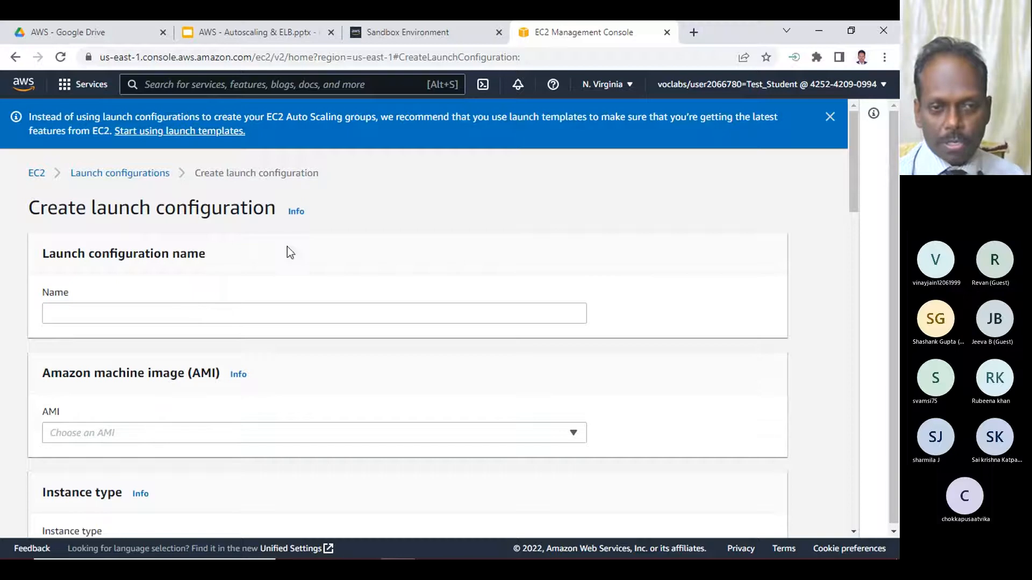
scroll(247, 341, down, 4)
scroll(247, 341, up, 4)
click(81, 318)
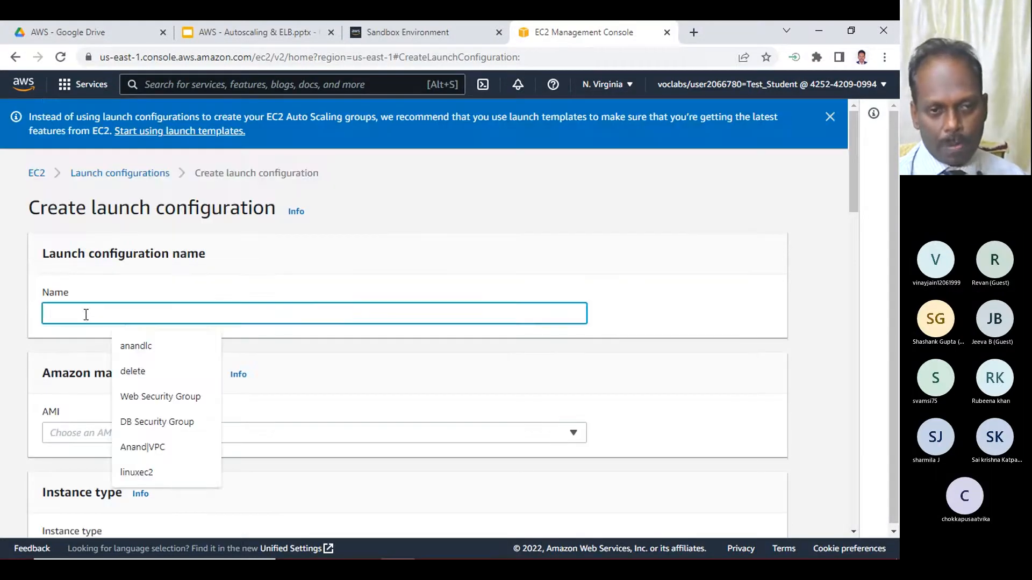
click(148, 350)
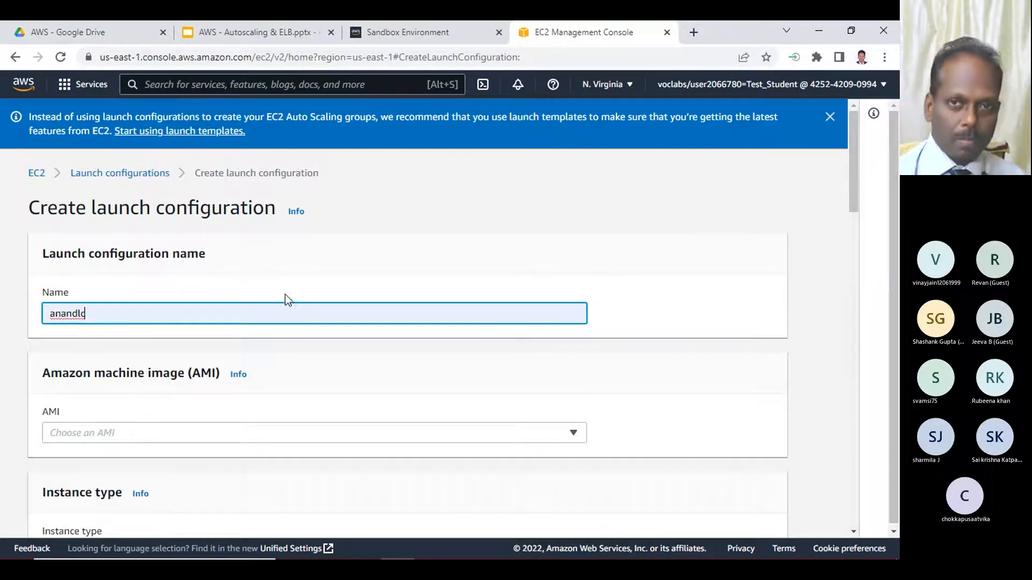
- Duplicate the browser tab to have the EC2 dashboard open alongside the launch configuration form
right_click(561, 36)
click(582, 138)
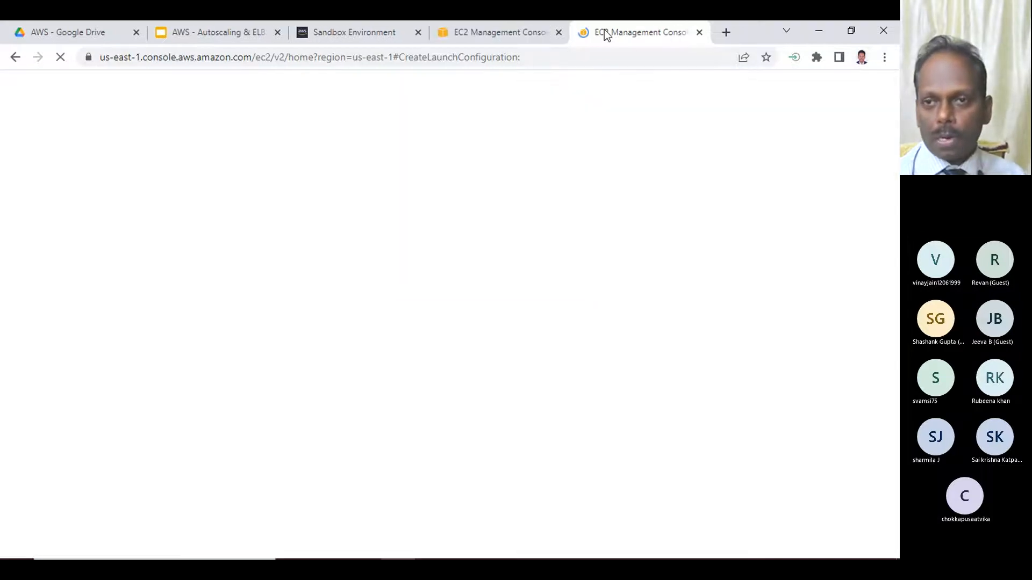
click(516, 33)
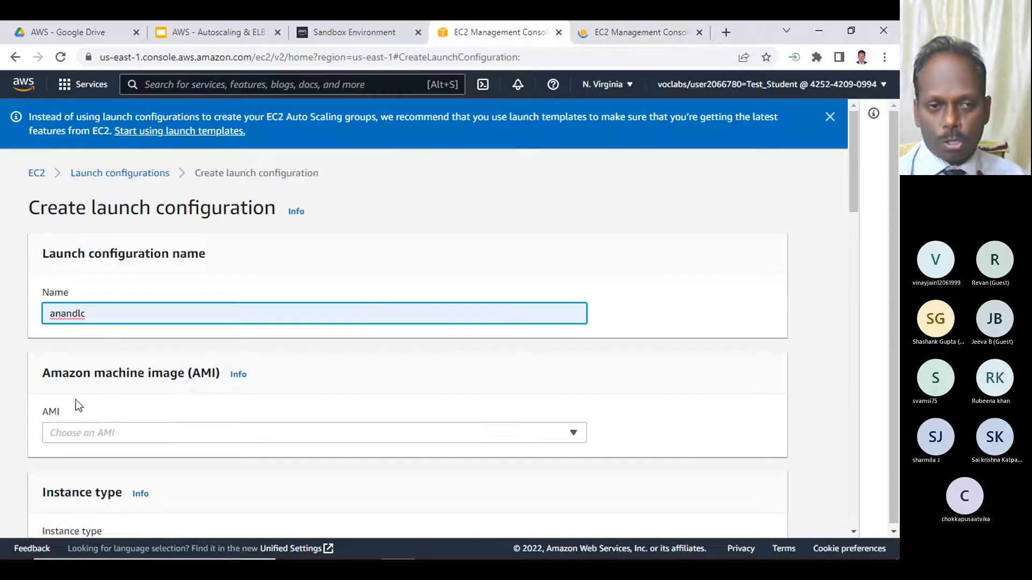
click(625, 35)
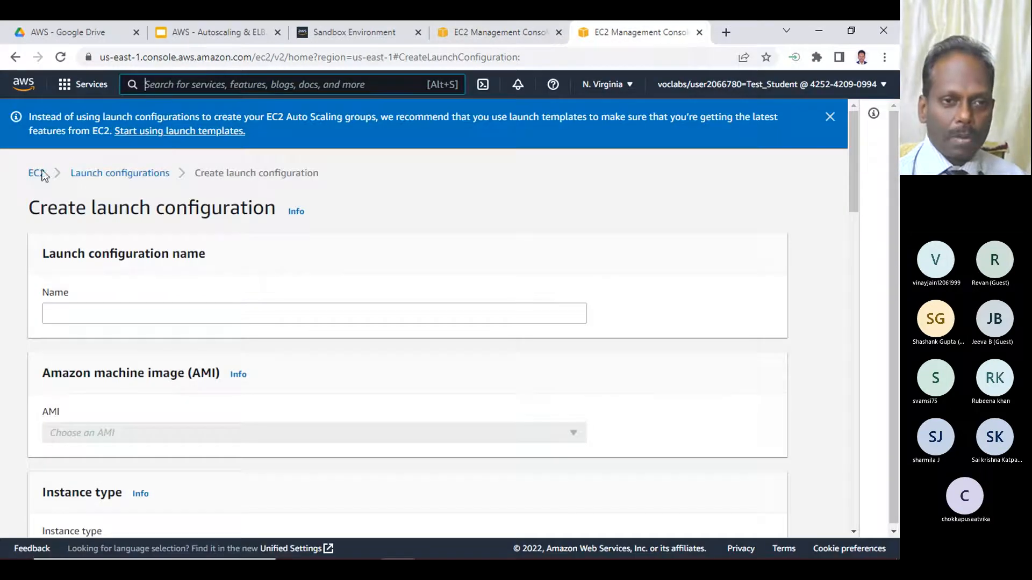
click(41, 174)
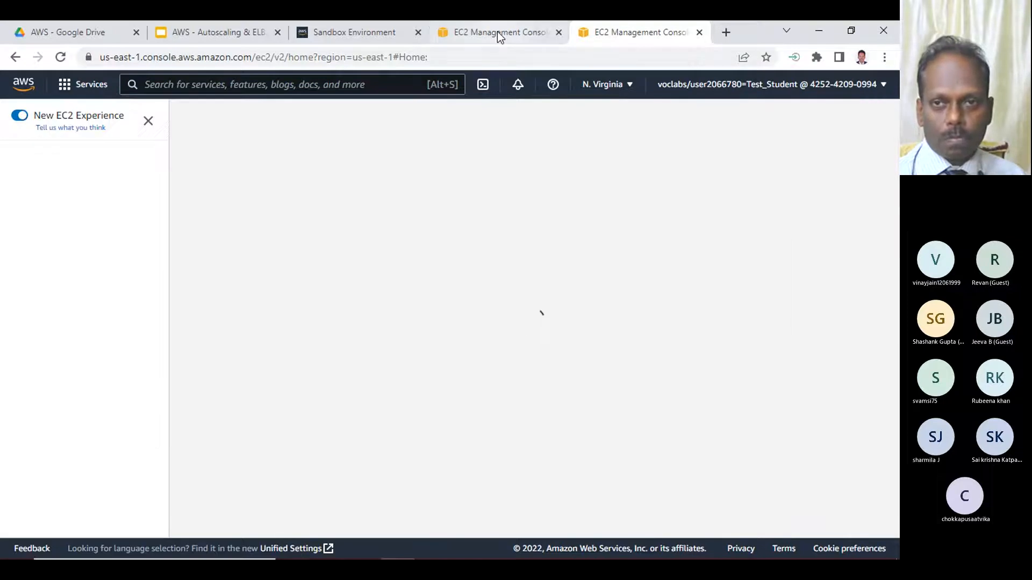
click(498, 35)
click(500, 34)
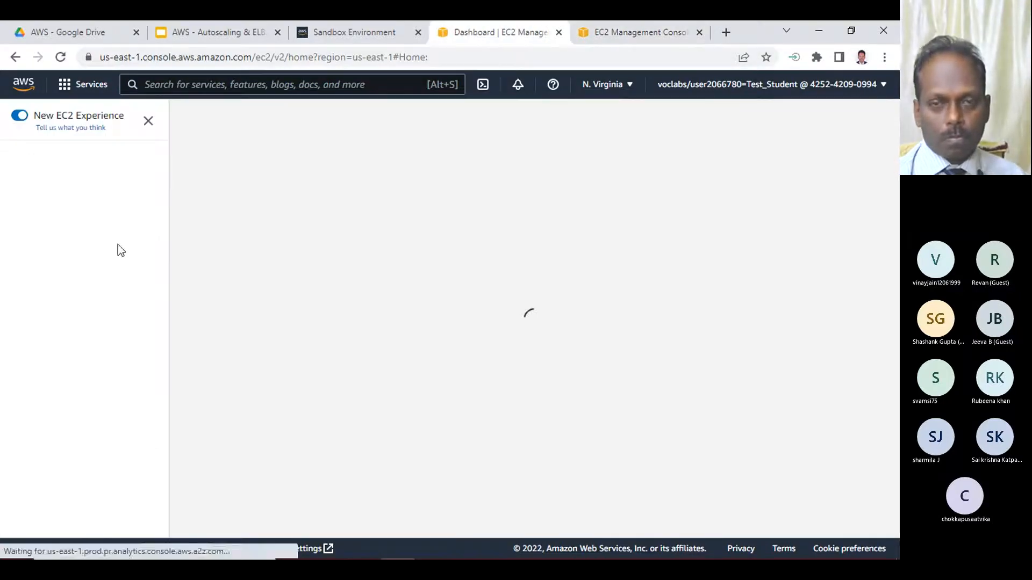
- Return to the launch configuration form and examine the AMIs offered for selection, including My AMIs and AWS Marketplace
click(639, 33)
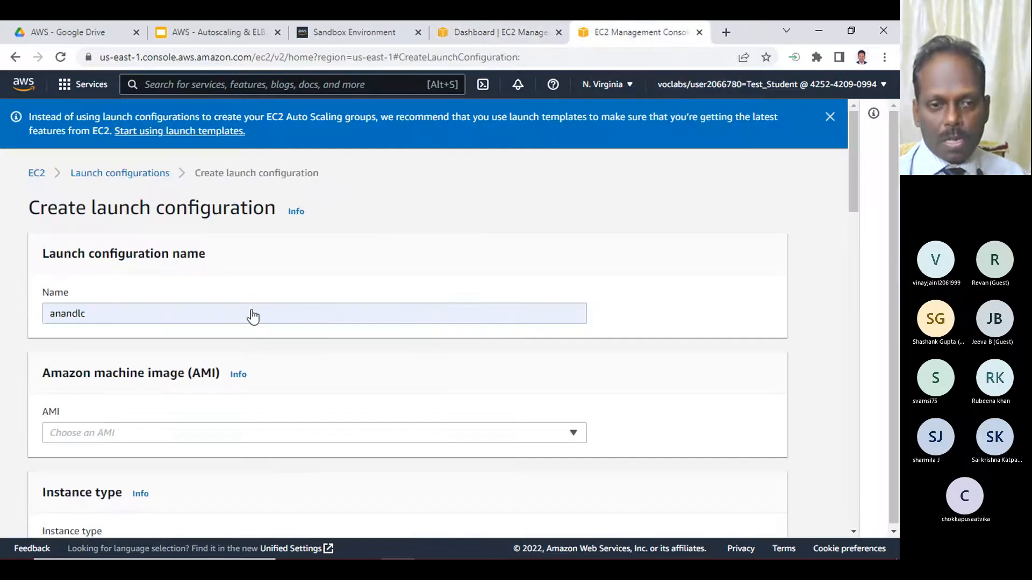
click(249, 314)
scroll(254, 371, down, 1)
scroll(254, 370, down, 1)
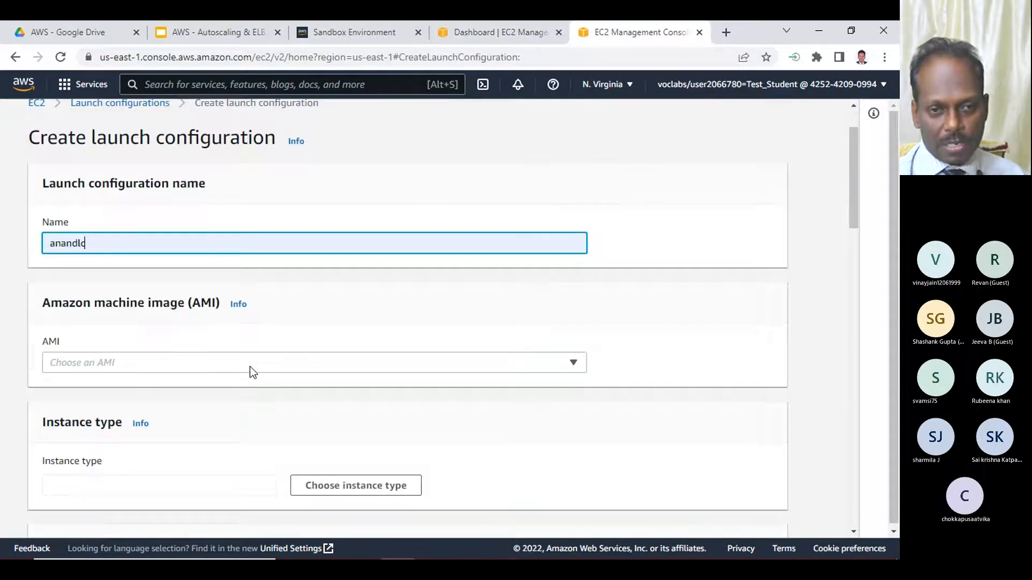
click(212, 362)
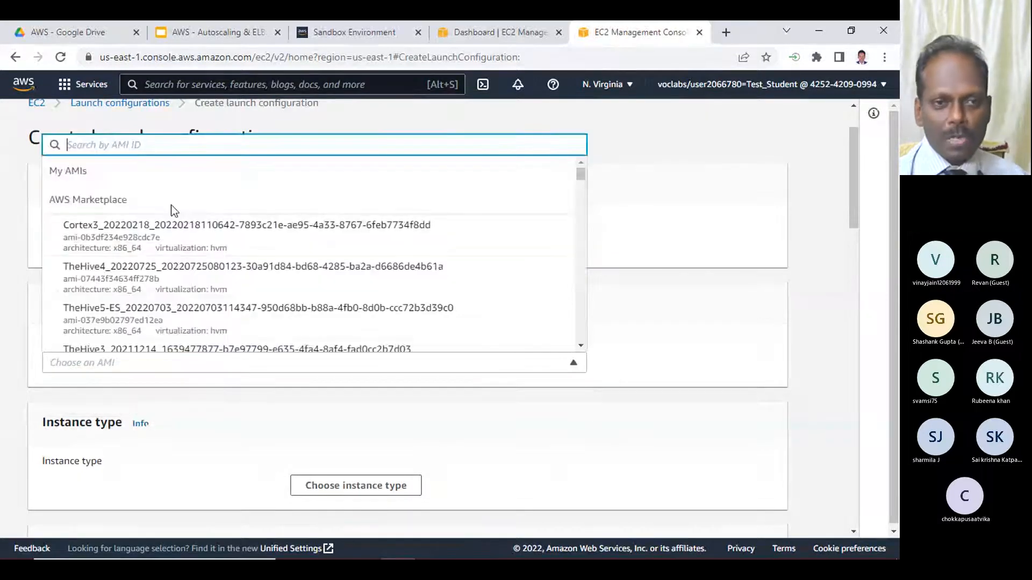
scroll(222, 261, down, 1)
scroll(222, 260, down, 10)
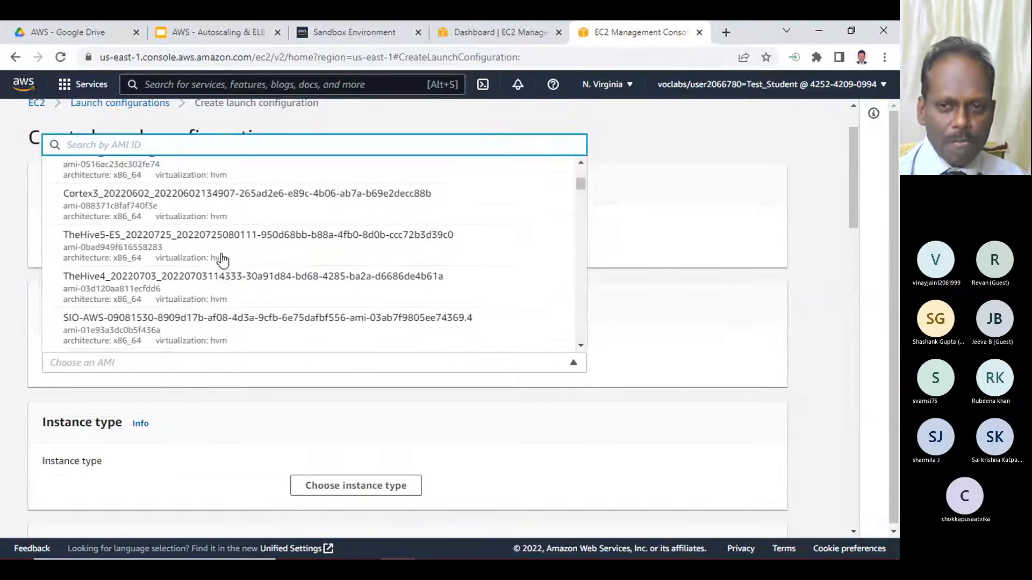
scroll(222, 260, down, 10)
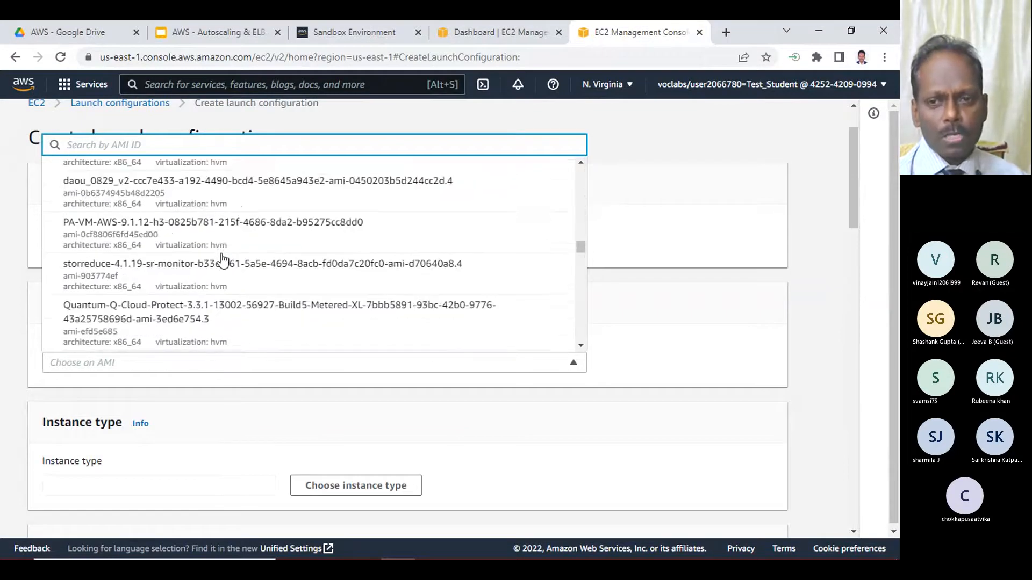
scroll(223, 260, down, 10)
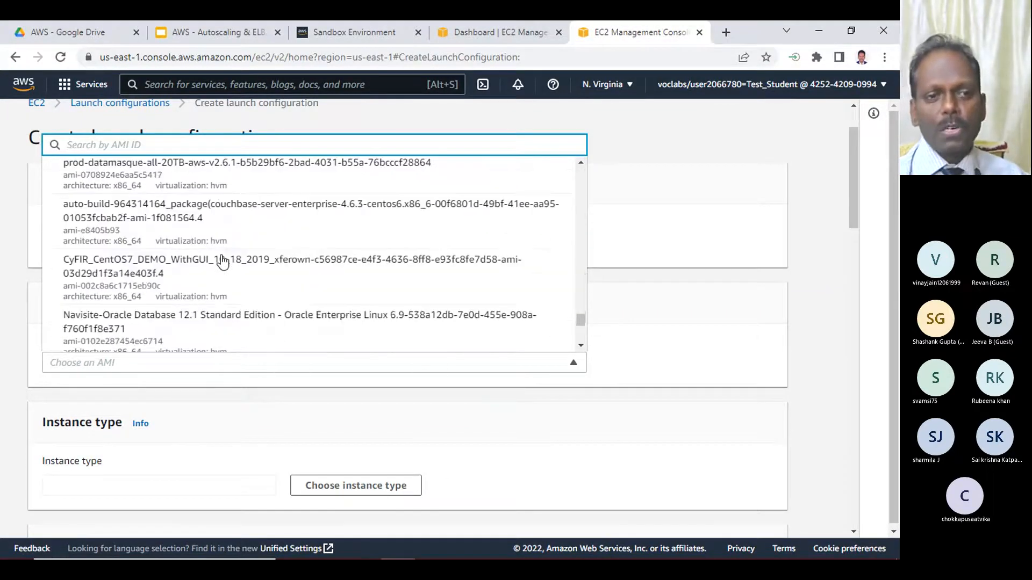
scroll(314, 258, up, 6)
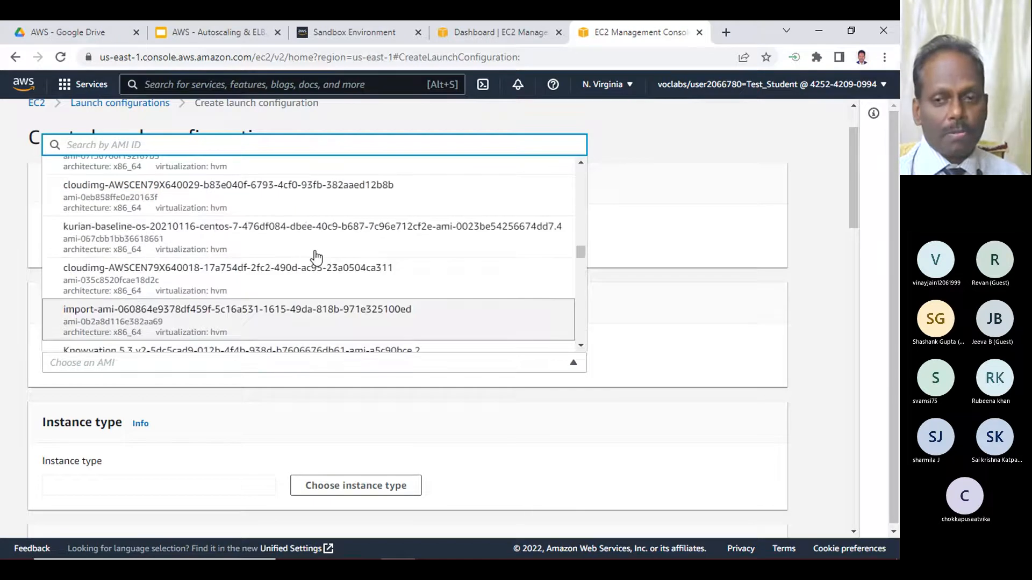
scroll(314, 258, down, 5)
scroll(315, 258, down, 10)
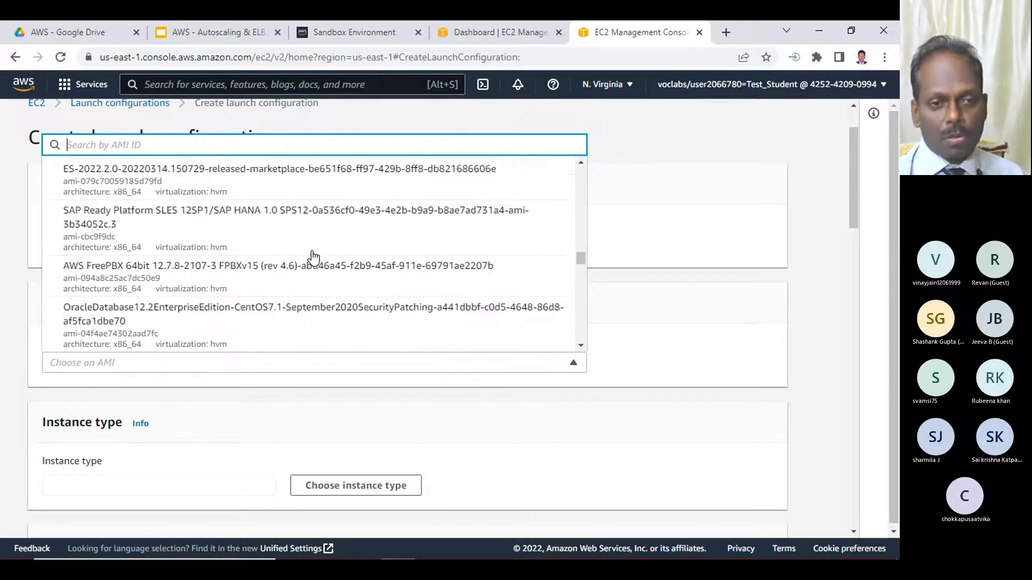
scroll(403, 247, down, 5)
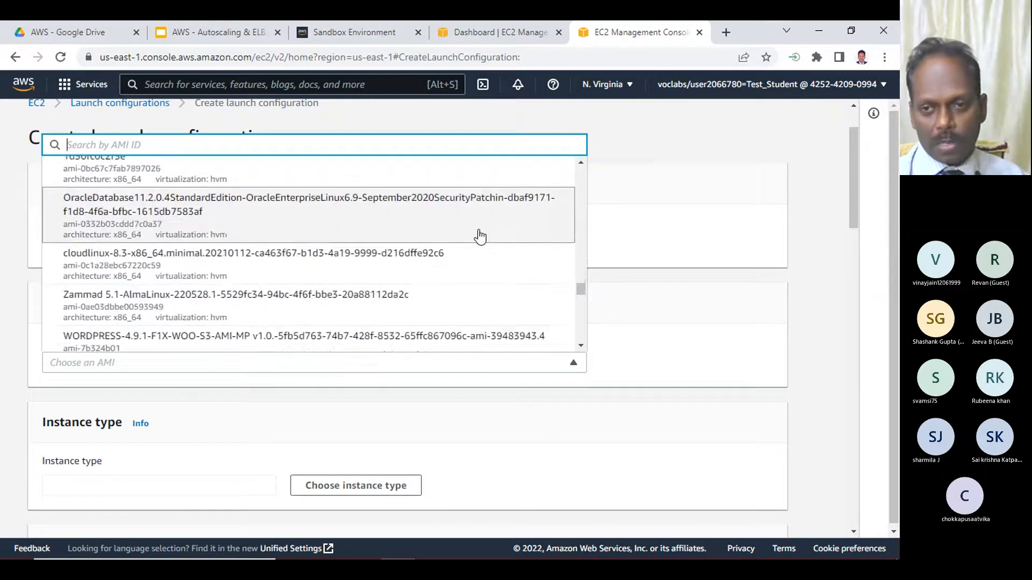
drag(582, 290, 578, 173)
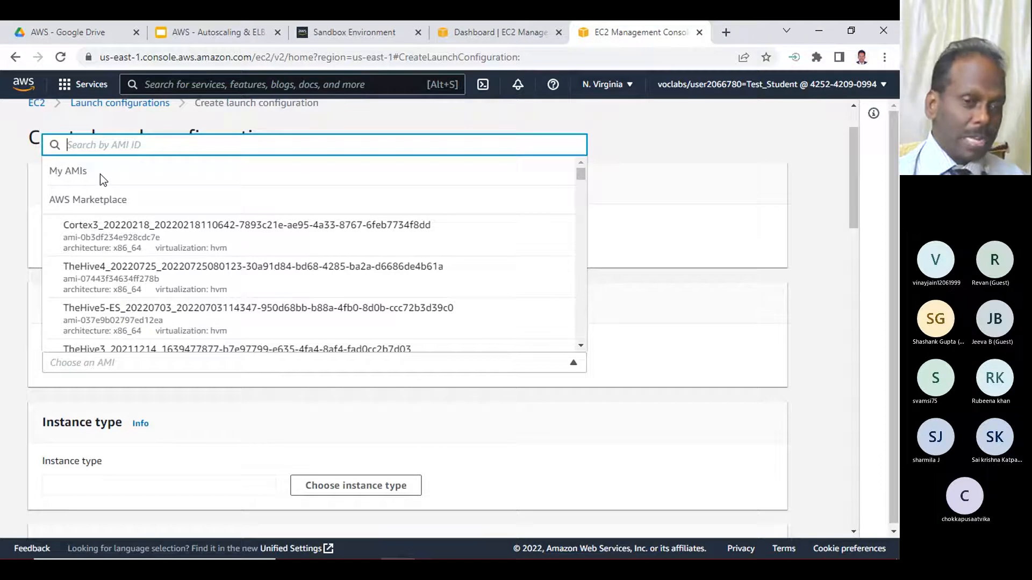
scroll(165, 235, down, 3)
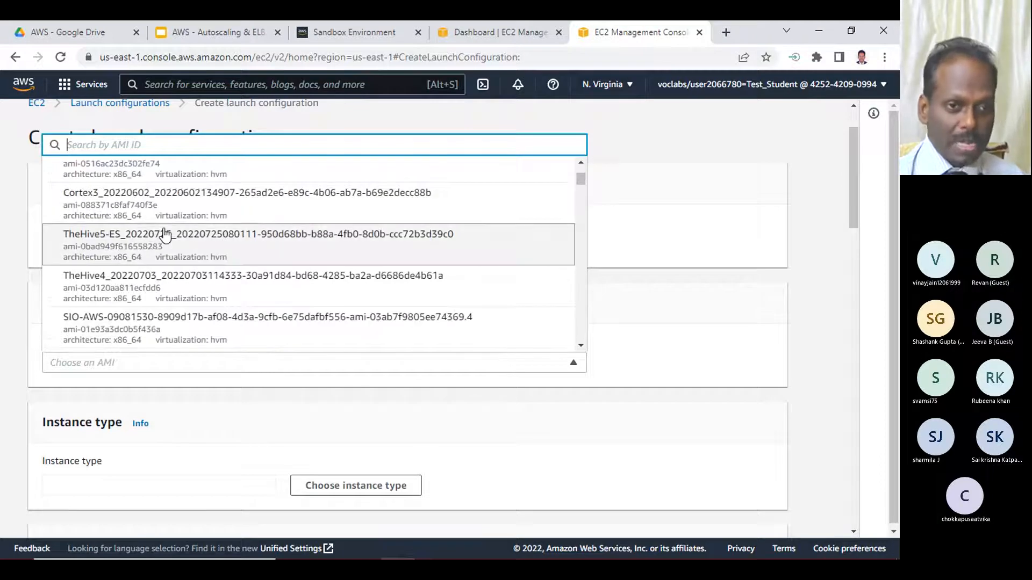
scroll(165, 235, up, 3)
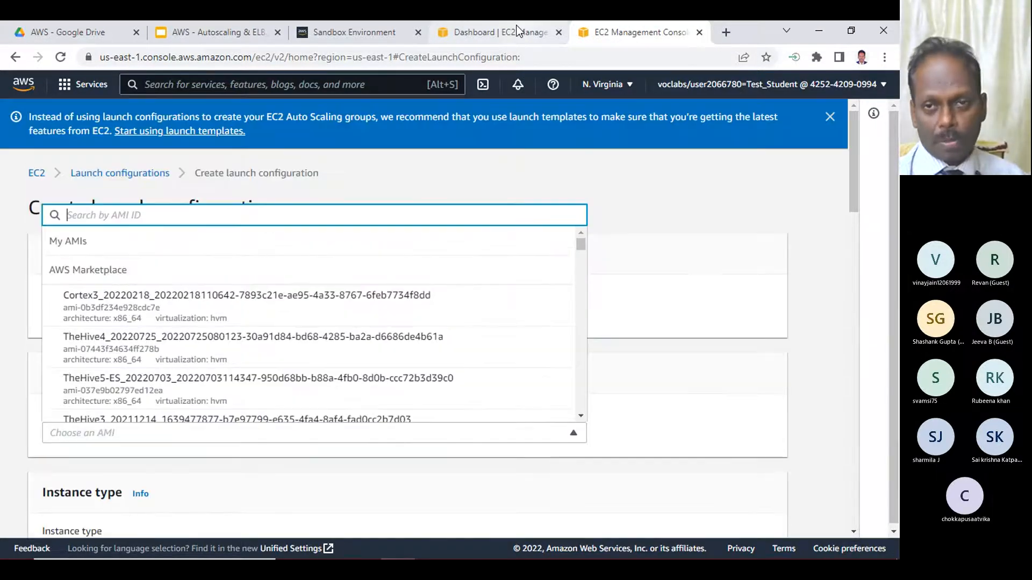
- Open the launch instance wizard from the EC2 dashboard and copy the 64-bit x86 AMI ID of Amazon Linux 2 AMI (HVM) - Kernel 5.10
click(490, 32)
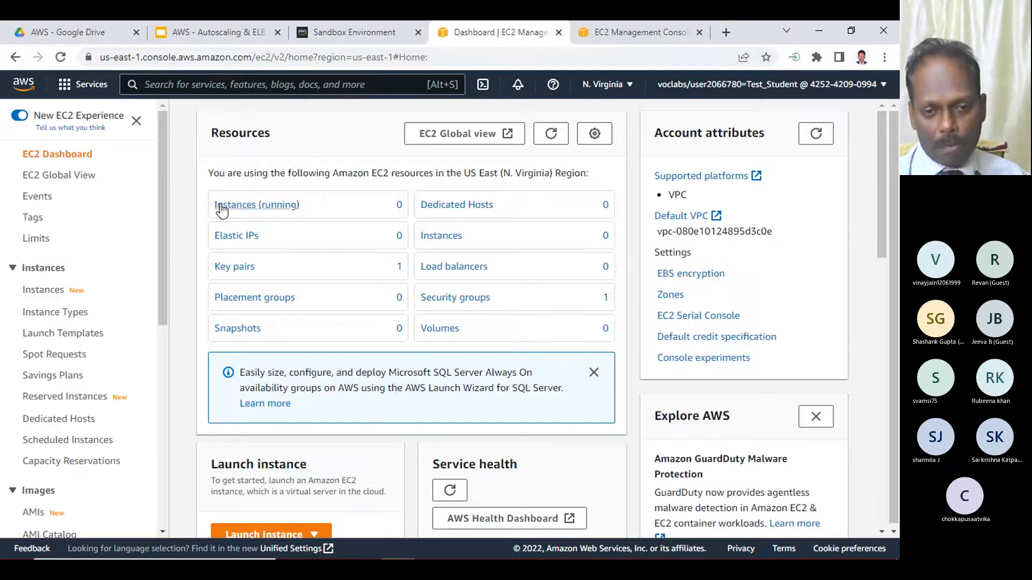
scroll(272, 322, down, 5)
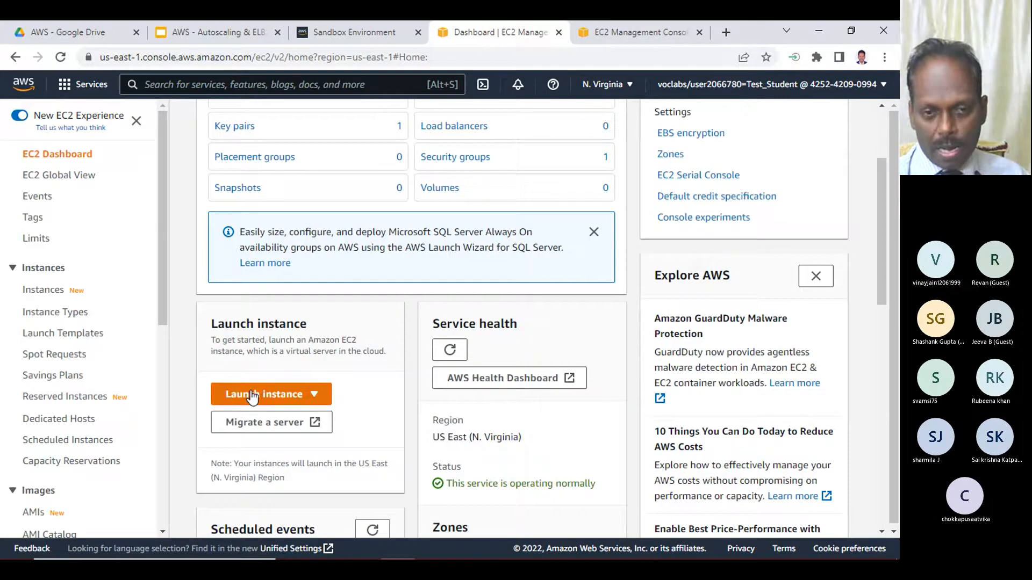
click(253, 397)
click(258, 417)
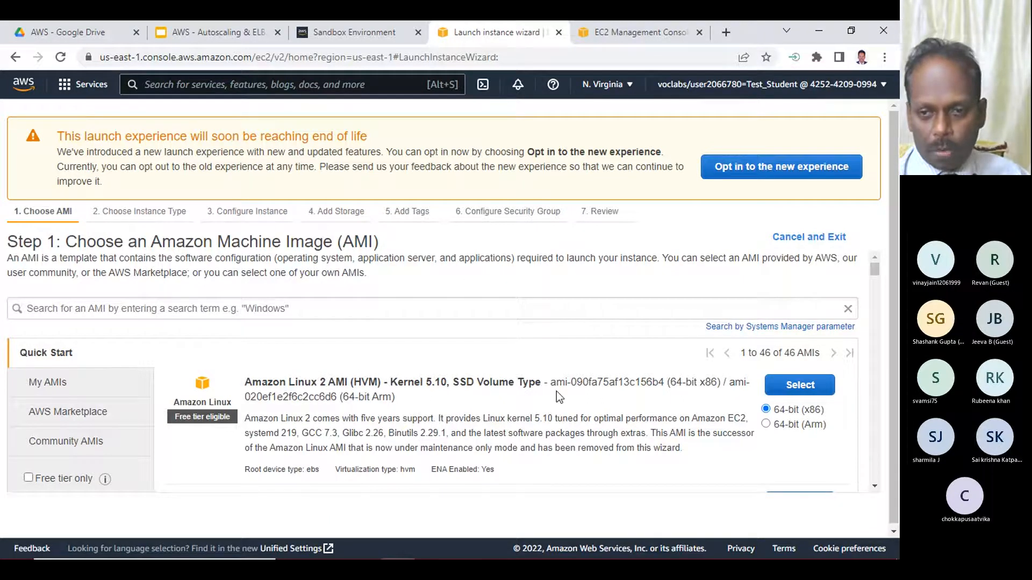
drag(552, 383, 663, 387)
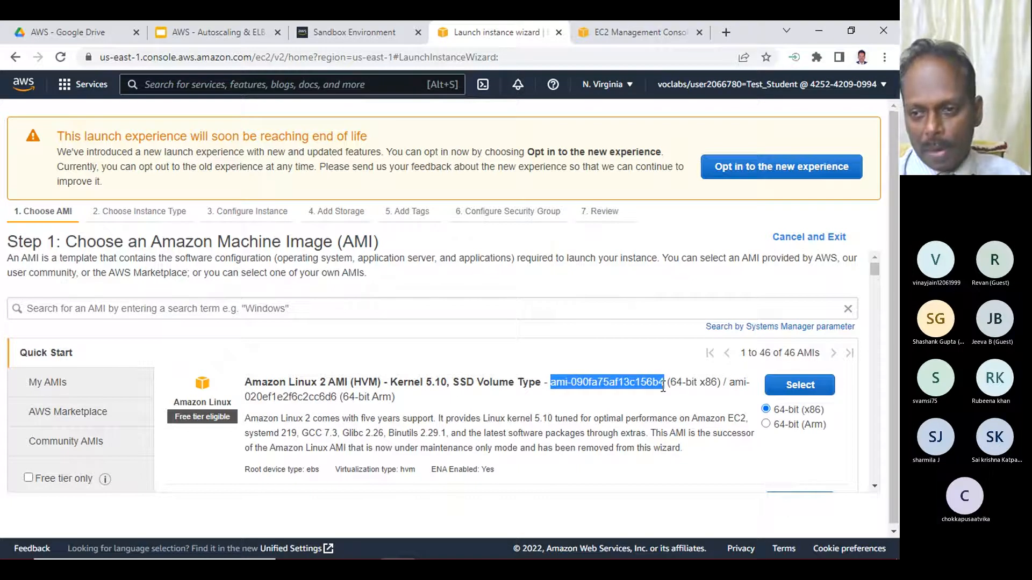
right_click(625, 382)
click(643, 393)
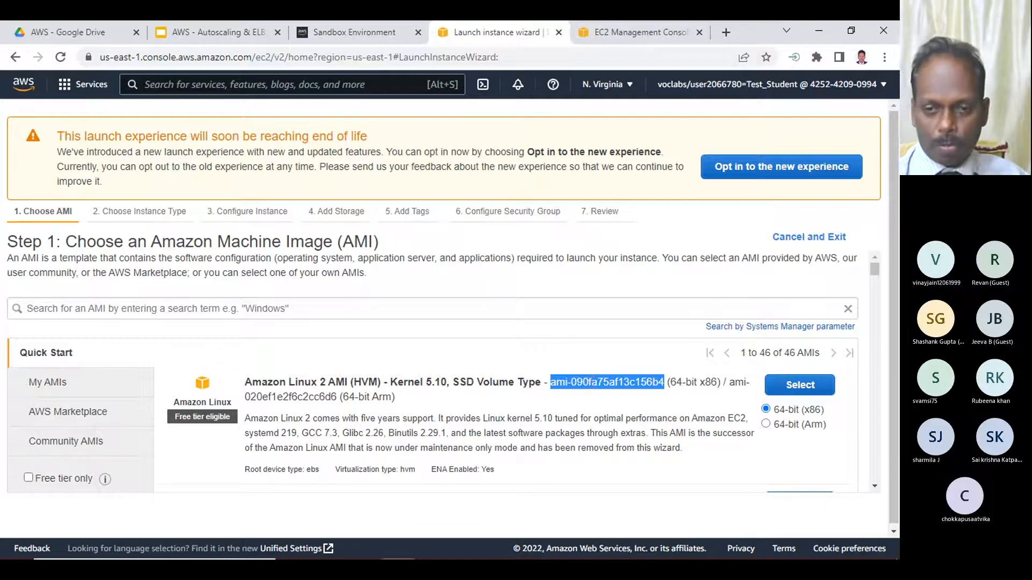
- Switch to the Notepad notes and paste the AMI ID ami-090fa75af13c156b4 after the "Create Launch Configuration" line
click(467, 549)
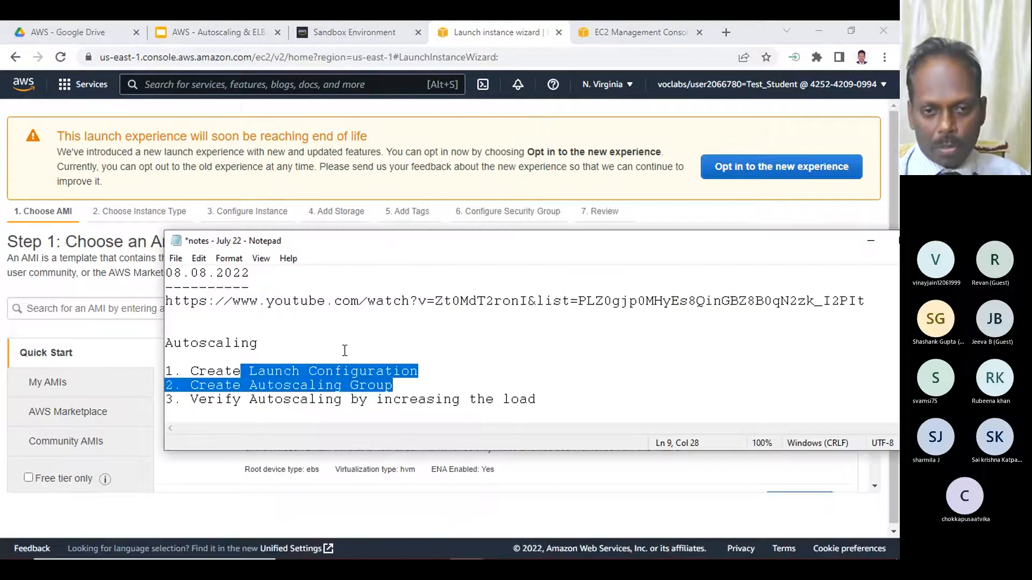
click(445, 367)
key(Tab)
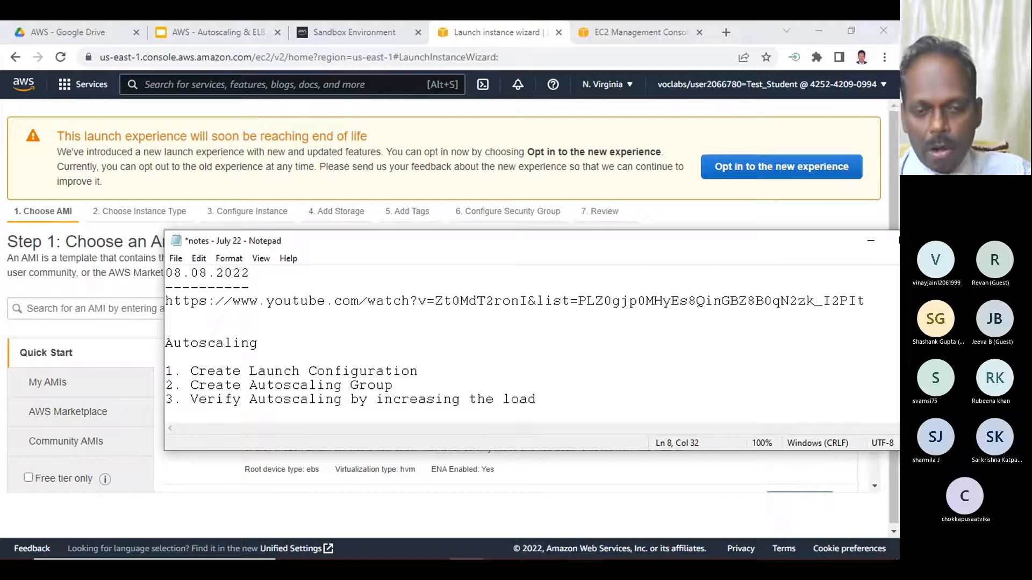
key(ctrl+v)
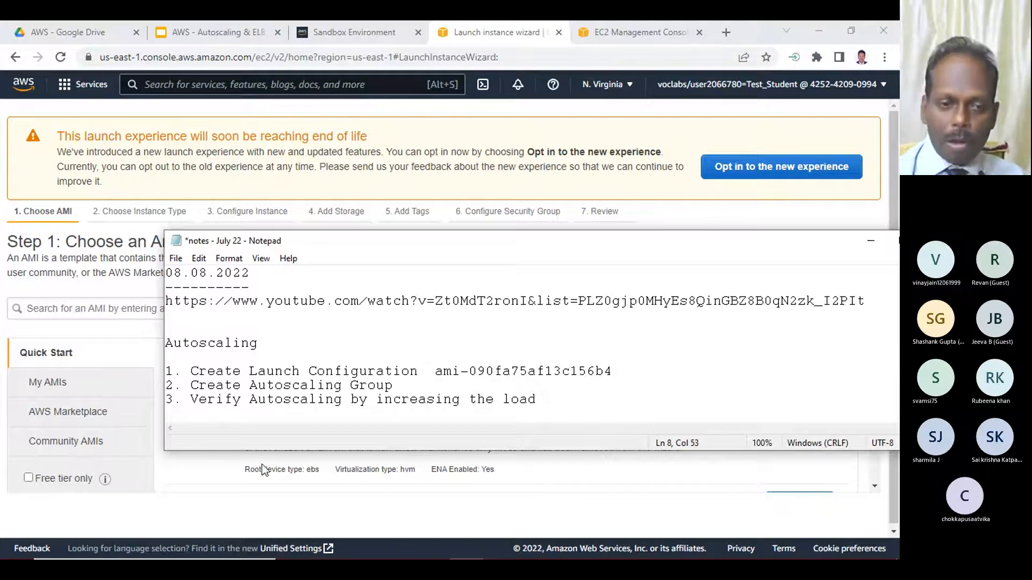
- Back in the browser, examine the other AMIs and their IDs in the launch instance wizard, and return to the EC2 dashboard
click(180, 478)
scroll(457, 366, down, 5)
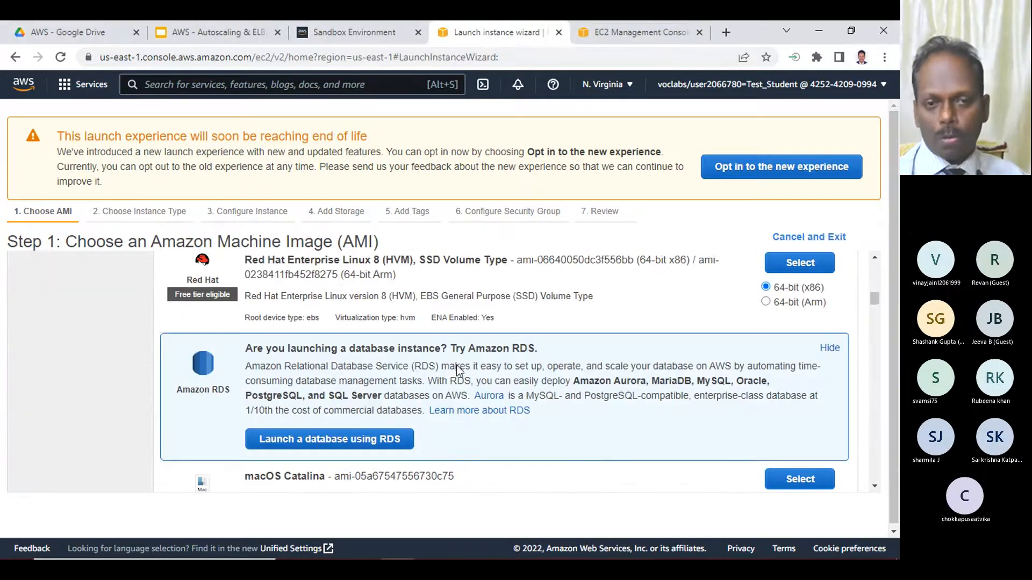
scroll(458, 366, down, 5)
scroll(454, 362, up, 5)
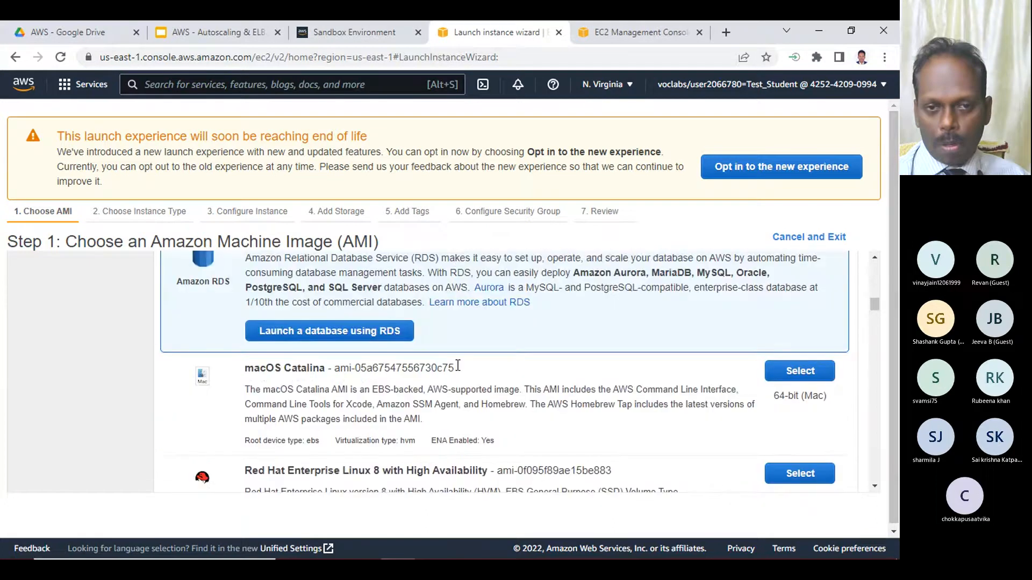
scroll(459, 320, down, 5)
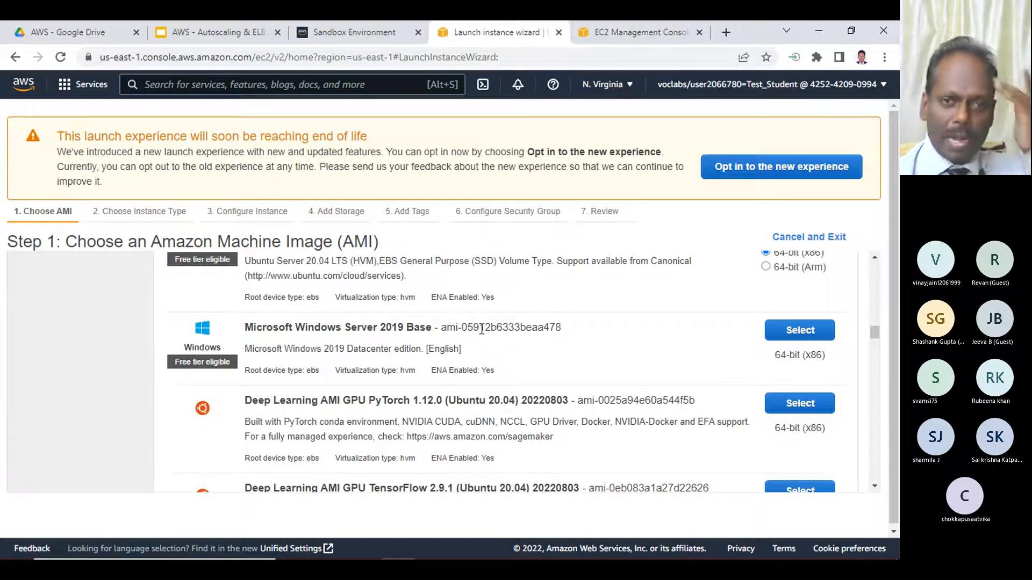
scroll(476, 329, up, 10)
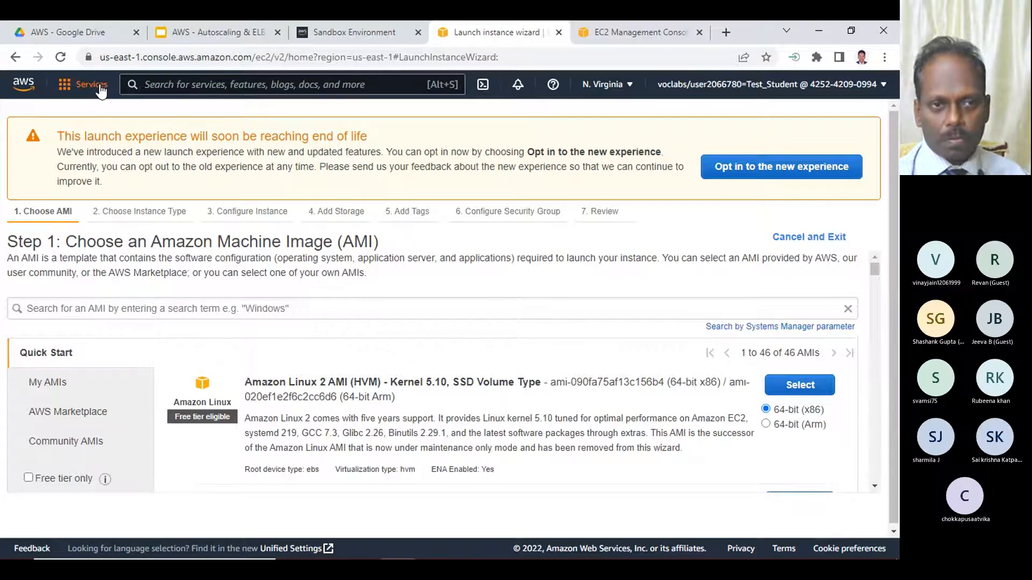
click(15, 57)
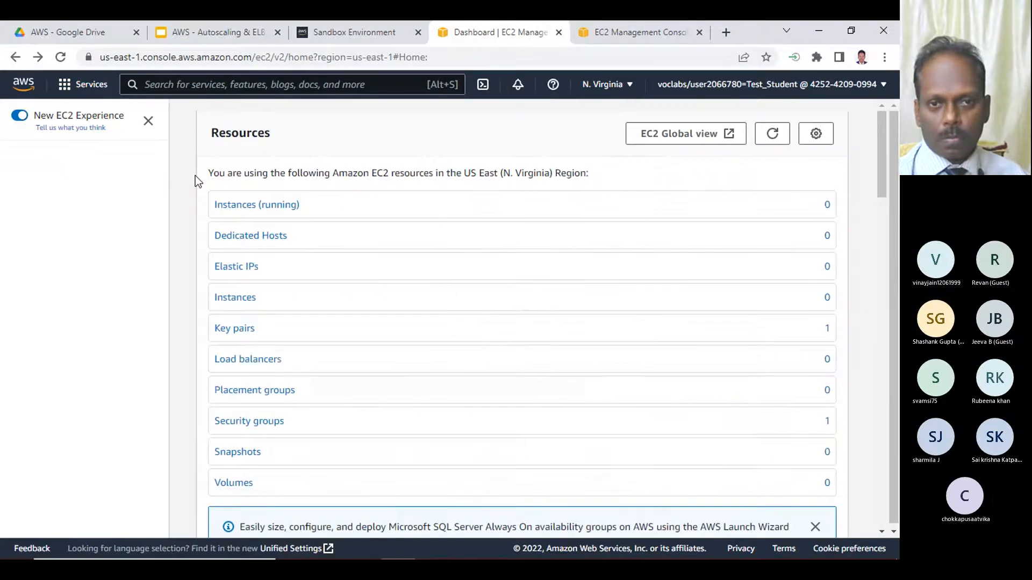
- In the launch configuration form, search for AMI ID ami-090fa75af13c156b4 and choose amzn2-ami-kernel-5.10-hvm-2.0.20220719.0-x86_64-gp2
click(631, 32)
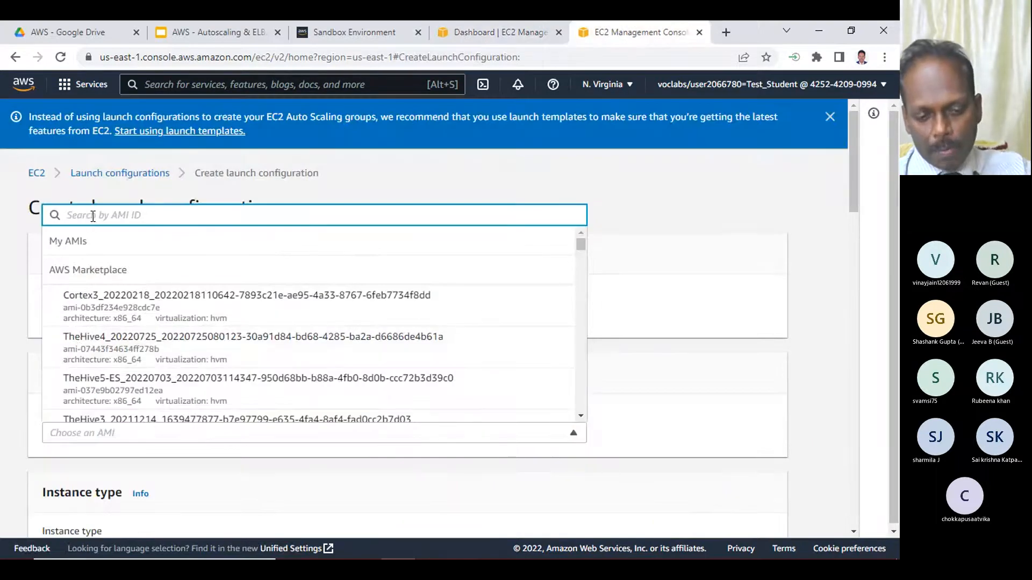
key(ctrl+v)
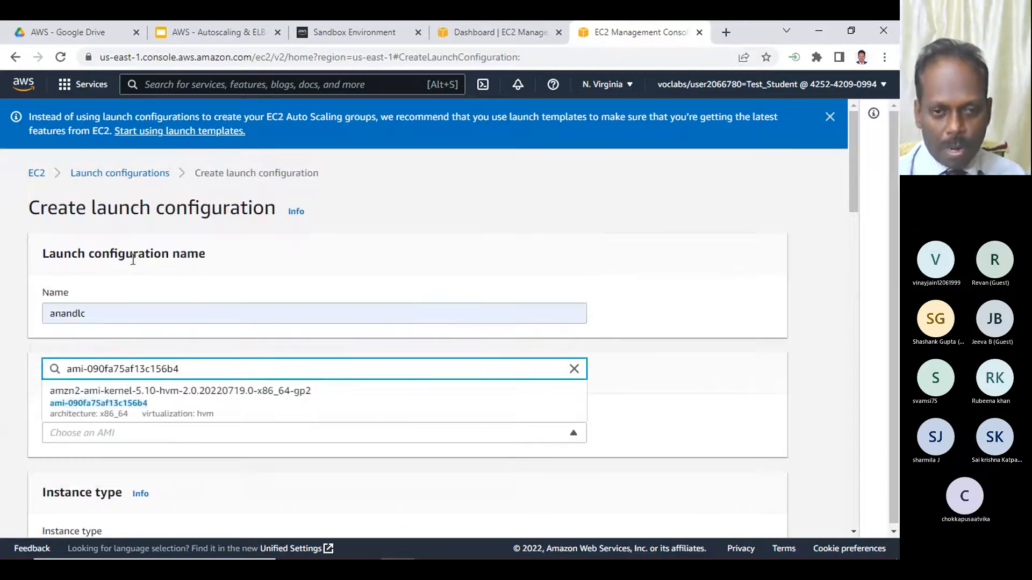
click(87, 407)
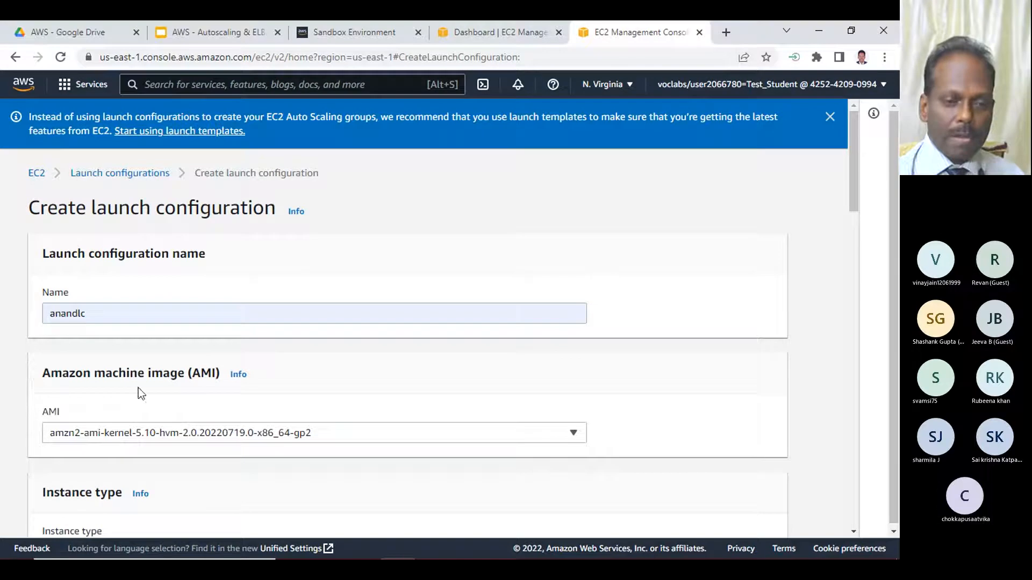
- Review the launch configuration's name and AMI settings, and the Auto Scaling entries on the EC2 dashboard
drag(97, 381, 215, 376)
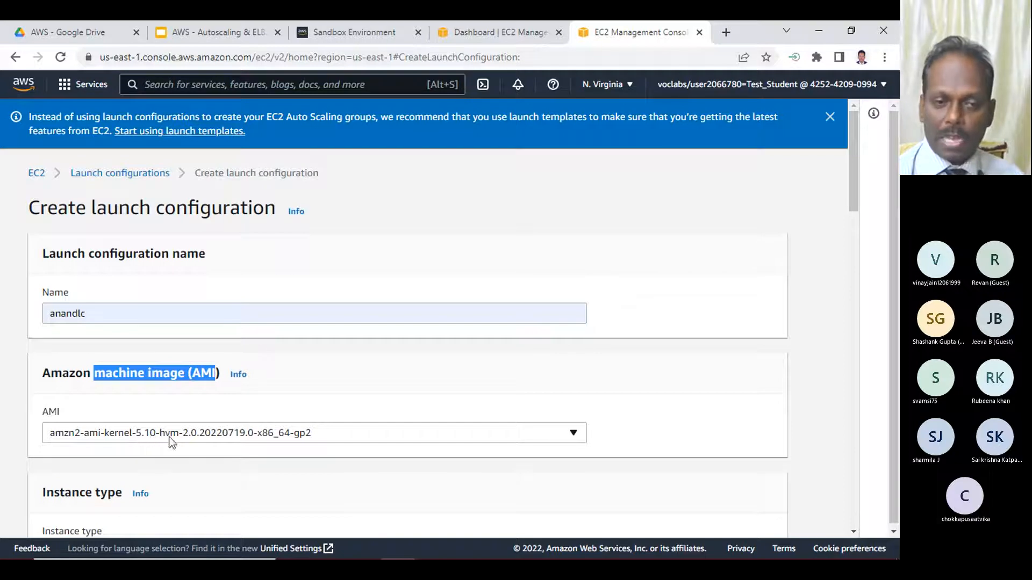
click(497, 23)
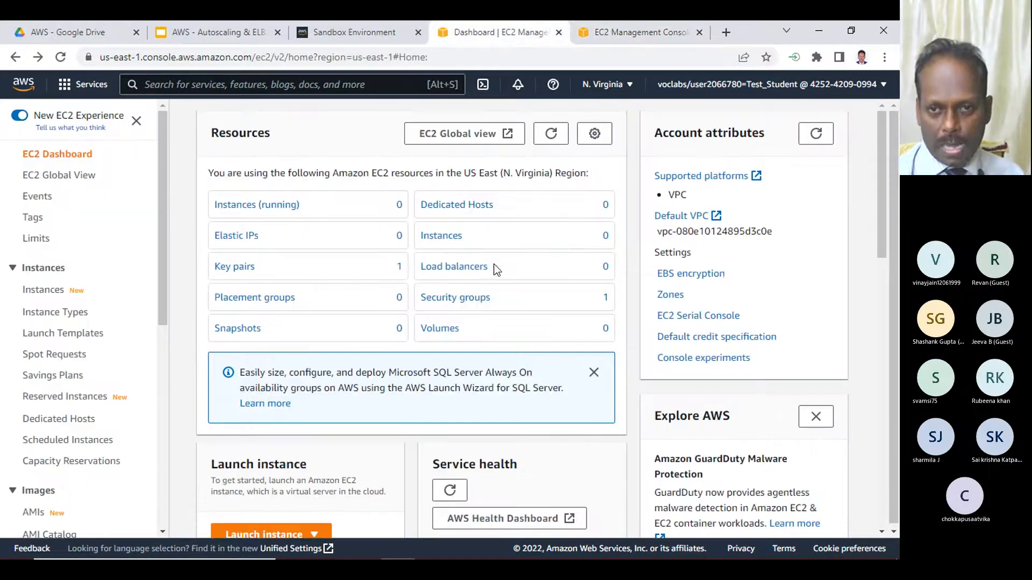
click(631, 34)
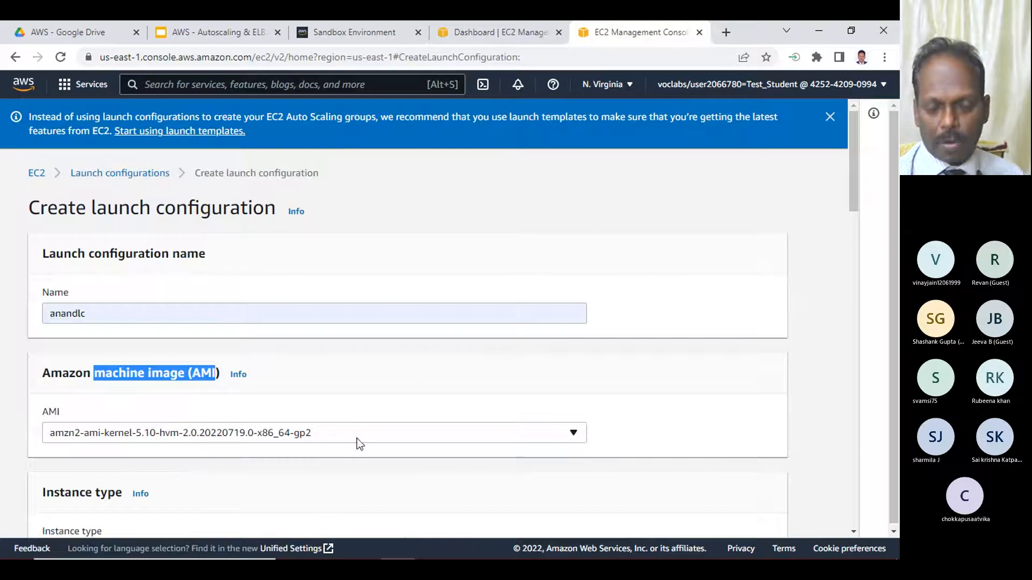
scroll(338, 428, down, 3)
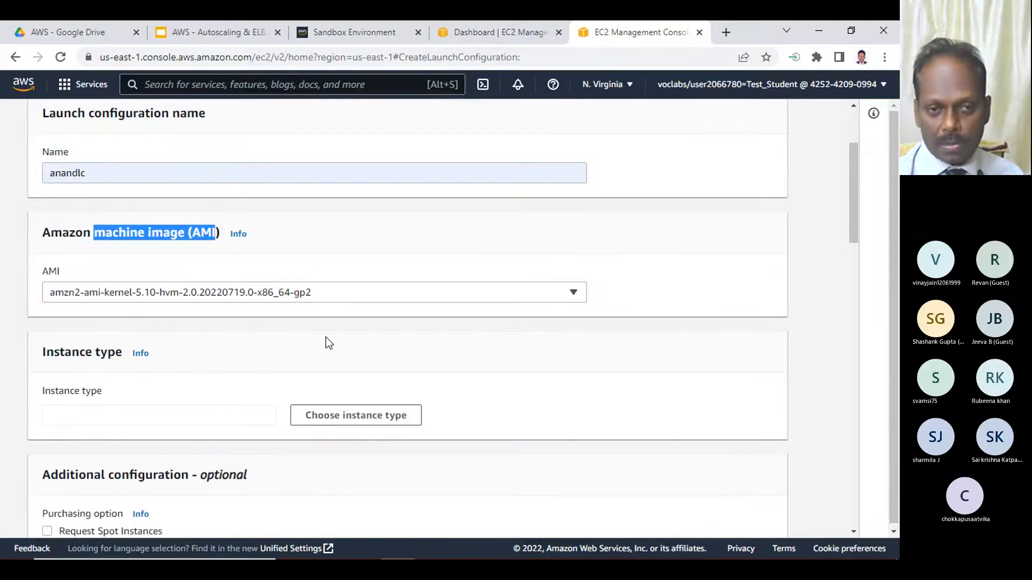
click(325, 337)
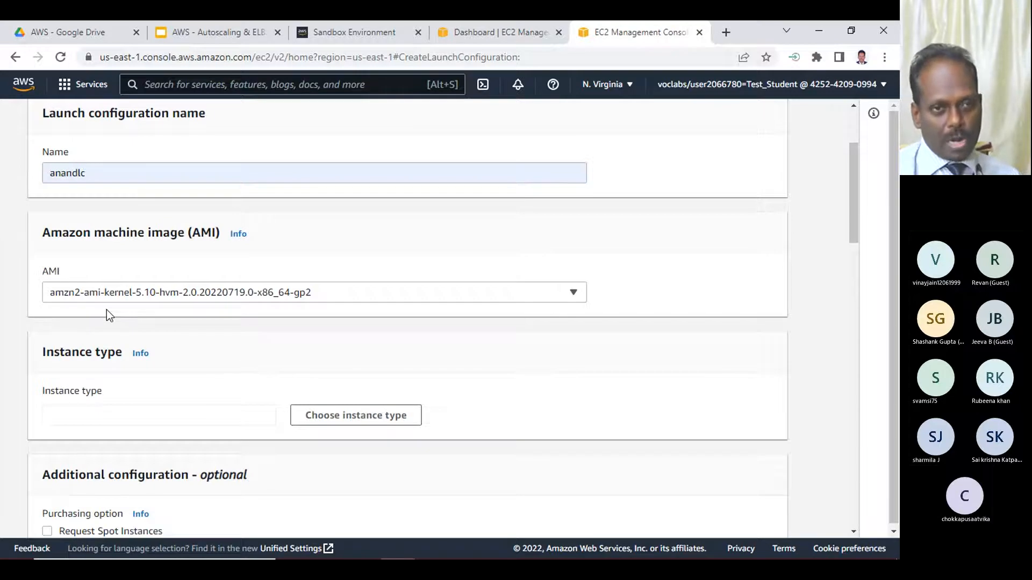
scroll(106, 310, up, 3)
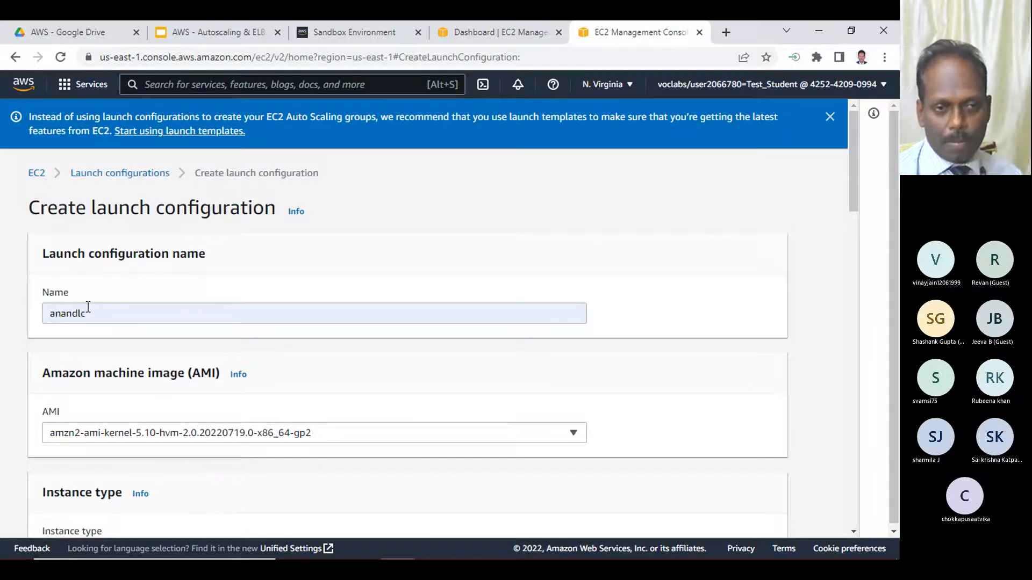
click(485, 28)
scroll(80, 323, down, 8)
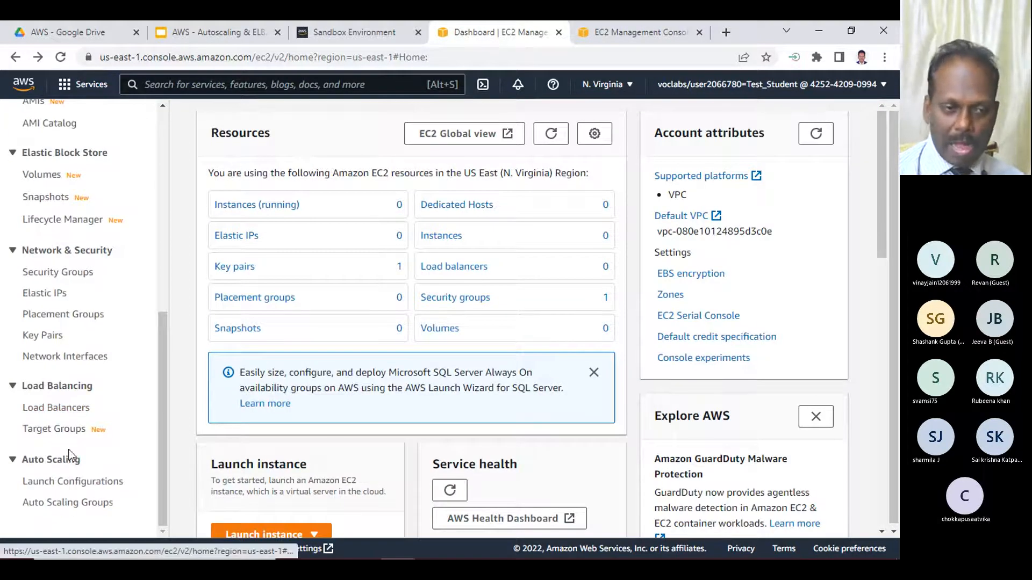
click(639, 32)
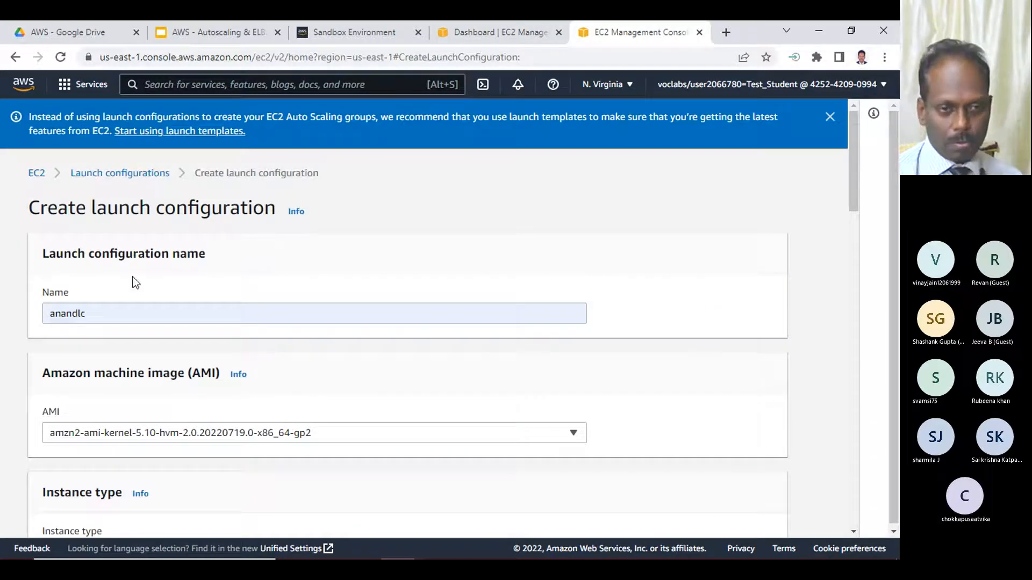
- Filter the instance types by "t2." and choose t2.micro for the launch configuration
scroll(118, 328, down, 1)
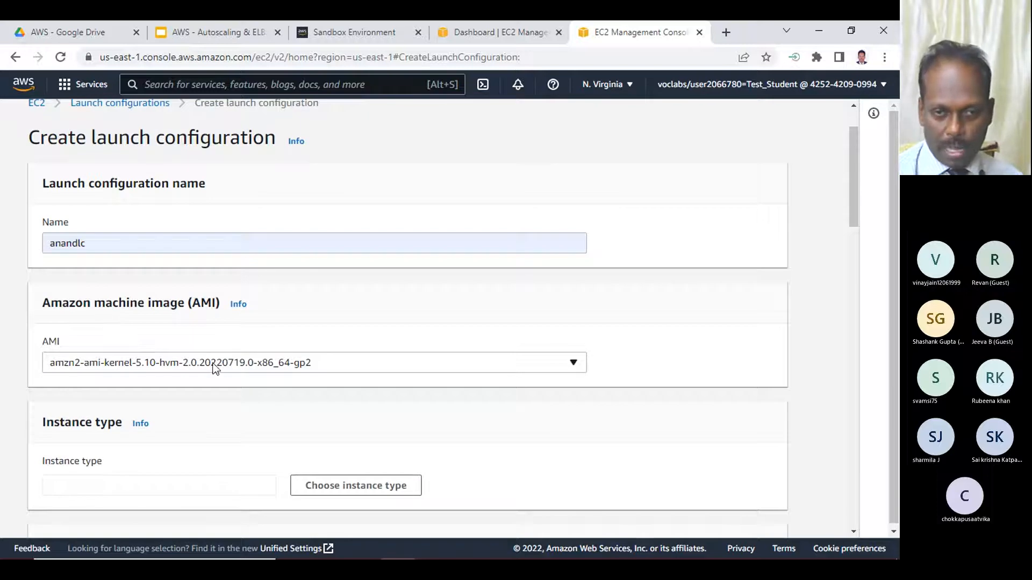
scroll(297, 387, down, 2)
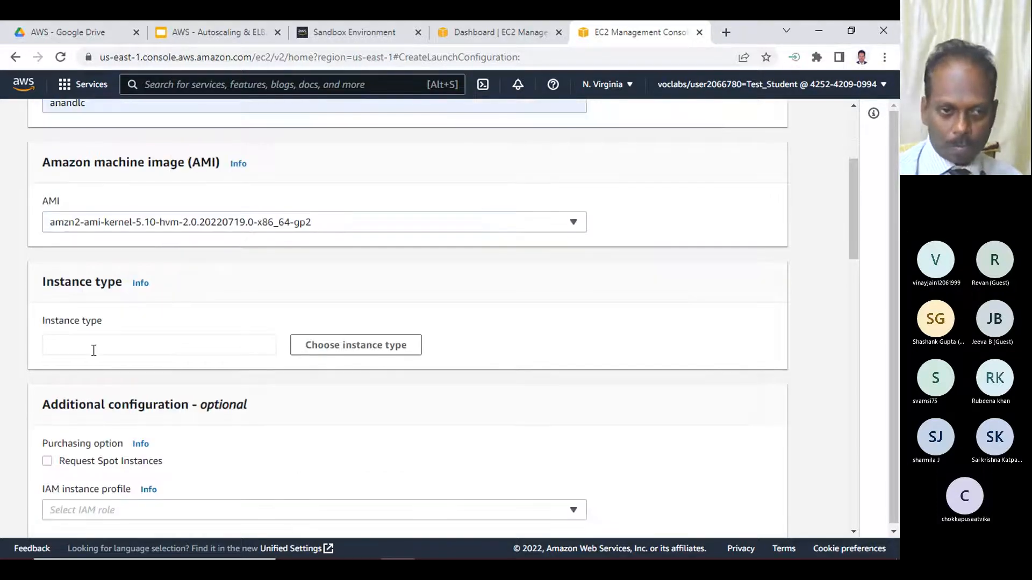
click(324, 350)
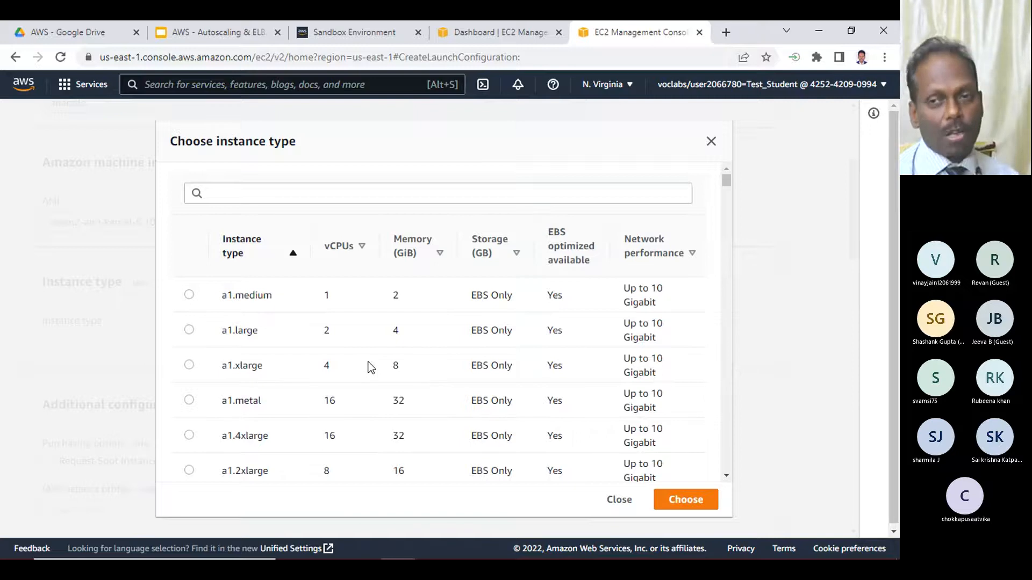
scroll(371, 368, down, 15)
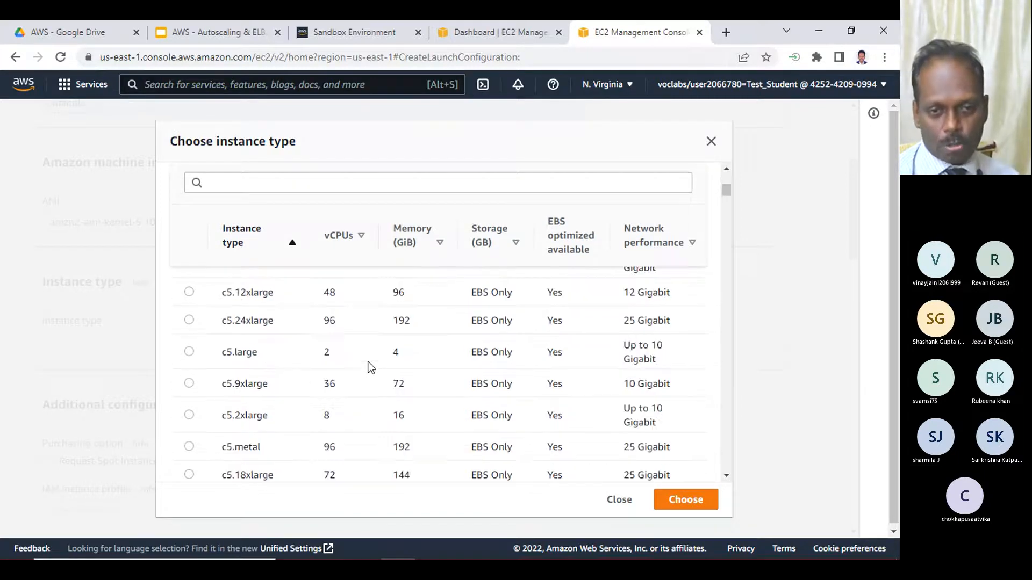
drag(726, 198, 717, 379)
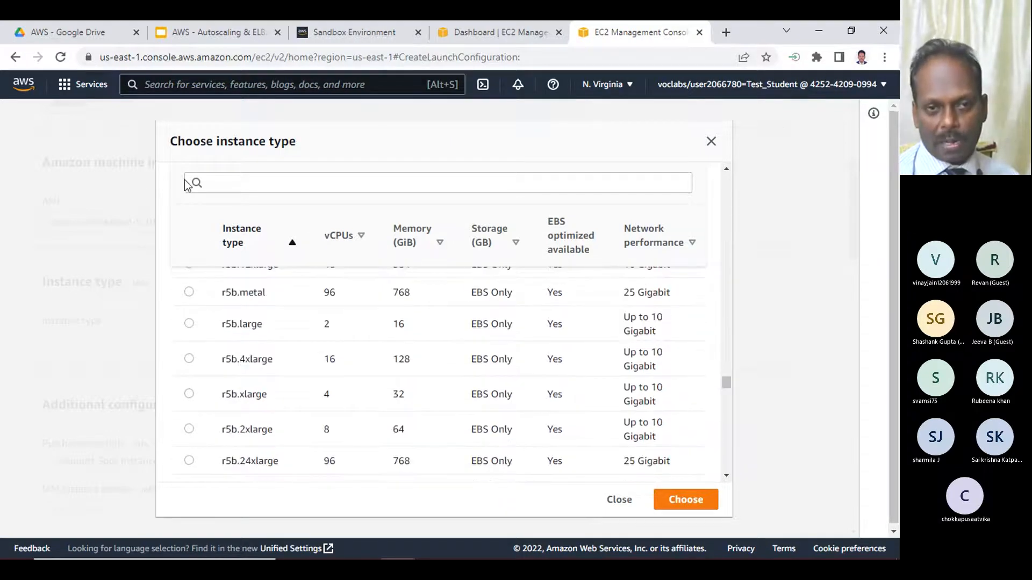
click(220, 181)
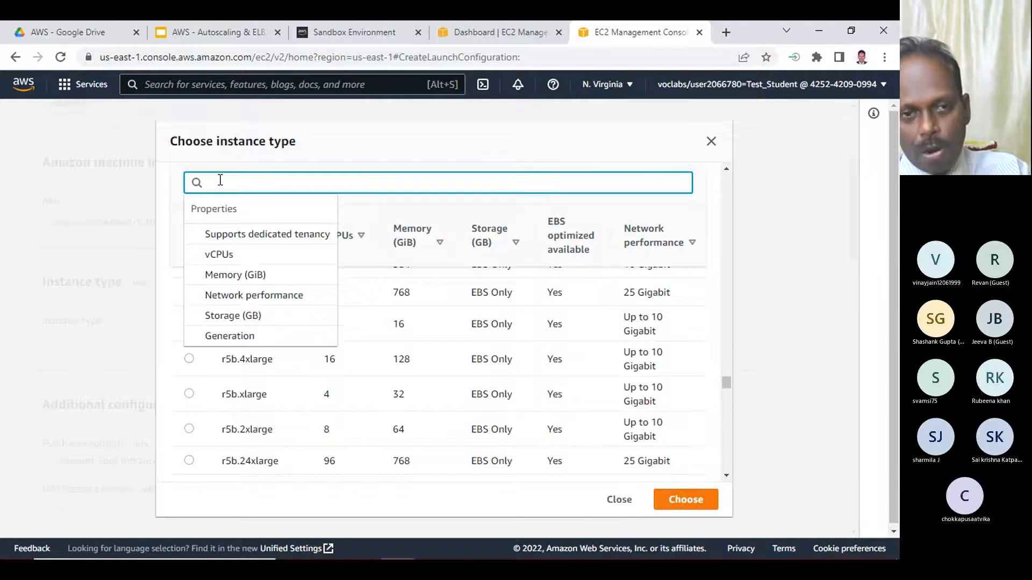
text(t2.)
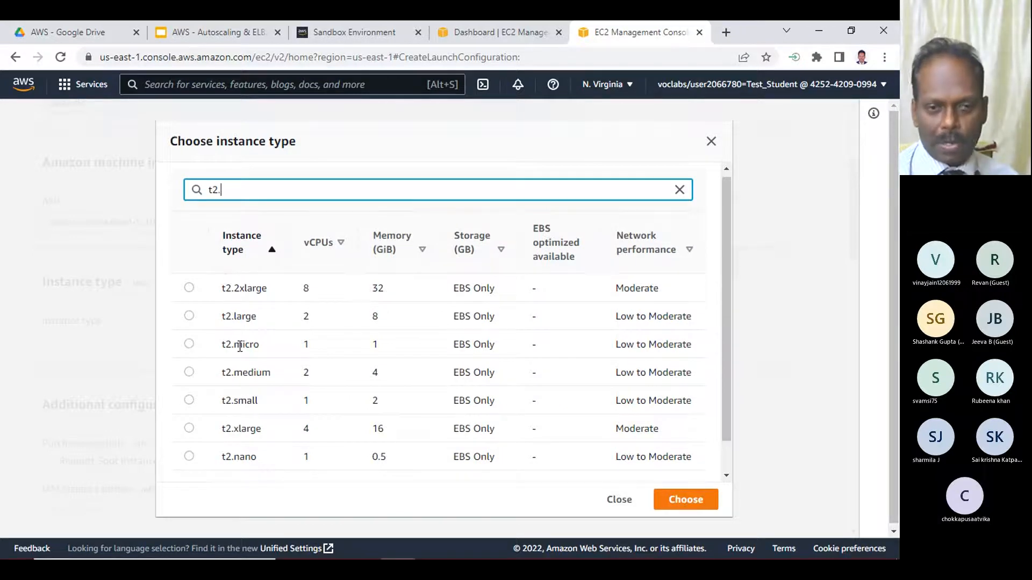
click(188, 346)
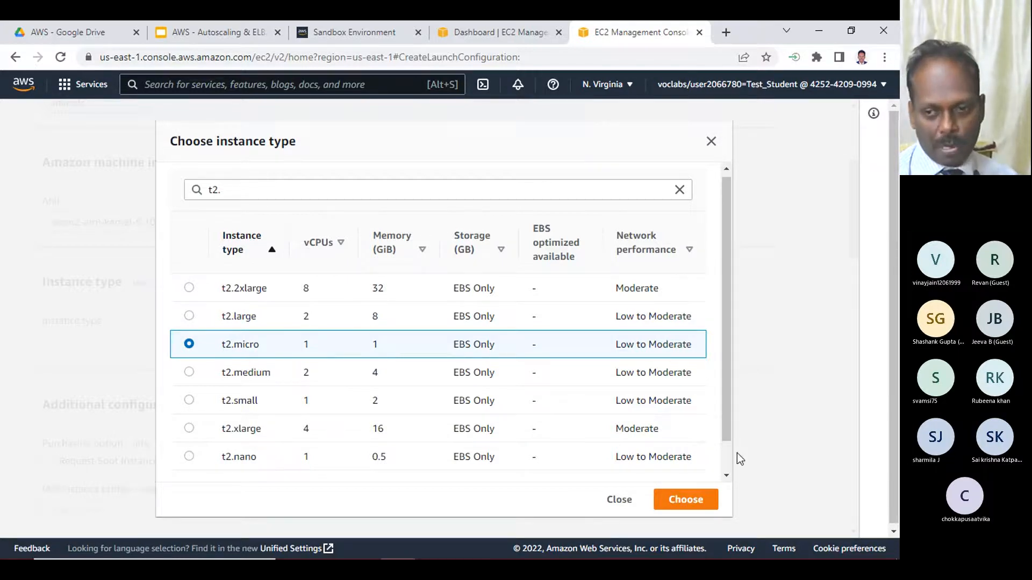
click(688, 500)
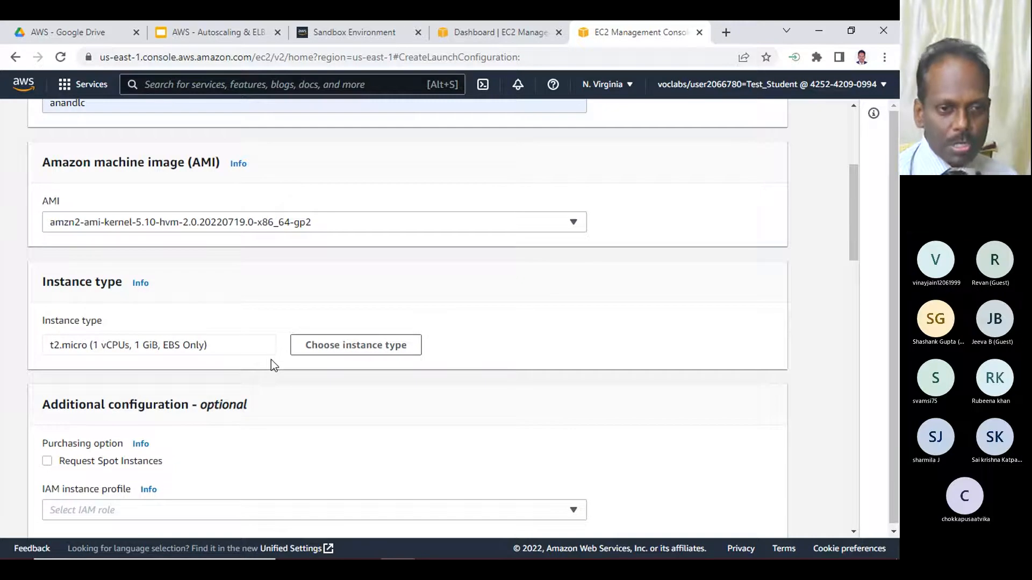
- Review the launch configuration's additional options, EBS volume storage with its free tier note, and security group rules
scroll(271, 359, down, 3)
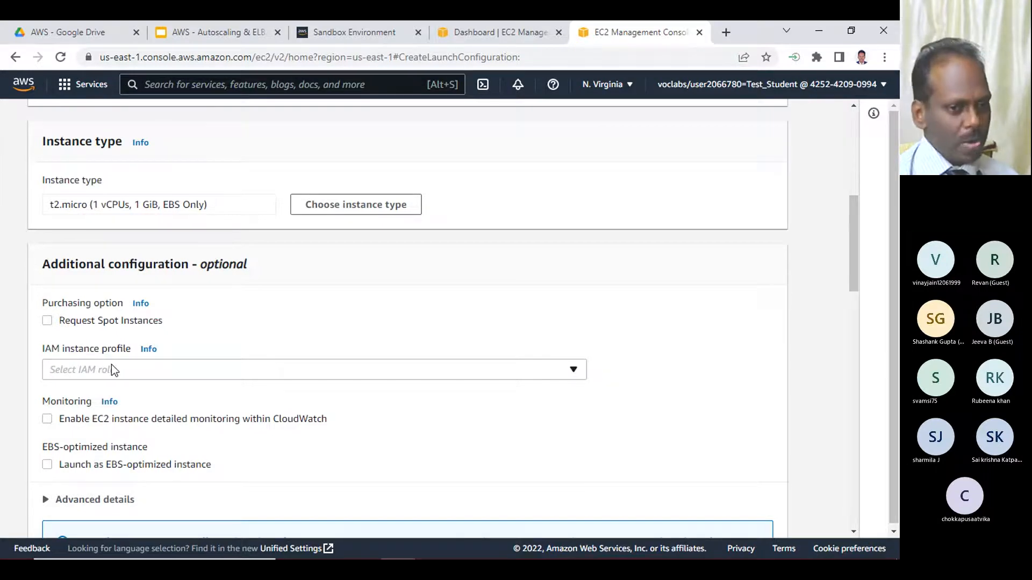
scroll(111, 364, down, 3)
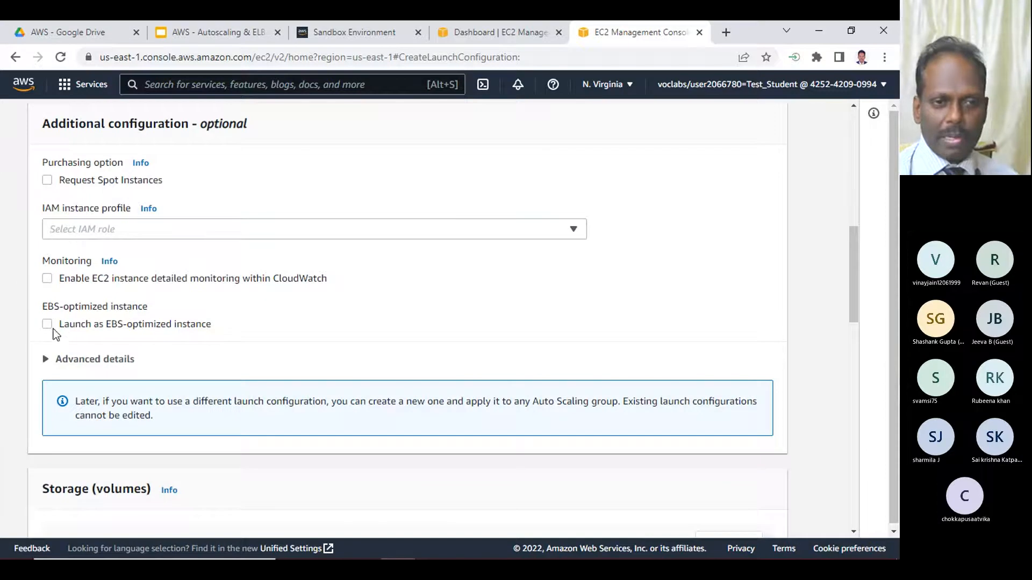
scroll(208, 336, down, 3)
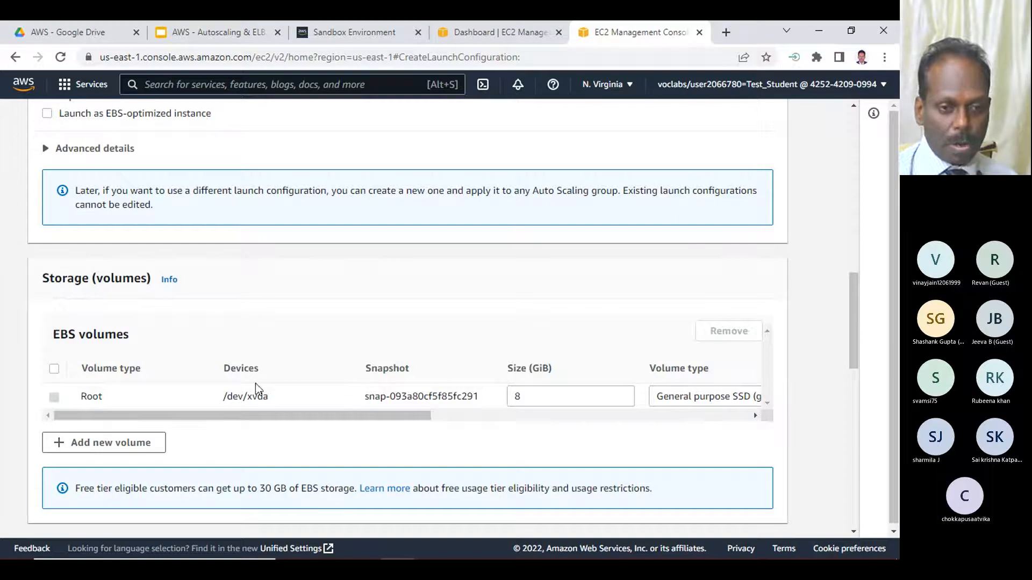
drag(259, 488, 334, 489)
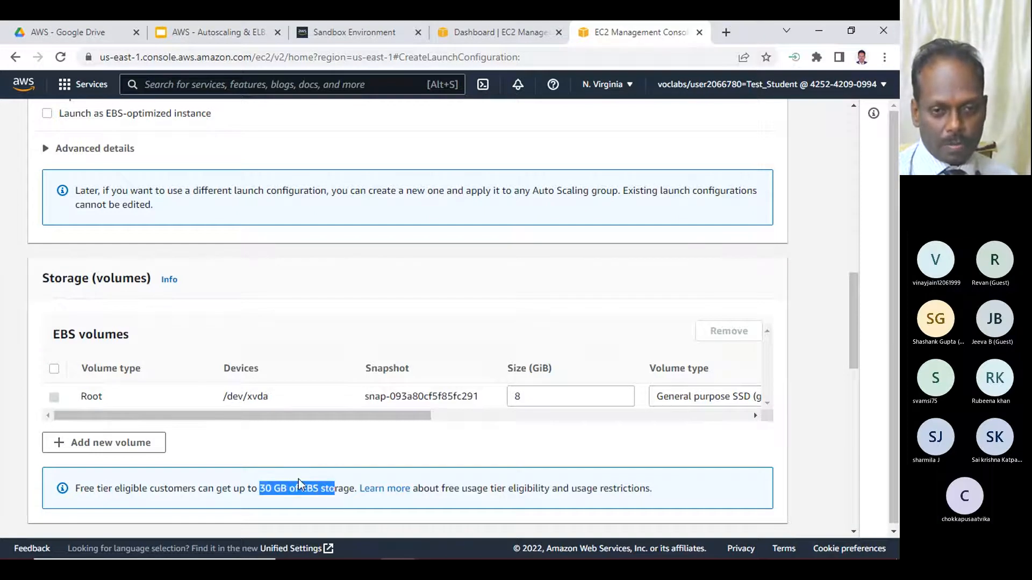
click(296, 454)
scroll(302, 440, down, 4)
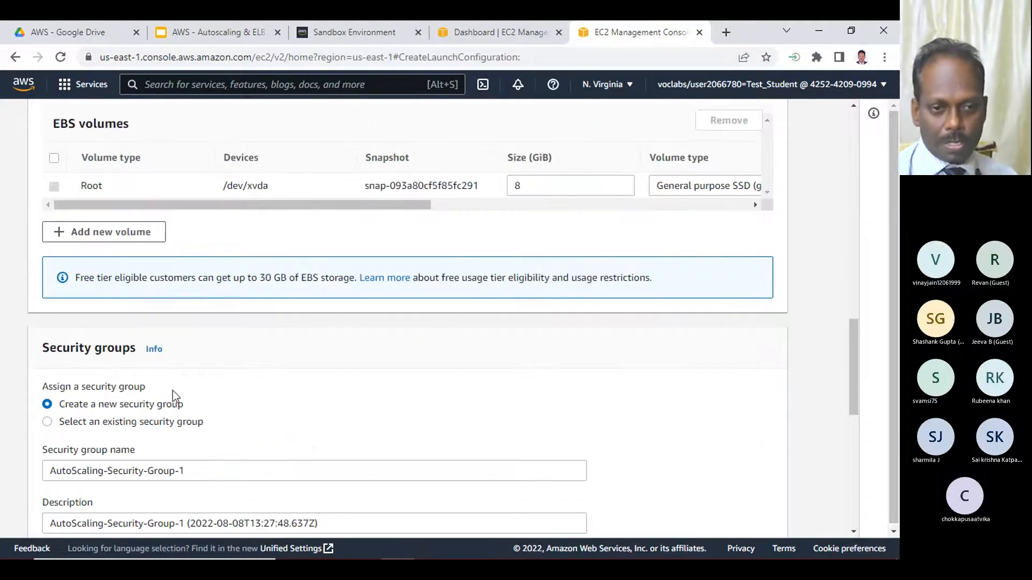
scroll(249, 410, down, 3)
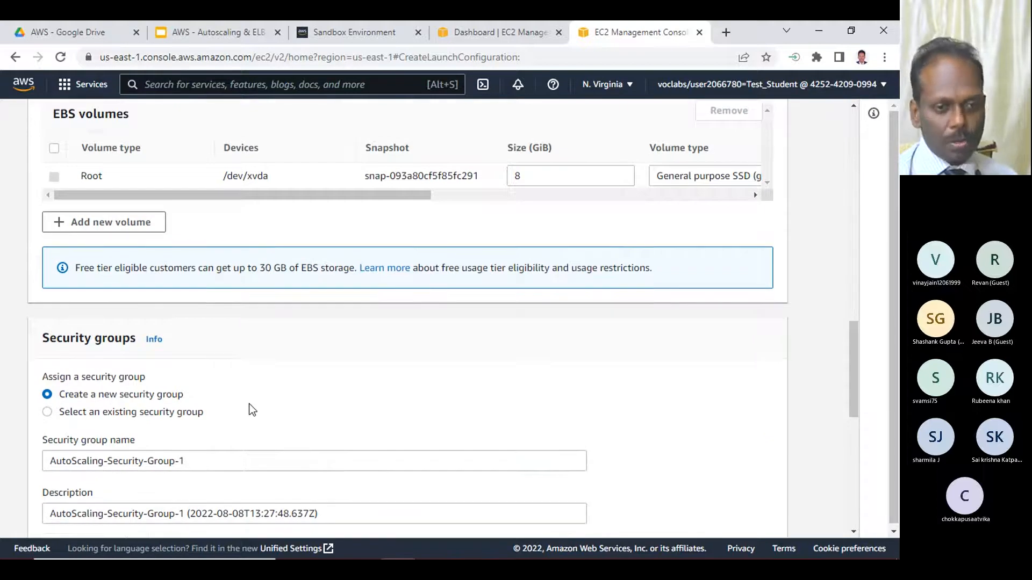
scroll(326, 340, down, 3)
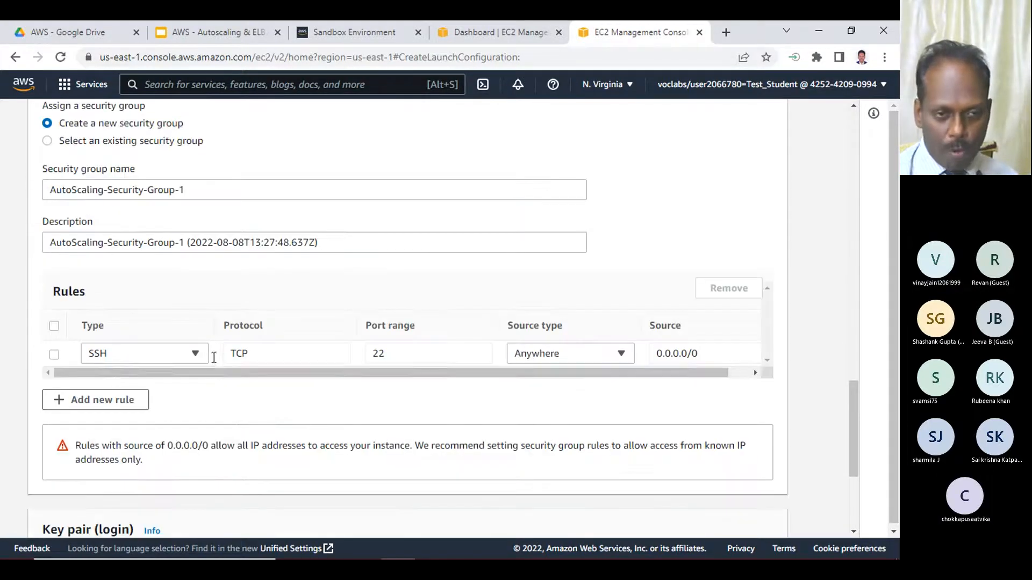
- Add an HTTP rule on port 80 with source type Anywhere to the new security group
click(123, 404)
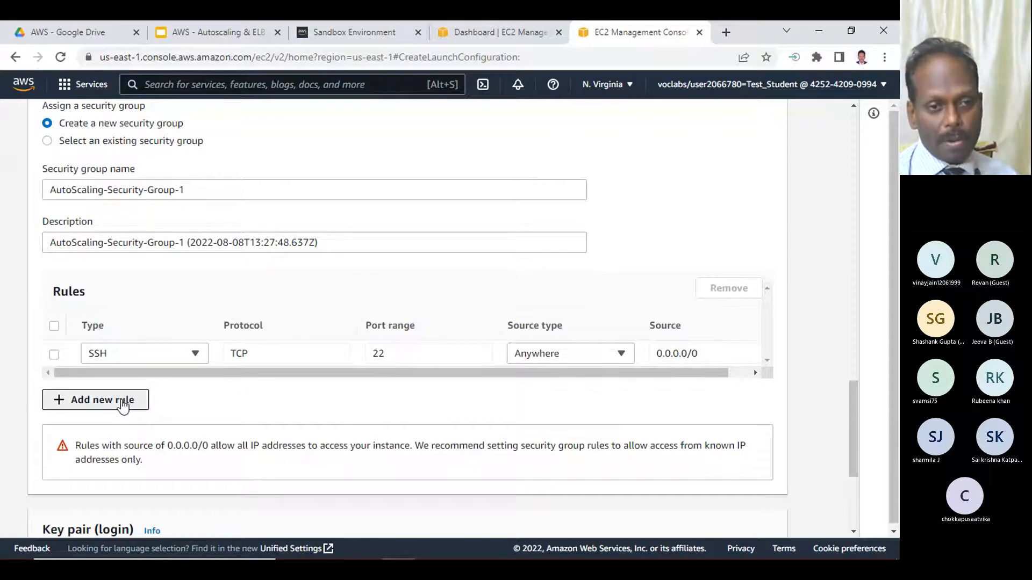
click(189, 379)
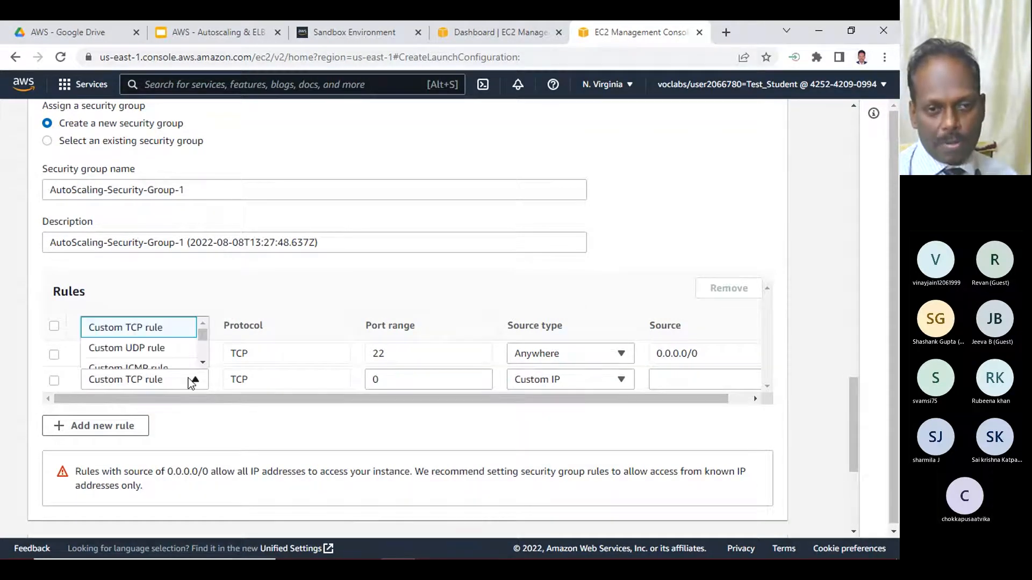
drag(201, 335, 206, 349)
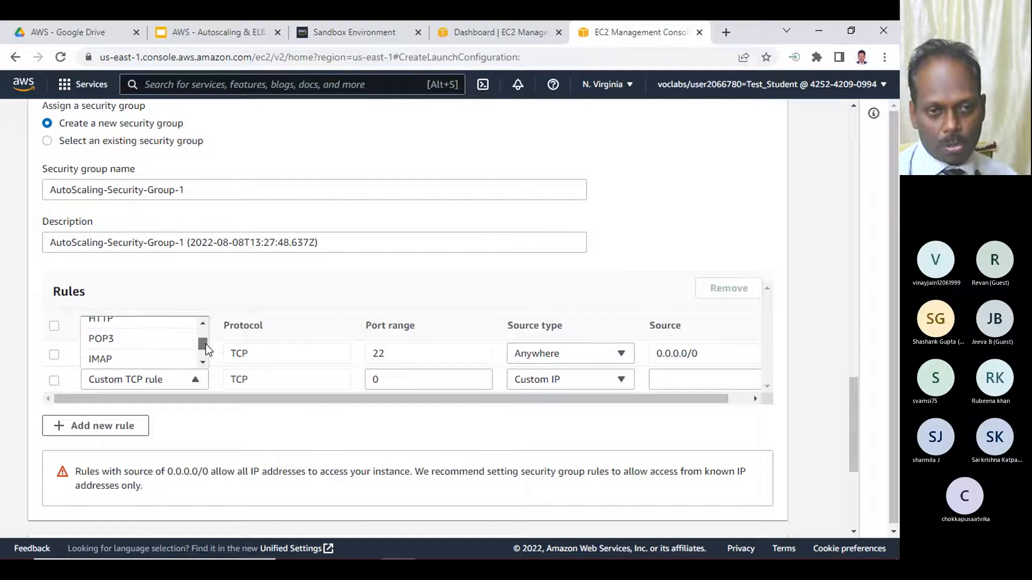
click(105, 321)
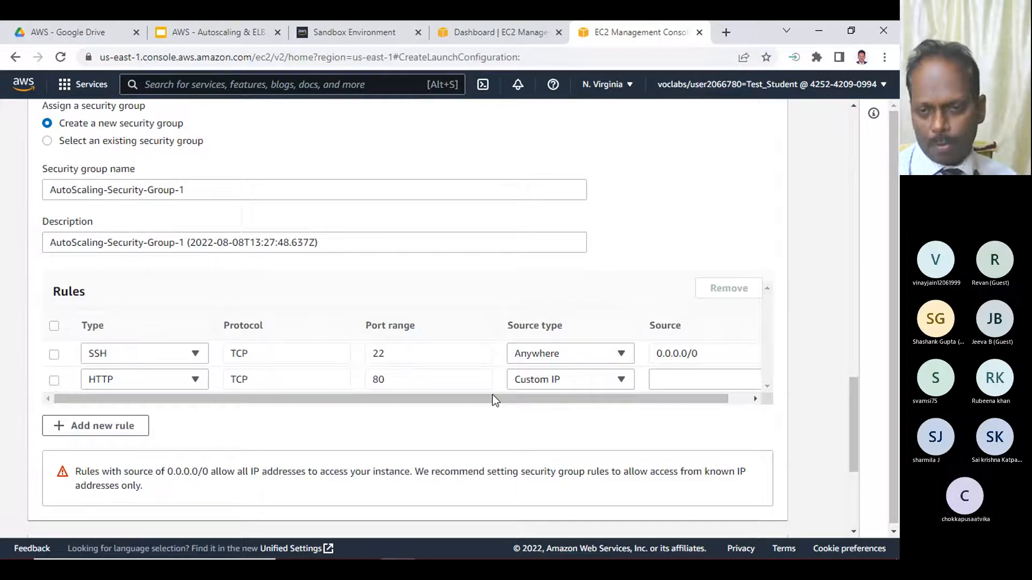
click(576, 380)
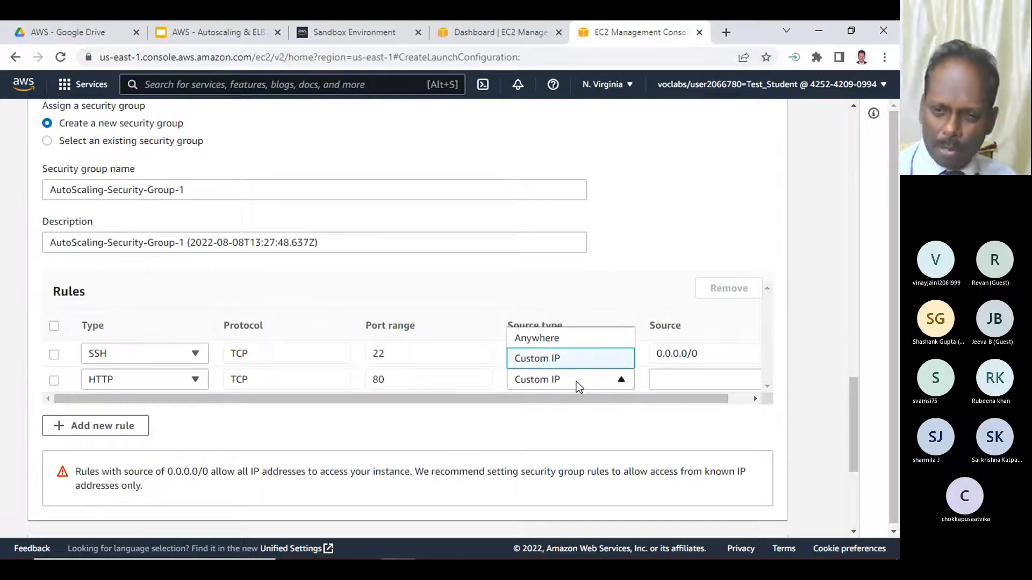
click(537, 340)
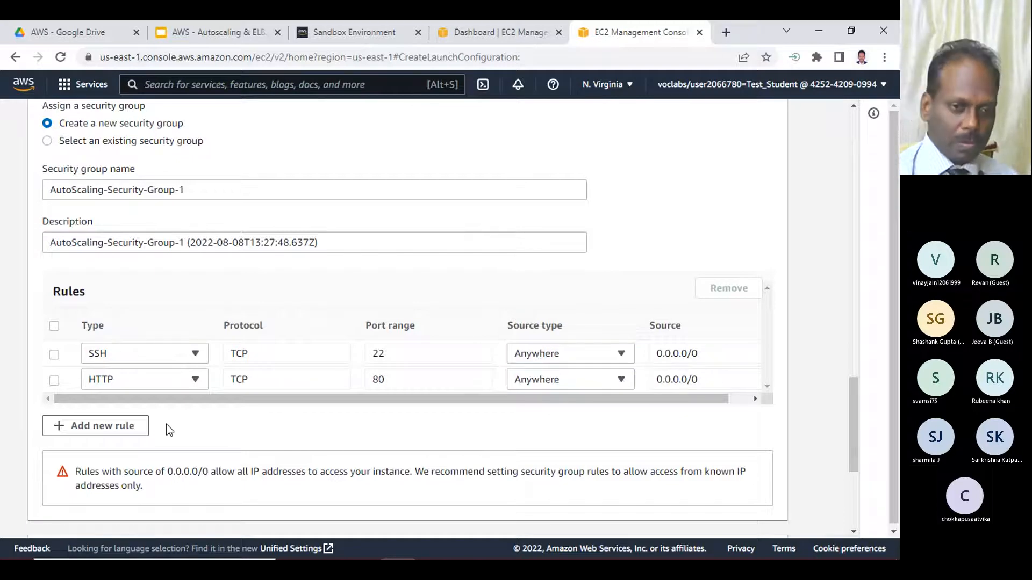
- Choose the existing key pair vockey for login and acknowledge having access to its private key file
scroll(289, 424, down, 3)
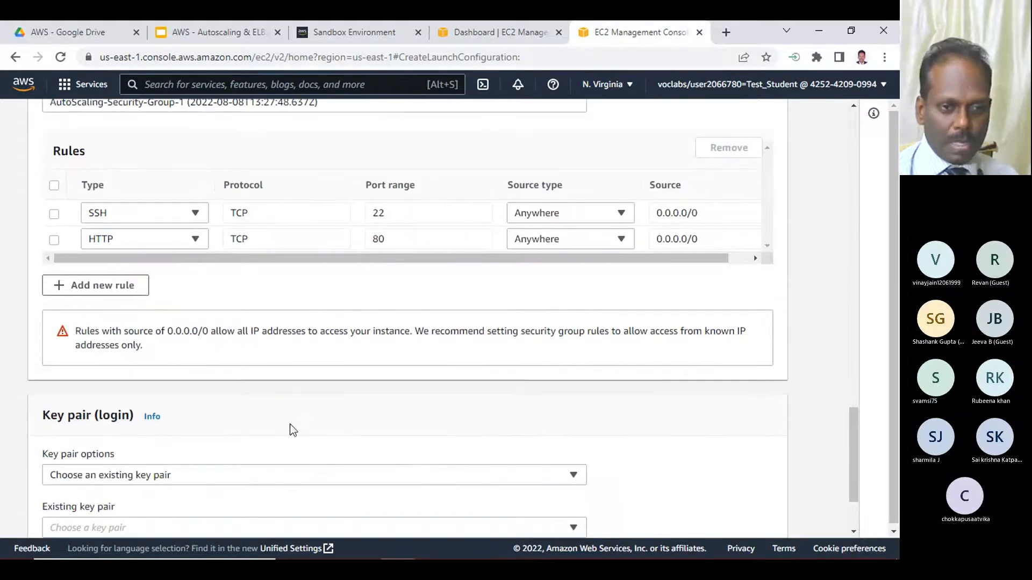
scroll(291, 430, down, 2)
click(207, 368)
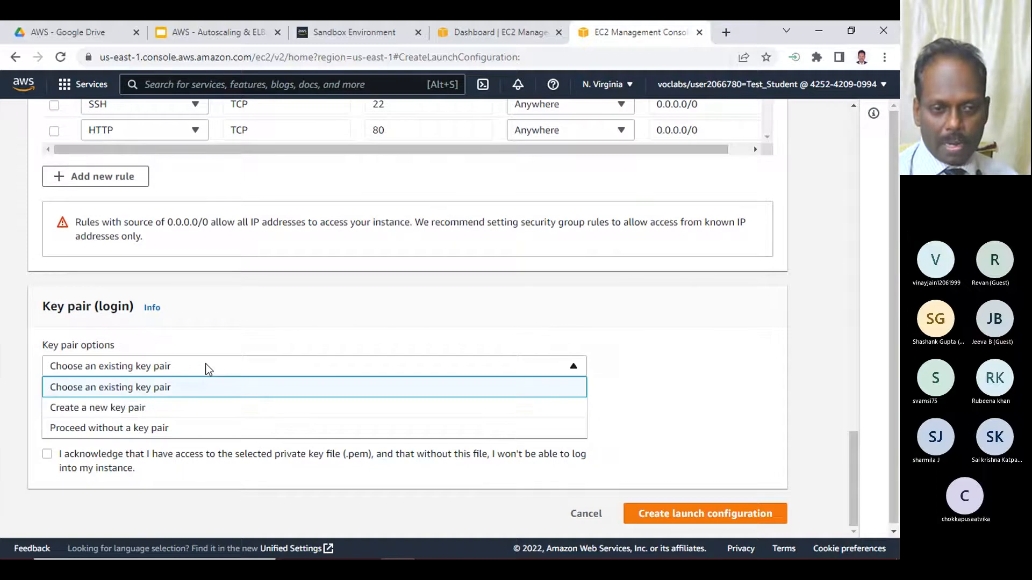
click(207, 366)
click(134, 419)
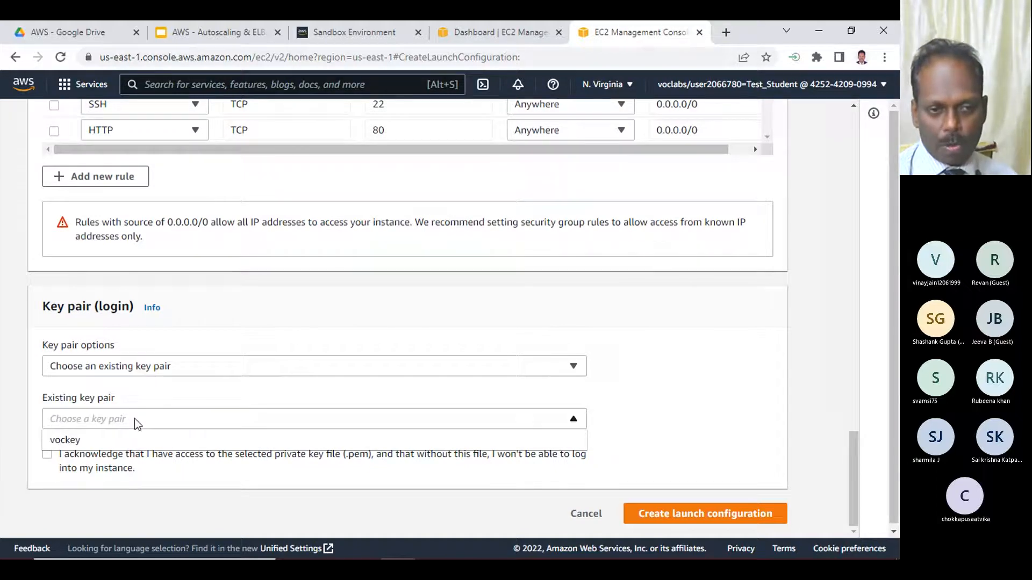
click(86, 440)
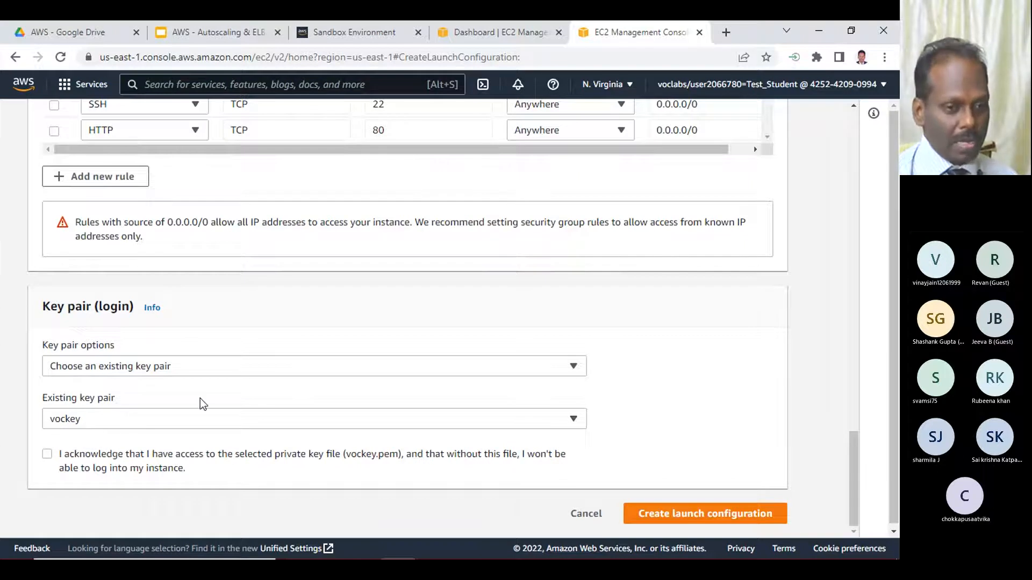
click(47, 455)
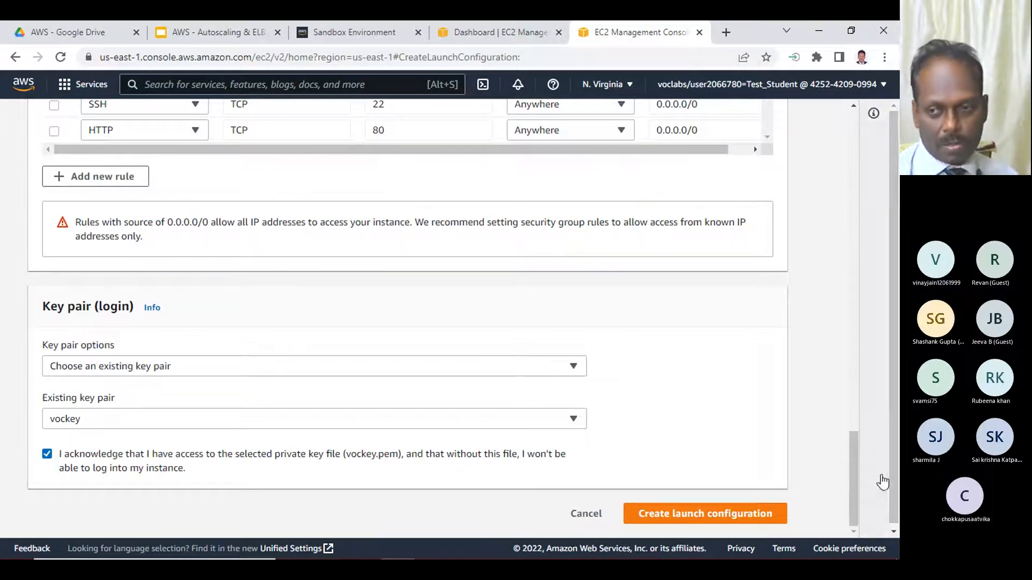
- Review the whole launch configuration form, from name, AMI and instance type through storage and security group rules to the key pair
drag(853, 479, 860, 144)
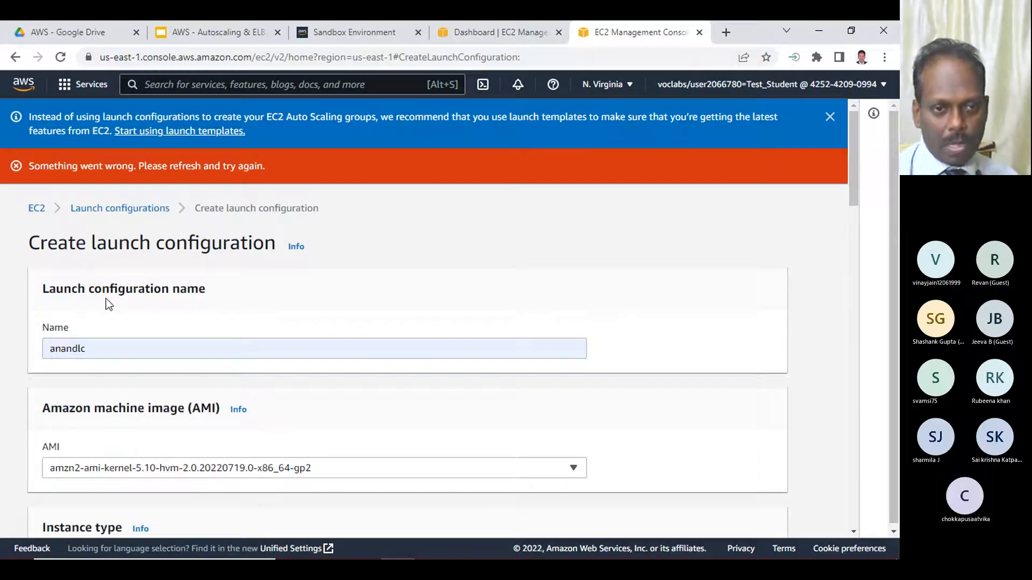
scroll(96, 364, down, 3)
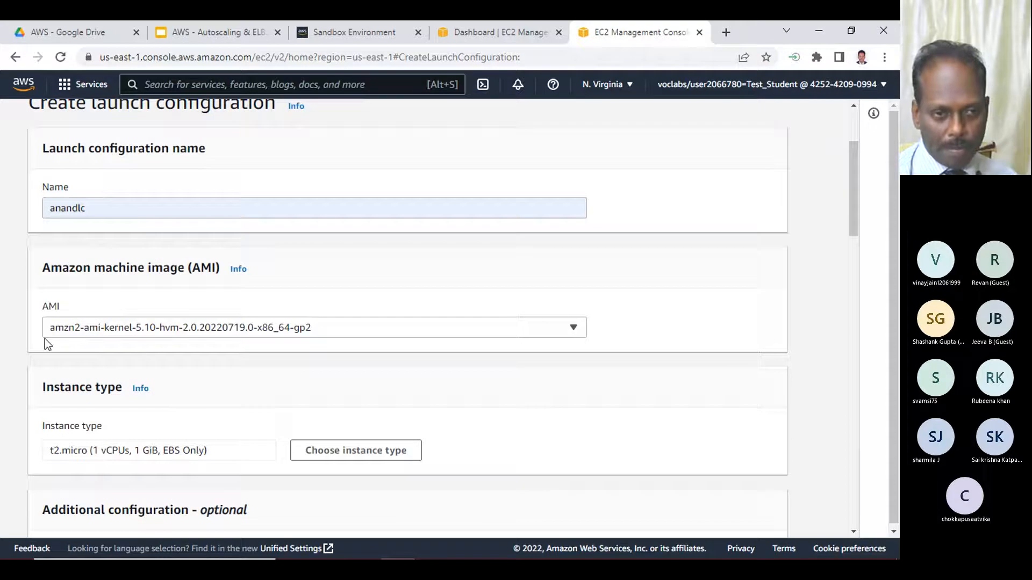
scroll(150, 337, down, 3)
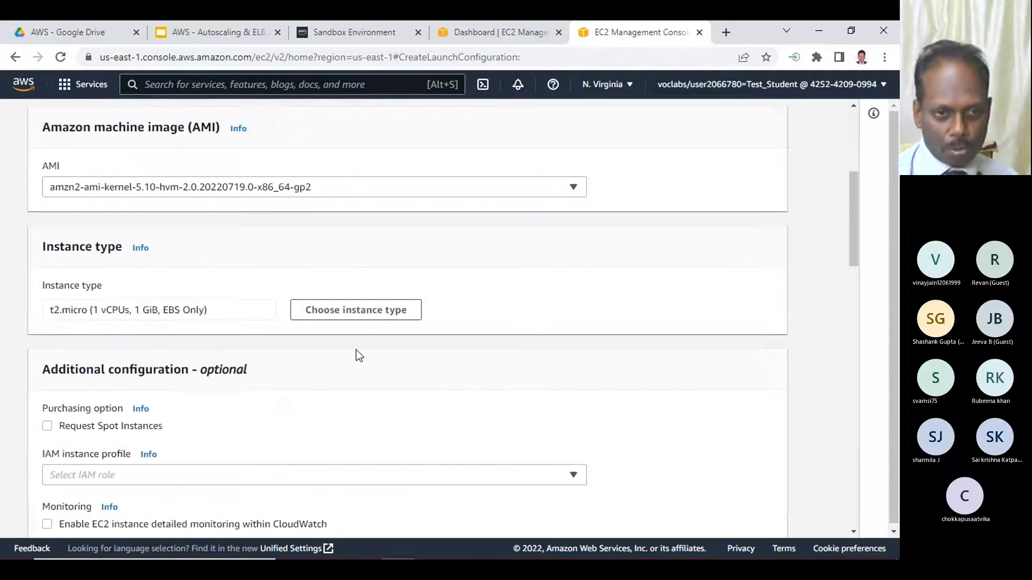
scroll(350, 369, down, 3)
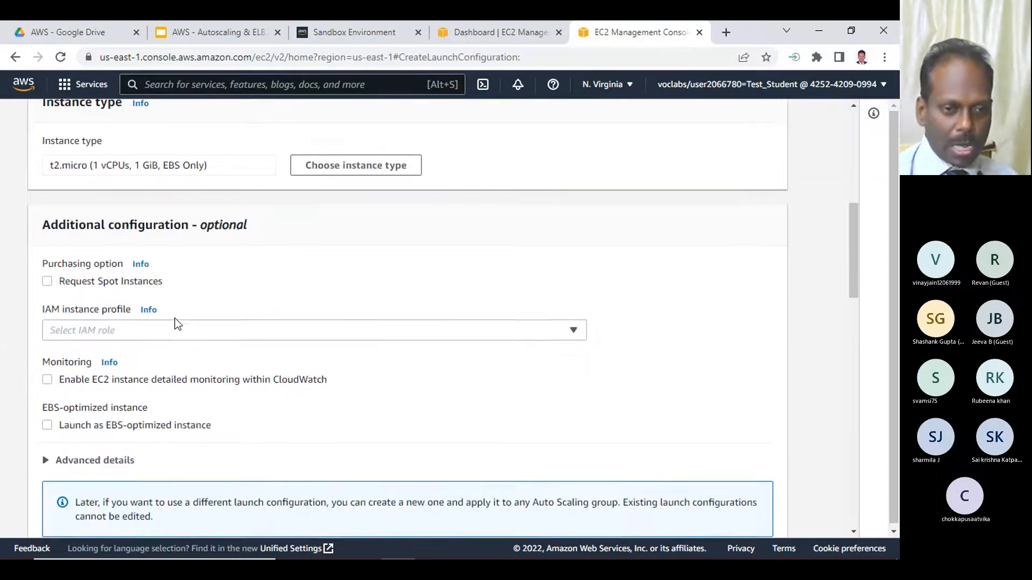
scroll(175, 318, down, 4)
scroll(267, 329, down, 3)
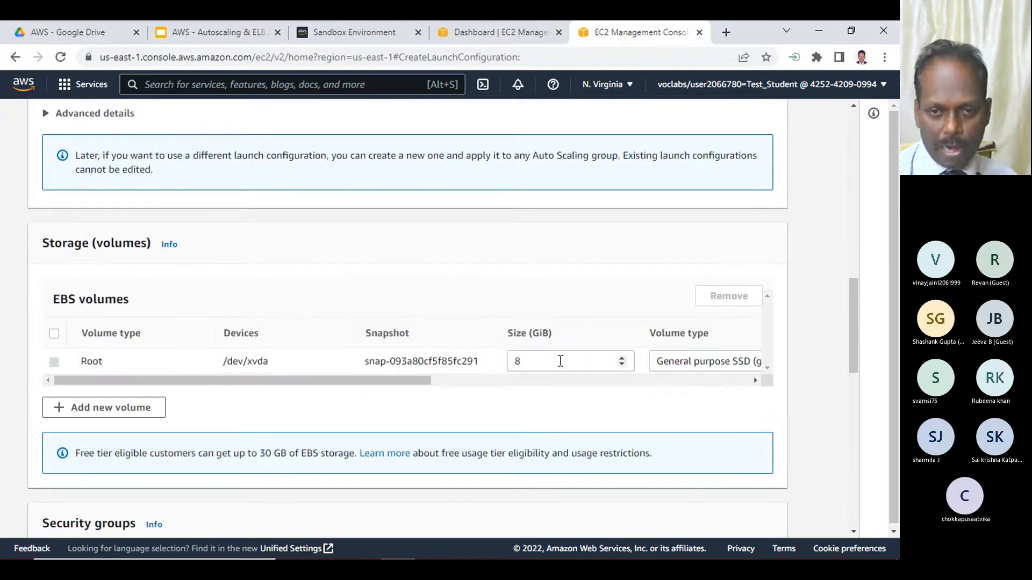
scroll(152, 366, down, 4)
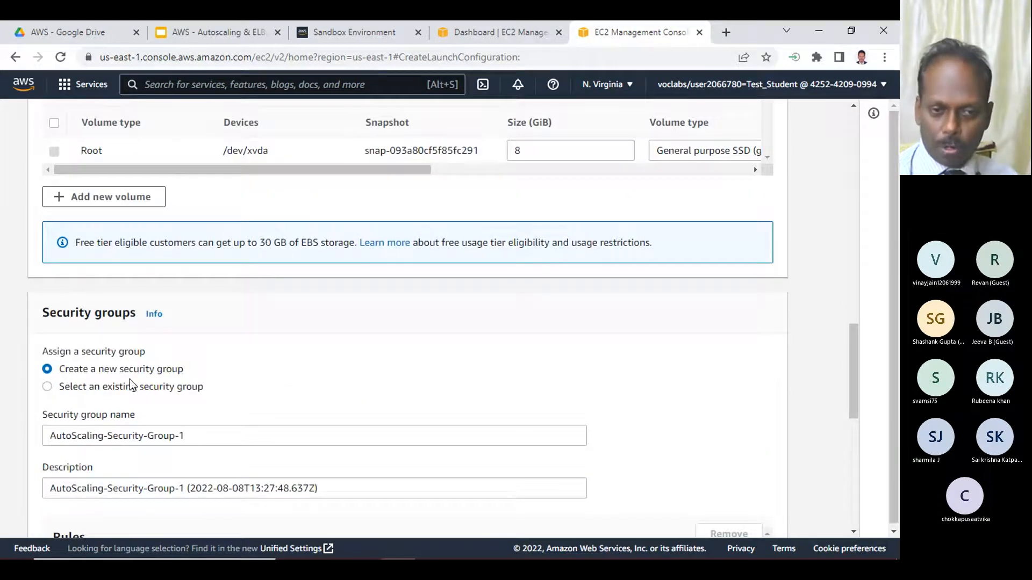
scroll(285, 375, down, 3)
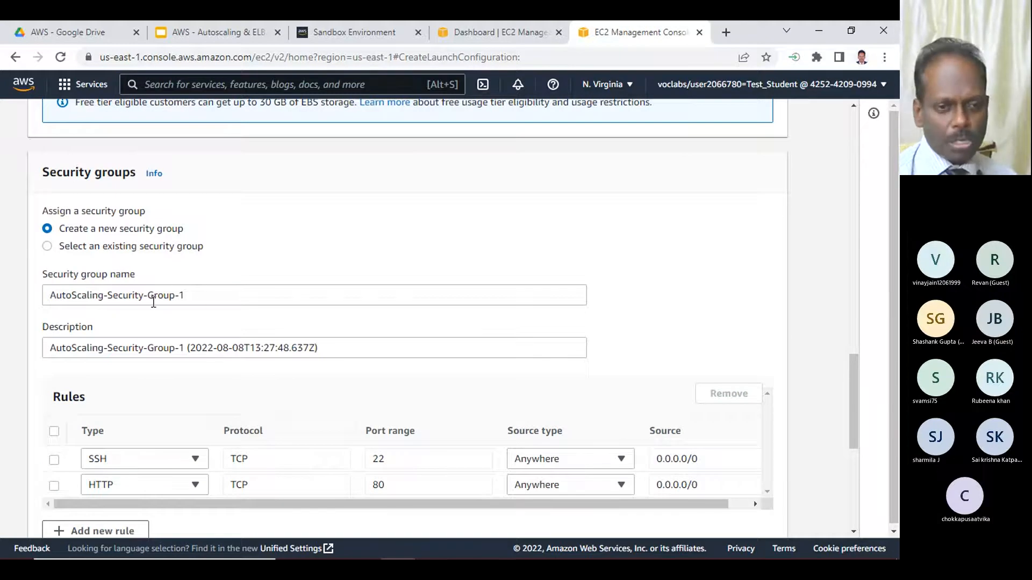
scroll(153, 304, down, 3)
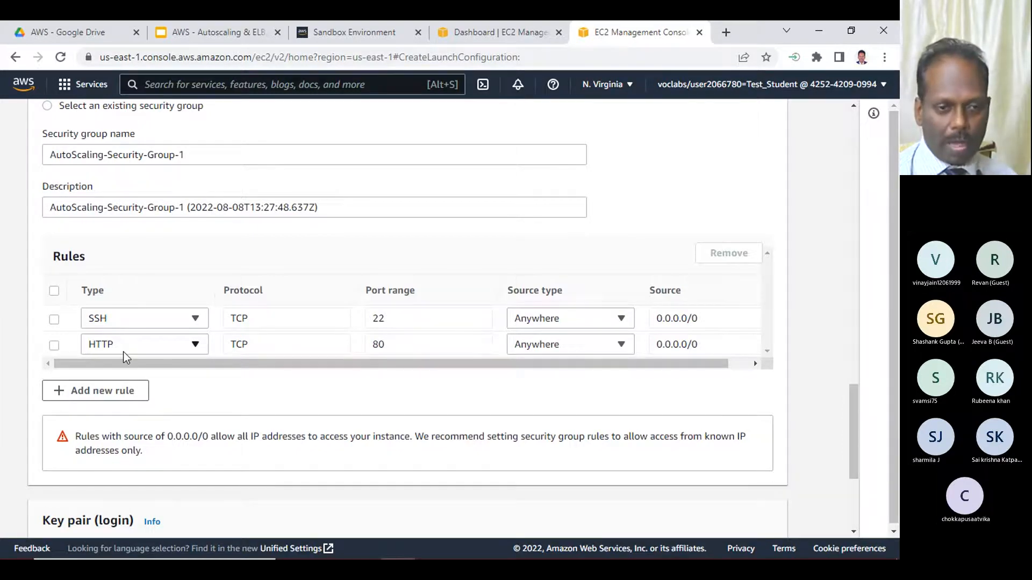
scroll(124, 355, down, 4)
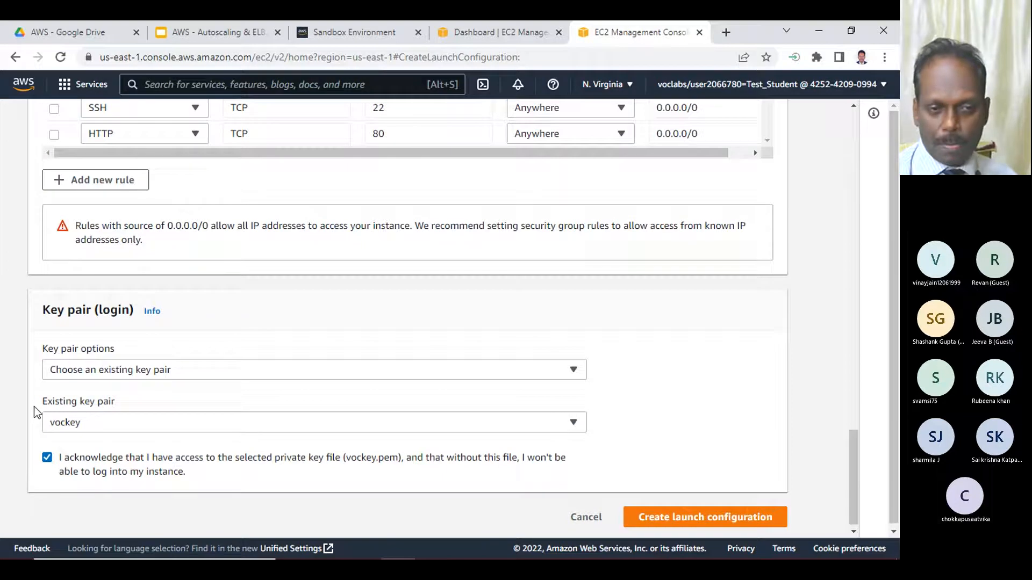
scroll(183, 419, down, 1)
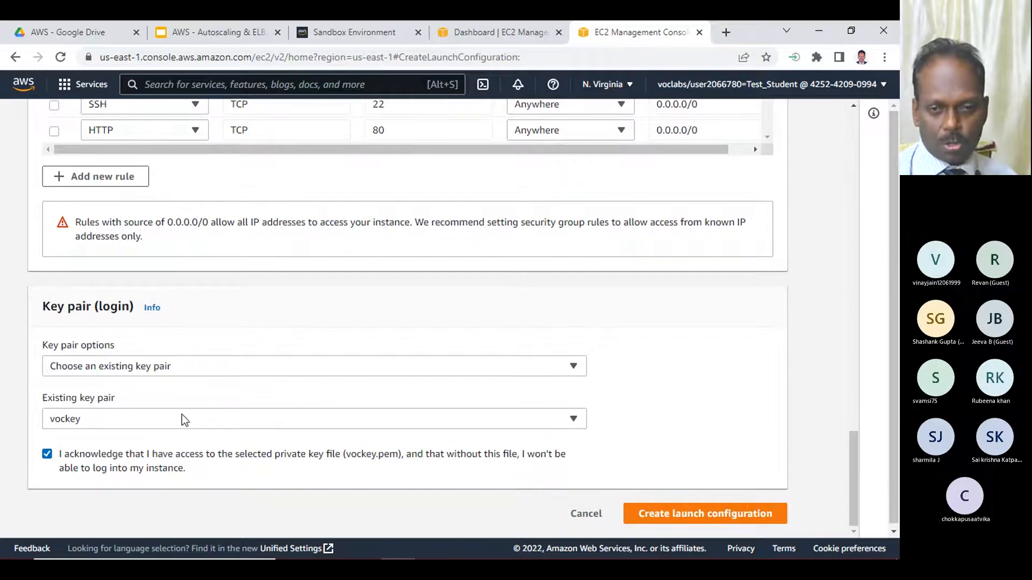
- Create the launch configuration, select it in the list and look through its columns
click(677, 515)
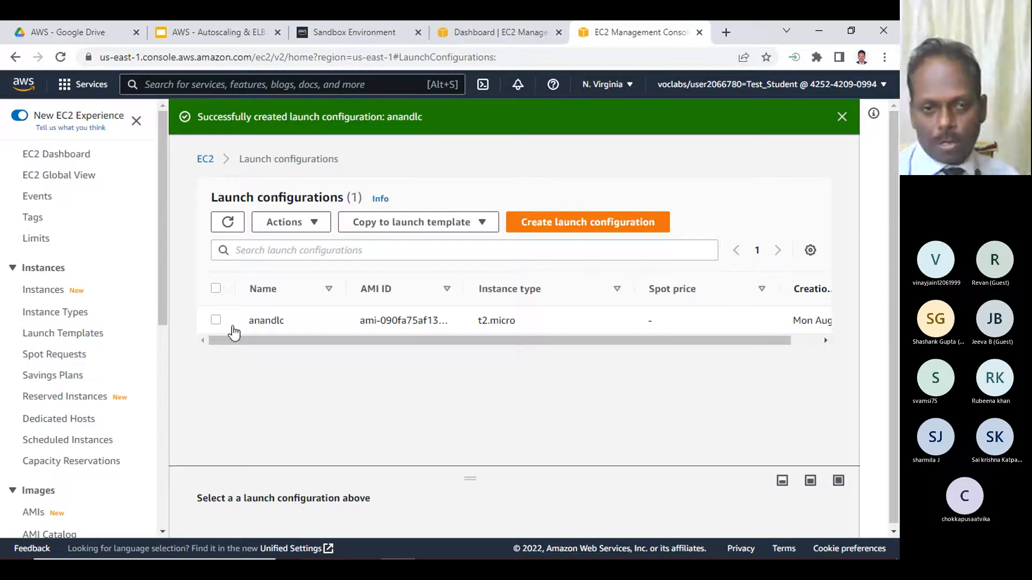
click(216, 321)
drag(426, 340, 692, 342)
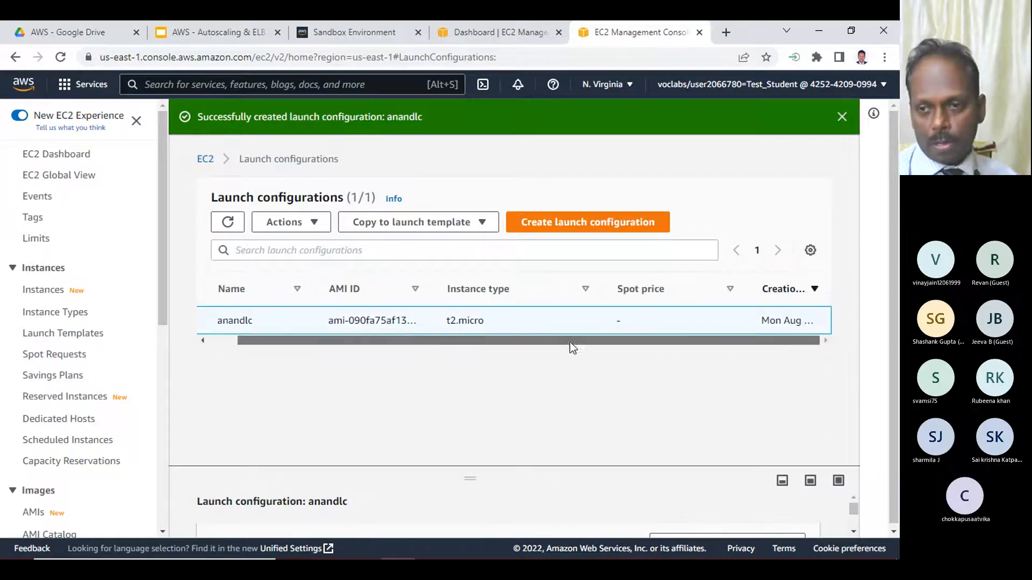
drag(600, 342, 290, 344)
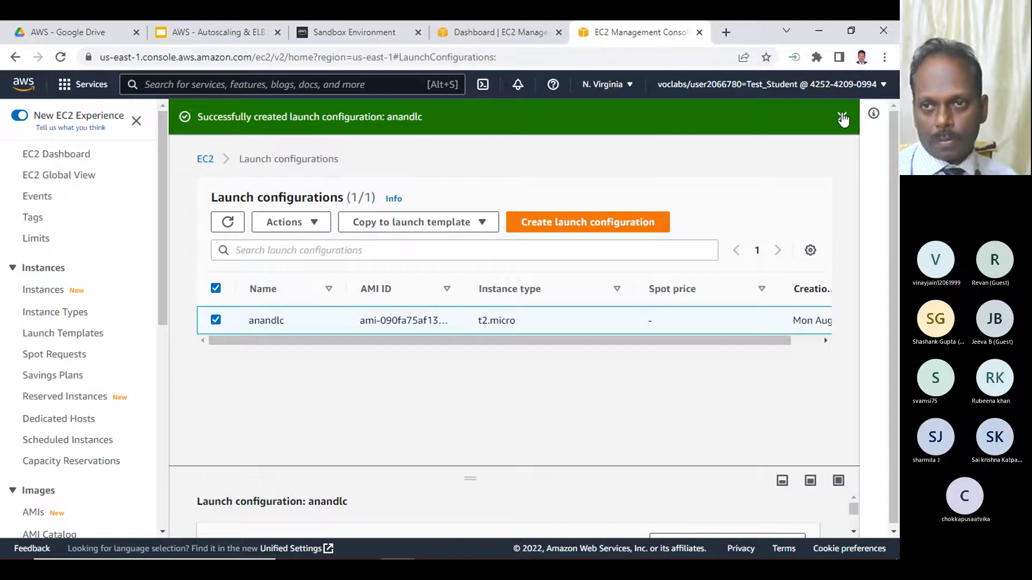
- Switch to the Notepad notes and mark item 1, Create Launch Configuration, with "- Done"
click(819, 30)
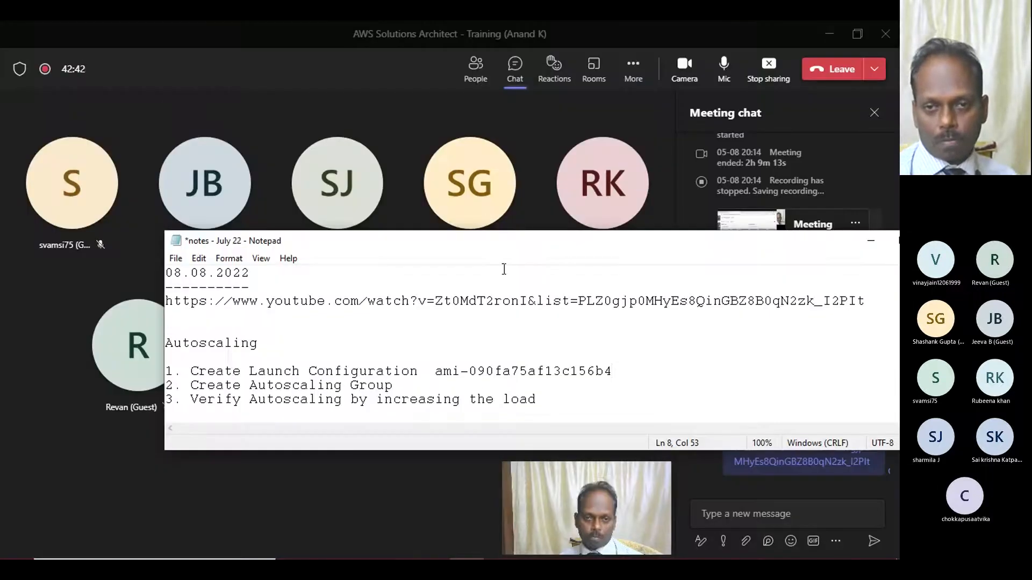
text(- Done)
click(47, 369)
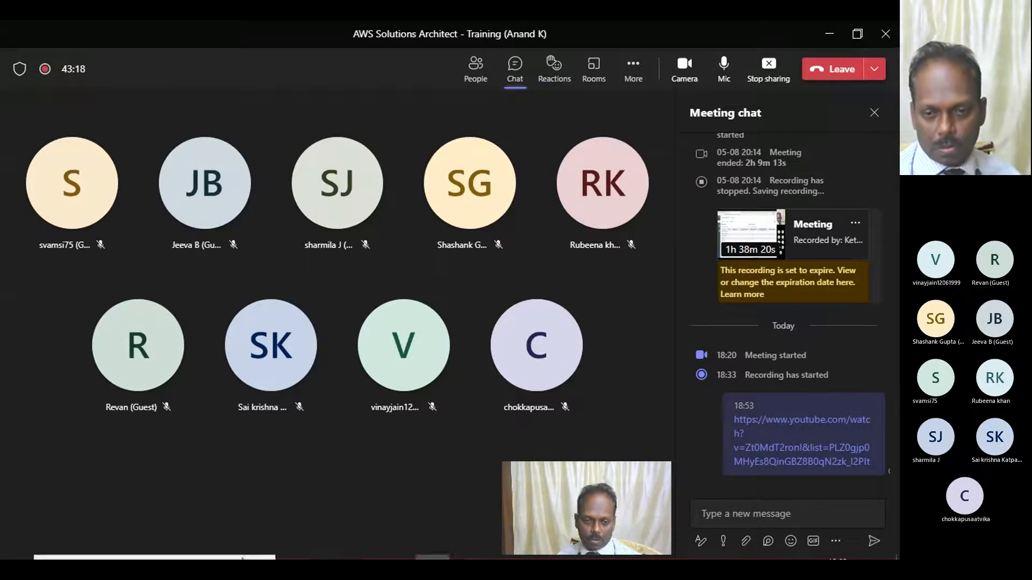
- Return to the launch configurations page in Chrome, then highlight "Launch Configuration" and "Autoscaling Group" in the Notepad notes
mouse_move(450, 559)
mouse_move(389, 550)
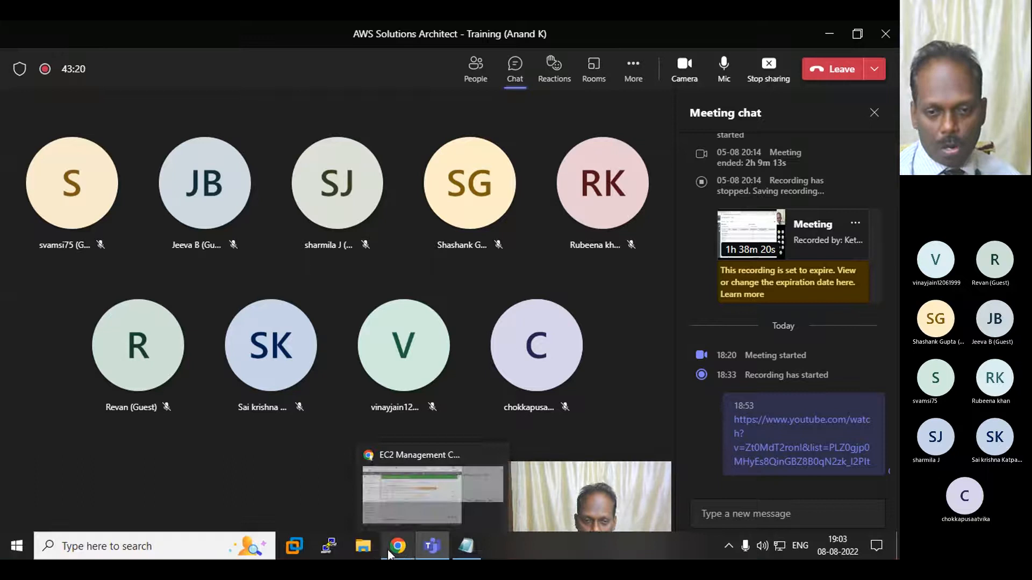
click(388, 549)
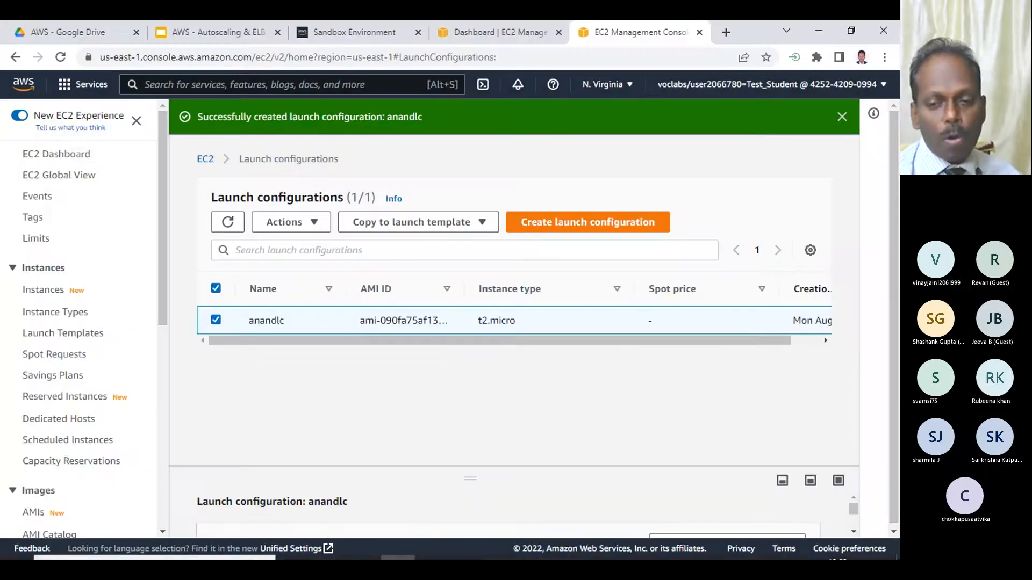
click(480, 546)
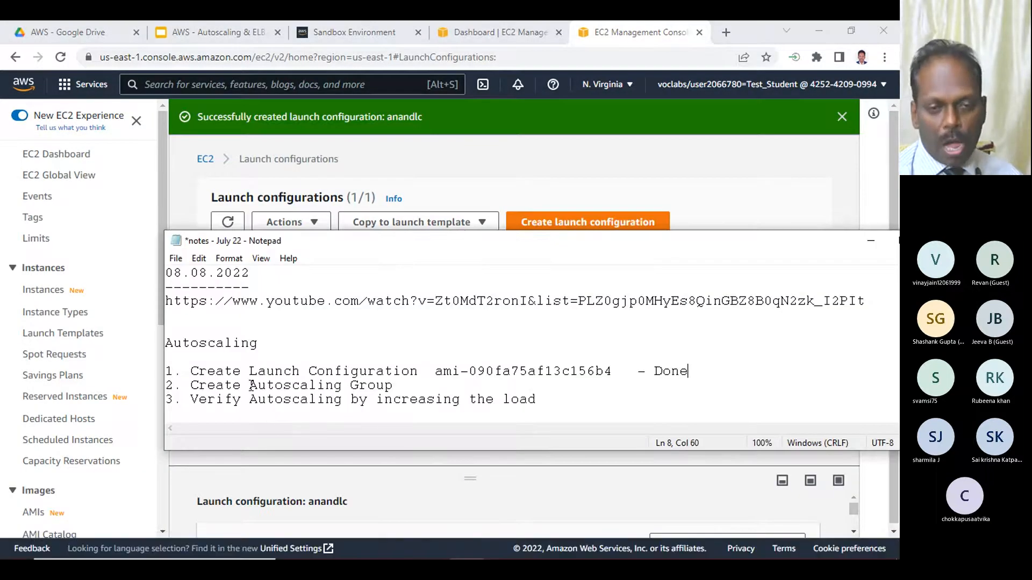
drag(242, 372, 418, 372)
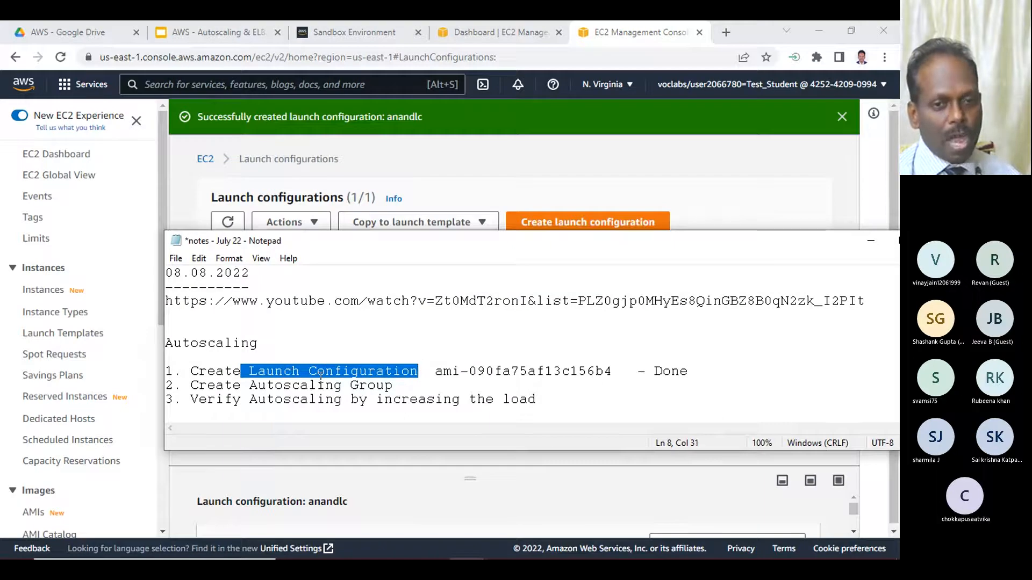
drag(250, 382, 397, 386)
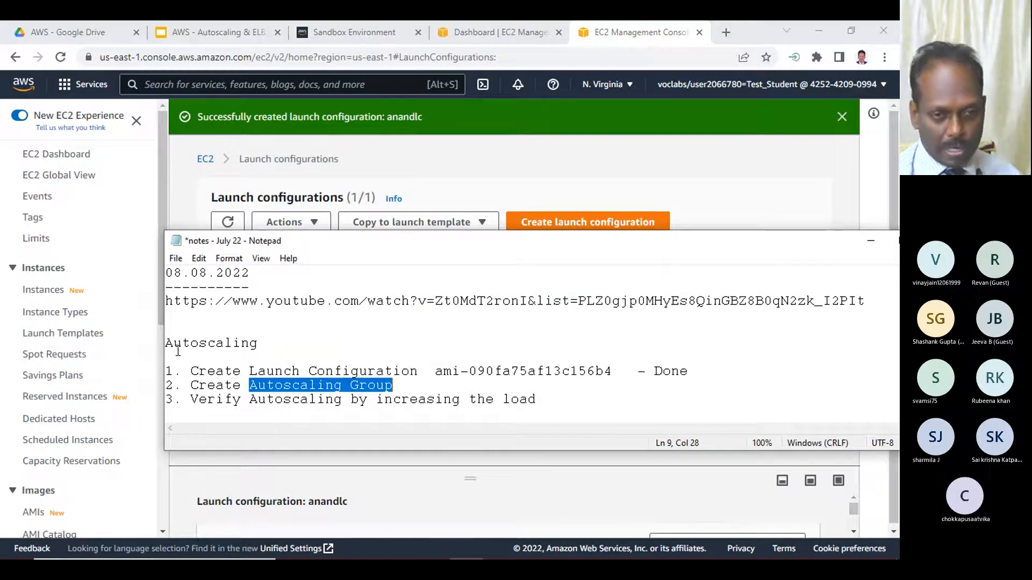
- Switch to the Notepad notes and add the launch configuration name "- anandlc" after "Done" on item 1
drag(160, 188, 182, 437)
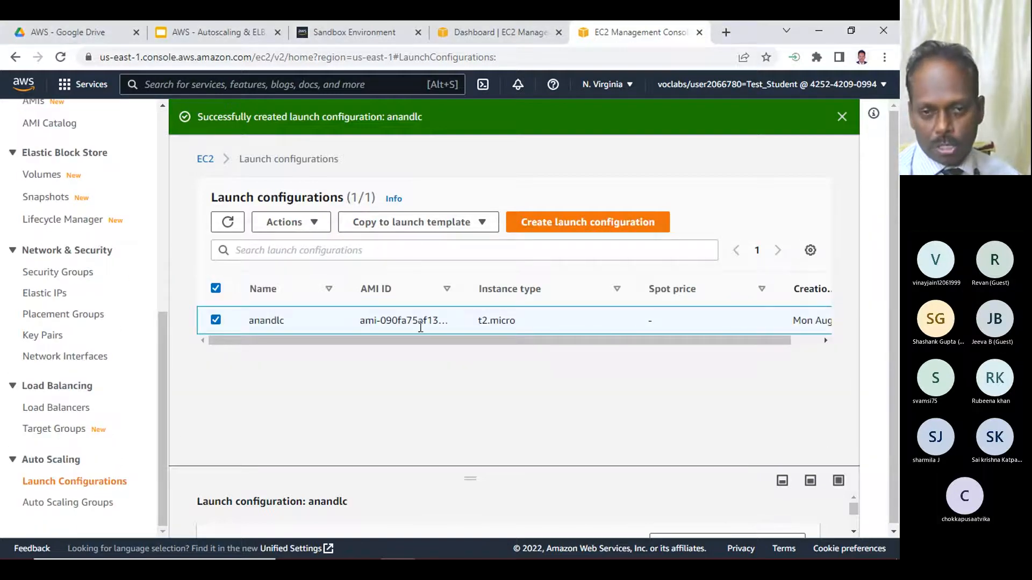
double_click(263, 321)
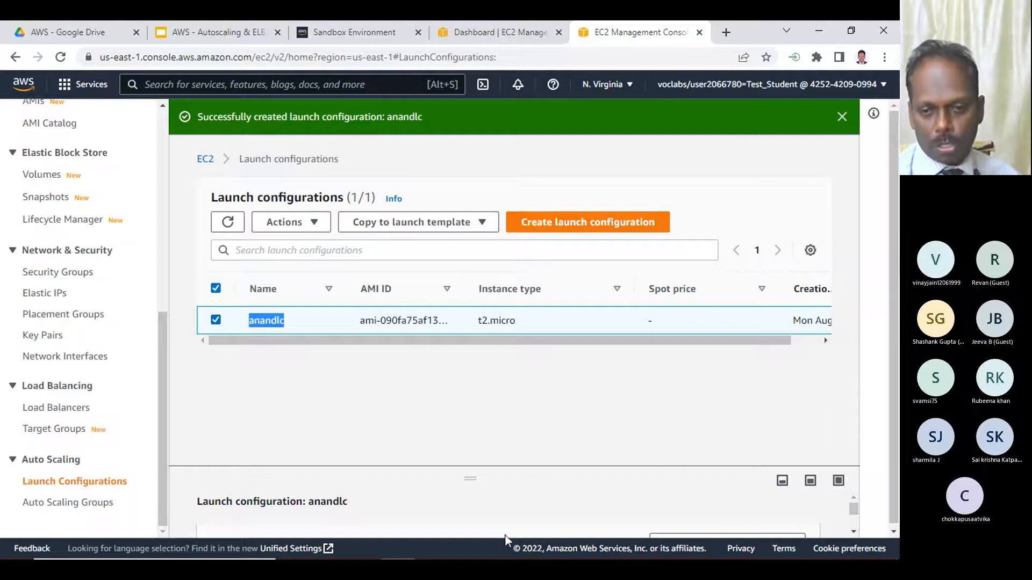
click(467, 548)
click(714, 372)
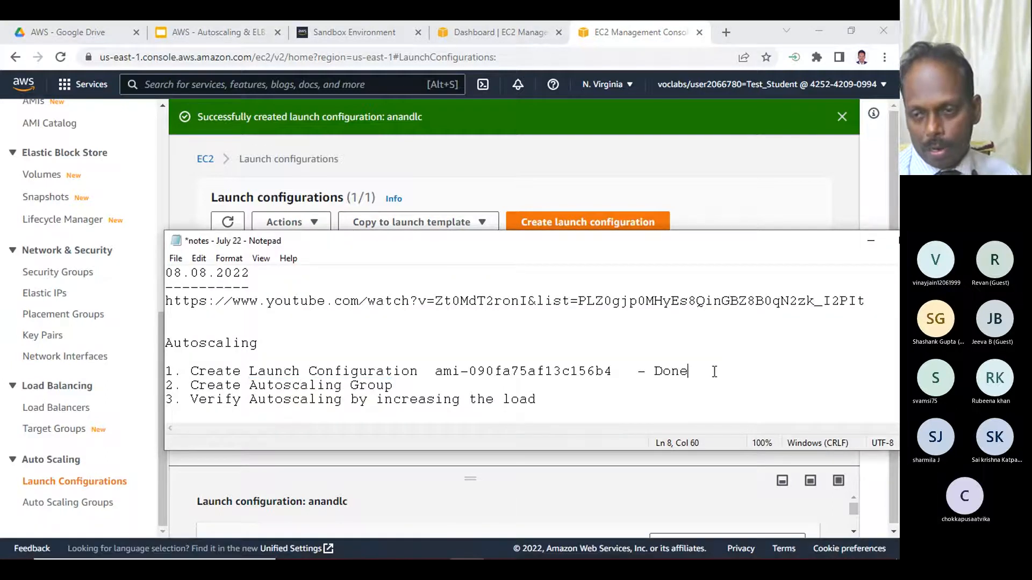
text(- )
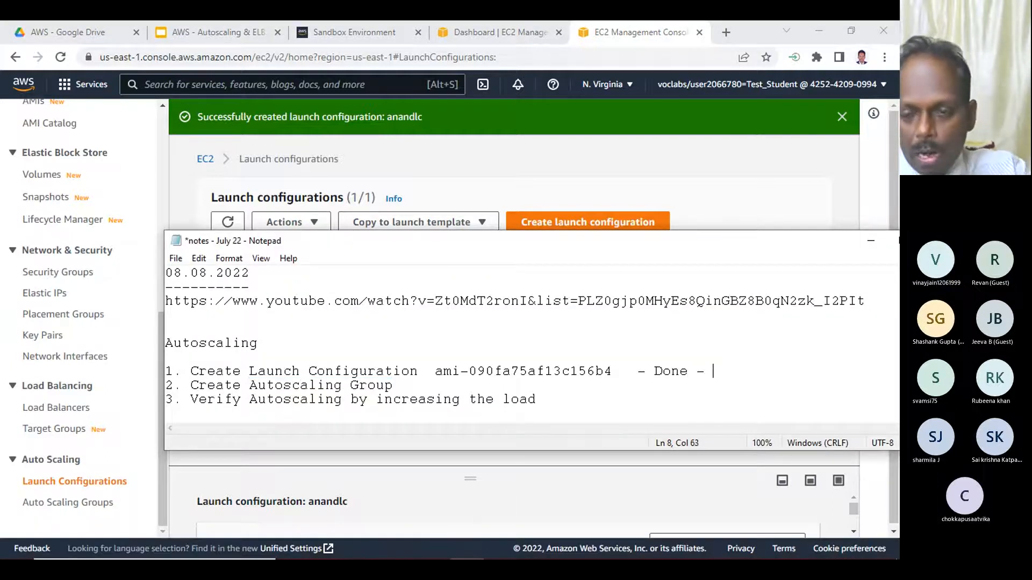
text(anandlc)
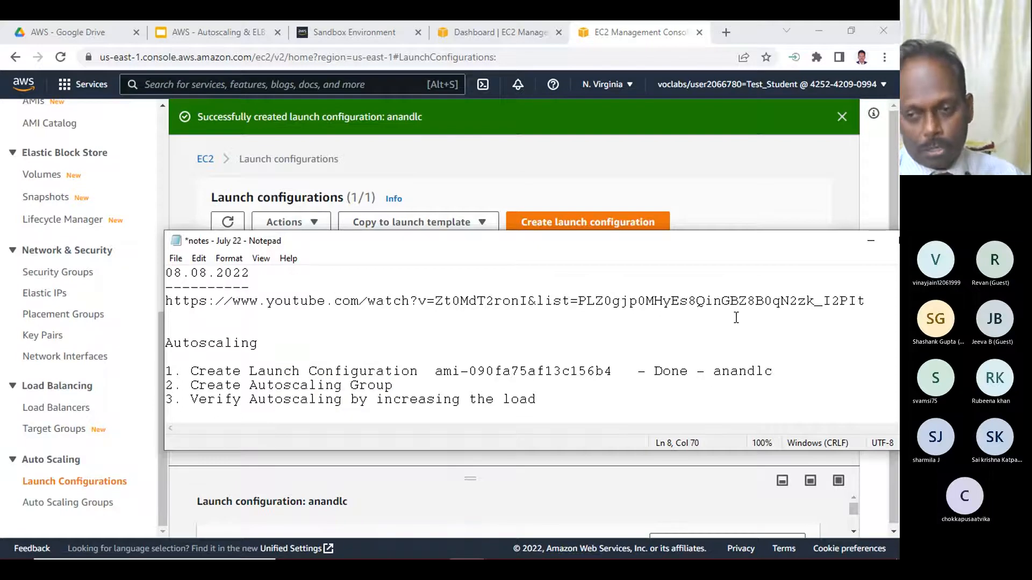
double_click(757, 372)
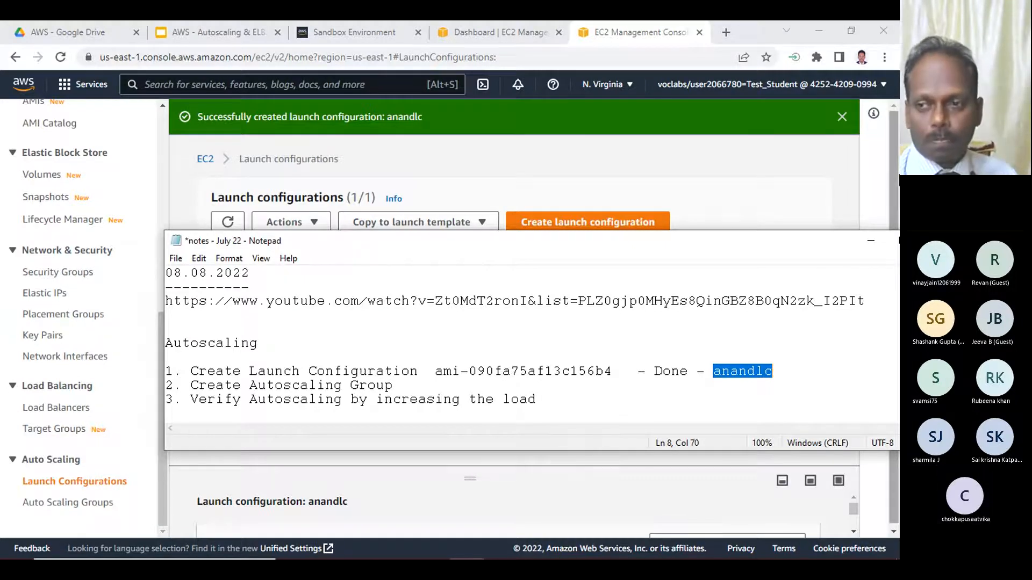
- Return to Chrome, open the Auto Scaling Groups page and start creating an Auto Scaling group named anandas
click(871, 241)
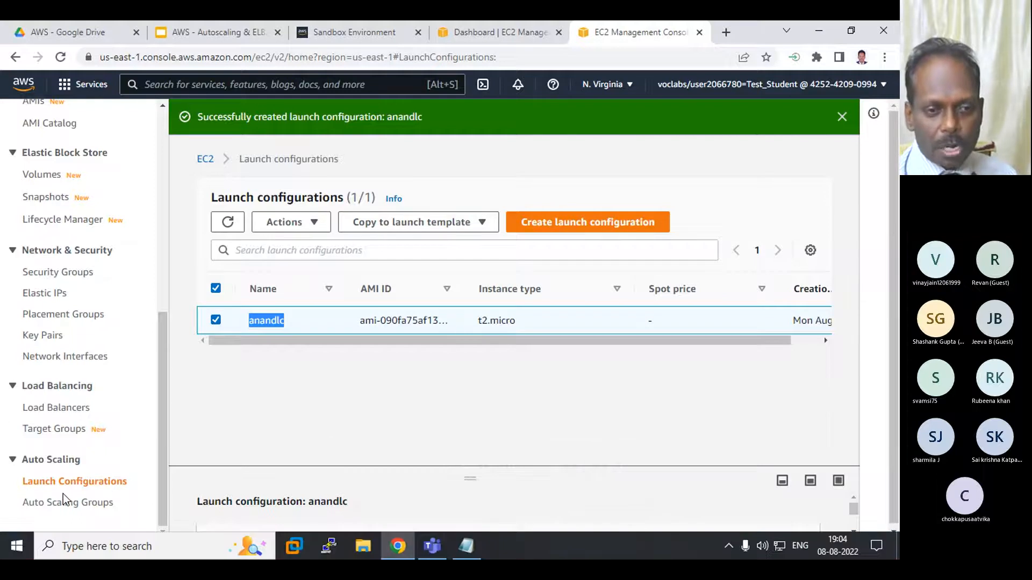
click(62, 510)
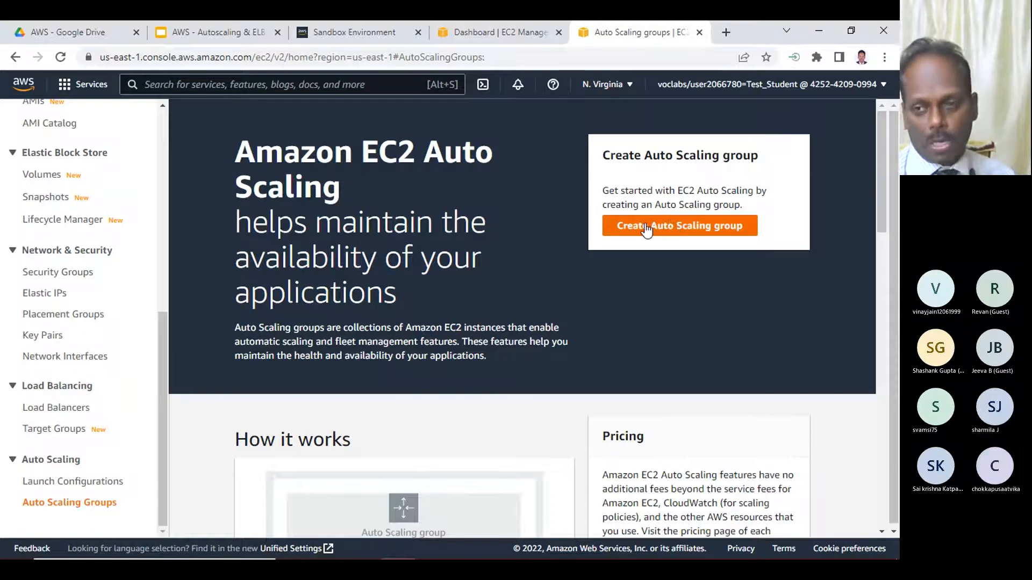
drag(268, 220, 411, 295)
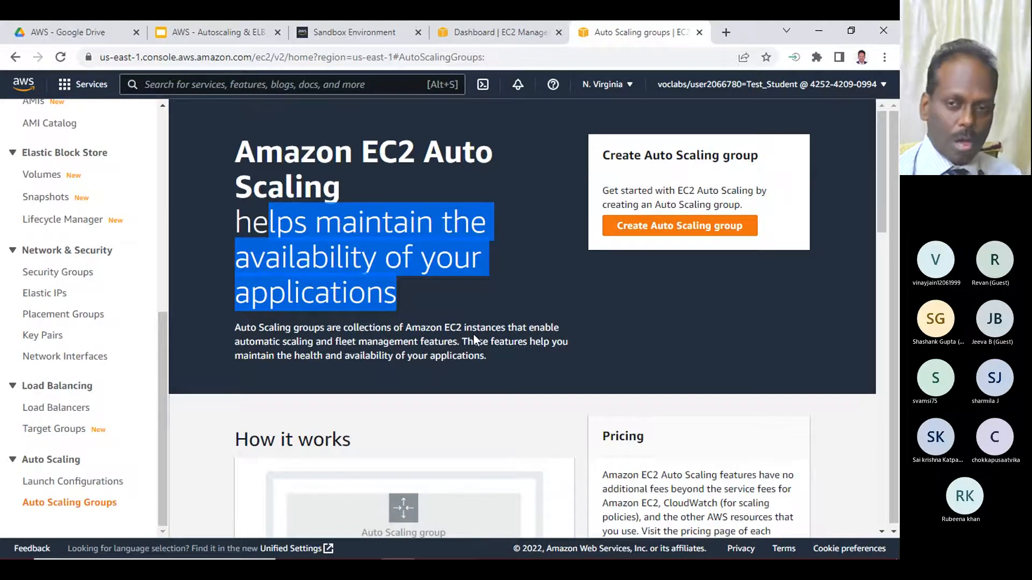
click(634, 230)
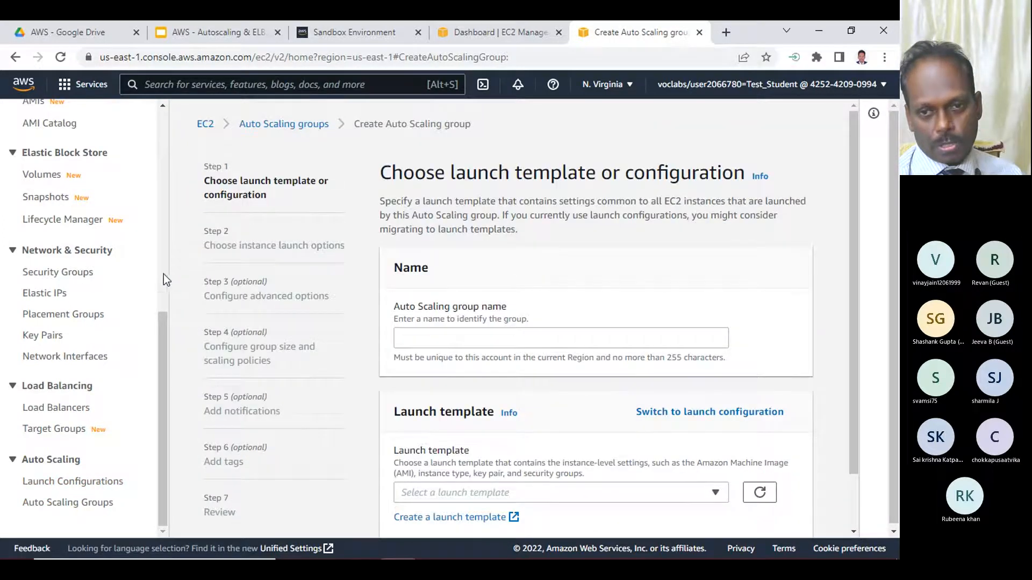
click(420, 337)
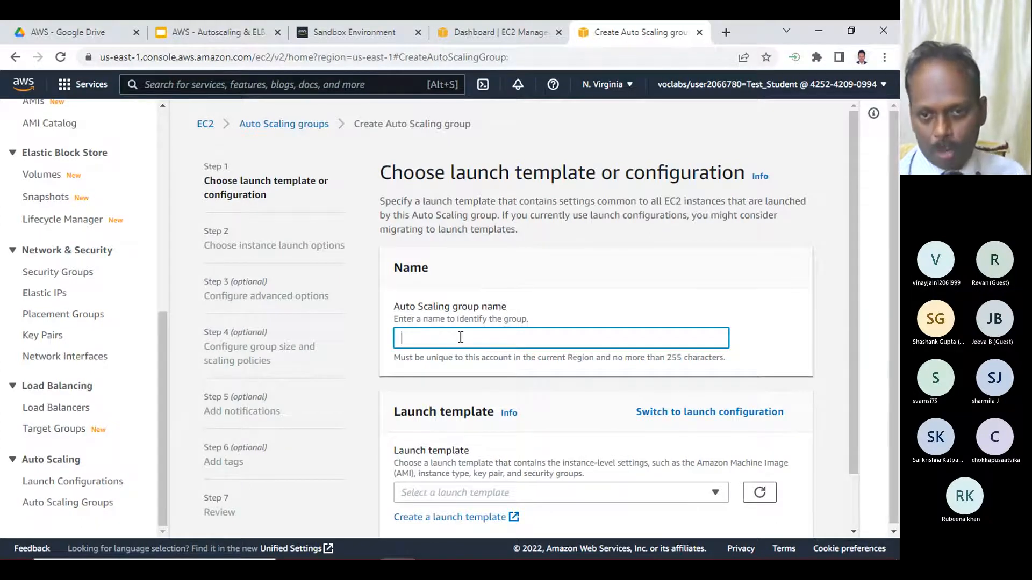
text(anandas)
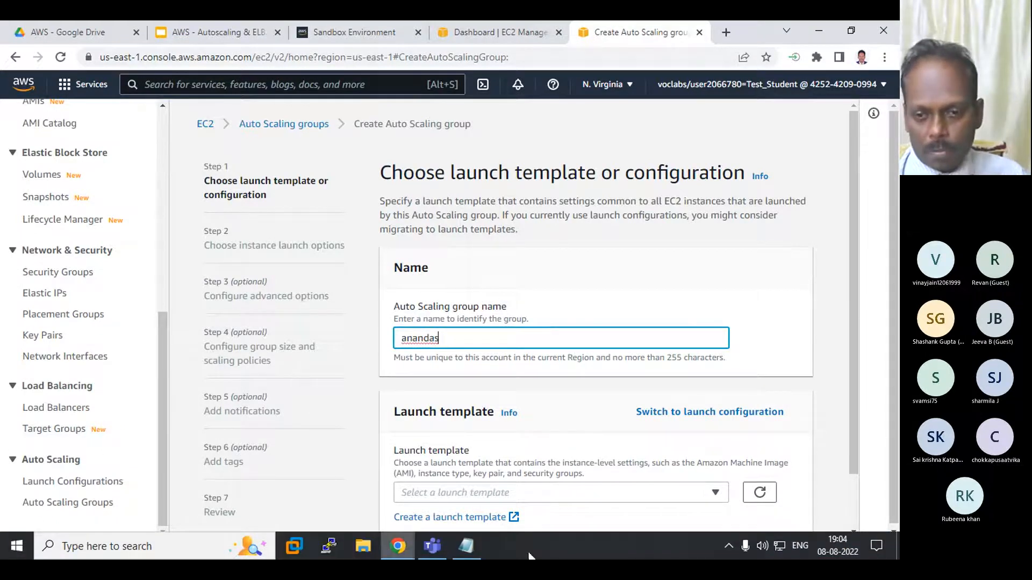
- Switch to the Notepad notes and add the group name "- anandas" to item 2, Create Autoscaling Group
click(466, 546)
click(458, 390)
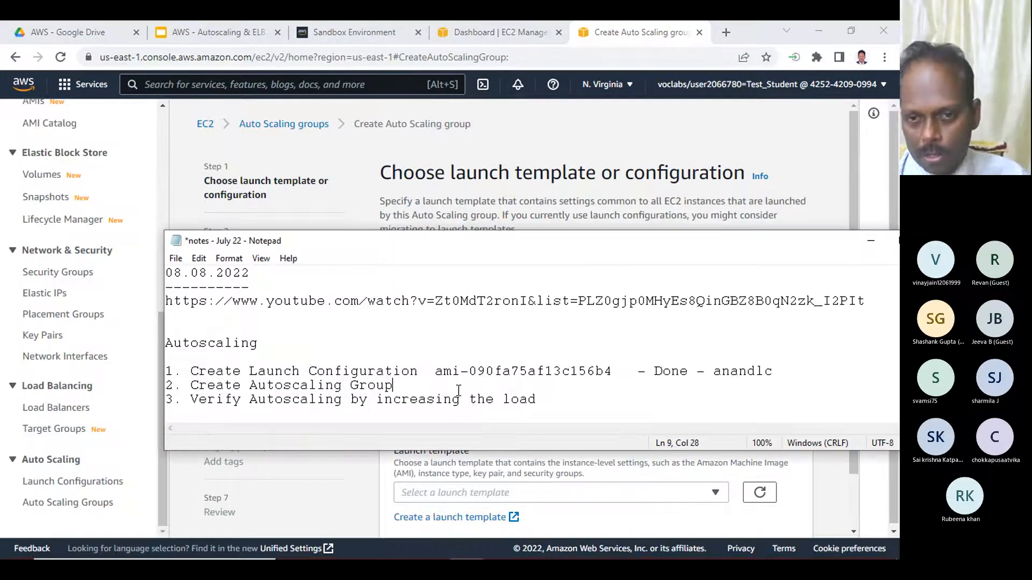
text(- anabnd)
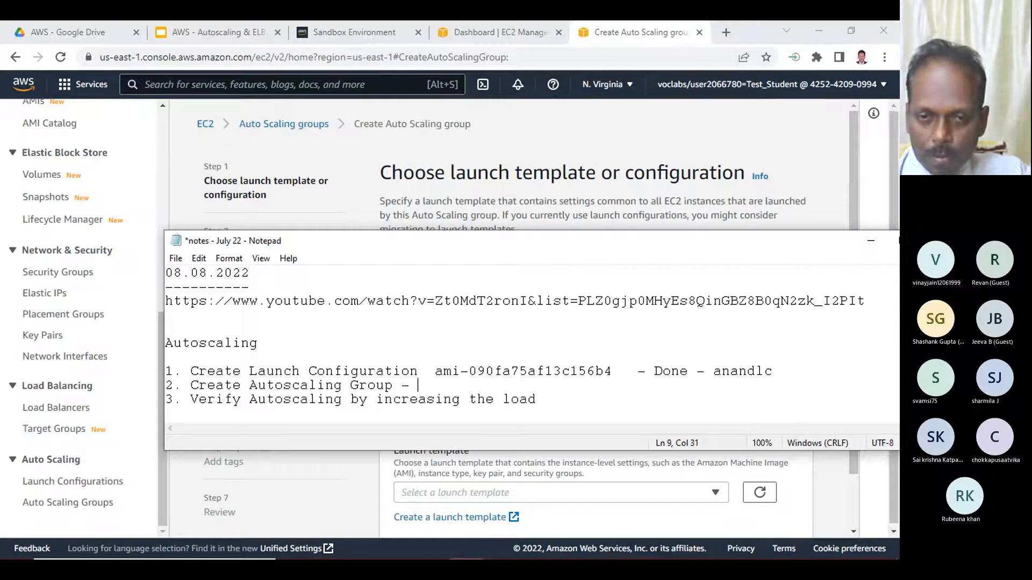
key(BackSpace)
key(BackSpace)
key(BackSpace)
text(ndas)
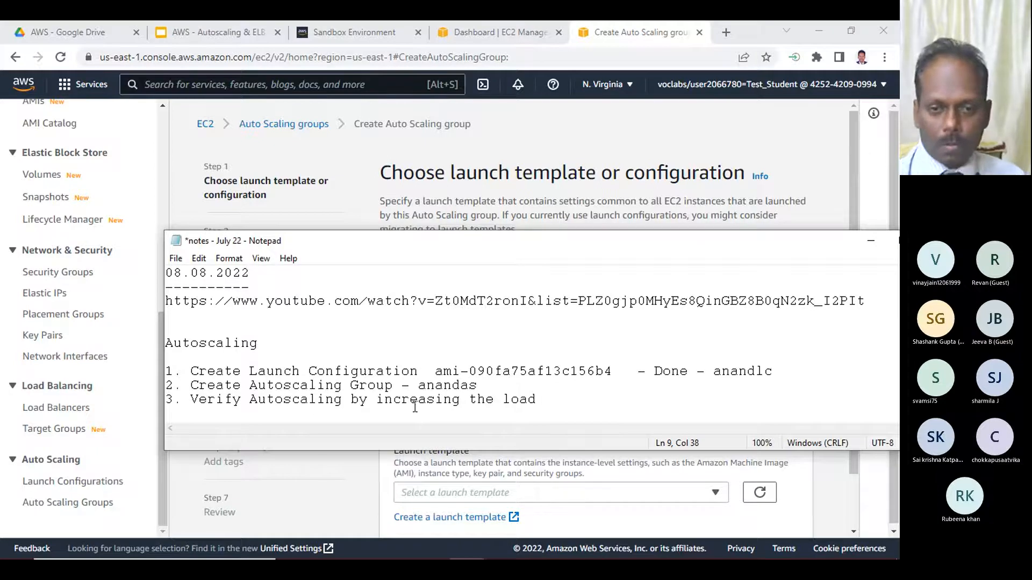
- Return to Chrome, switch the group from launch template to launch configuration and choose anandlc
click(333, 473)
scroll(332, 473, down, 2)
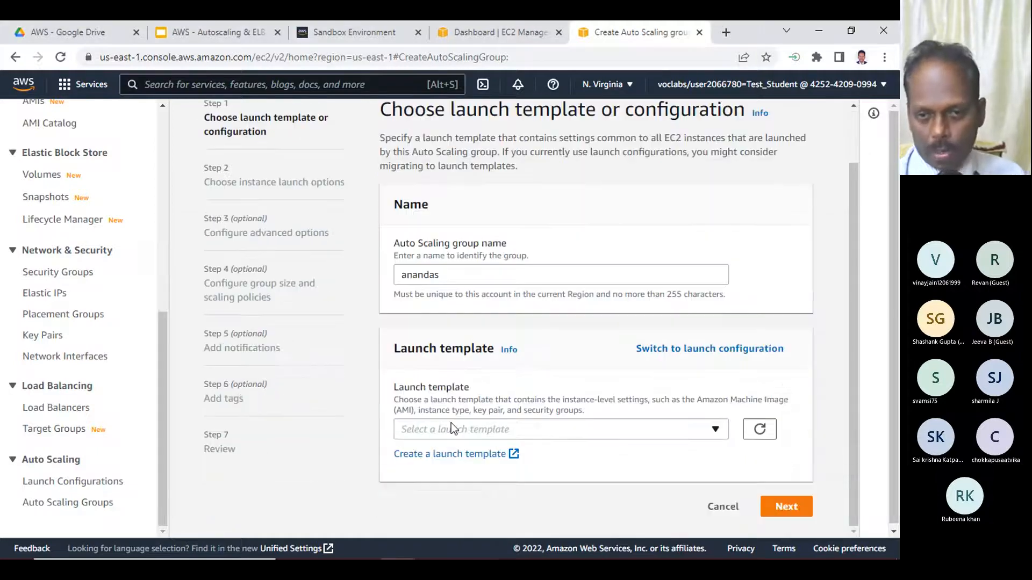
click(478, 430)
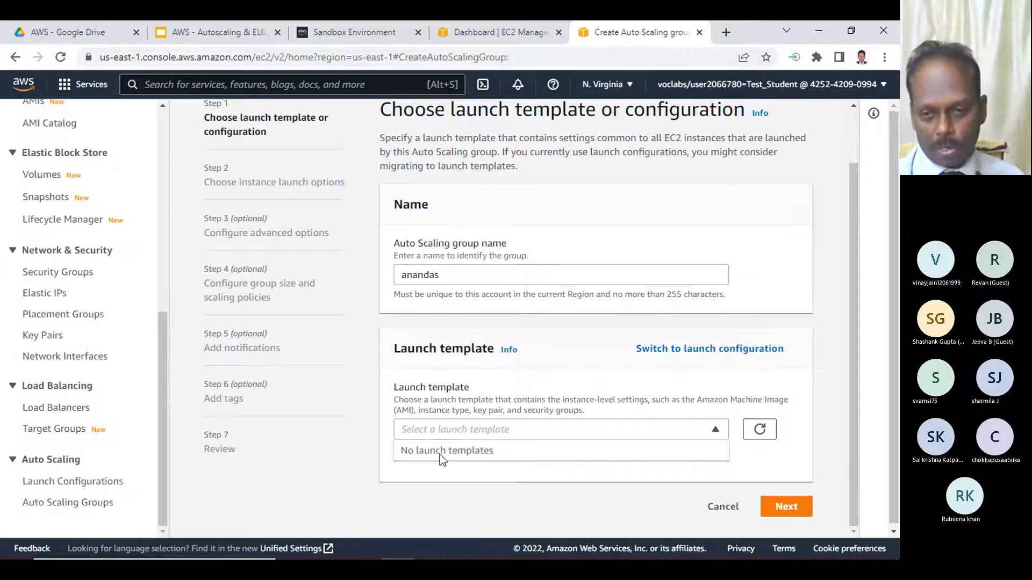
click(468, 464)
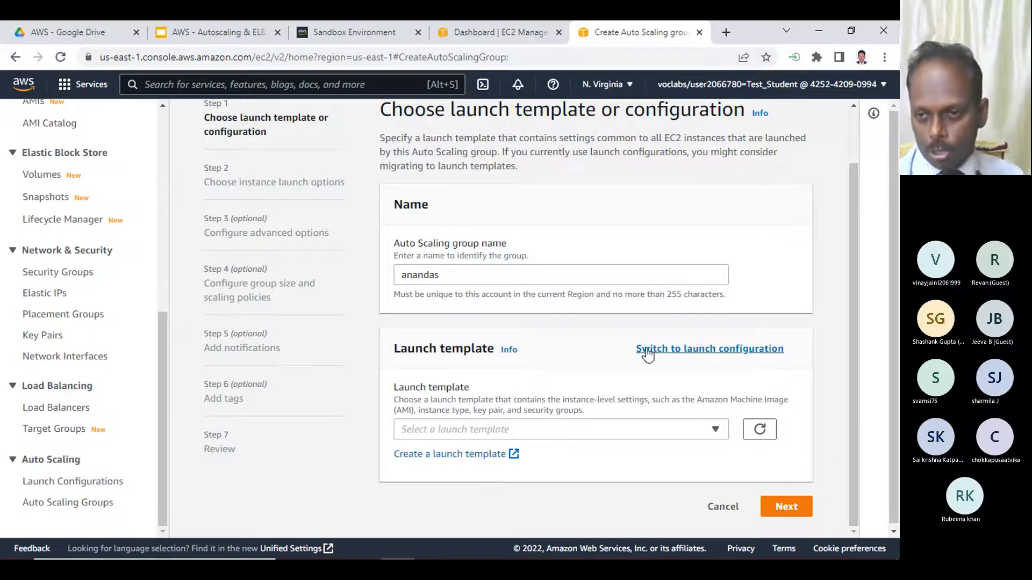
click(674, 350)
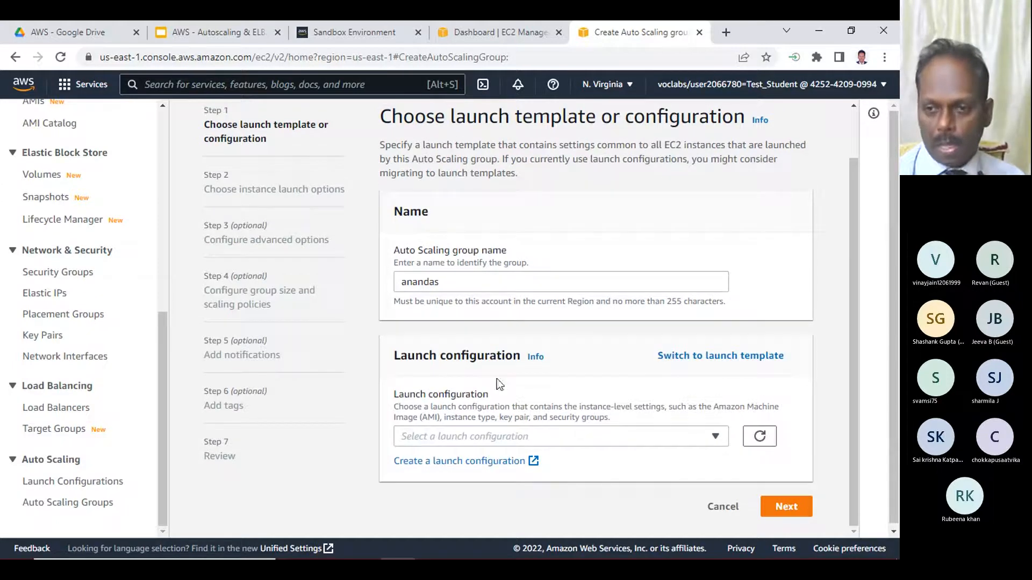
click(711, 435)
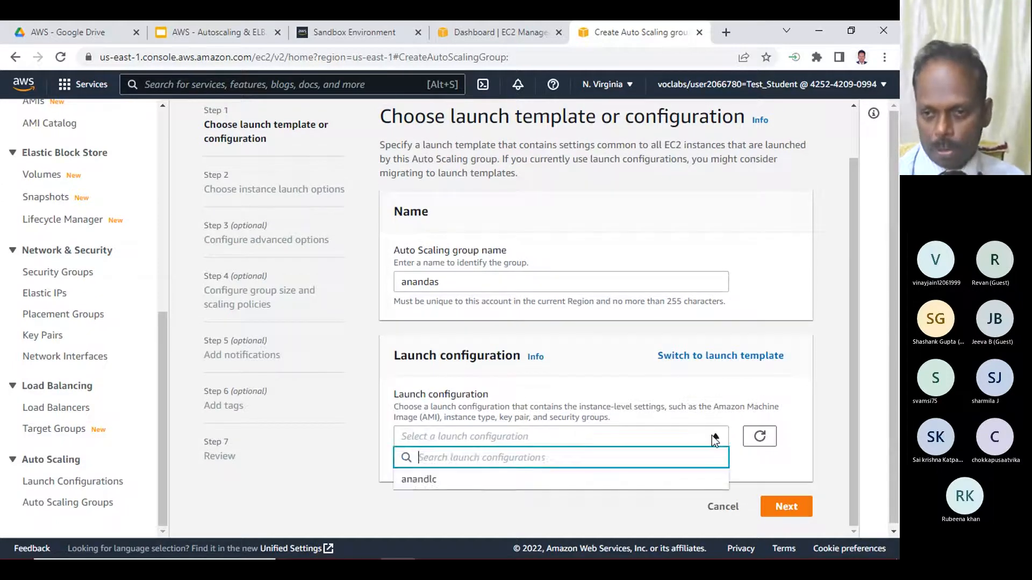
click(419, 479)
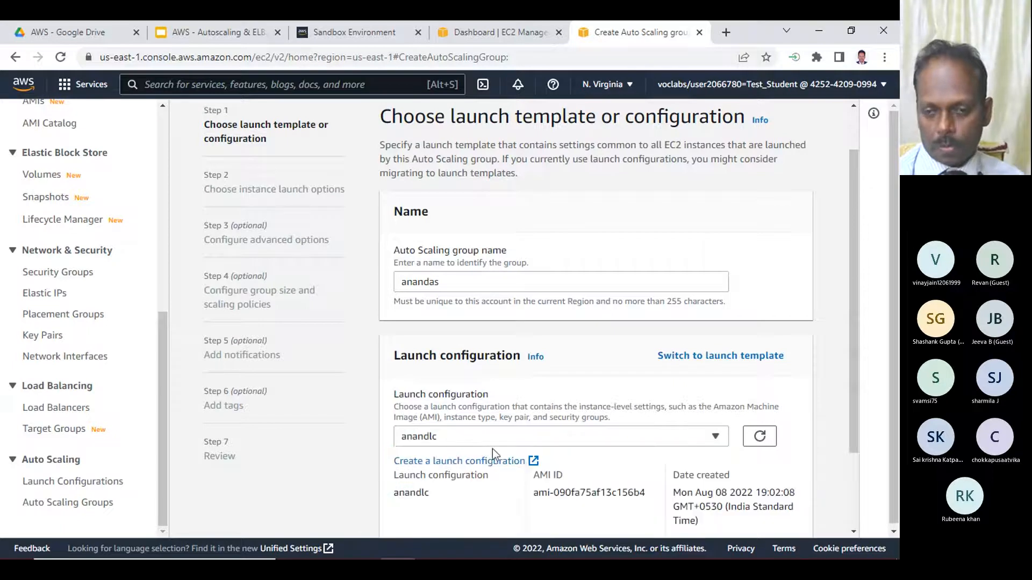
scroll(356, 444, down, 2)
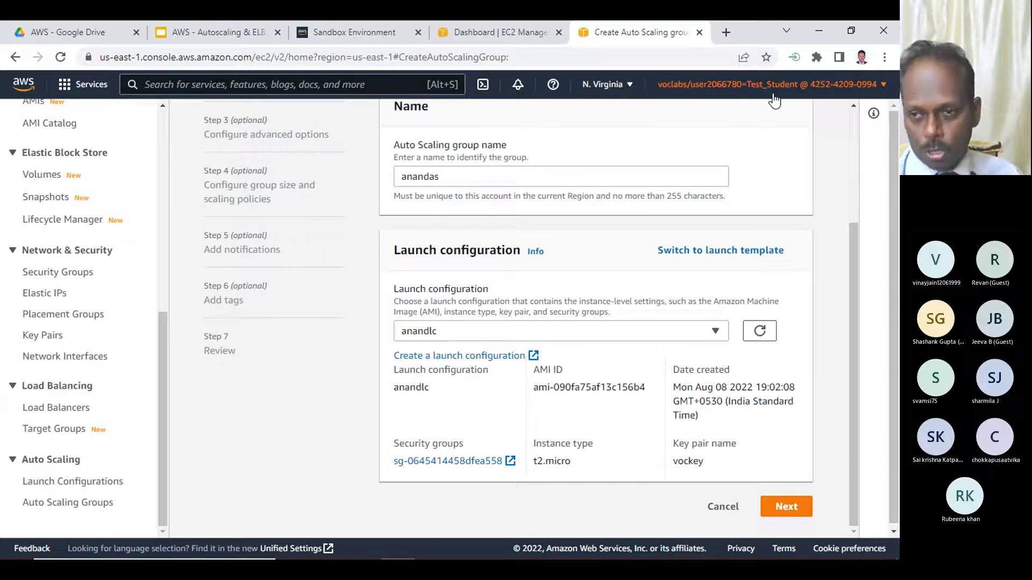
click(762, 331)
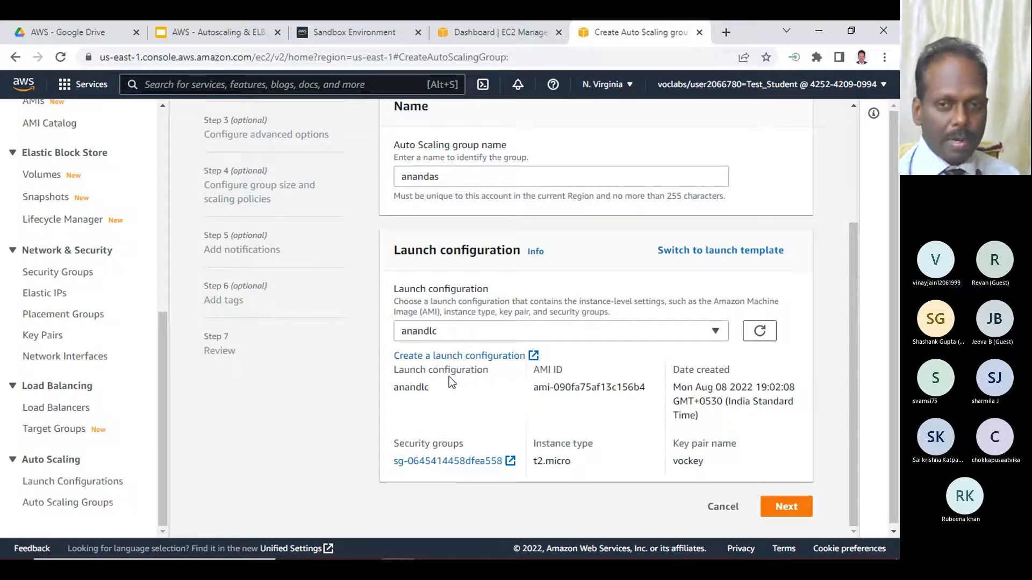
scroll(475, 376, up, 3)
scroll(475, 376, down, 1)
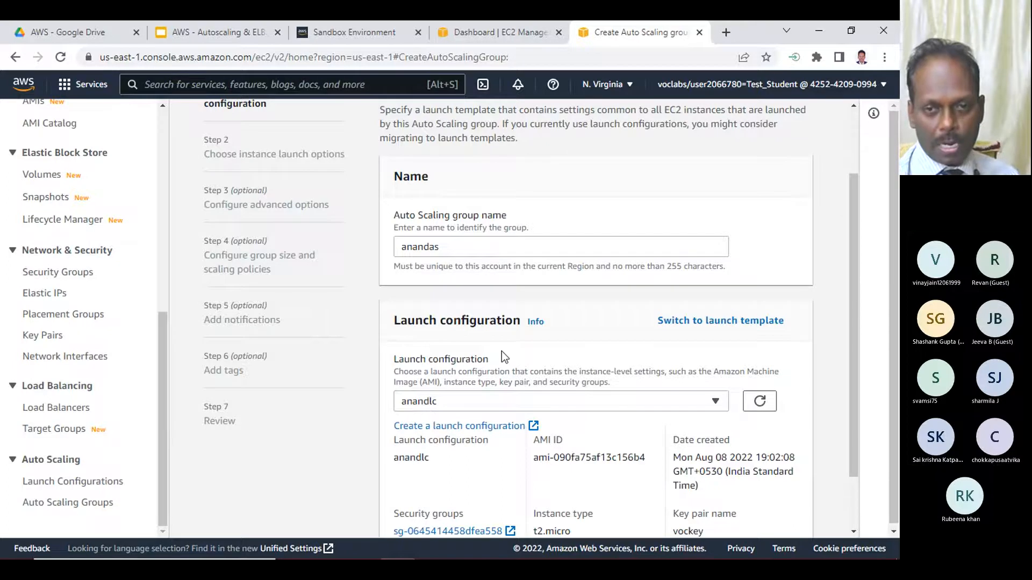
- Look at the Teams meeting window and return to the Auto Scaling group form in Chrome
click(818, 31)
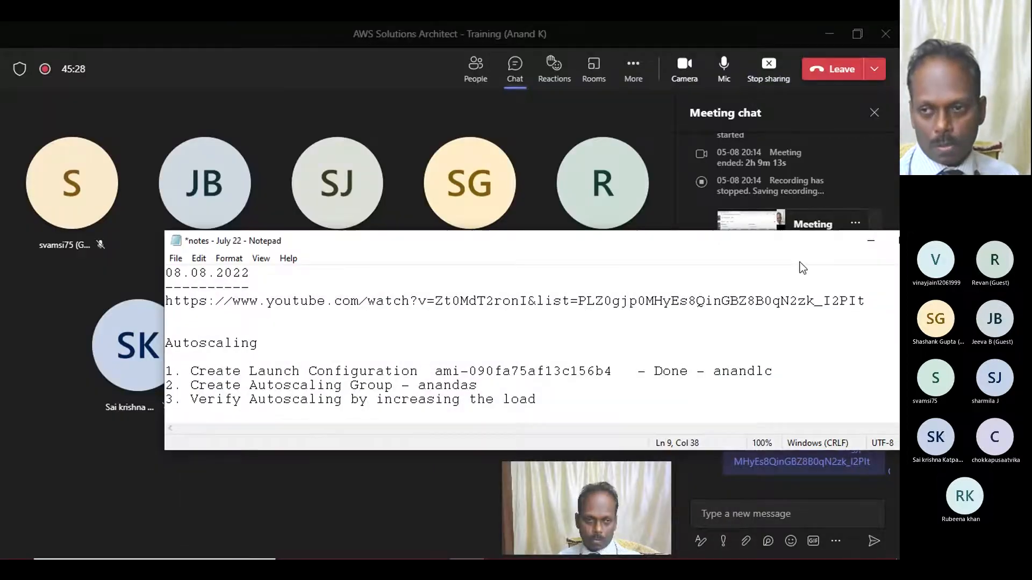
click(544, 216)
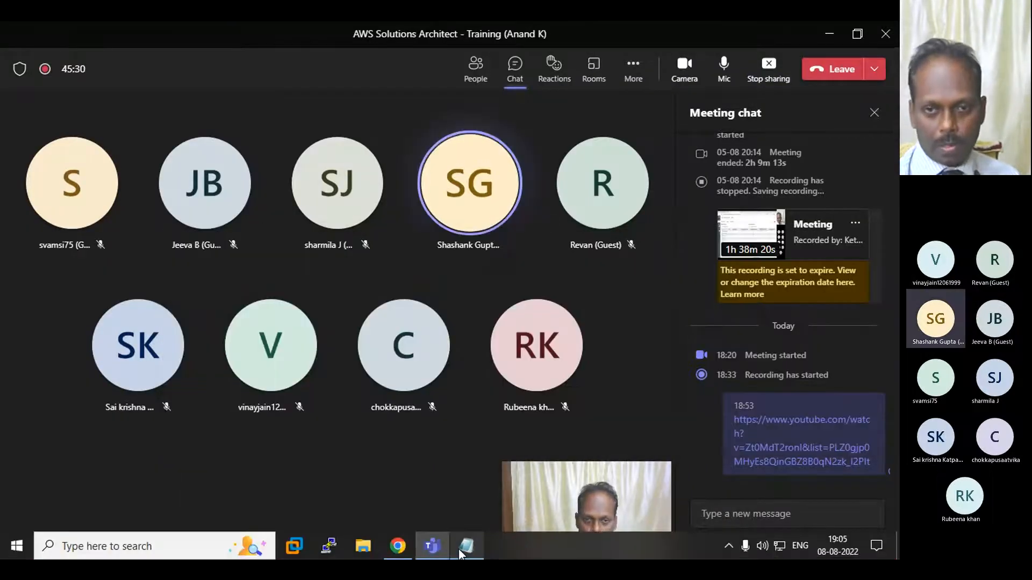
mouse_move(459, 549)
mouse_move(398, 546)
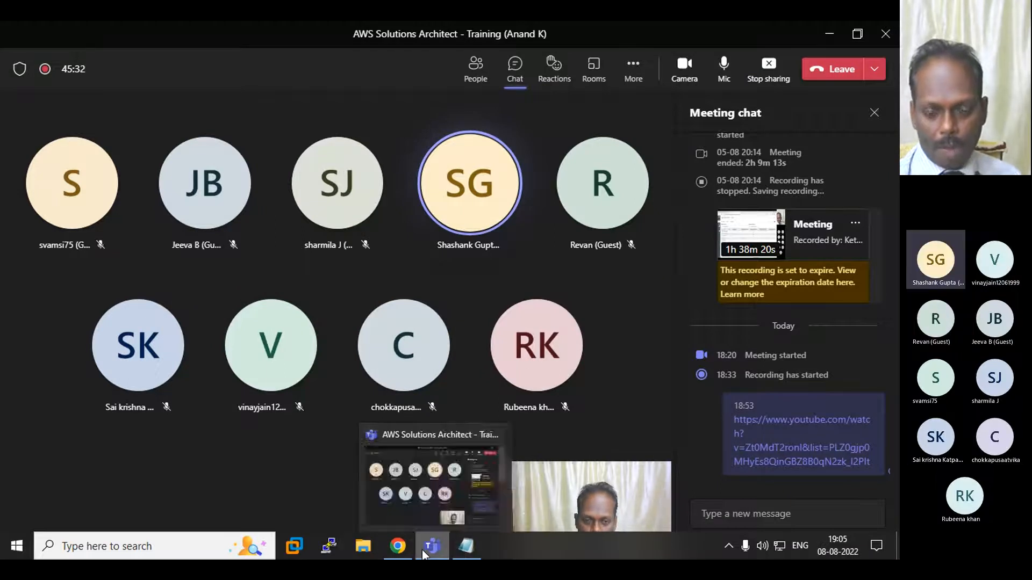
click(398, 513)
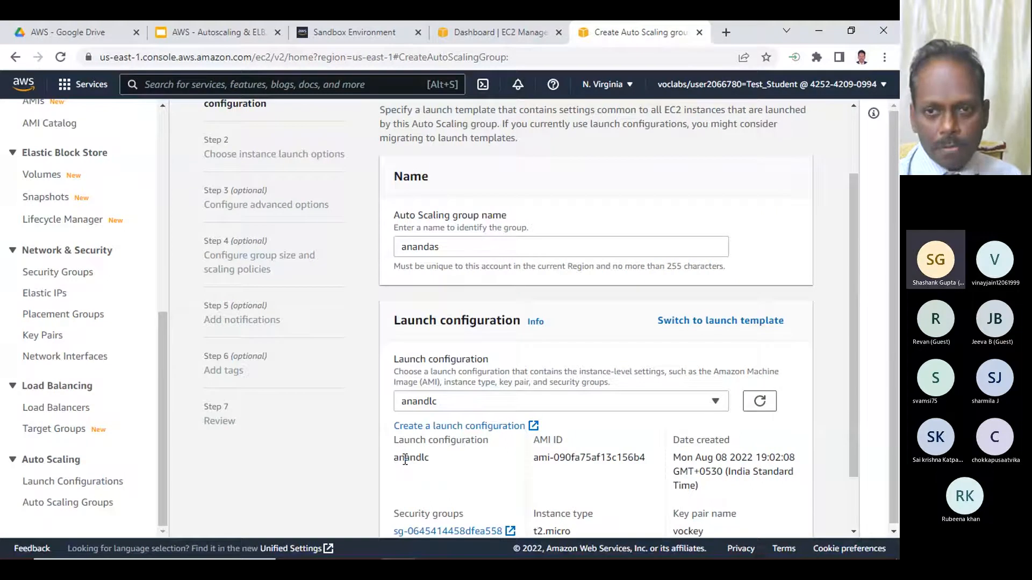
- Check the Auto Scaling group name against the Notepad notes and look through the wizard's steps in Chrome
double_click(428, 245)
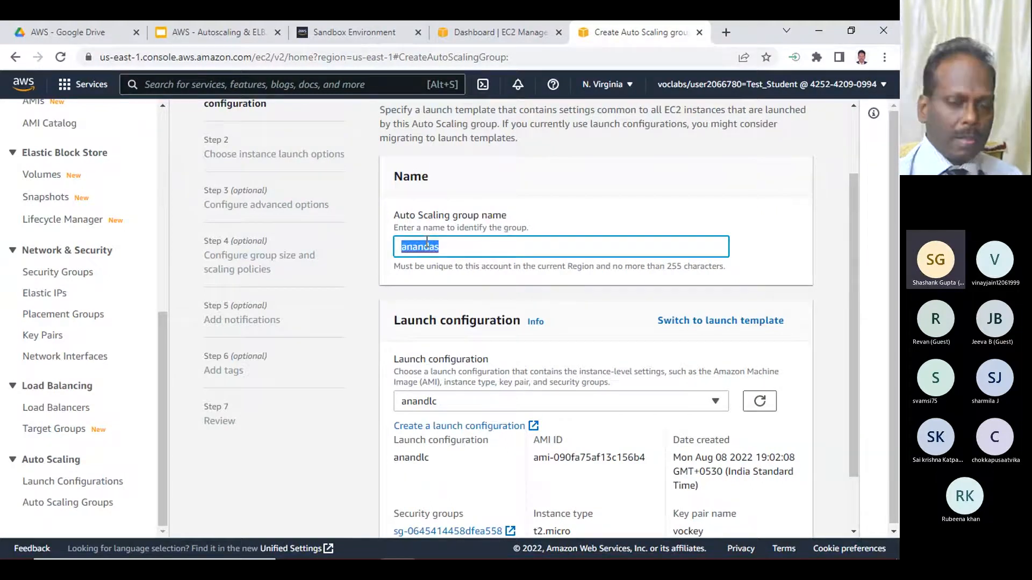
click(465, 552)
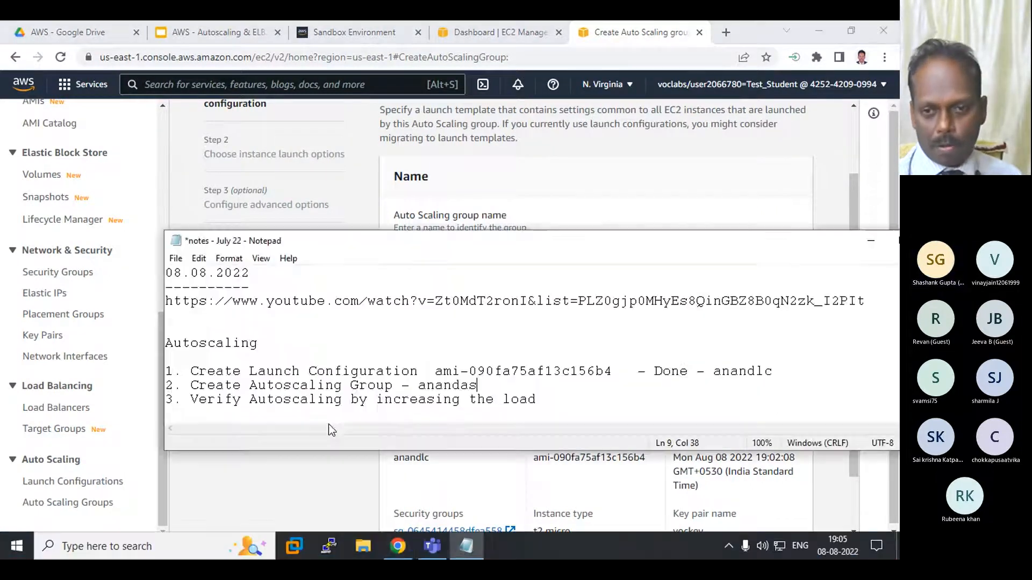
click(253, 501)
scroll(387, 431, down, 1)
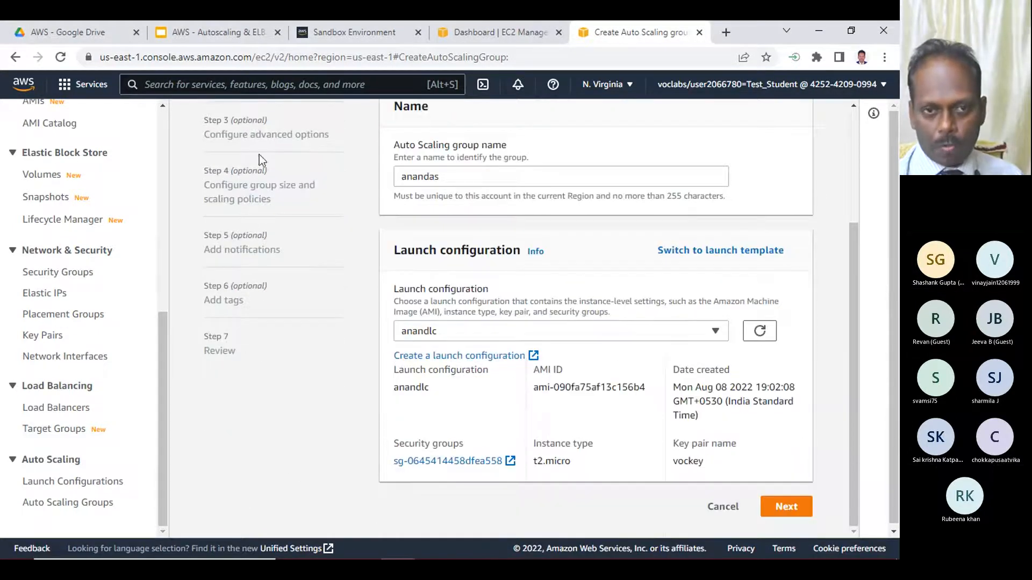
scroll(259, 154, up, 3)
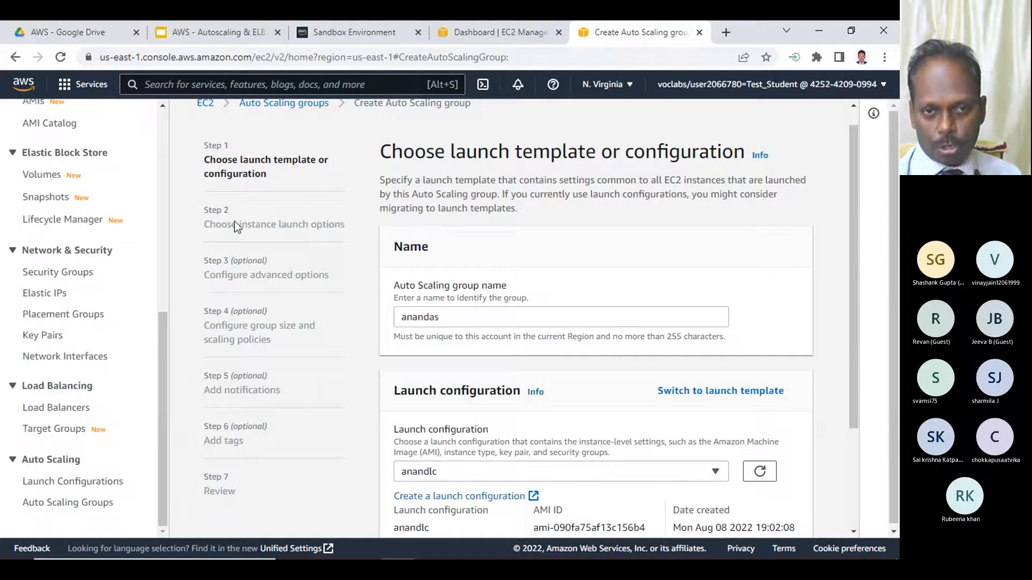
scroll(555, 412, down, 3)
- Continue to the instance launch options and add the us-east-1a, us-east-1b, us-east-1c and us-east-1d subnets to the group
click(785, 507)
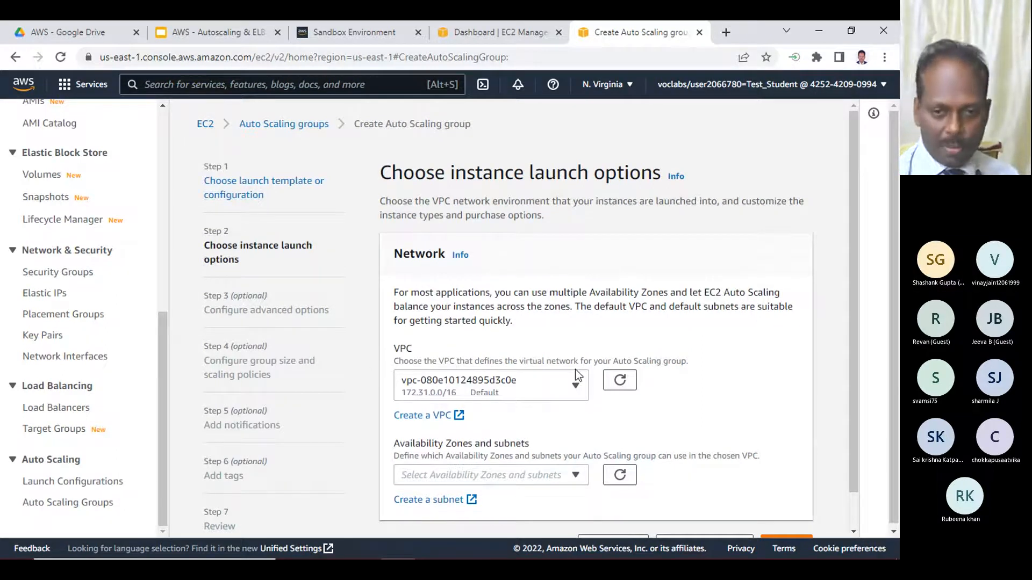
scroll(575, 371, down, 2)
scroll(576, 378, down, 1)
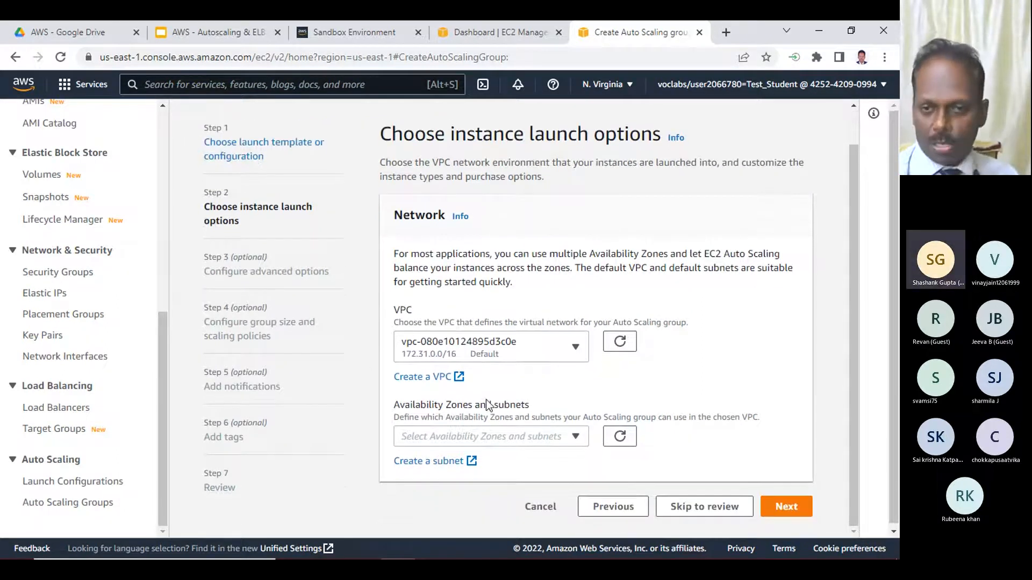
click(571, 436)
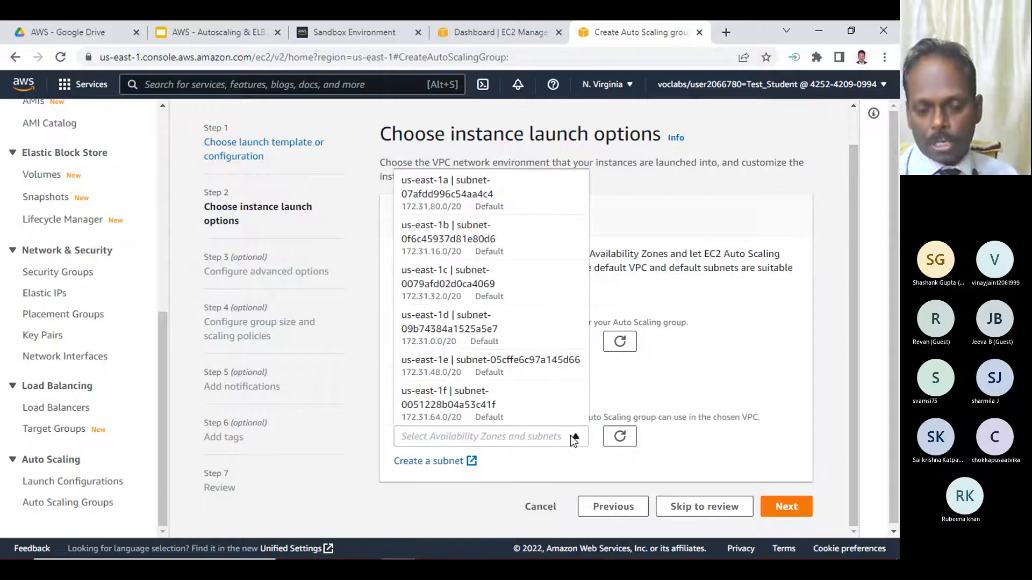
click(469, 193)
click(466, 238)
click(470, 281)
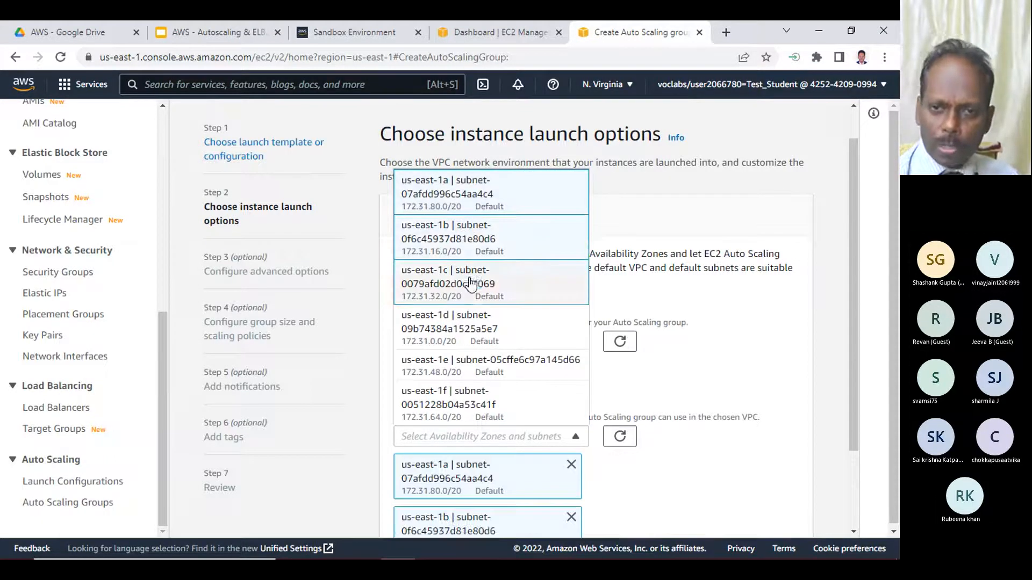
click(472, 323)
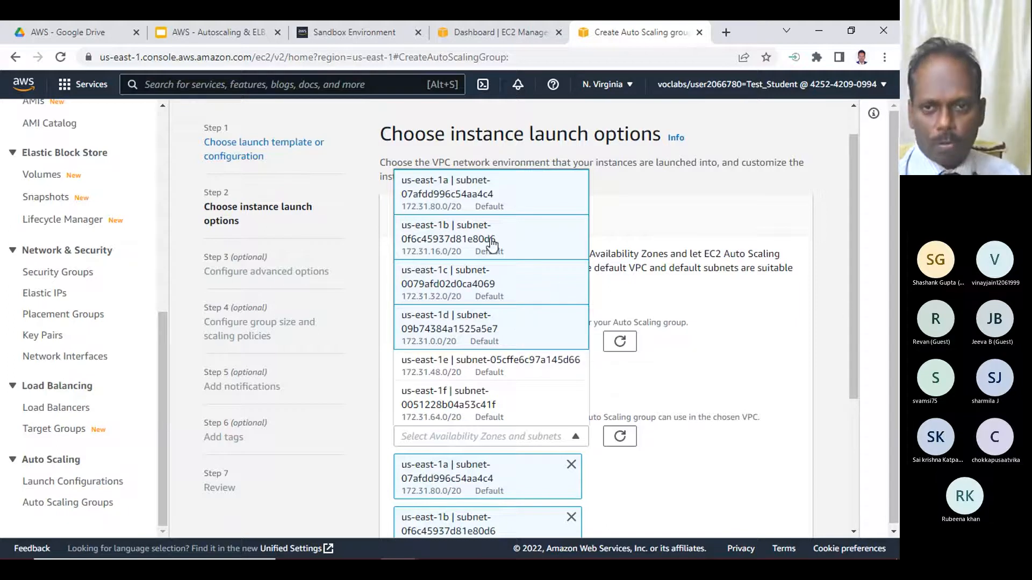
click(843, 339)
- Review the default VPC and the selected subnets, and proceed to the advanced options
scroll(850, 385, down, 4)
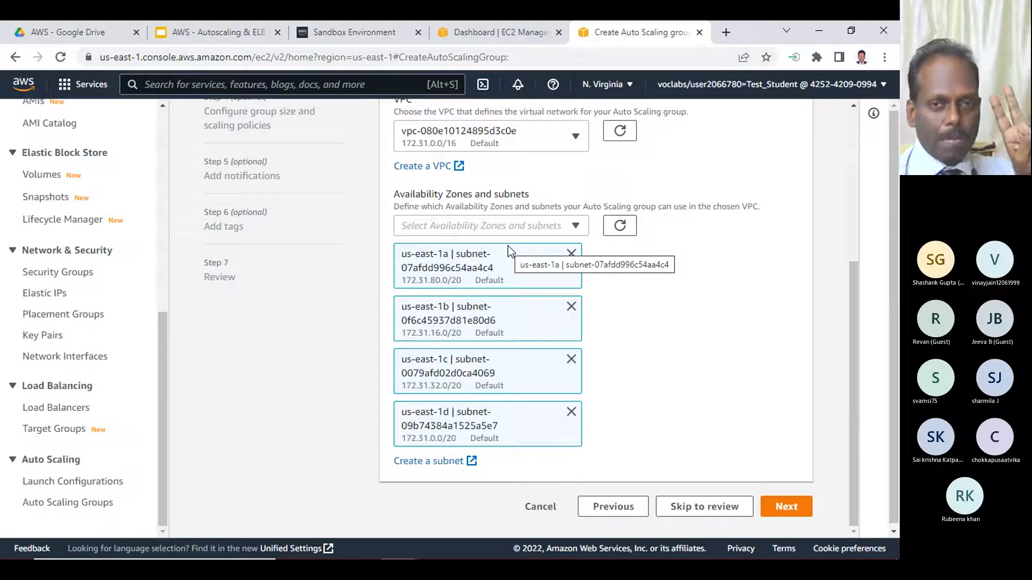
scroll(508, 246, up, 4)
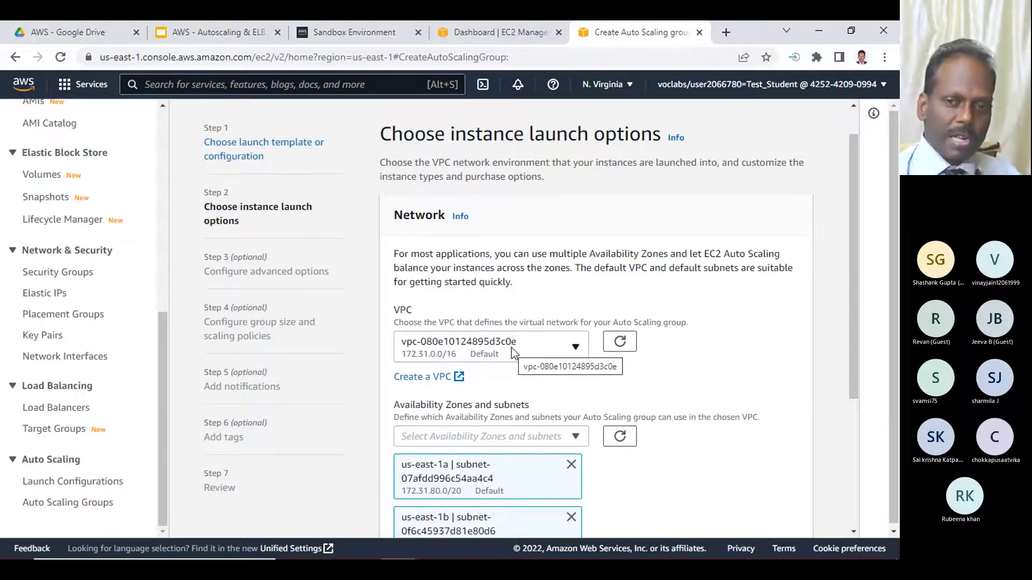
scroll(521, 345, down, 3)
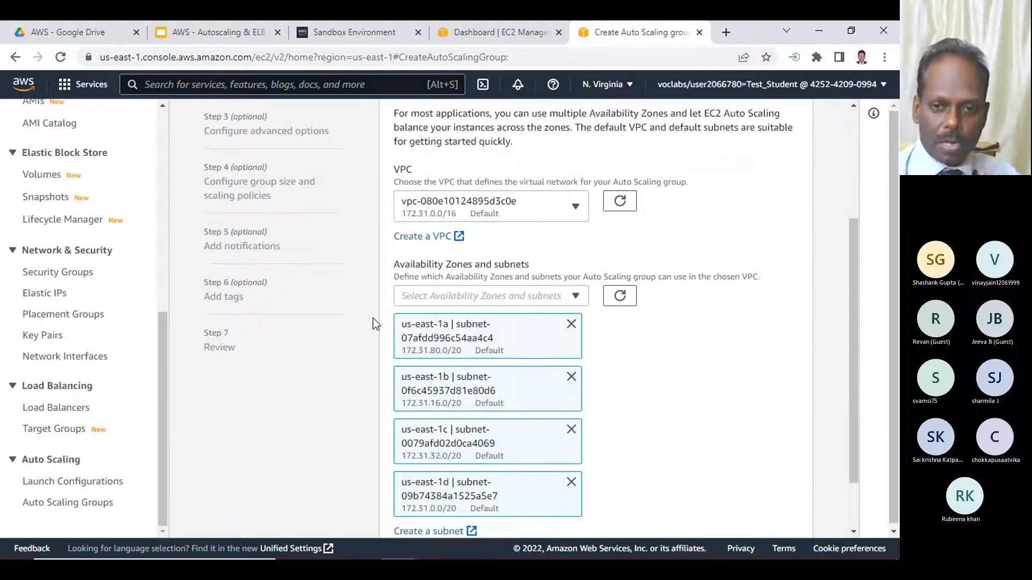
scroll(515, 315, down, 2)
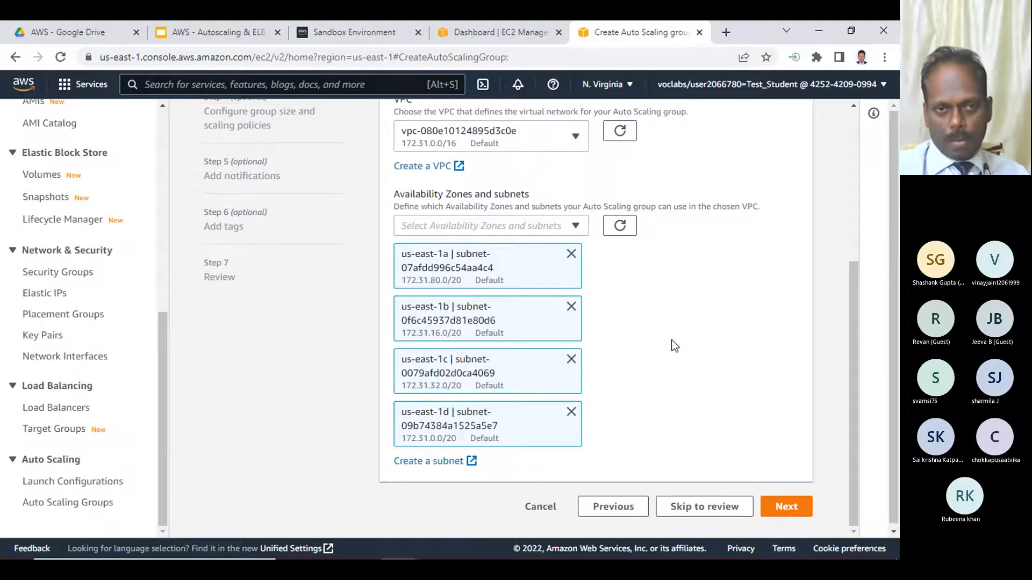
scroll(670, 345, up, 3)
scroll(568, 313, down, 3)
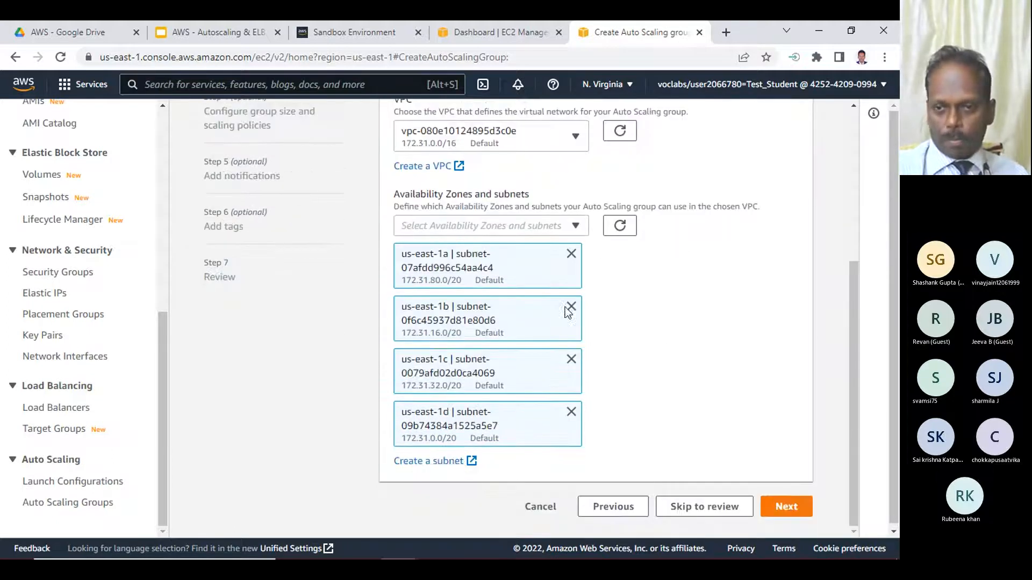
click(785, 507)
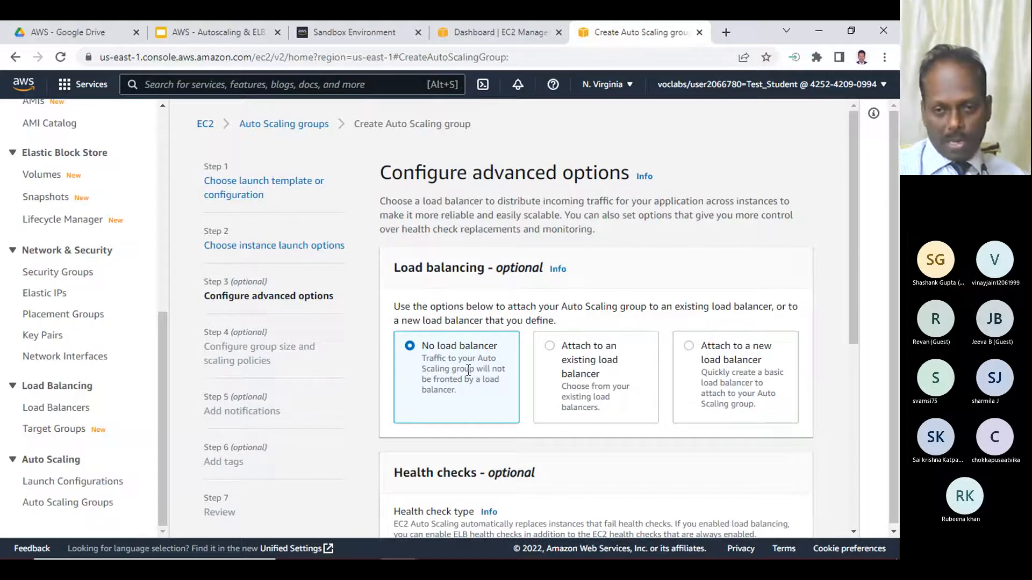
- Set the health check grace period to 180 seconds, keep No load balancer, and proceed to group size and scaling policies
scroll(468, 370, down, 3)
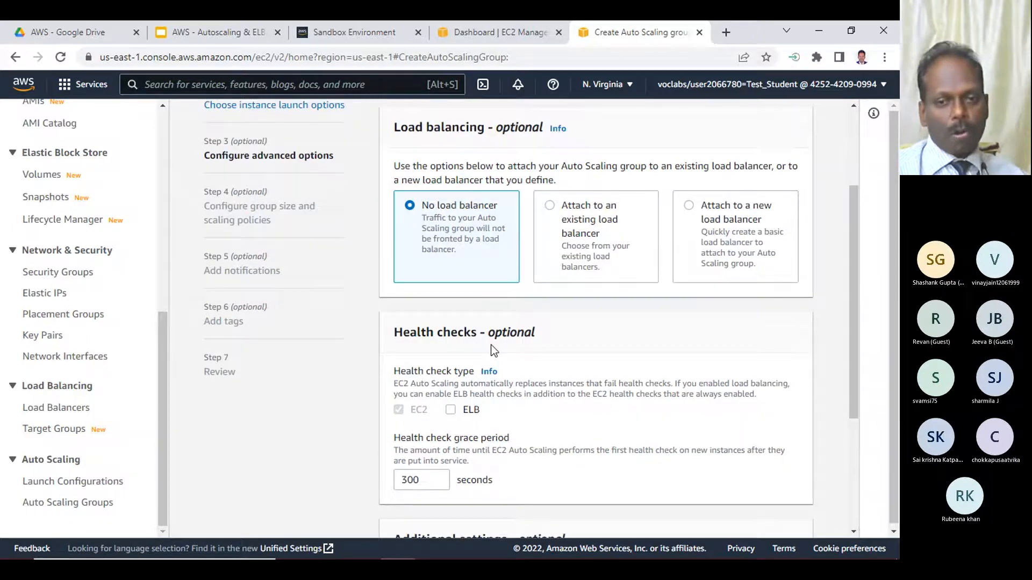
scroll(491, 343, down, 1)
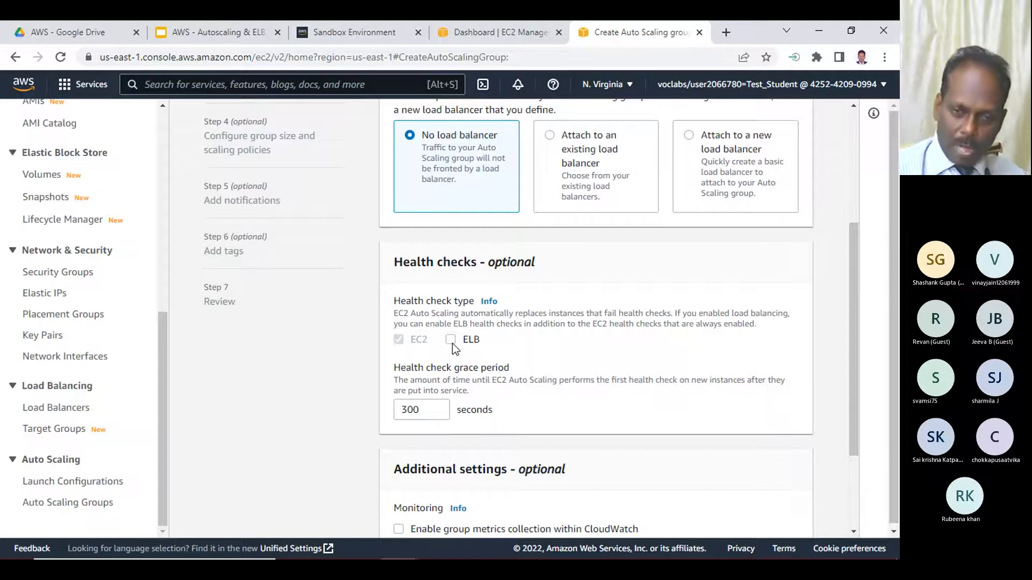
double_click(410, 409)
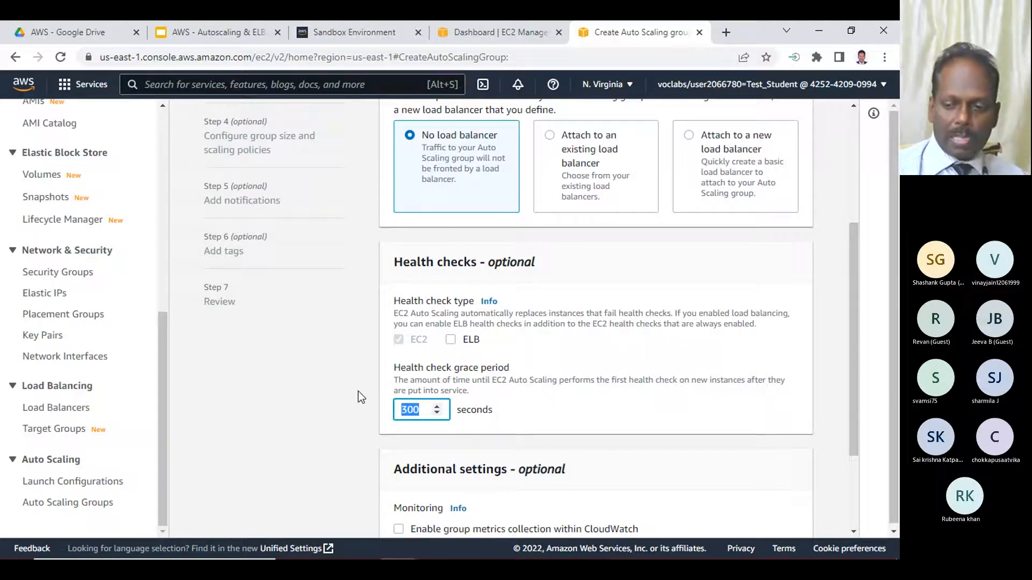
text(180)
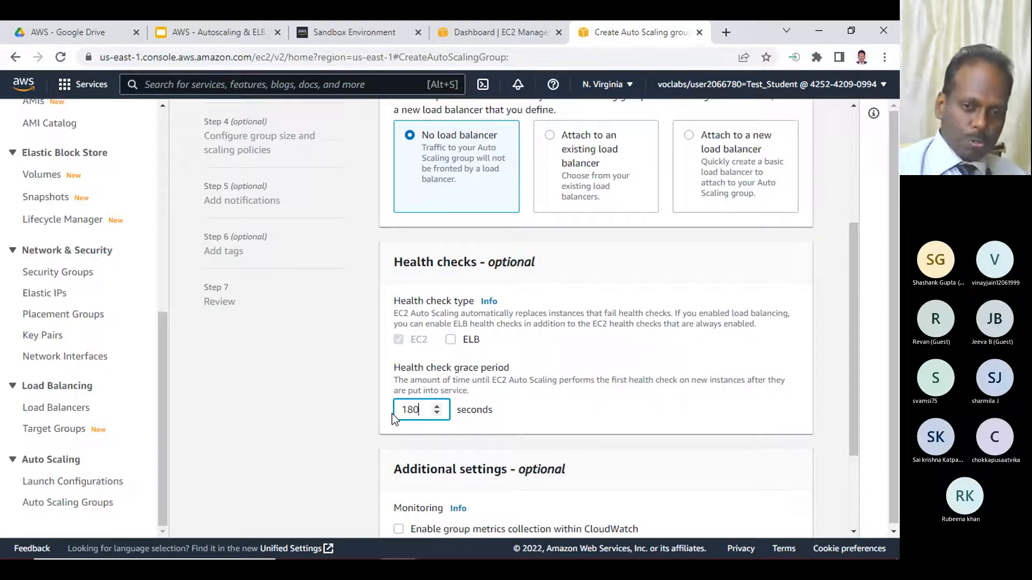
scroll(618, 401, up, 4)
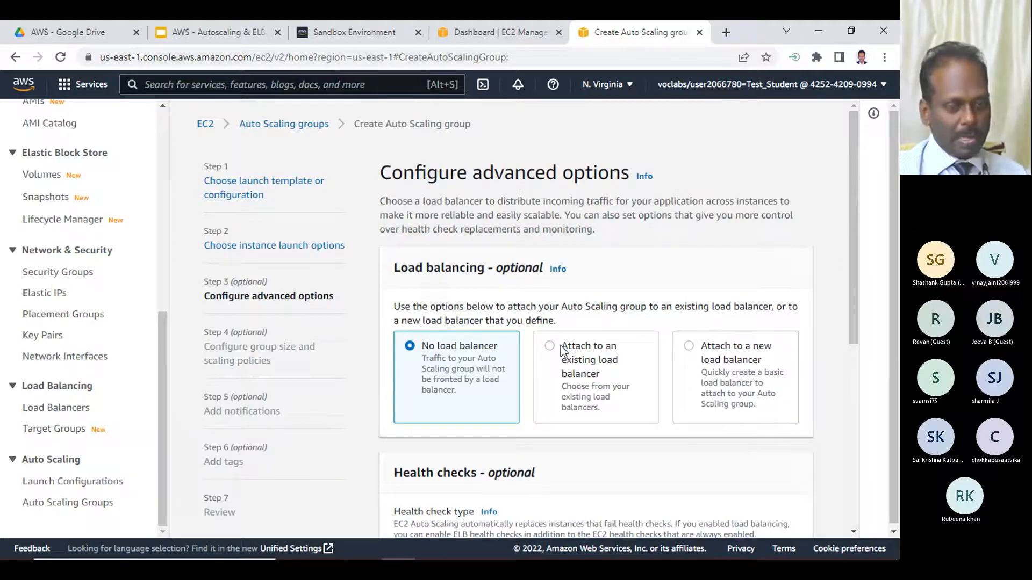
scroll(562, 351, down, 4)
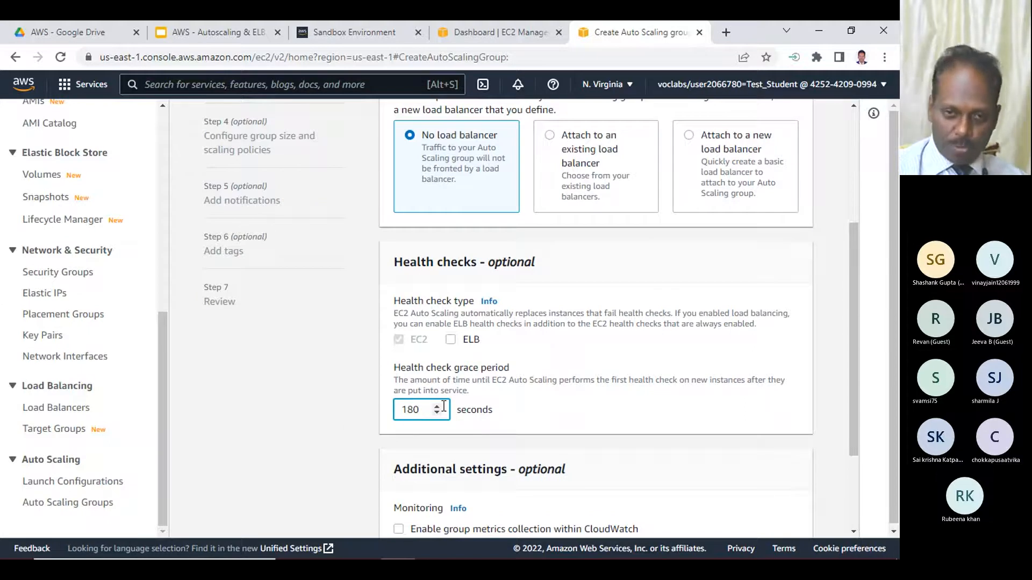
scroll(550, 369, down, 3)
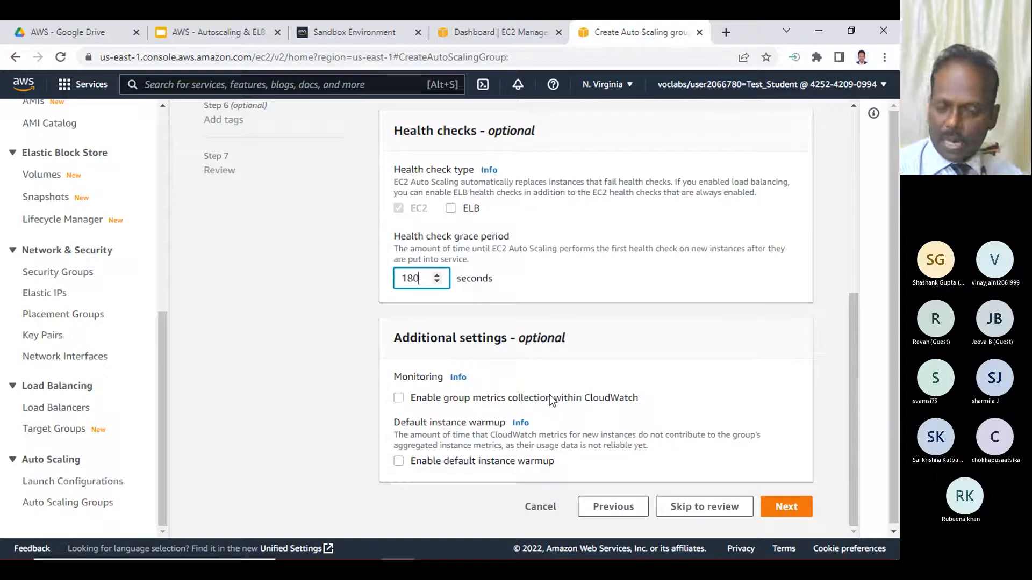
click(795, 512)
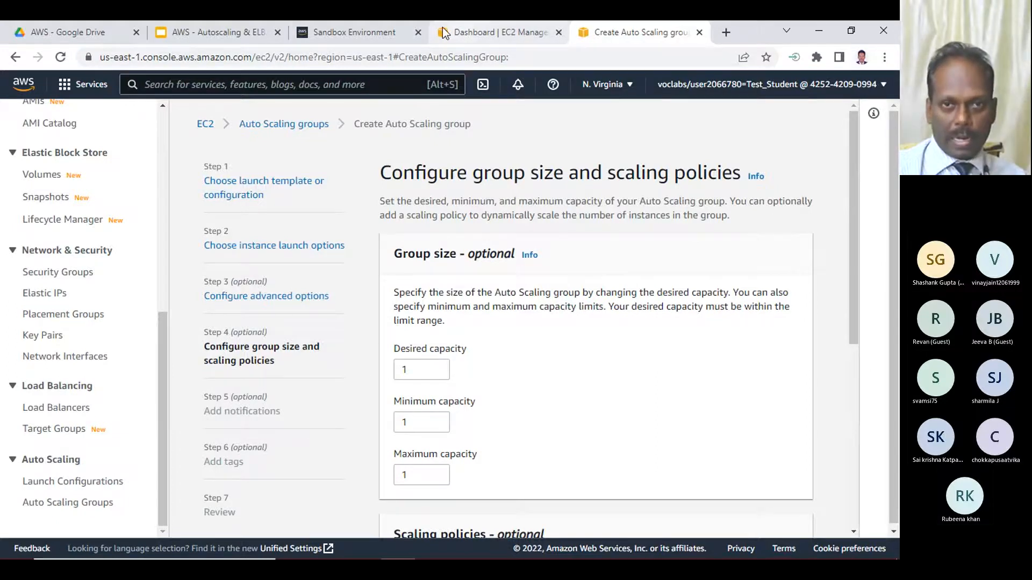
- Look at the two "Why Auto Scaling?" slides in the Google Slides deck and return to the Auto Scaling group form
click(347, 30)
click(240, 33)
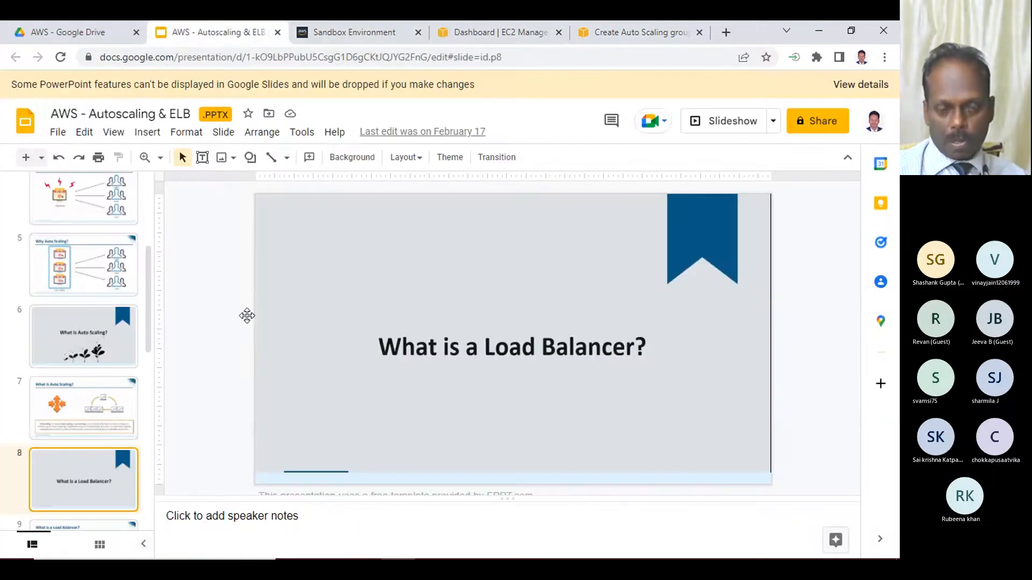
click(107, 210)
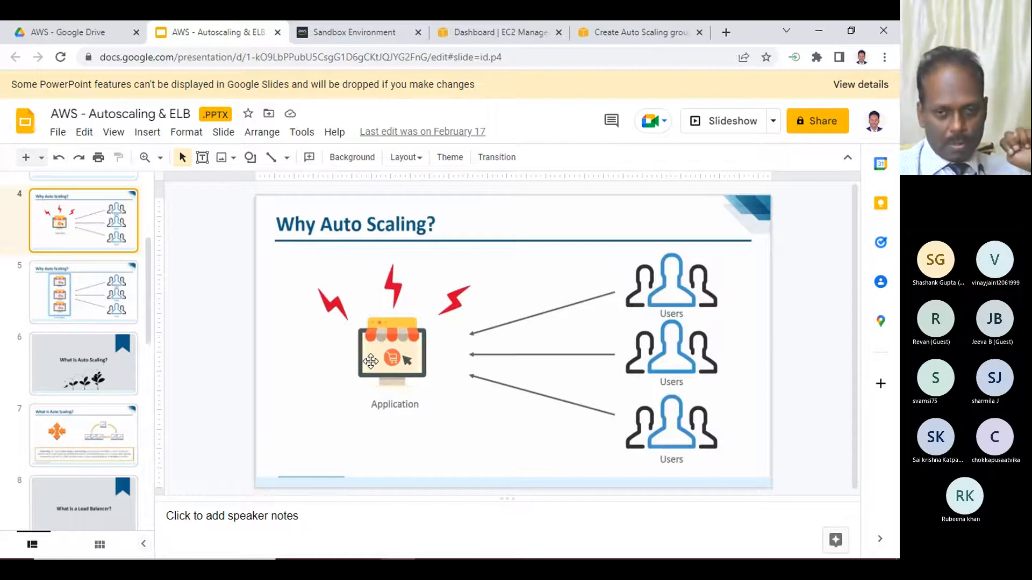
click(80, 277)
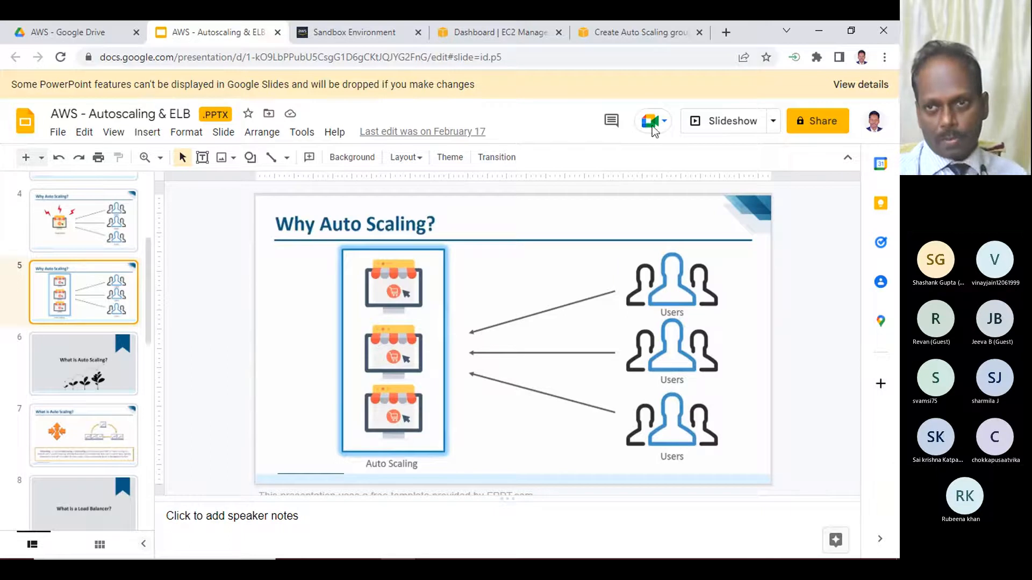
click(620, 33)
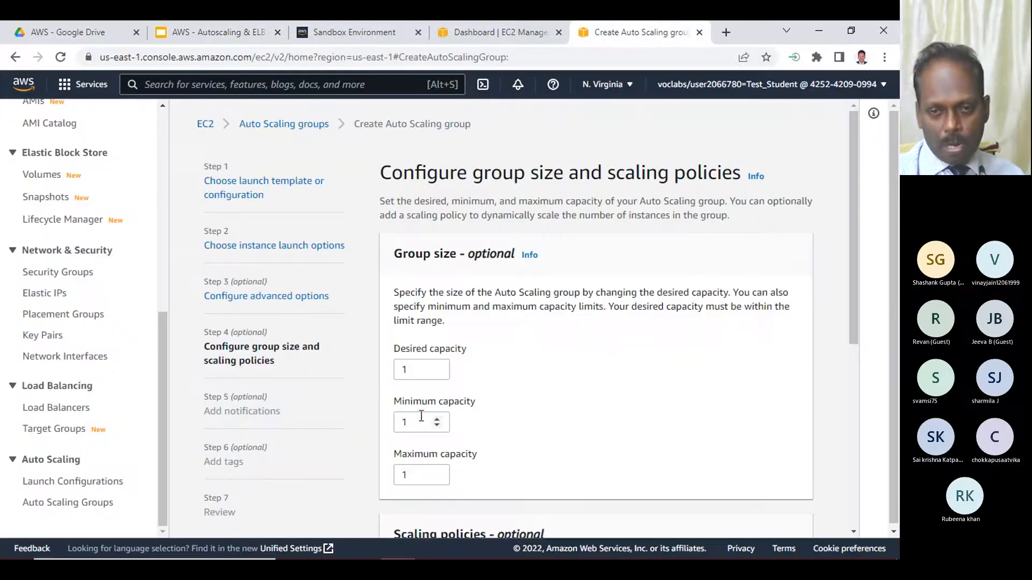
- Set the group's maximum capacity to 4, keeping the desired and minimum capacity at 1
double_click(400, 422)
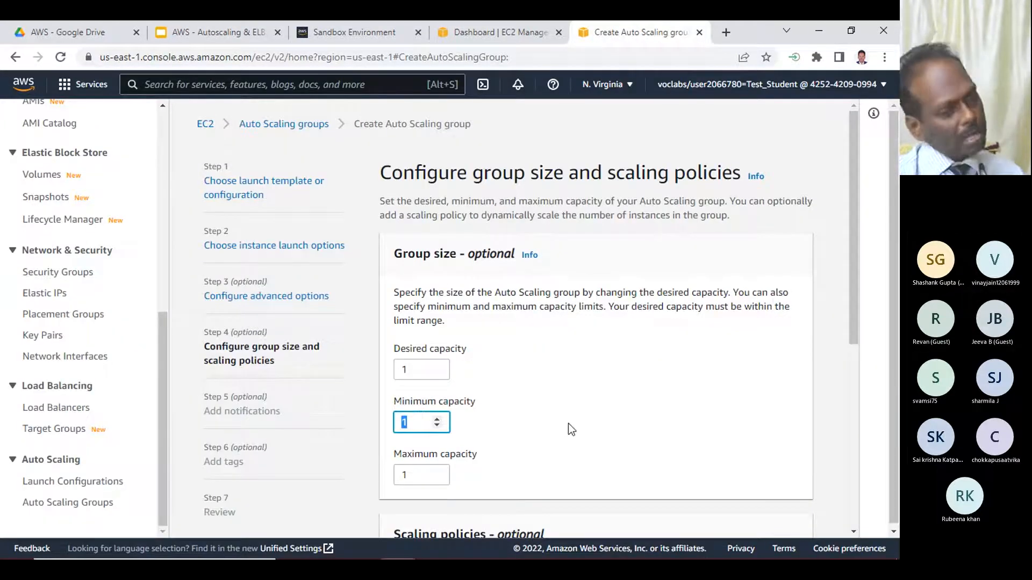
double_click(404, 475)
text(4)
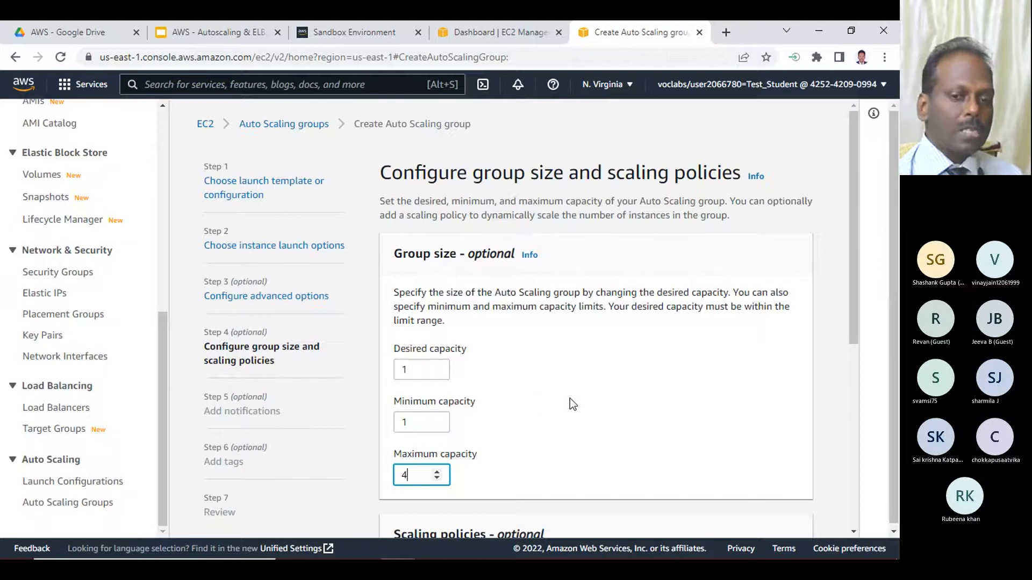
- Enable a target tracking scaling policy on Average CPU utilization with a target value of 40
scroll(570, 398, down, 4)
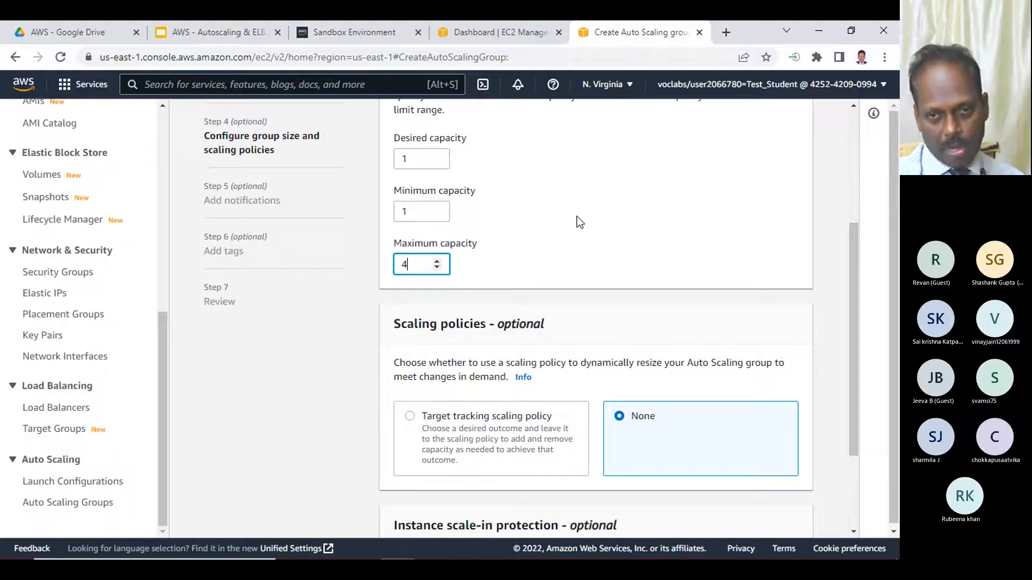
scroll(578, 219, down, 2)
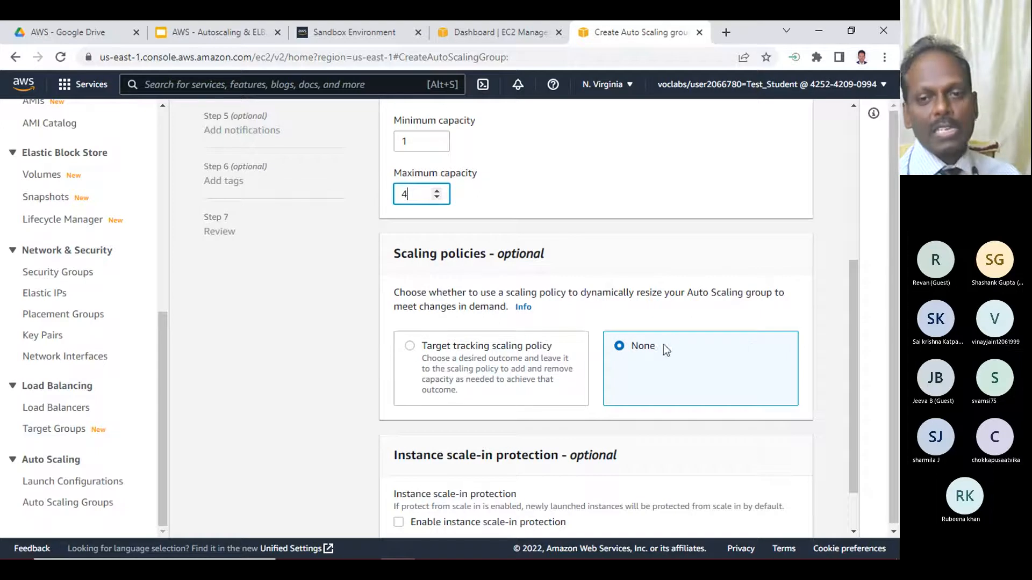
click(409, 347)
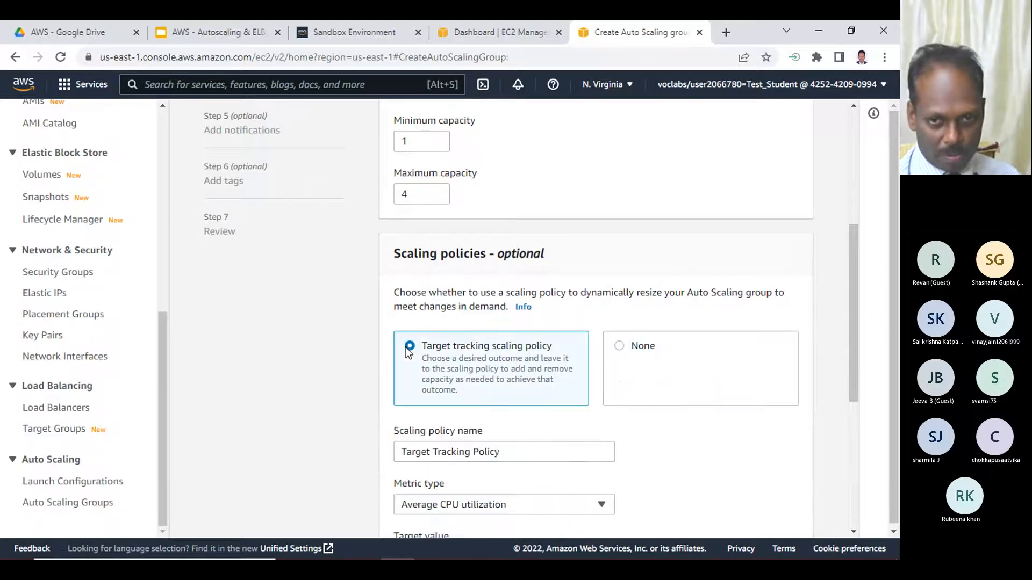
scroll(504, 367, down, 4)
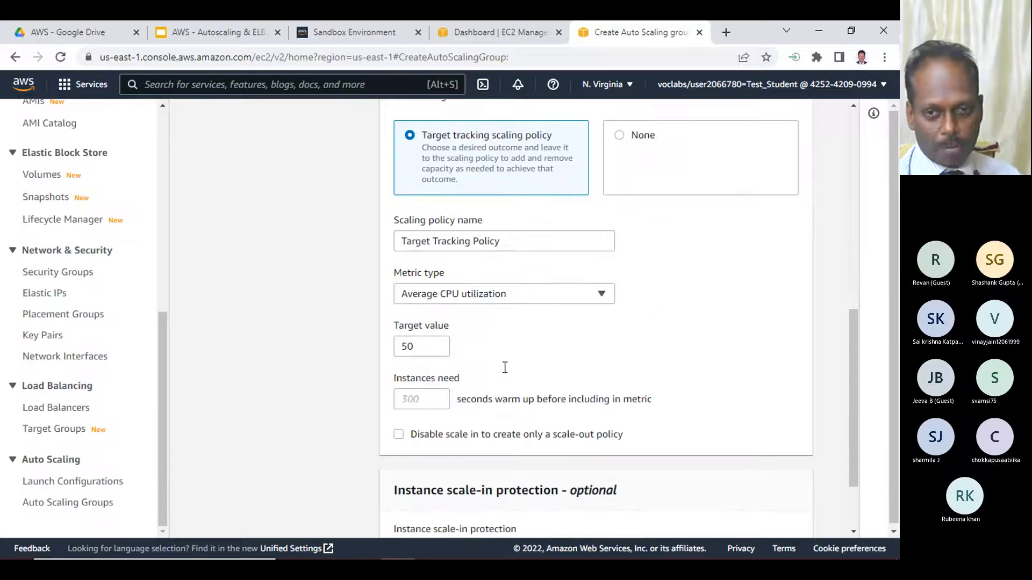
click(455, 294)
click(456, 293)
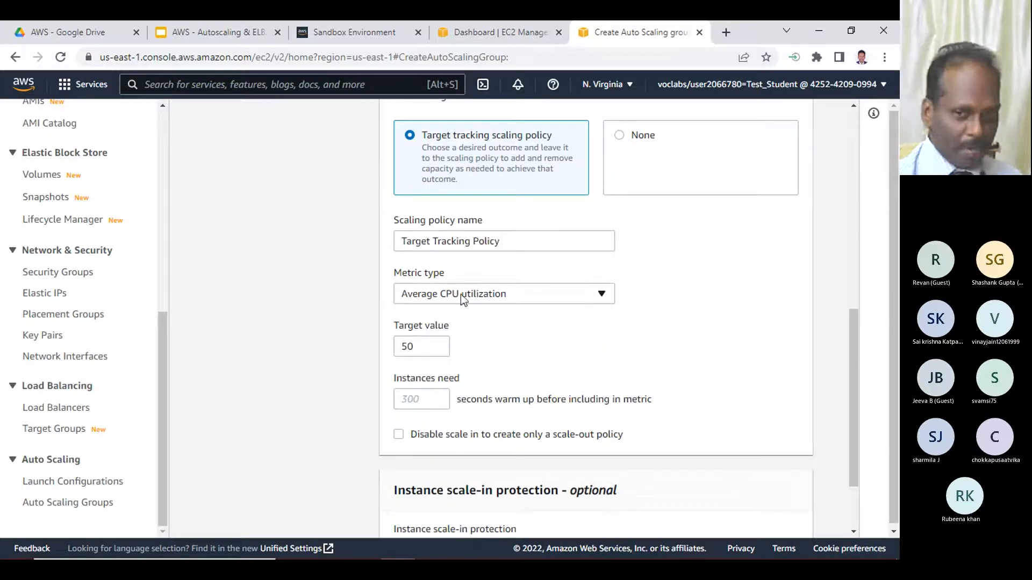
drag(422, 346, 382, 350)
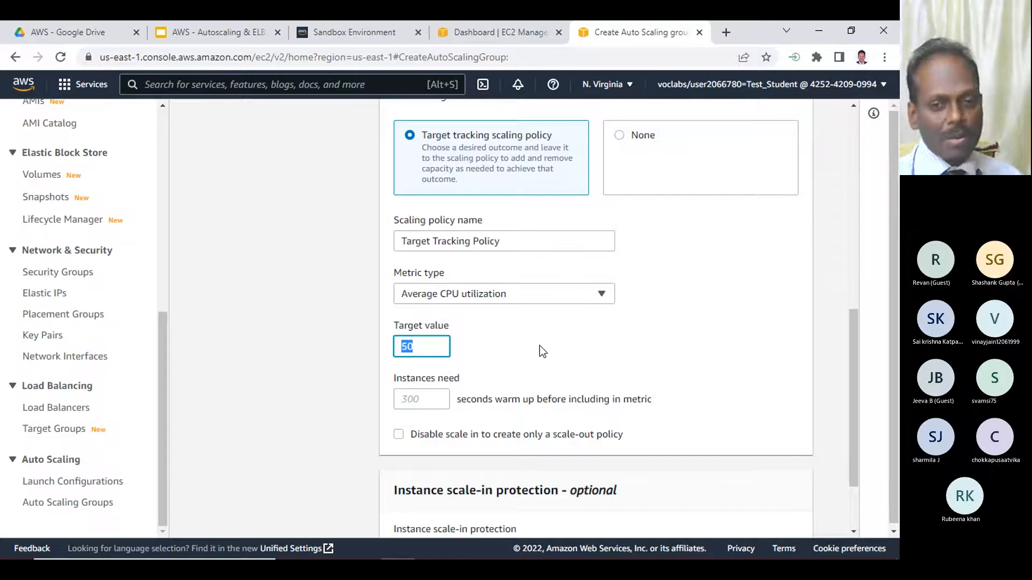
text(40)
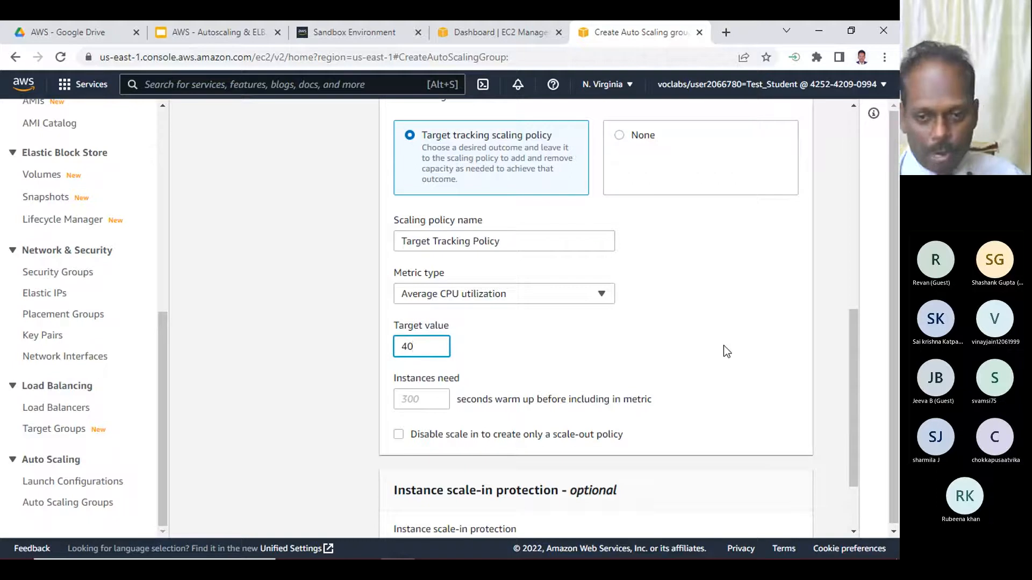
- Set the scaling policy's instance warm-up time to 120 seconds
scroll(538, 360, down, 2)
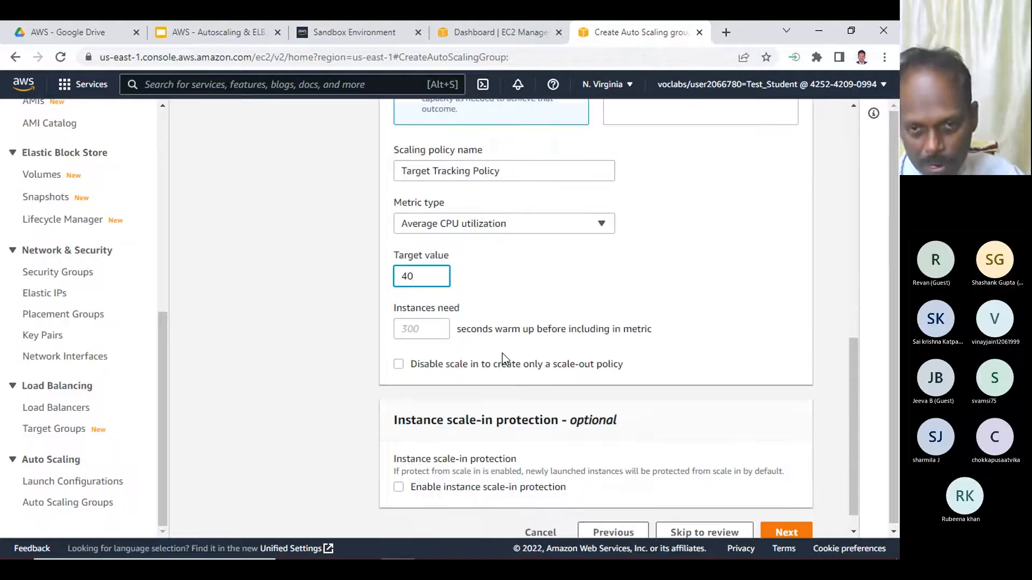
click(430, 329)
text(120)
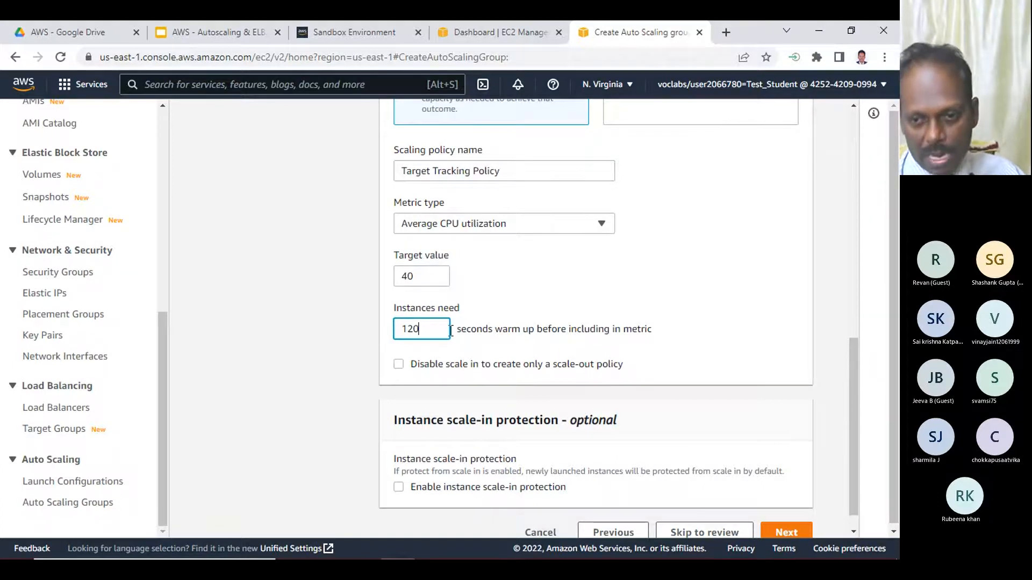
scroll(451, 330, up, 1)
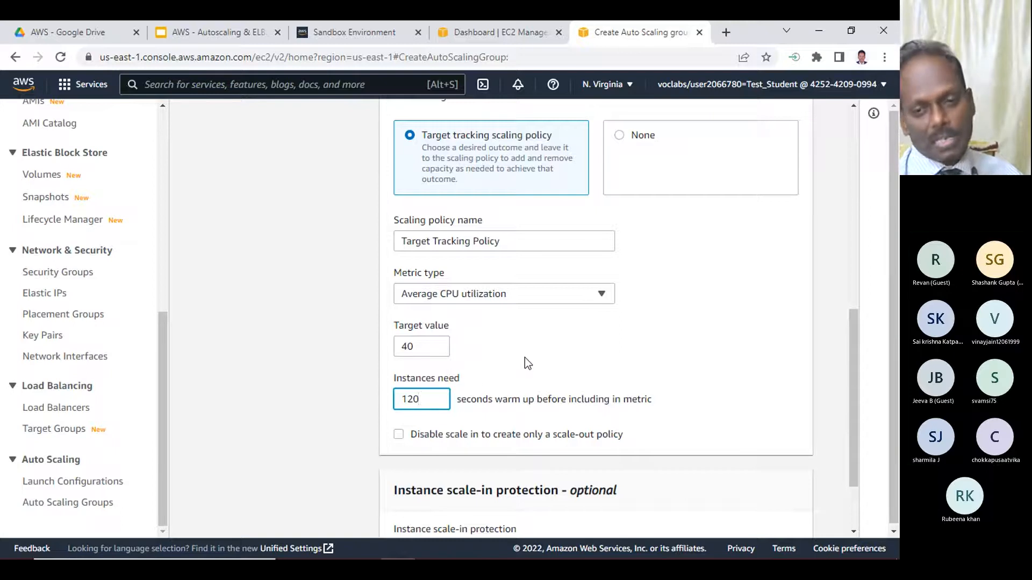
- Set the scaling policy's instance warm-up time to 180 seconds, keeping Average CPU utilization as the metric type
drag(438, 399, 388, 396)
text(180)
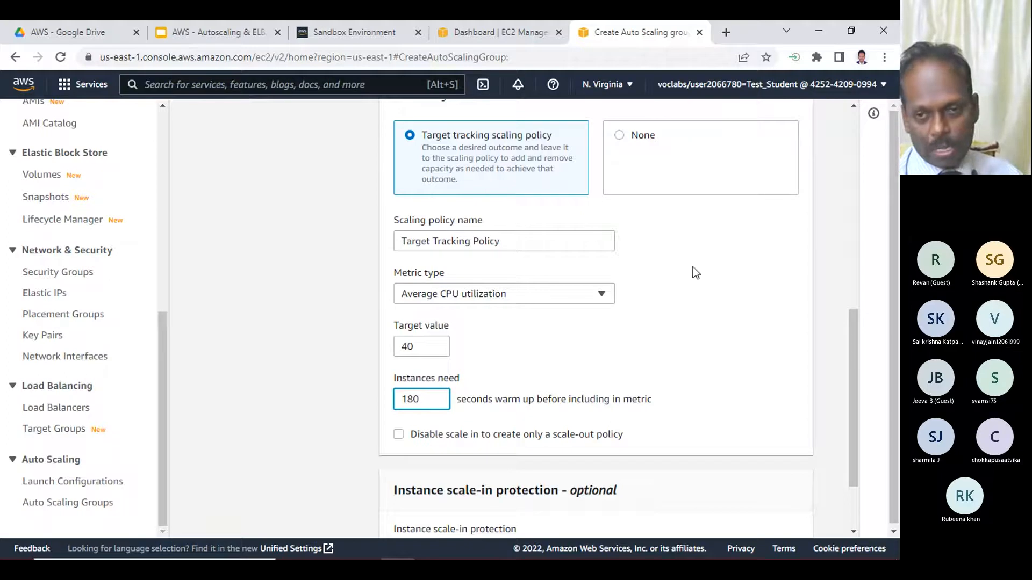
click(557, 299)
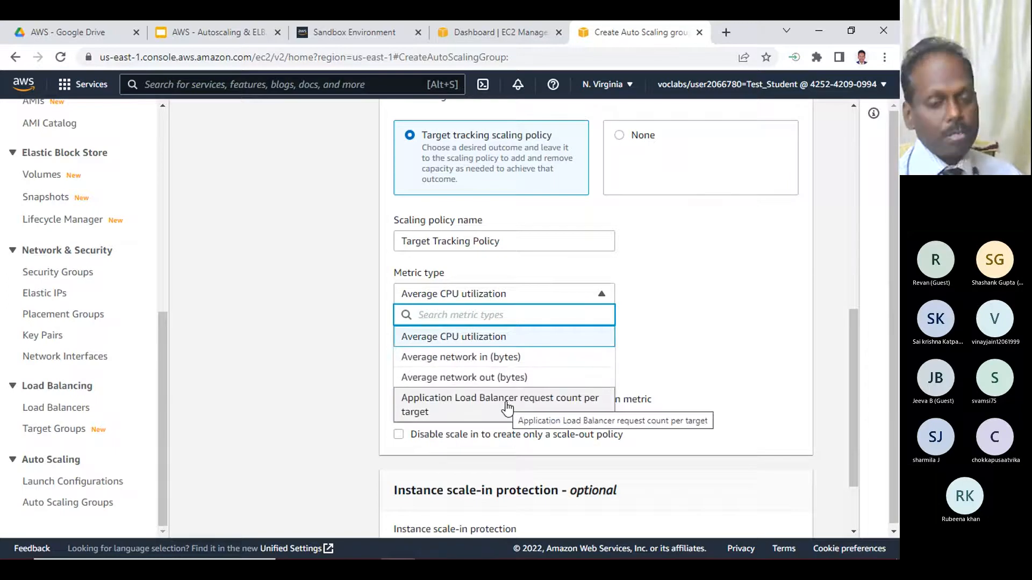
click(478, 336)
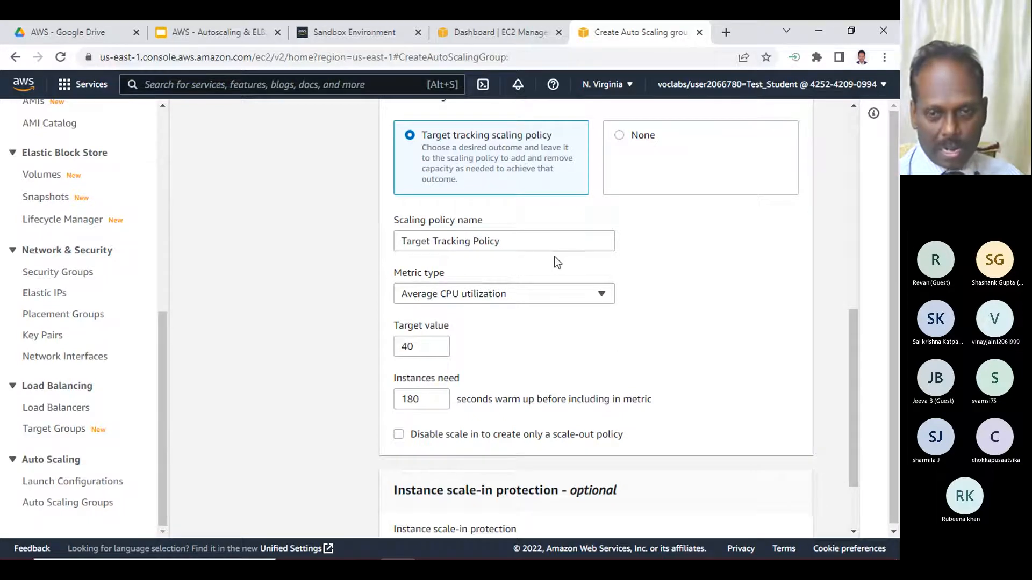
- Examine the group's capacity limits, target tracking policy settings and scale-in protection option
scroll(511, 214, up, 5)
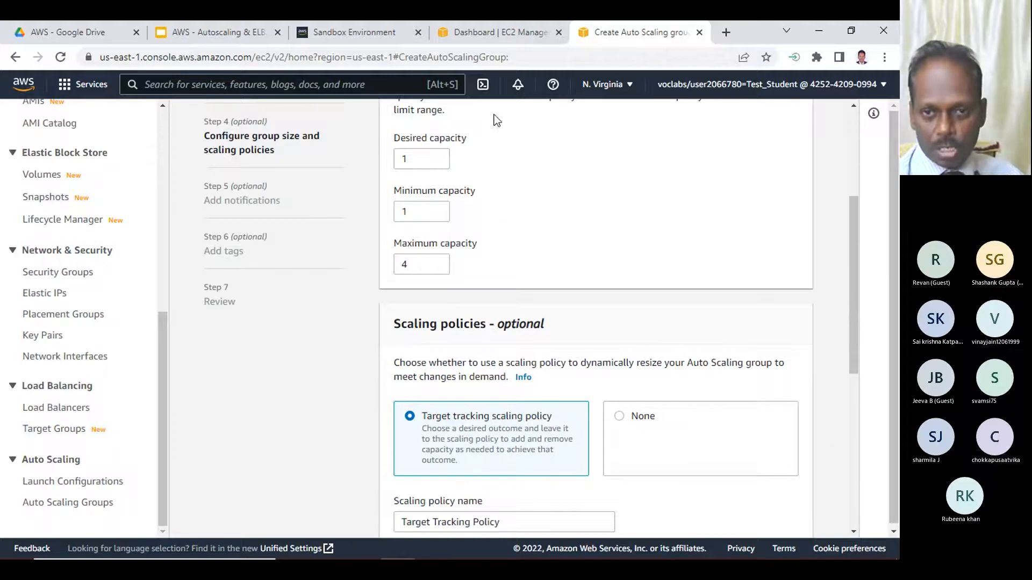
scroll(629, 329, down, 3)
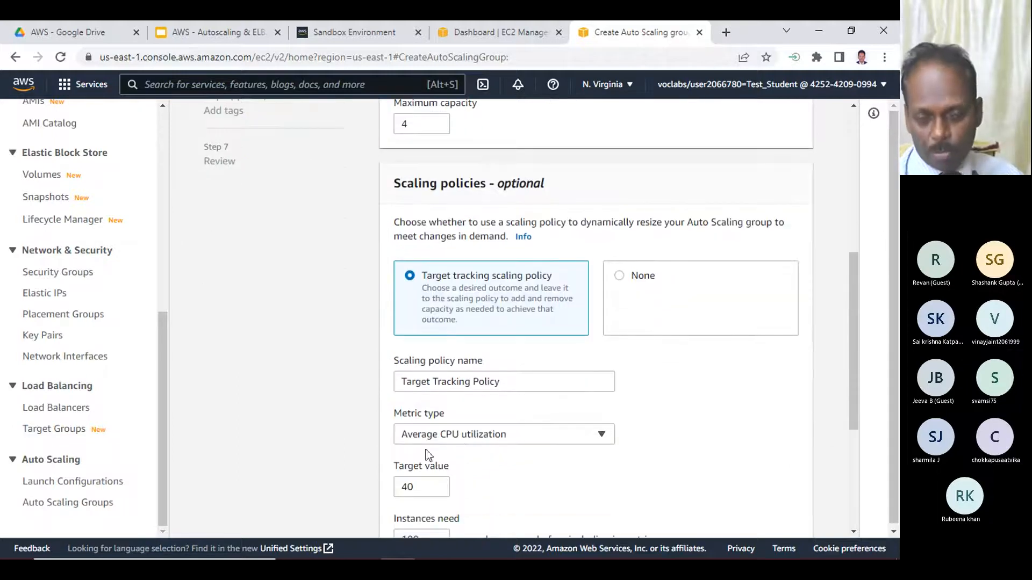
scroll(449, 457, down, 1)
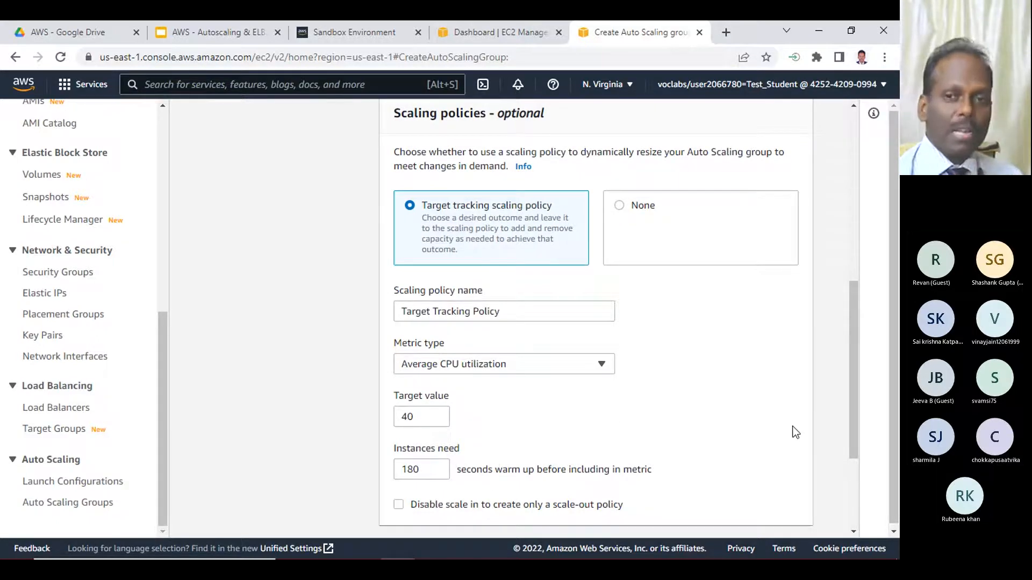
scroll(795, 430, up, 5)
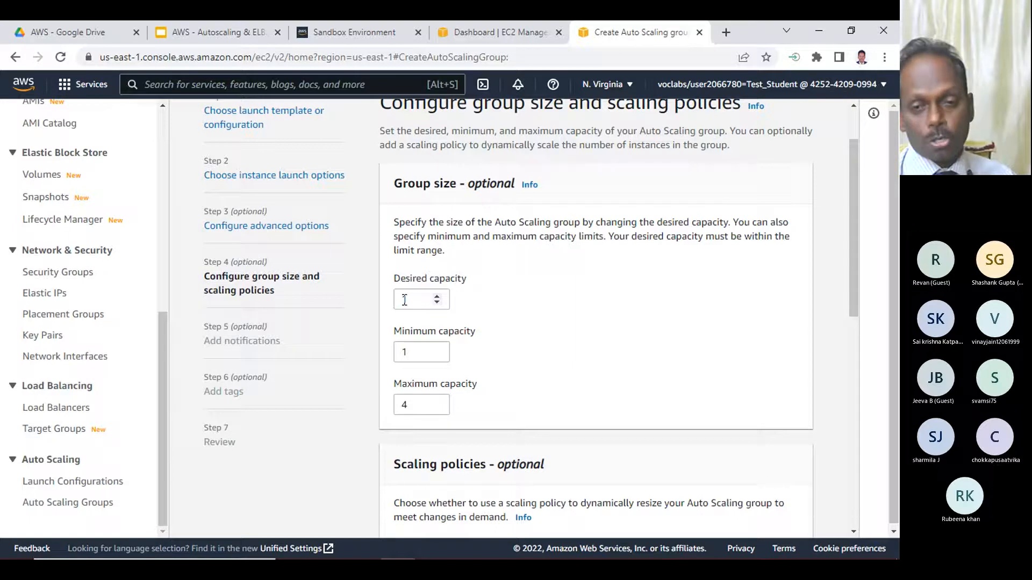
scroll(570, 380, down, 8)
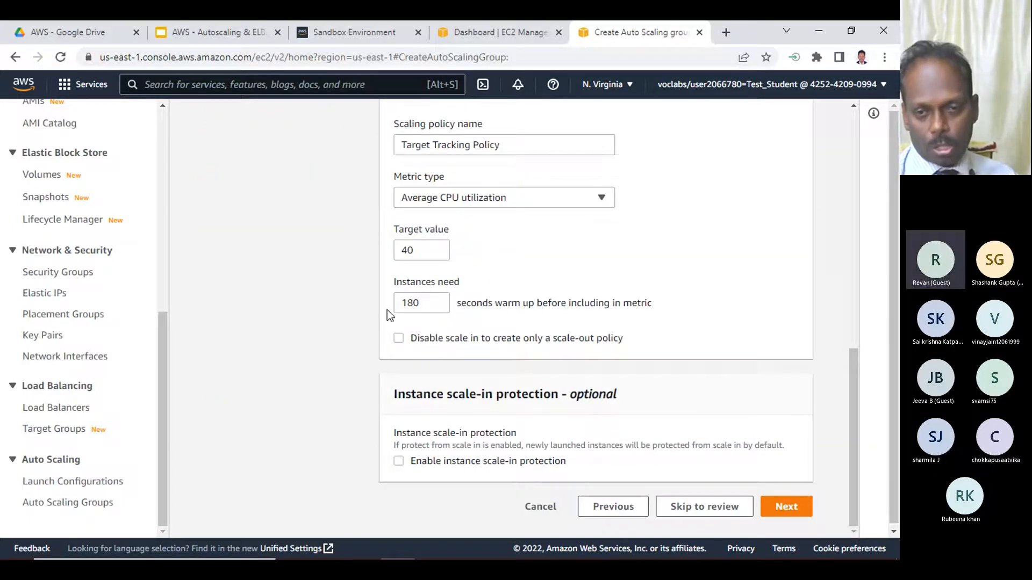
scroll(586, 339, up, 4)
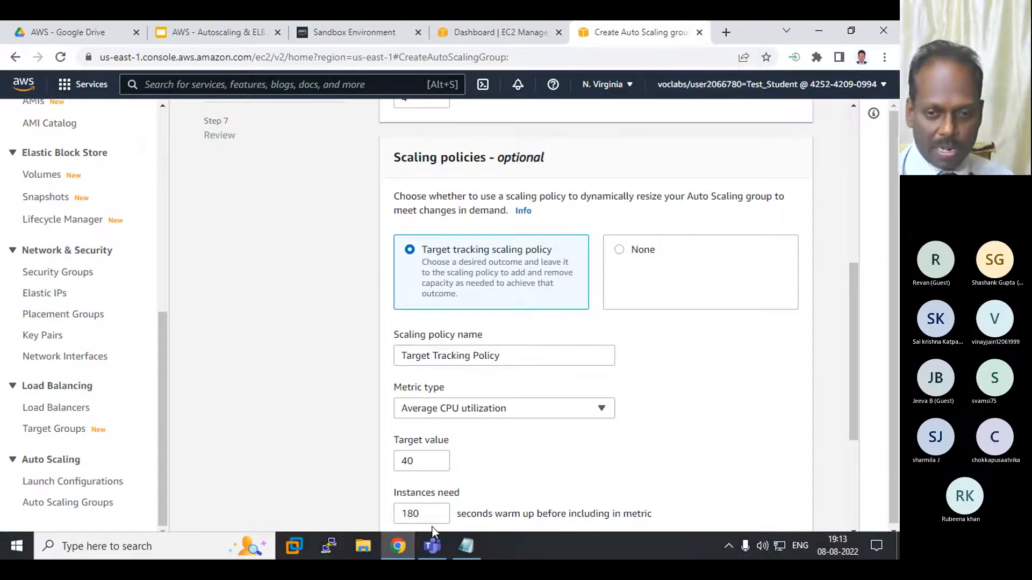
click(465, 546)
drag(241, 399, 536, 400)
click(303, 205)
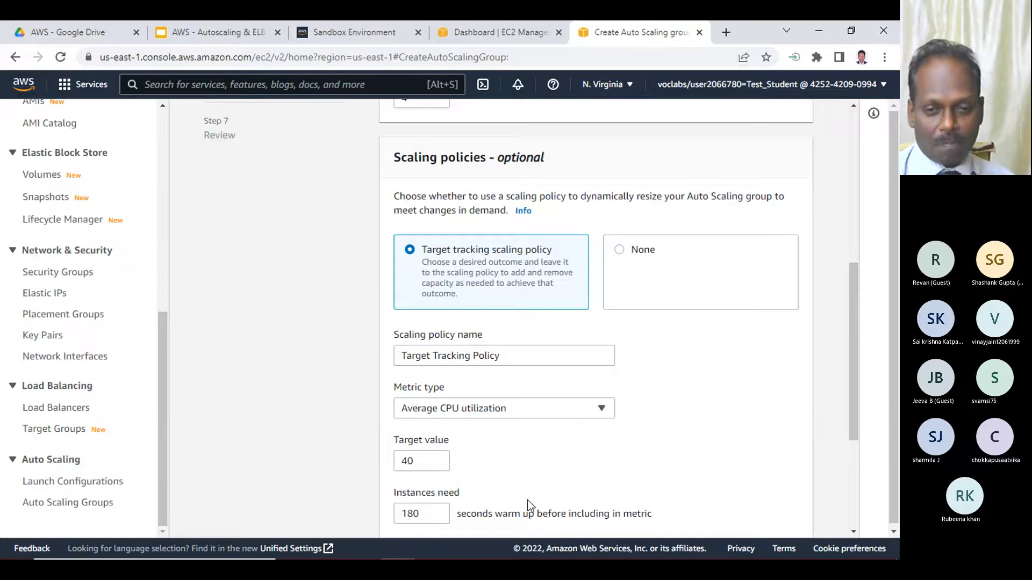
scroll(525, 510, down, 3)
scroll(501, 391, down, 2)
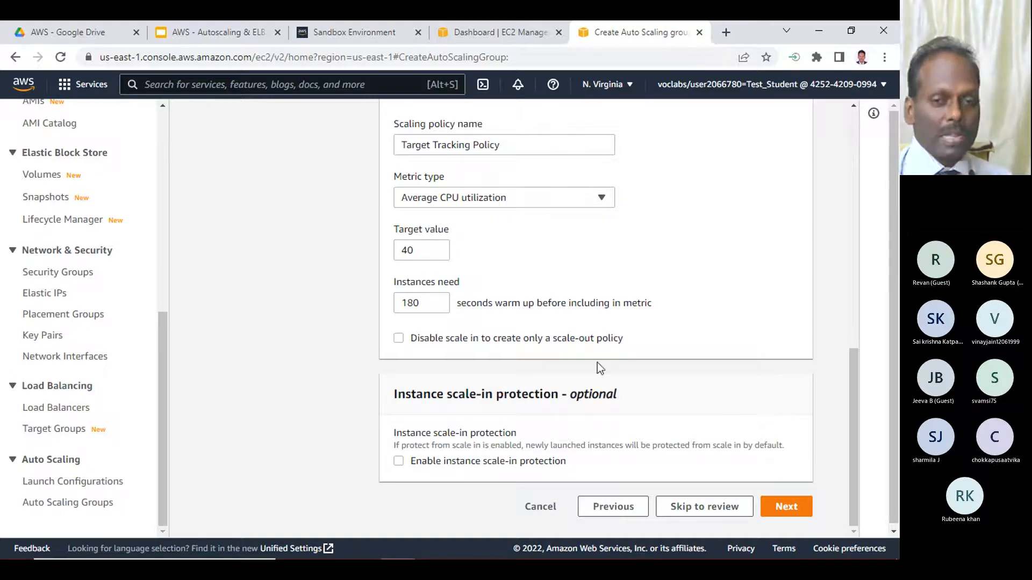
- Accept the group size and scaling policy settings and proceed to the tags step without adding a notification
click(788, 507)
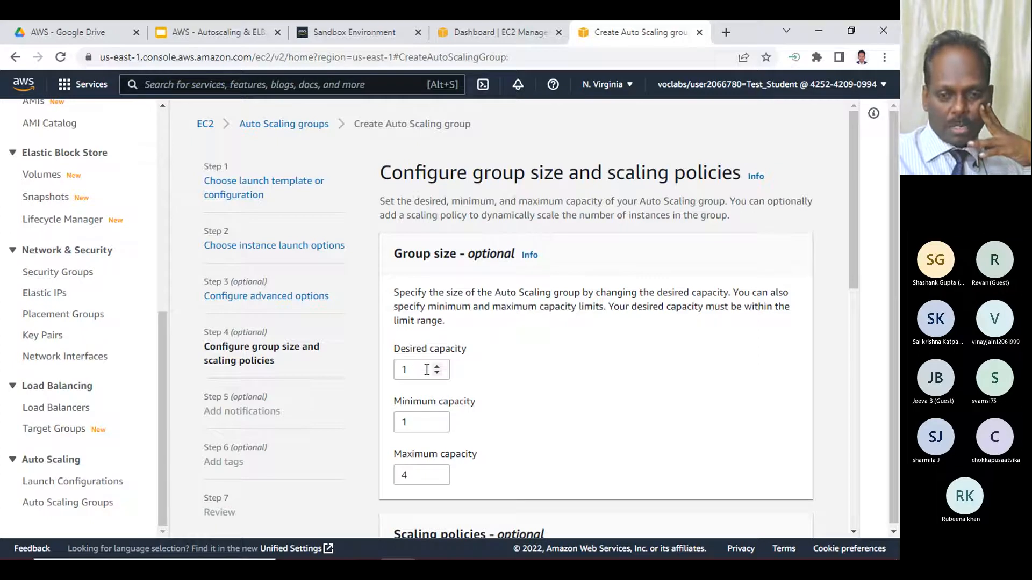
scroll(541, 421, down, 13)
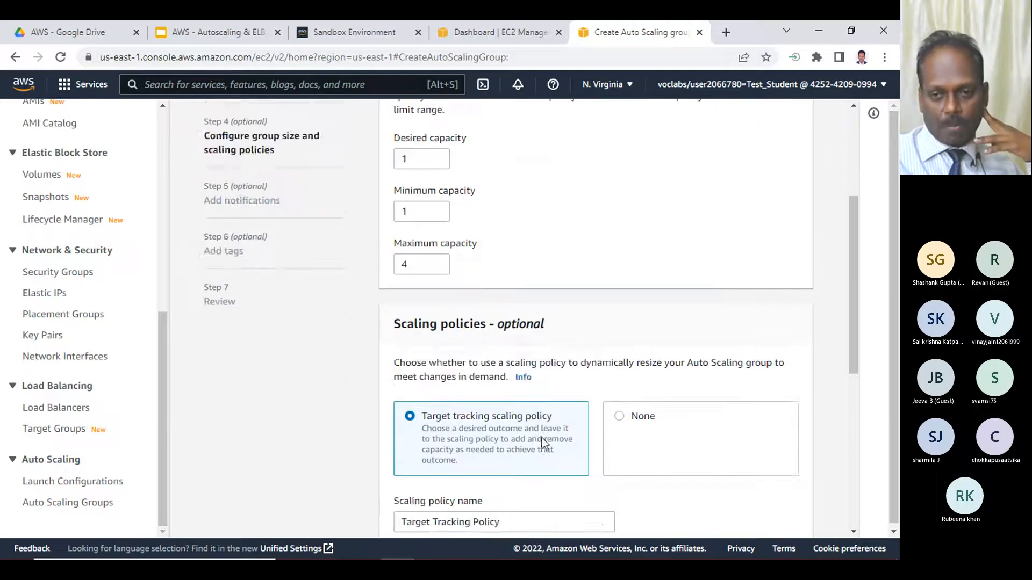
click(787, 506)
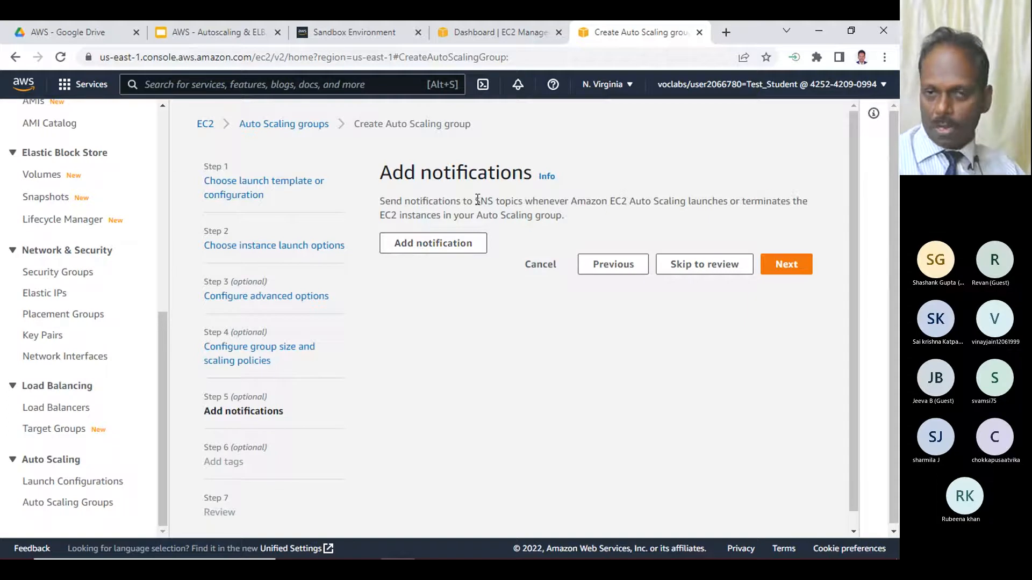
drag(477, 200, 502, 199)
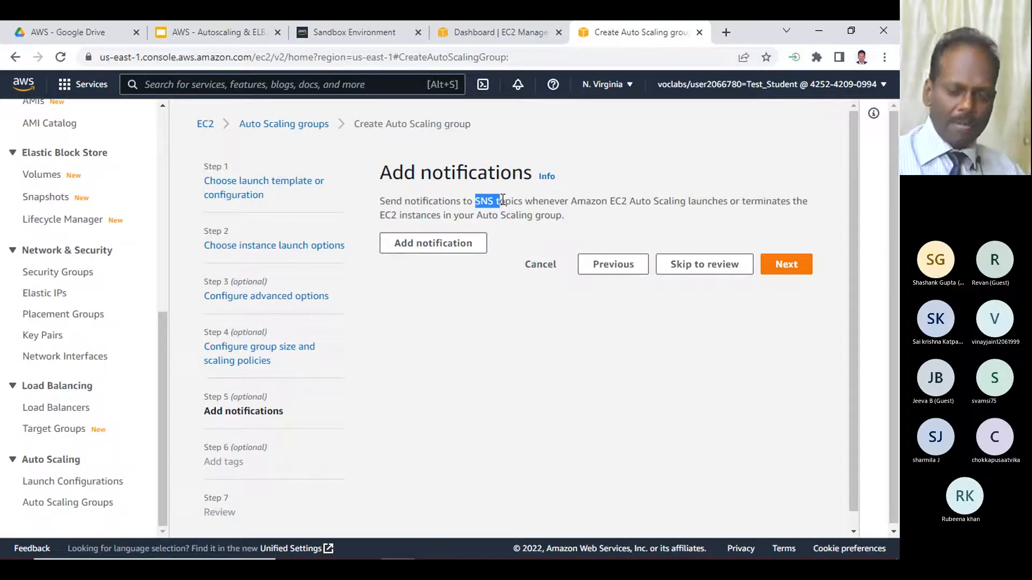
click(788, 265)
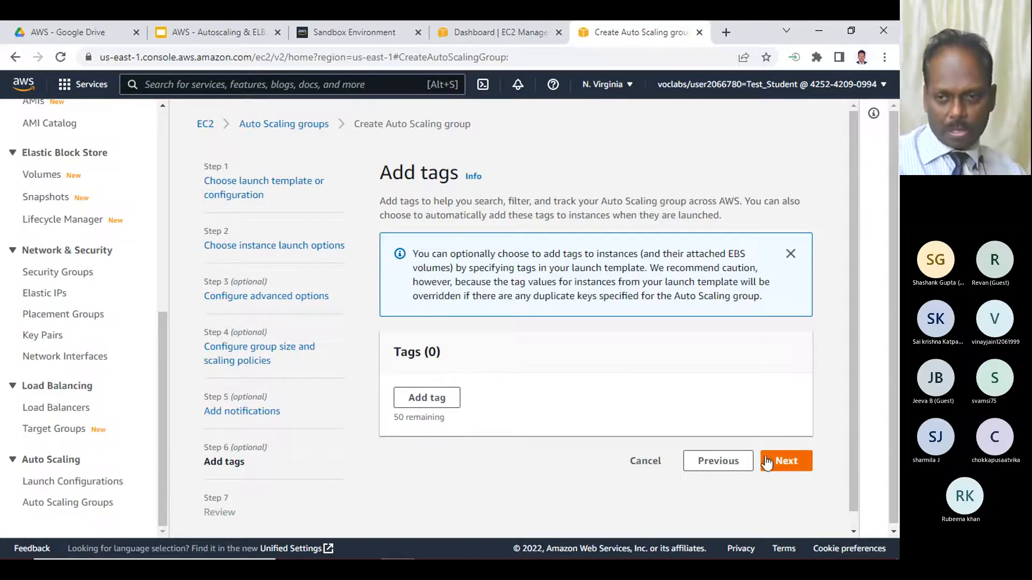
- Add a tag with key Name and value AutoScaling Instance, and continue to the review step
click(421, 396)
click(416, 414)
text(Name)
key(Tab)
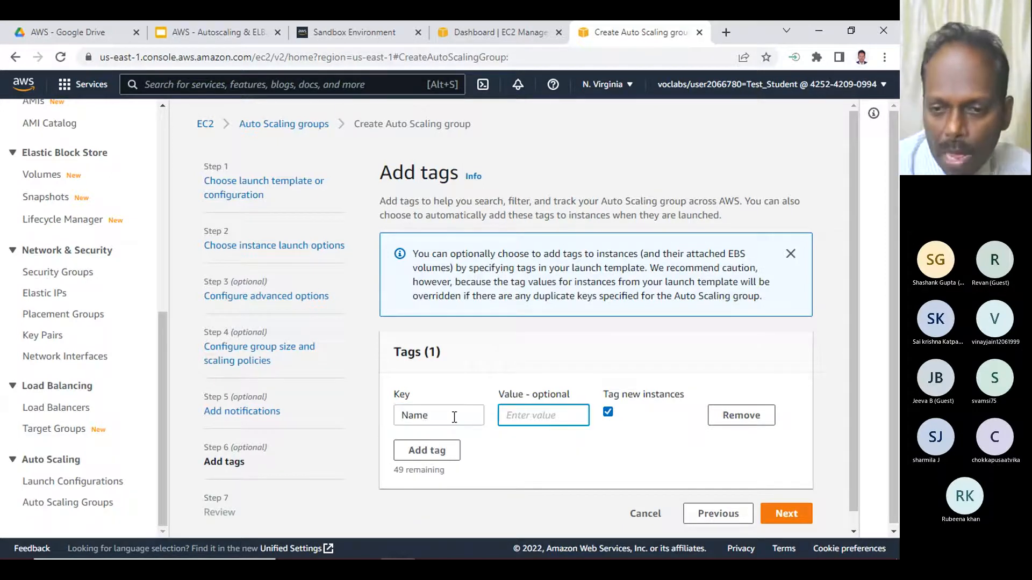
text(Aus)
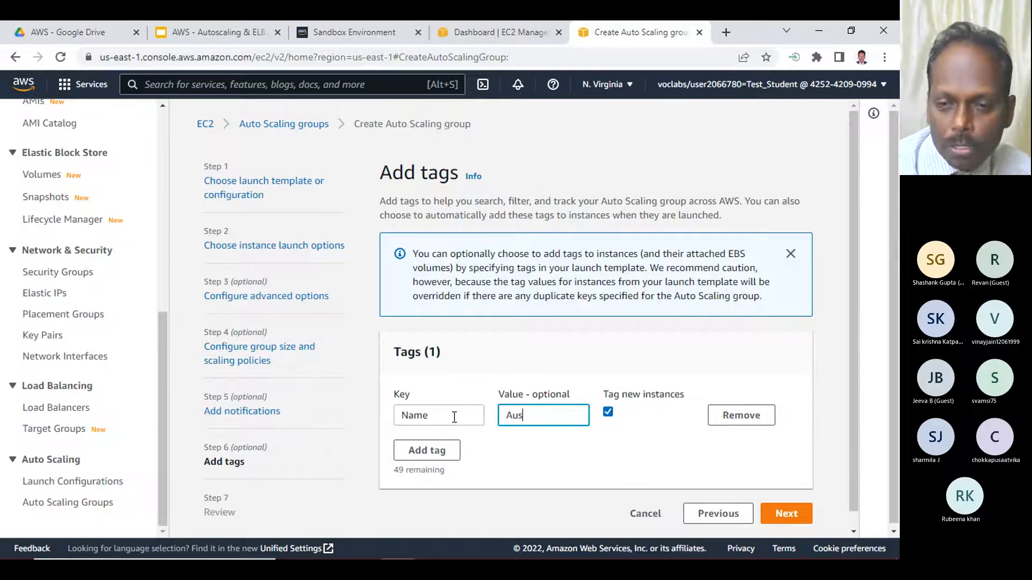
key(BackSpace)
text(toSCal)
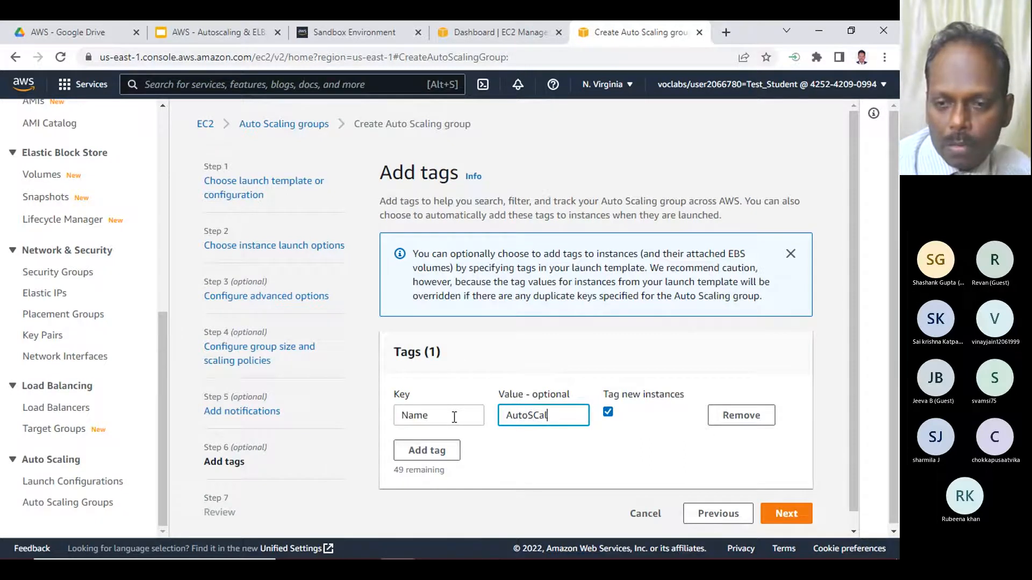
text(in)
key(BackSpace)
key(BackSpace)
key(BackSpace)
key(BackSpace)
key(BackSpace)
text(caling System)
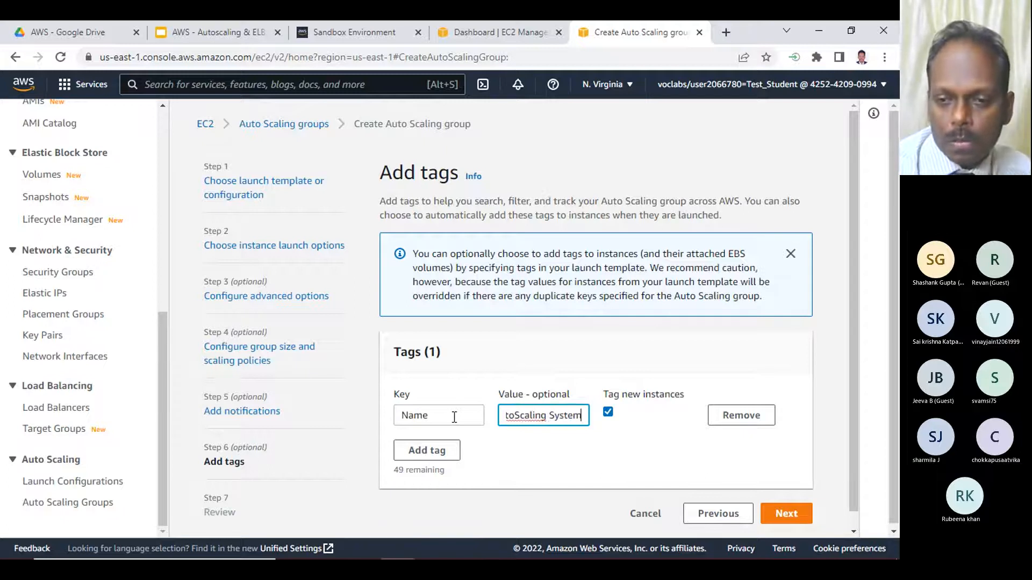
key(Home)
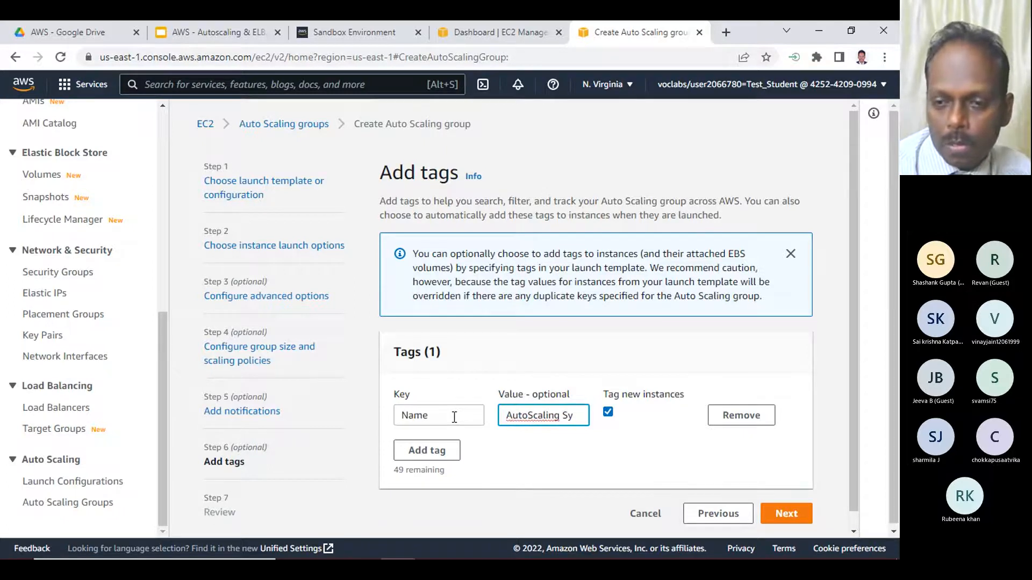
key(BackSpace)
text(Instance)
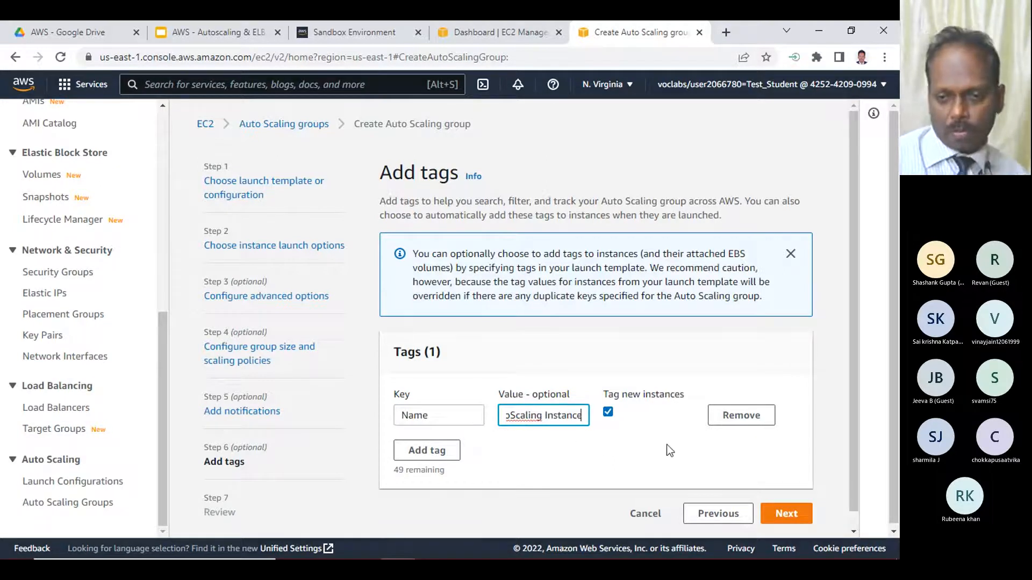
click(790, 513)
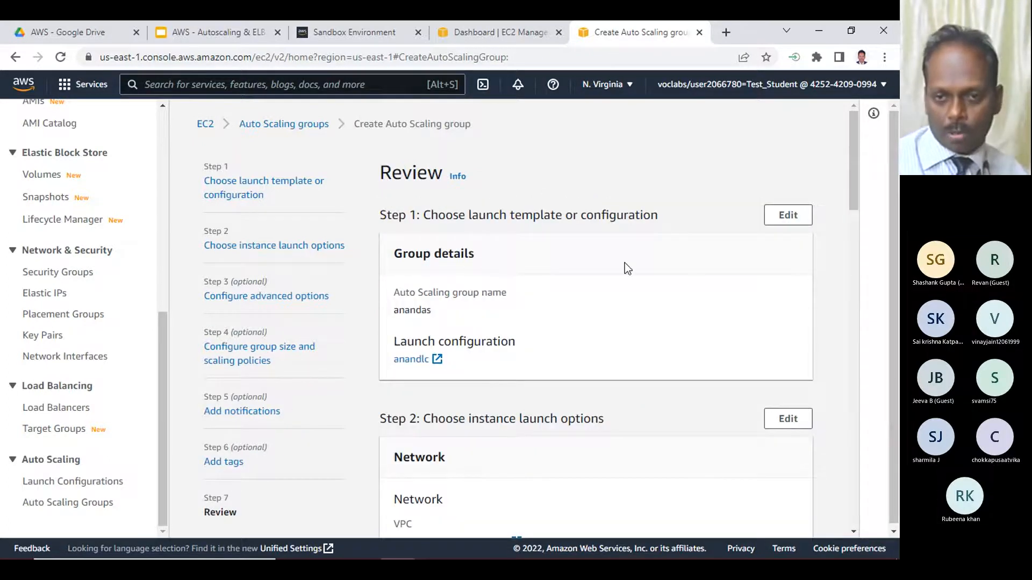
- Review the group's launch configuration, network subnets, health checks, group size, scaling policy, notifications and tags
scroll(574, 287, down, 5)
scroll(572, 288, down, 1)
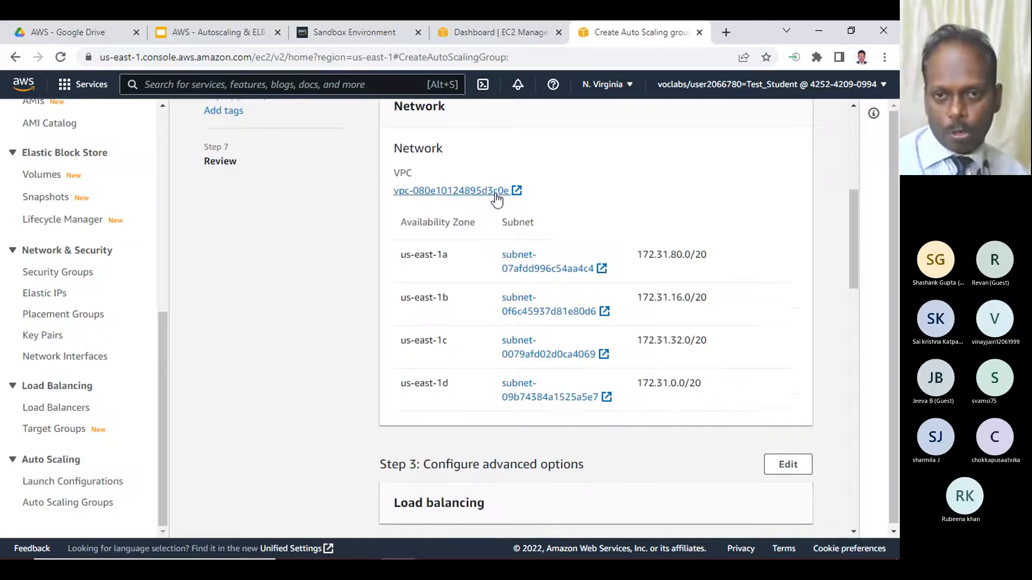
scroll(404, 205, up, 5)
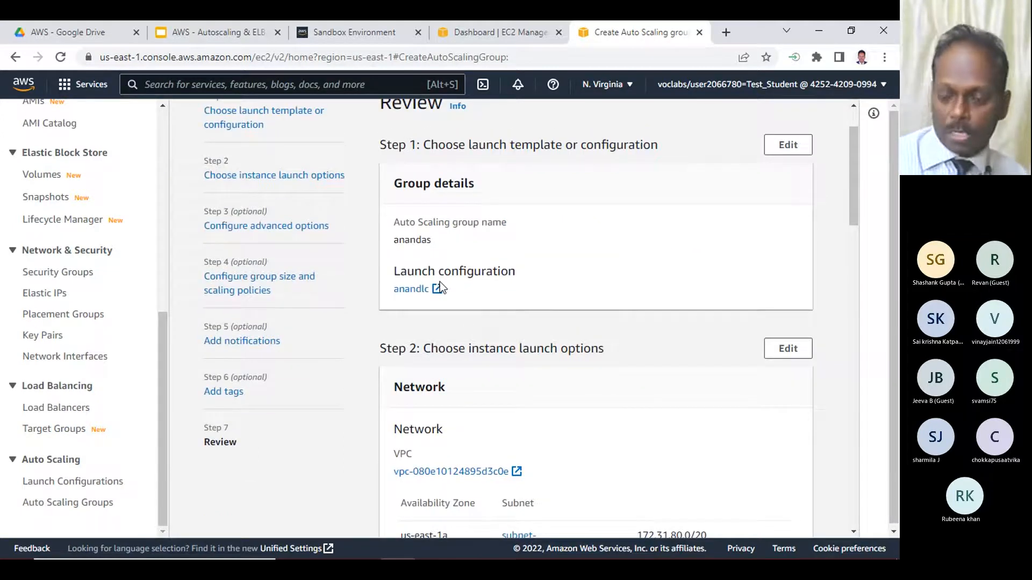
scroll(500, 266, down, 3)
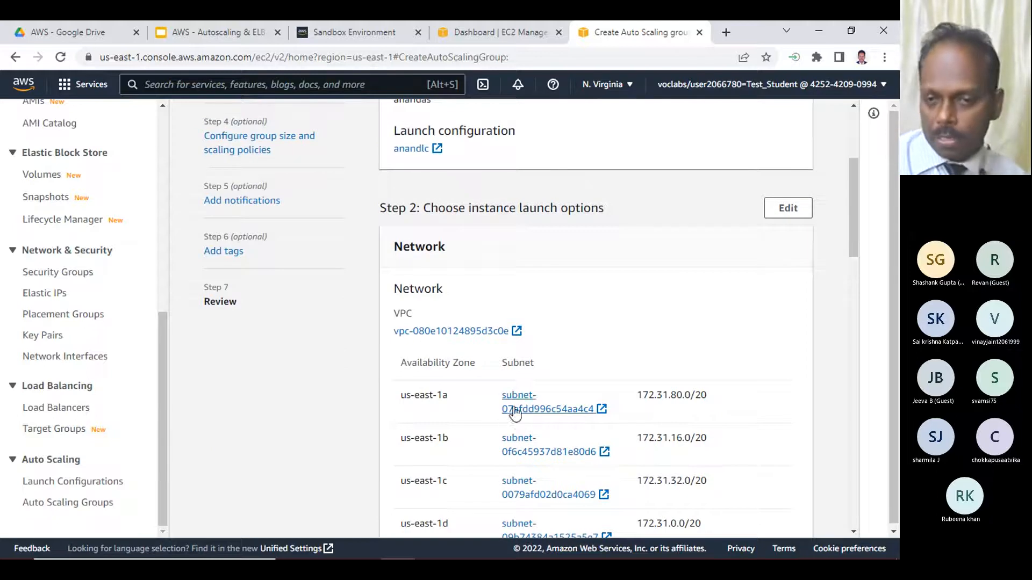
scroll(505, 414, down, 3)
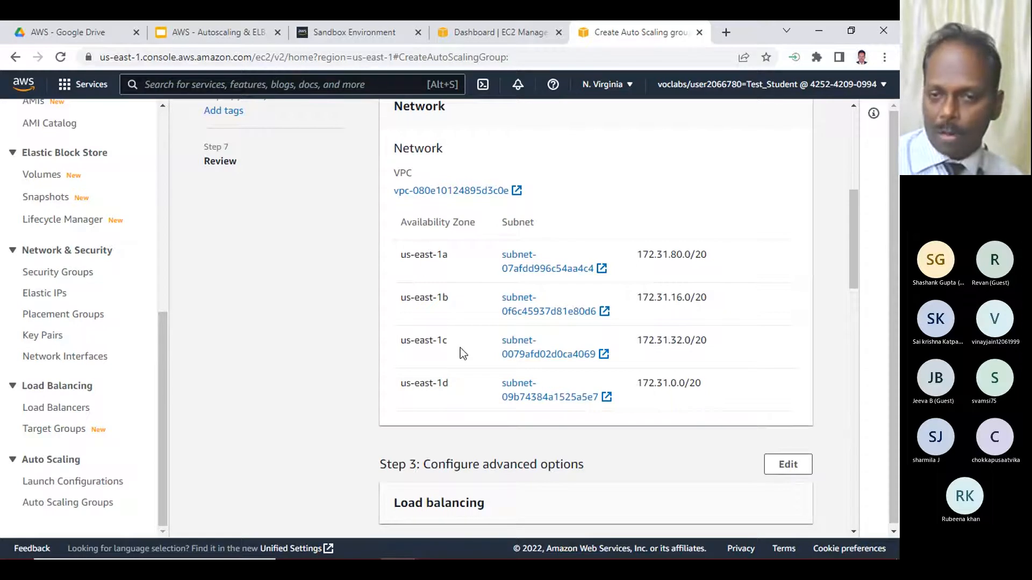
scroll(428, 279, down, 5)
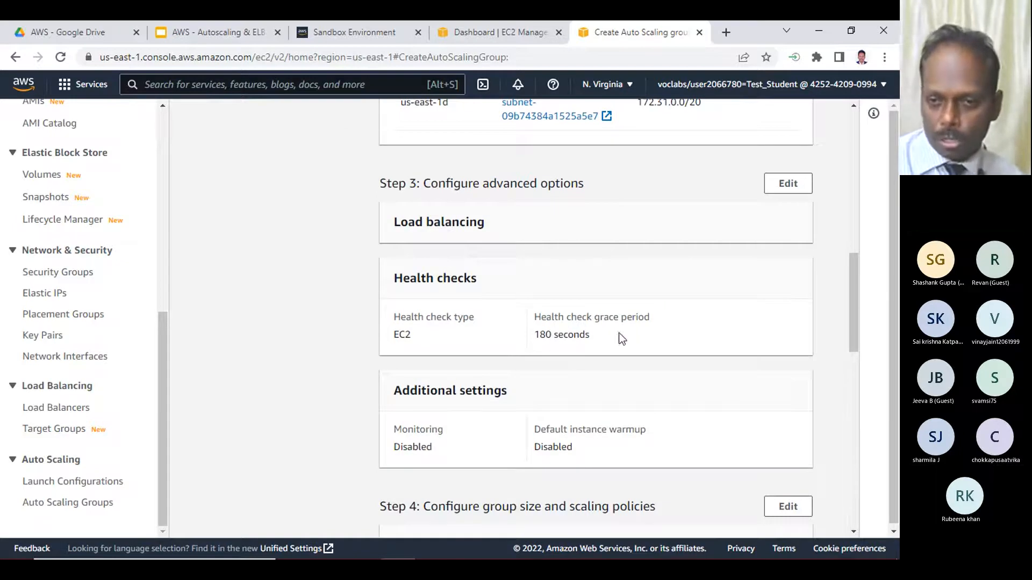
scroll(601, 331, down, 3)
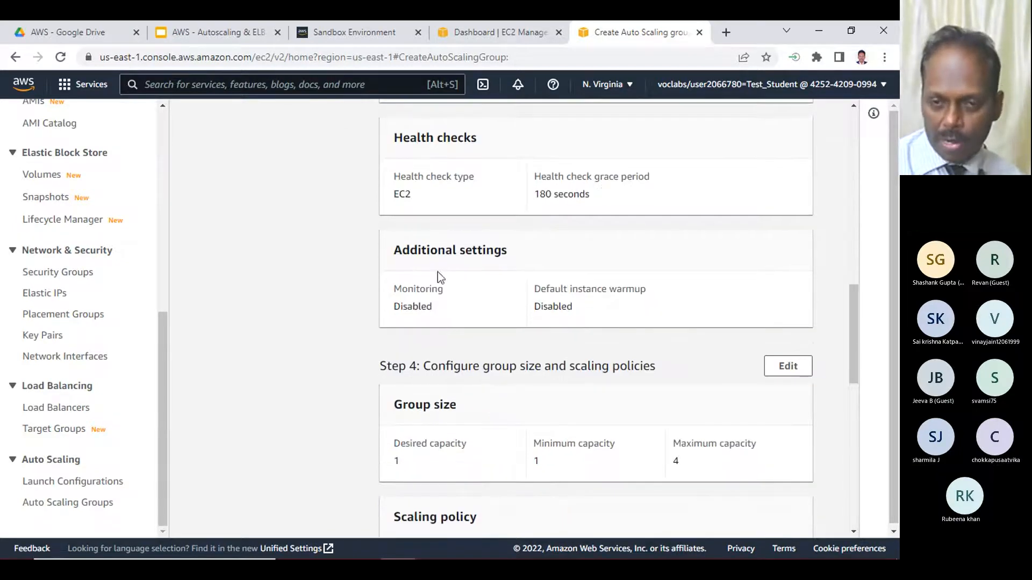
scroll(460, 328, down, 3)
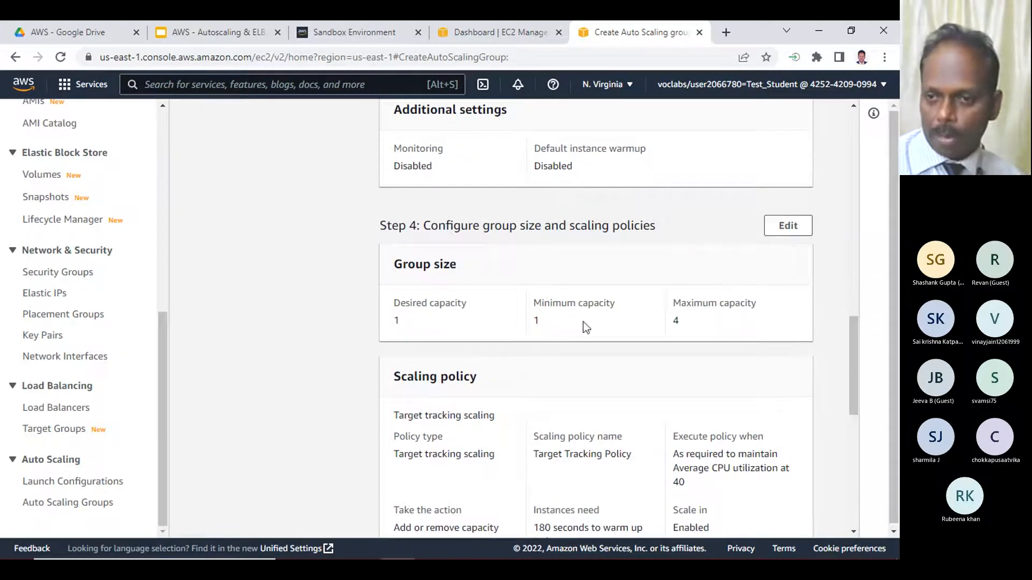
scroll(672, 323, down, 3)
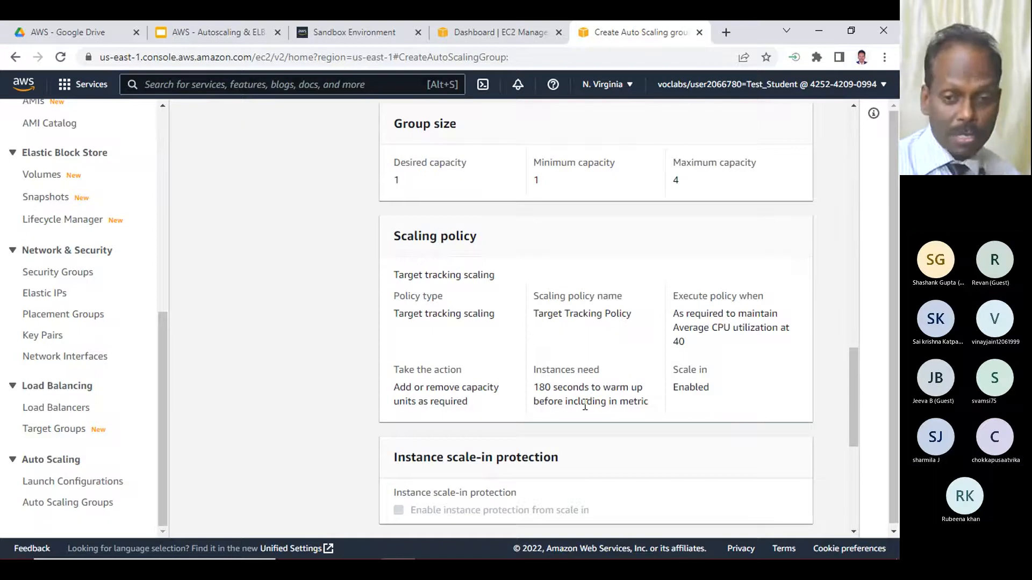
scroll(585, 406, down, 5)
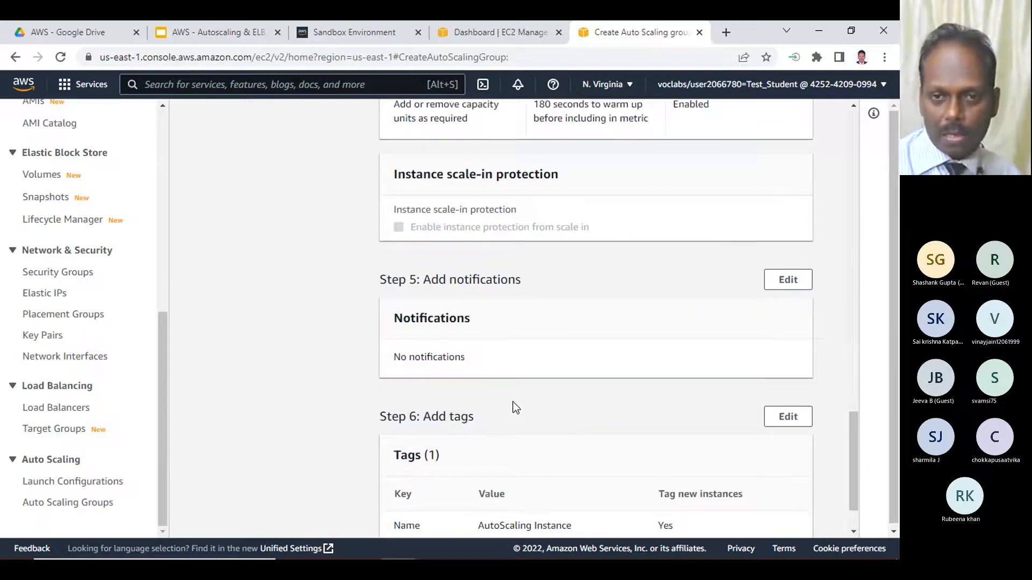
scroll(513, 402, down, 1)
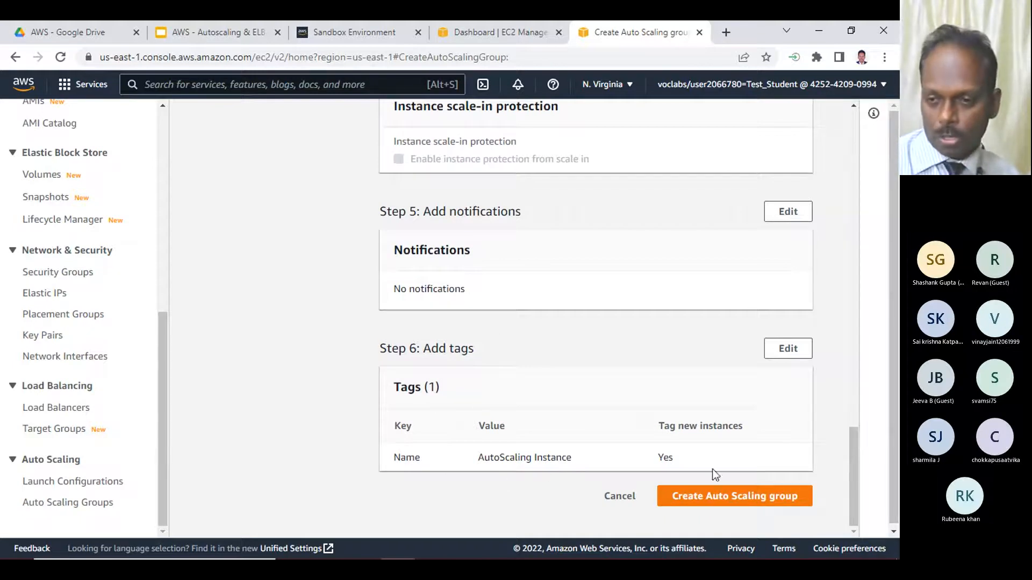
- Check the region's EC2 instances list with the running-state filter removed
click(456, 30)
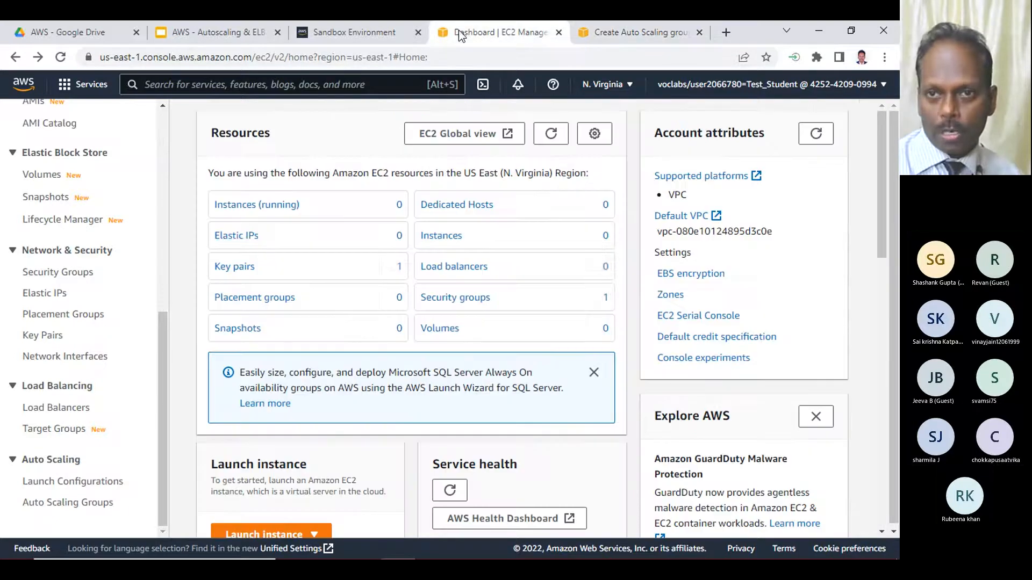
click(269, 208)
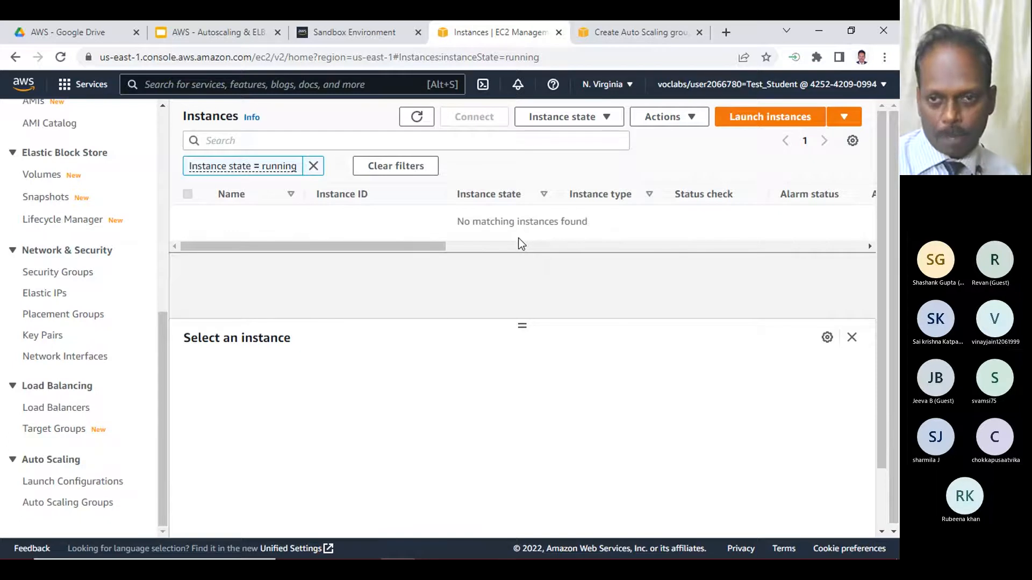
click(314, 166)
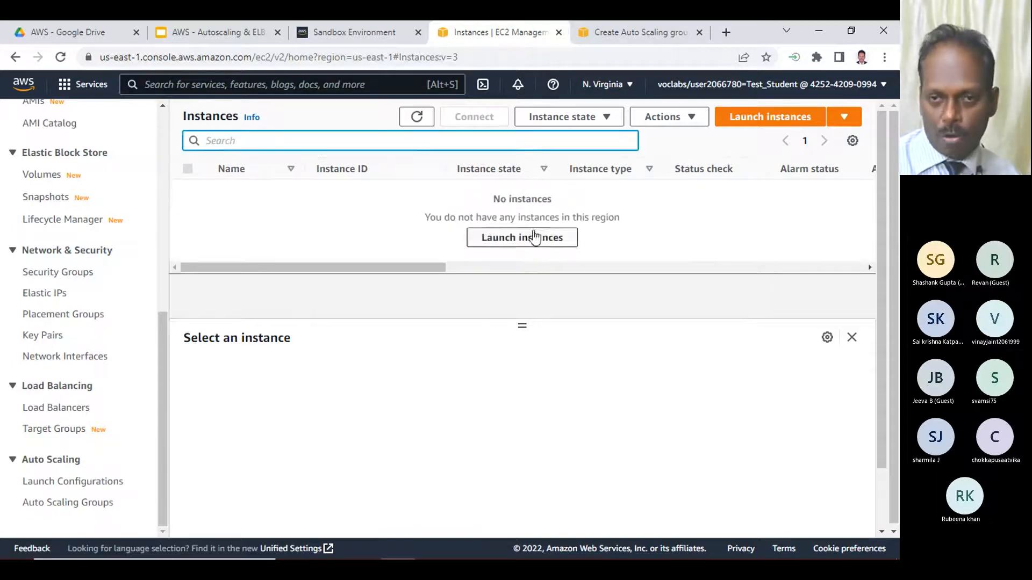
- Create the Auto Scaling group anandas from the review page, and refresh the groups list to check its instance count and desired capacity
click(634, 31)
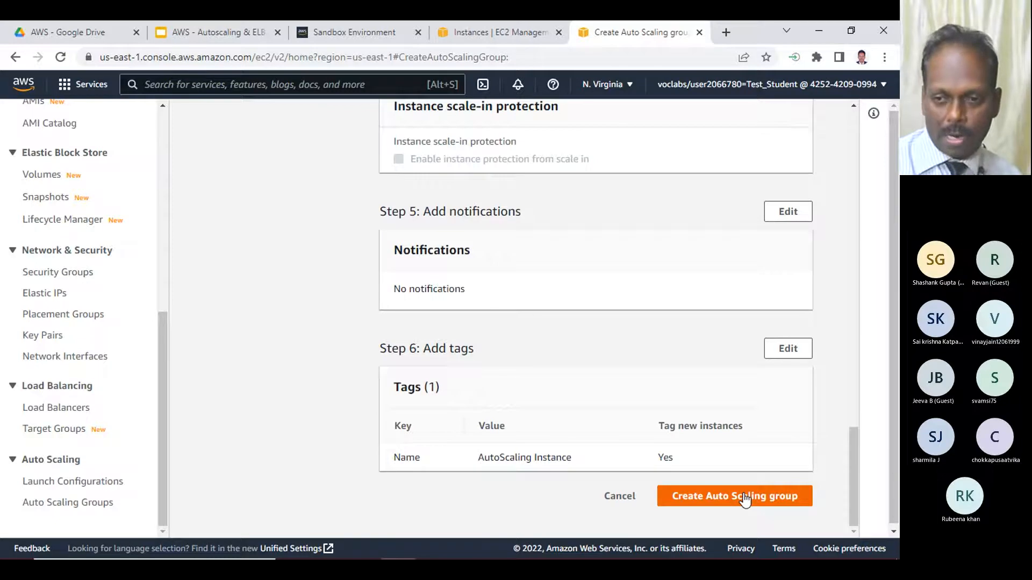
click(705, 500)
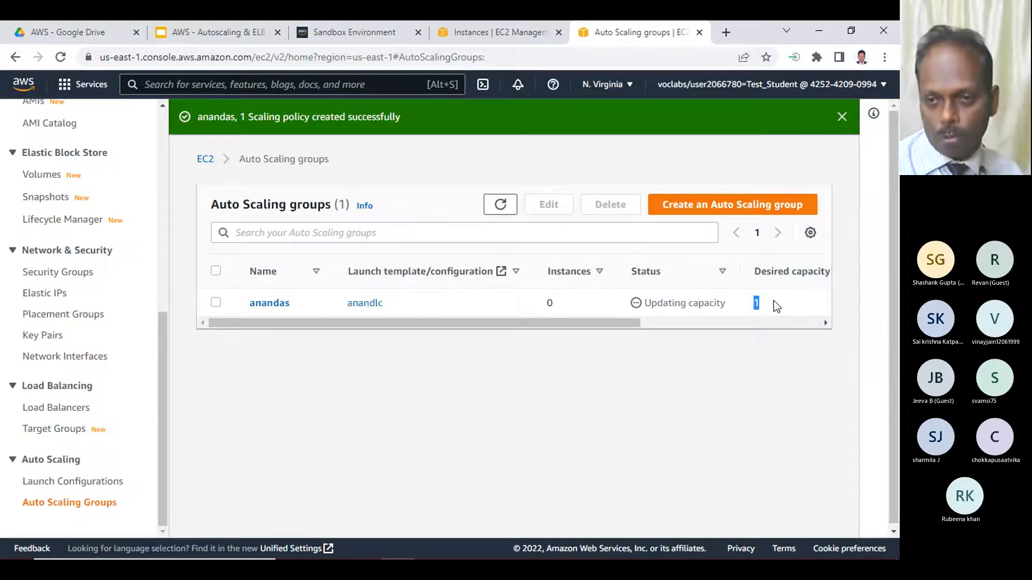
click(534, 302)
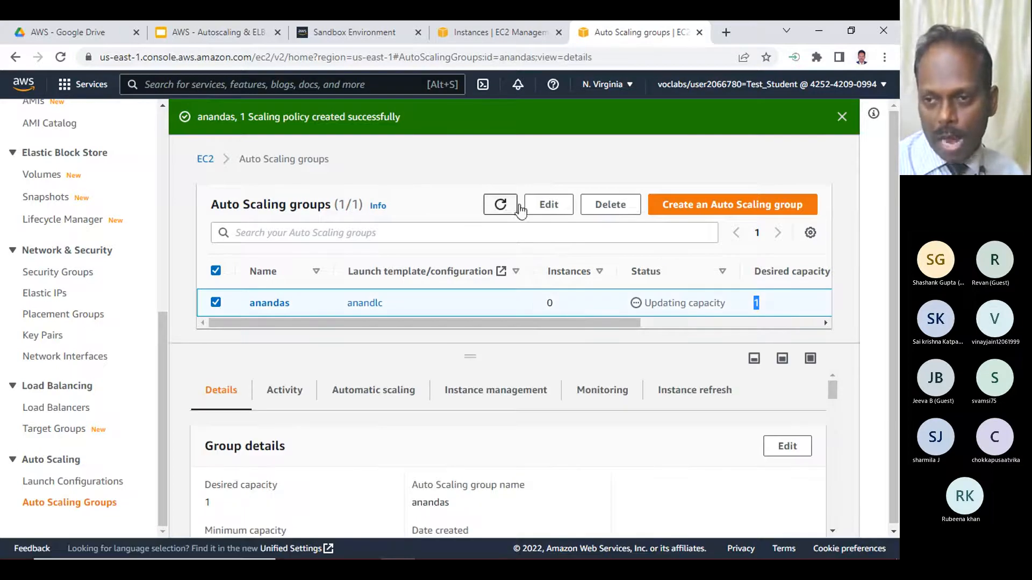
click(500, 207)
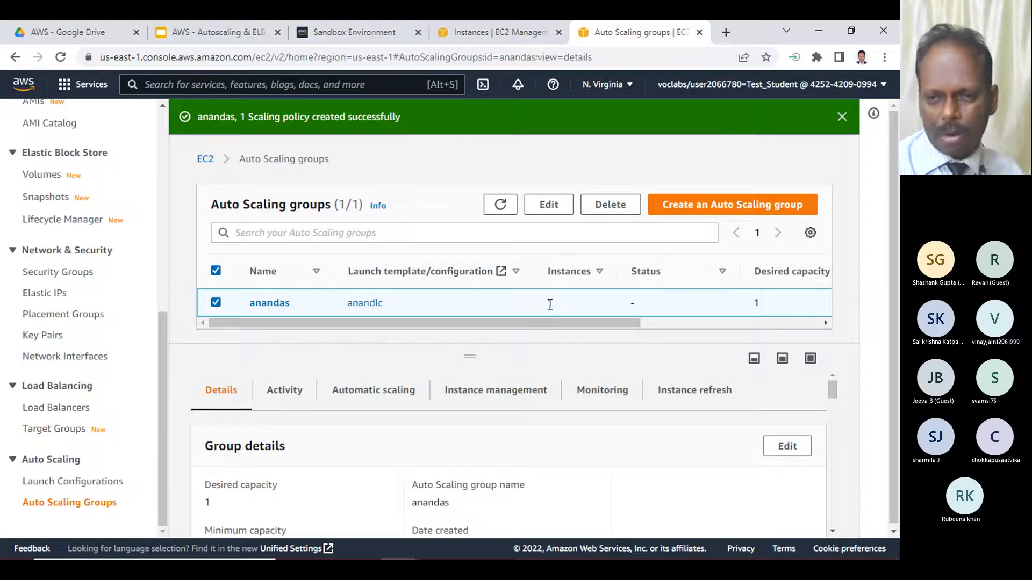
drag(585, 325, 640, 324)
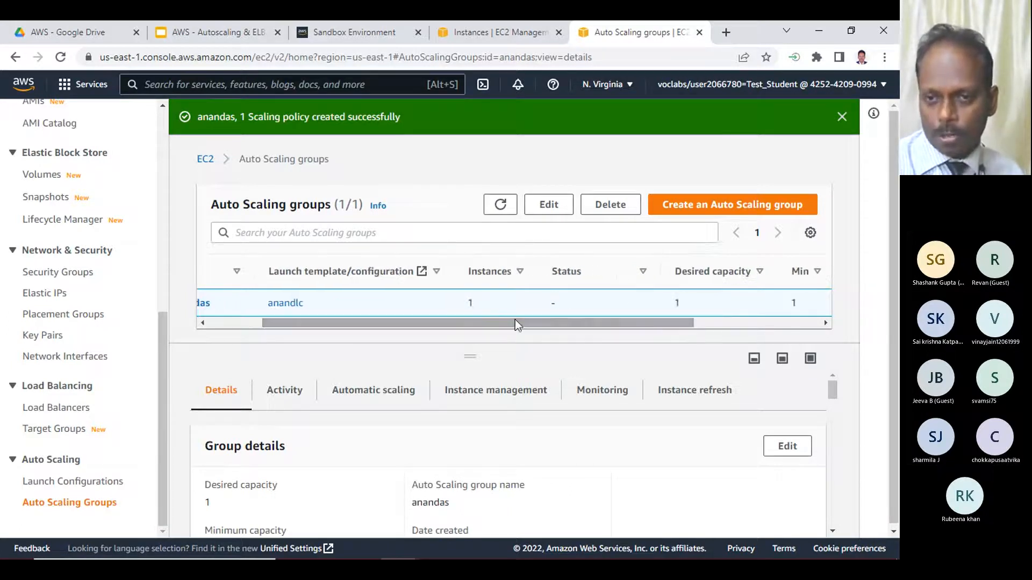
- Refresh the EC2 instances list and select the AutoScaling Instance launched by the group
click(497, 33)
click(417, 116)
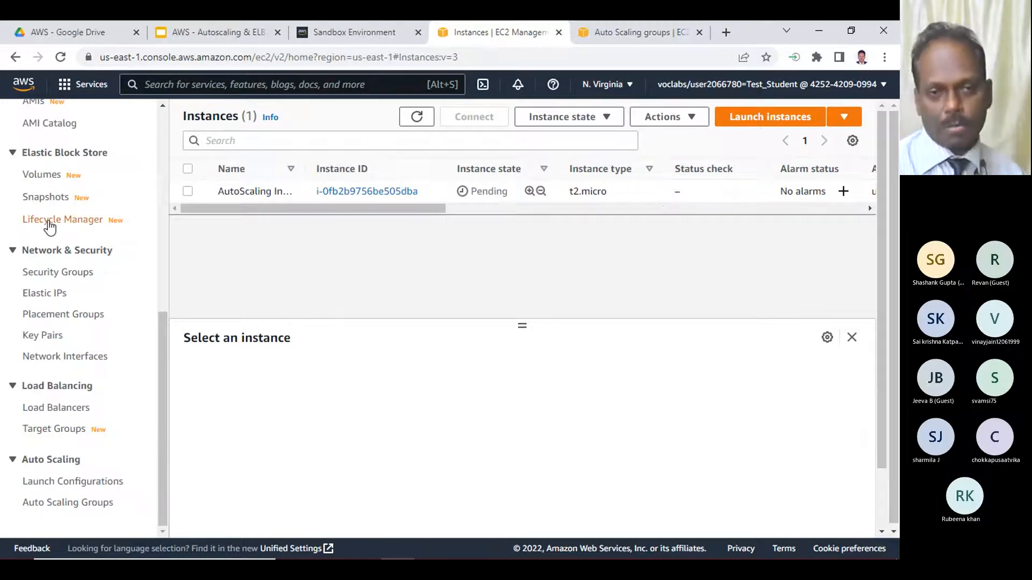
click(236, 197)
- Check the anandas group's instance count, minimum and maximum capacity and availability zones, refreshing the groups list
click(629, 31)
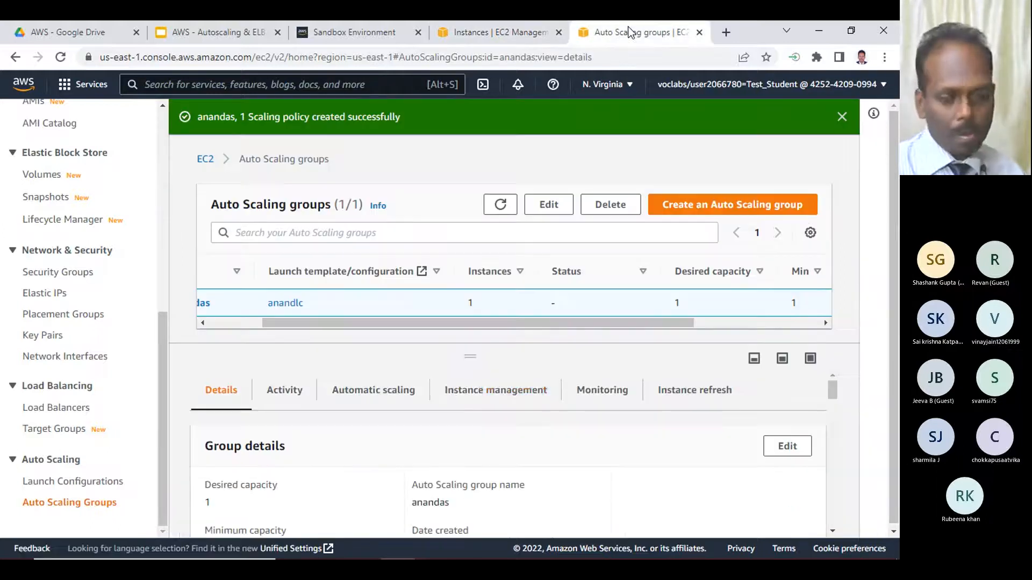
drag(659, 321, 785, 321)
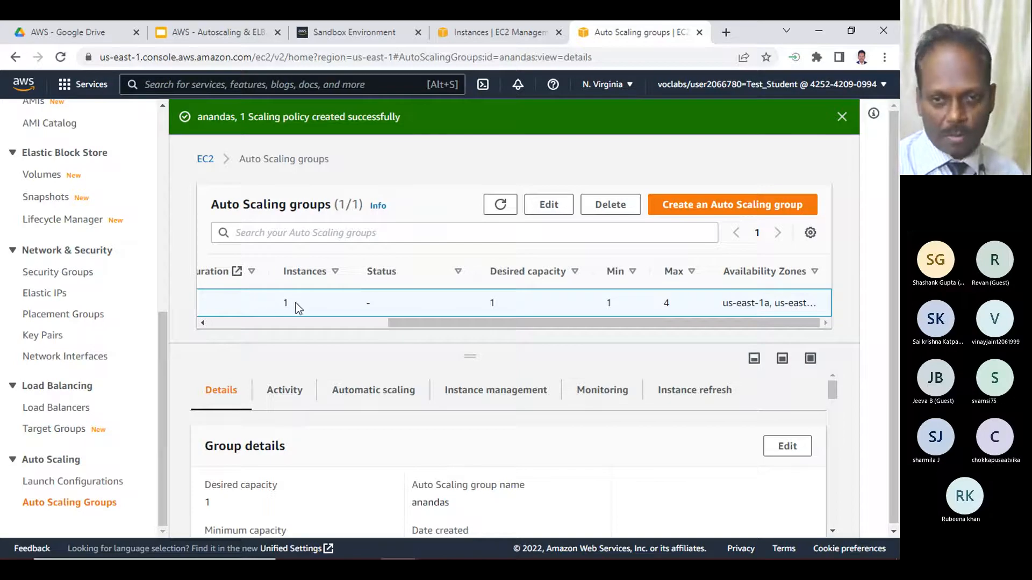
click(500, 205)
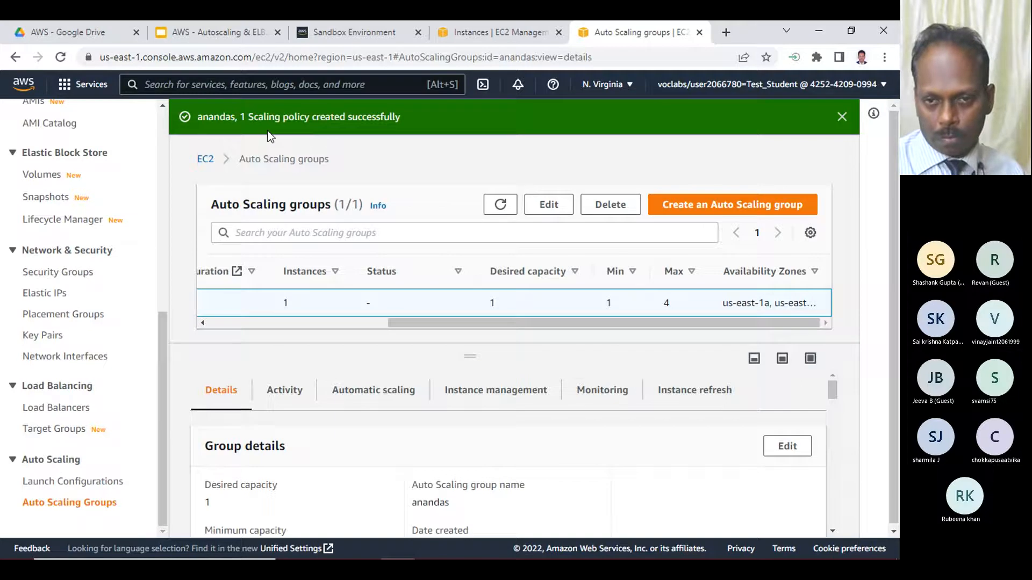
drag(473, 324, 295, 316)
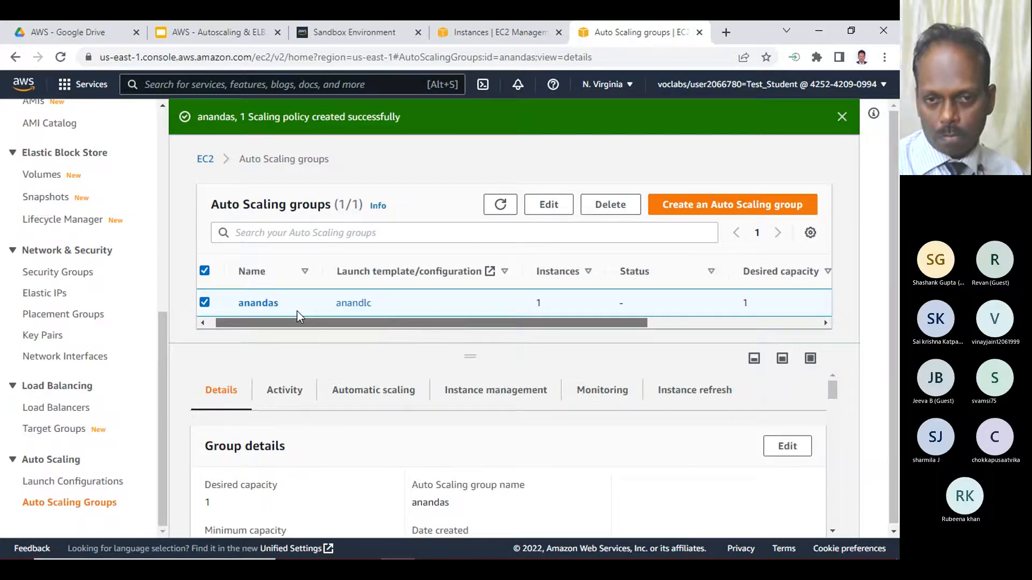
- Refresh the instances list to check the AutoScaling Instance's state and status check, and show its details
click(498, 33)
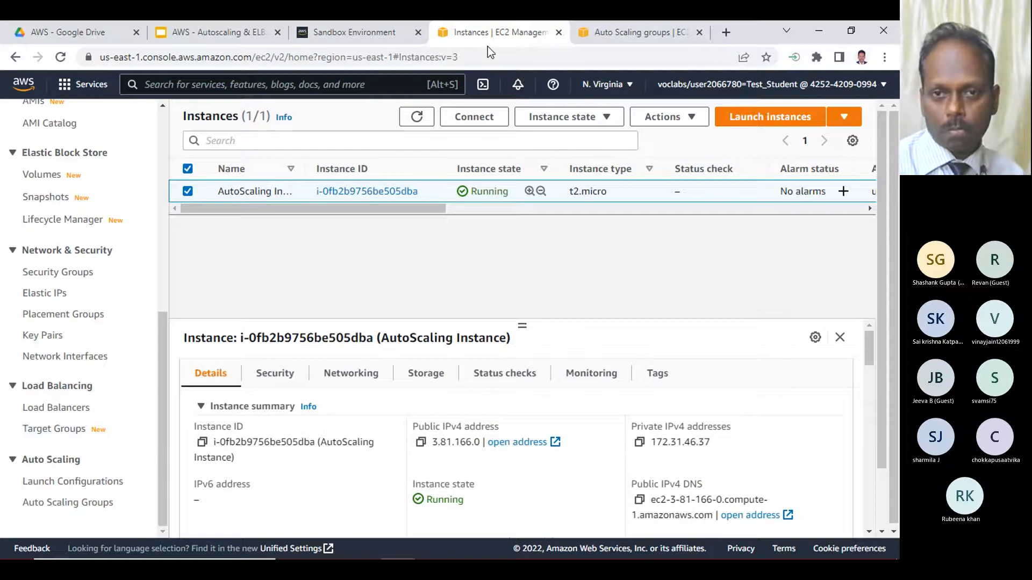
click(413, 118)
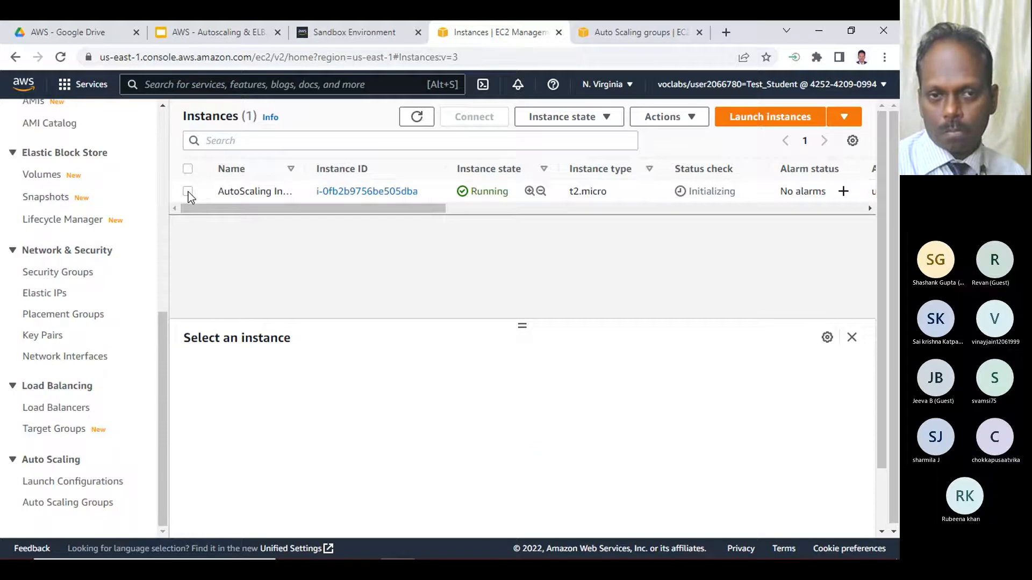
click(187, 192)
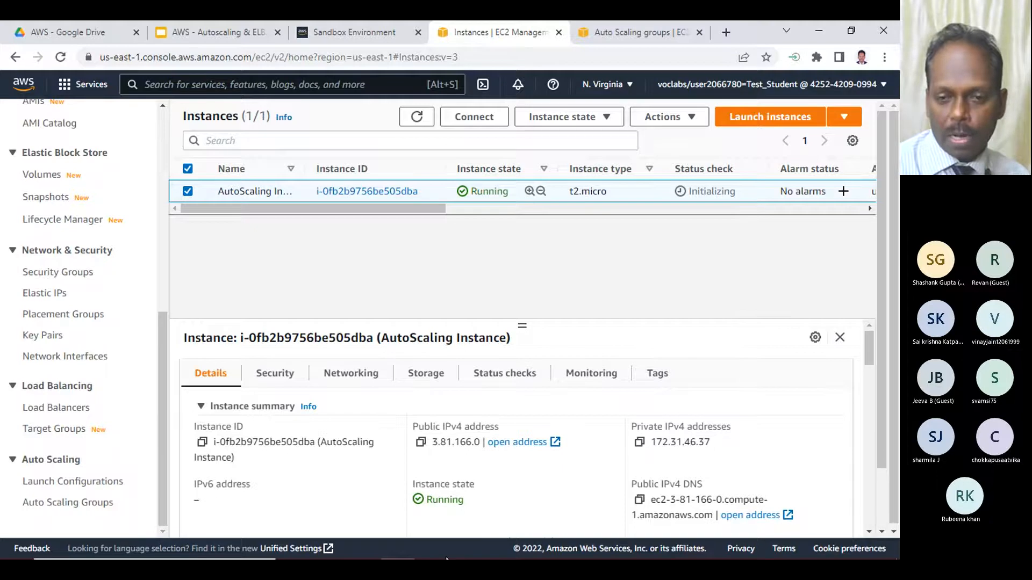
- In the Notepad notes, append "- done" to the Create Autoscaling Group line, and minimize the notes and browser windows
mouse_move(457, 561)
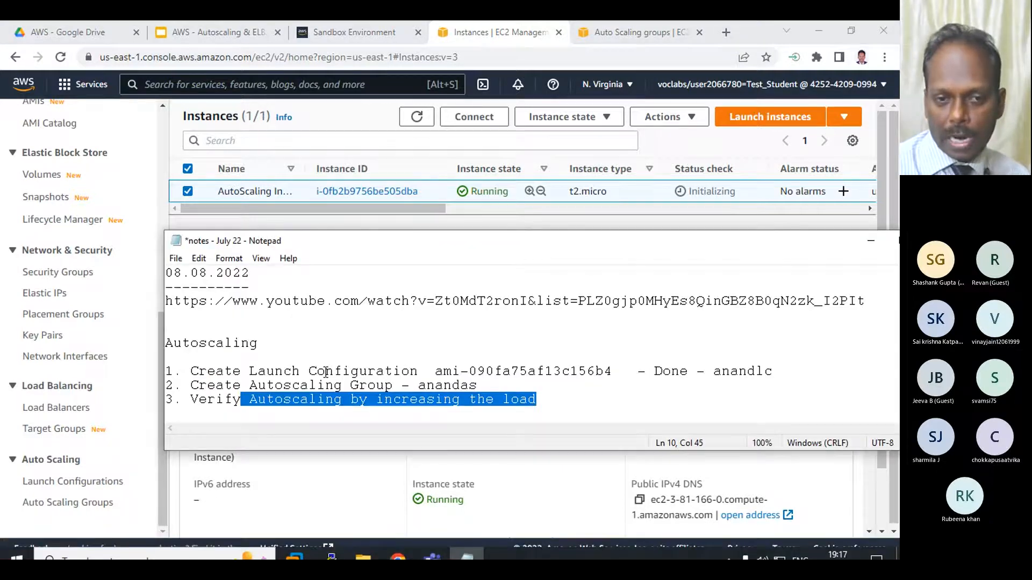
click(689, 383)
text(- d)
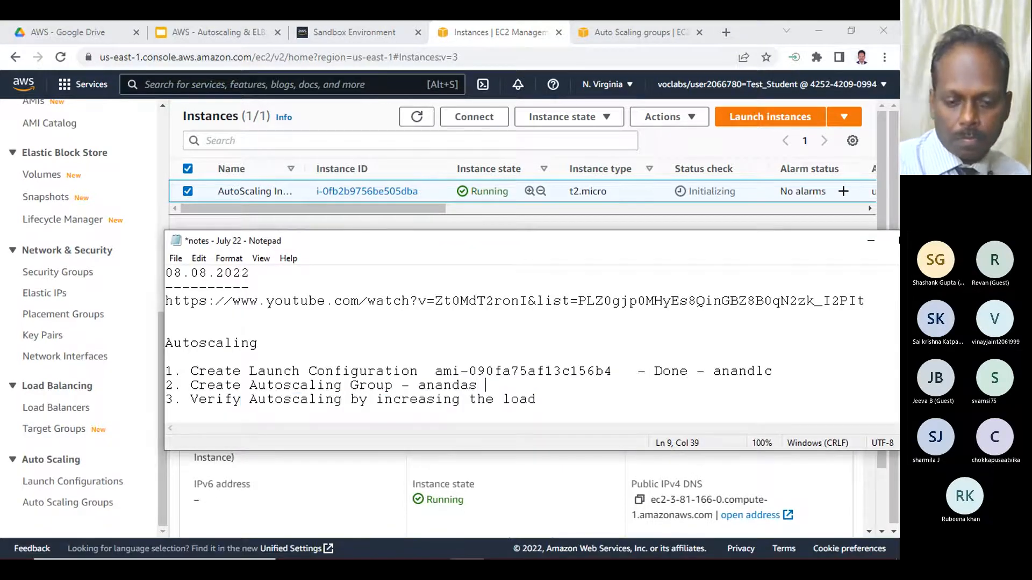
text(one)
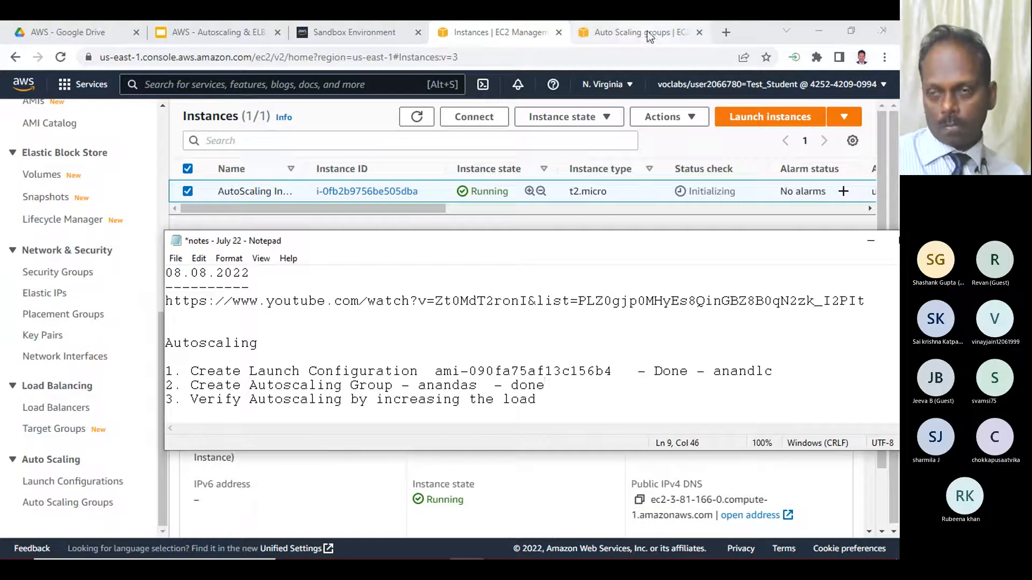
click(871, 240)
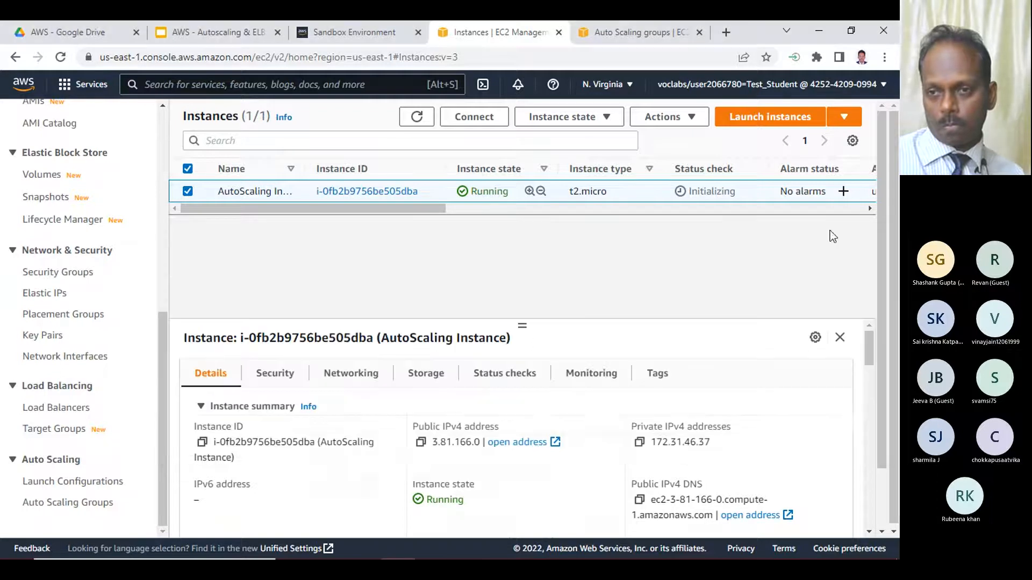
click(822, 30)
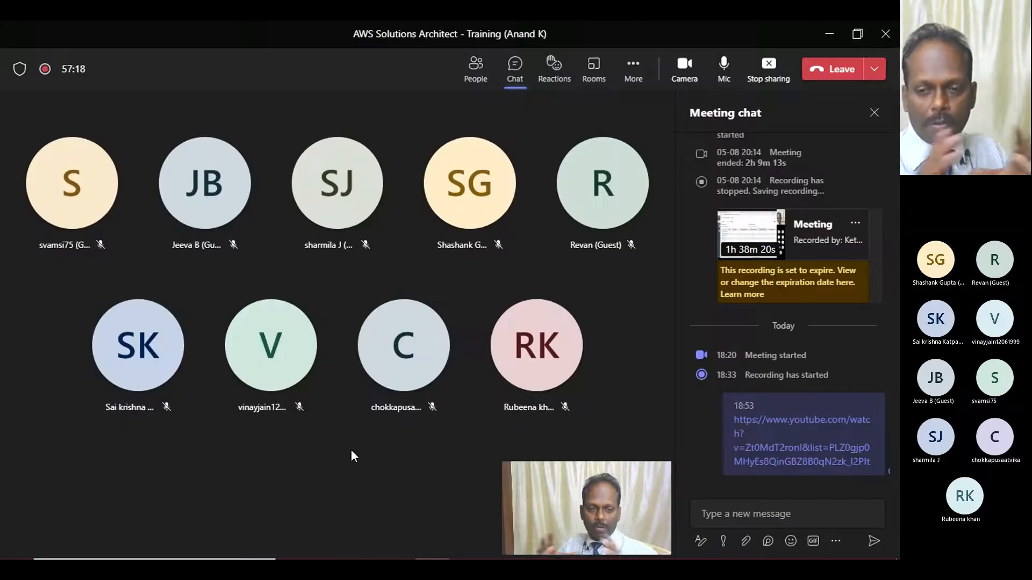
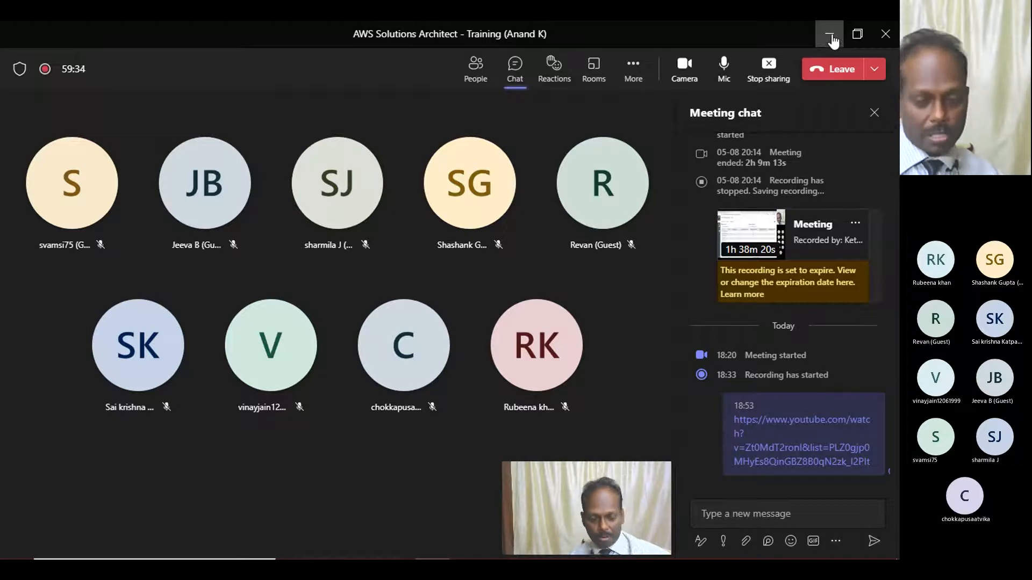
- Switch from the meeting window to the AWS console and try to connect to the AutoScaling Instance with EC2 Instance Connect as ec2-user
click(831, 40)
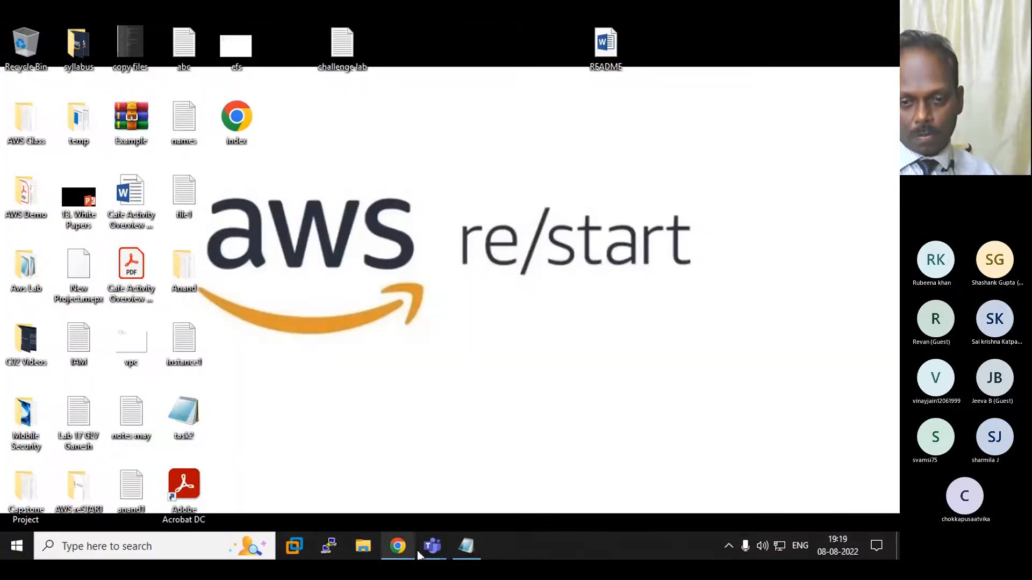
mouse_move(405, 559)
click(403, 500)
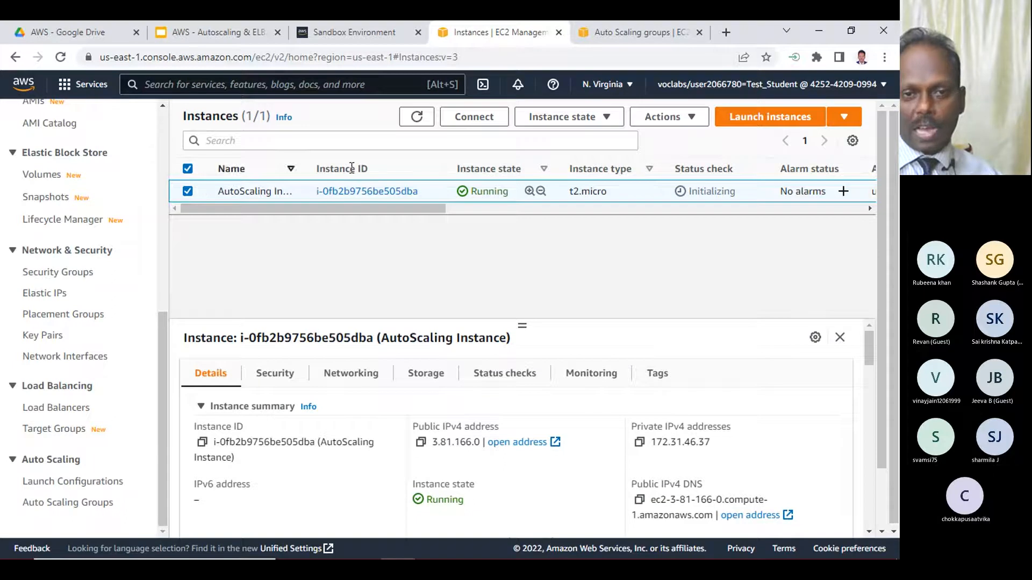
drag(429, 207, 379, 202)
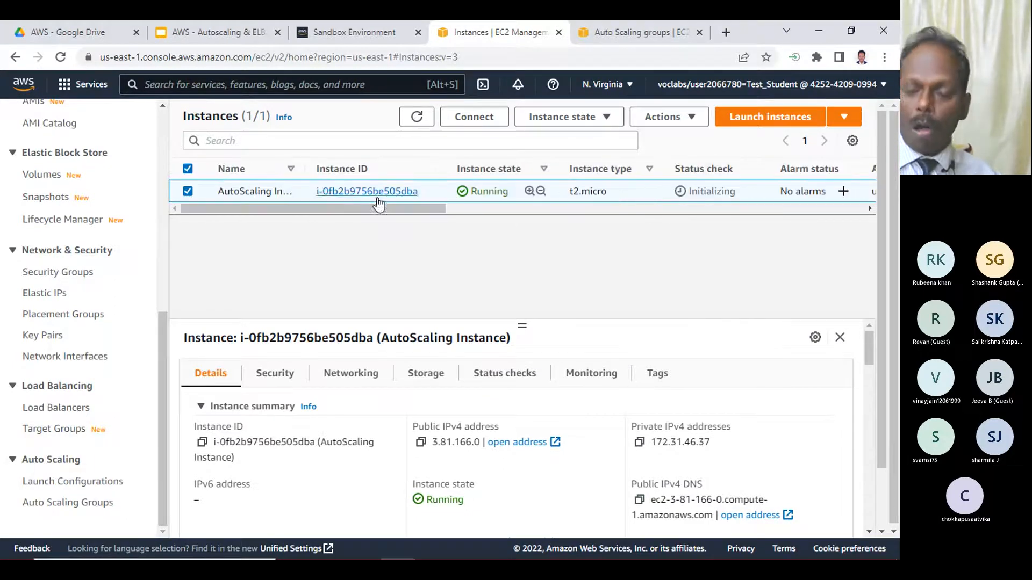
click(464, 122)
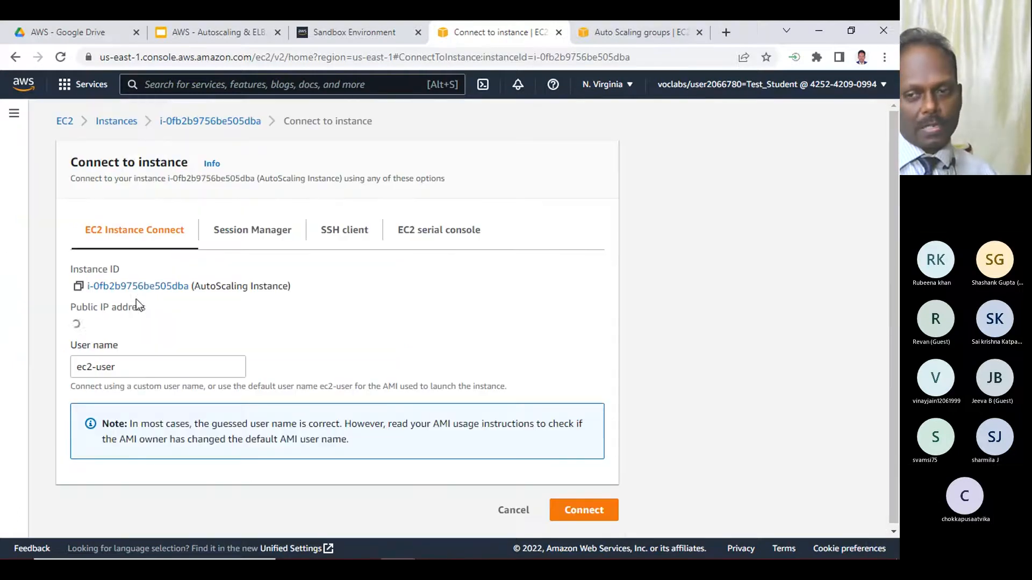
click(586, 511)
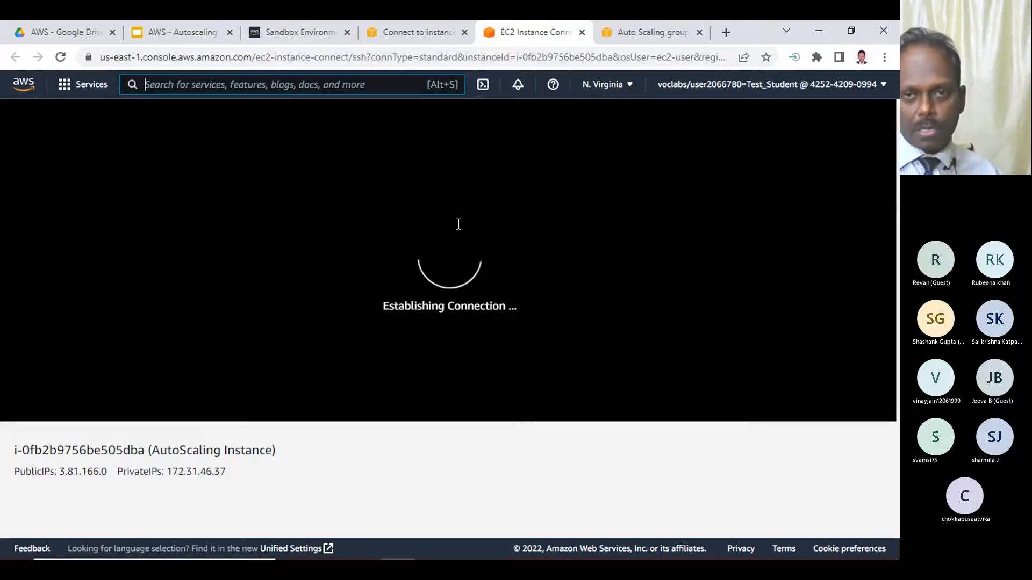
- Show the Sandbox Environment's lab credentials and download the SSH key in PPK format
click(403, 28)
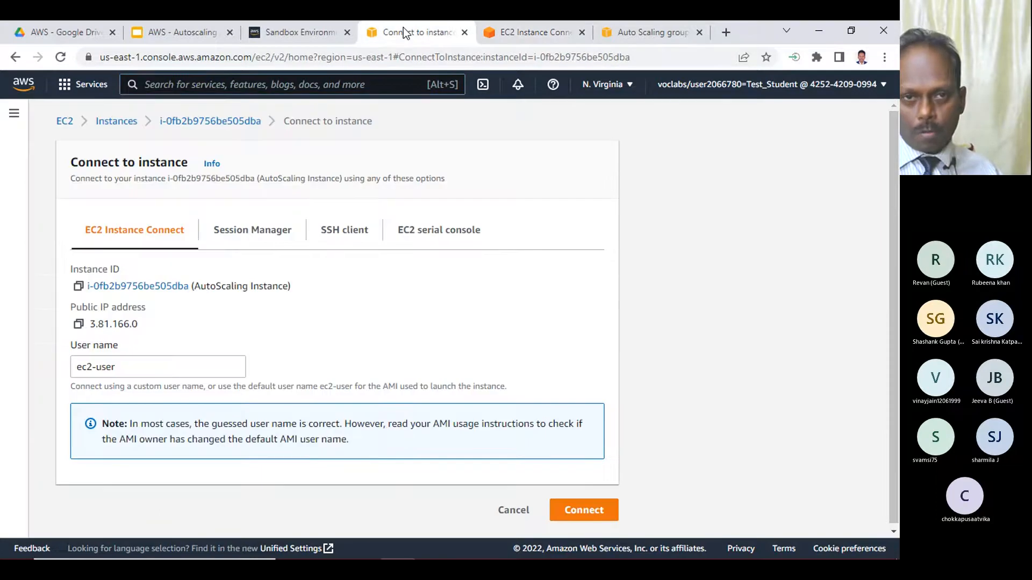
click(314, 35)
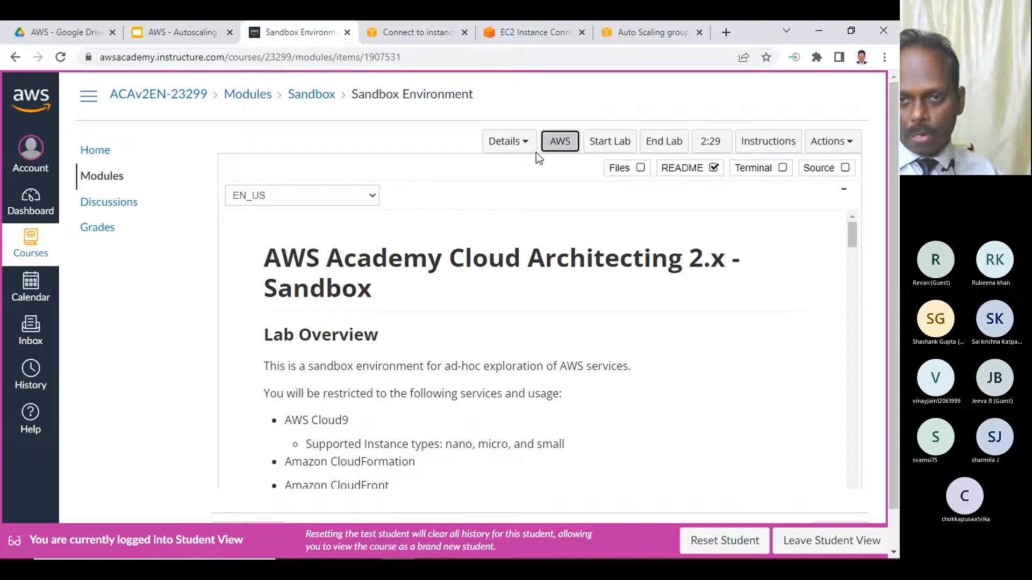
click(506, 141)
click(510, 196)
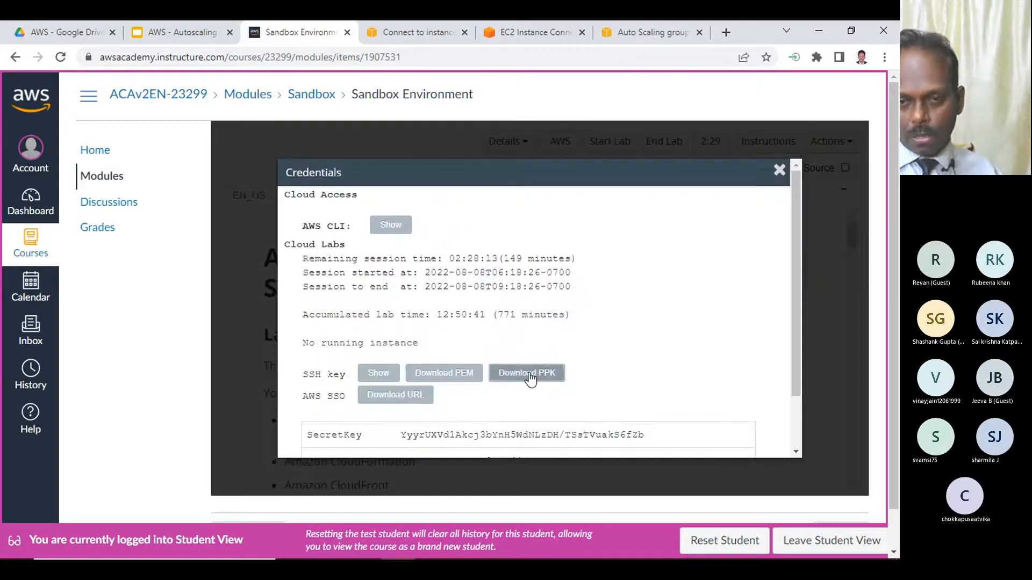
click(530, 379)
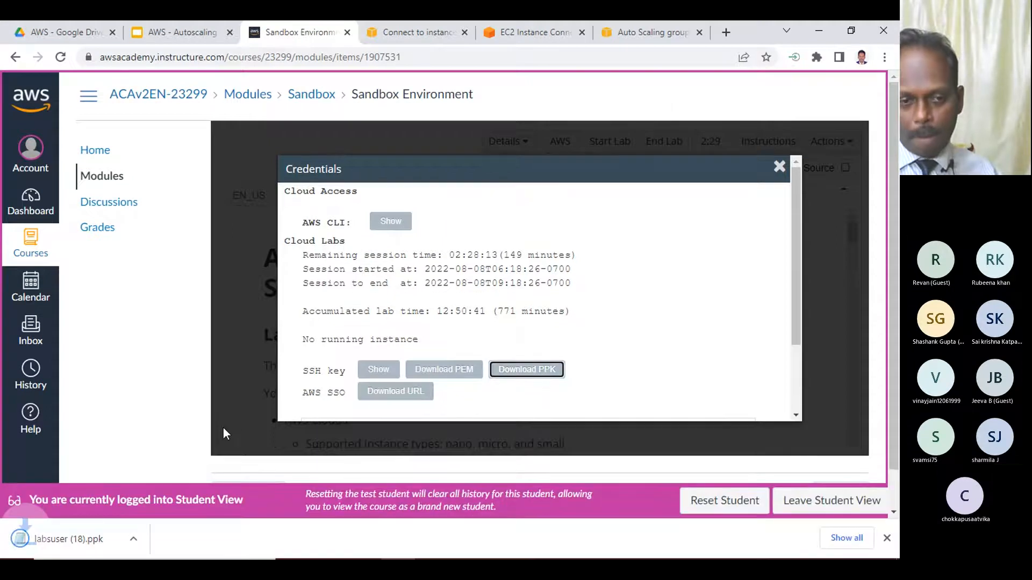
- Launch PuTTY, allow it to run, and set the seconds between keepalives to 30
click(329, 548)
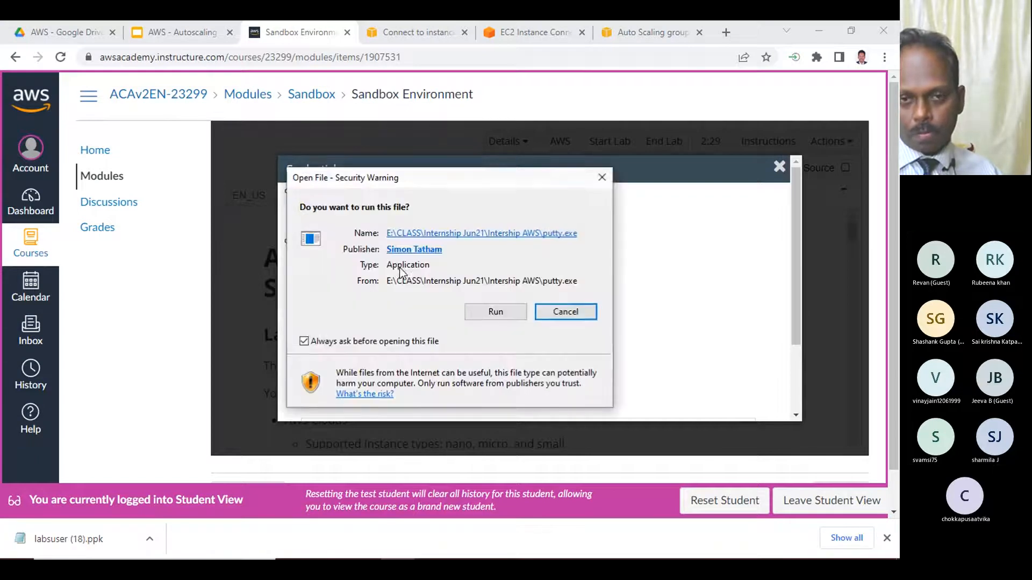
click(495, 310)
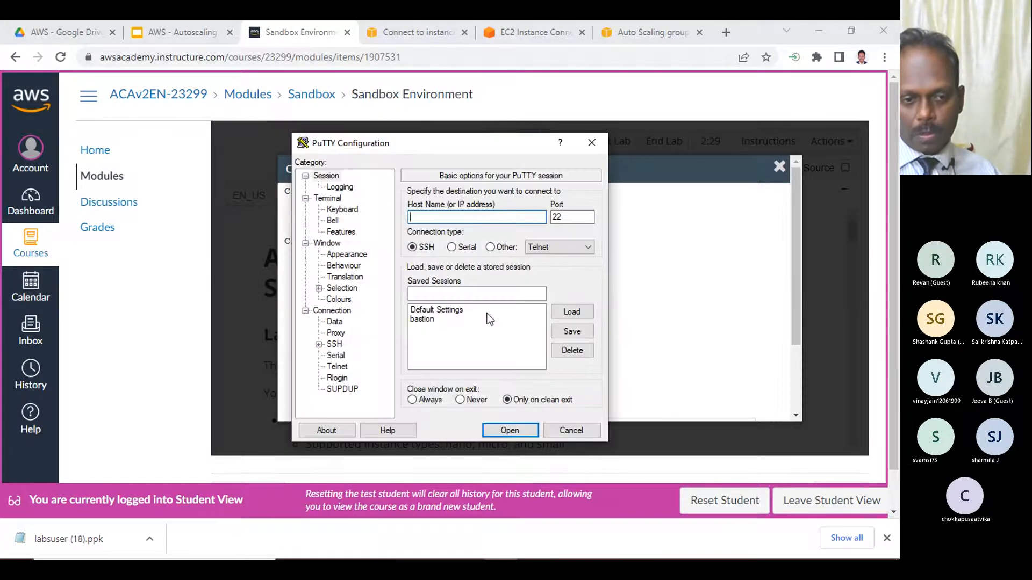
click(341, 312)
key(Tab)
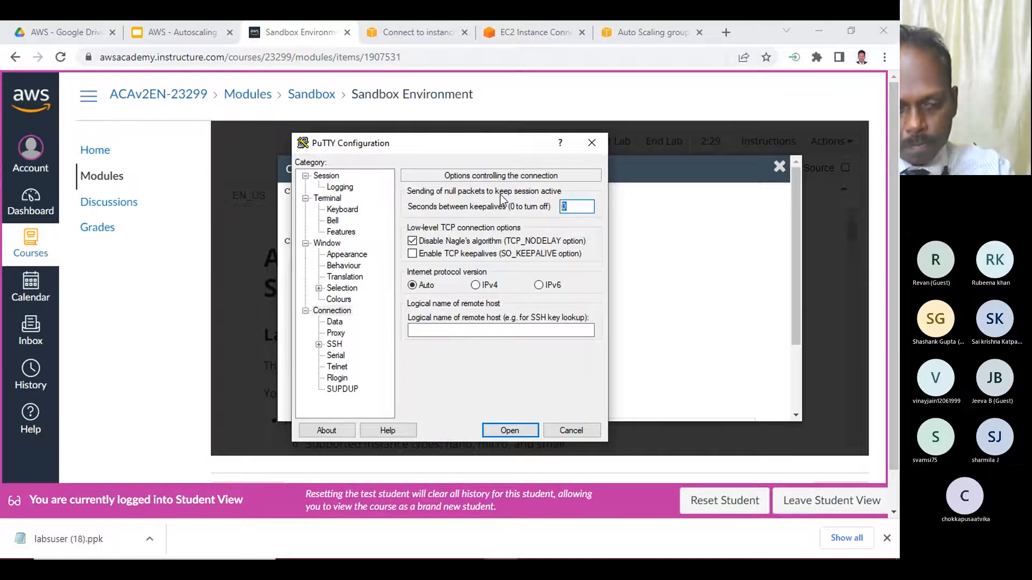
text(30)
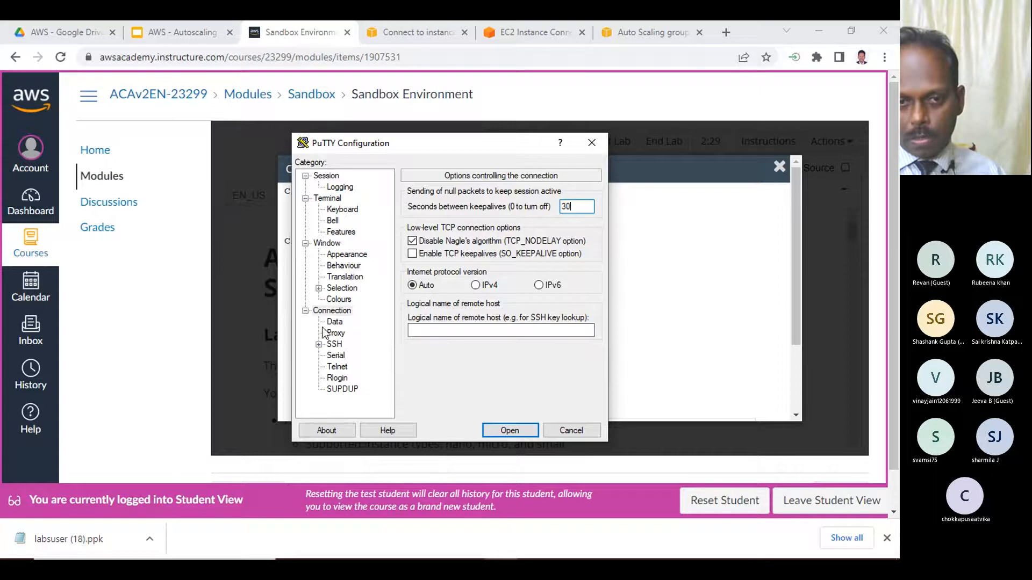
- Choose labsuser (18) from Downloads as the private key file for PuTTY's SSH authentication
double_click(335, 347)
click(348, 356)
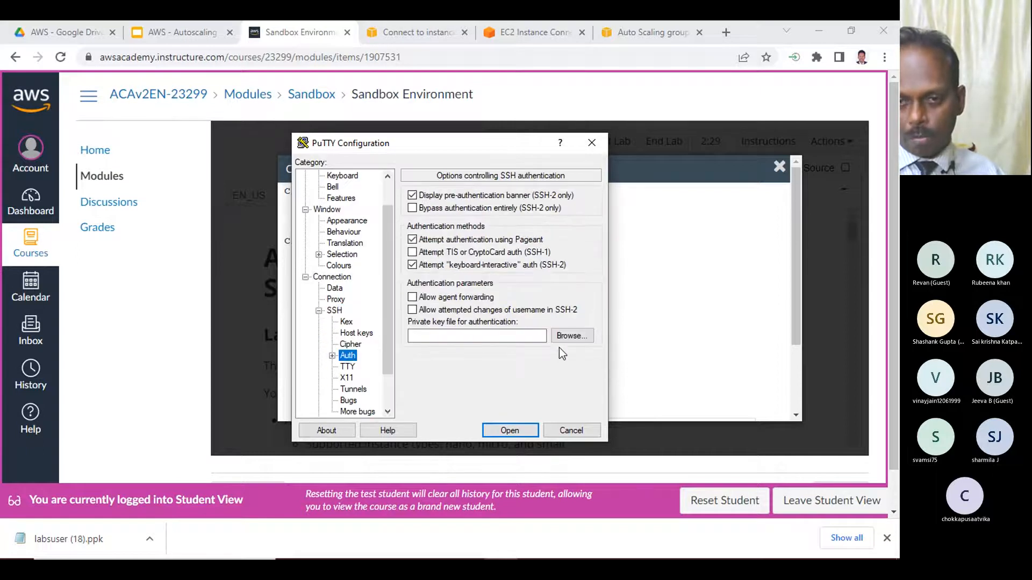
click(579, 337)
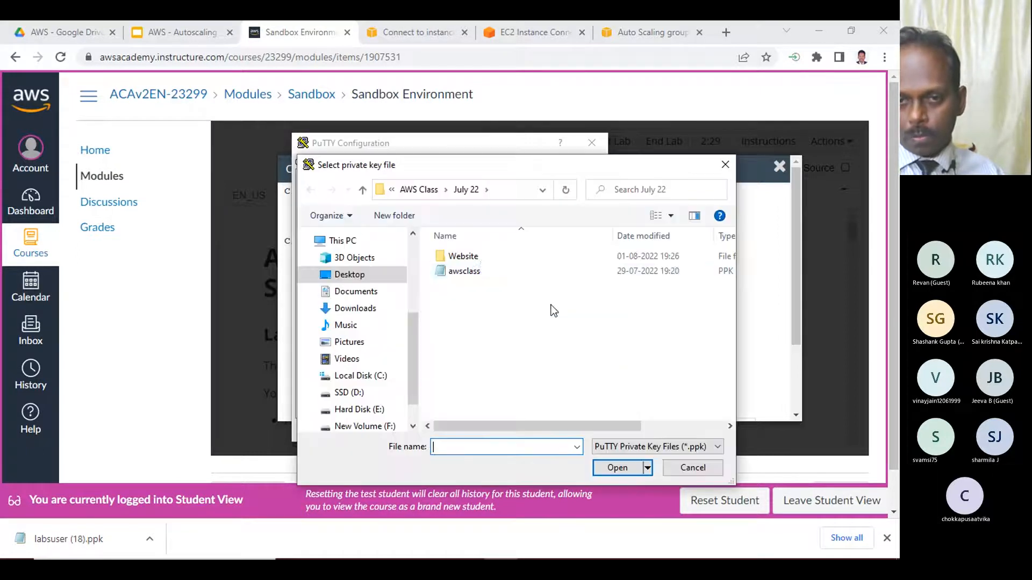
click(356, 309)
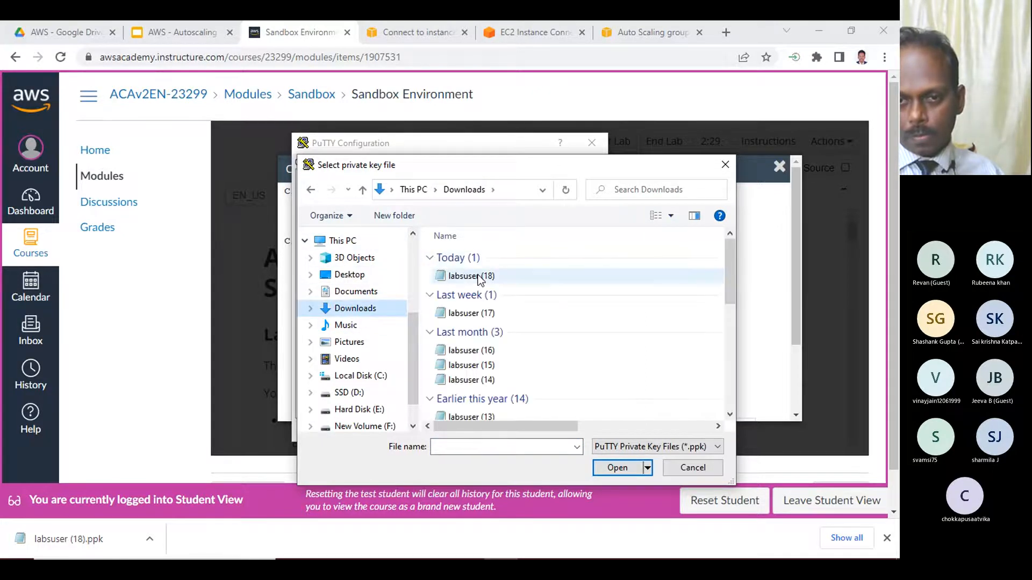
double_click(458, 208)
scroll(371, 185, up, 1)
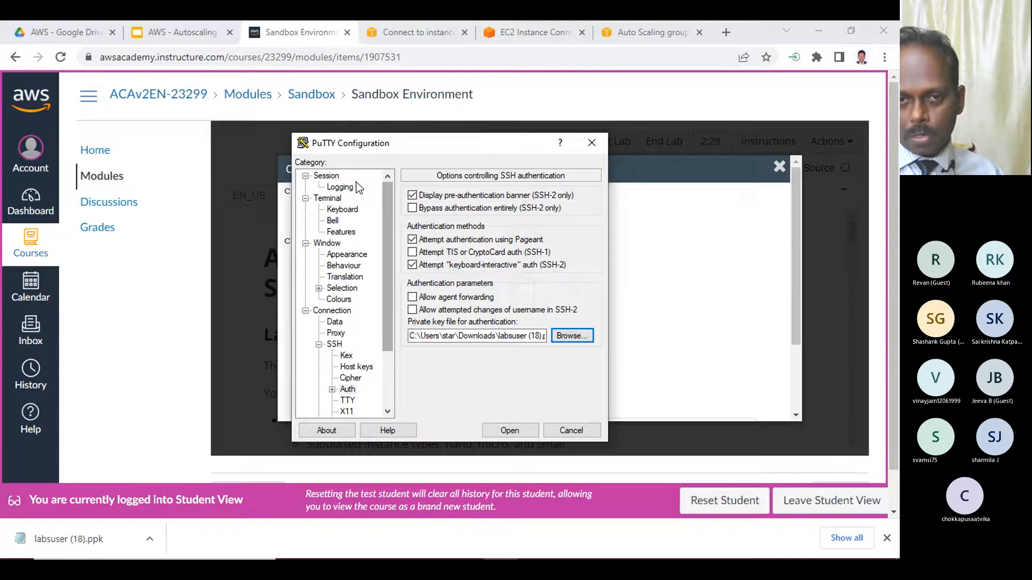
- Close the EC2 Instance Connect page, copy the instance's public IP address into PuTTY as host name 3.81.166.0, and open the SSH session
click(326, 176)
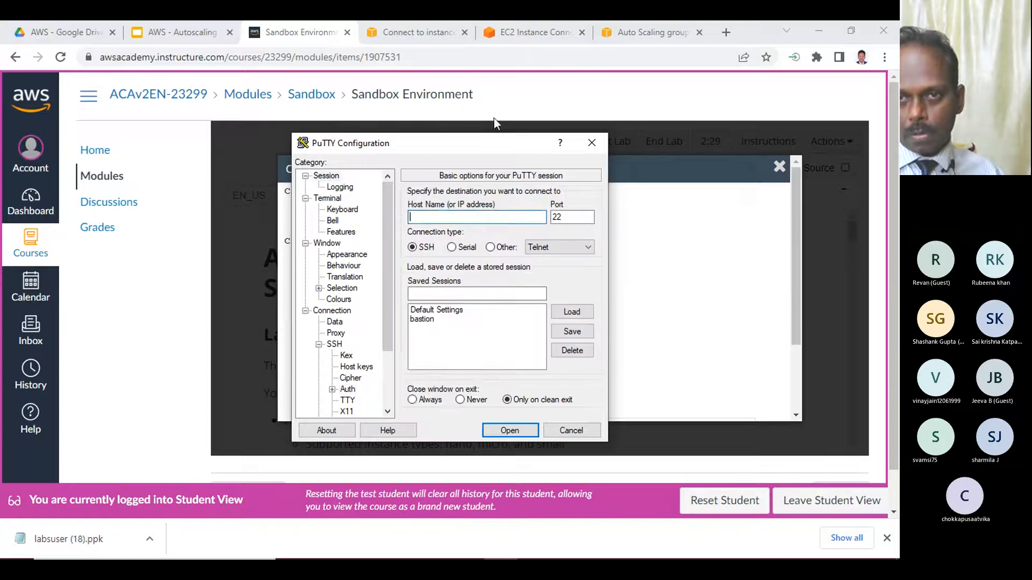
click(528, 32)
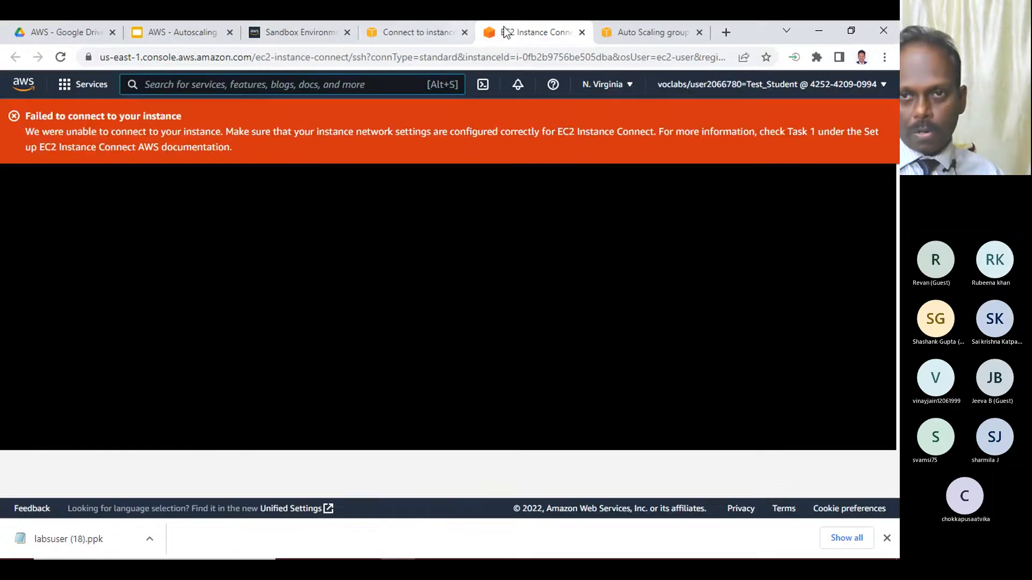
click(581, 32)
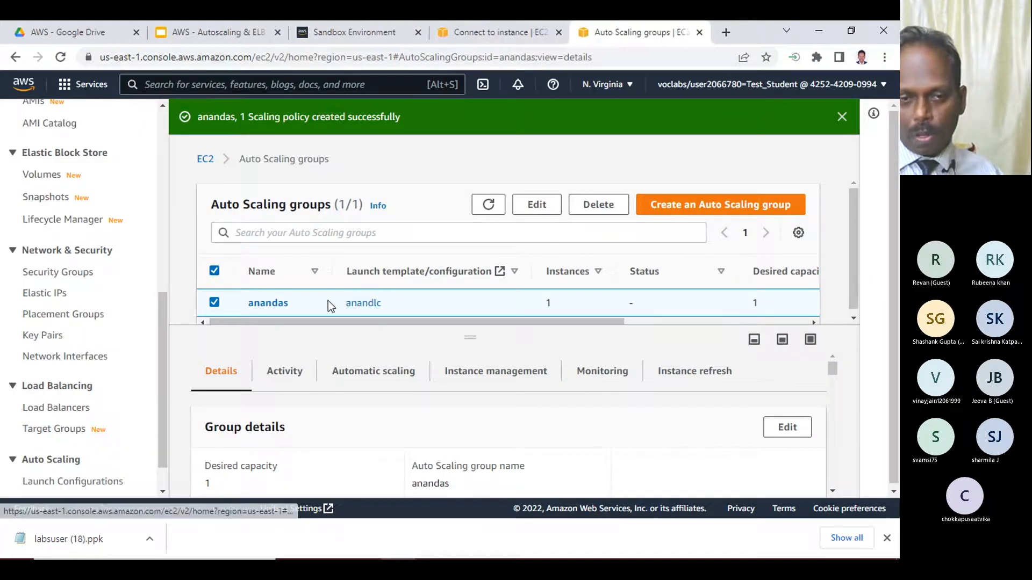
click(519, 32)
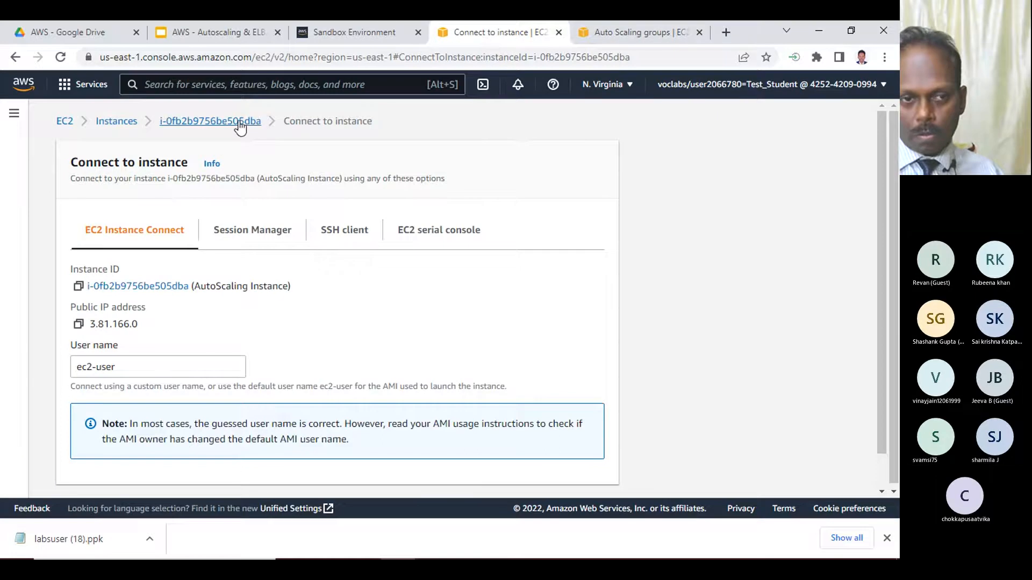
click(78, 326)
click(501, 553)
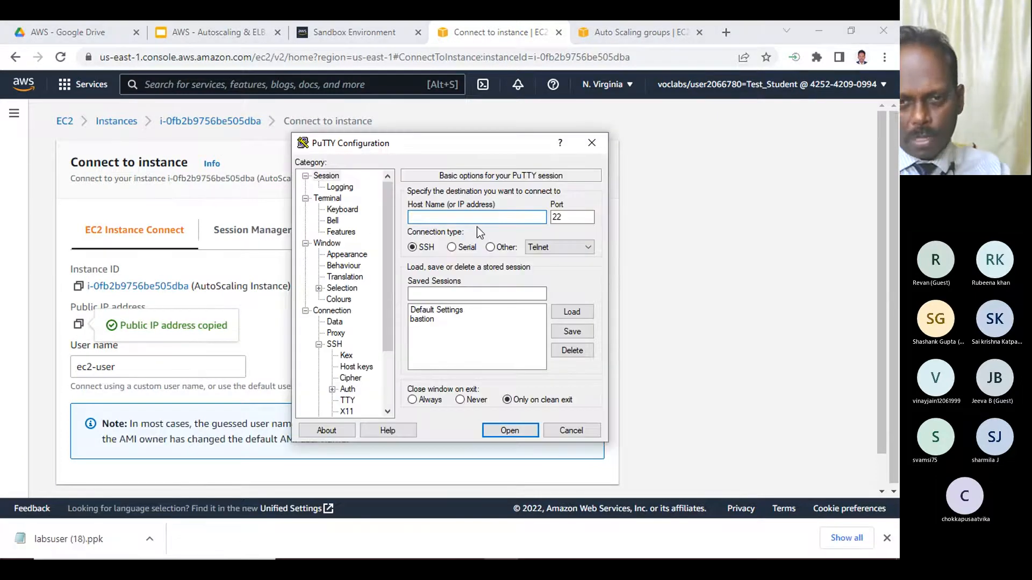
key(ctrl+v)
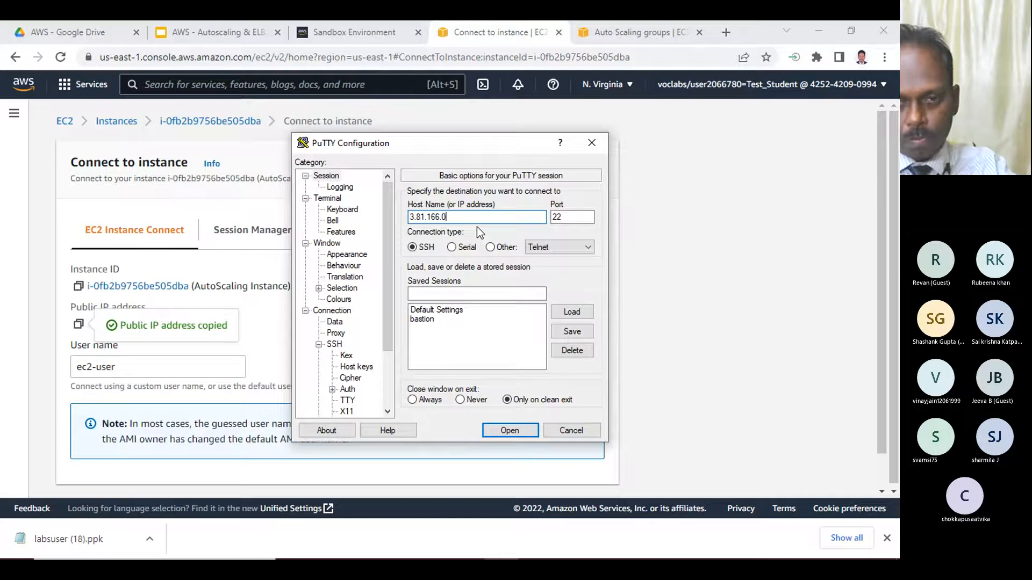
click(507, 430)
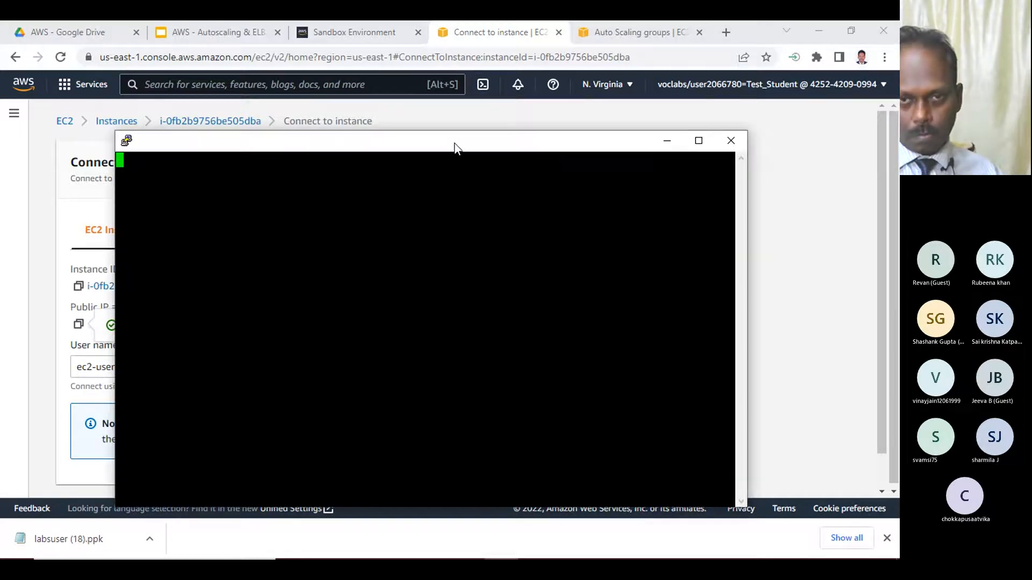
drag(454, 146, 471, 88)
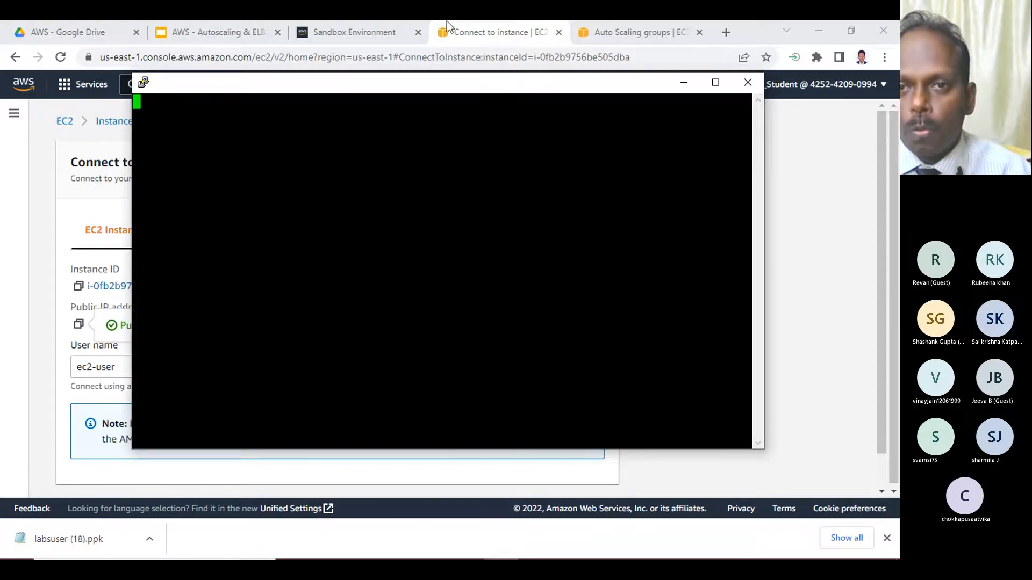
- Return to the instances list and open AutoScaling-Security-Group-1 from the AutoScaling Instance's security details
click(492, 27)
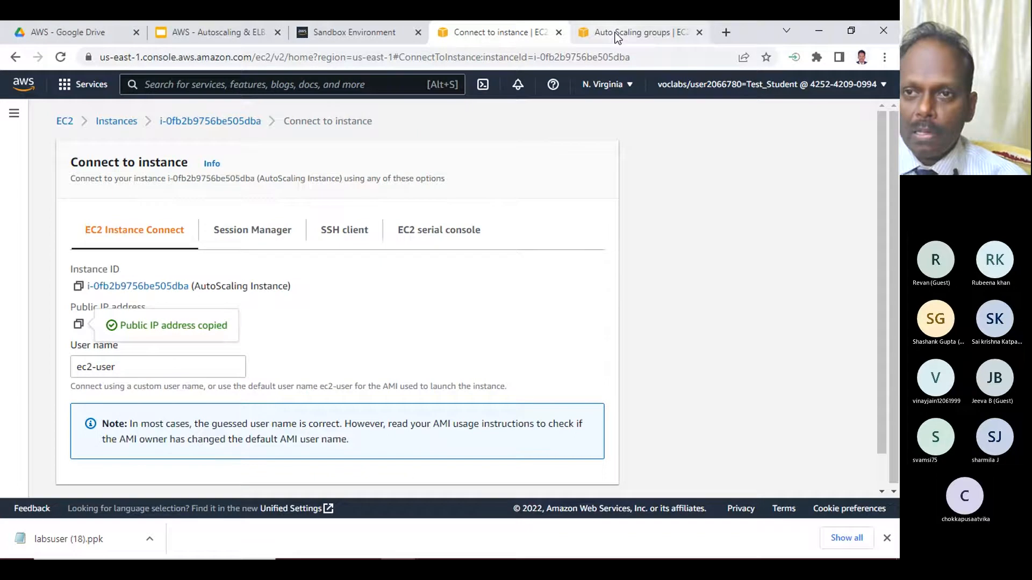
click(116, 125)
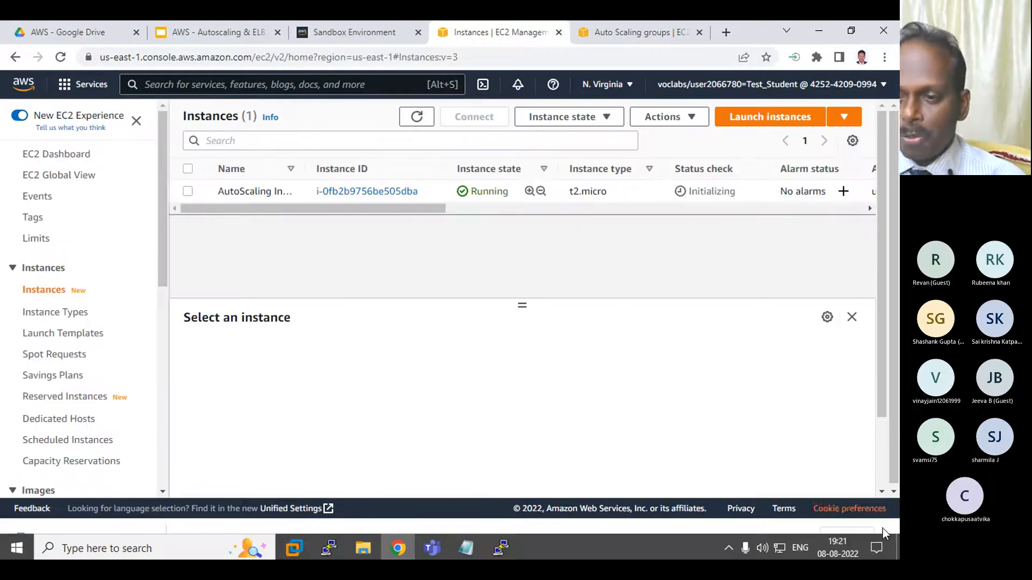
click(886, 539)
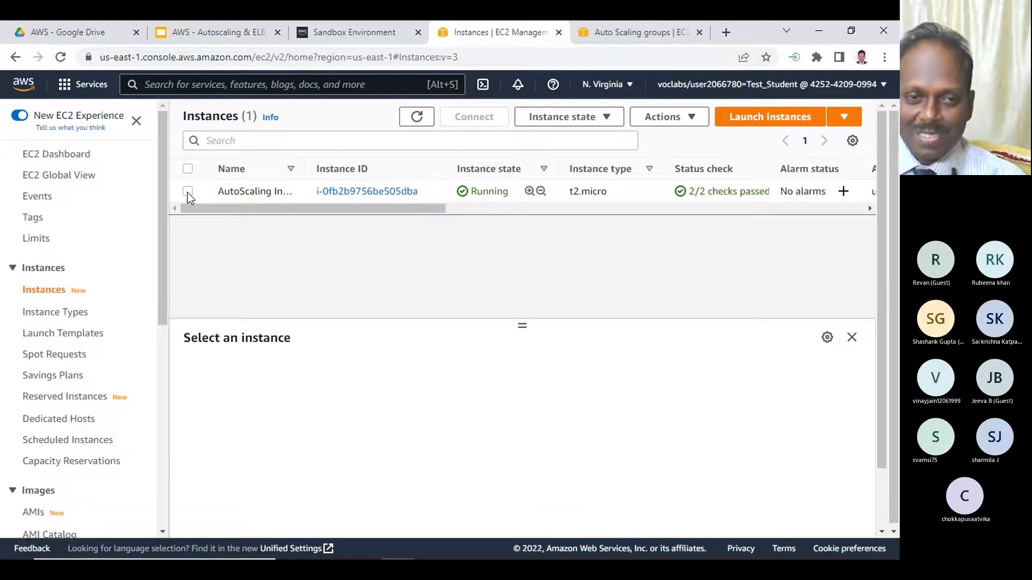
click(188, 191)
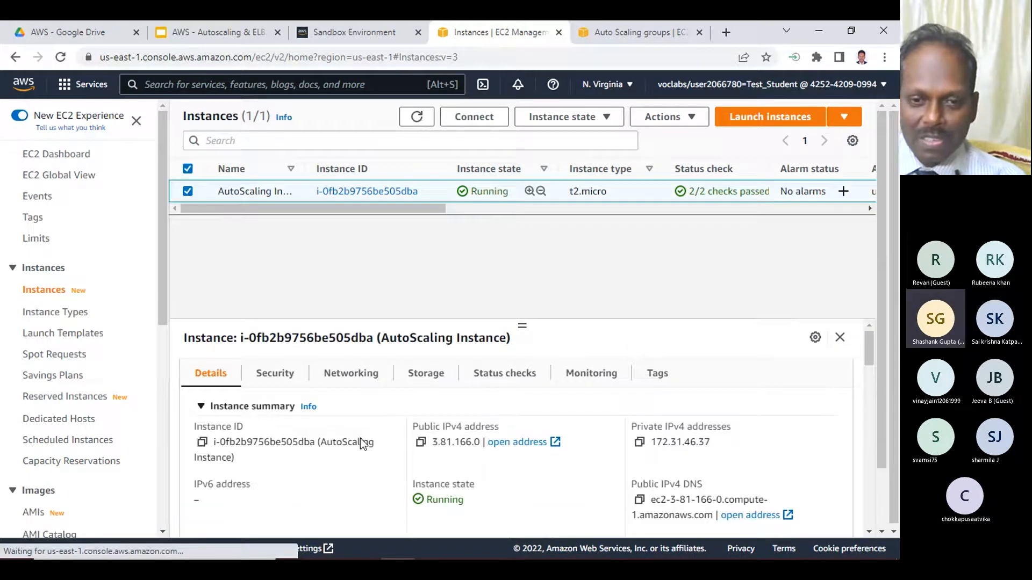
click(273, 375)
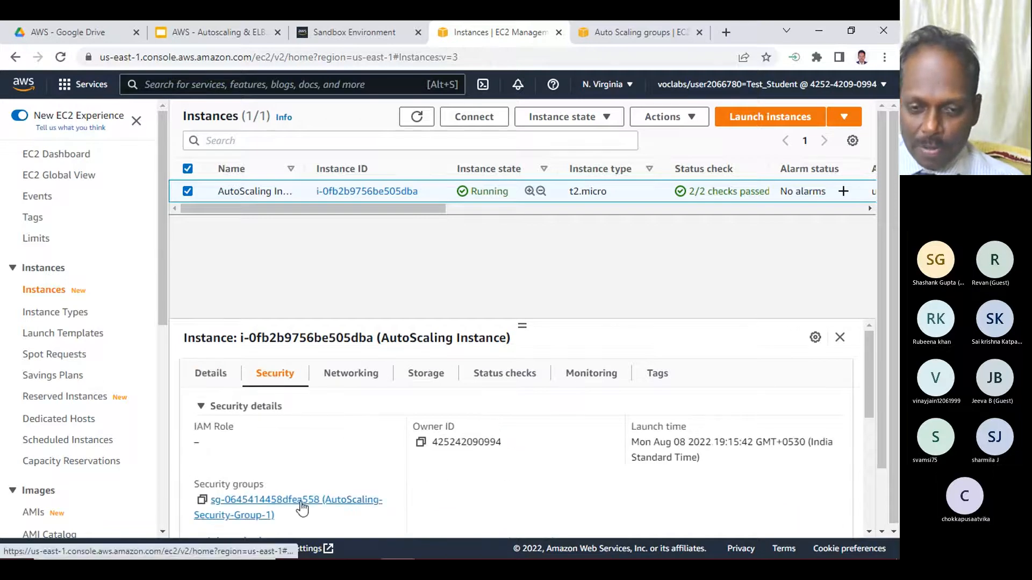
click(351, 505)
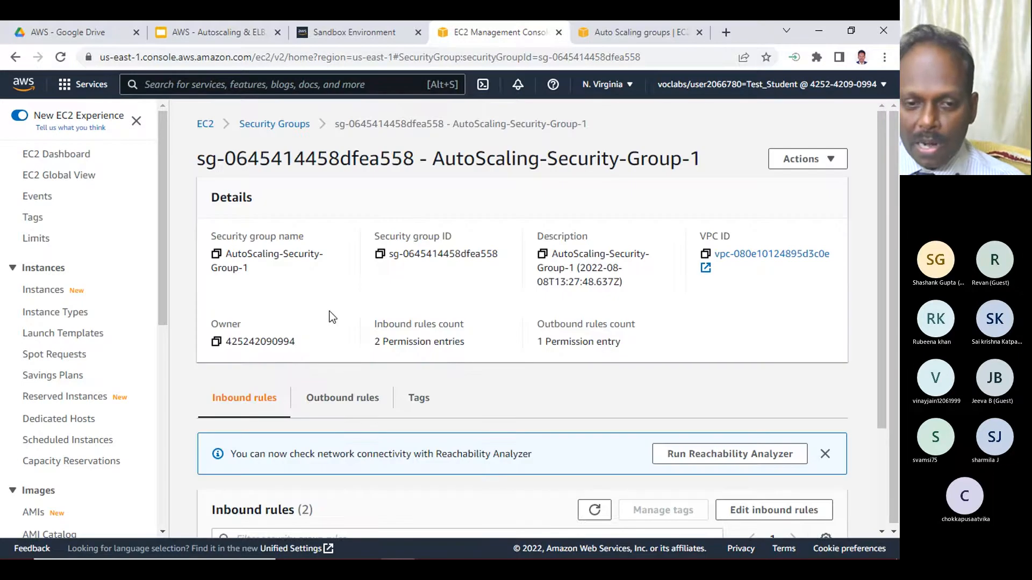
- Add an SSH inbound rule with source Anywhere-IPv4 to AutoScaling-Security-Group-1 and save the rules
scroll(325, 317, down, 3)
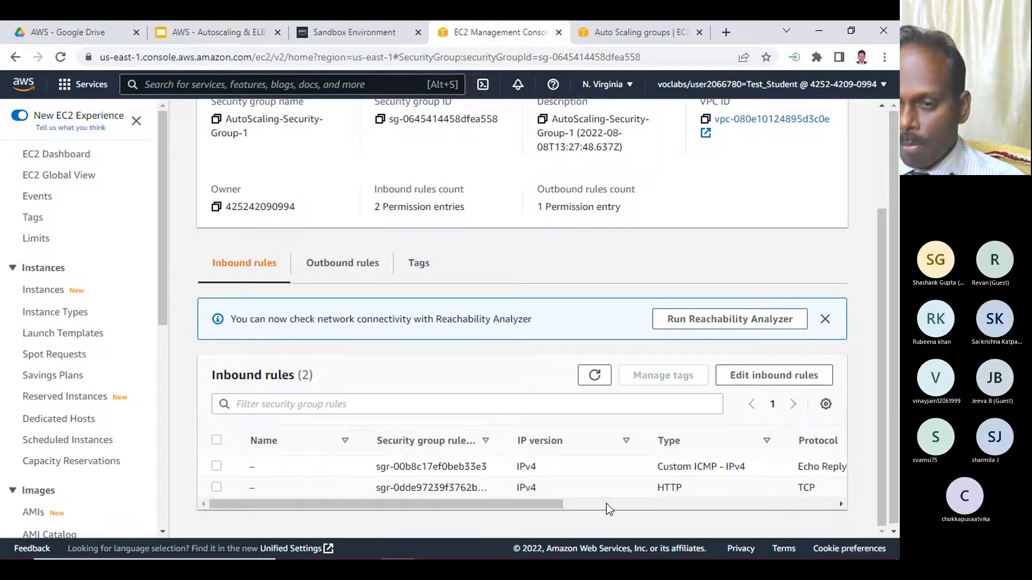
drag(517, 505, 319, 468)
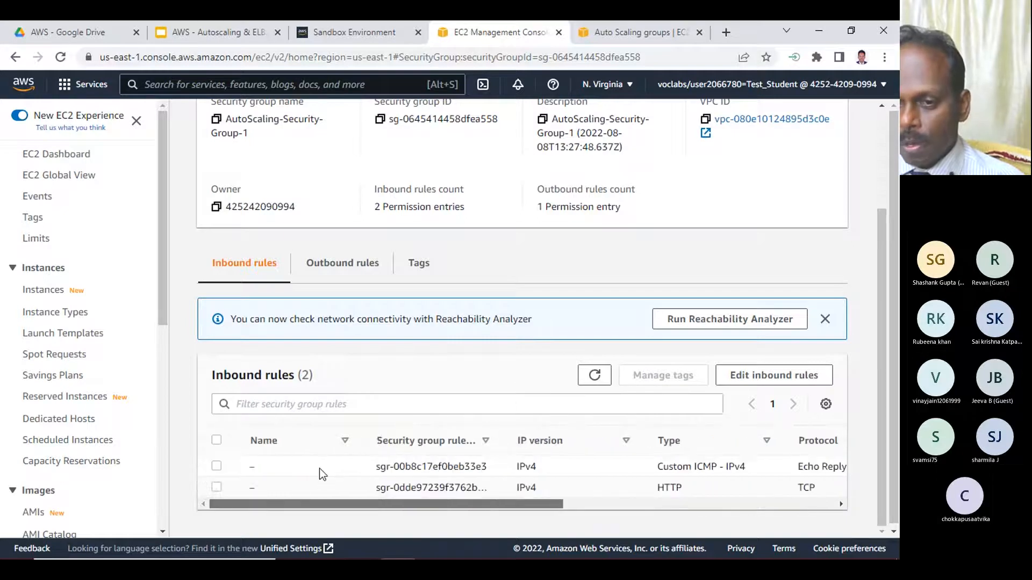
click(748, 375)
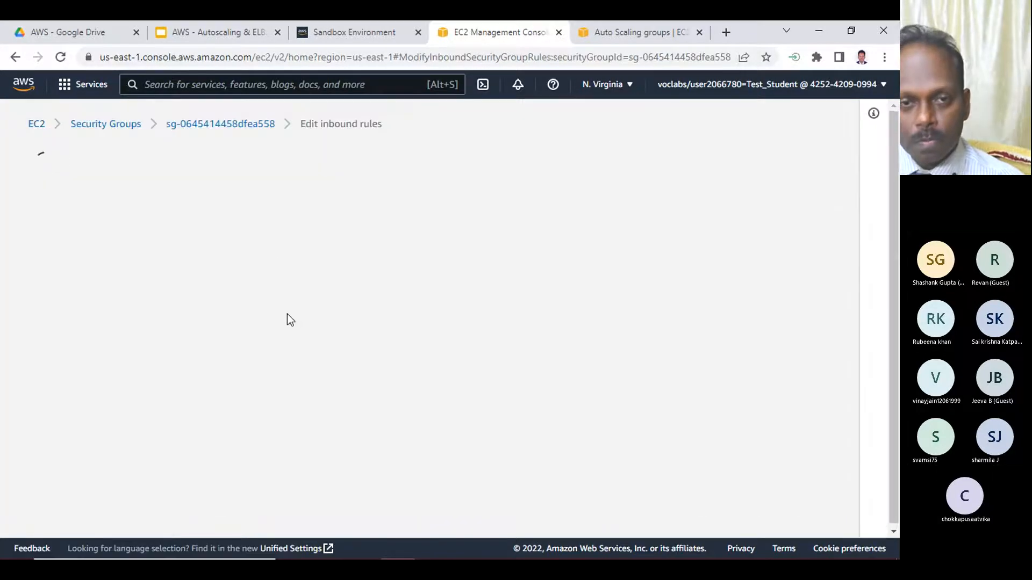
click(75, 428)
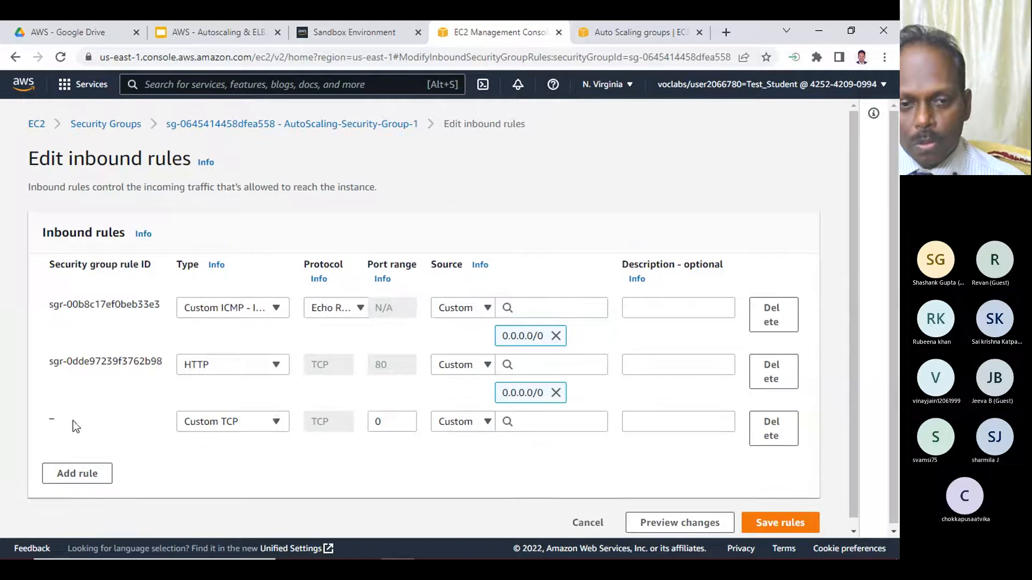
click(243, 424)
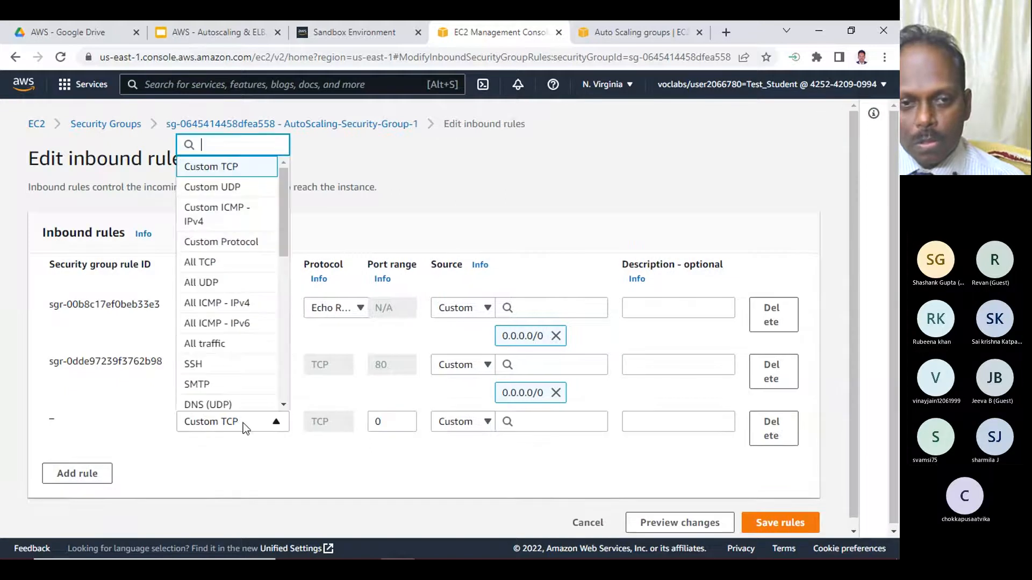
click(236, 364)
click(476, 424)
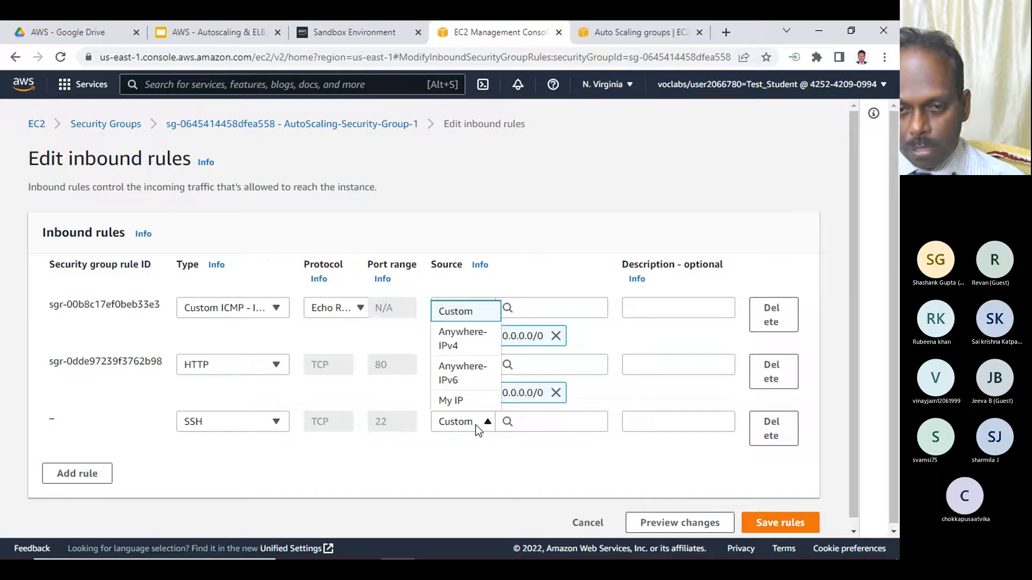
click(460, 344)
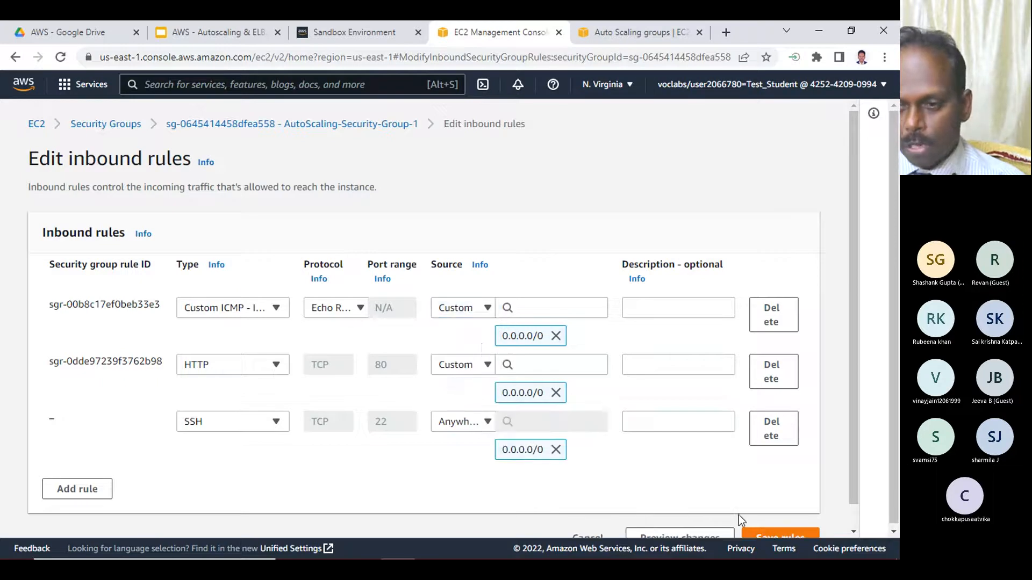
scroll(756, 469, down, 1)
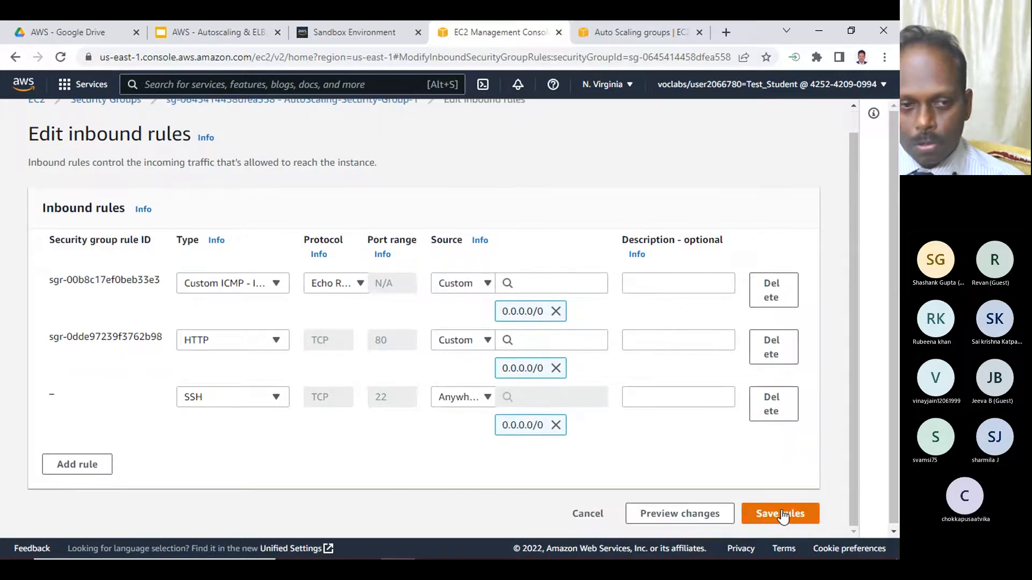
click(781, 515)
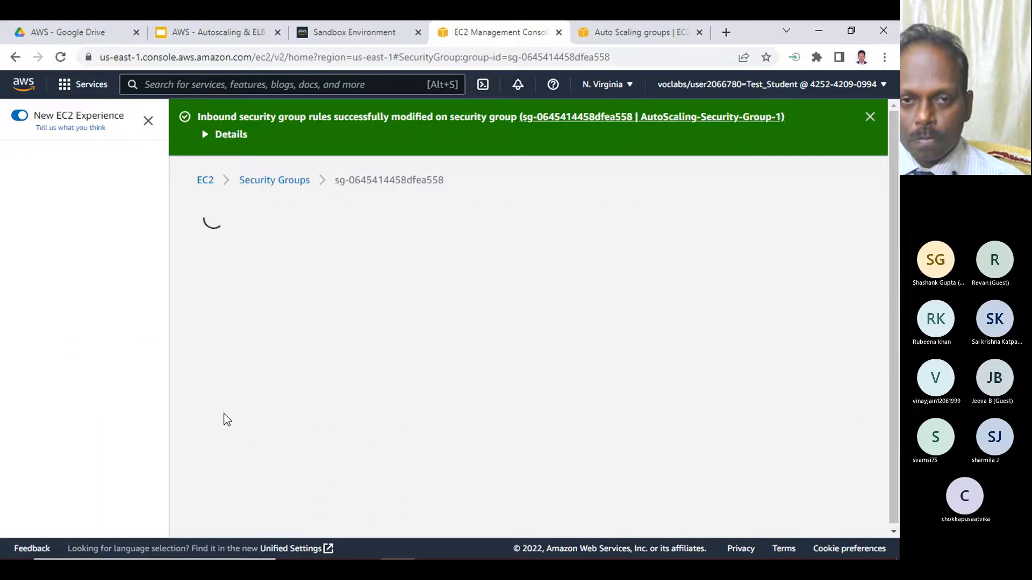
- Select the running AutoScaling Instance from the EC2 dashboard's instances and connect to it with EC2 Instance Connect
click(205, 181)
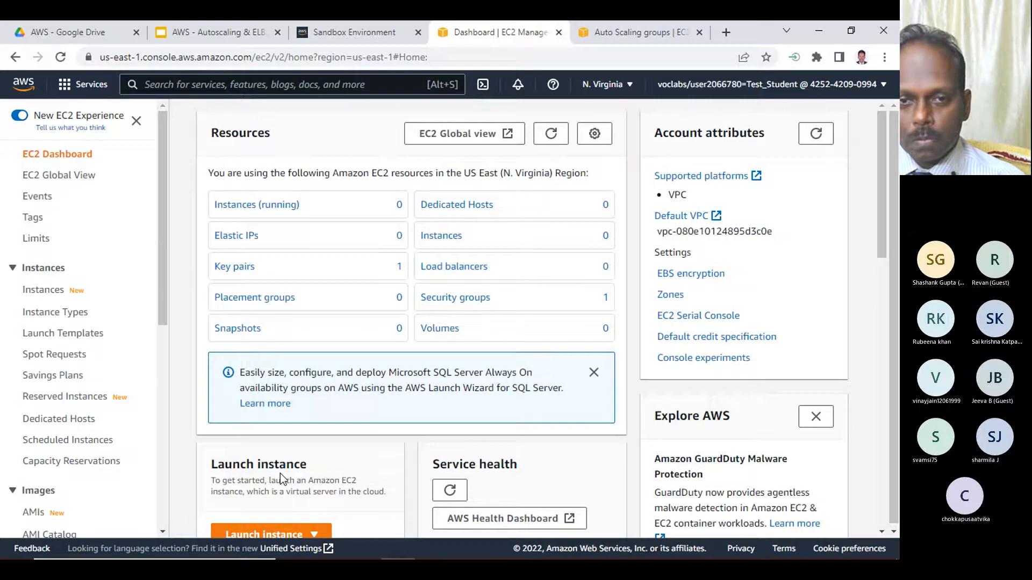
click(277, 204)
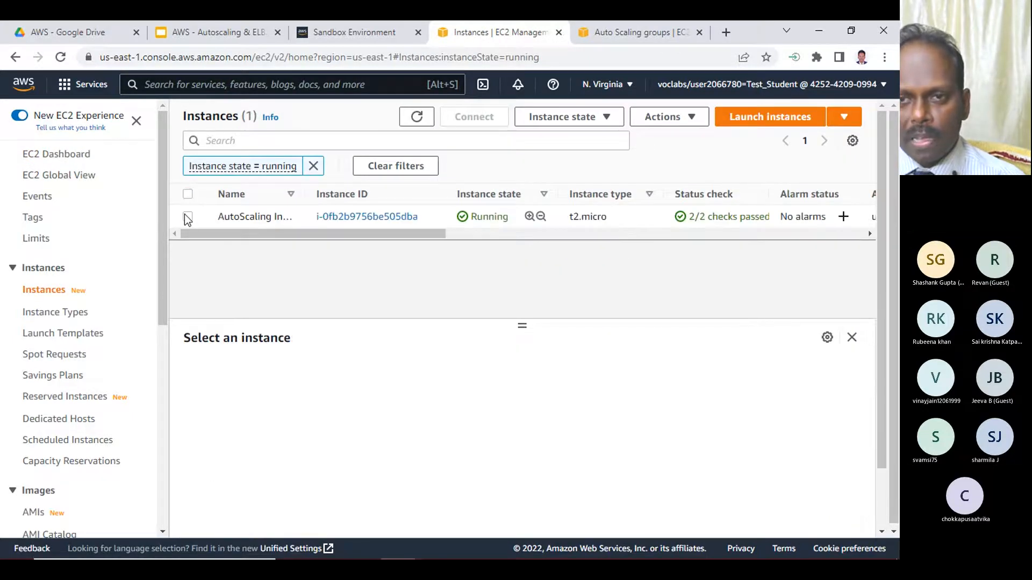
click(187, 218)
click(474, 117)
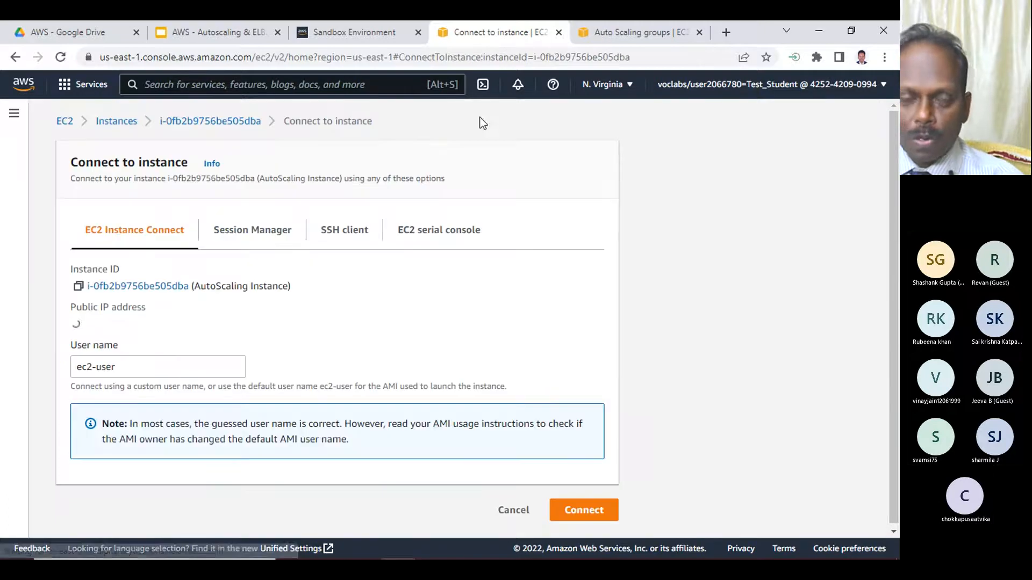
click(585, 515)
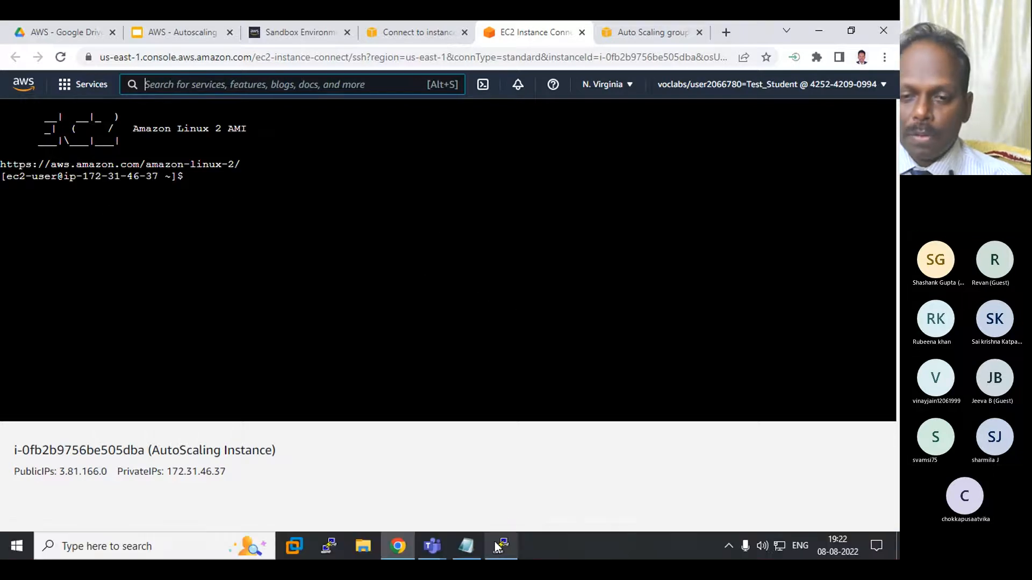
- Close the inactive PuTTY session, then relaunch PuTTY and enter 3.81.166.0 as the host name
click(497, 544)
click(517, 347)
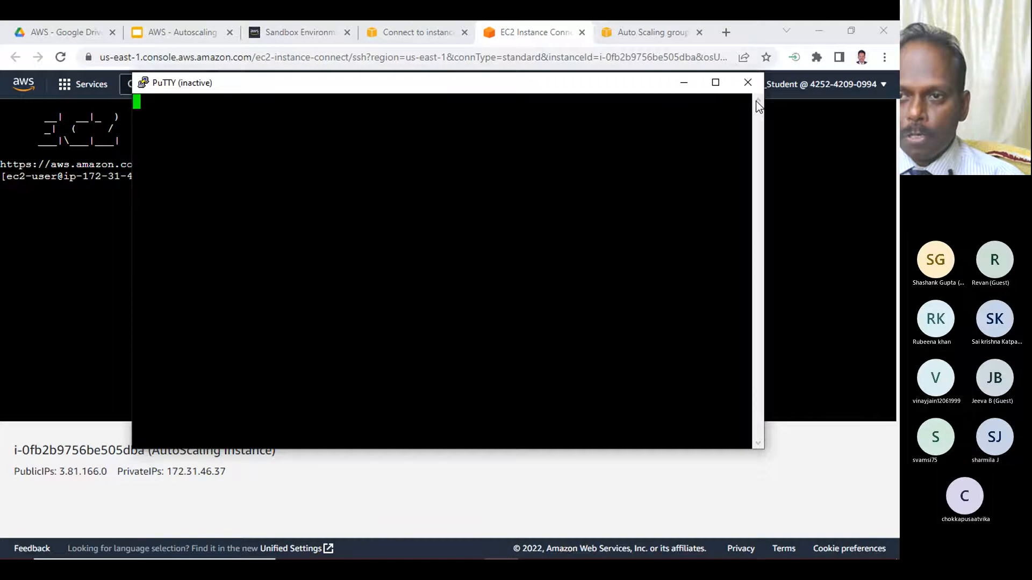
click(750, 81)
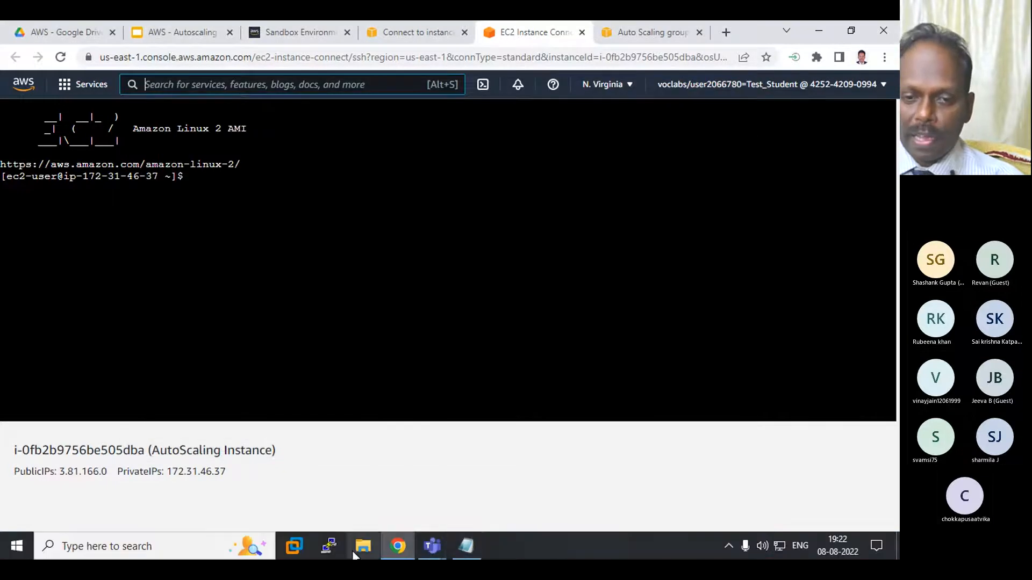
click(323, 546)
click(501, 304)
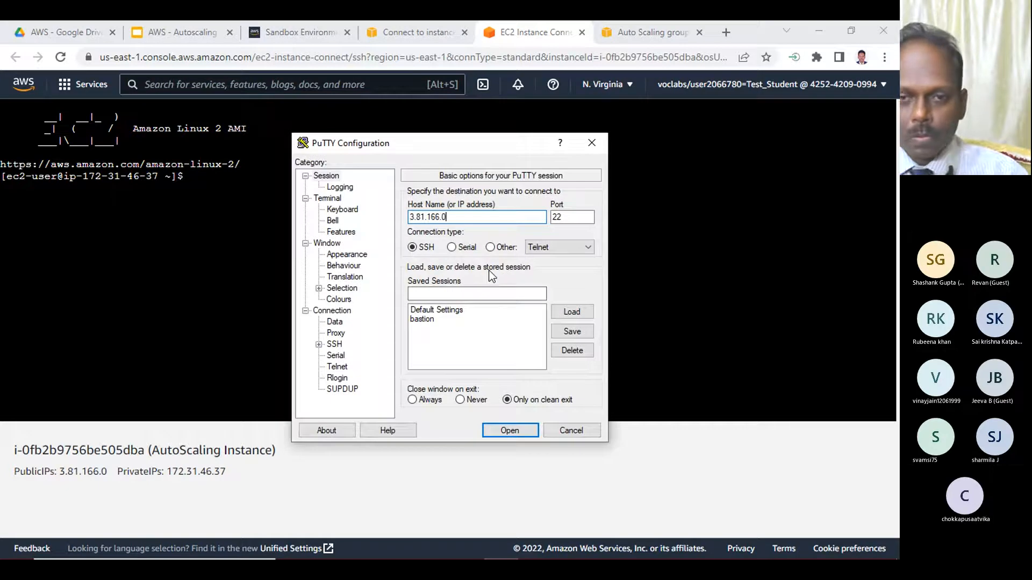
- Set the seconds between keepalives to 30 in PuTTY's connection options
click(331, 310)
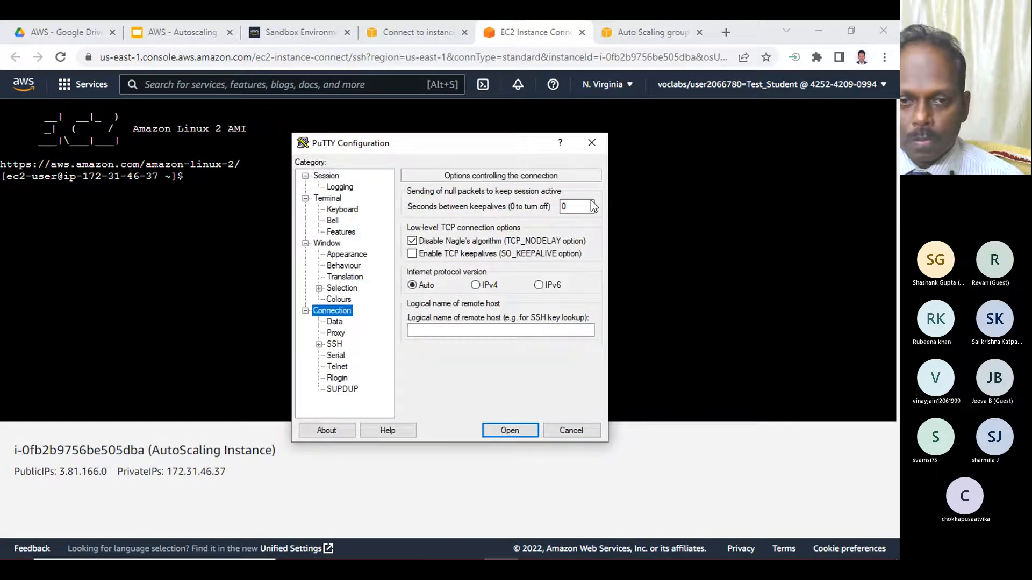
click(571, 207)
key(BackSpace)
text(3)
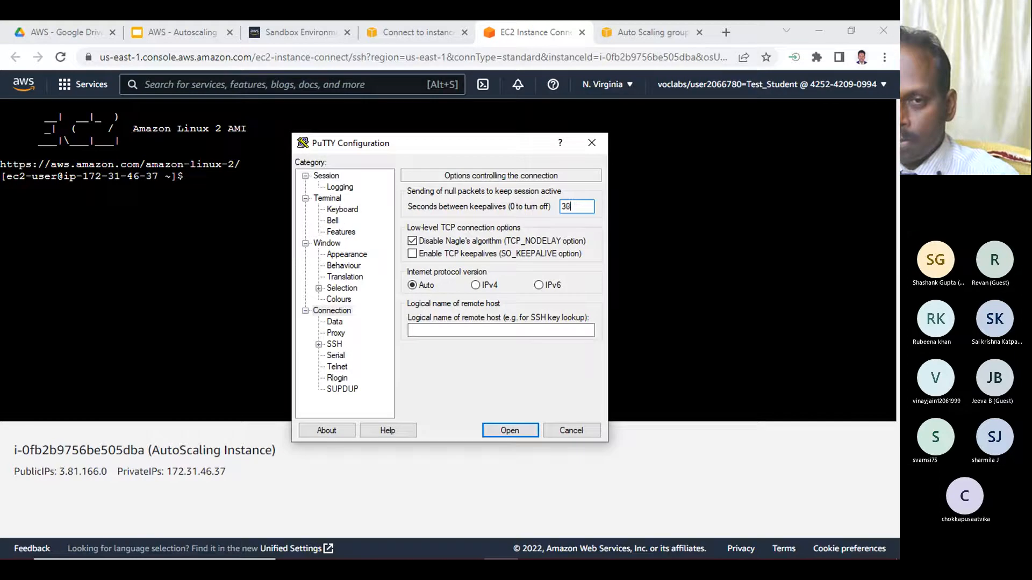
- Choose labsuser (18) from Downloads as the private key file for SSH authentication
click(341, 344)
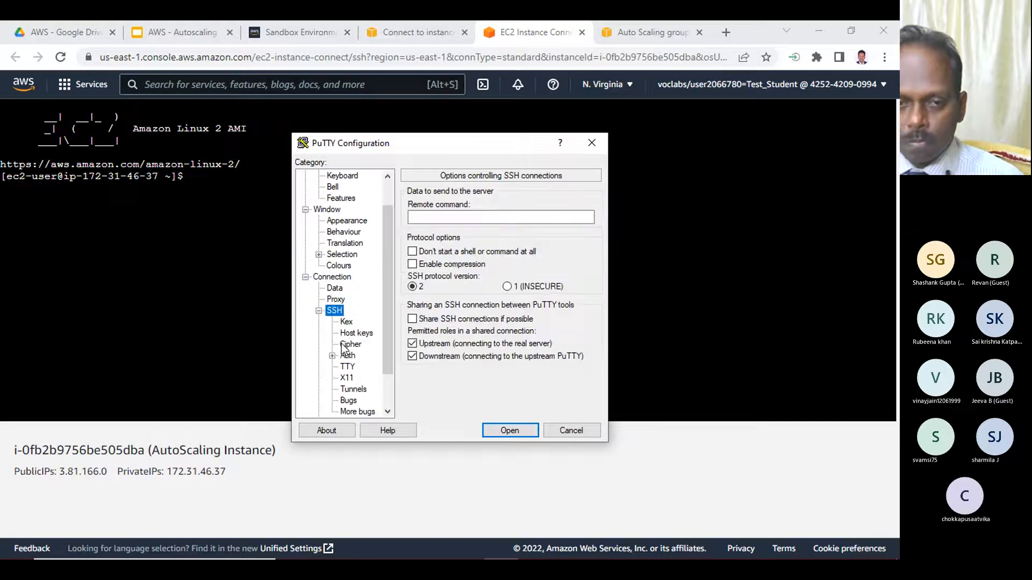
click(348, 355)
click(570, 336)
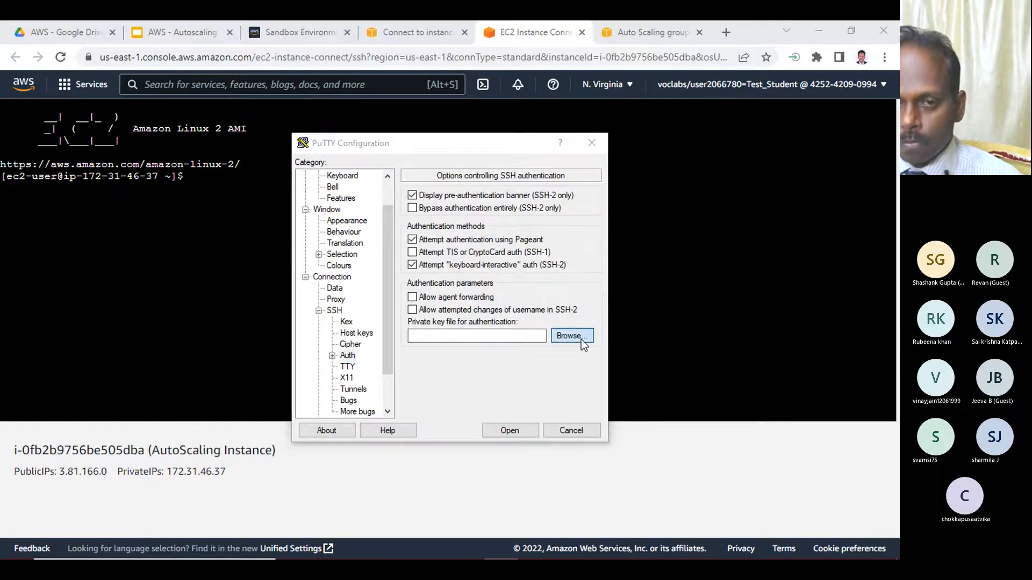
double_click(452, 275)
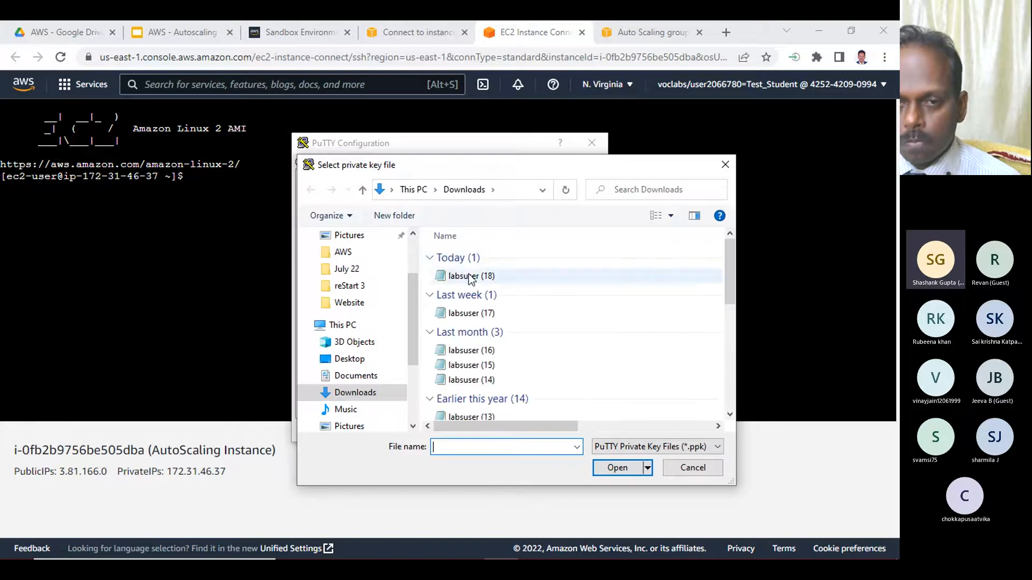
- Open the PuTTY SSH session to the instance and log in as ec2-user
click(504, 428)
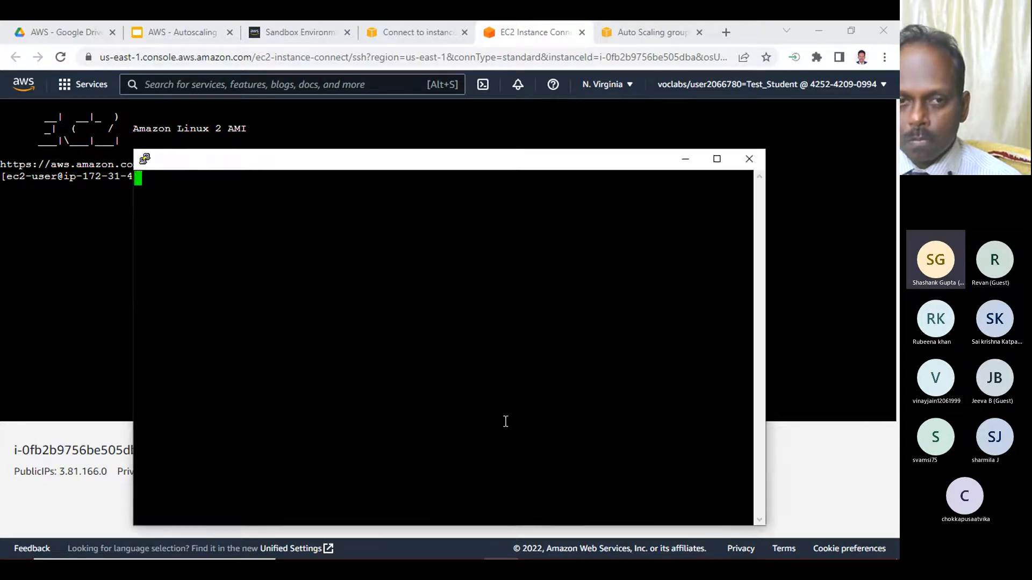
click(395, 405)
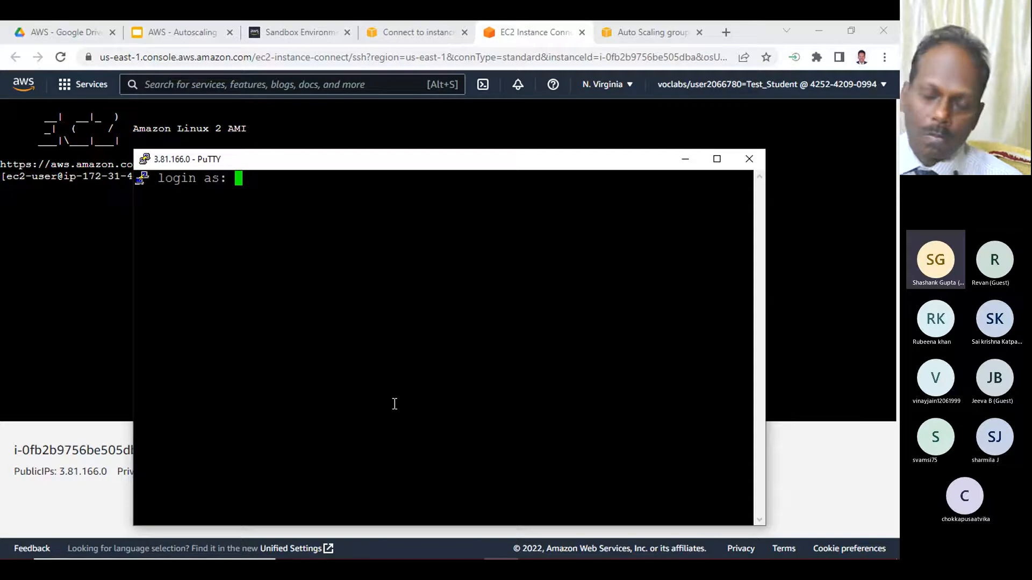
text(ec2-user)
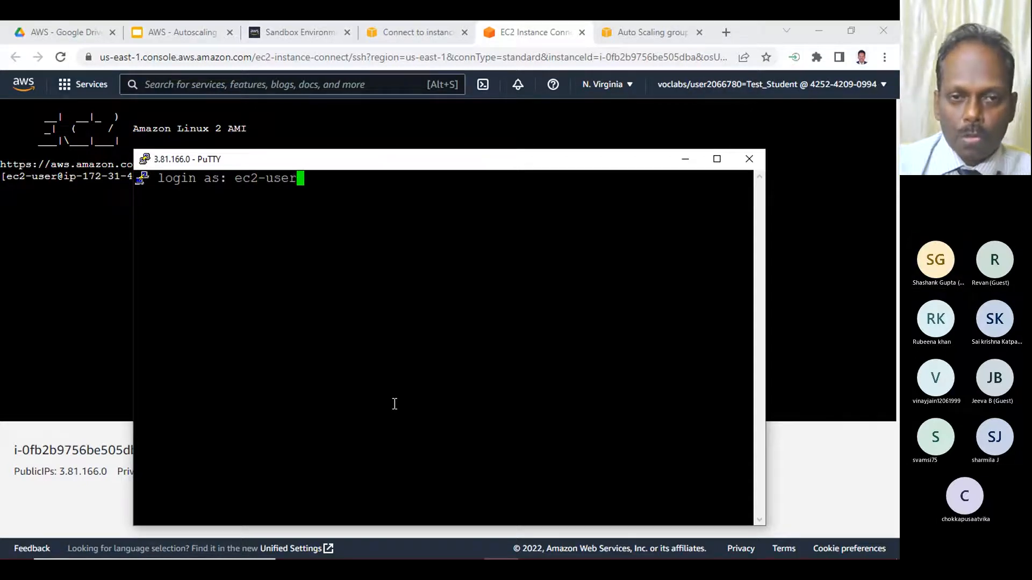
key(Return)
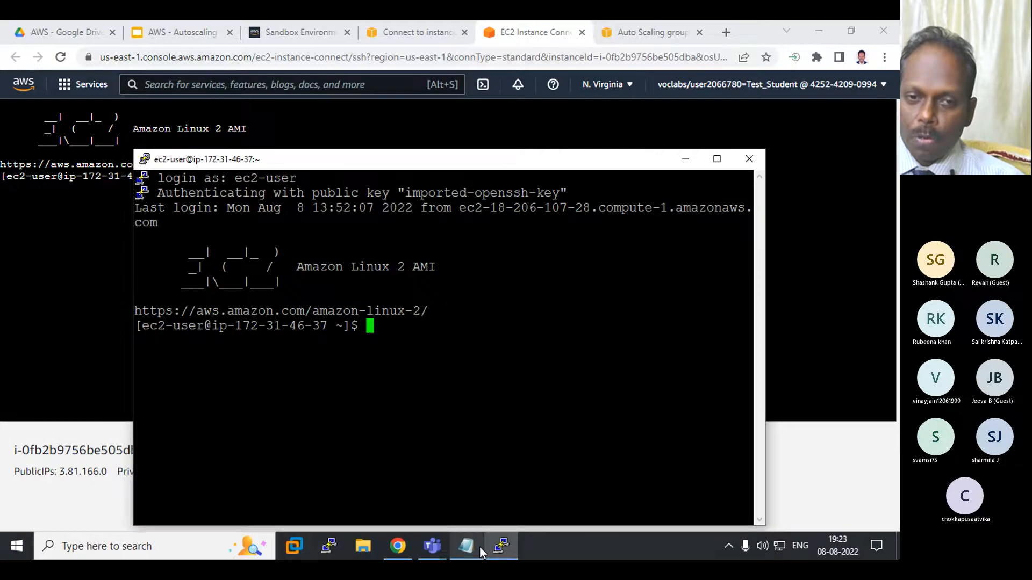
- Review the Notepad item on verifying autoscaling by increasing the load, and look at the PuTTY and EC2 Instance Connect terminals
click(466, 546)
drag(233, 400, 536, 399)
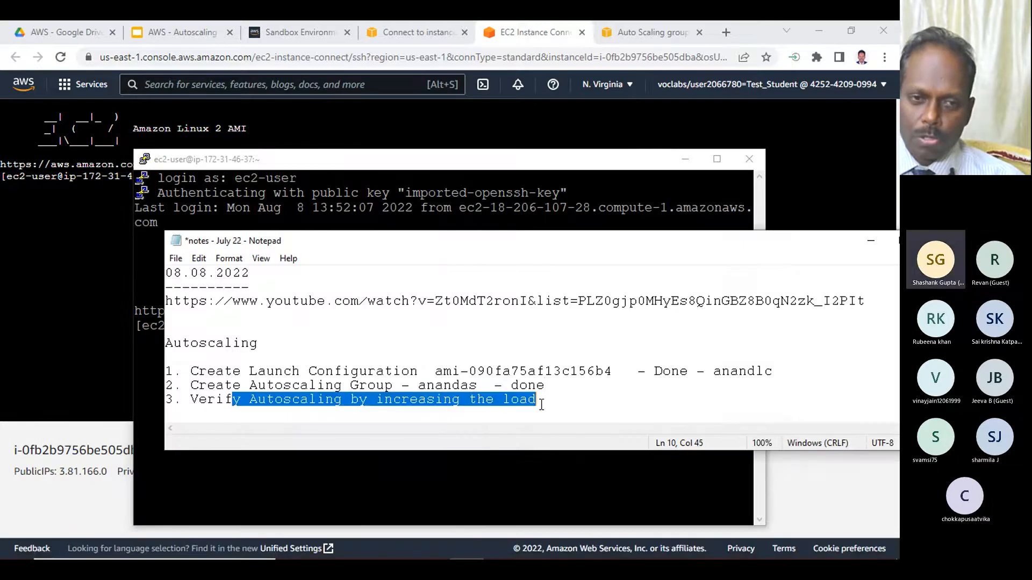
click(420, 161)
click(50, 221)
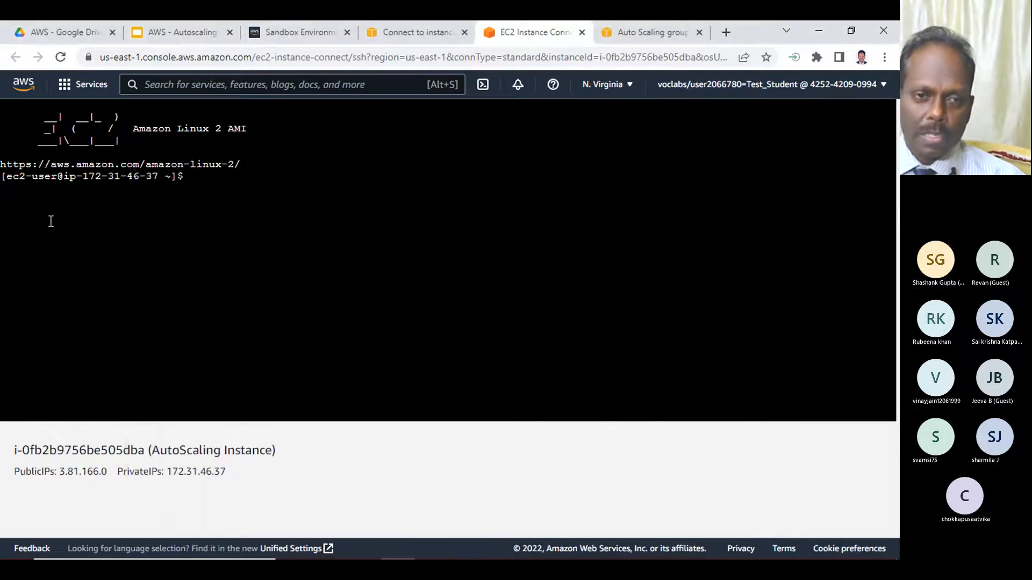
click(499, 547)
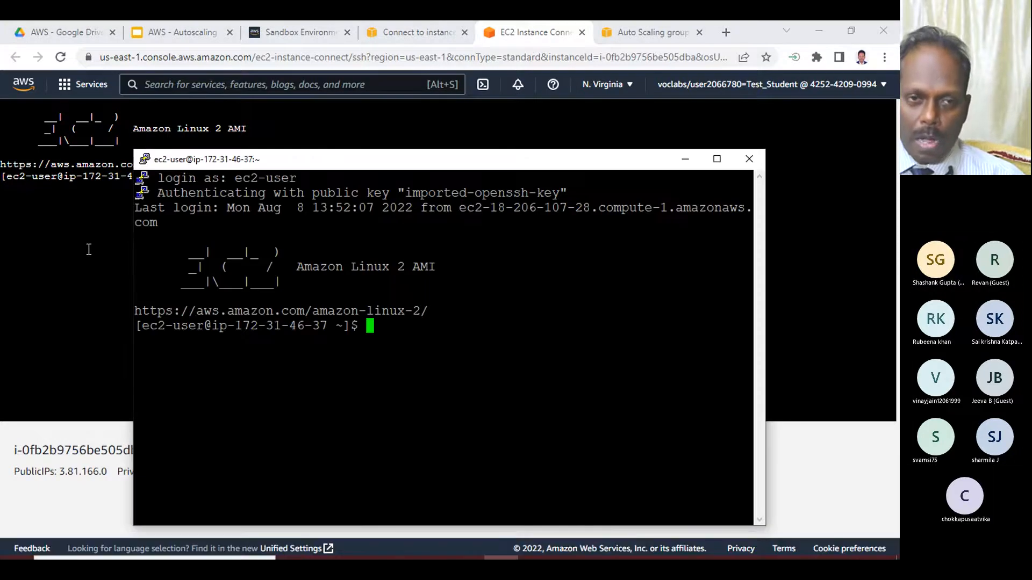
click(102, 215)
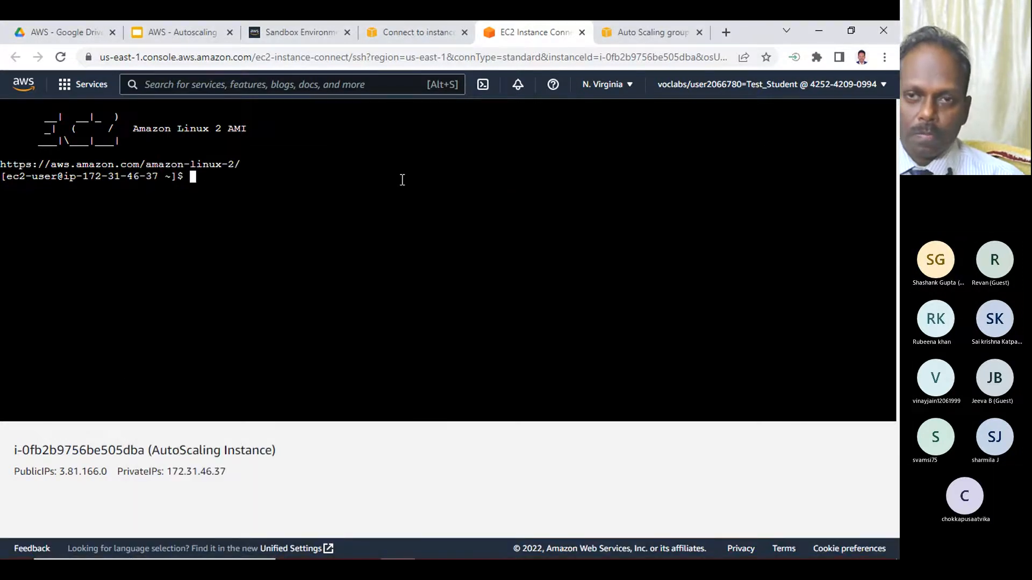
- Return to the EC2 instances list and view the details of the AutoScaling Instance
click(401, 28)
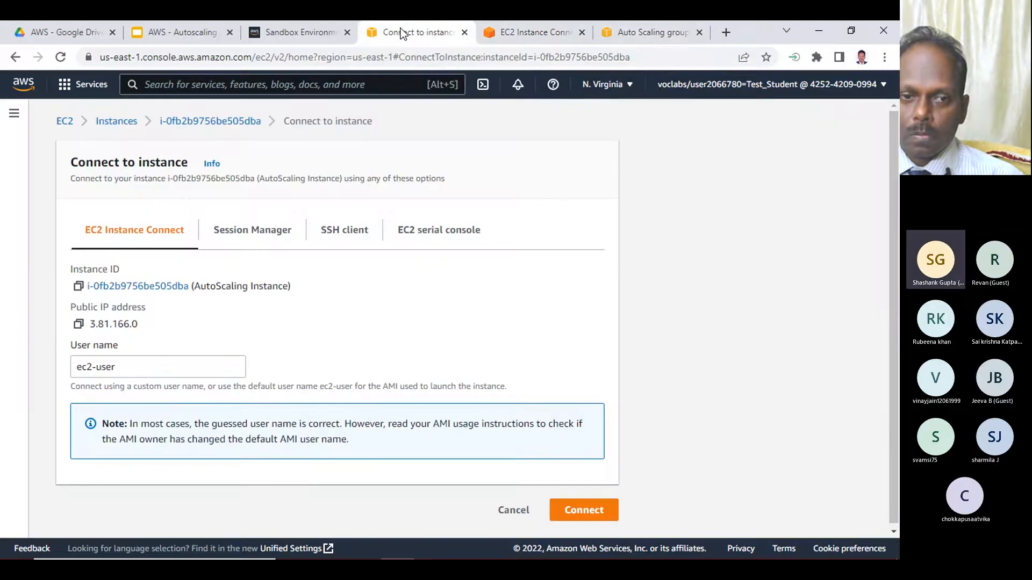
click(97, 123)
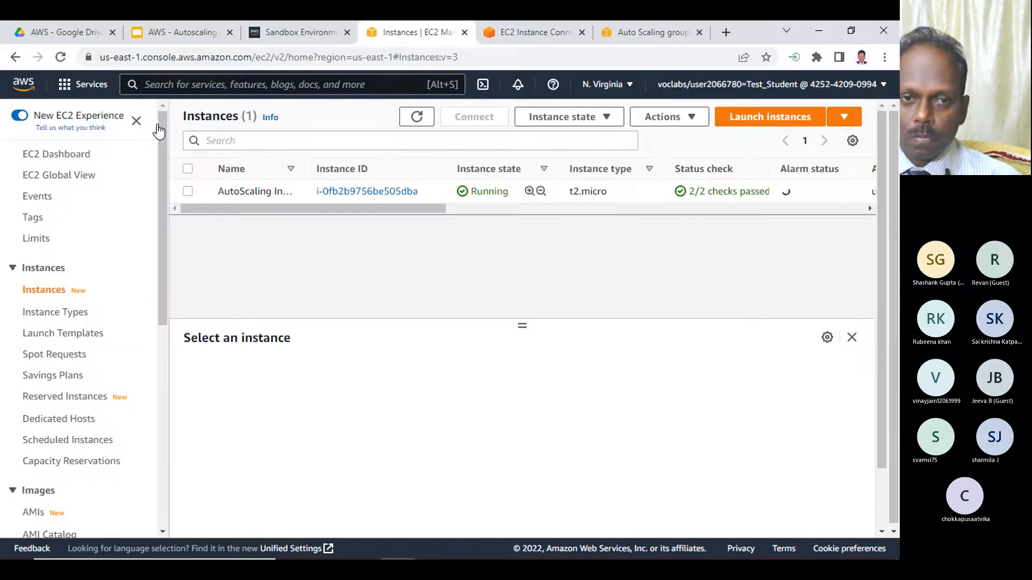
click(188, 191)
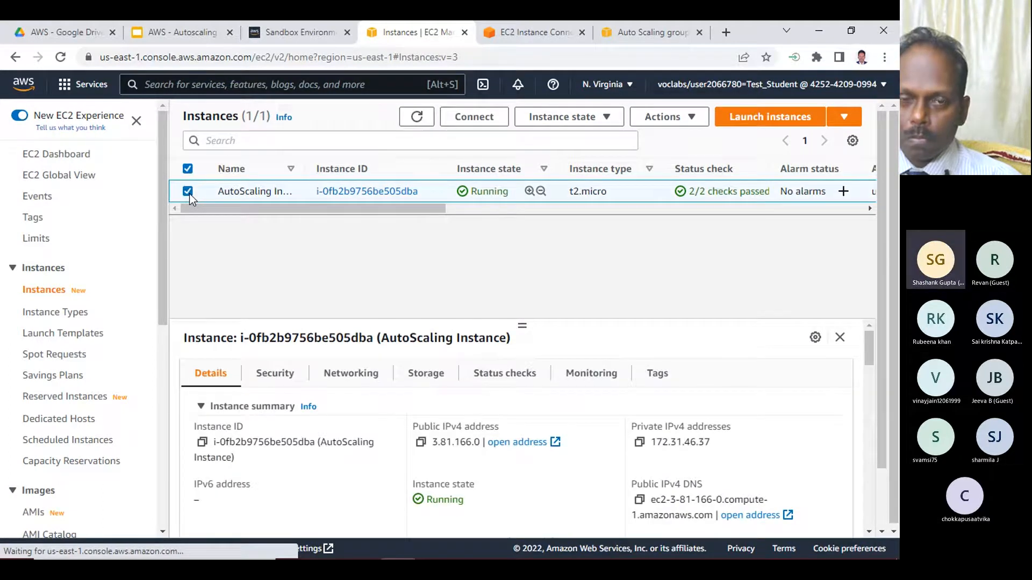
- Go back to the EC2 Instance Connect terminal, check the PuTTY session, and minimize the PuTTY window
click(536, 31)
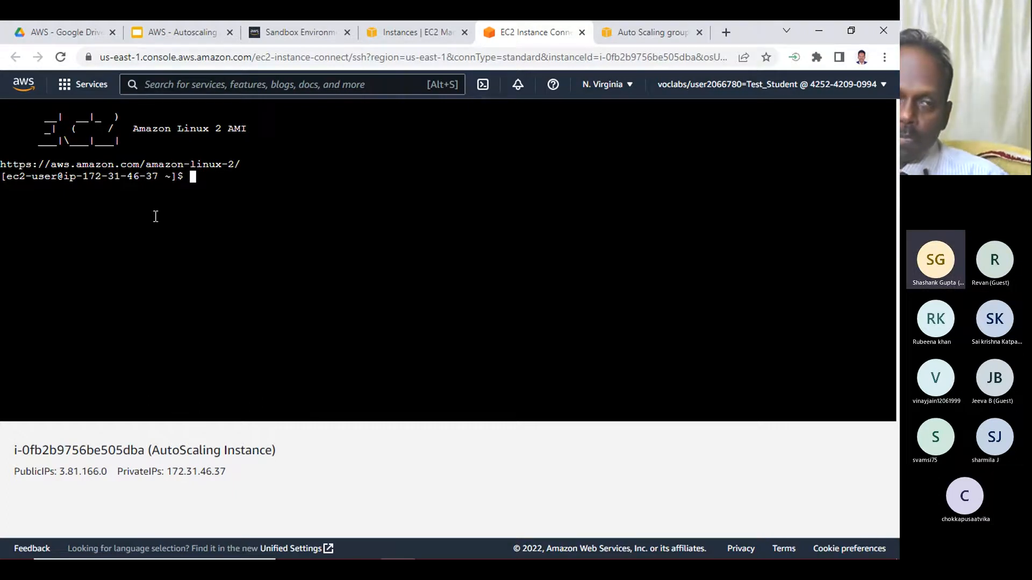
click(502, 544)
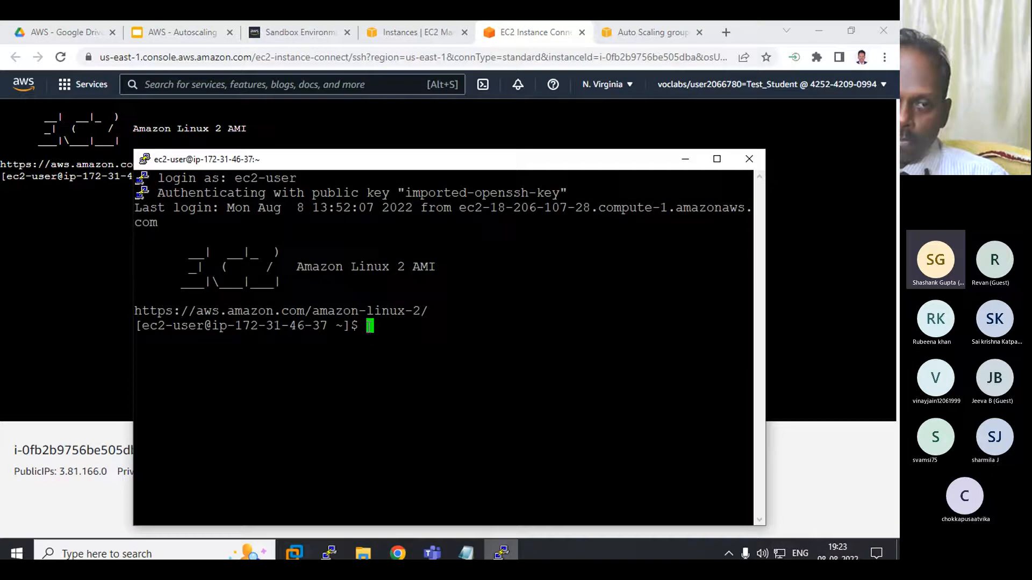
click(685, 159)
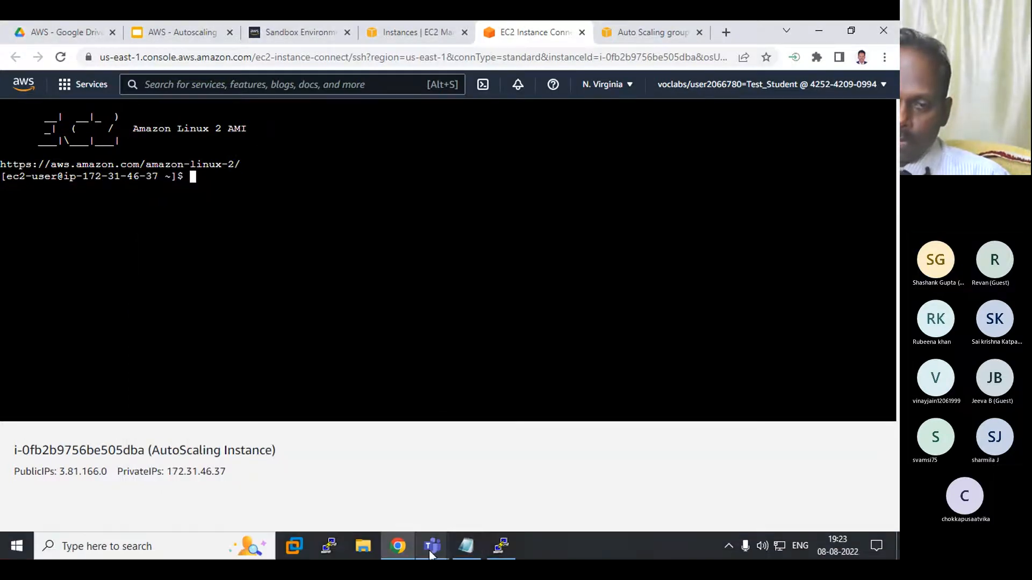
- Check the Teams meeting window and its chat, and return to the EC2 instances list in Chrome
mouse_move(430, 547)
click(379, 494)
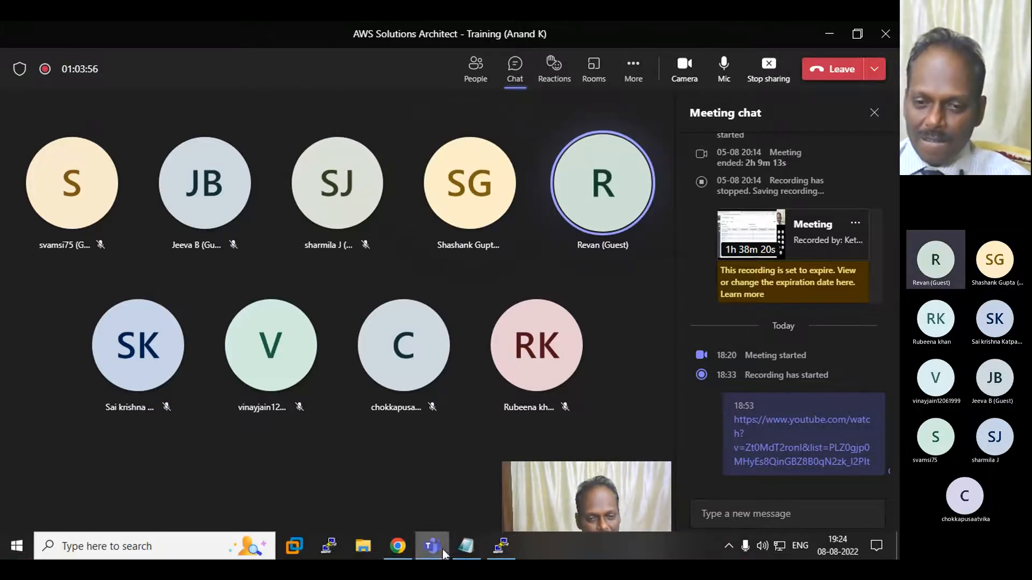
mouse_move(396, 548)
click(405, 500)
click(415, 29)
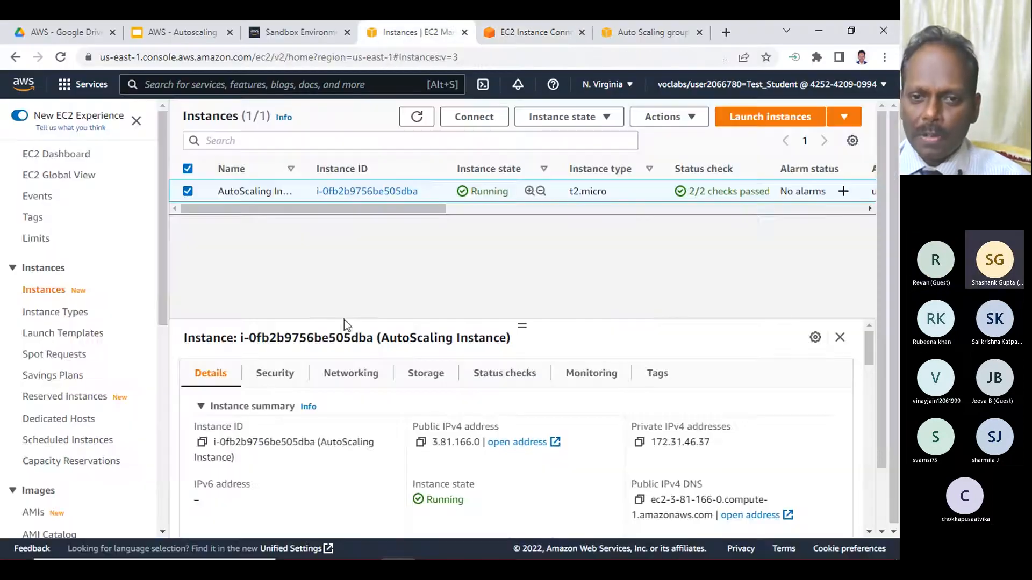
- Review the inbound rules of the instance's security group AutoScaling-Security-Group-1, and leave the rule editor without saving
click(273, 376)
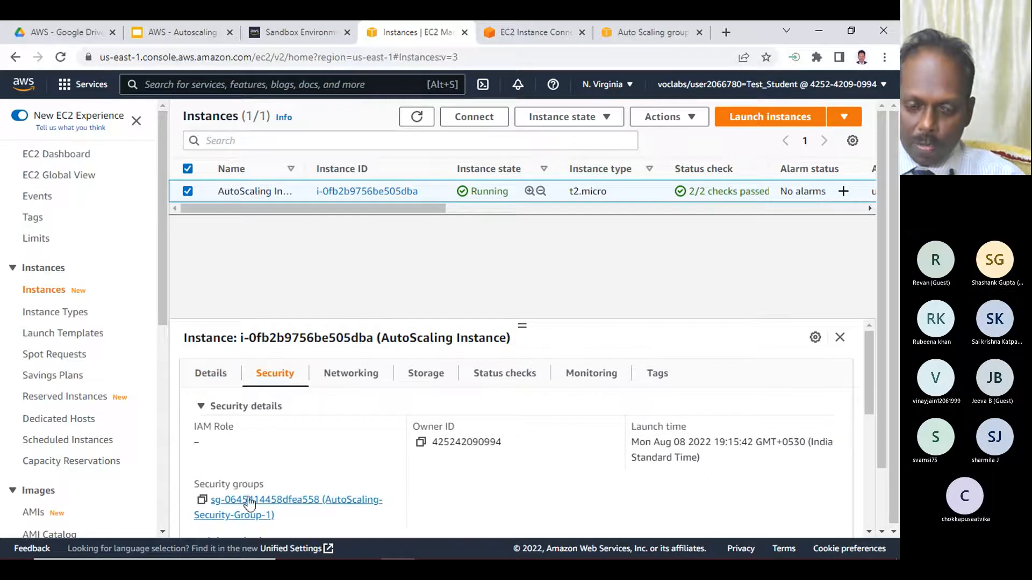
click(310, 504)
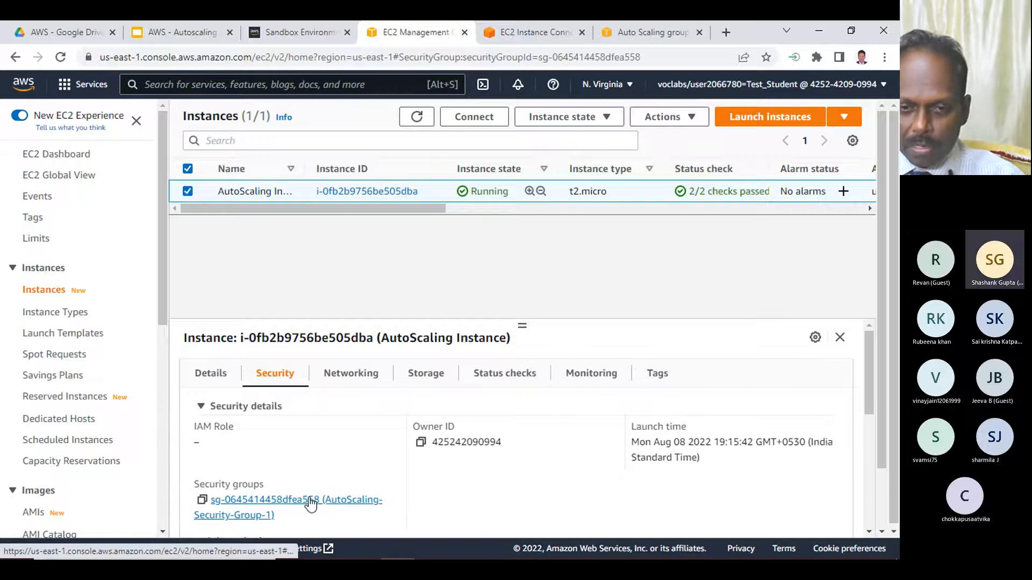
scroll(739, 458, down, 4)
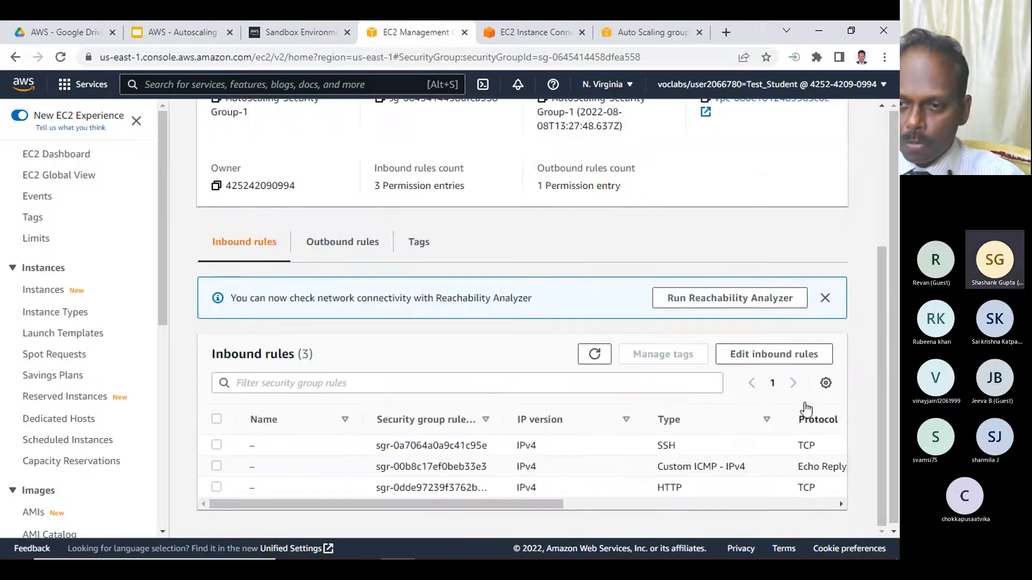
click(753, 352)
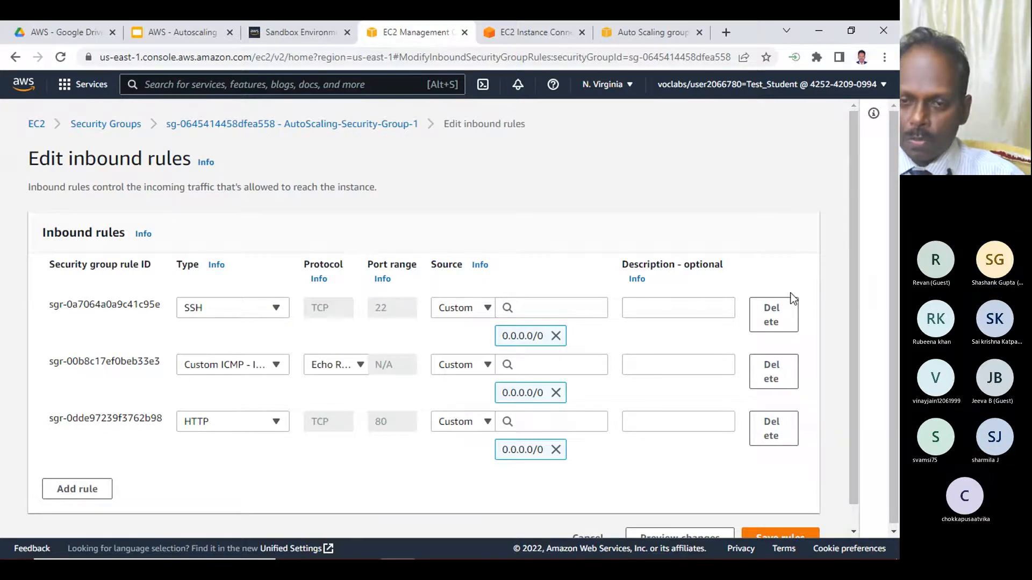
scroll(661, 508, down, 1)
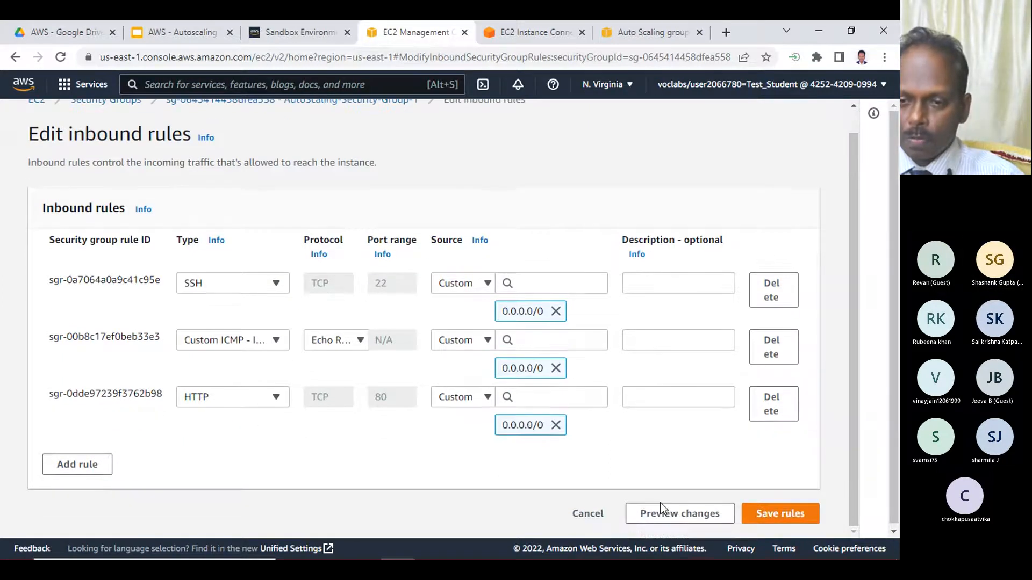
click(587, 514)
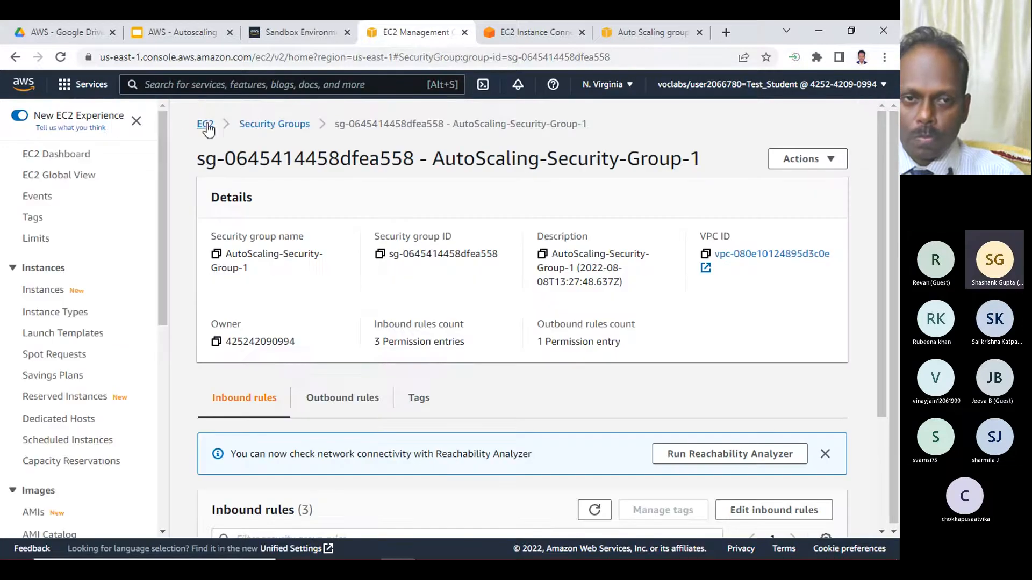
- Reopen the running instances list from the EC2 dashboard, select the AutoScaling Instance, and return to its EC2 Instance Connect terminal
click(206, 124)
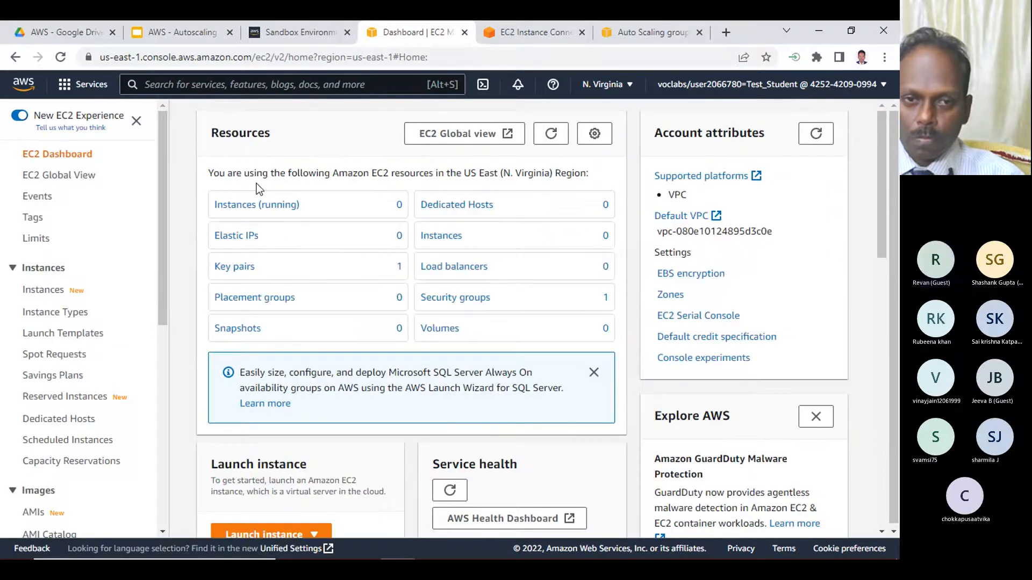
click(269, 204)
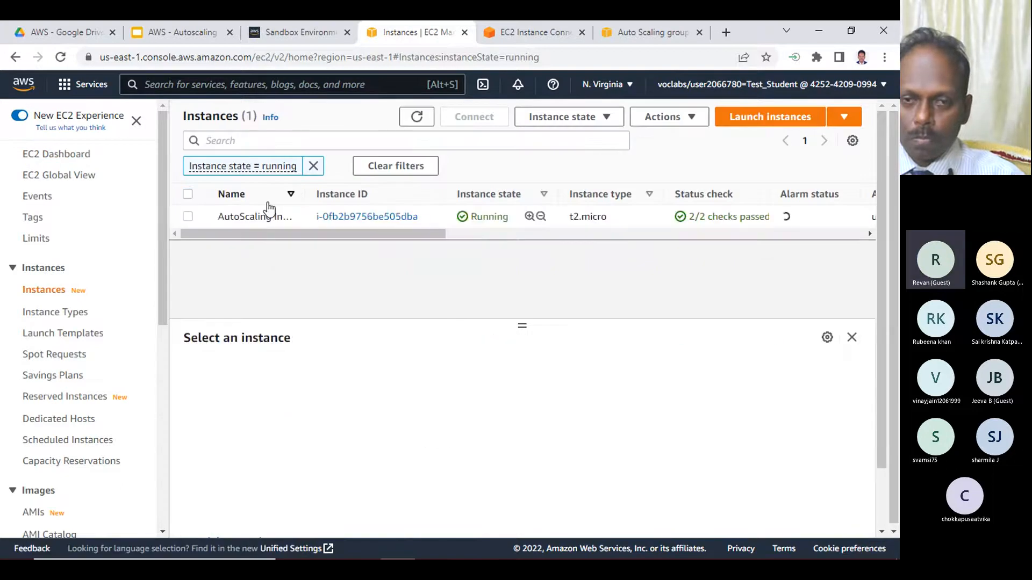
click(188, 216)
click(521, 31)
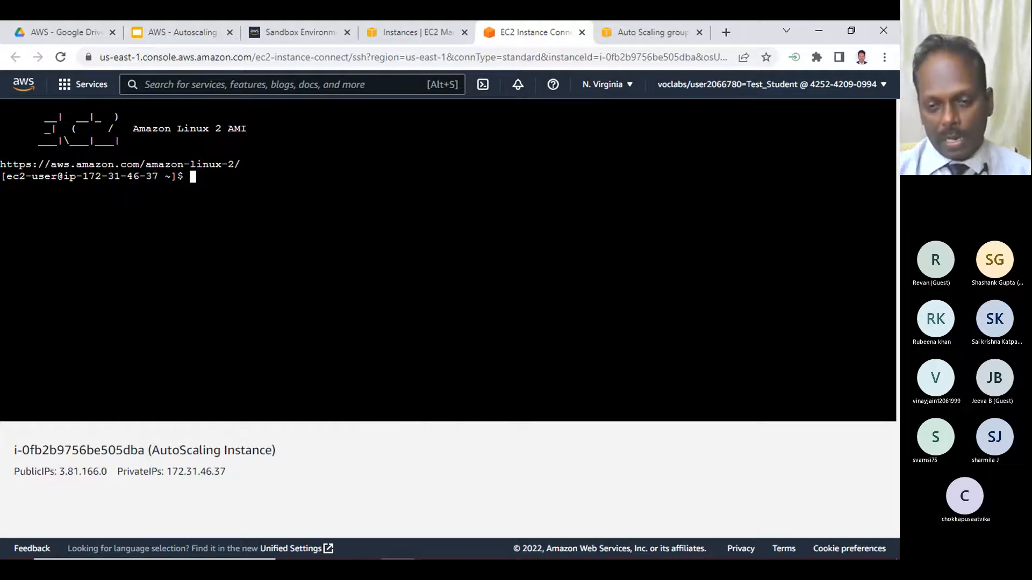
- Review the Notepad item on verifying autoscaling, and look at the EC2 instances list and the Auto Scaling group anandas
mouse_move(472, 547)
click(465, 546)
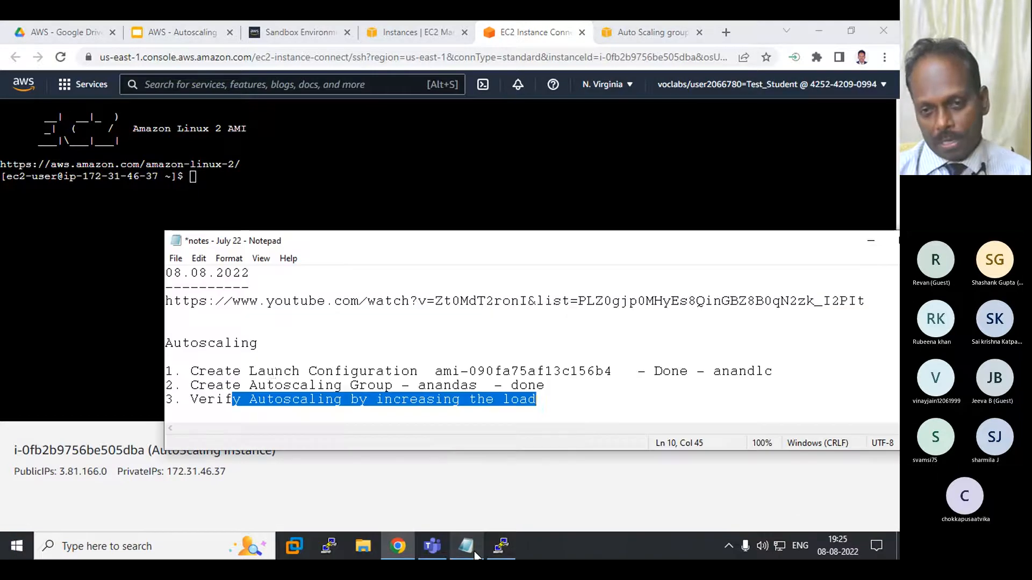
click(285, 400)
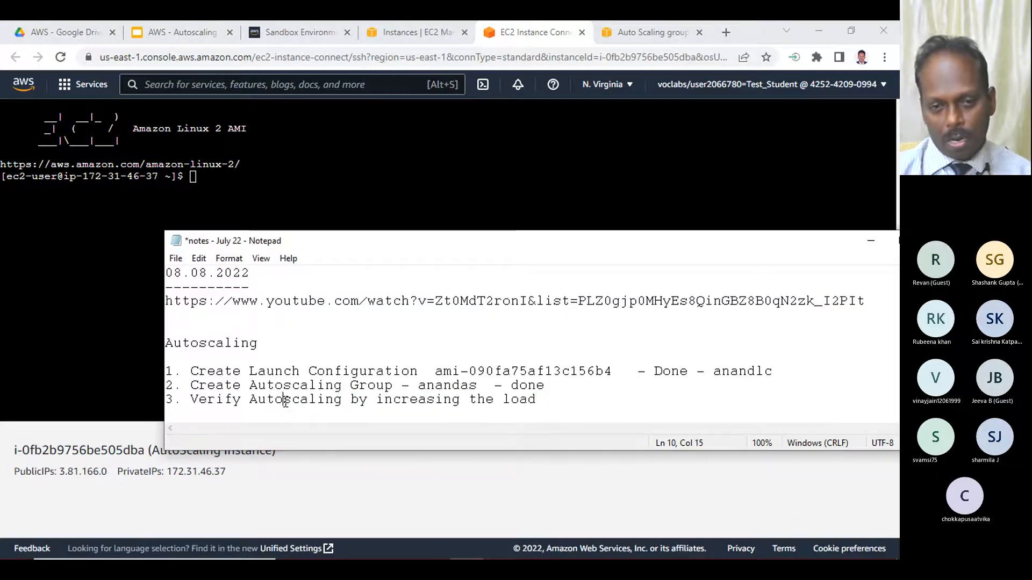
click(440, 31)
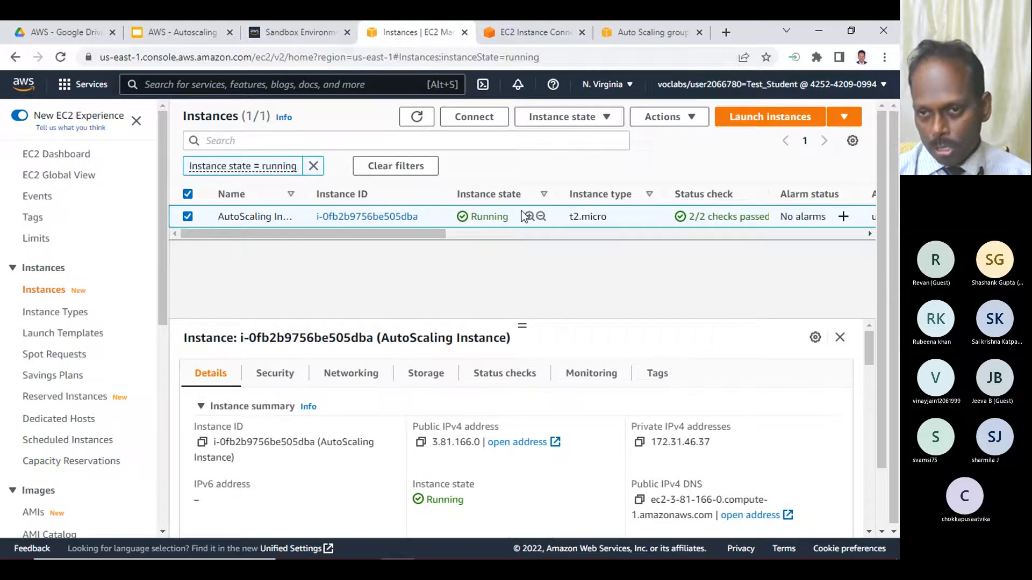
click(651, 31)
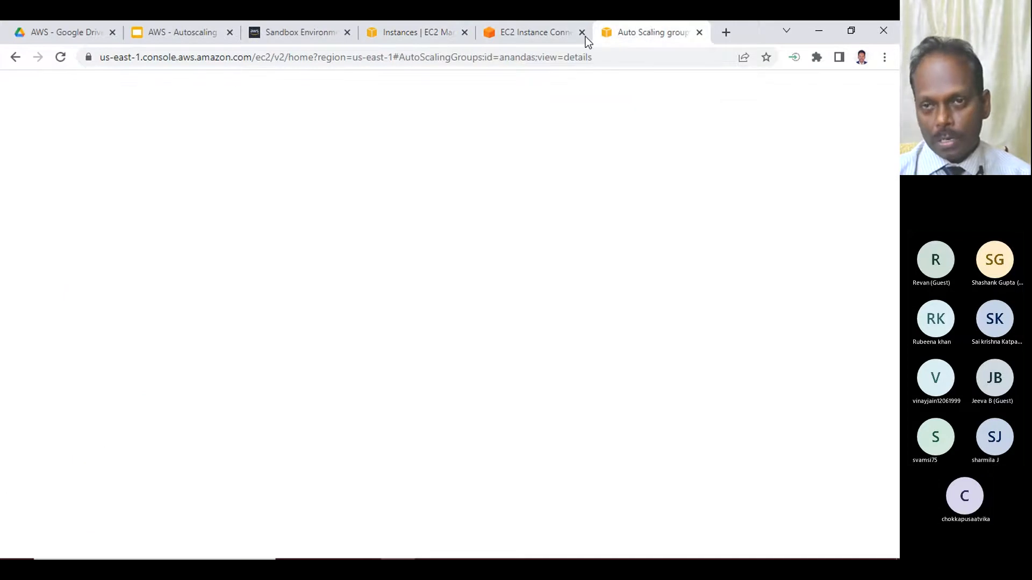
- Examine the enlarged CPU utilization graph in the AutoScaling Instance's monitoring data and refresh it
click(449, 35)
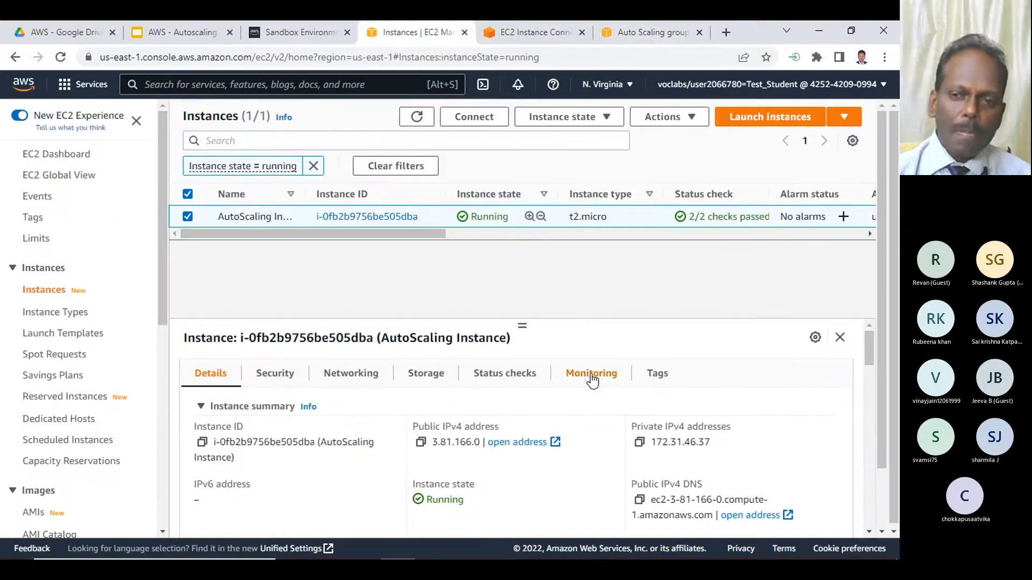
drag(523, 323, 522, 279)
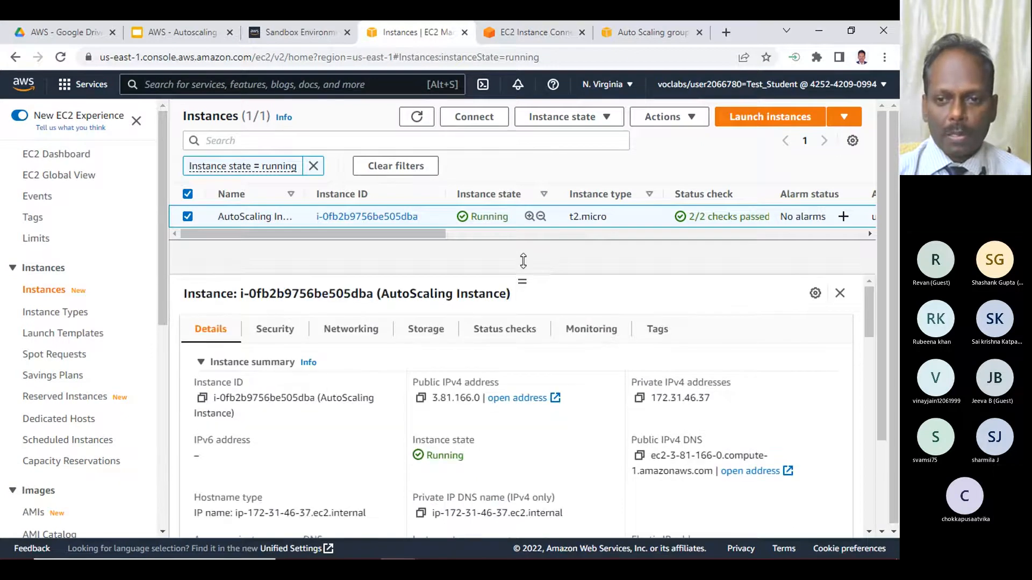
click(594, 336)
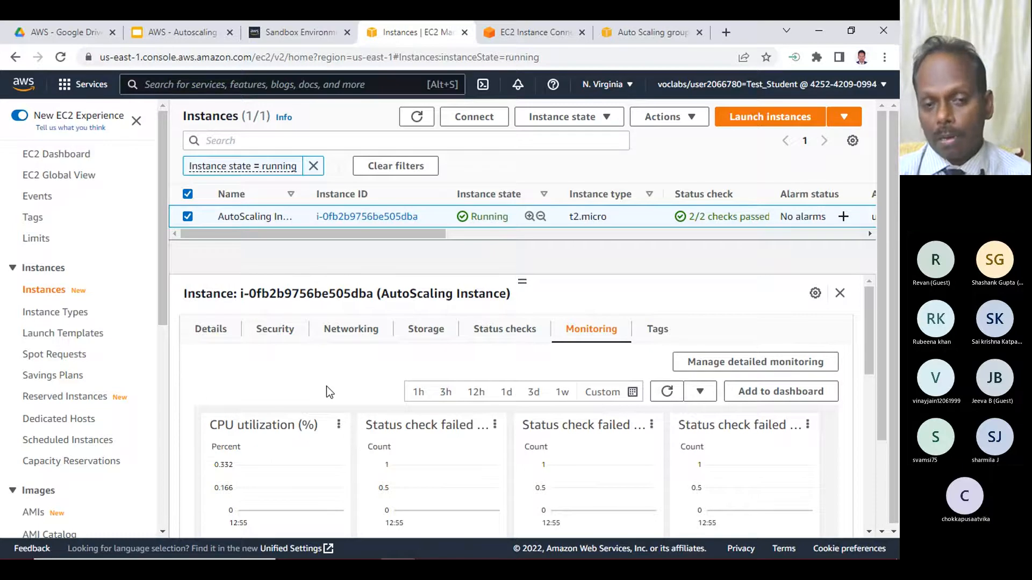
click(338, 426)
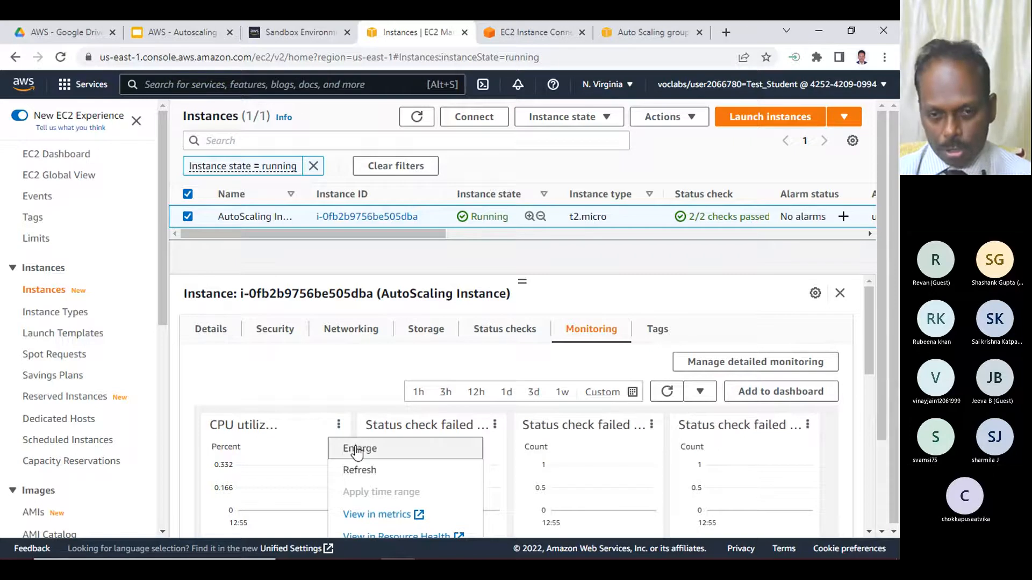
click(357, 453)
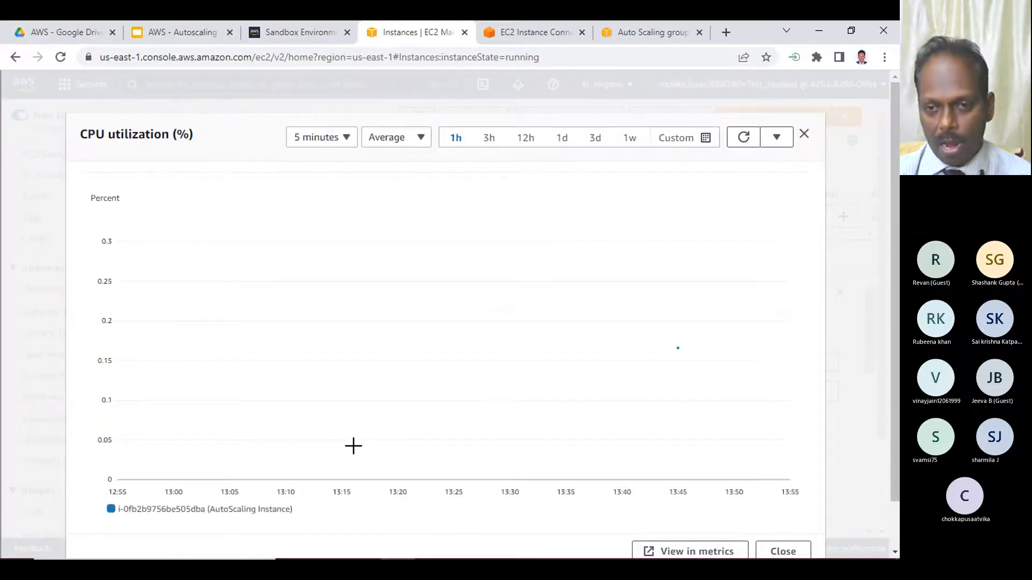
mouse_move(679, 349)
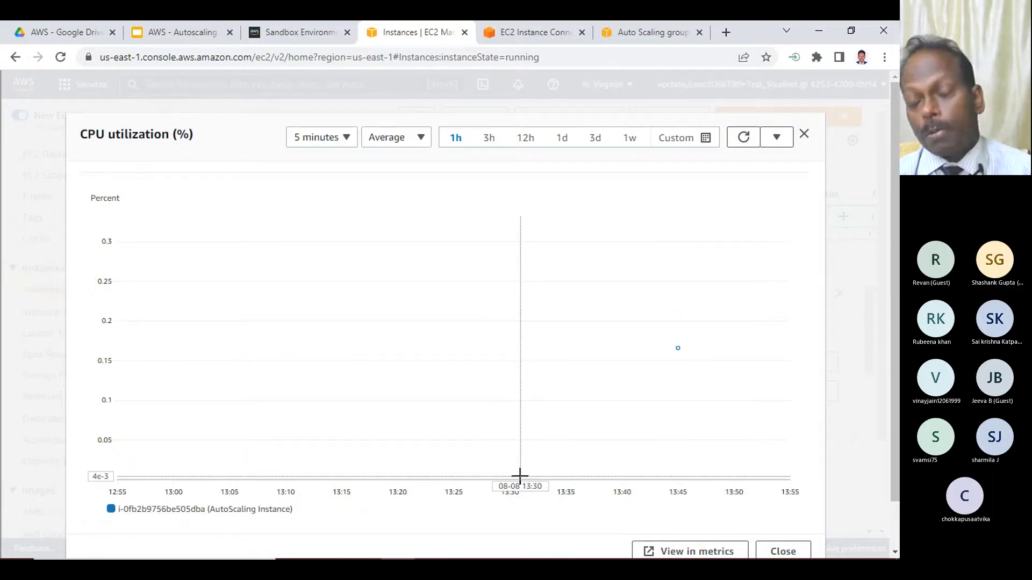
mouse_move(520, 476)
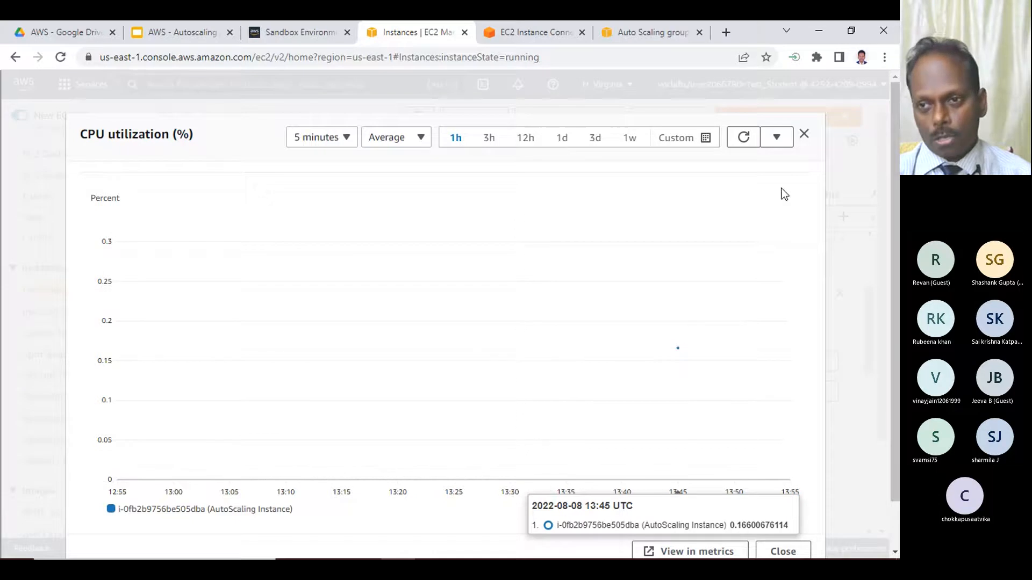
click(744, 137)
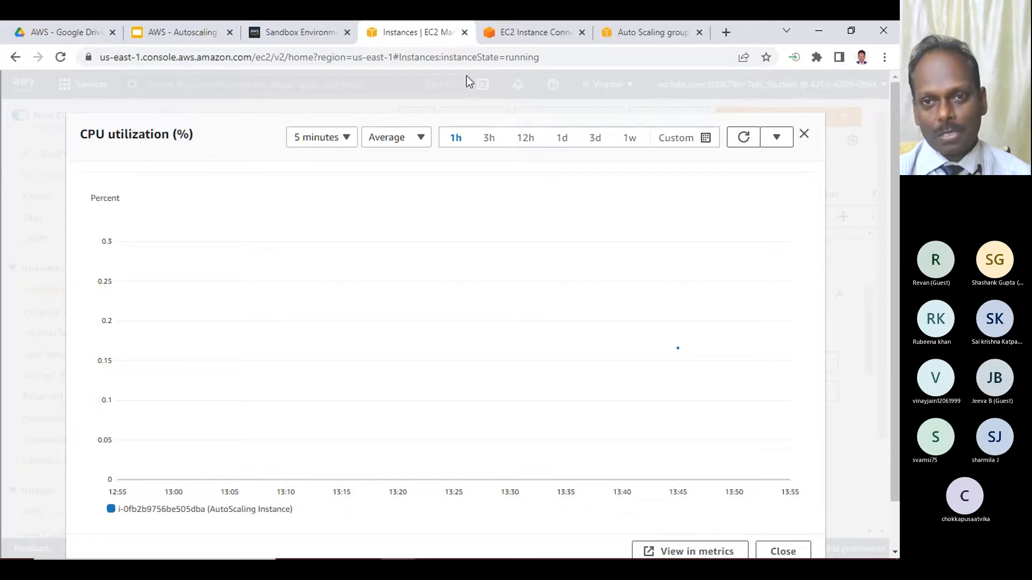
- Switch to the root user in the EC2 Instance Connect terminal with sudo su -
click(527, 26)
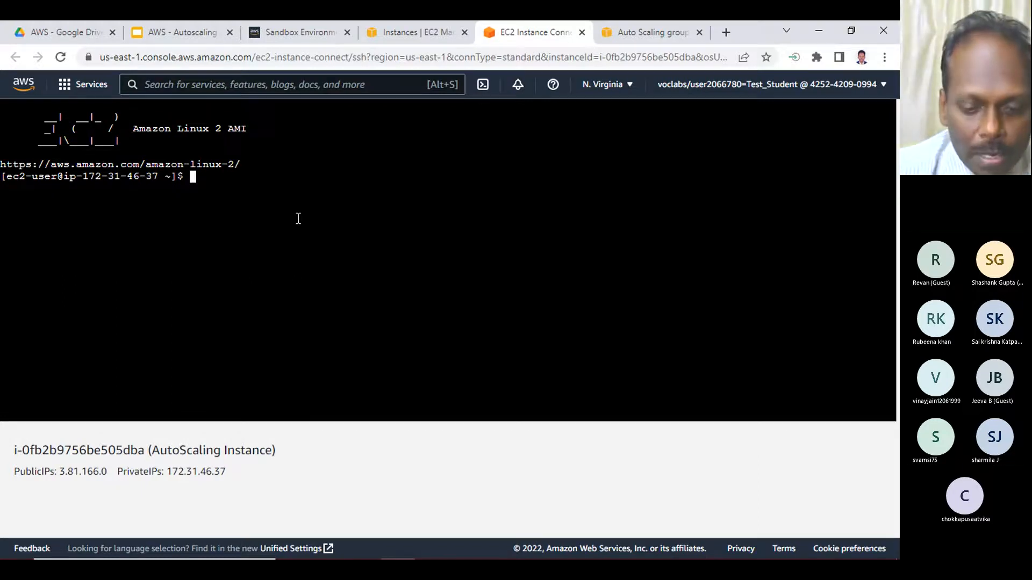
text(sudo su -)
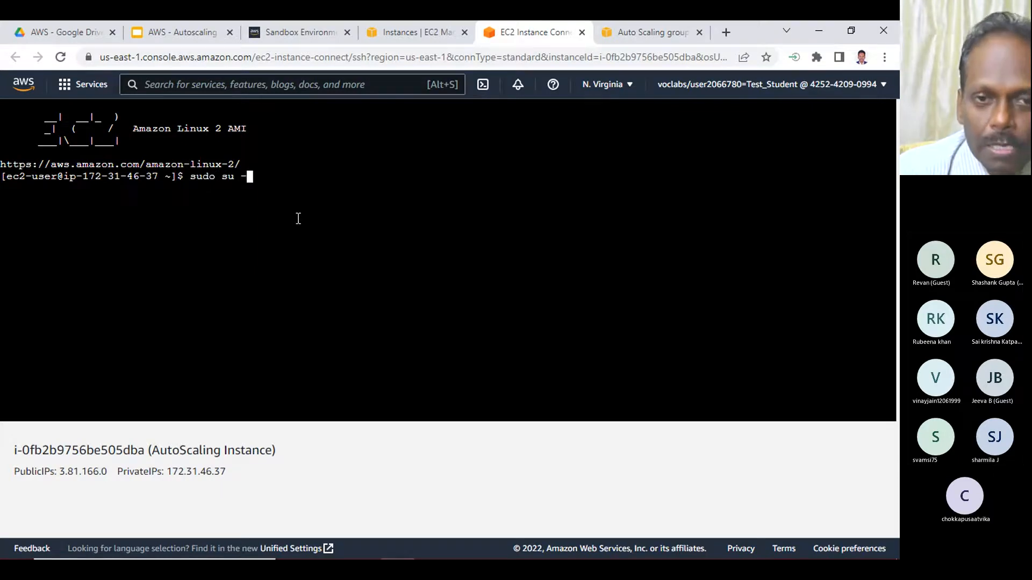
key(Return)
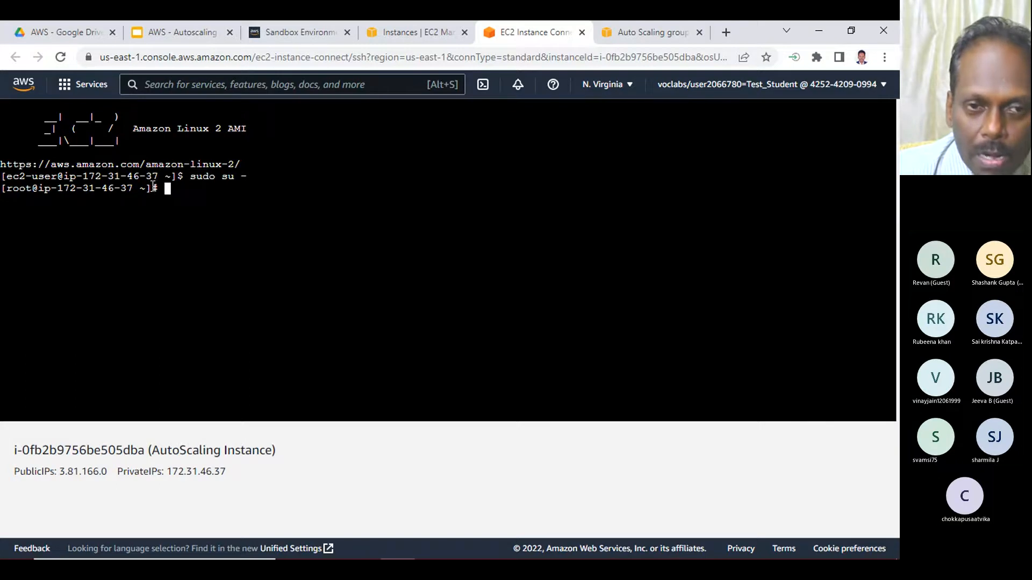
- Record the command "$ sudo su -" in the Notepad notes below item 3, followed by a line starting with "#"
drag(178, 176, 260, 175)
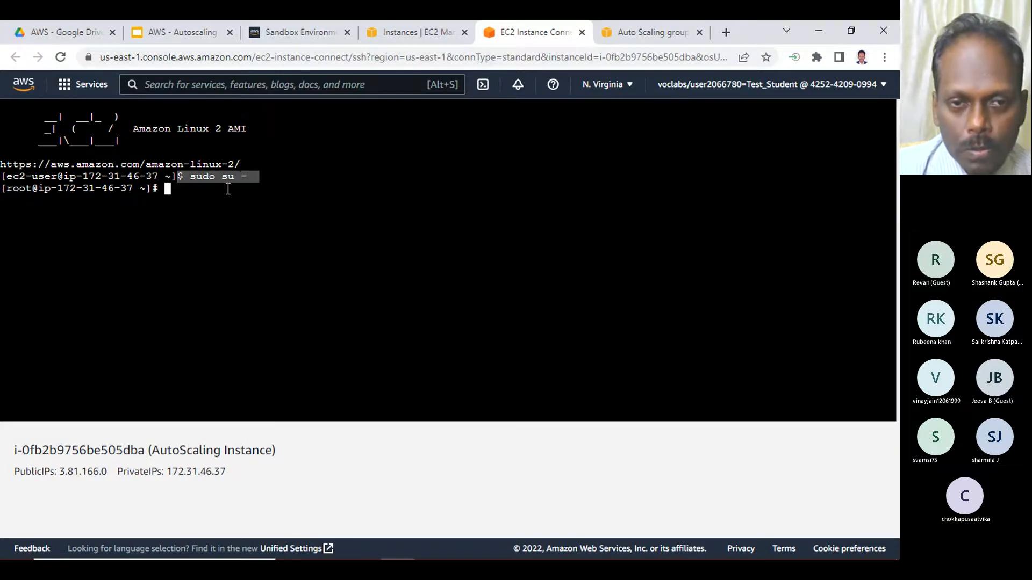
key(ctrl+c)
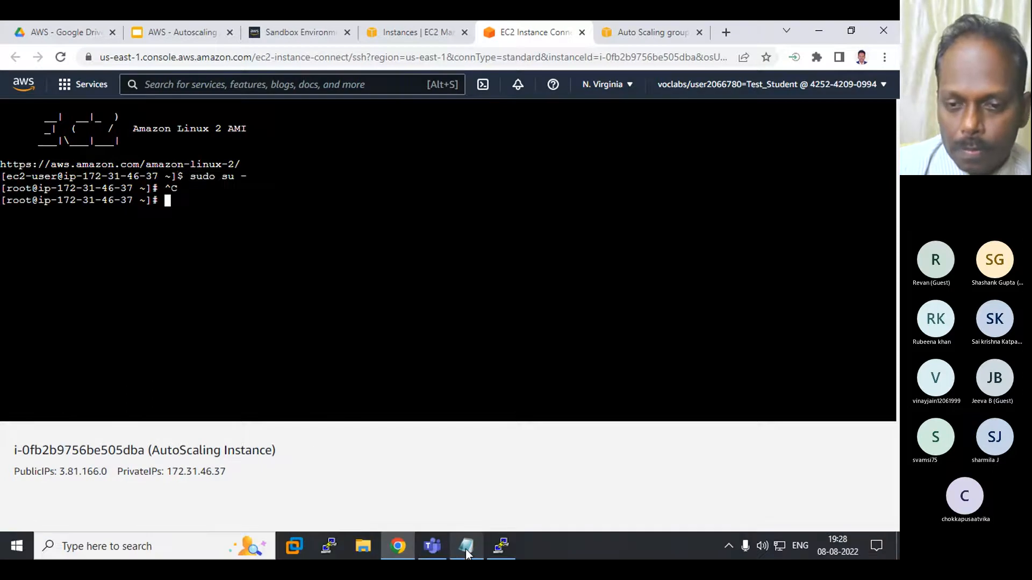
click(452, 549)
click(192, 412)
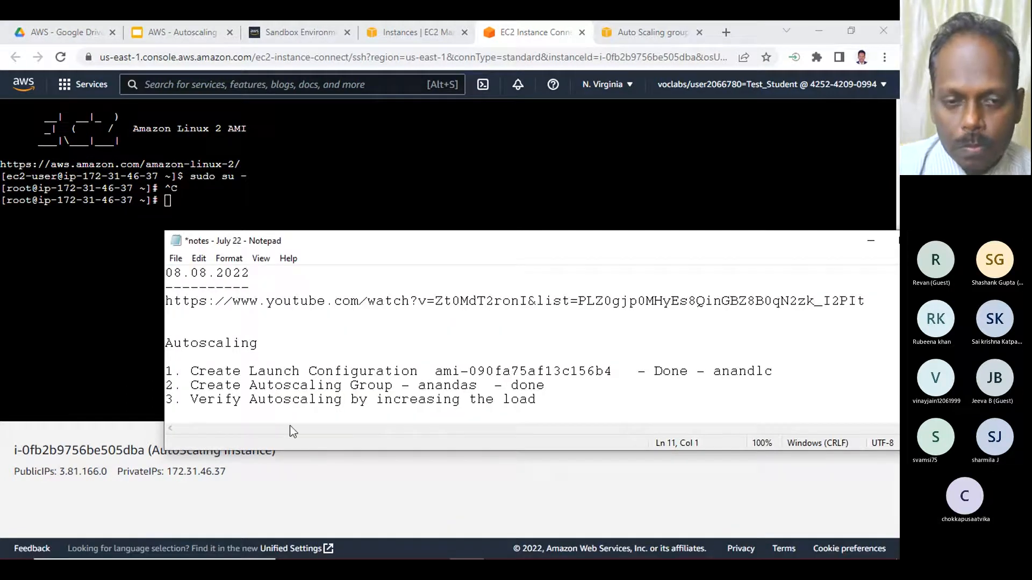
key(Return)
text(3.81.166.0)
key(BackSpace)
key(BackSpace)
key(BackSpace)
key(BackSpace)
key(BackSpace)
key(BackSpace)
key(BackSpace)
key(BackSpace)
key(BackSpace)
key(BackSpace)
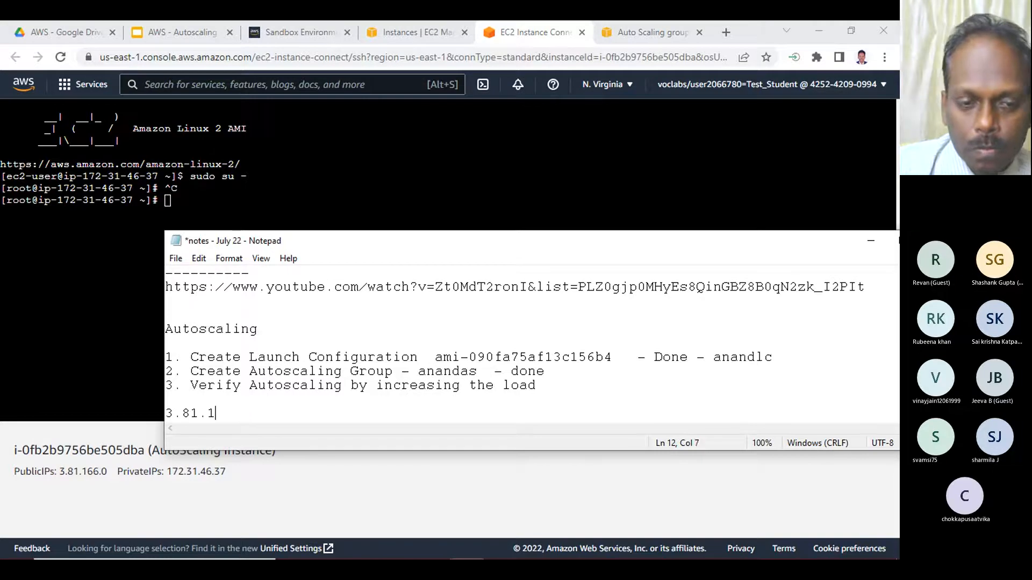
text($)
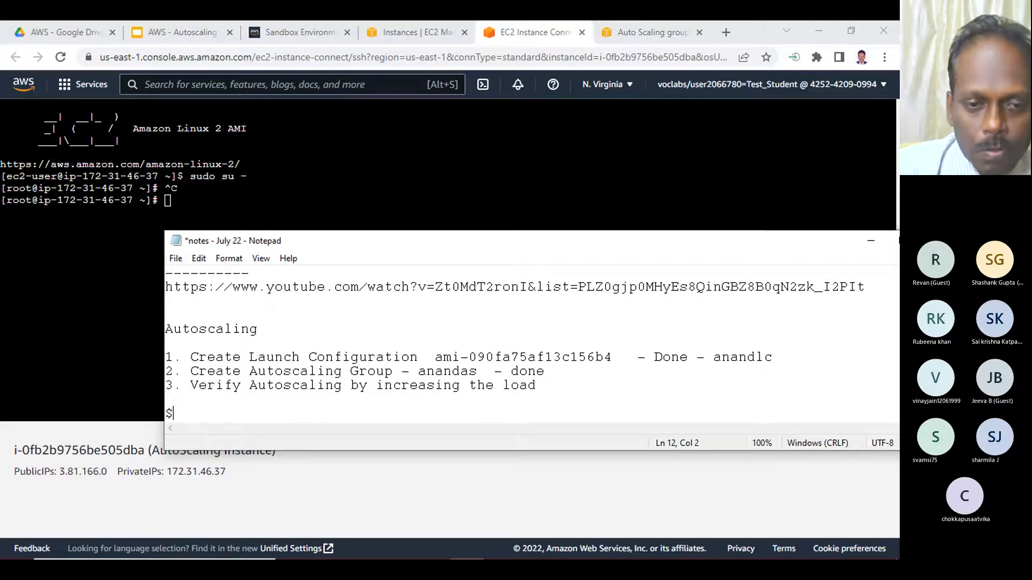
text( sudo su )
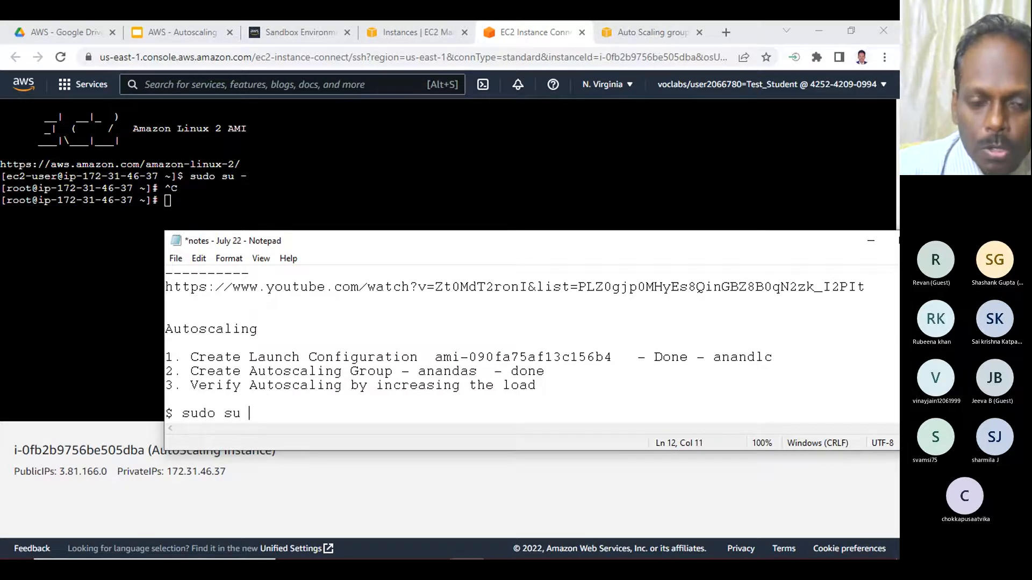
text(-)
key(Return)
text(#)
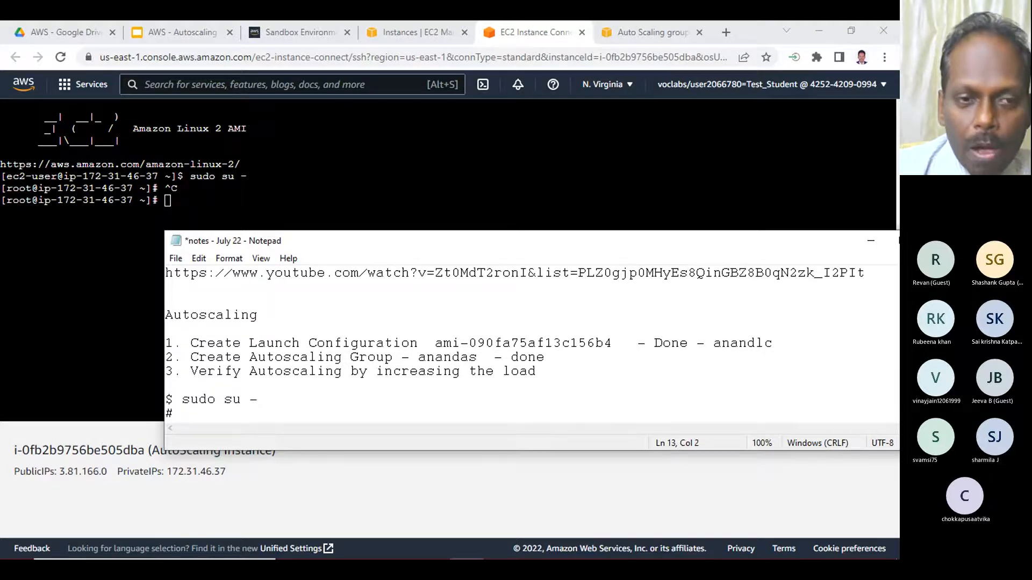
- Run the command dd if=/dev/xvda1 of=/dev/null & in the instance's root terminal to generate background load
click(83, 254)
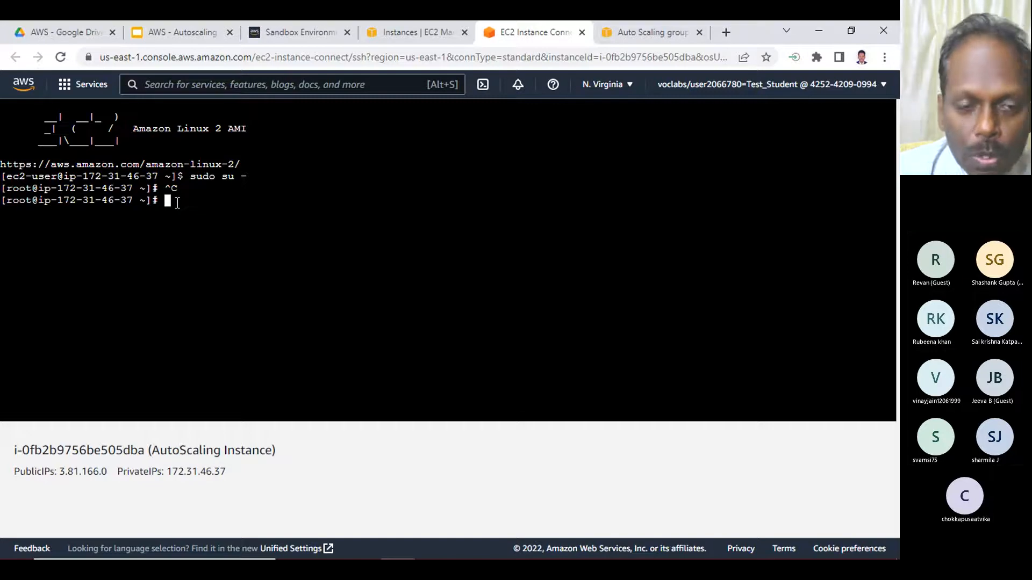
text(dd )
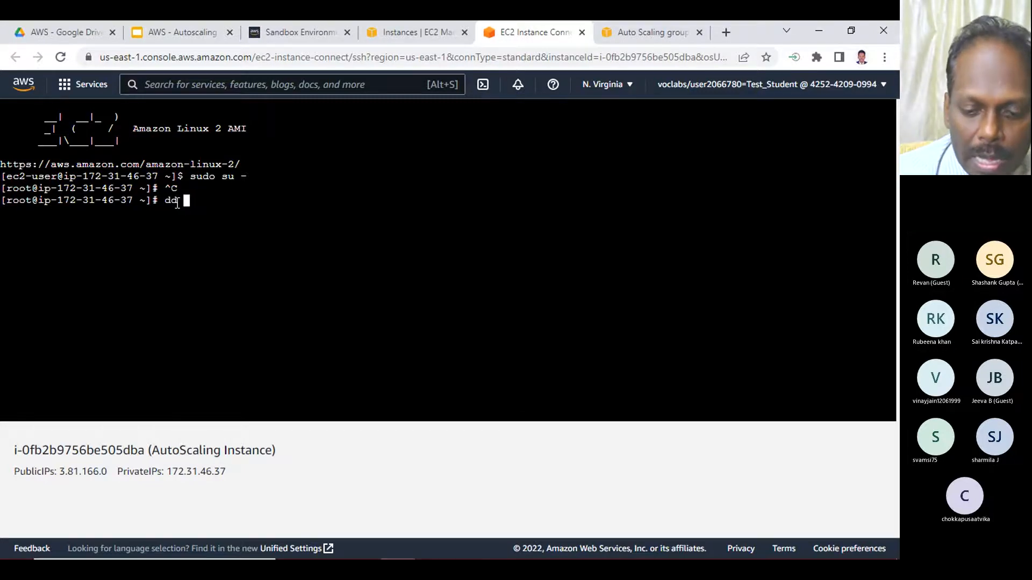
text(if)
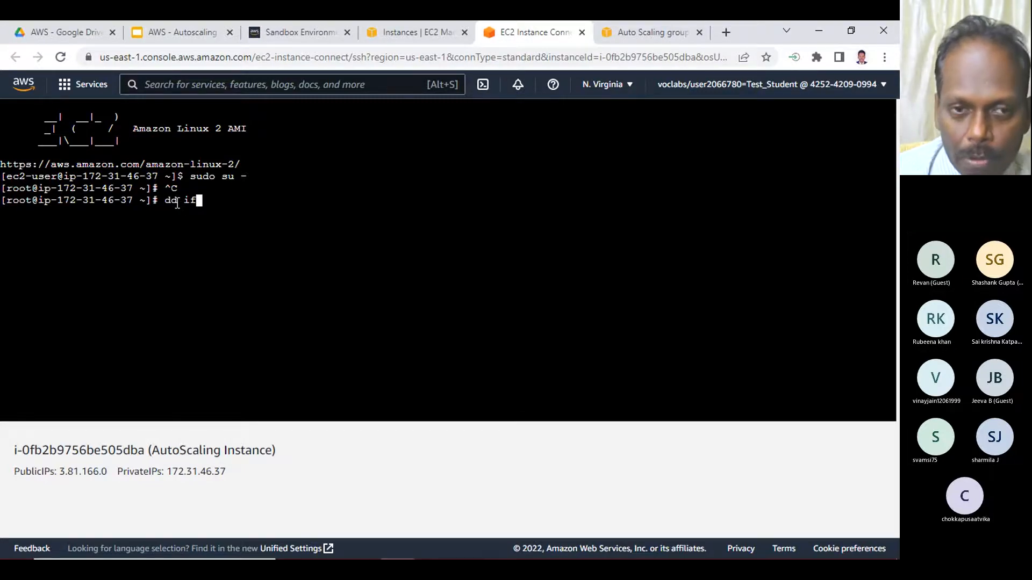
text(=)
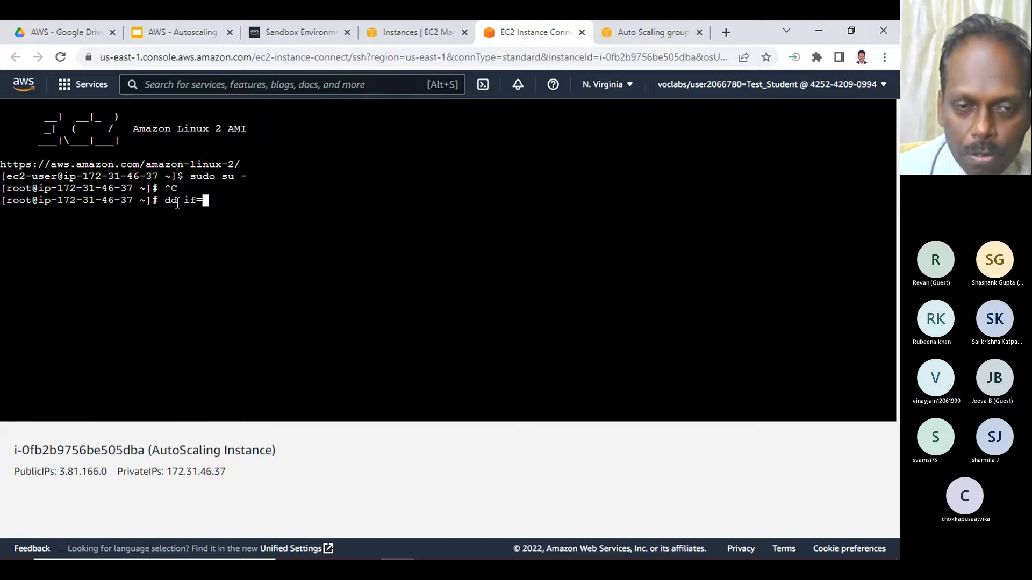
text(/dev/xvda1 )
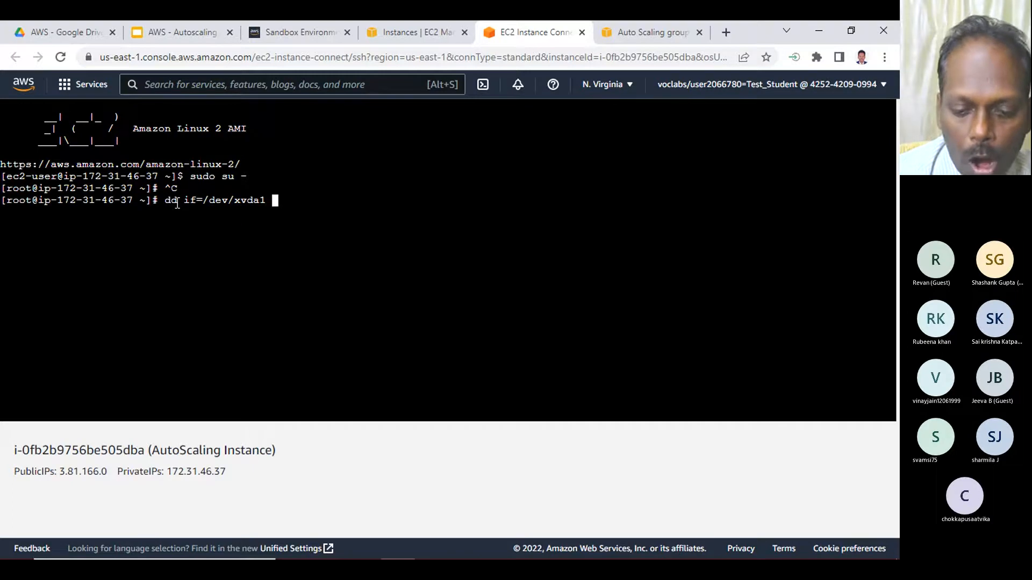
text(of=/dev/null &)
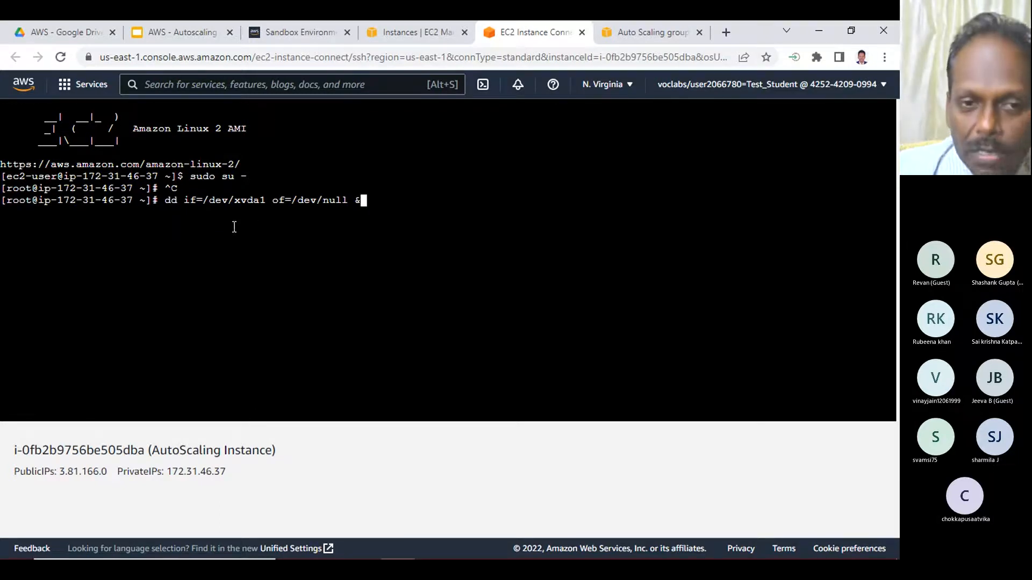
drag(164, 202, 176, 203)
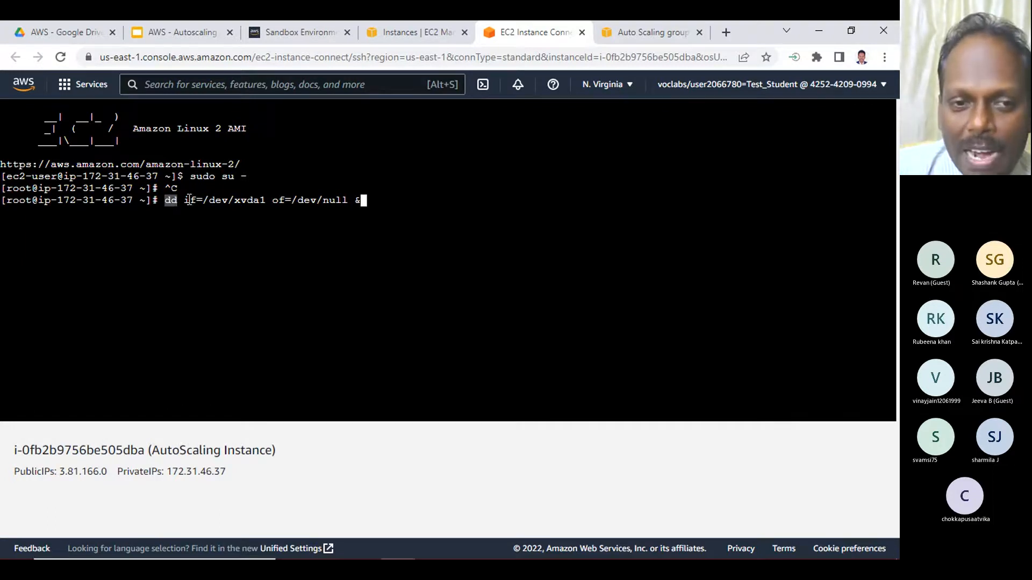
click(187, 201)
drag(186, 201, 268, 202)
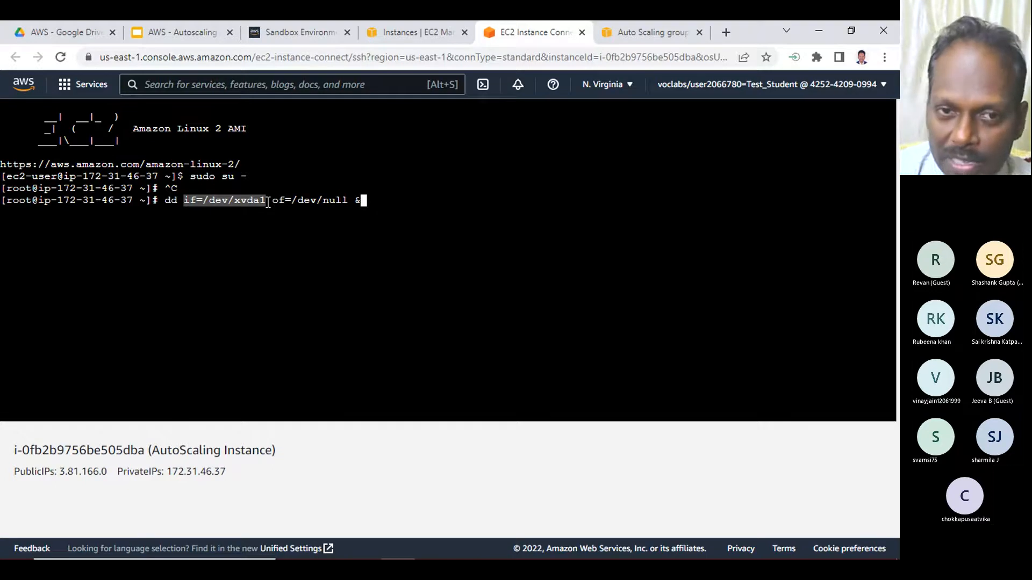
drag(273, 200, 344, 200)
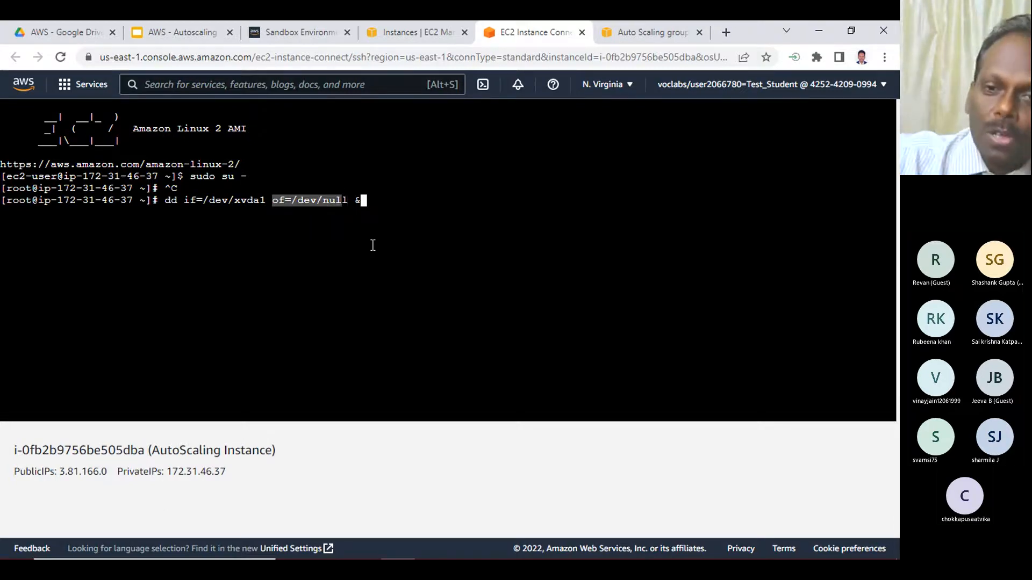
click(357, 200)
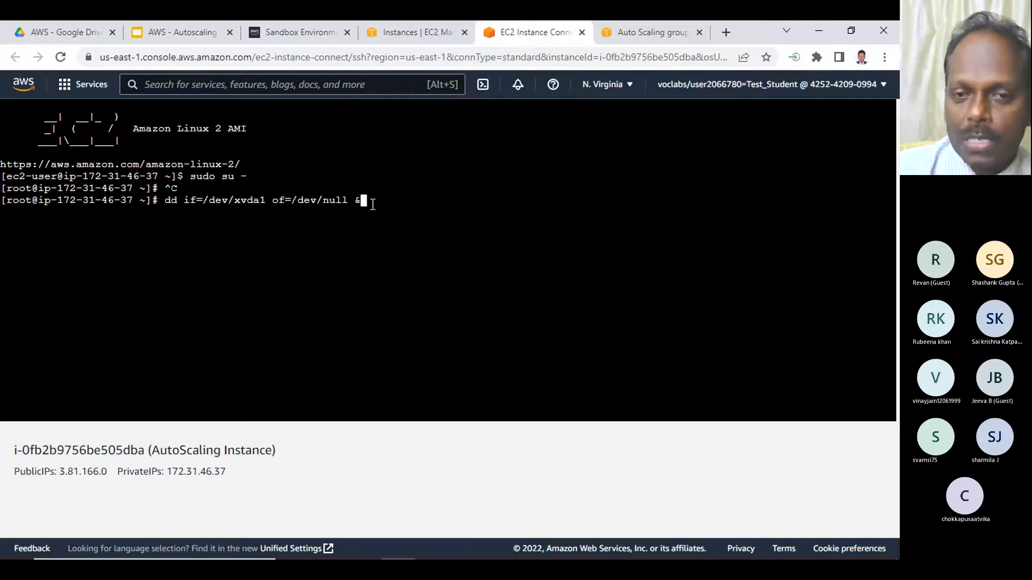
key(Return)
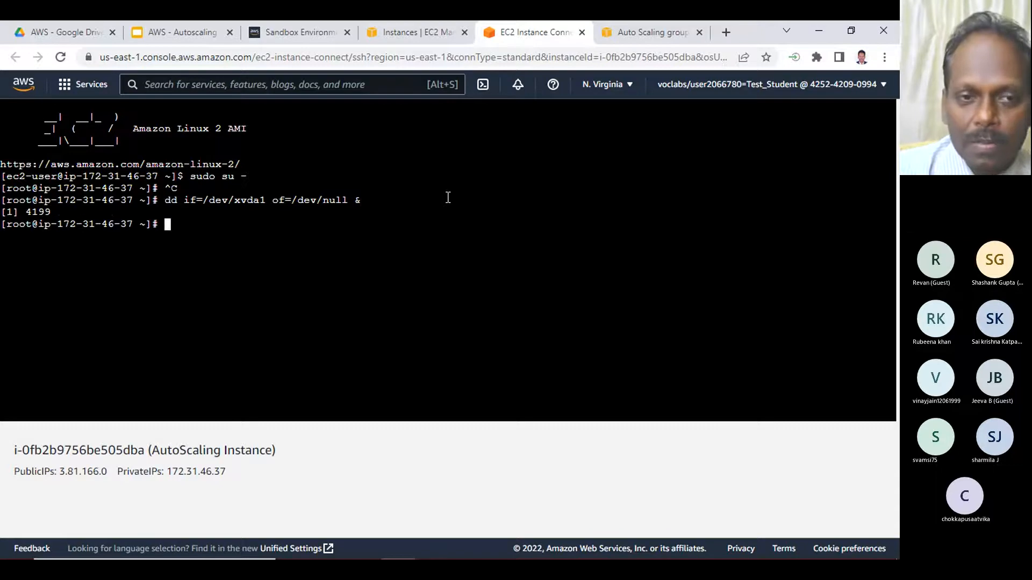
- Record the command "dd if=/dev/xvda1 of=/dev/null &" on the "#" line of the Notepad notes and start a new line below it
drag(164, 200, 363, 200)
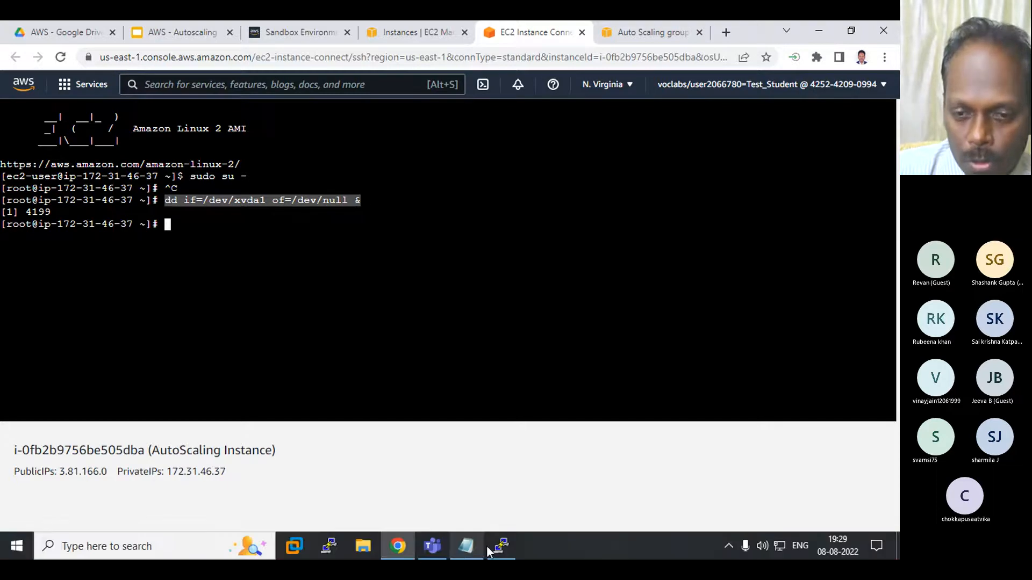
click(473, 548)
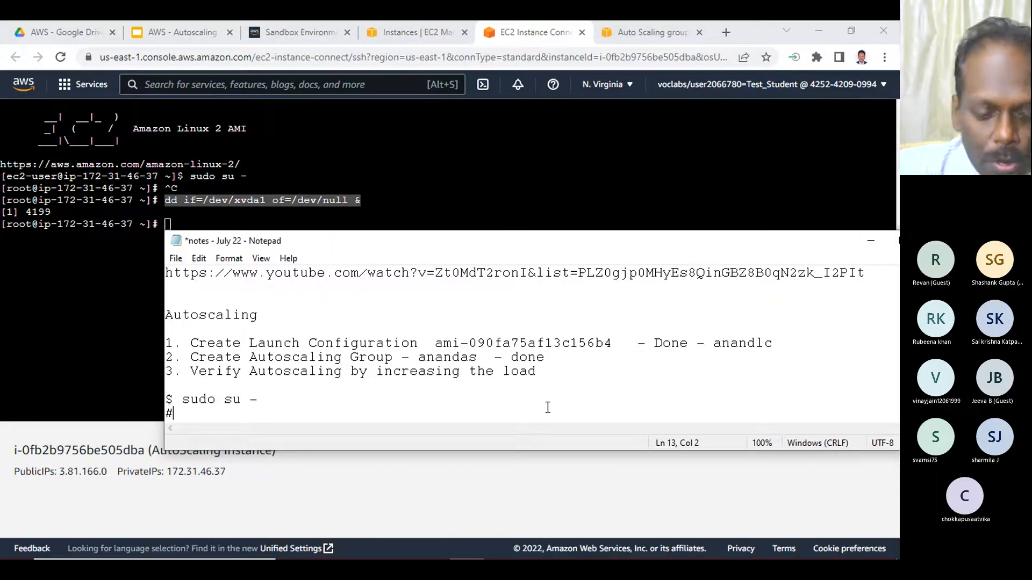
text(d)
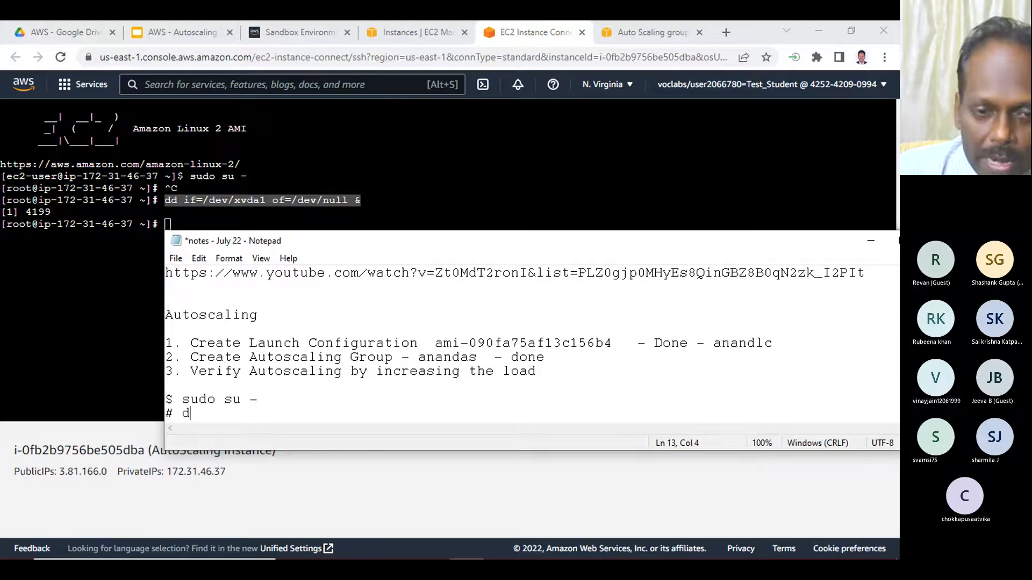
text(d i)
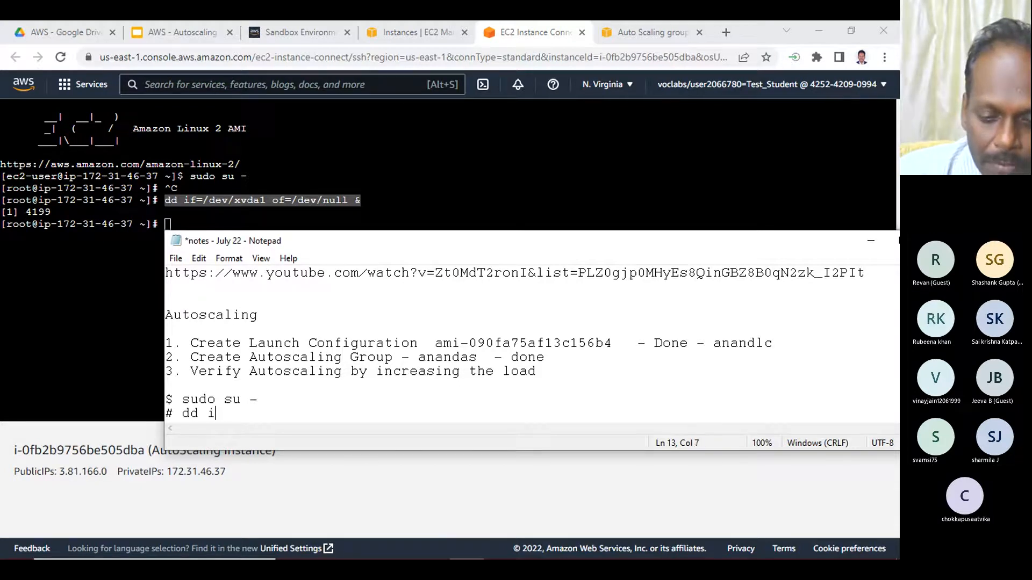
text(f=)
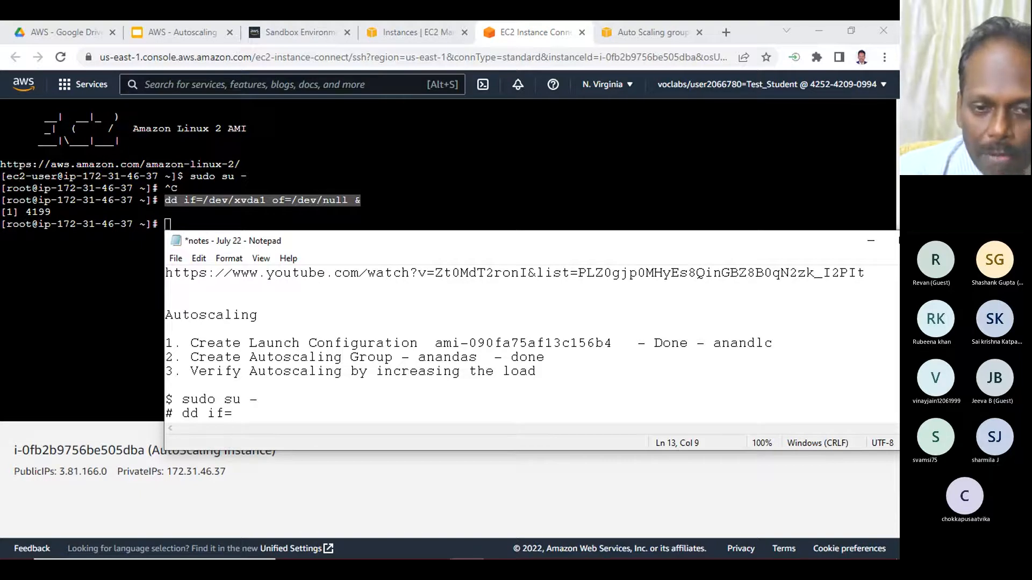
text(/dev/xvda1)
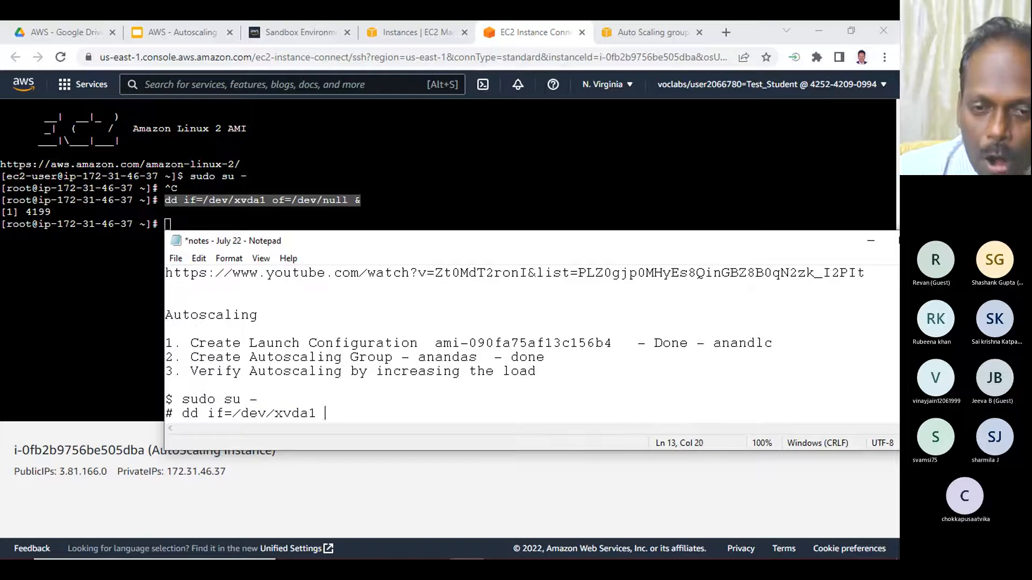
text( of=)
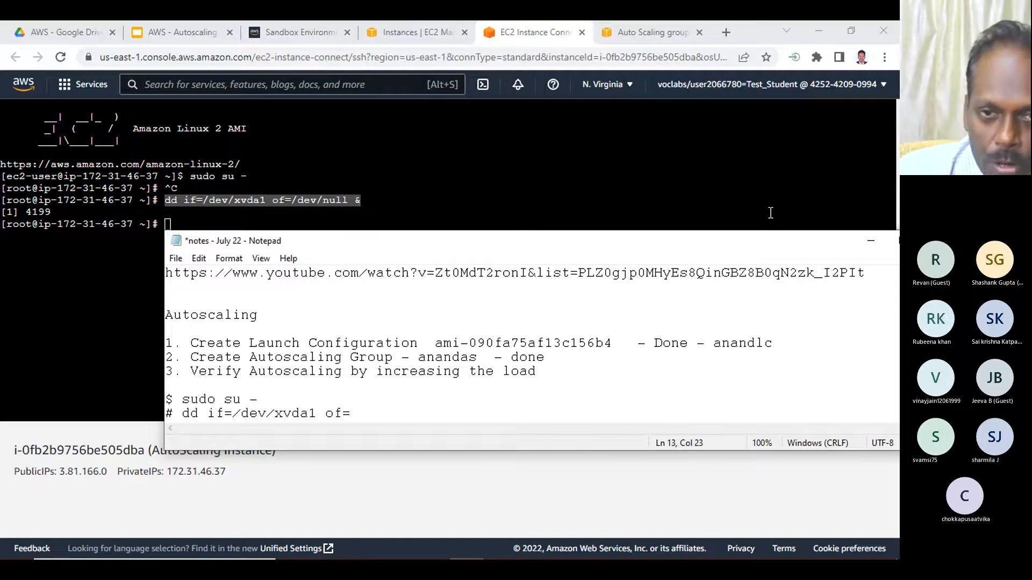
text(/dev/null &*)
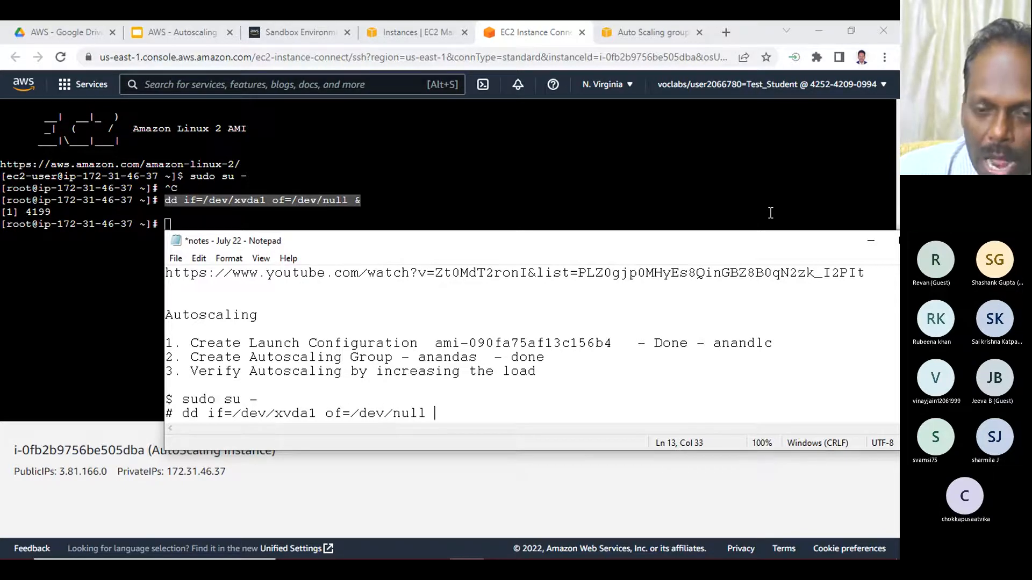
key(BackSpace)
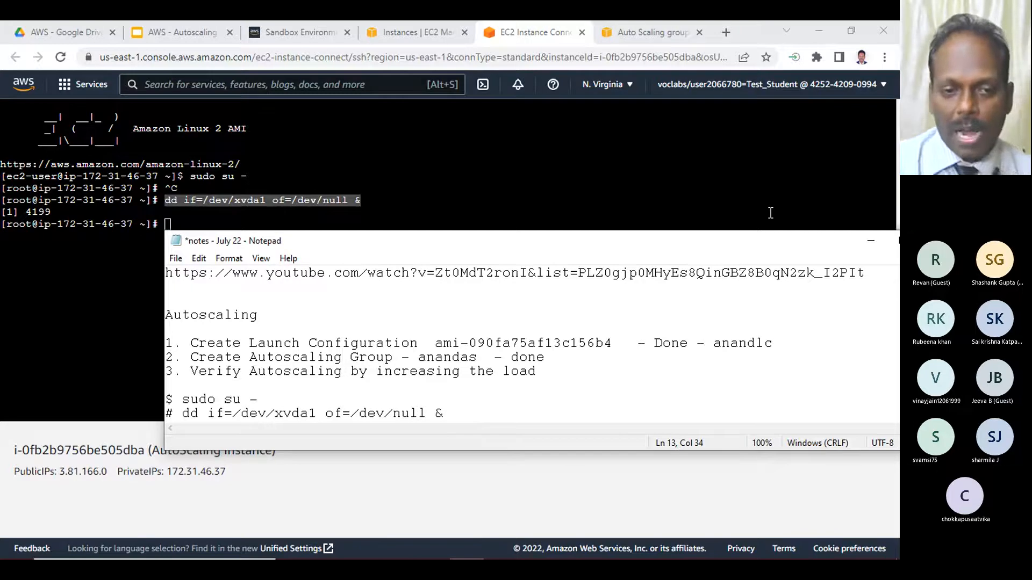
key(Return)
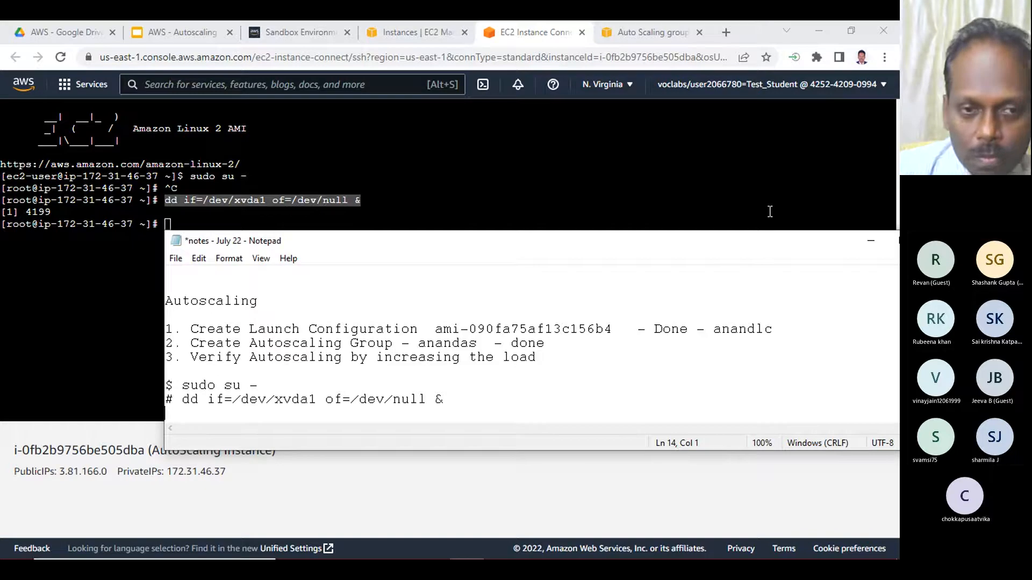
- Run dd if=/dev/xvda1 of=/dev/null & five more times in the root terminal to increase the load
click(58, 310)
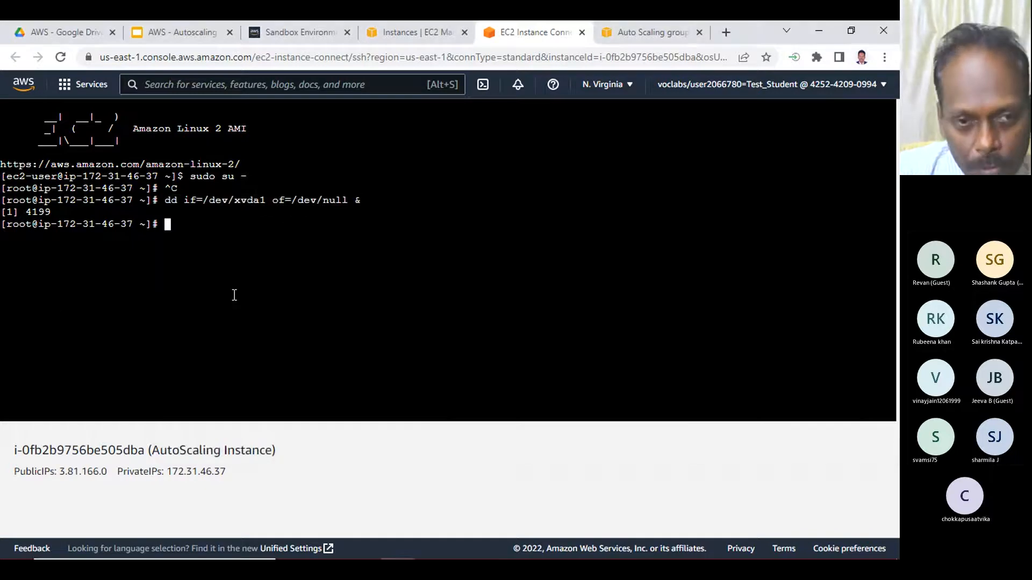
text(dd if=/dev/xvda1 of=/dev/null &)
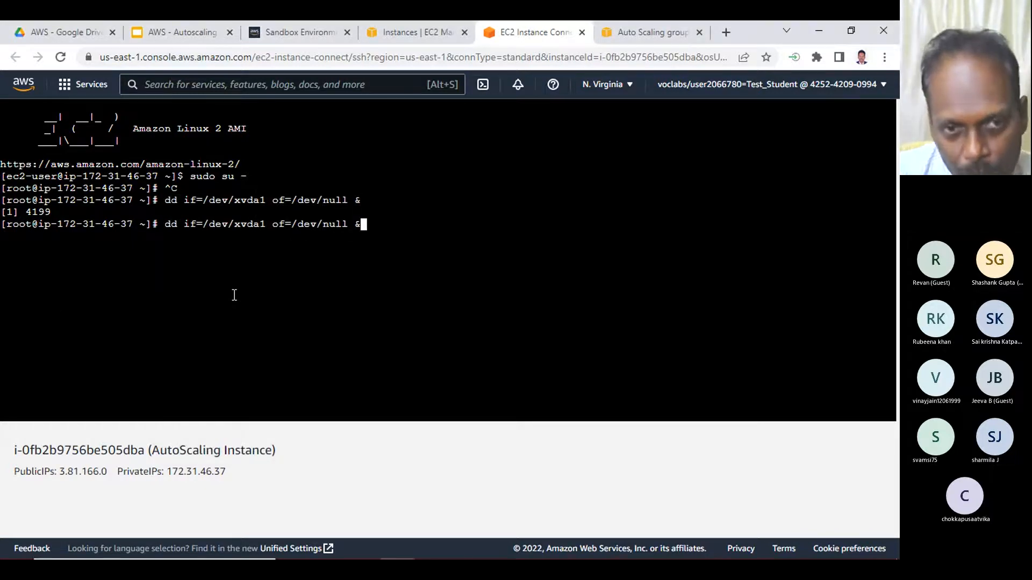
key(Return)
text(dd if=/dev/xvda1 of=/dev/null &)
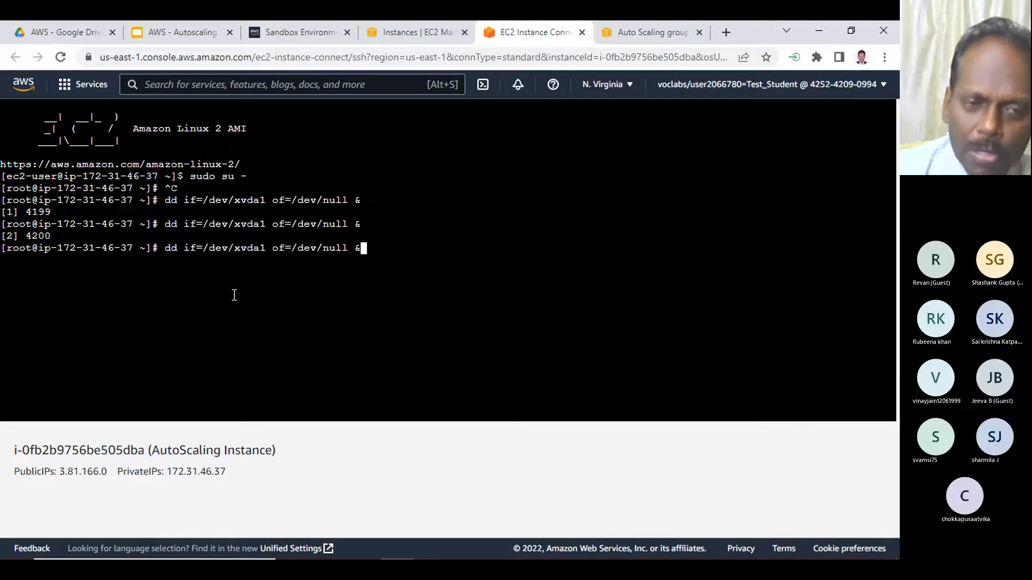
key(Return)
text(dd if=/dev/xvda1 of=/dev/null &)
key(Return)
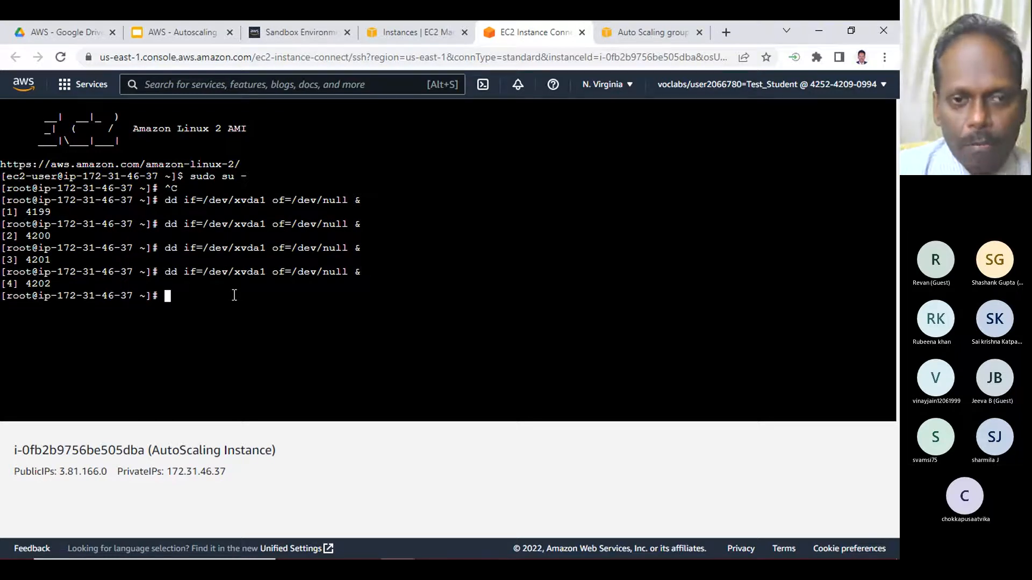
text(dd if=/dev/xvda1 of=/dev/null &)
key(Return)
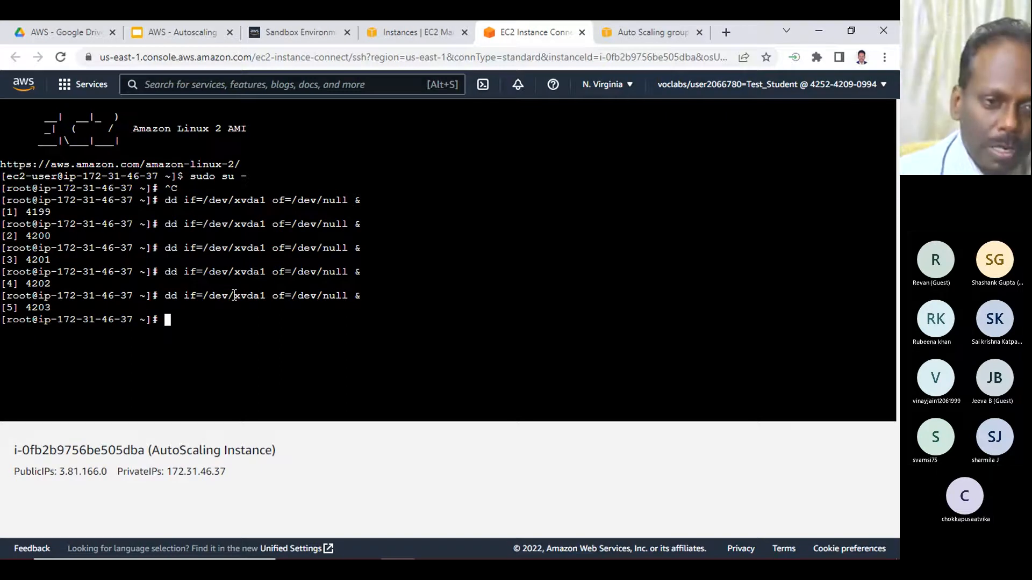
key(Up)
key(Return)
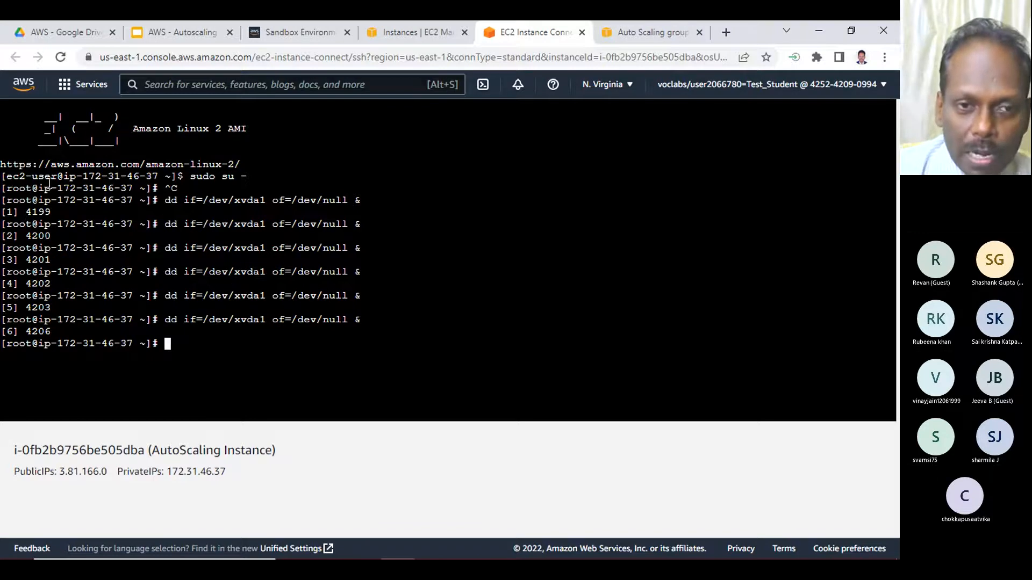
- Append the remark "(like that trigger 4-5 times using uparrow)" to the dd command line in the Notepad notes
drag(164, 200, 353, 200)
mouse_move(436, 544)
click(473, 546)
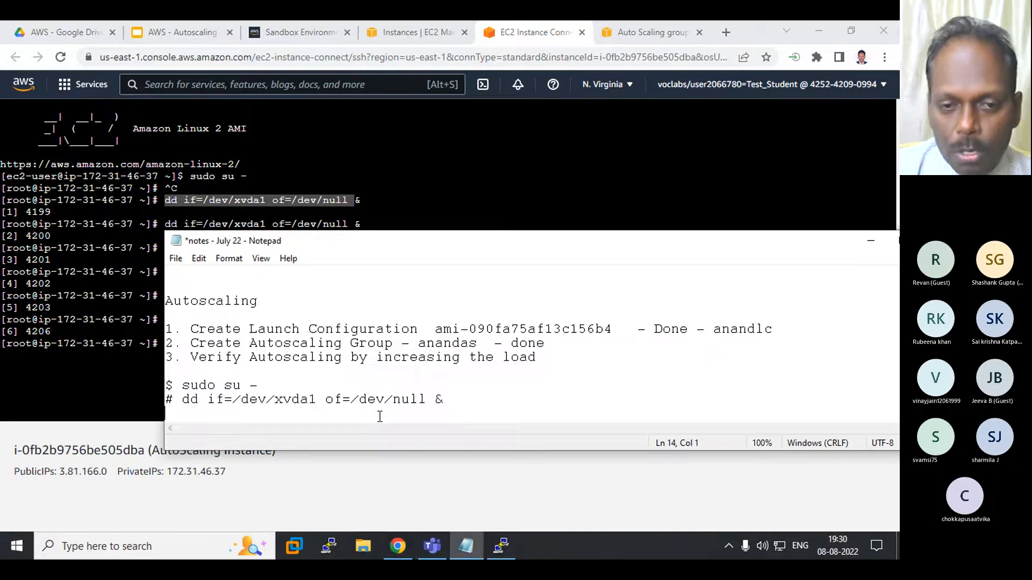
click(461, 399)
text(()
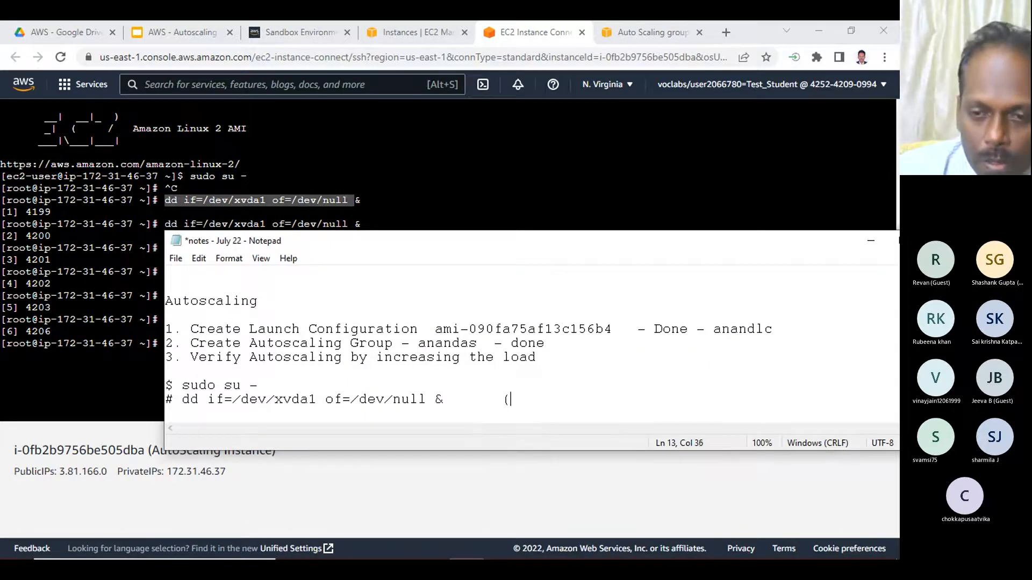
text(like that)
text( tir)
key(BackSpace)
key(BackSpace)
text(rg)
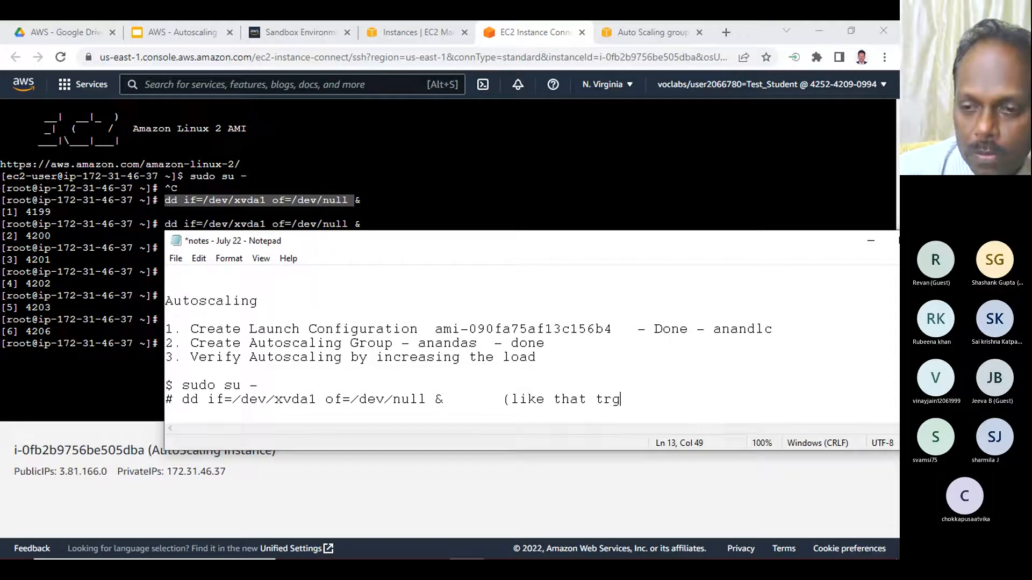
key(BackSpace)
text(igger )
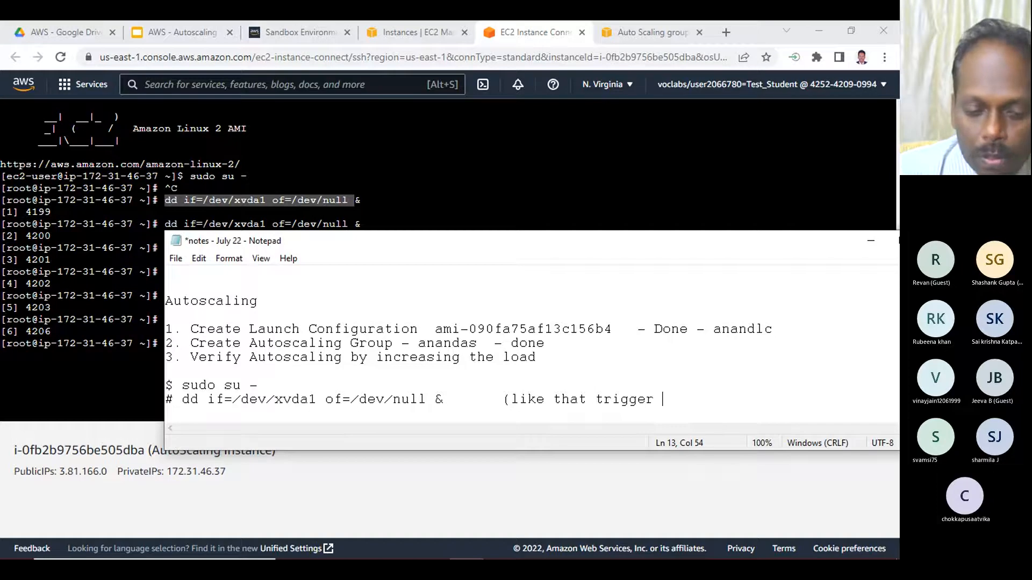
text(4-5 )
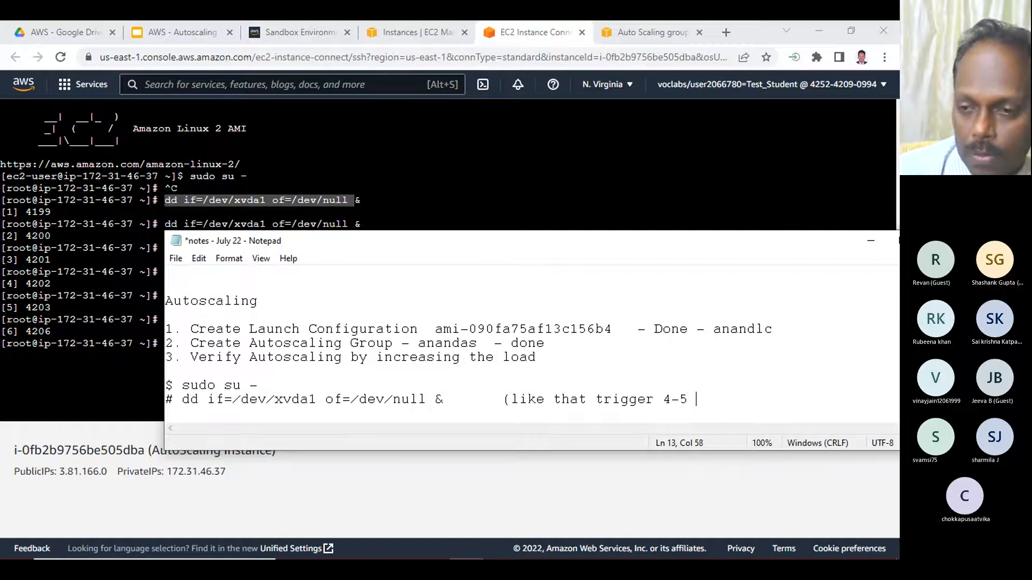
text(times using )
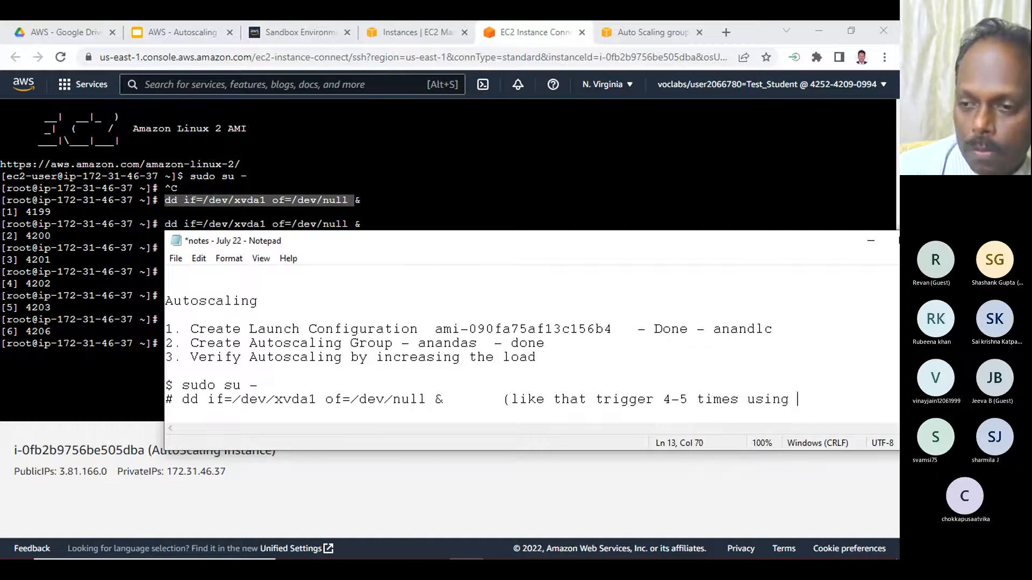
text(upa)
text(ow))
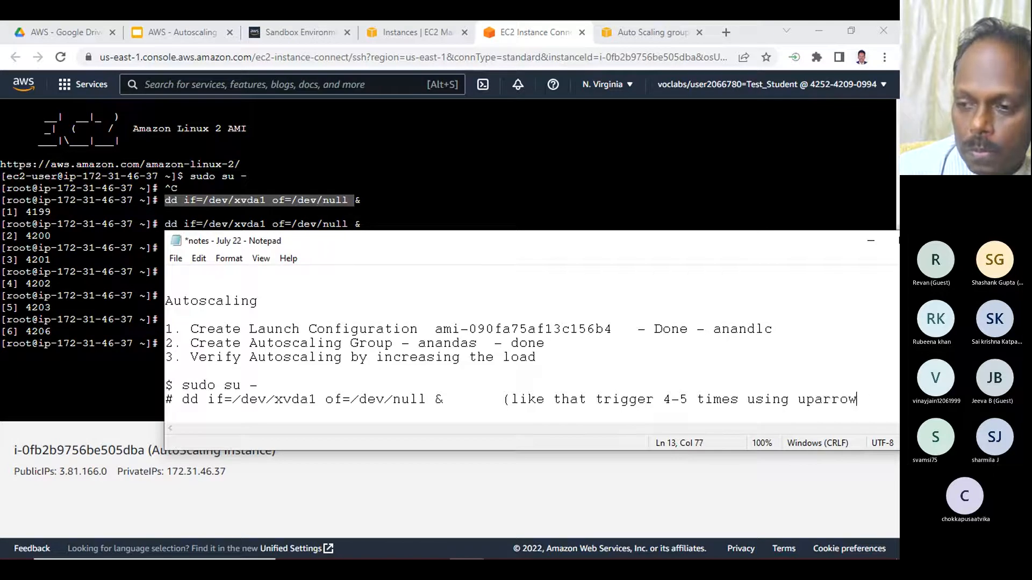
- Add the line "# top" to the Notepad notes, one blank line below the dd command
key(Return)
key(Return)
text(# top)
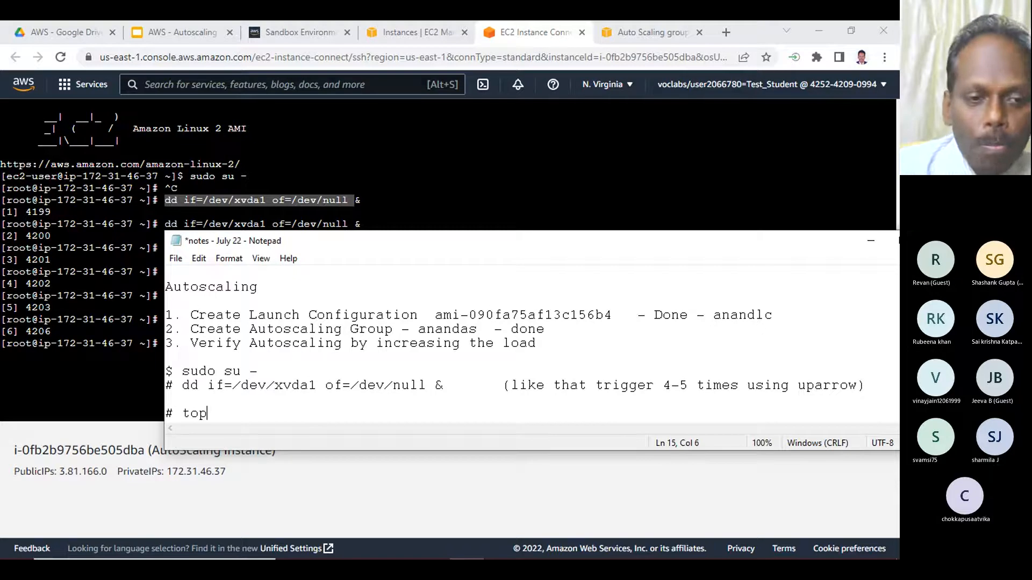
- Run top in the root terminal and examine the idle value in the %Cpu(s) line
click(75, 390)
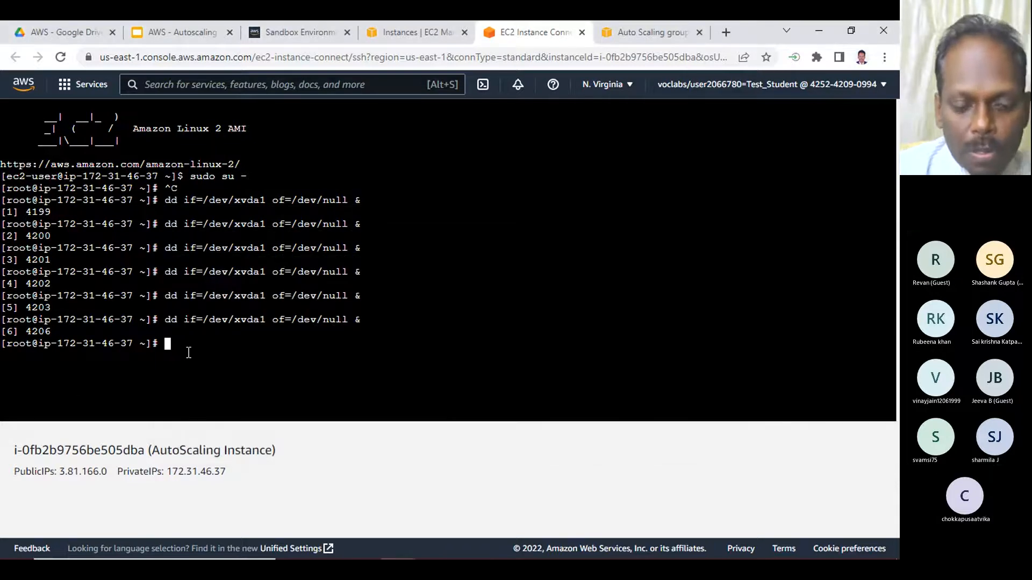
text(top)
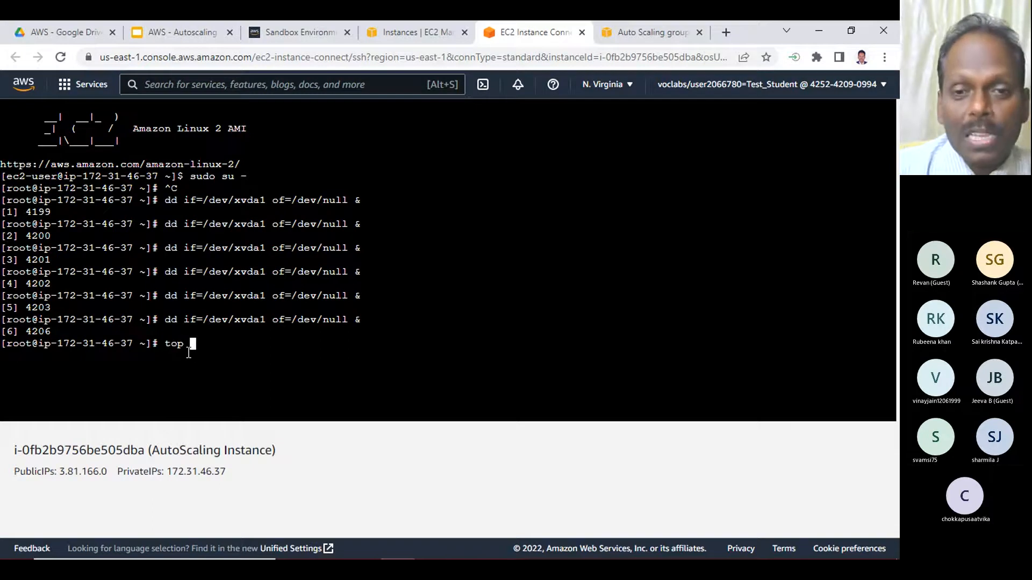
key(Return)
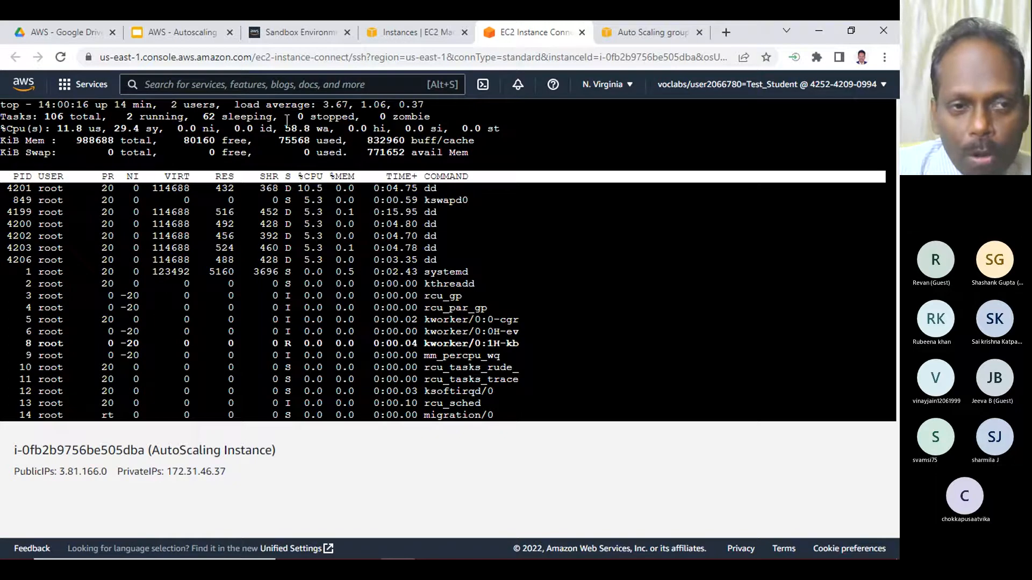
drag(2, 129, 524, 129)
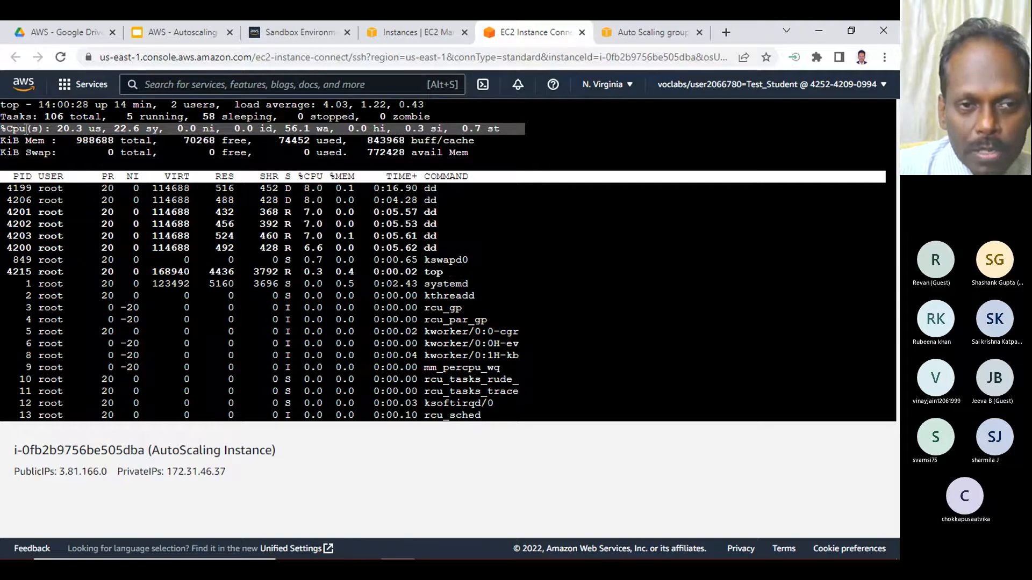
drag(57, 129, 279, 128)
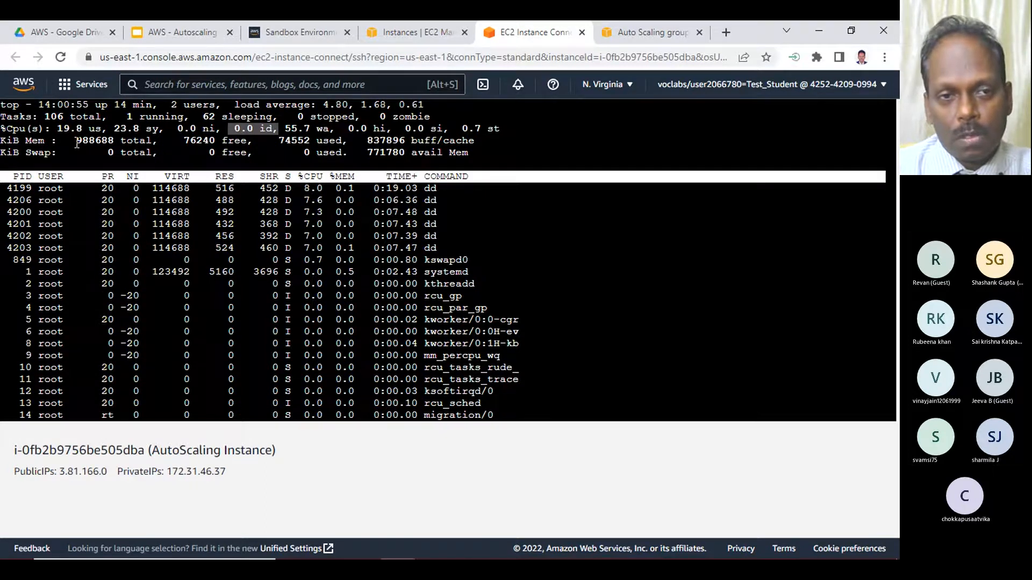
drag(231, 129, 284, 129)
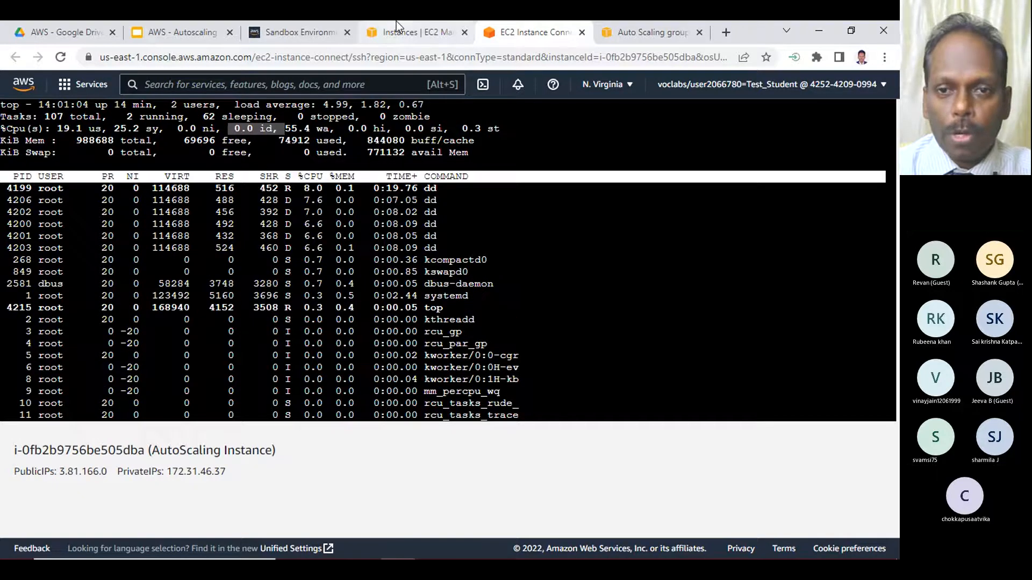
- Refresh the instance's CPU utilization graph, read its newest data point, and return to the Auto Scaling groups list
click(452, 31)
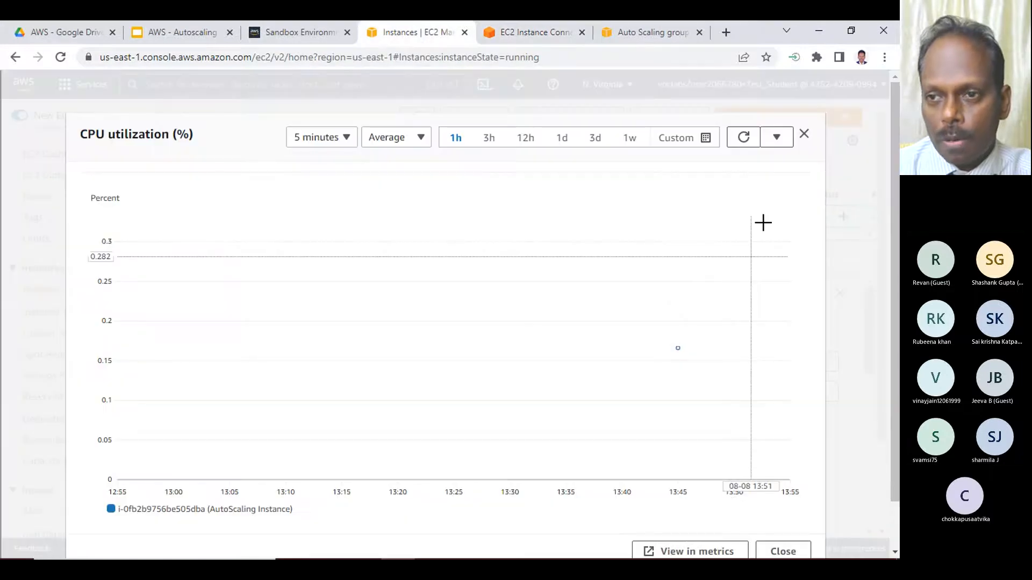
click(744, 141)
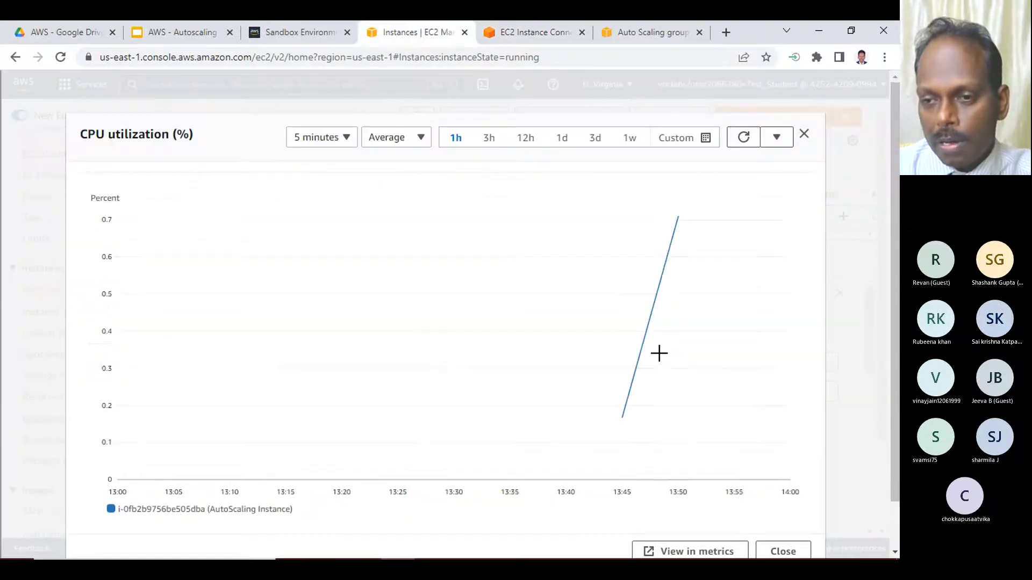
mouse_move(611, 413)
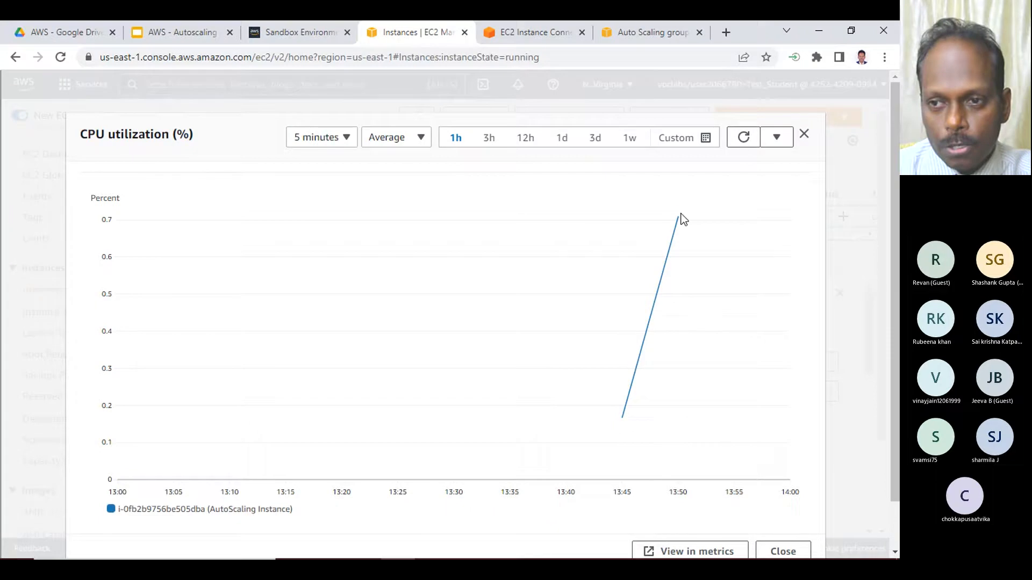
mouse_move(679, 217)
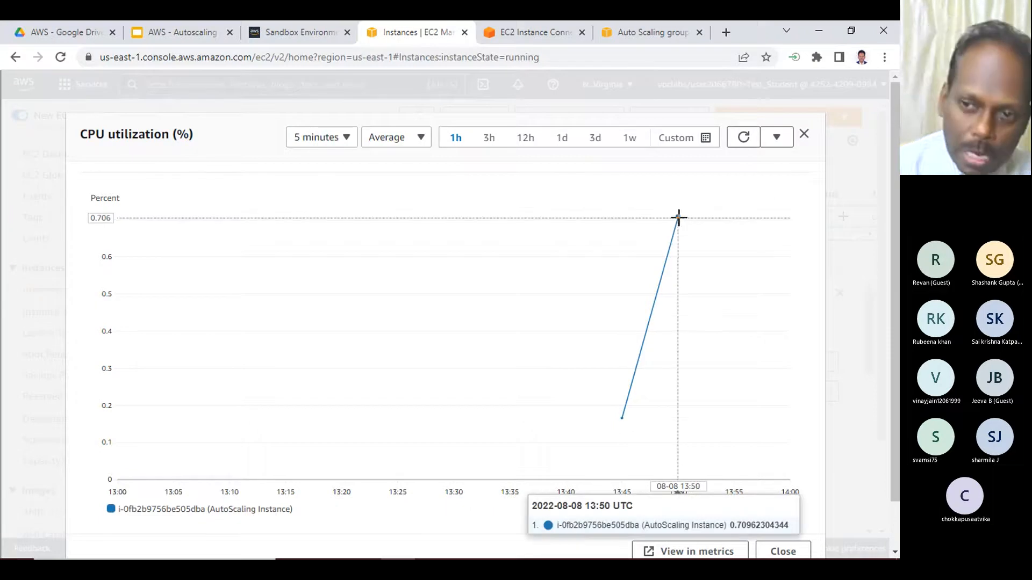
click(542, 30)
click(627, 32)
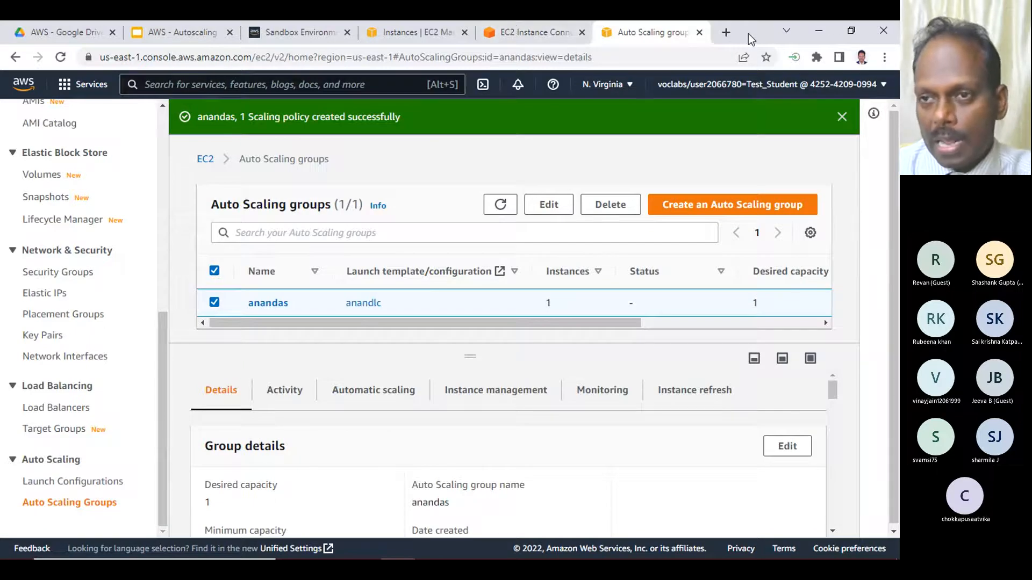
- Quit top in the instance terminal and run dd if=/dev/xvda1 of=/dev/null & two more times
click(541, 35)
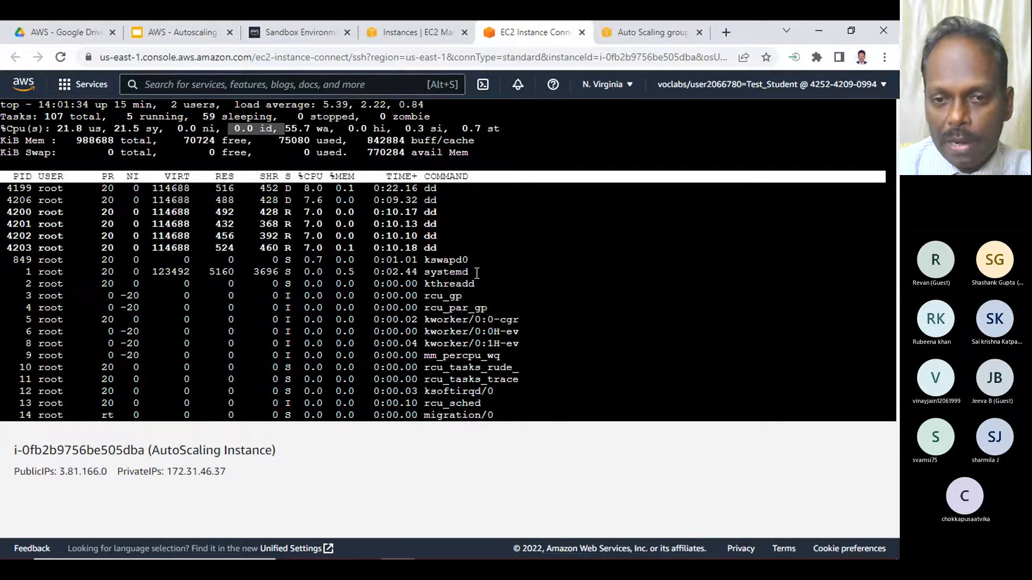
key(q)
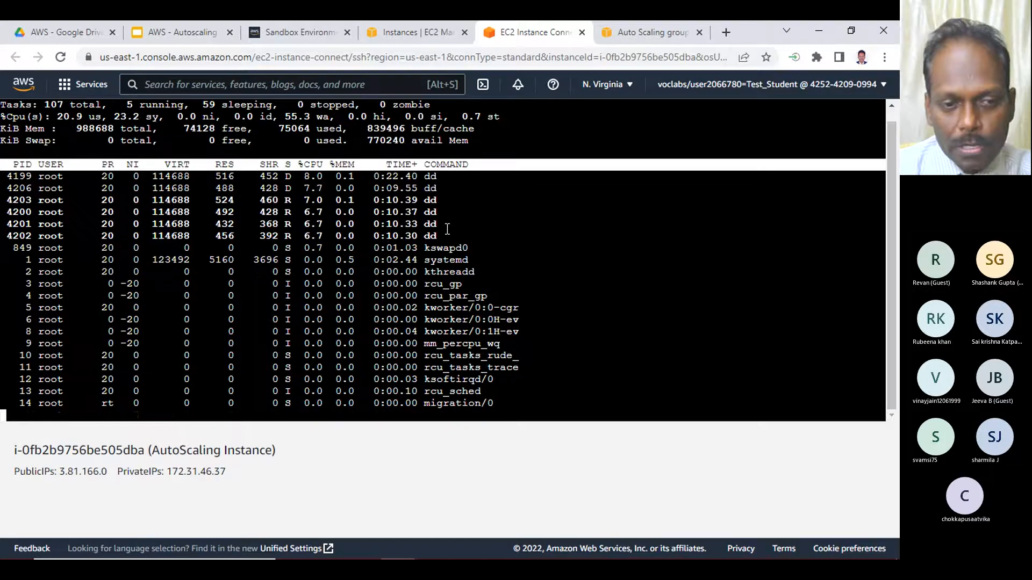
text(top)
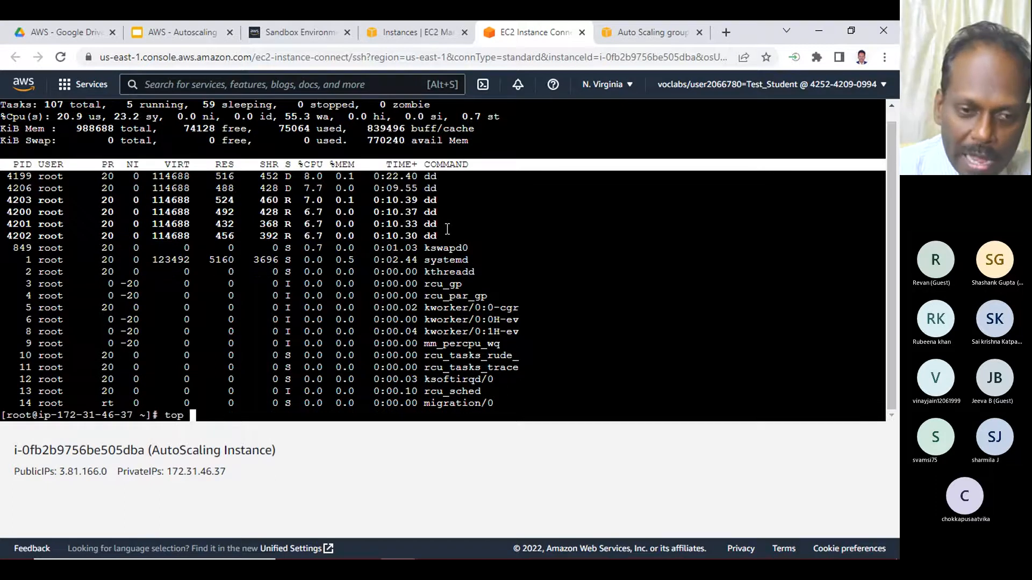
key(Up)
key(Up)
key(Return)
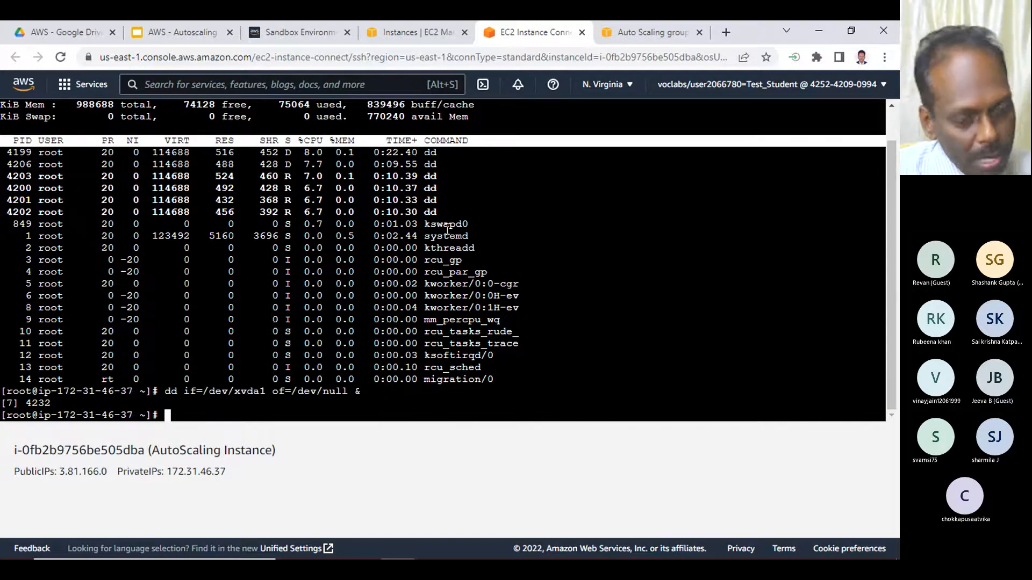
key(Up)
key(Return)
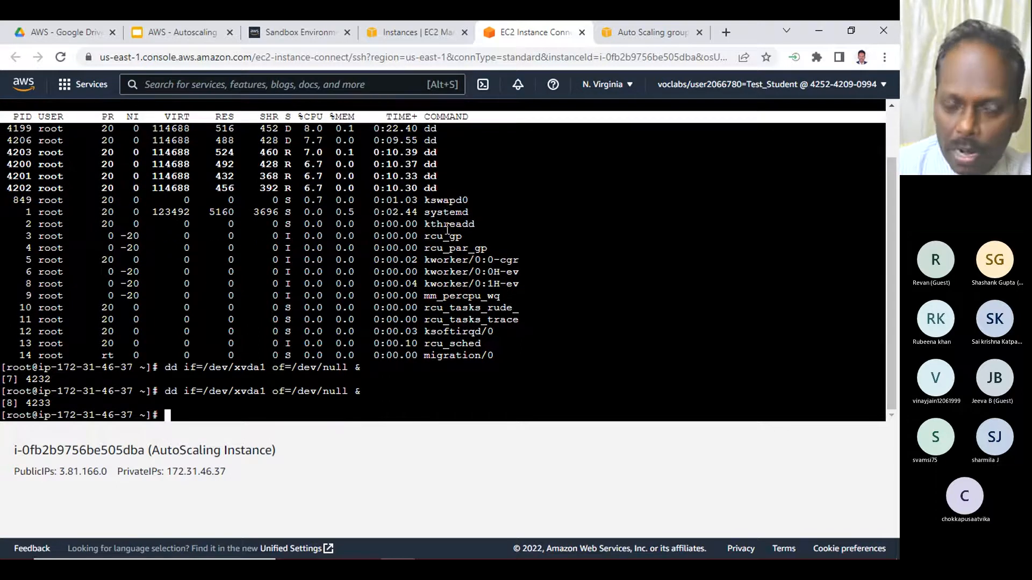
- Rerun top from the command history and check the idle CPU value under the added load
key(Up)
key(Up)
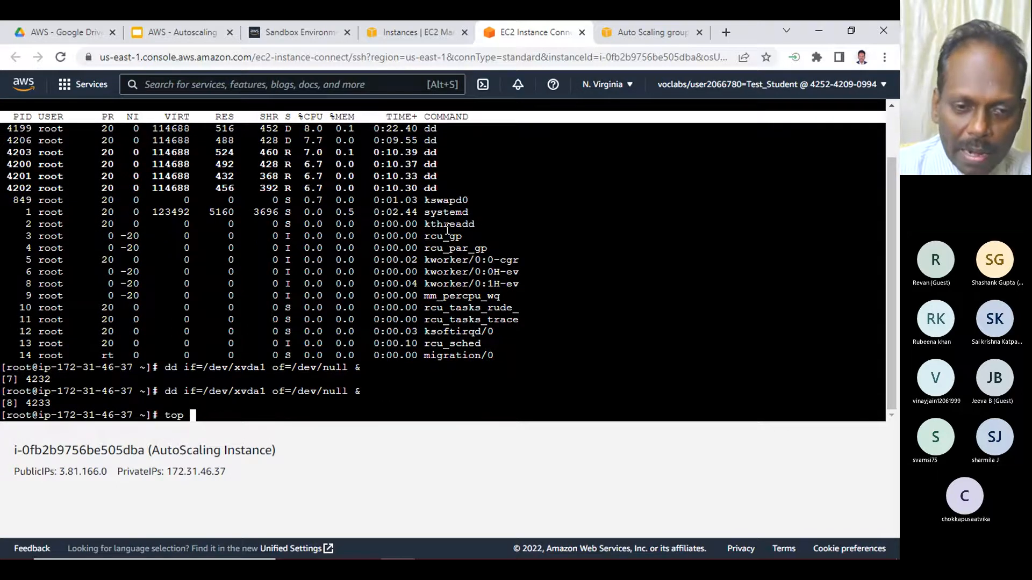
key(Return)
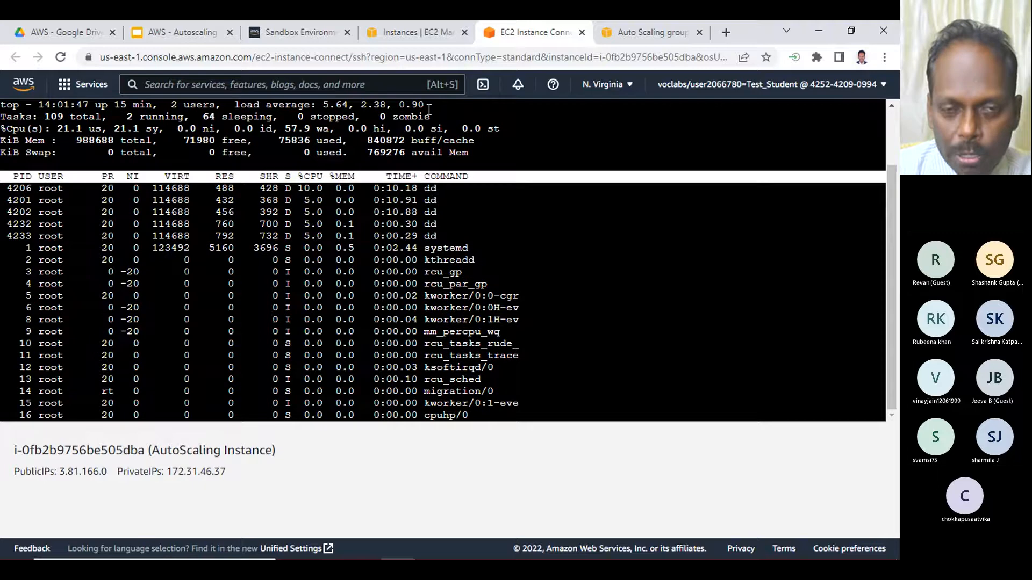
drag(237, 122, 275, 131)
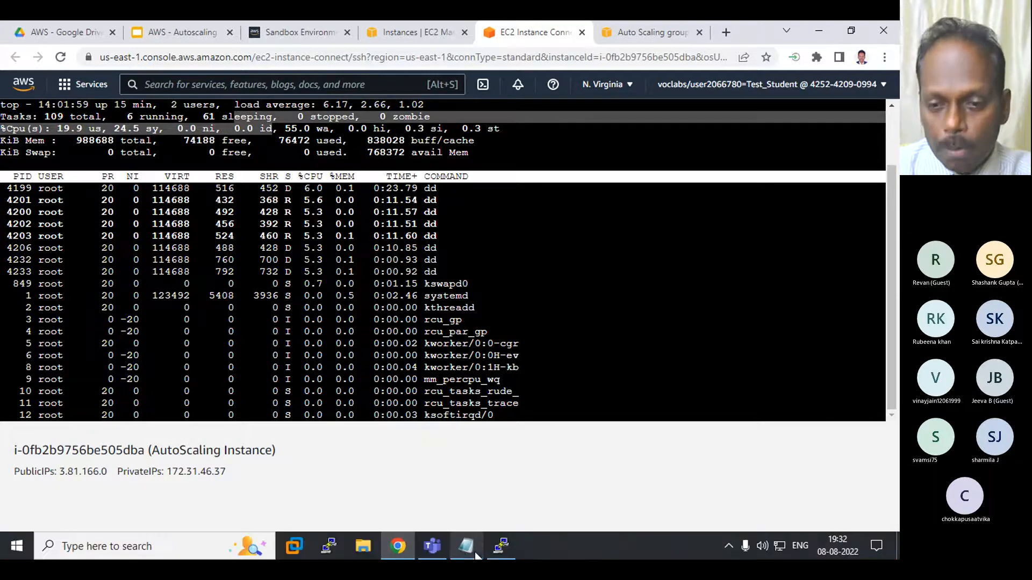
- Append the remark "(To view the the current CPU load statistics)" to the "# top" line in the Notepad notes and start a new line
click(466, 546)
drag(232, 344, 551, 349)
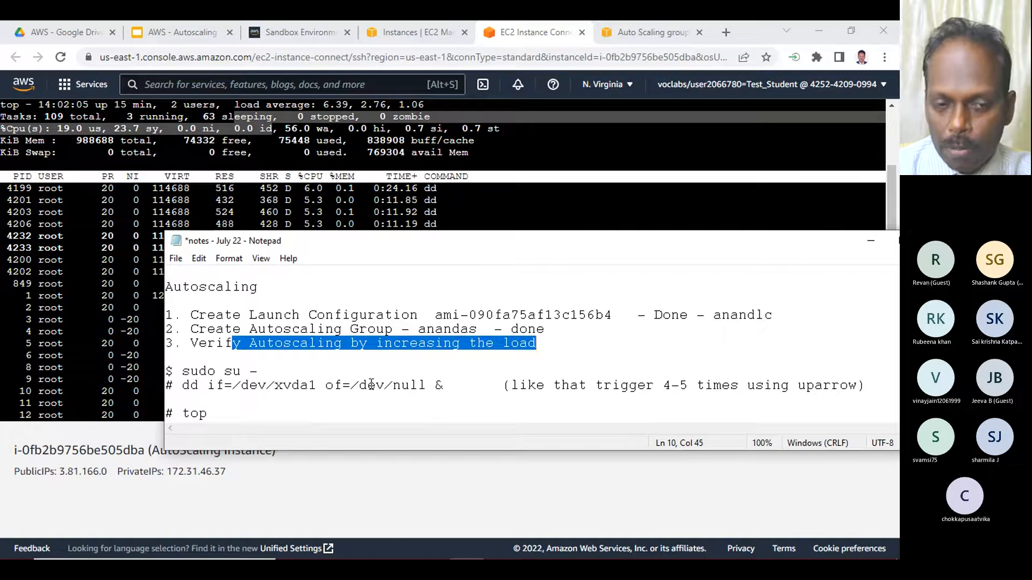
click(392, 414)
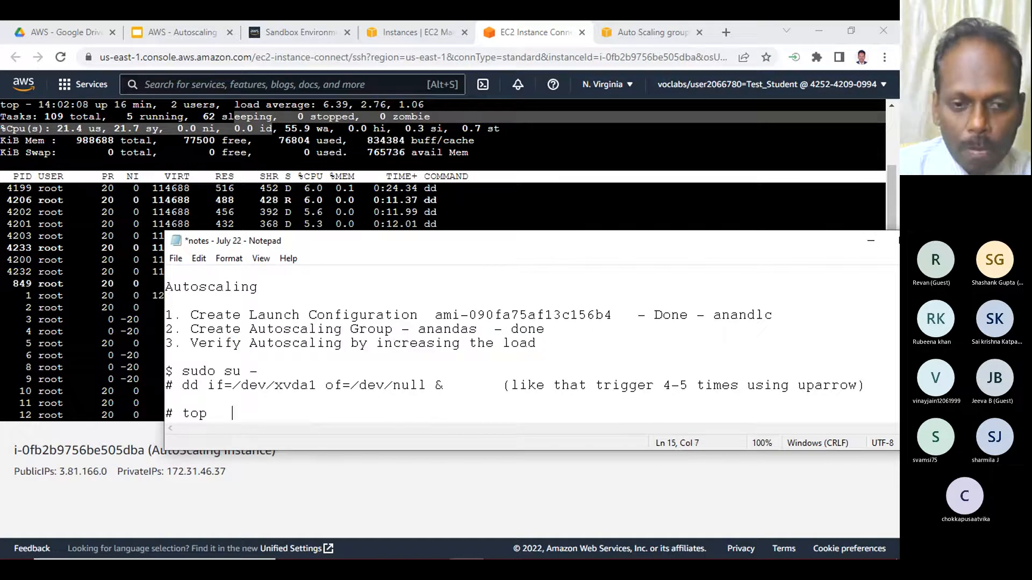
text((To )
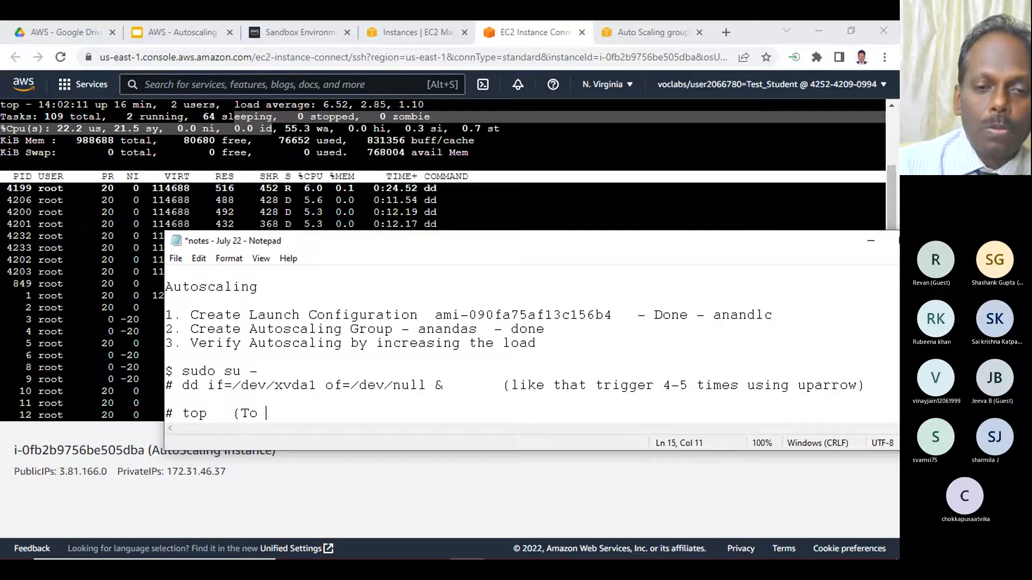
text(view the t)
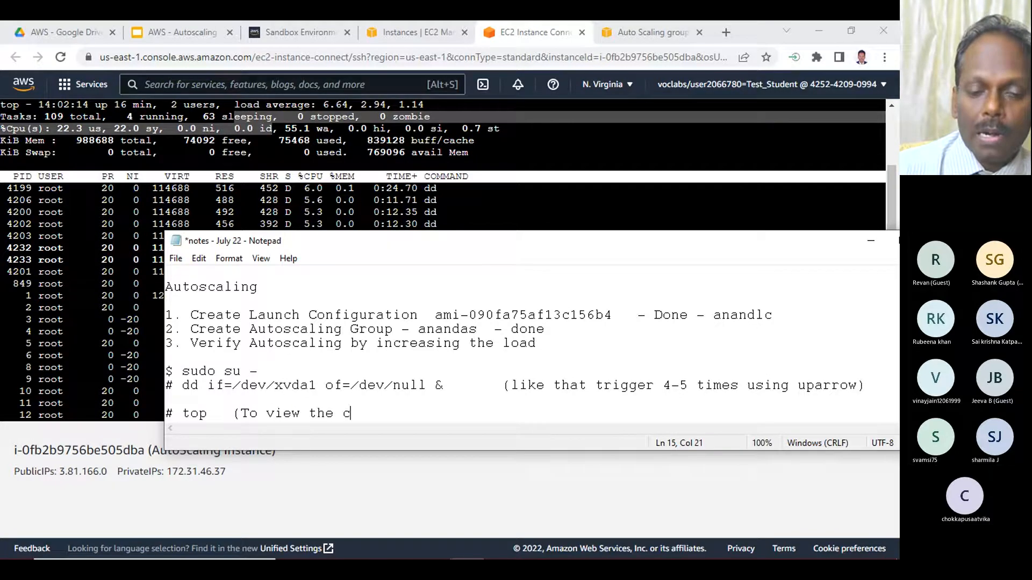
text(he current )
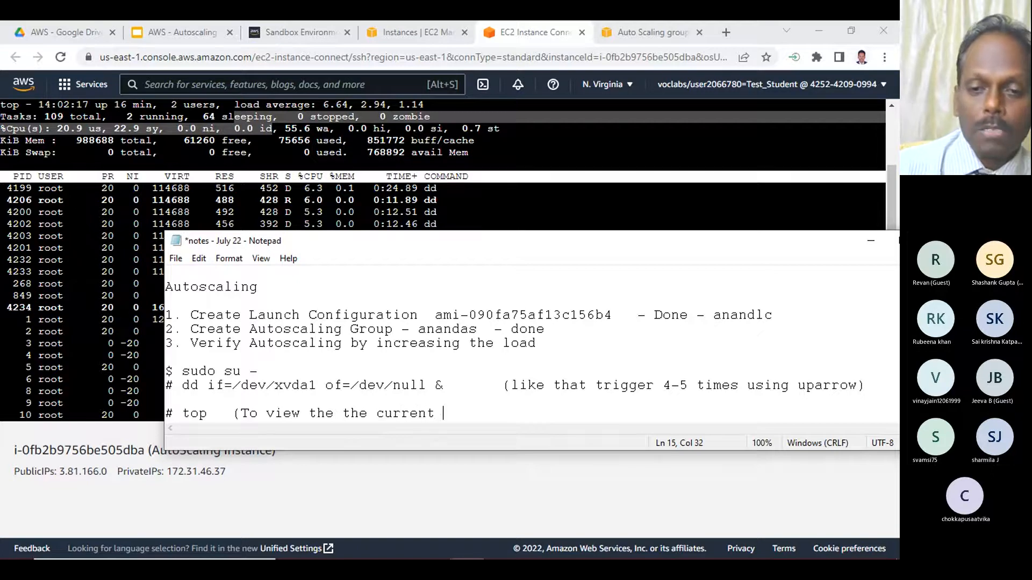
text(CPU )
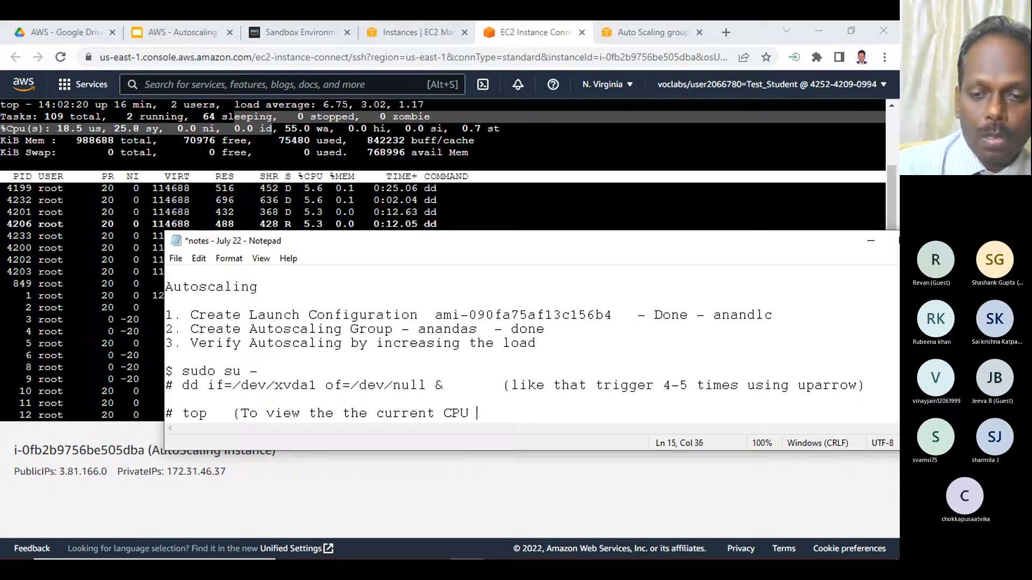
text(load statis)
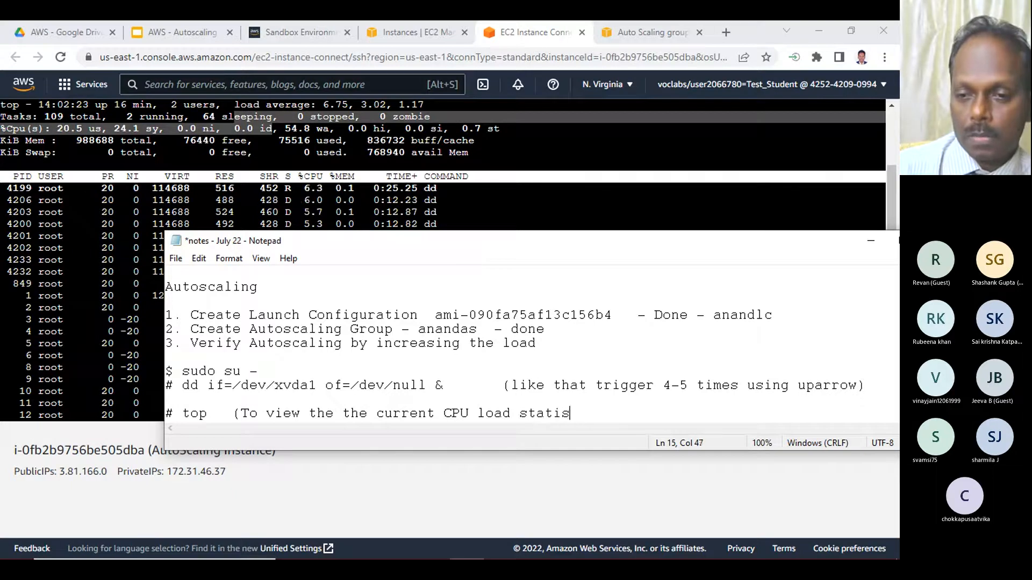
text(tics))
key(Return)
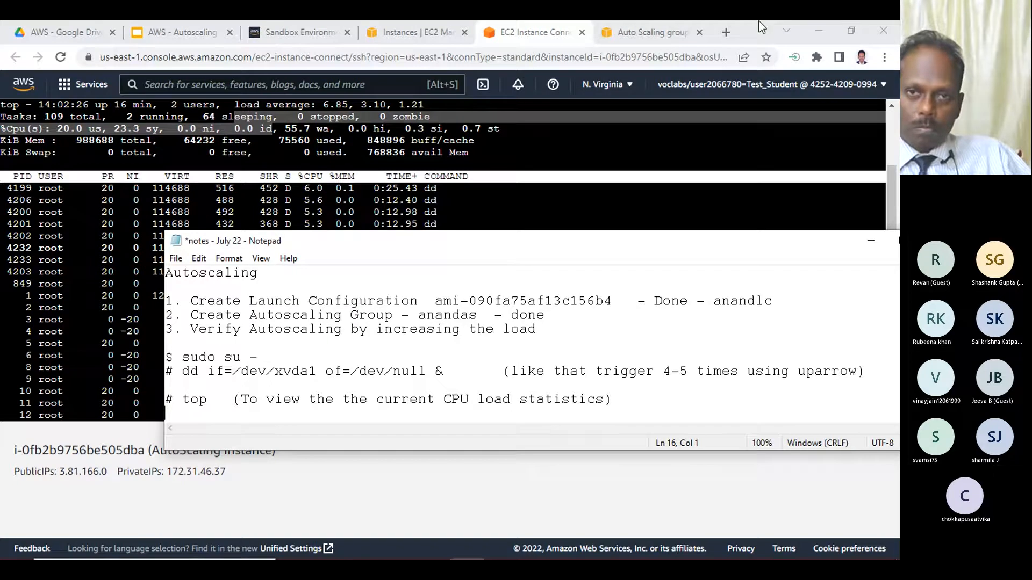
- Refresh the CPU utilization graph of the AutoScaling Instance and recheck the running top output in the terminal
click(431, 32)
click(742, 138)
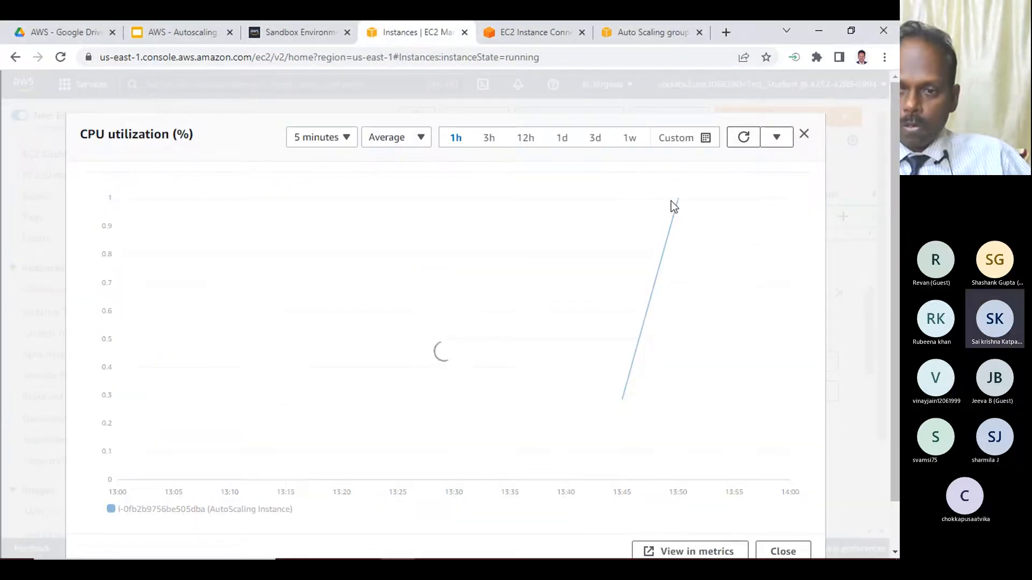
click(546, 32)
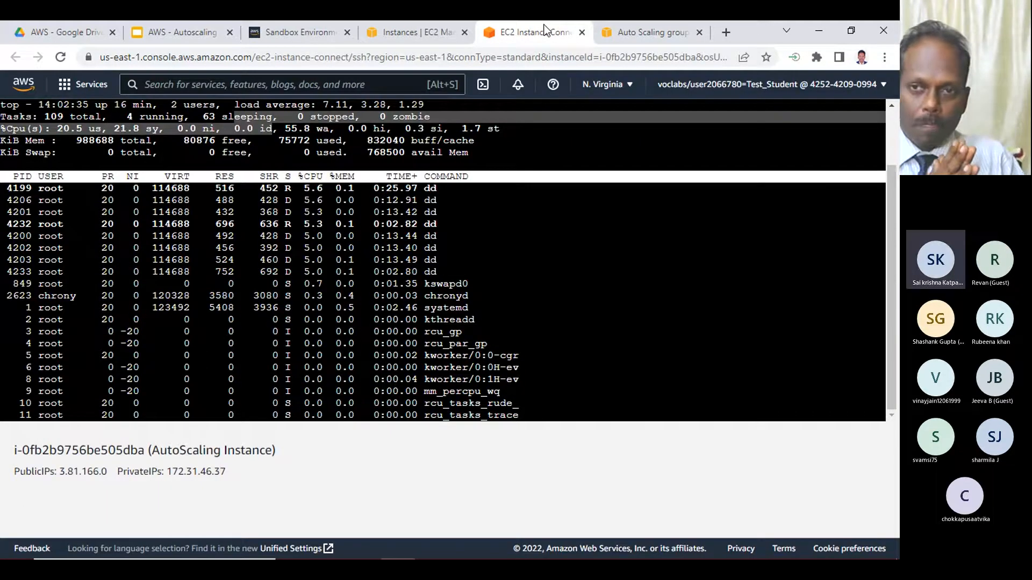
- Check the desired capacity and the instance count of the anandas Auto Scaling group
click(643, 32)
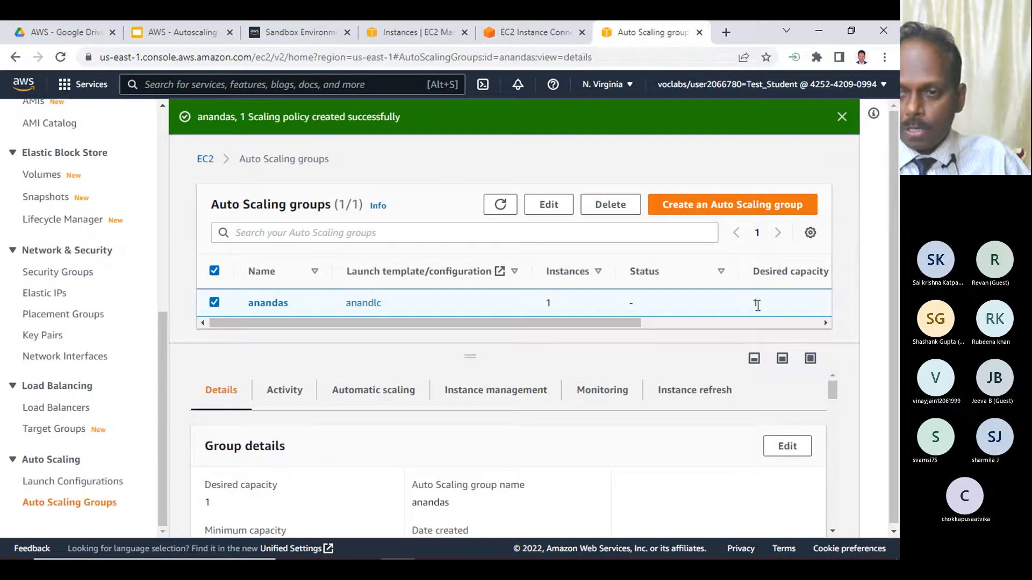
drag(751, 302, 763, 305)
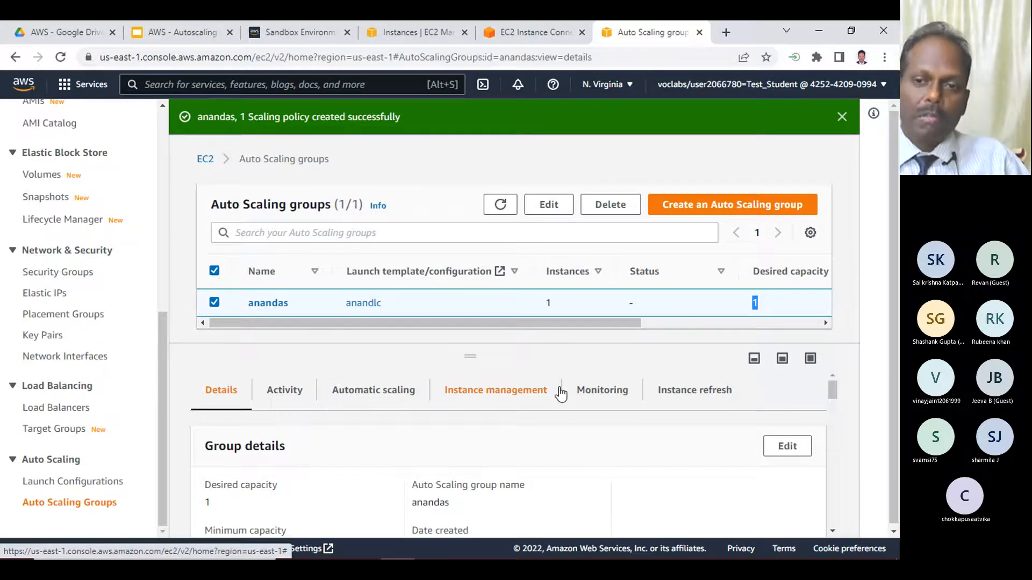
click(547, 304)
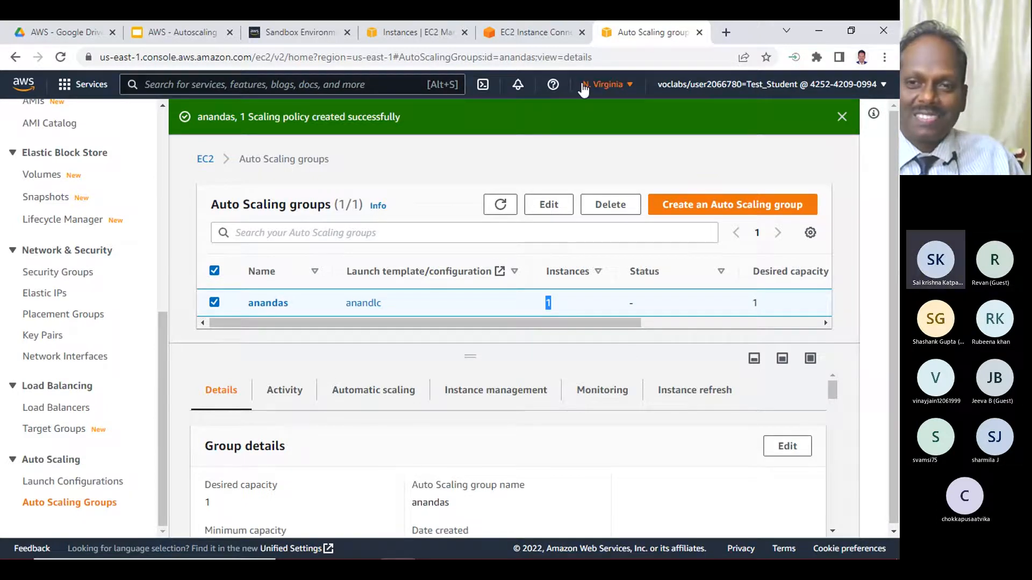
- Review the live top output once more and refresh the CPU utilization graph to examine the load trend
click(532, 38)
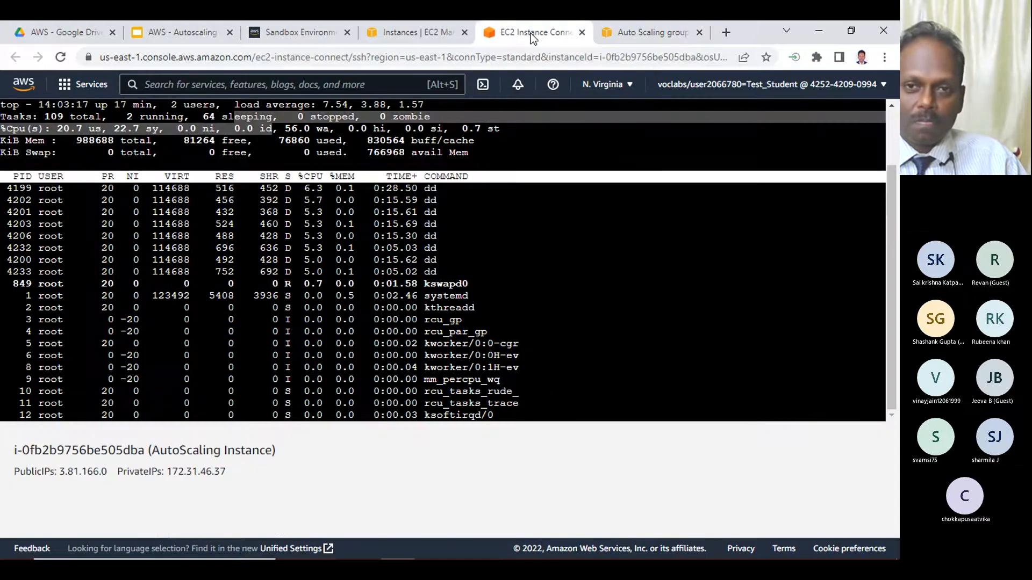
click(417, 39)
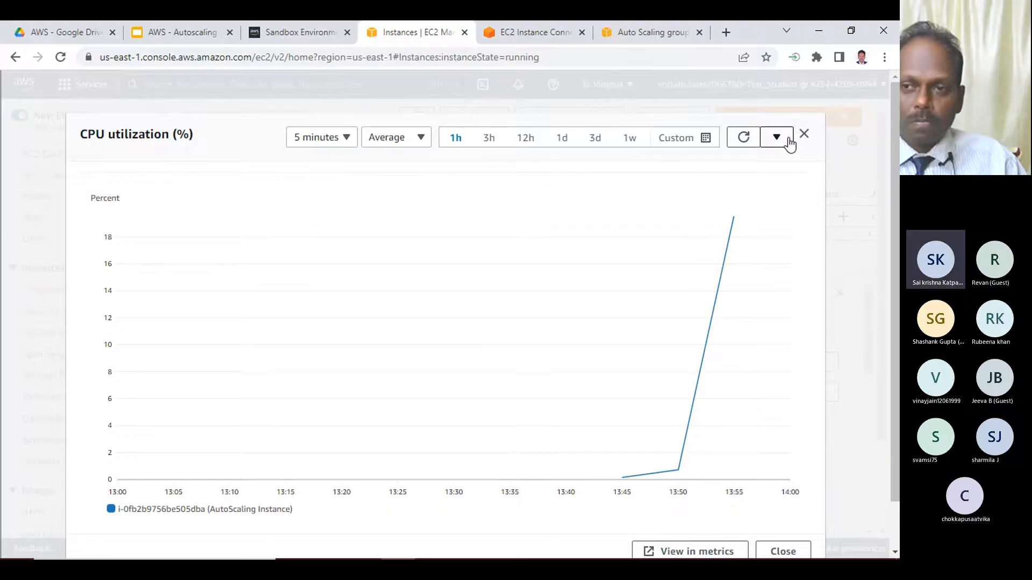
click(741, 139)
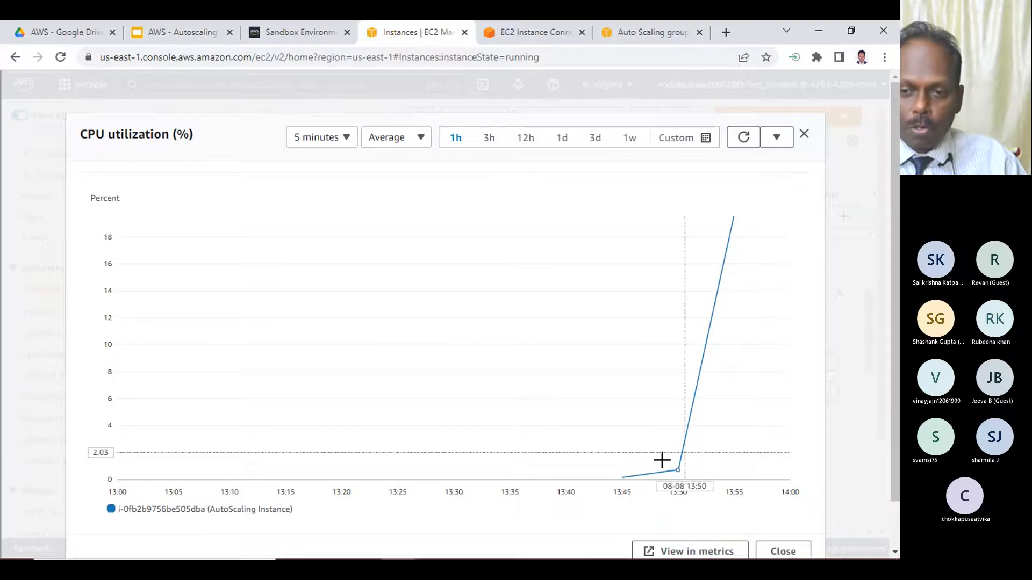
- Inspect the 13:50 and 13:55 data points on the instance's CPU utilization graph and refresh the graph
mouse_move(678, 475)
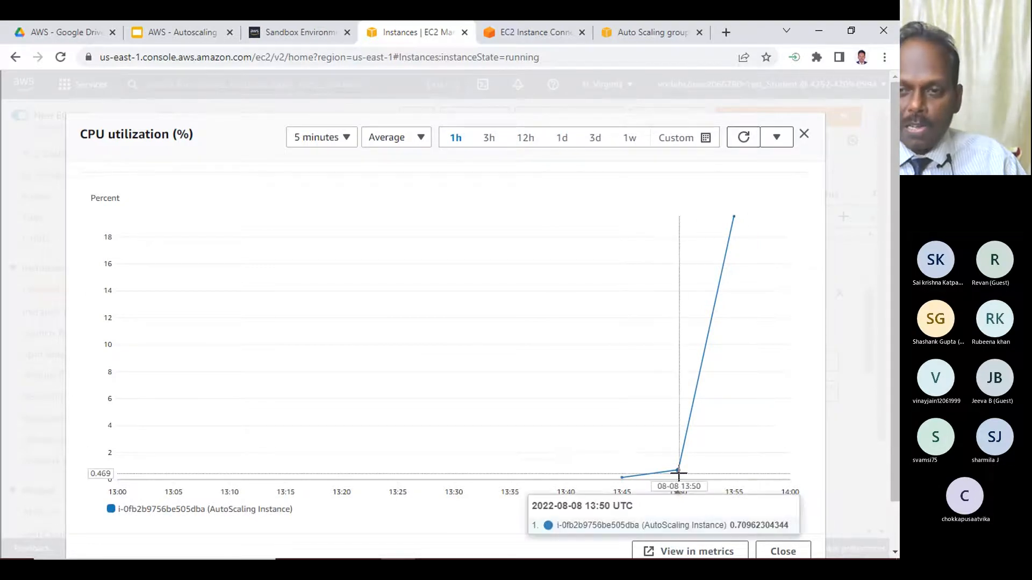
mouse_move(735, 218)
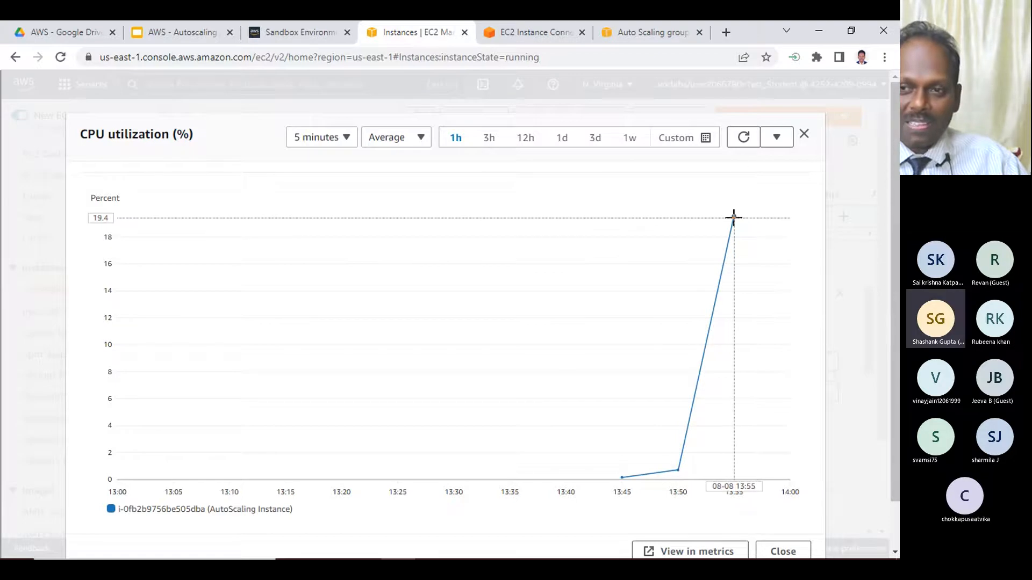
click(744, 137)
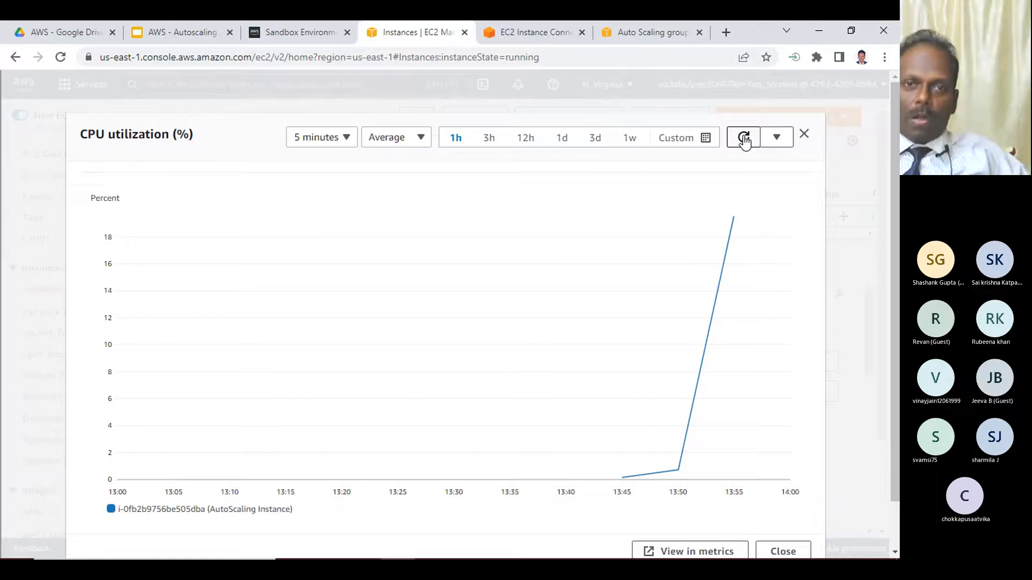
- Stop top in the instance terminal and launch five more background runs of "dd if=/dev/xvda1 of=/dev/null &"
click(547, 24)
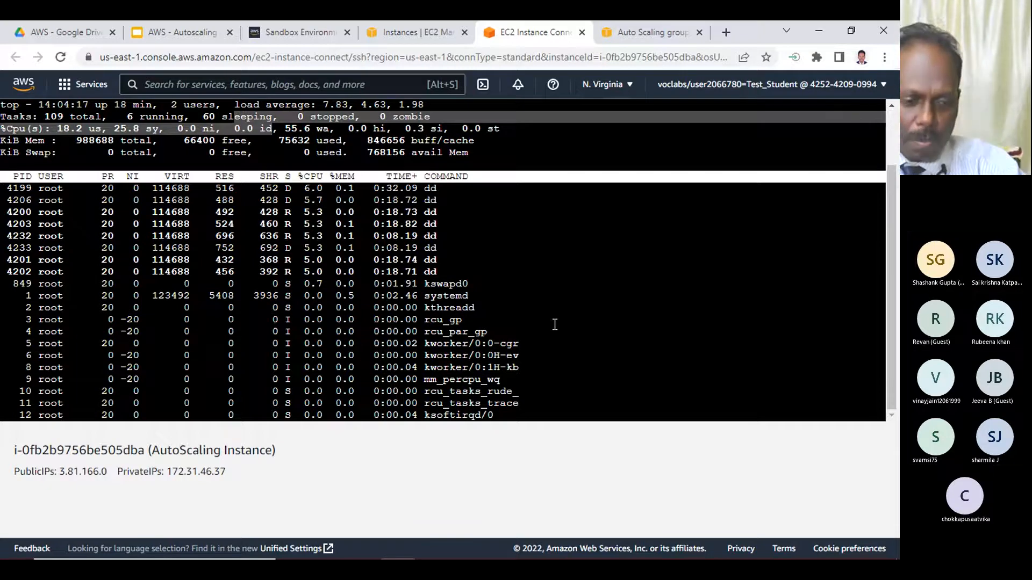
key(q)
key(Up)
key(Up)
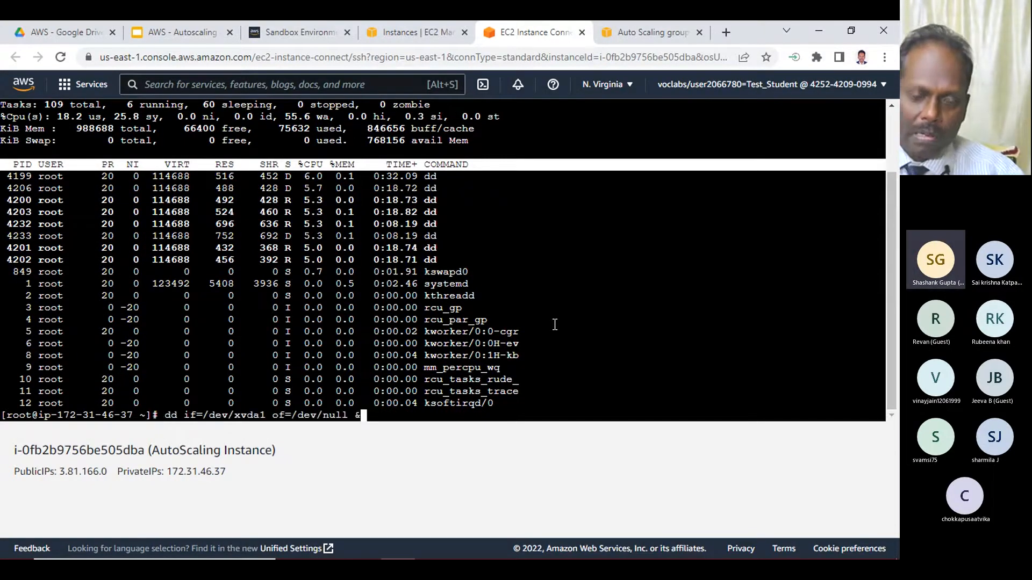
key(Return)
key(Up)
key(Return)
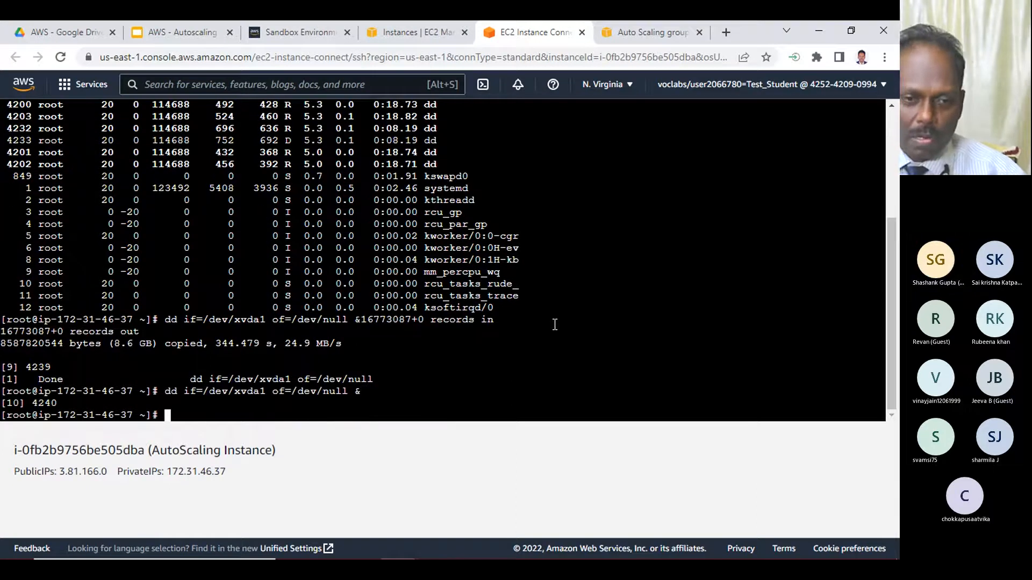
key(Up)
key(Return)
key(Up)
key(Return)
- Run top again in the terminal and examine the idle CPU percentage
key(Up)
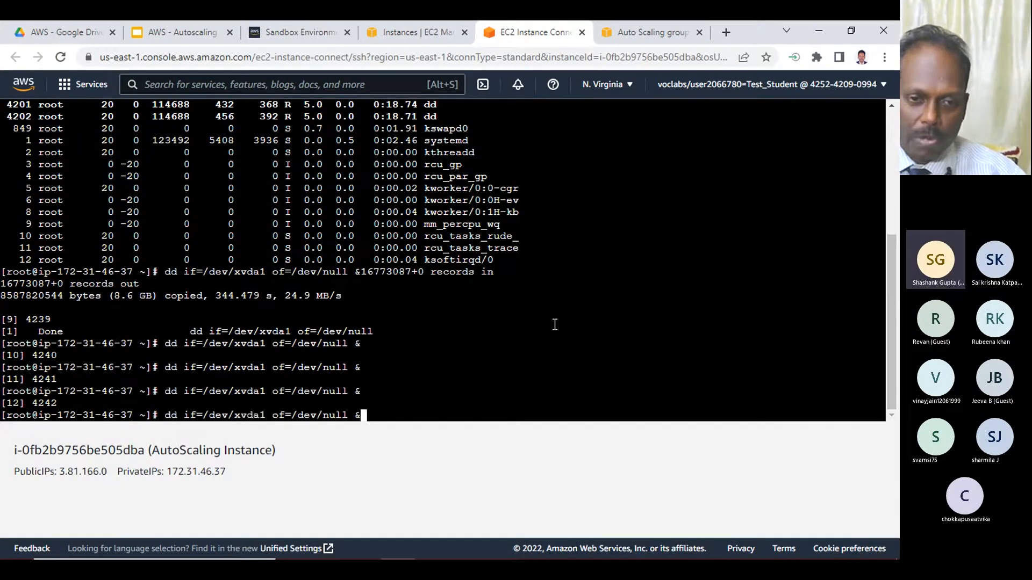
key(Return)
key(Up)
key(Up)
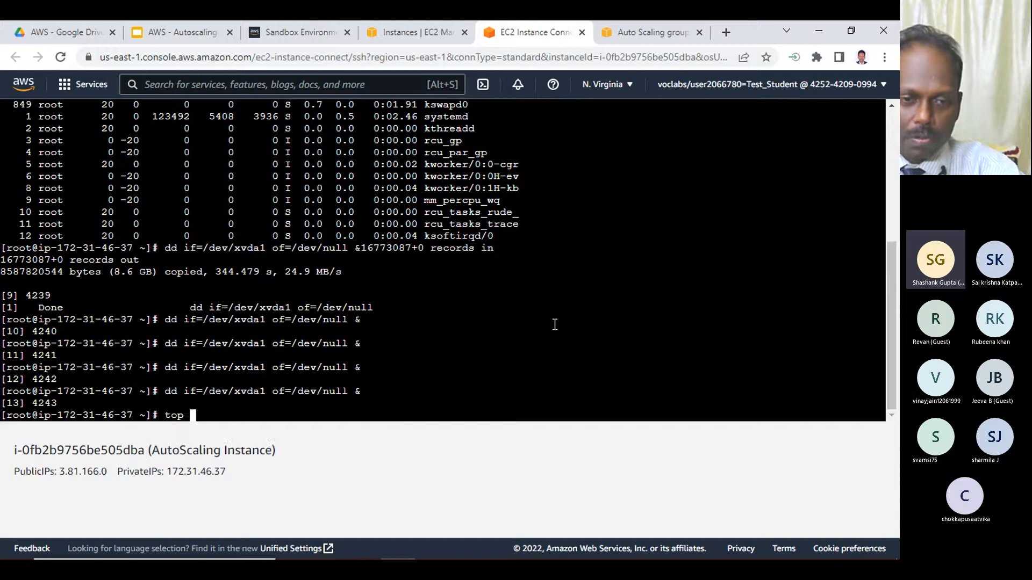
key(Return)
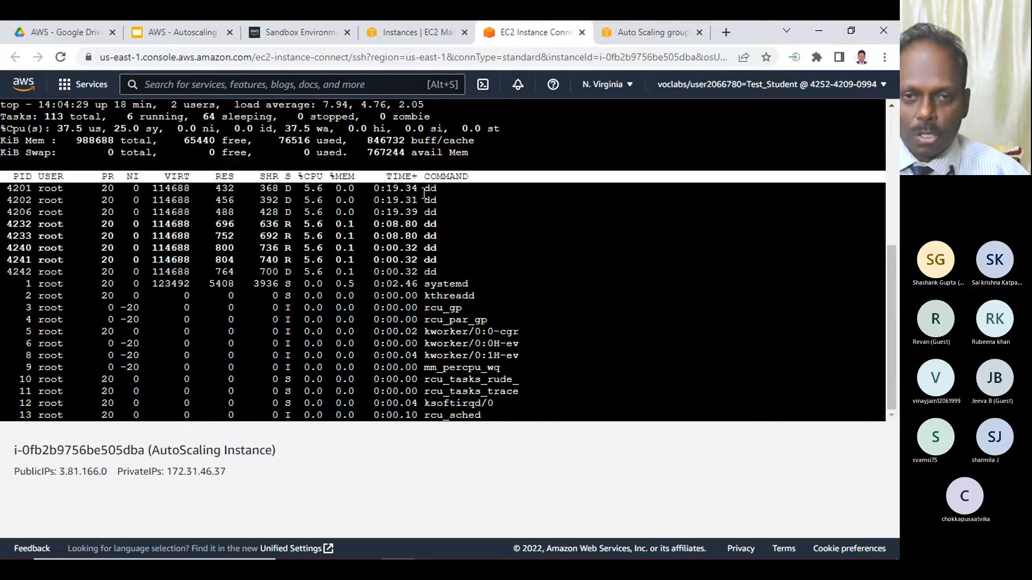
drag(234, 128, 274, 128)
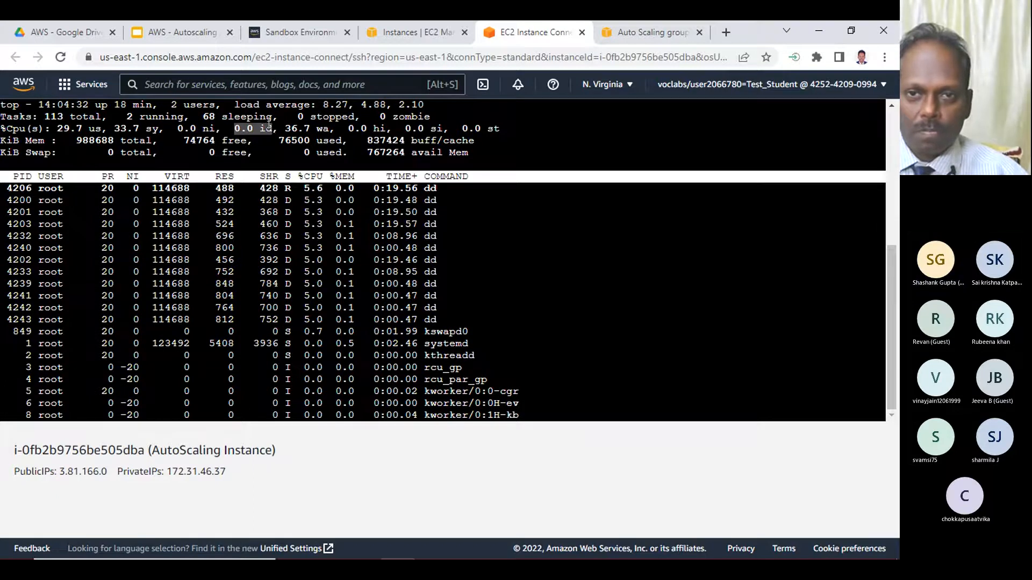
- Refresh the AutoScaling Instance's CPU utilization graph and read its latest data point
click(405, 31)
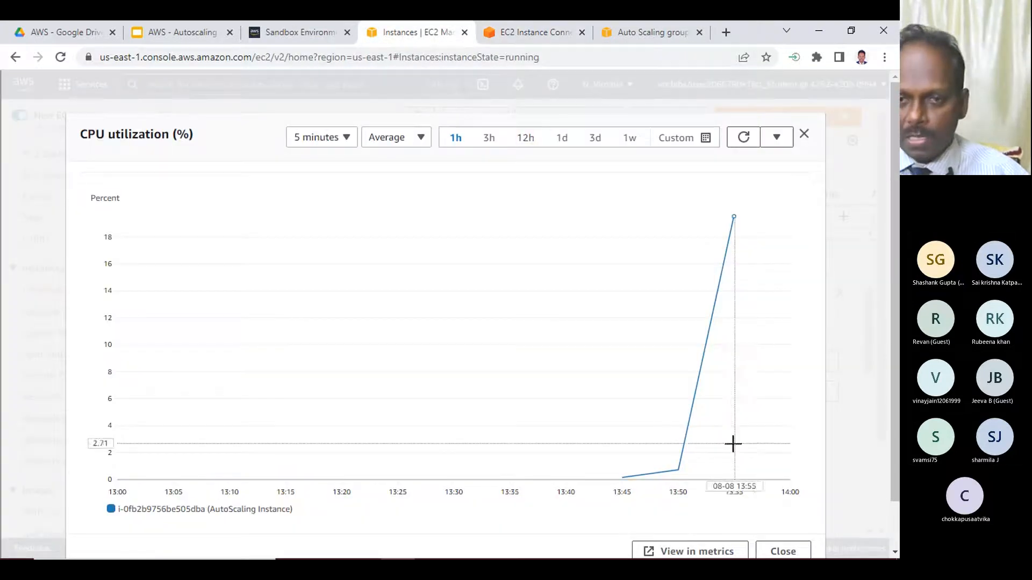
click(743, 137)
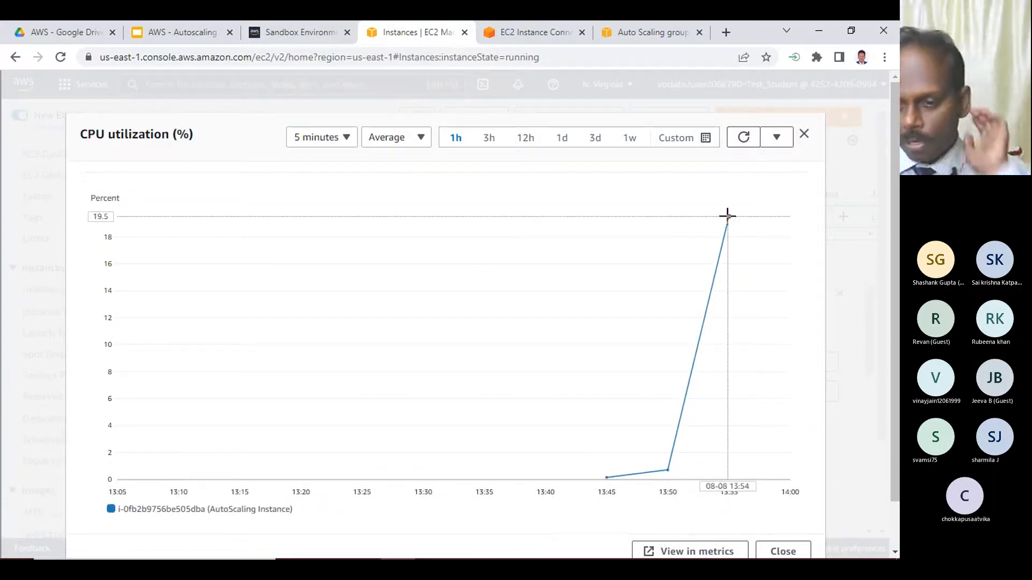
mouse_move(727, 216)
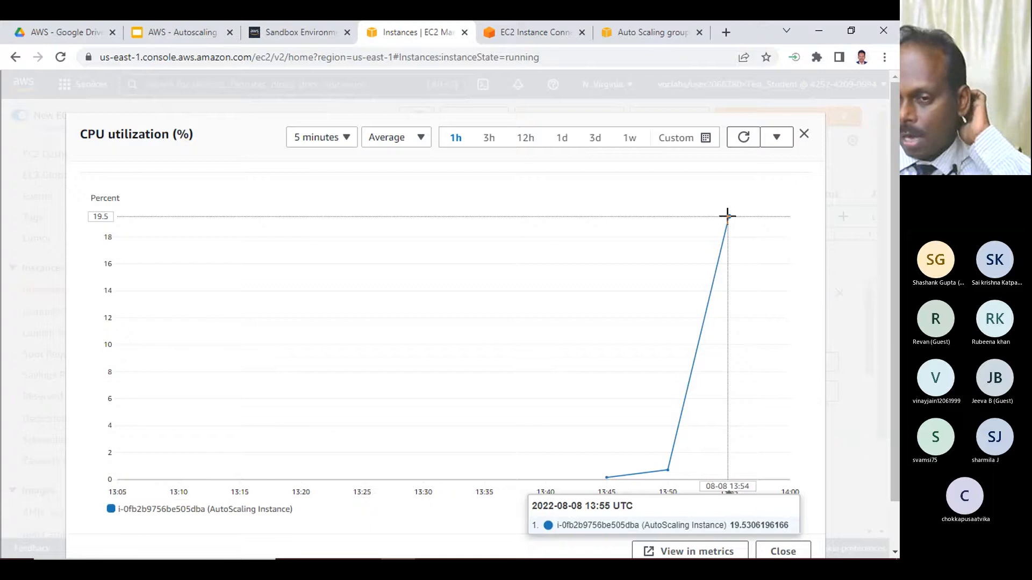
- Review the live top output and refresh the Auto Scaling groups list to check the anandas instance count and desired capacity
click(529, 32)
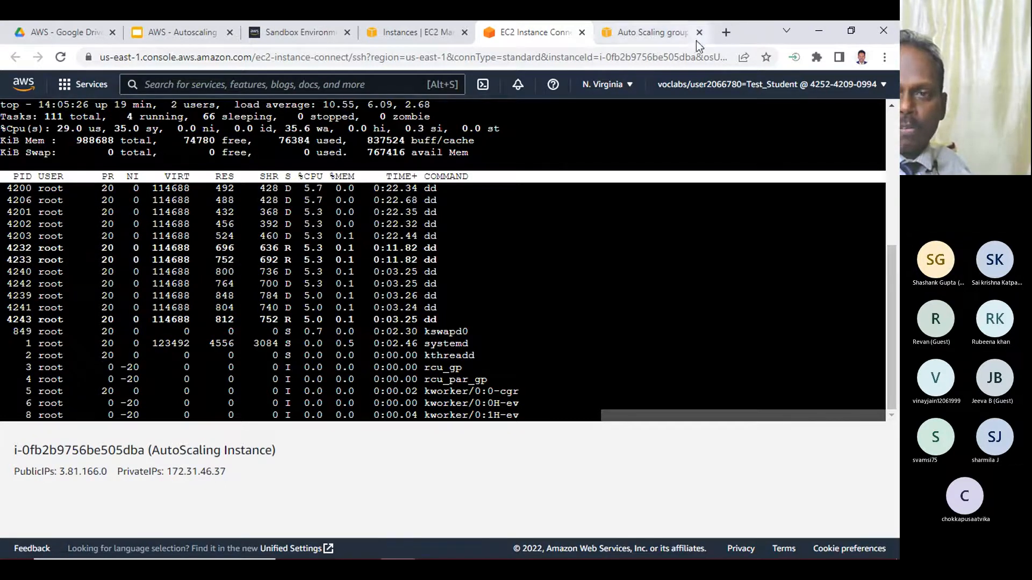
double_click(741, 37)
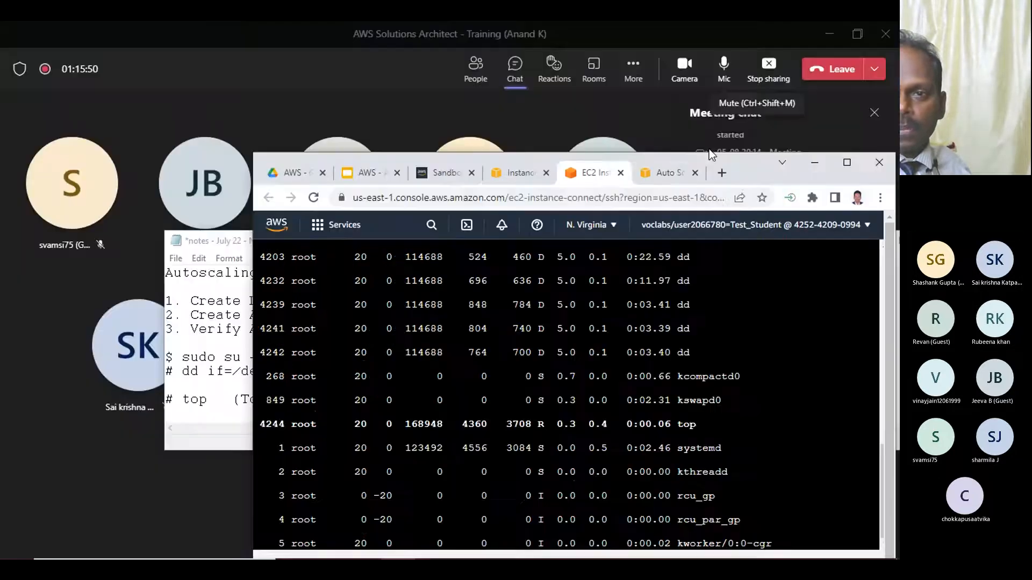
click(662, 178)
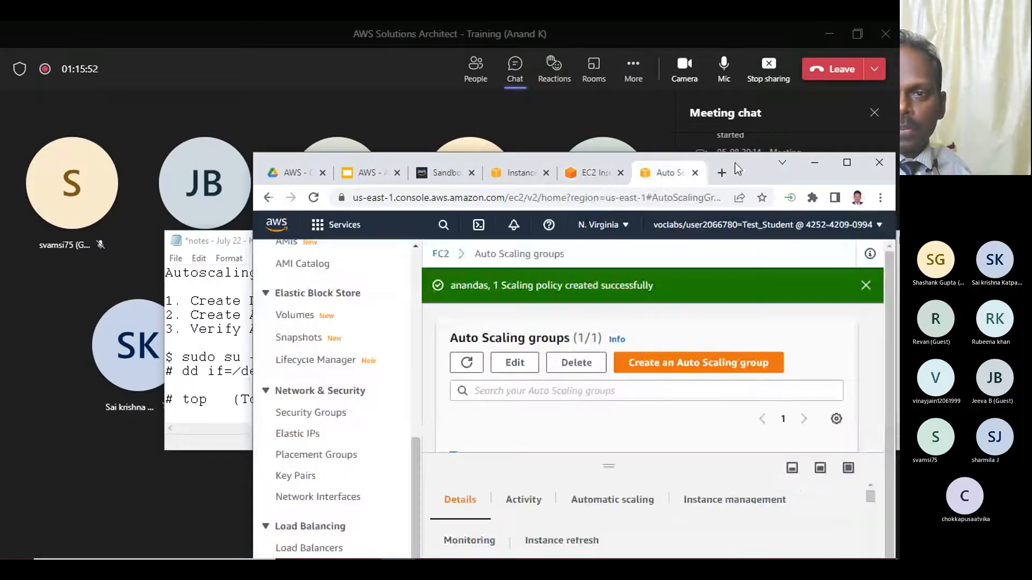
double_click(734, 163)
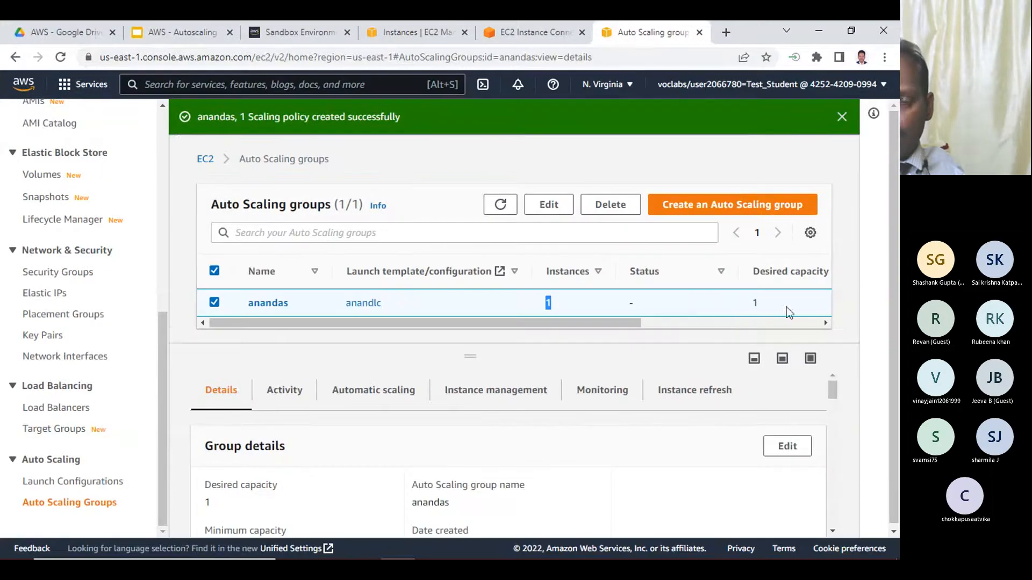
click(501, 206)
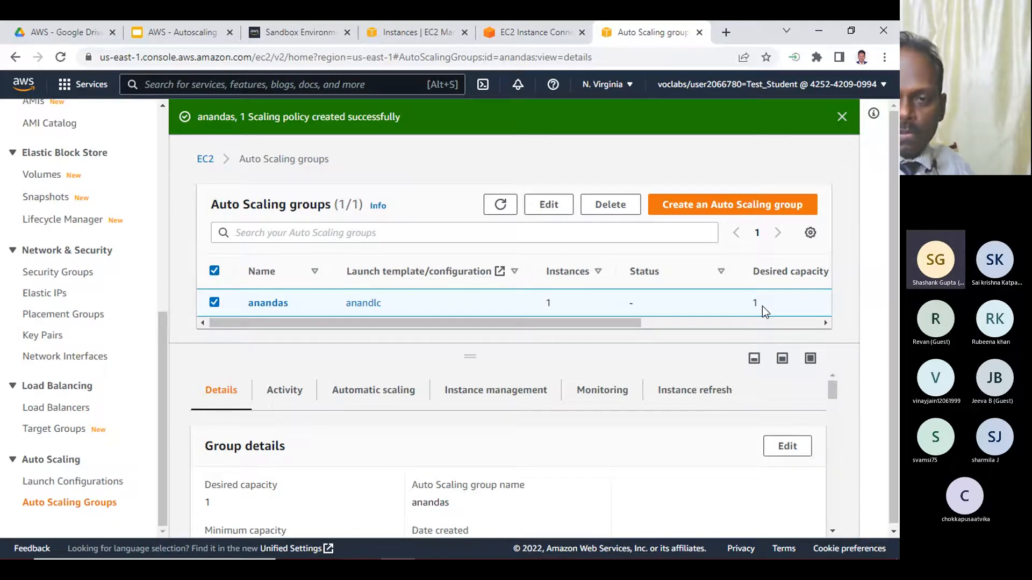
- Return to the EC2 Instance Connect terminal and recheck the load average and dd processes in top
double_click(747, 30)
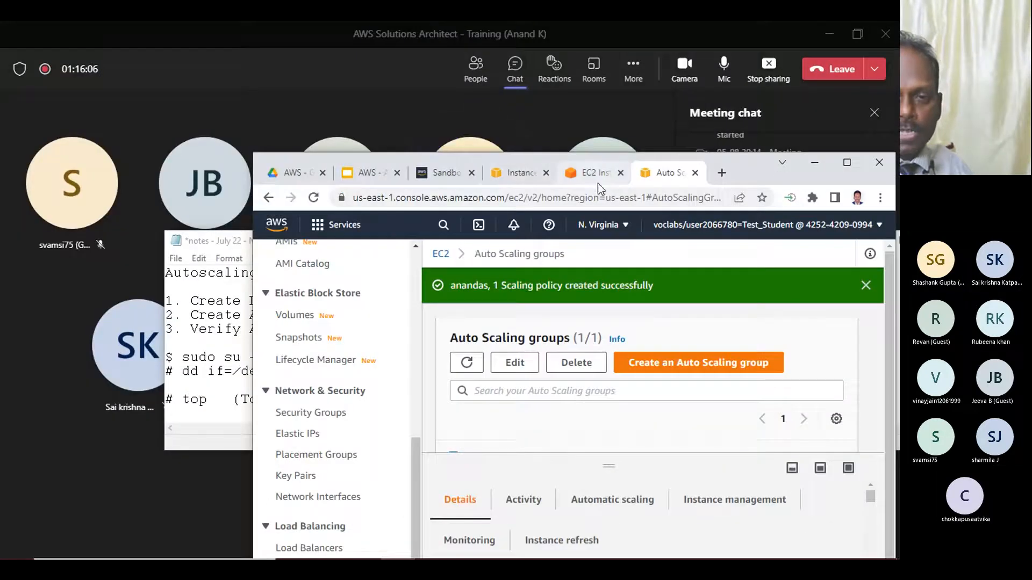
click(590, 174)
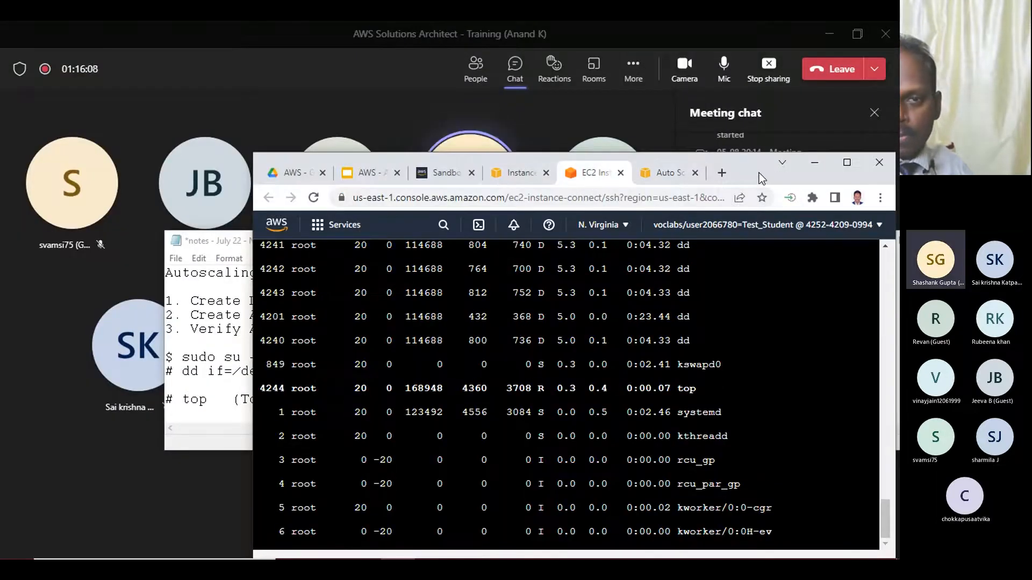
double_click(759, 174)
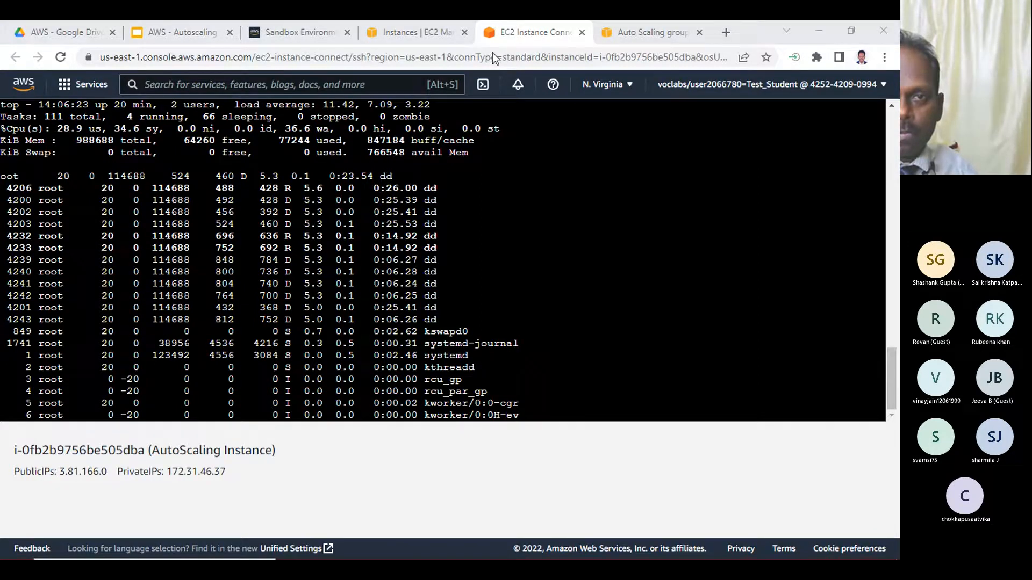
- Reopen the CPU utilization graph at full window size and refresh it to look for a newer data point
double_click(741, 33)
click(524, 100)
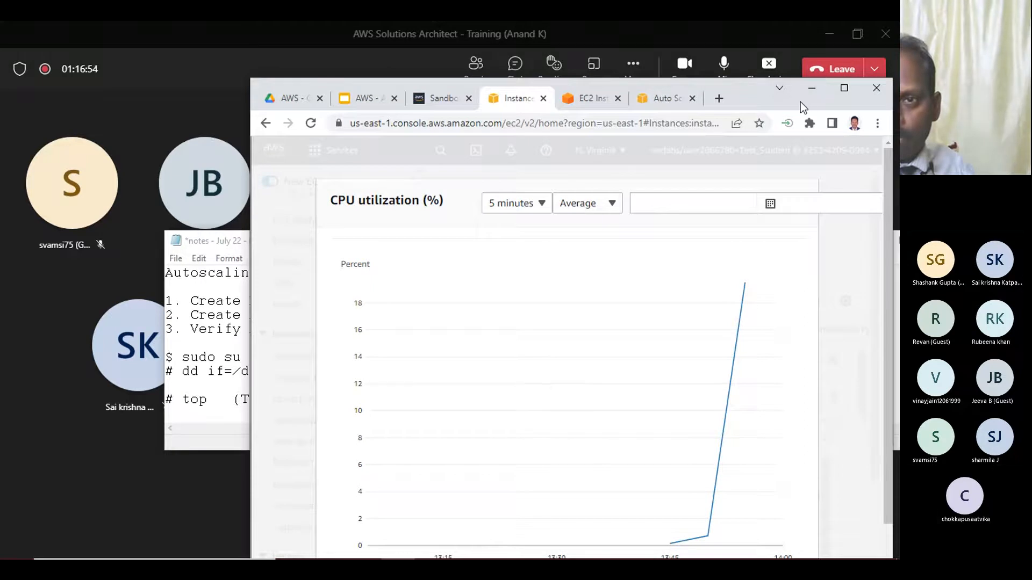
drag(801, 102, 620, 96)
click(666, 85)
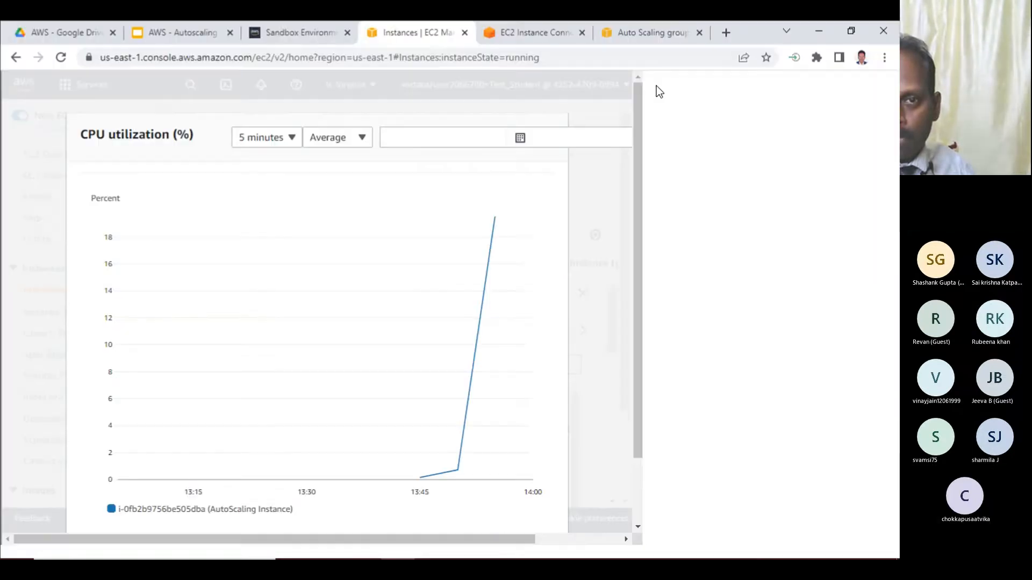
click(742, 138)
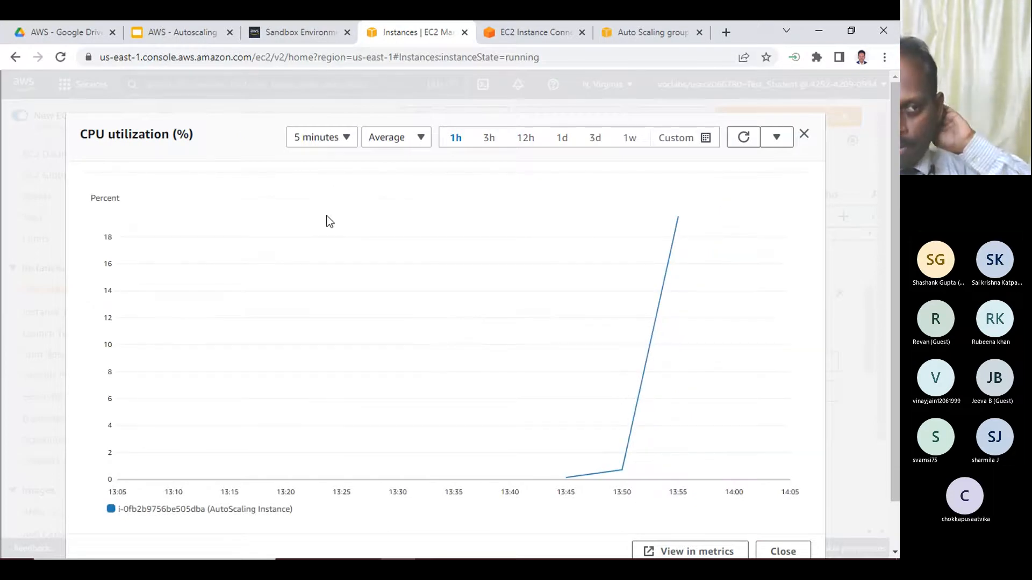
mouse_move(669, 221)
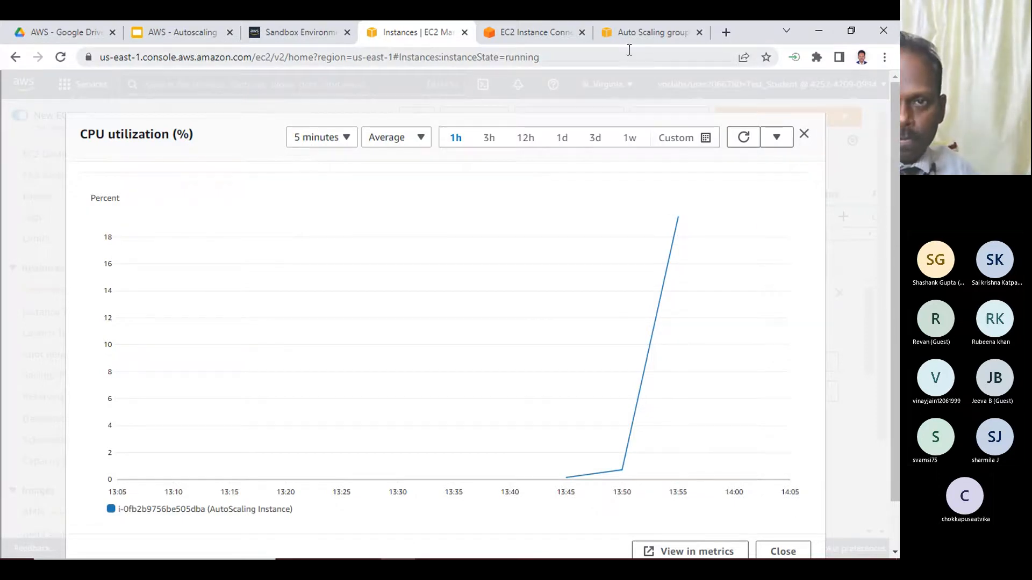
- Refresh the Auto Scaling groups list to recheck the anandas instance count, and look over the running top output
click(656, 34)
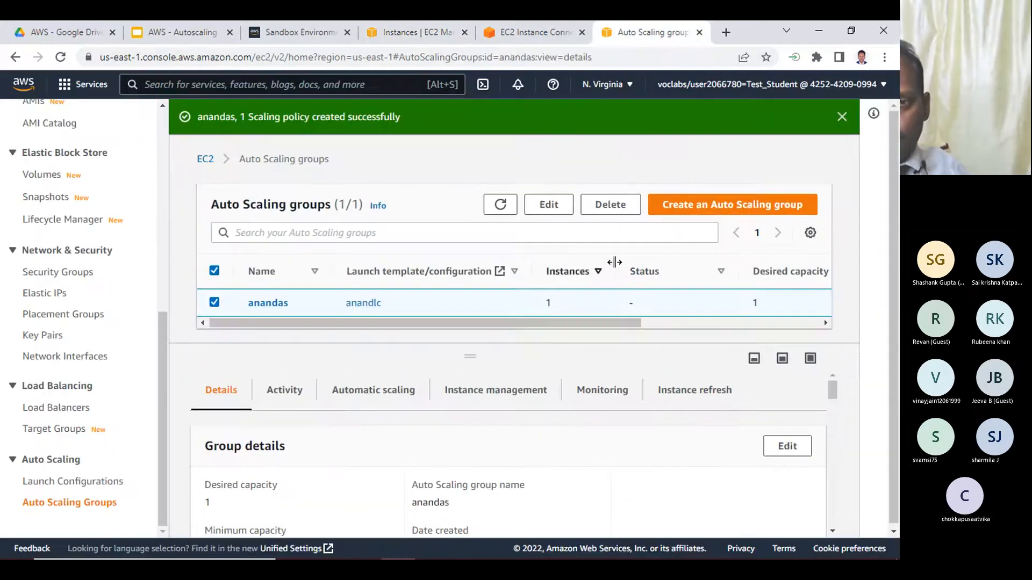
click(501, 204)
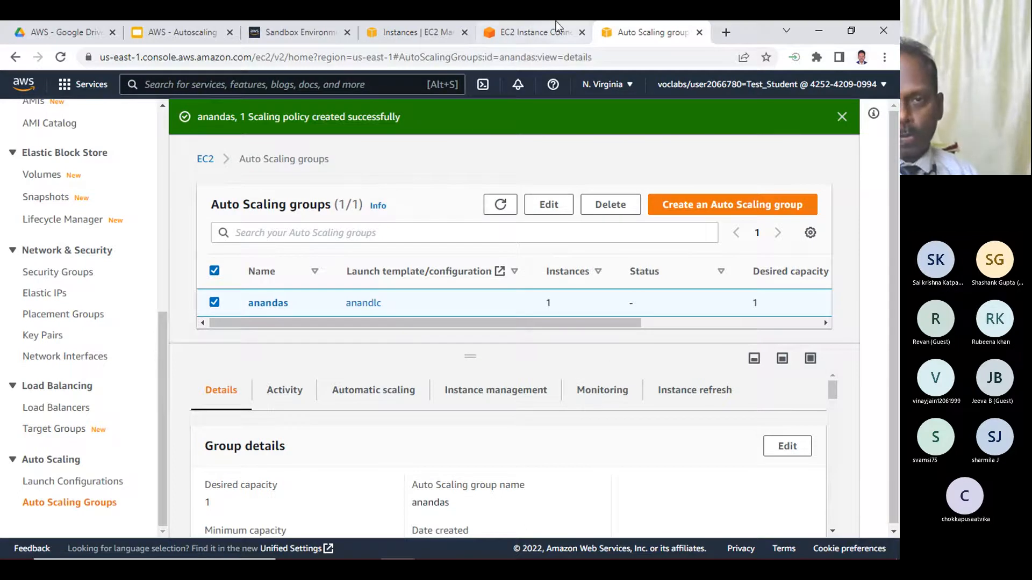
click(523, 33)
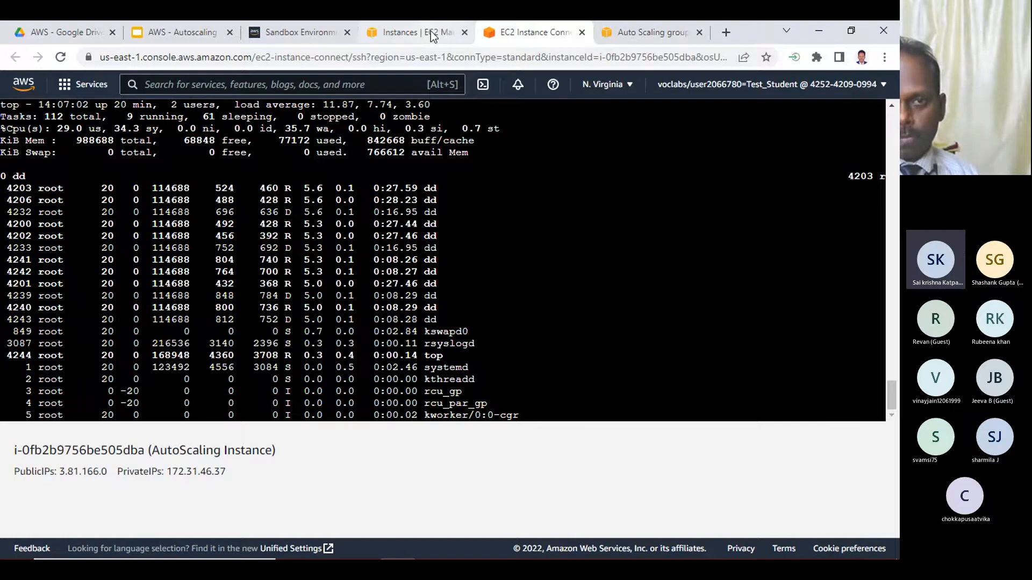
- Refresh the CPU utilization graph, read its 14:00 data point, and refresh the anandas group's instance count
click(432, 37)
click(742, 140)
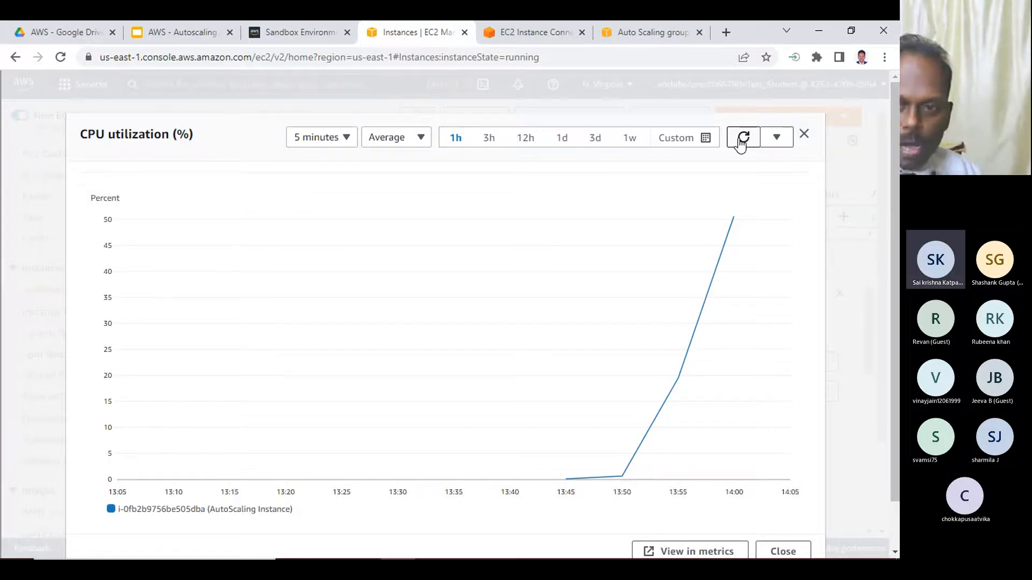
mouse_move(735, 218)
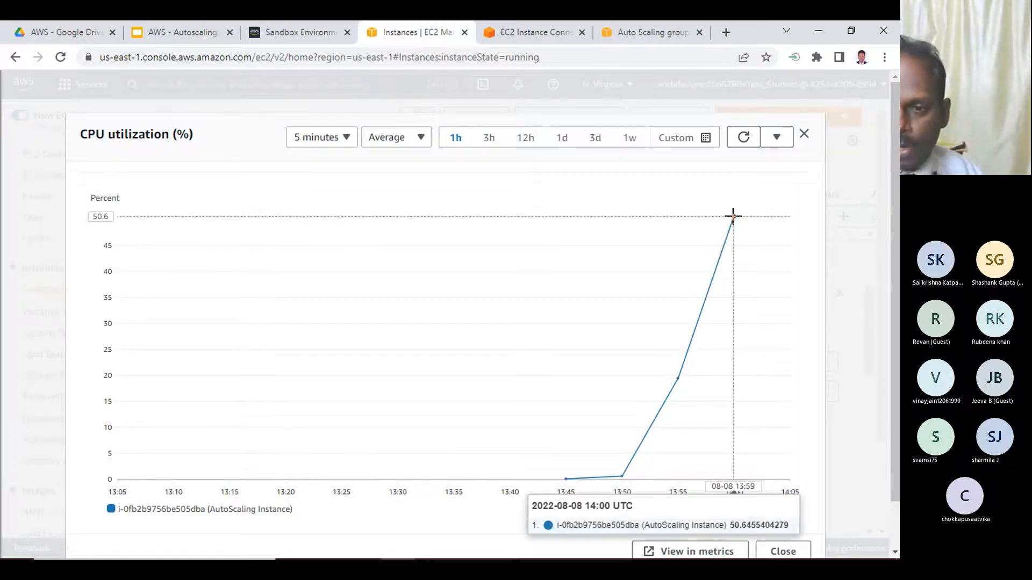
click(639, 27)
click(499, 204)
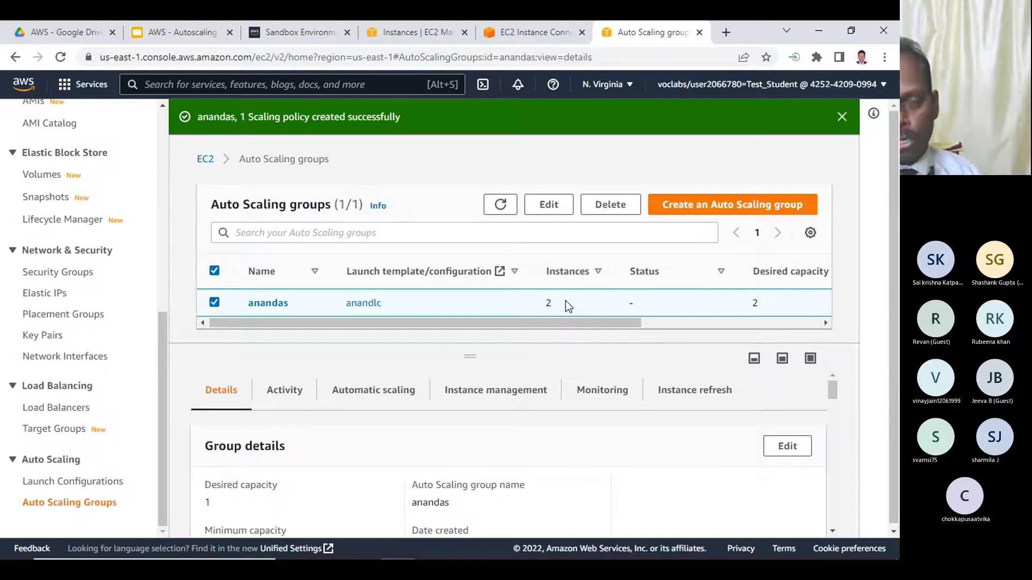
- Close the CPU graph, refresh the running instances list, and examine the newly launched instance's status check and Availability Zone
click(414, 32)
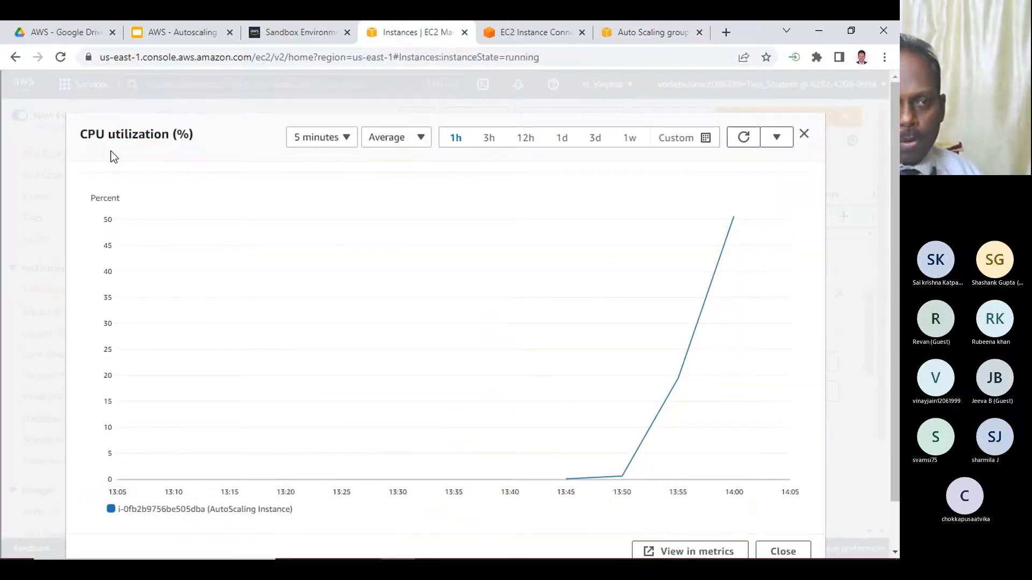
click(769, 551)
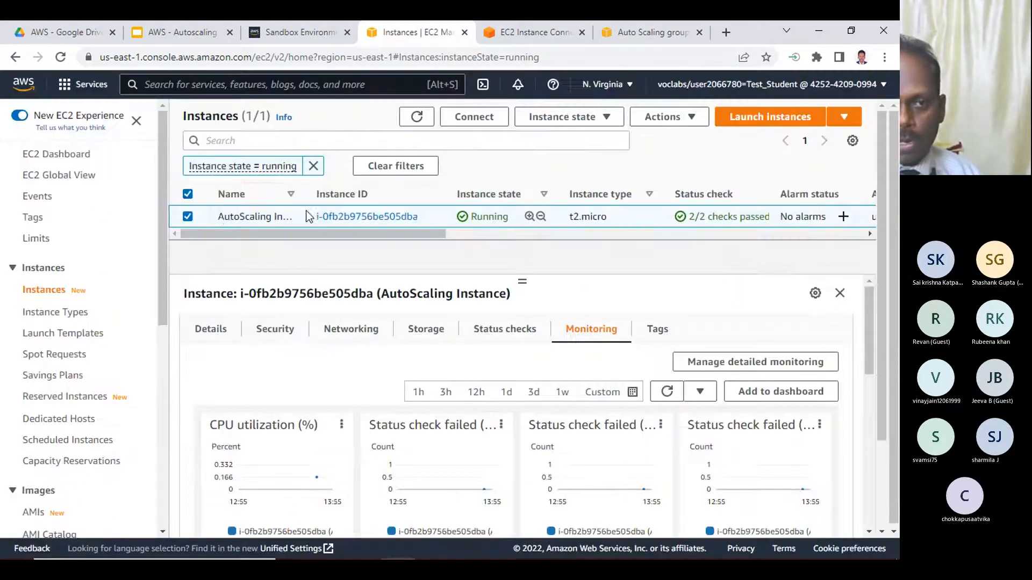
click(416, 117)
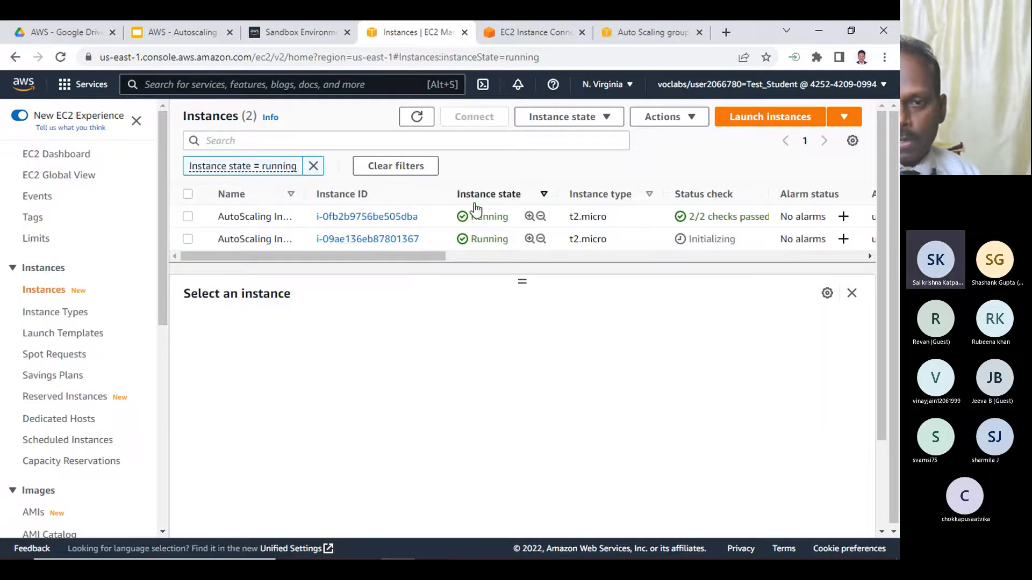
double_click(722, 240)
drag(433, 259, 511, 260)
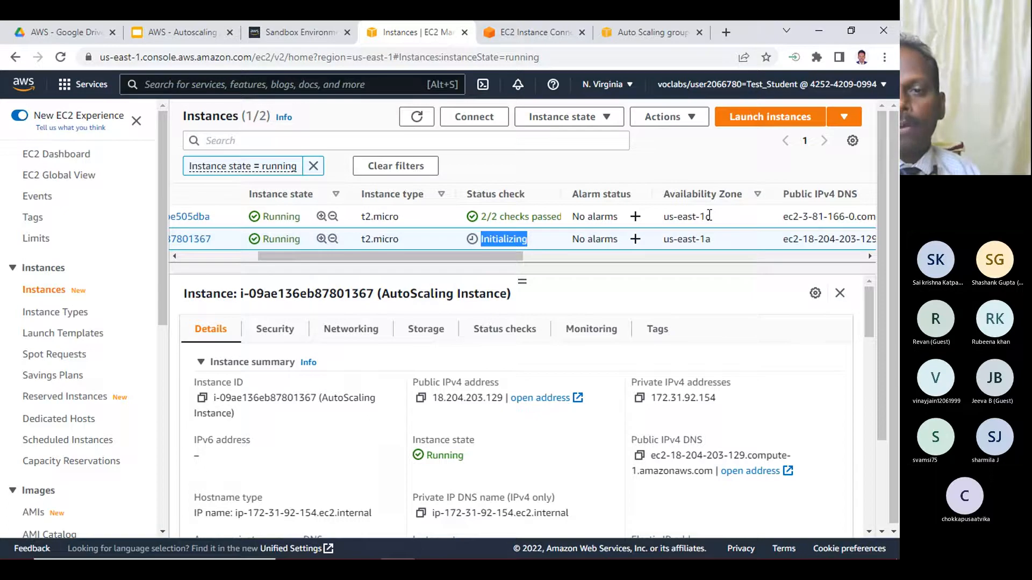
- Examine the newly launched instance's enlarged CPU utilization graph, close it, and refresh the running instances list
drag(511, 258, 335, 251)
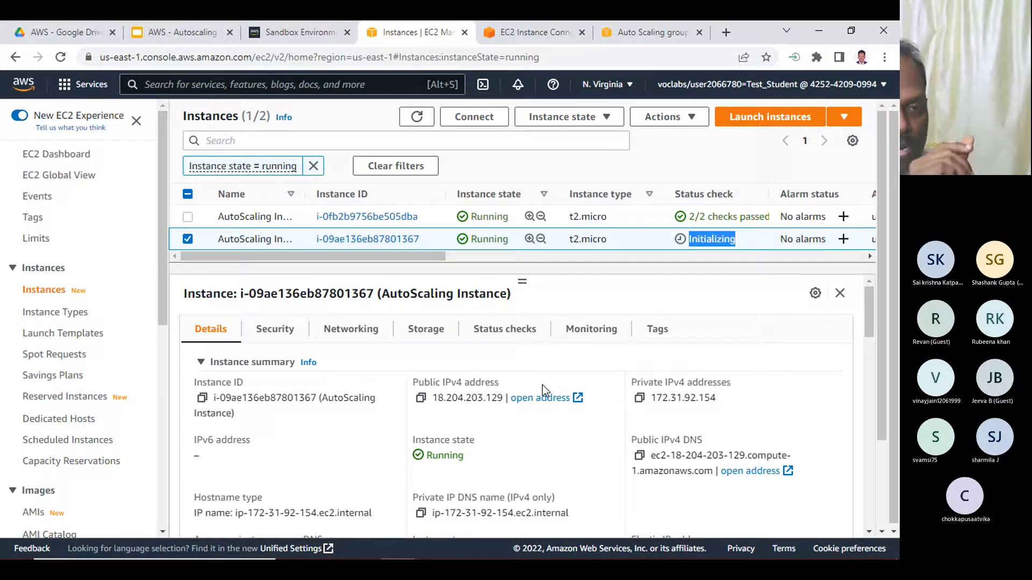
click(604, 334)
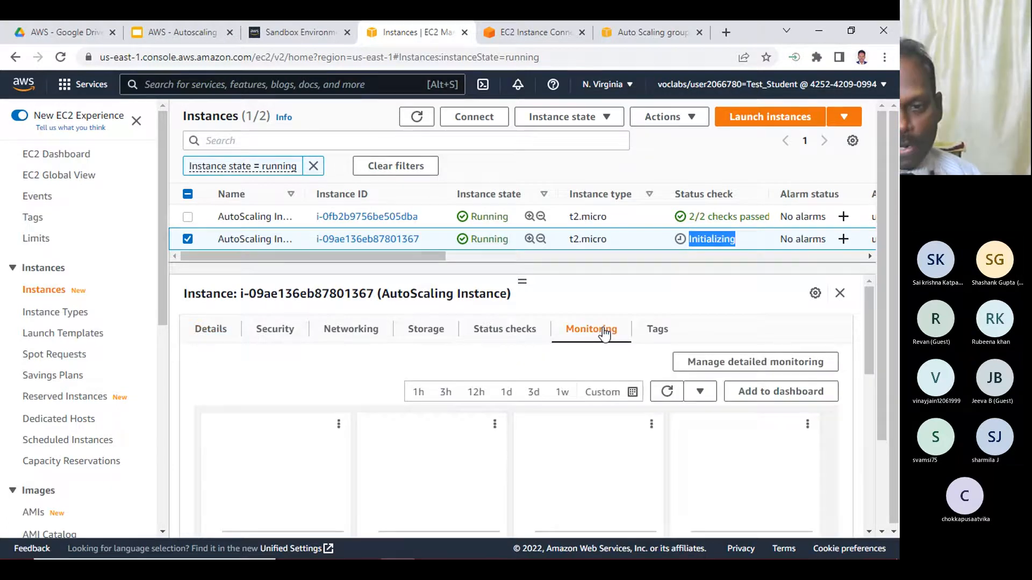
click(338, 425)
click(355, 444)
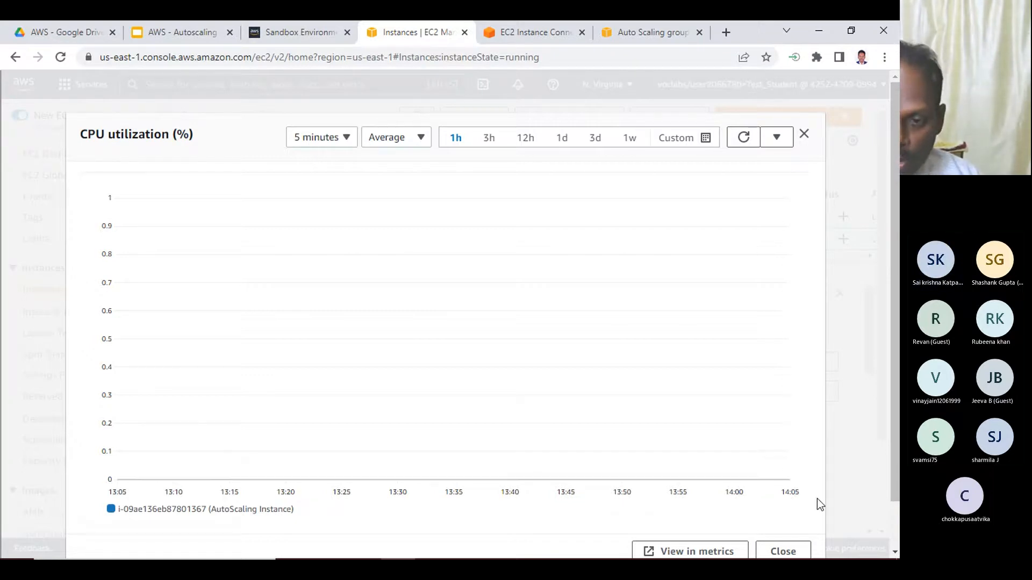
click(804, 134)
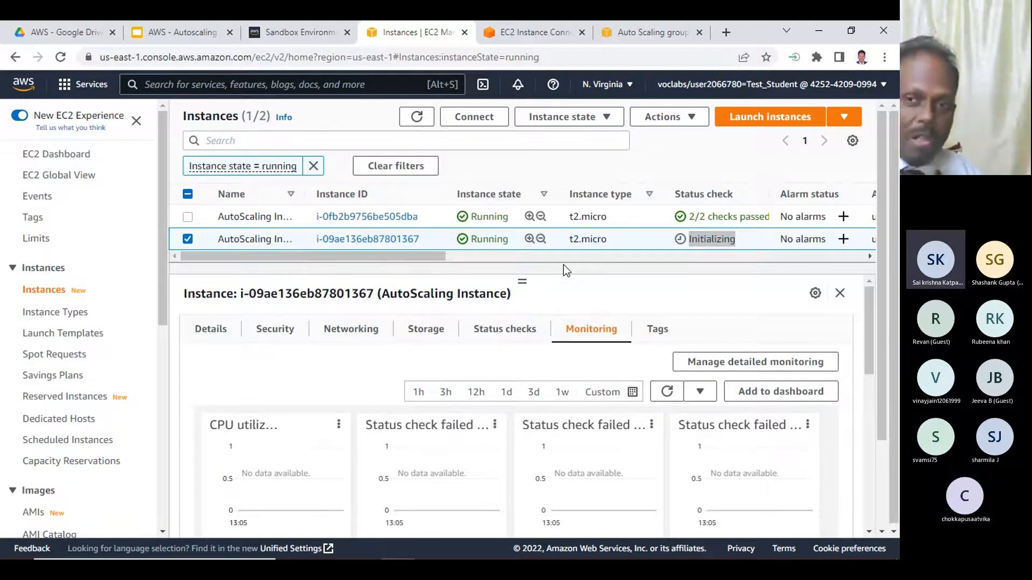
click(417, 117)
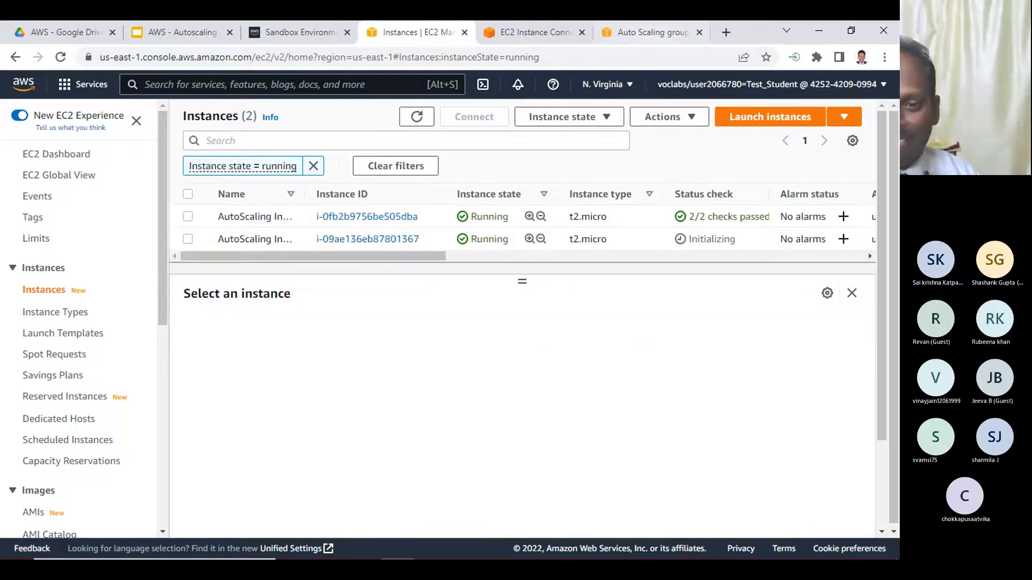
- Switch to the PuTTY session on the original instance and run top to check the dd processes
click(502, 547)
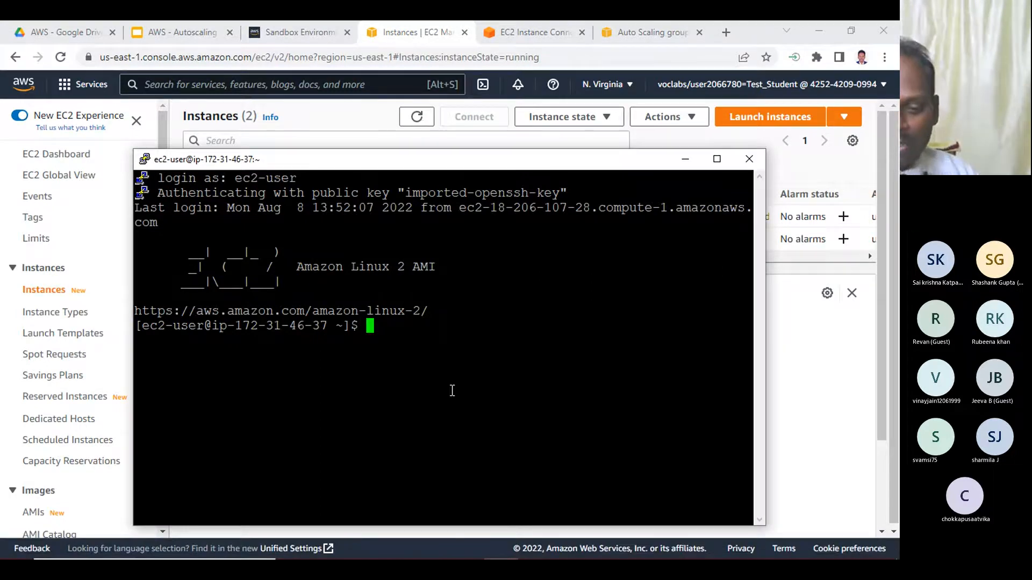
key(Return)
key(Return)
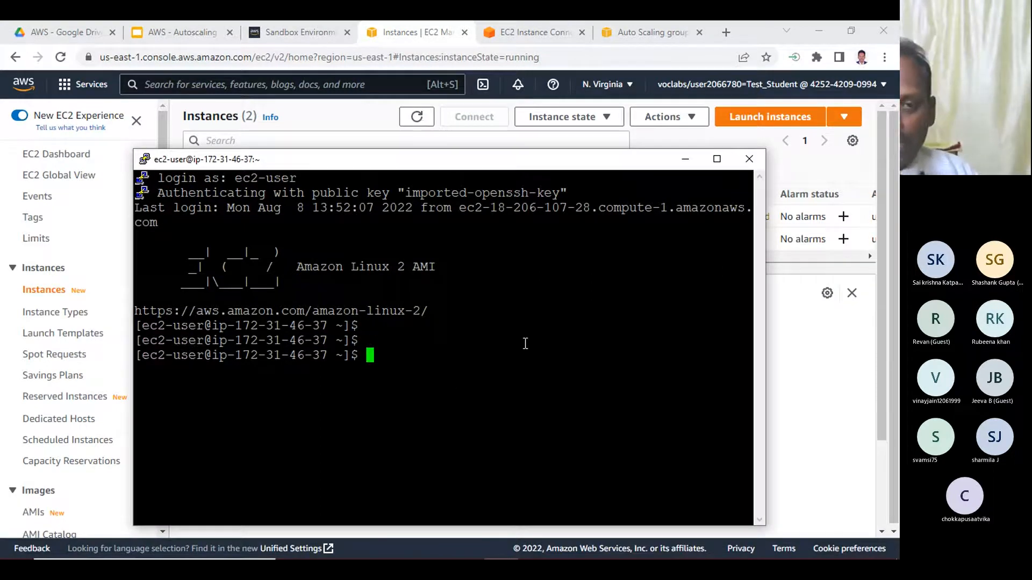
text(top)
key(Return)
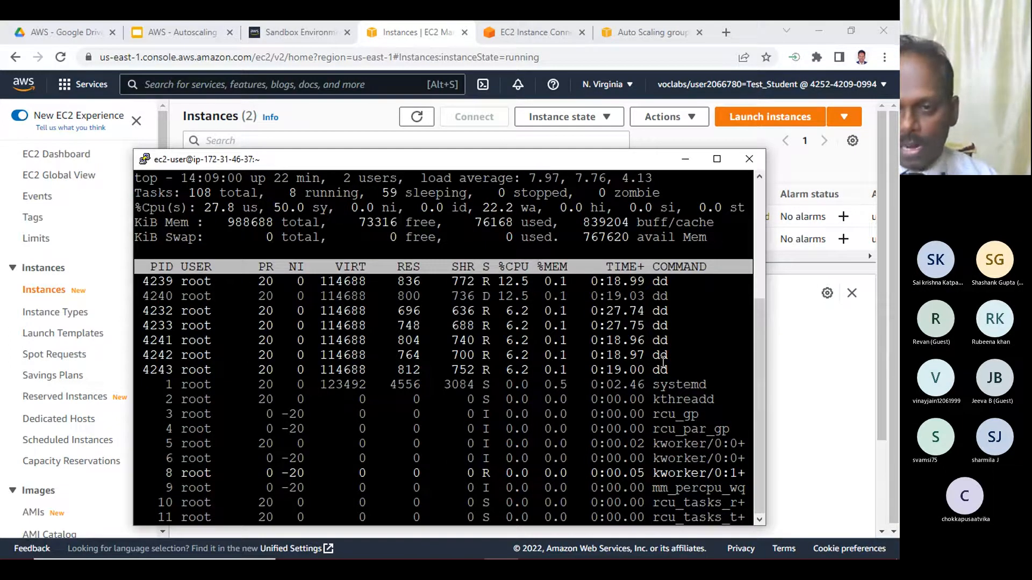
click(796, 376)
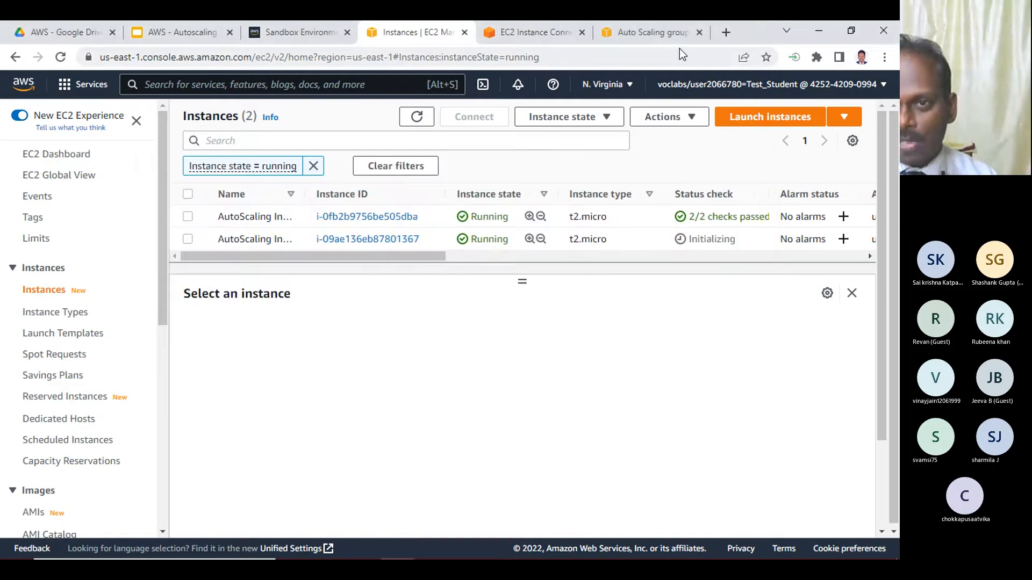
- Look over the top output in the EC2 Instance Connect session and refresh the anandas group's instance count
click(543, 33)
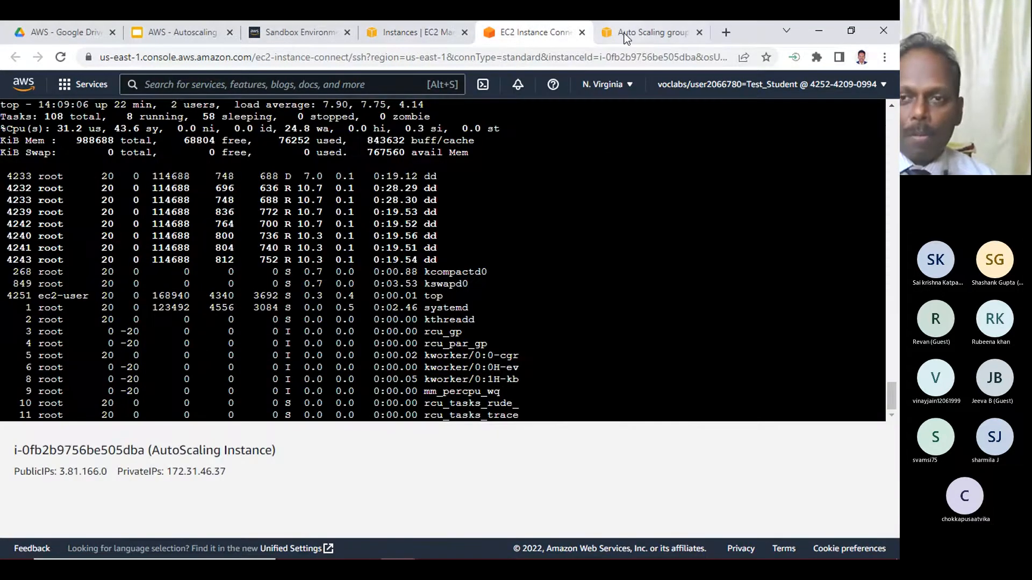
click(644, 28)
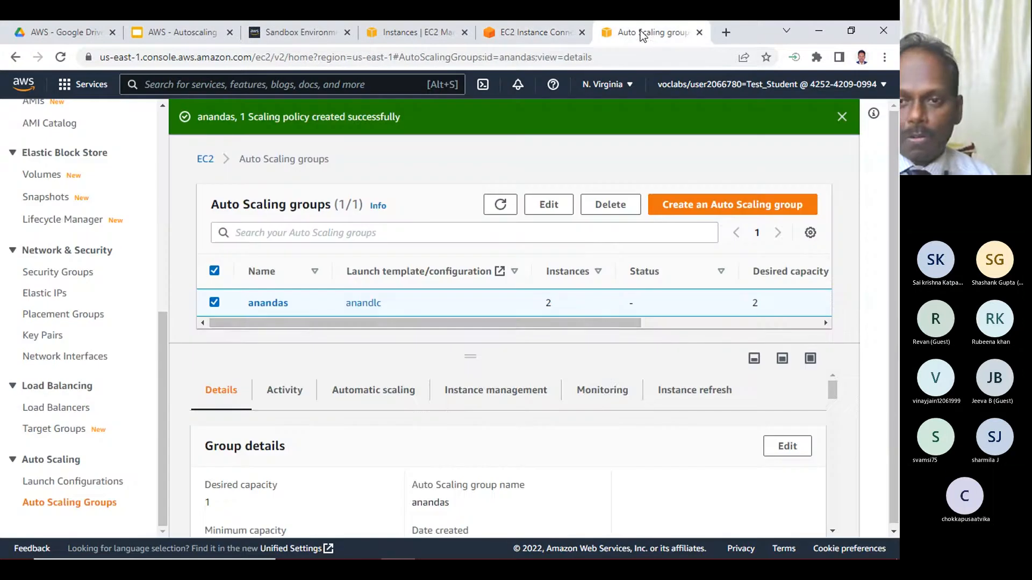
click(500, 206)
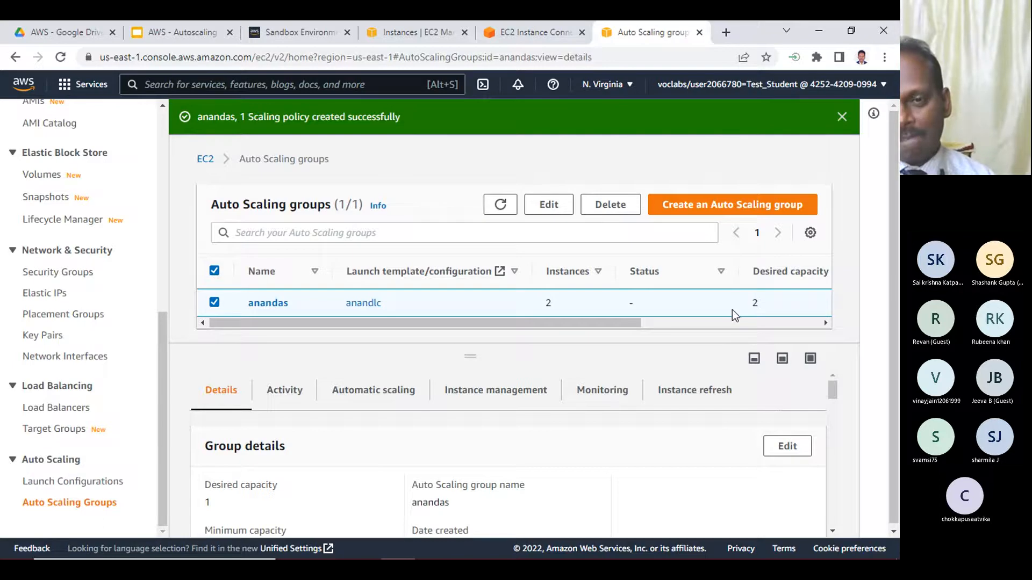
click(532, 37)
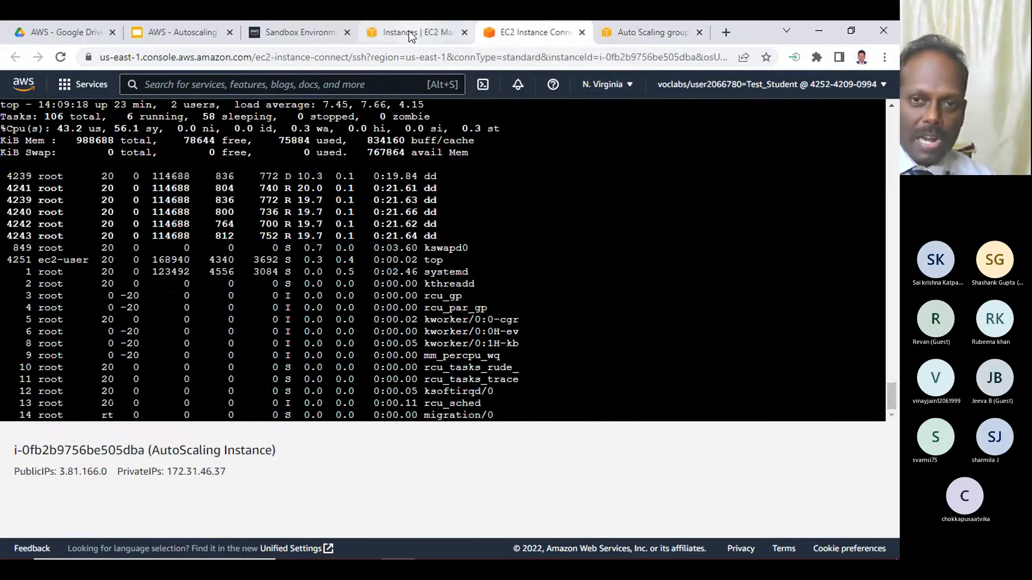
- Refresh the running instances list to recheck the status checks, and view the details of both instances
click(411, 35)
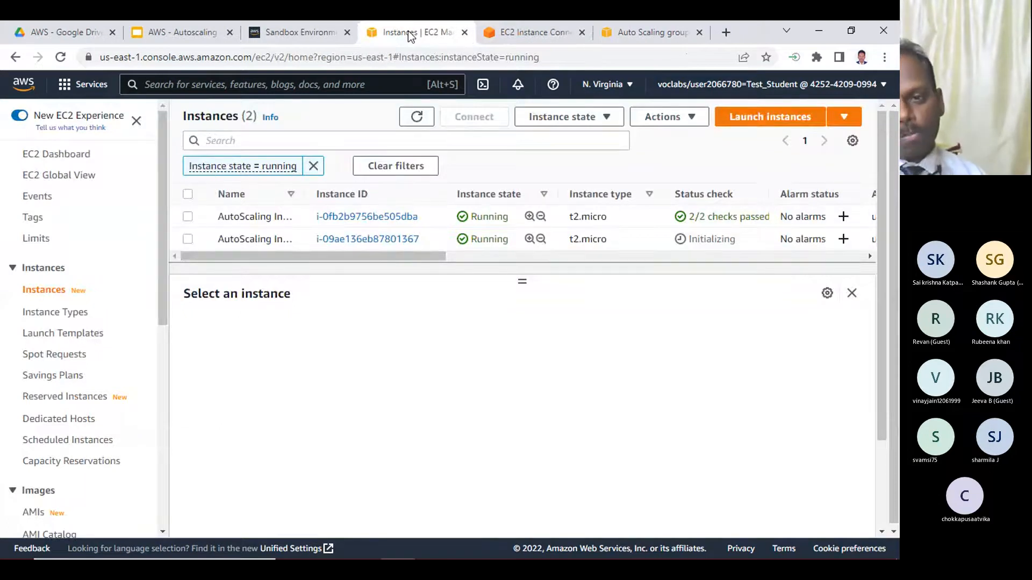
click(418, 117)
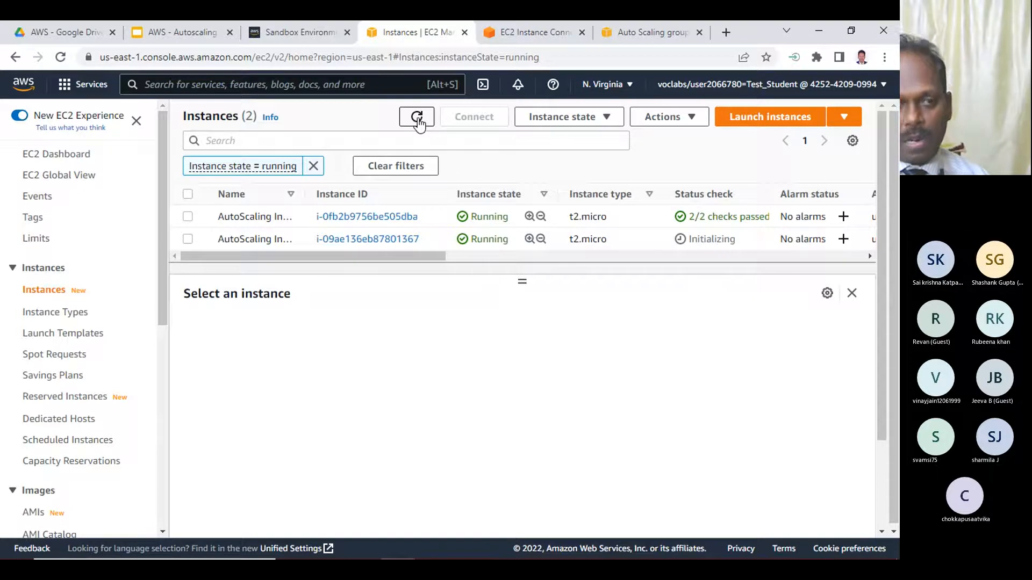
click(188, 239)
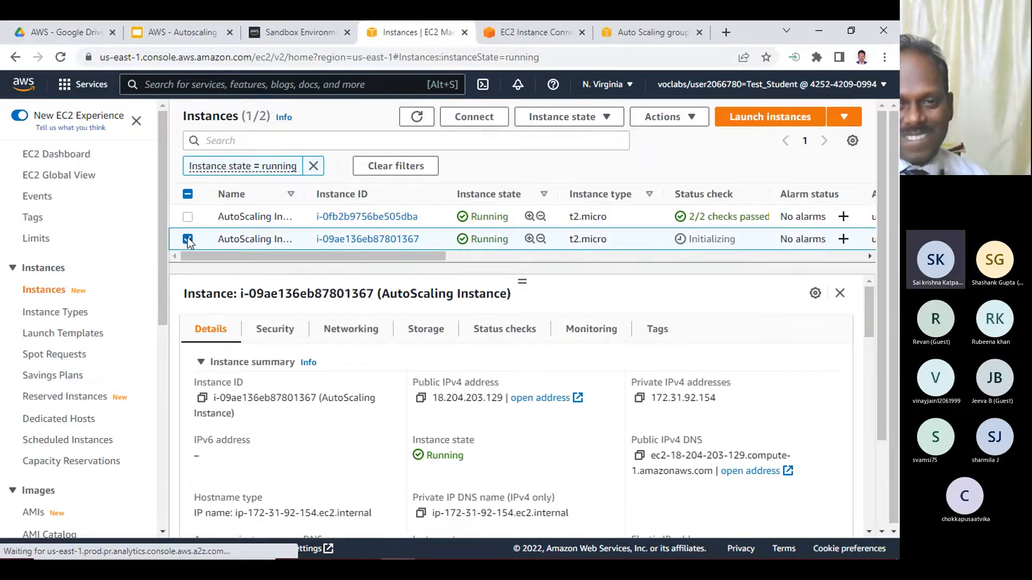
click(418, 117)
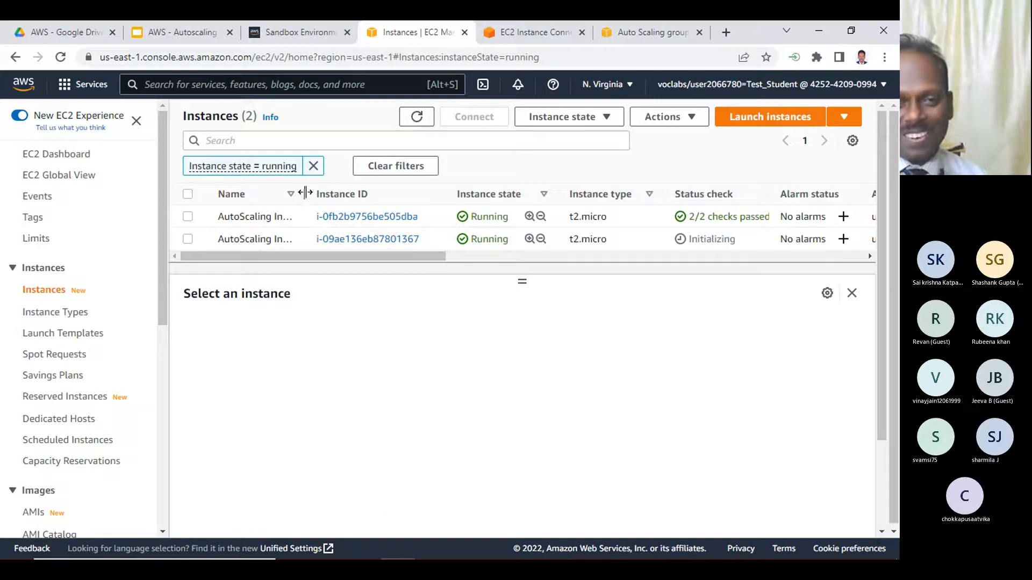
click(187, 218)
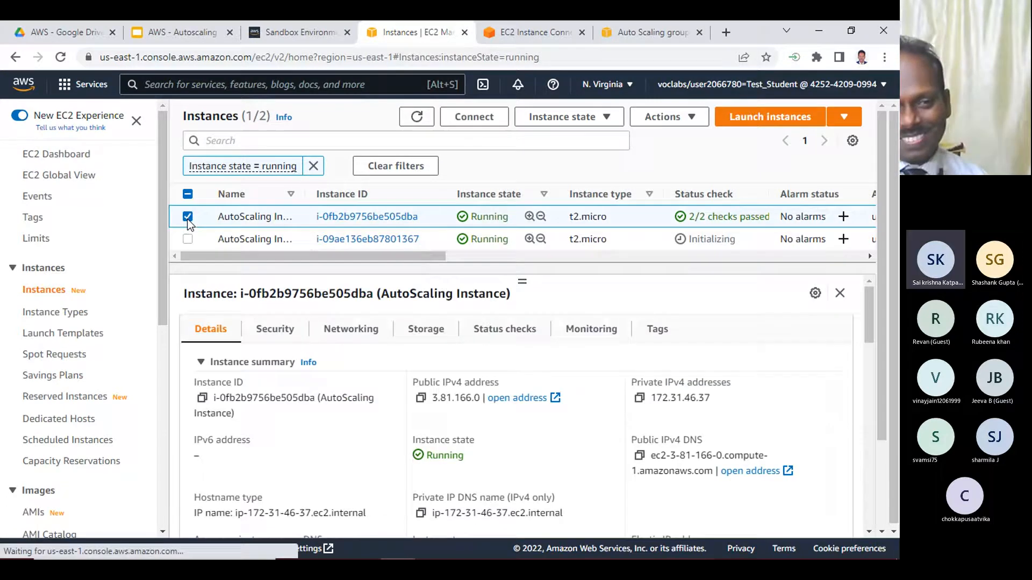
click(819, 30)
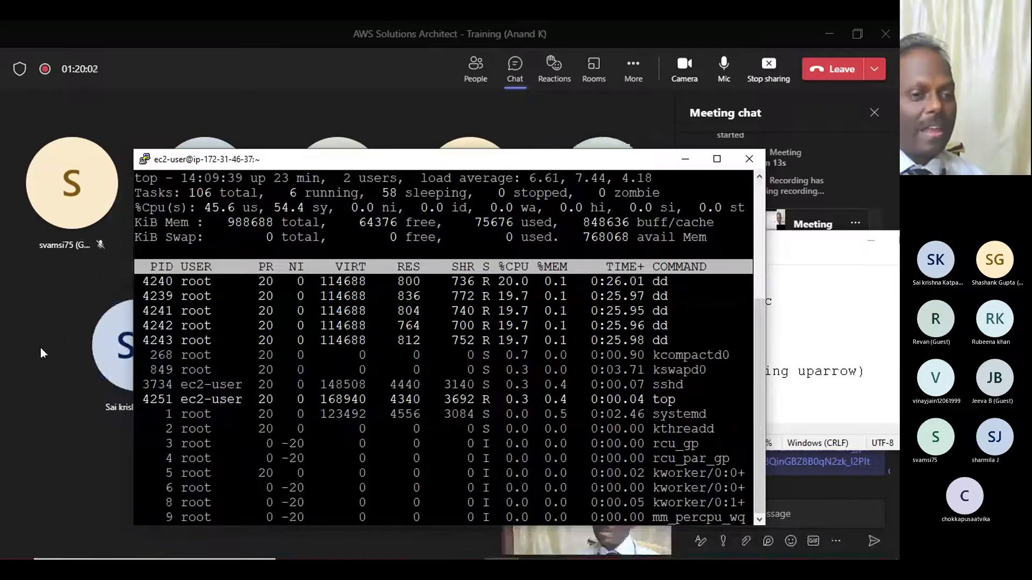
click(41, 351)
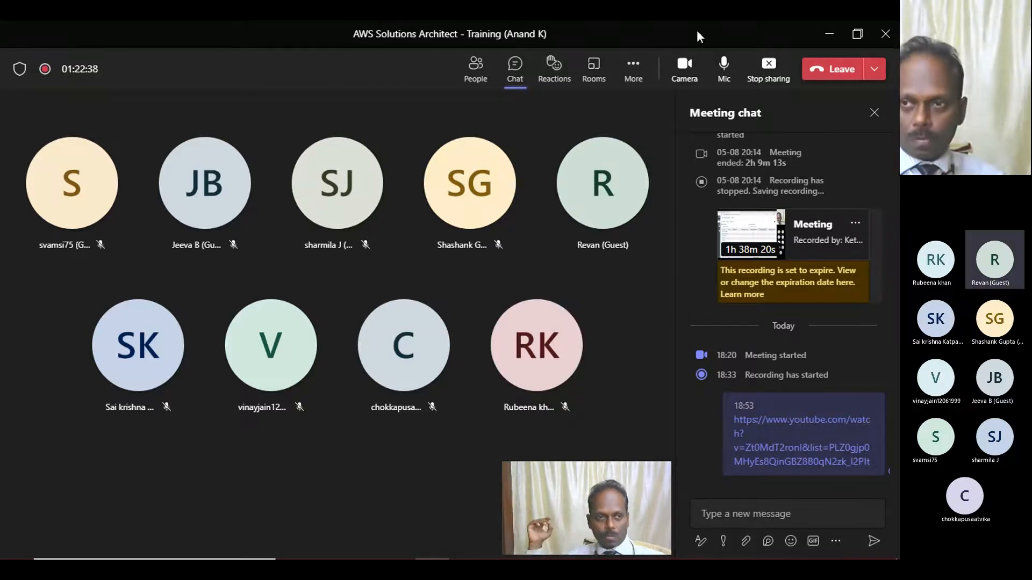
click(830, 36)
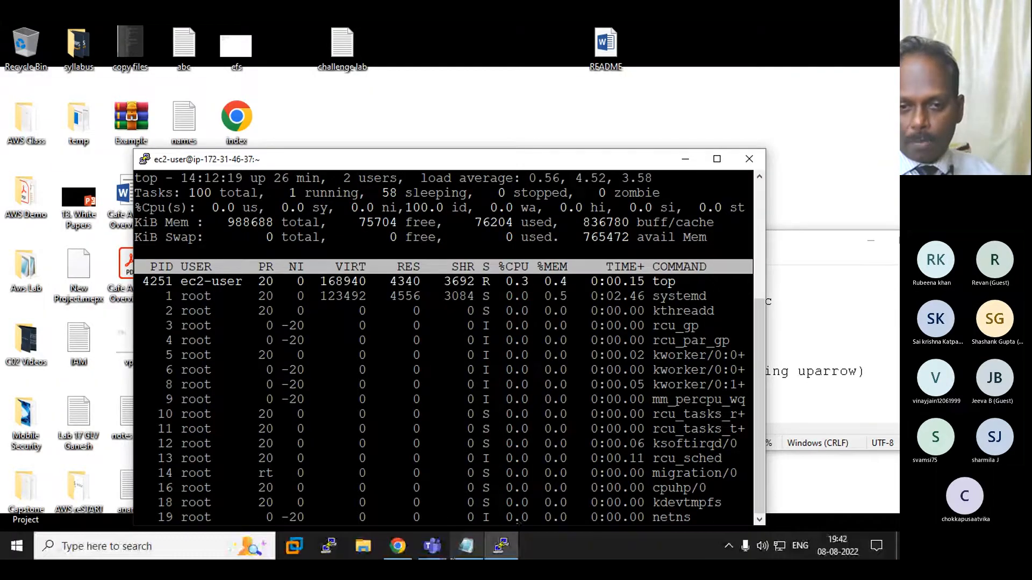
- Switch back to Chrome, view the top output, and refresh the Auto Scaling groups list to read anandas' instance count and desired capacity
click(399, 551)
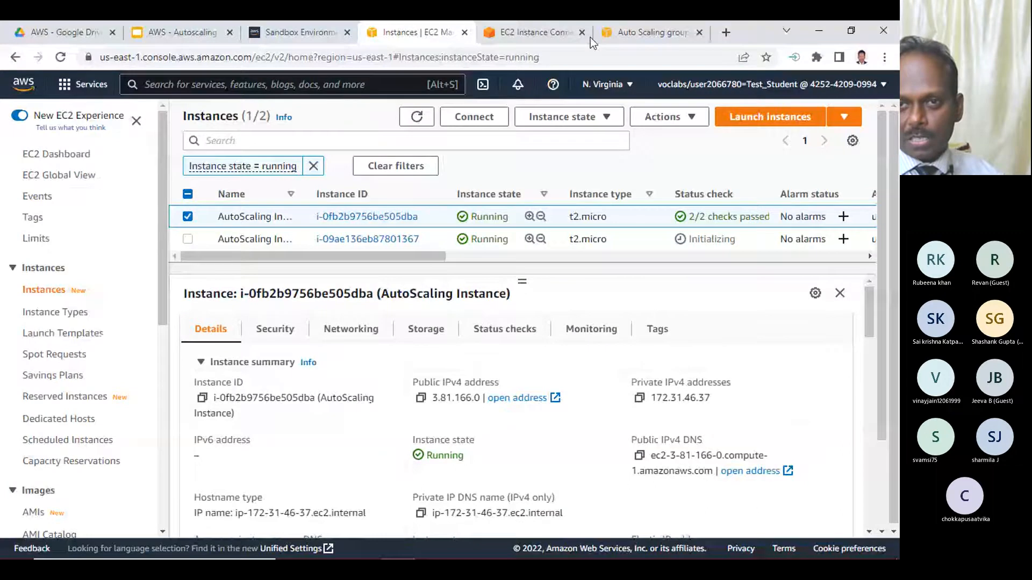
click(540, 39)
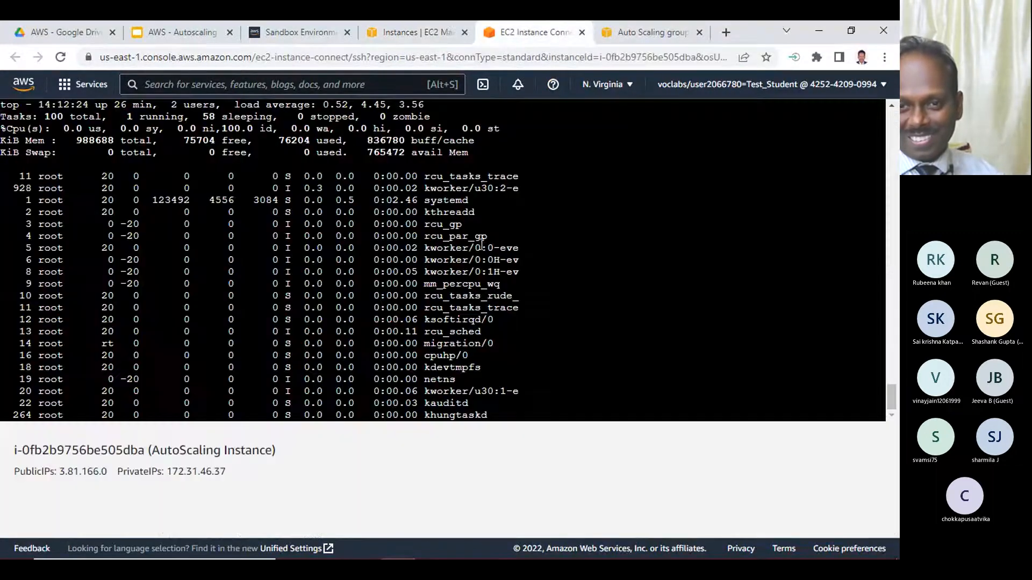
click(651, 32)
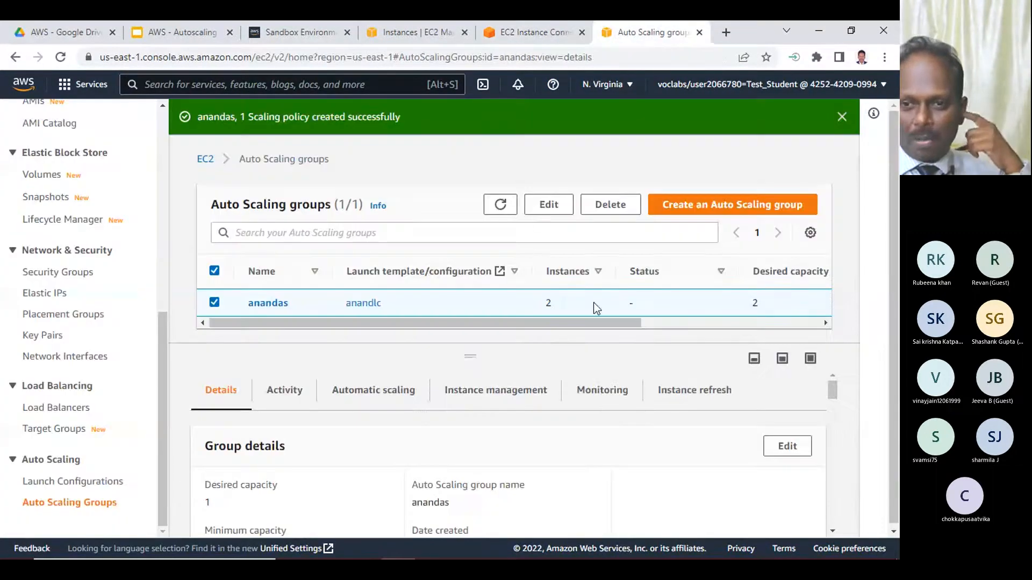
click(496, 207)
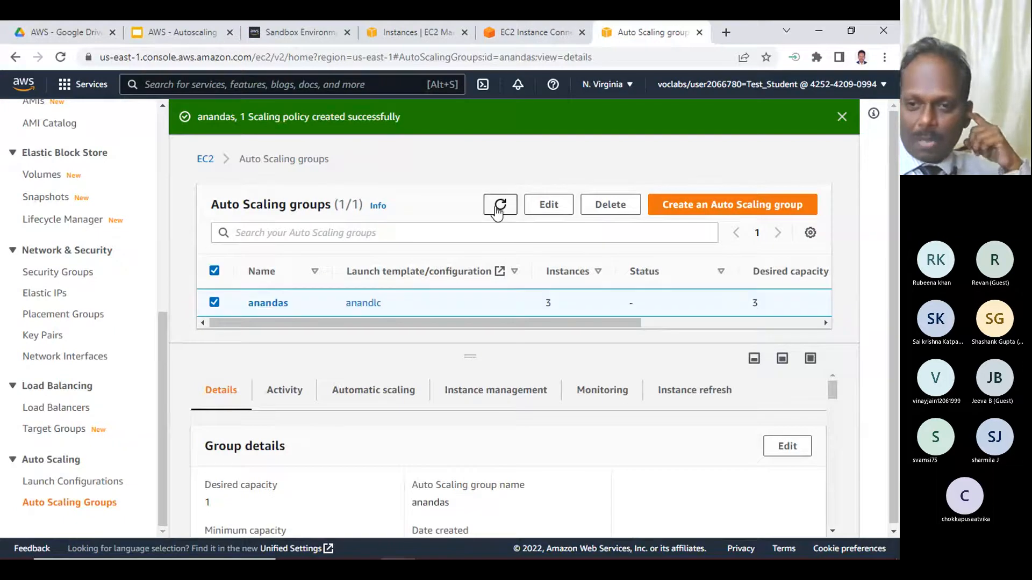
double_click(547, 303)
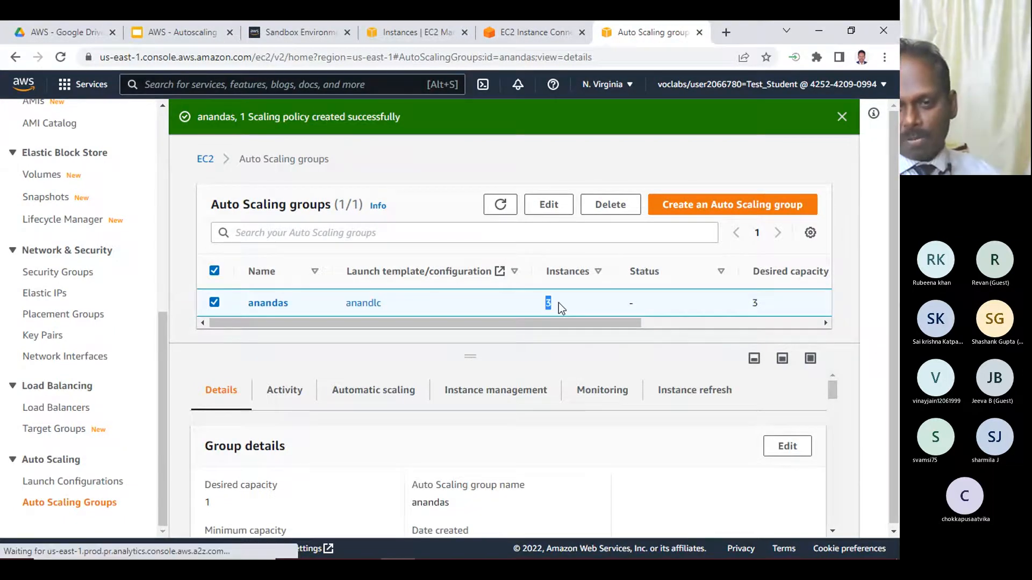
click(754, 306)
double_click(754, 305)
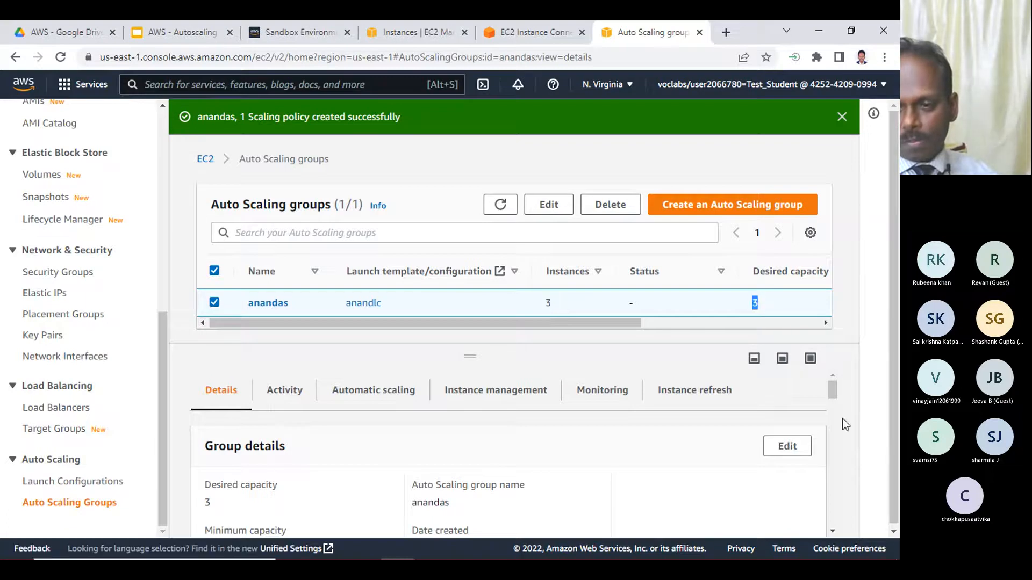
- Refresh the running instances list and enlarge its pane so every instance row fits
click(422, 32)
click(416, 117)
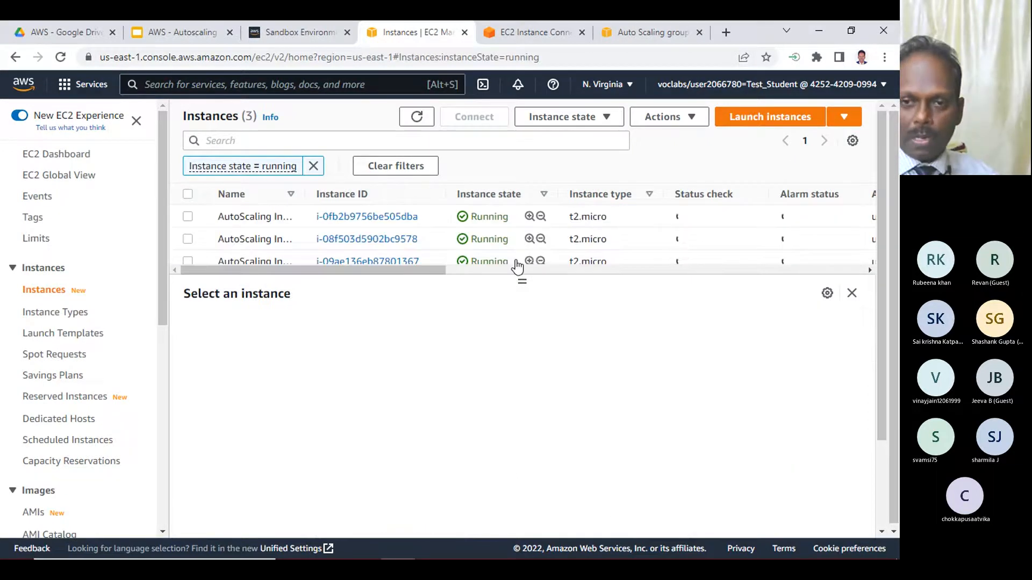
drag(522, 278, 509, 366)
- Examine the idle CPU figure in the Instance Connect top output, and refresh the running instances list to recheck the status checks
click(510, 31)
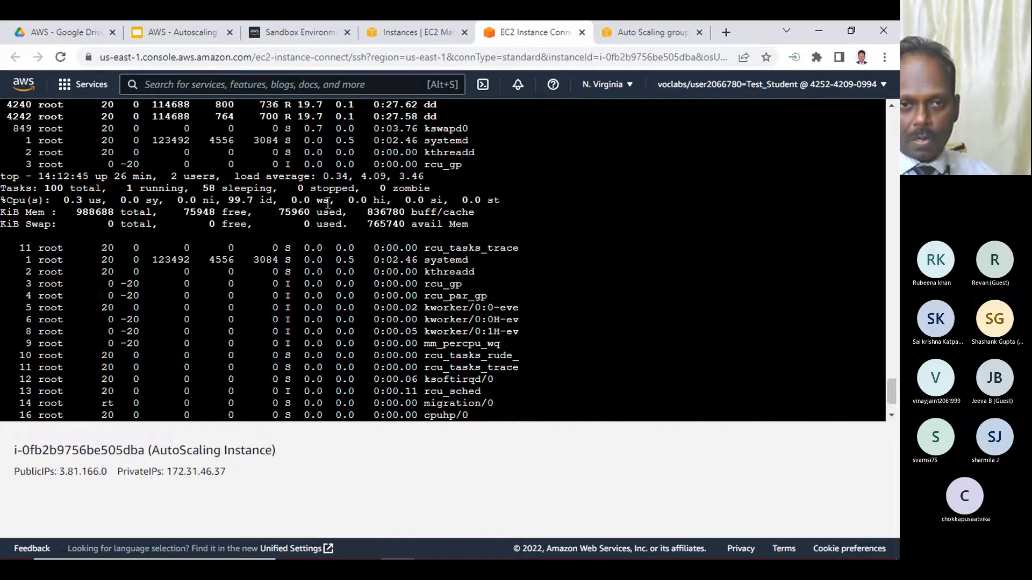
drag(218, 189, 274, 200)
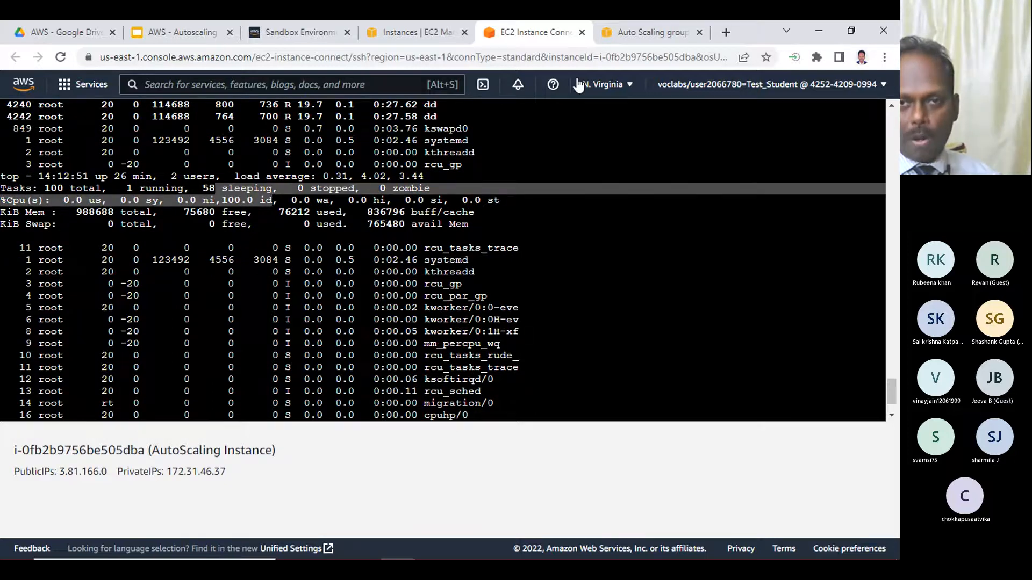
click(424, 32)
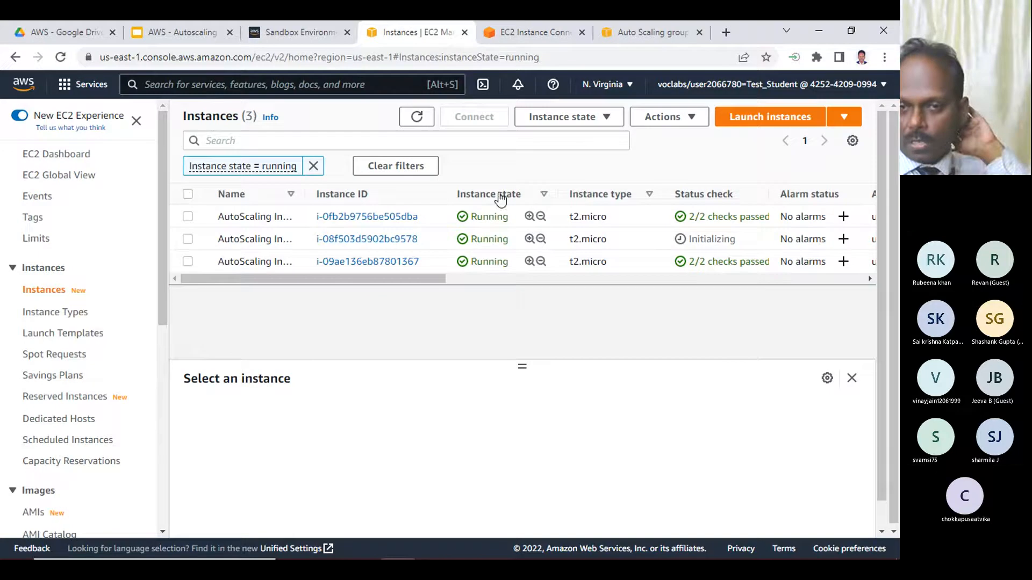
click(416, 116)
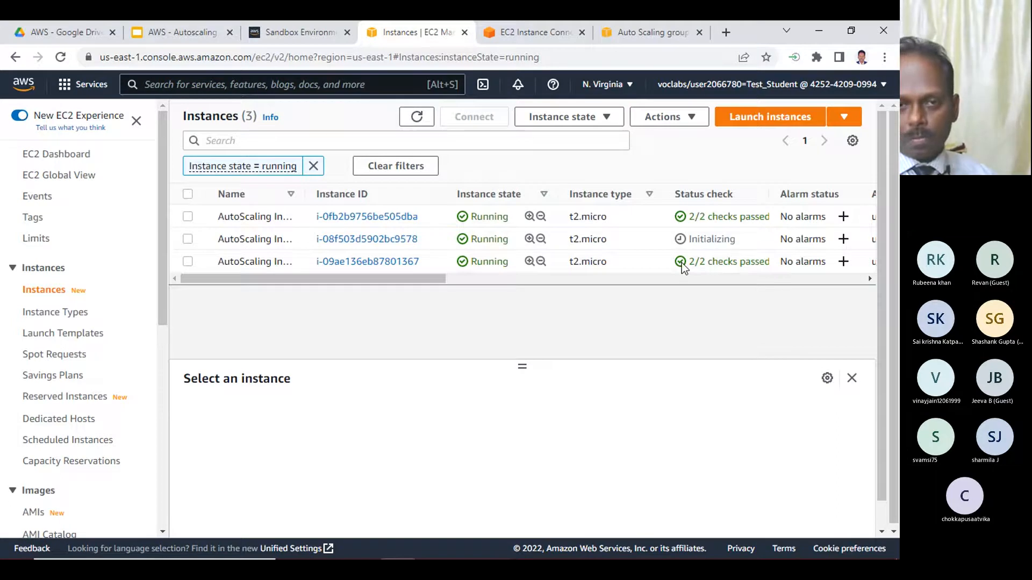
click(542, 30)
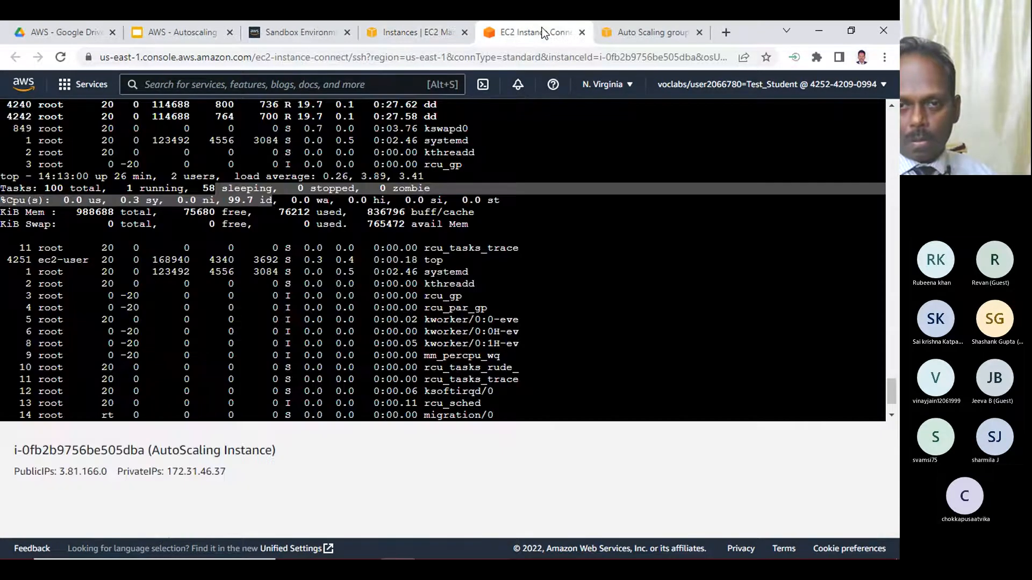
scroll(580, 269, up, 5)
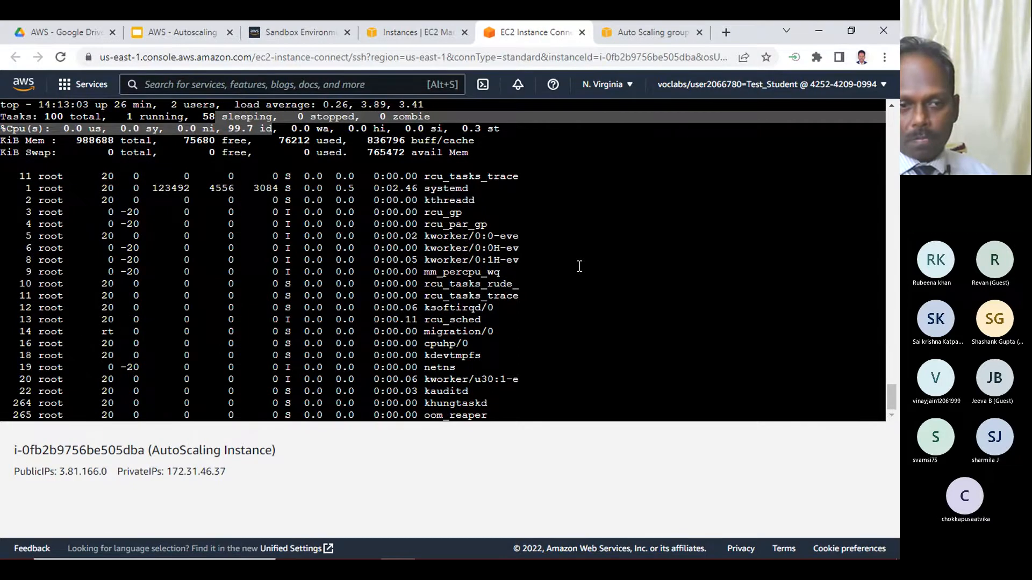
scroll(578, 266, down, 5)
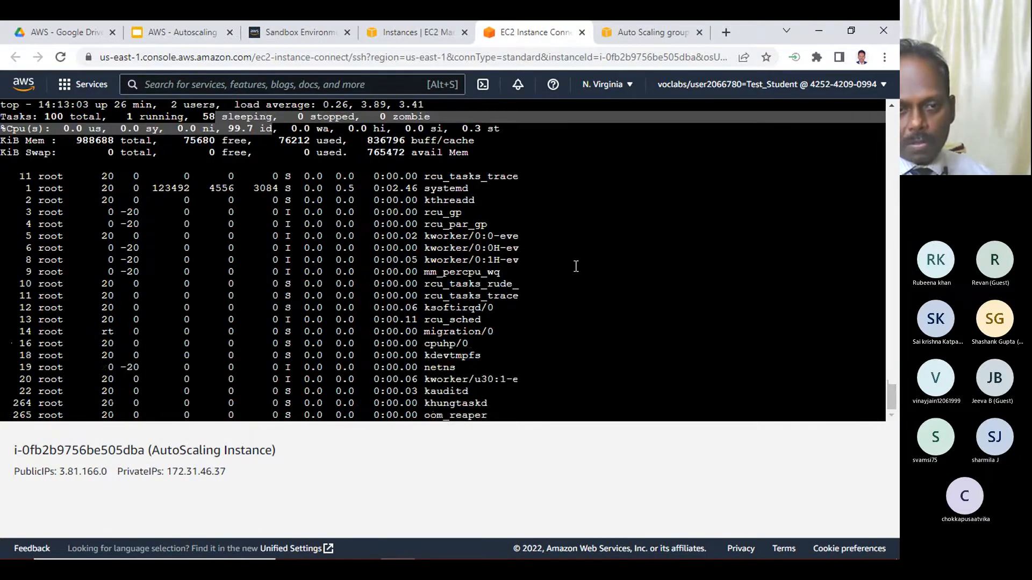
- End the EC2 Instance Connect session by quitting top, leaving the root shell with exit and closing its browser tab
key(q)
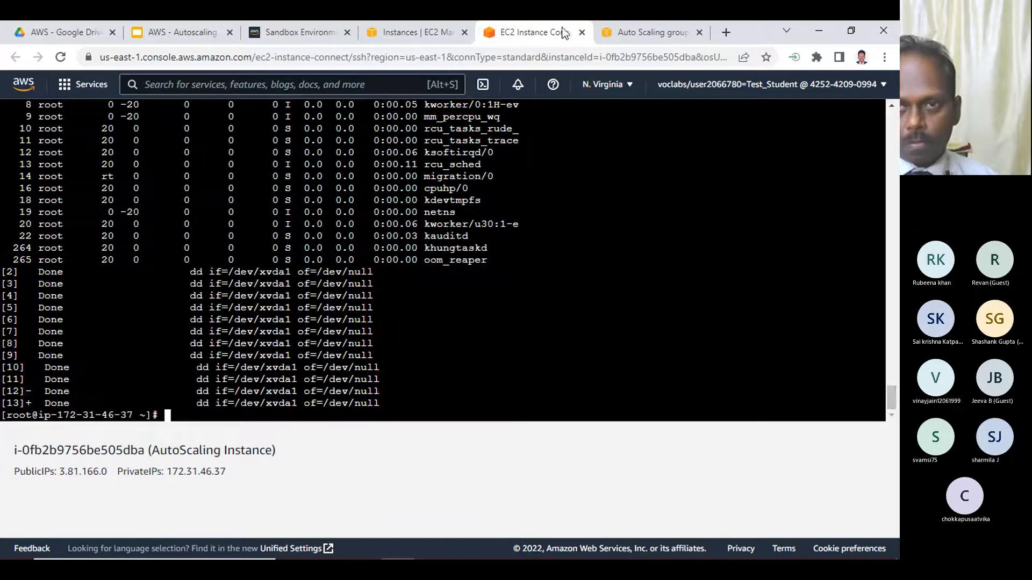
text(e)
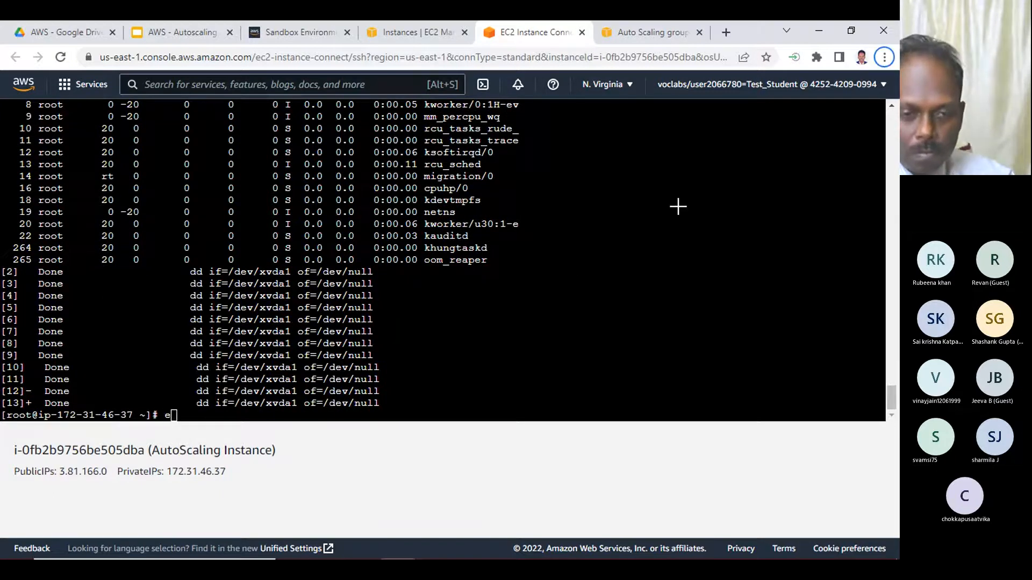
key(alt+f)
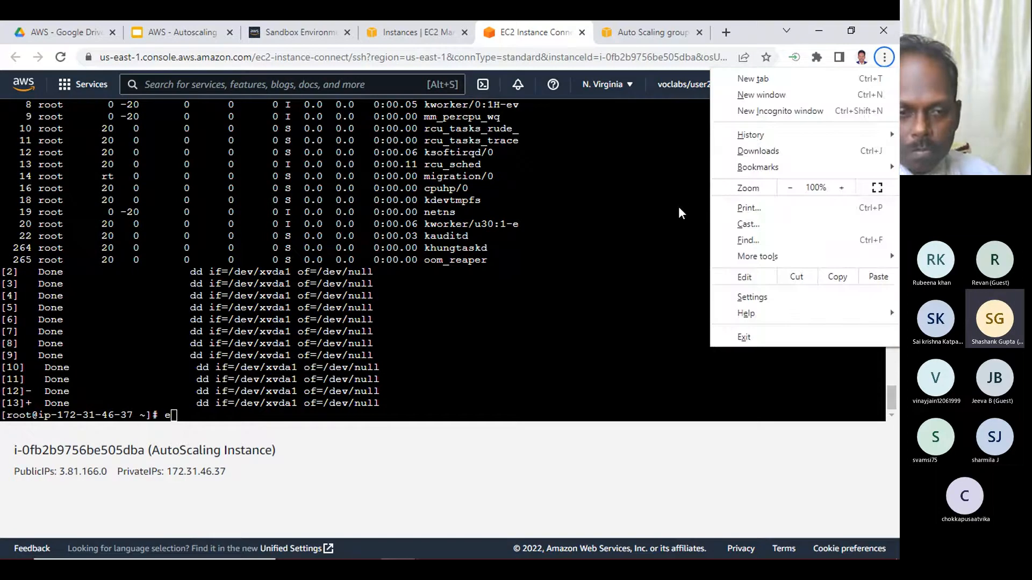
click(585, 257)
text(exit)
key(Return)
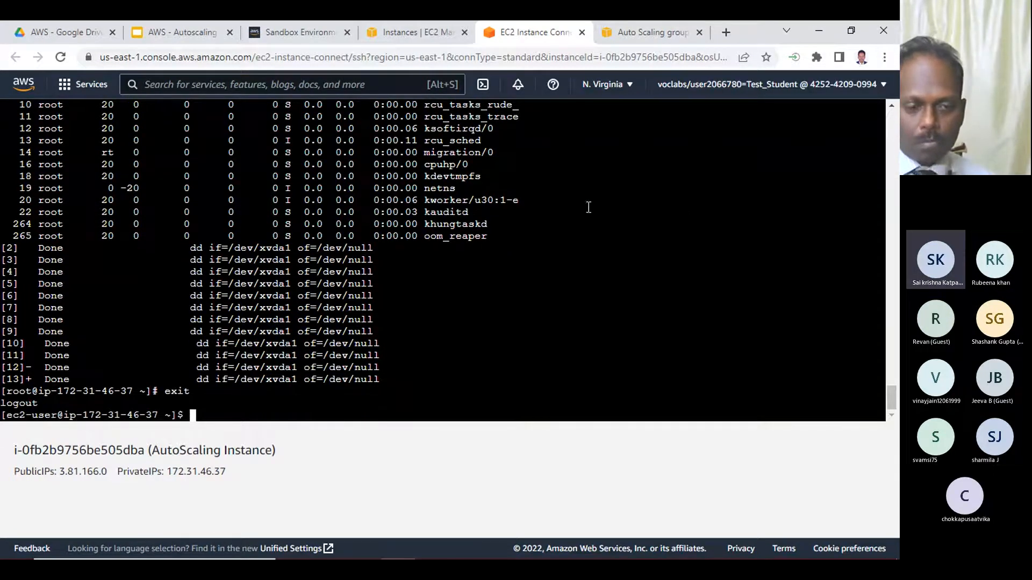
click(582, 32)
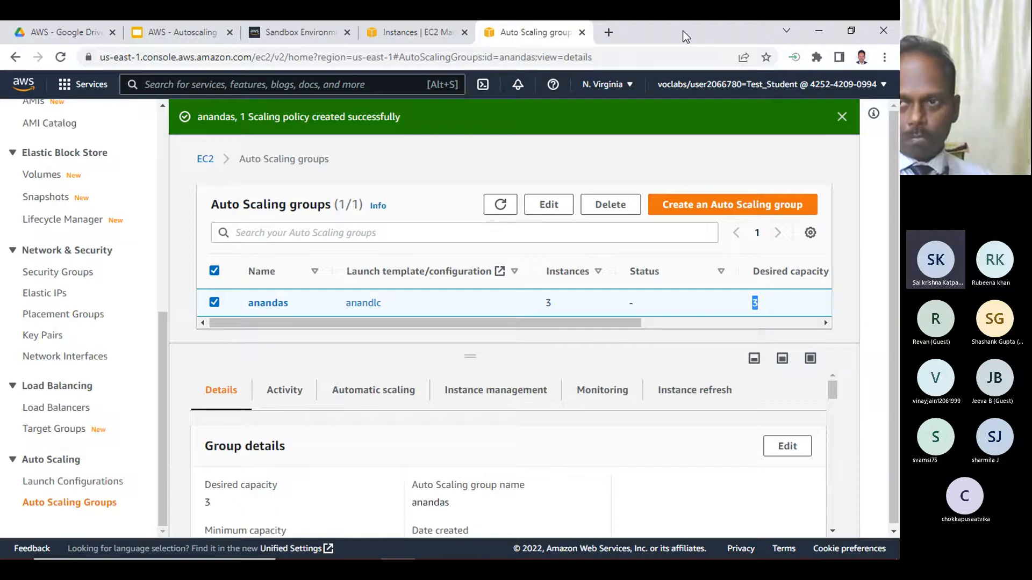
- Switch to the PuTTY session, stop the running top display and log out of the instance
click(818, 32)
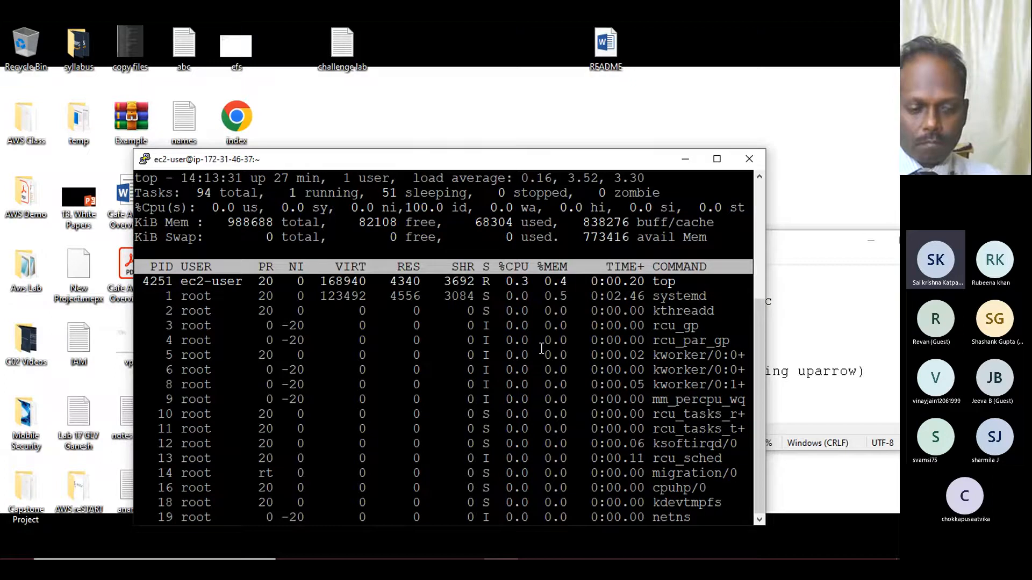
key(w)
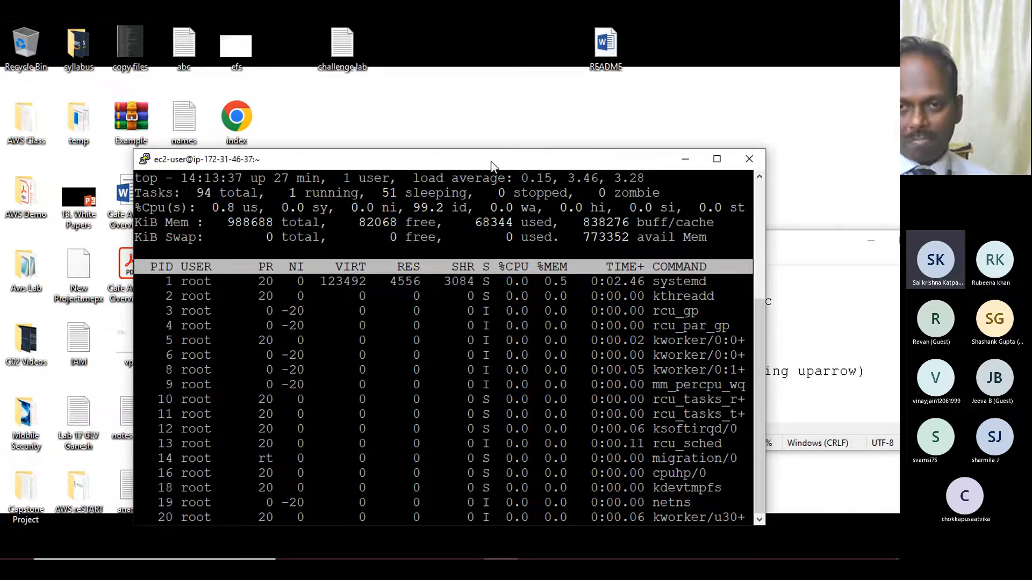
drag(489, 159, 504, 124)
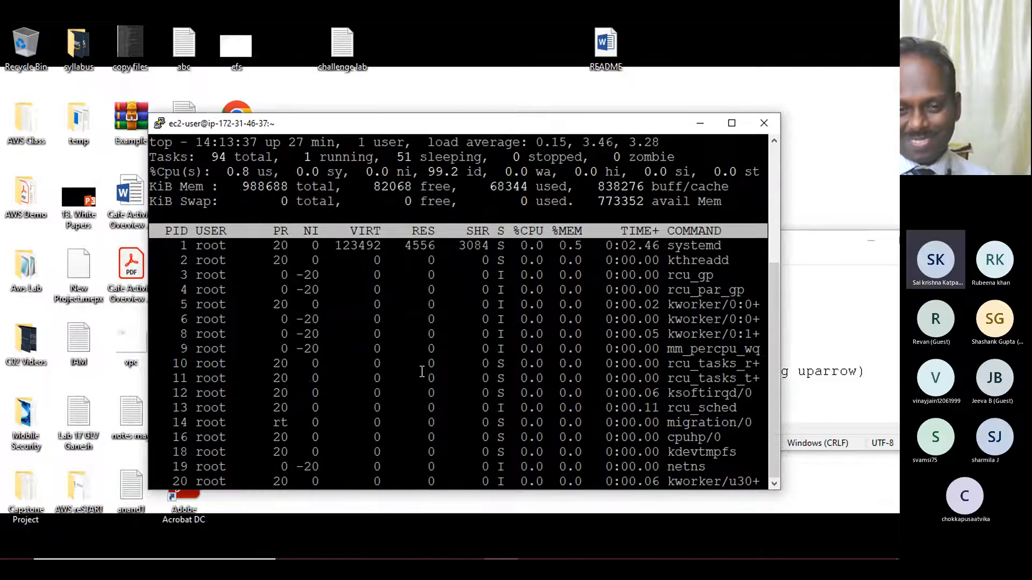
key(q)
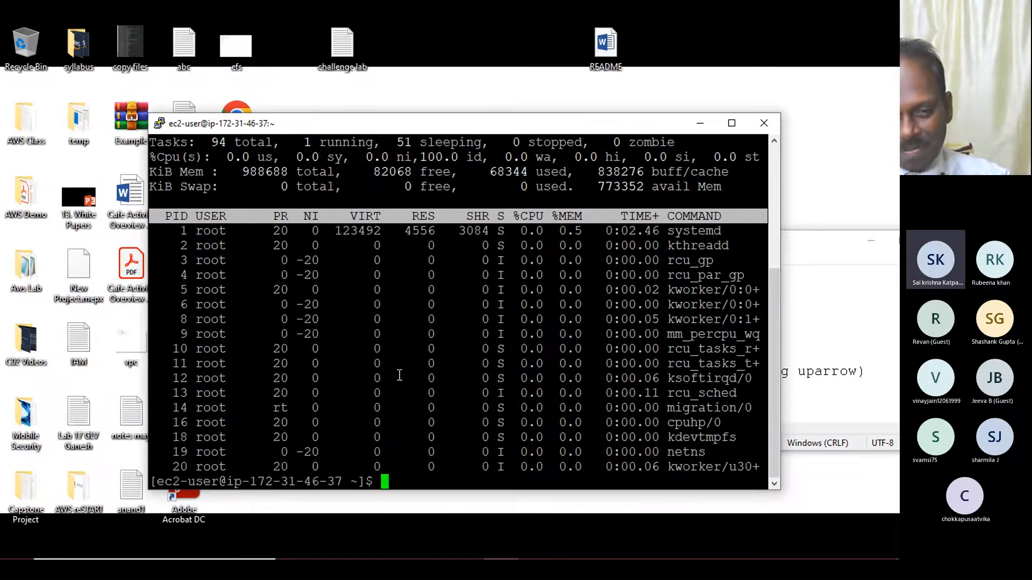
key(ctrl+d)
key(ctrl+d)
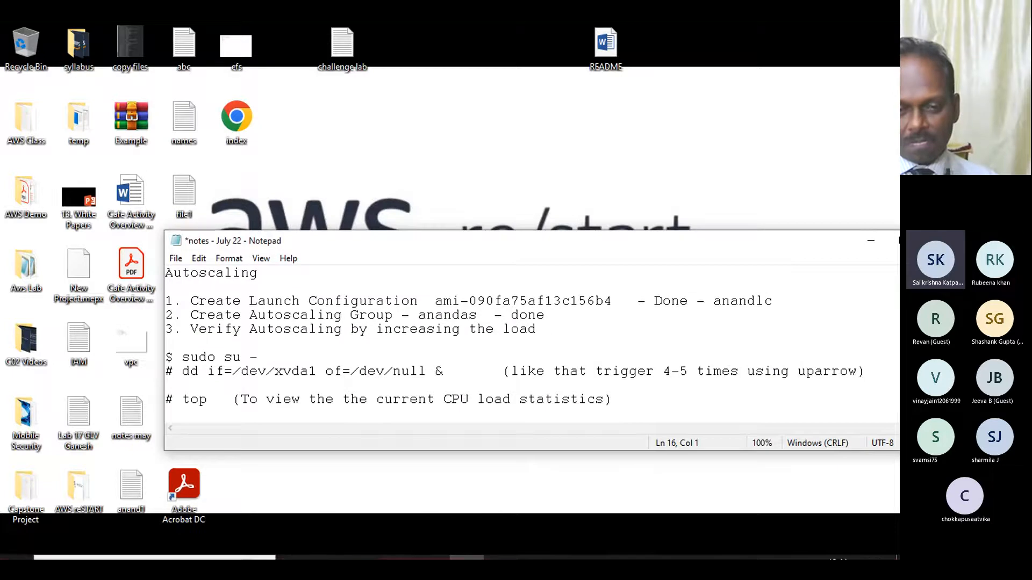
- View the Auto Scaling groups list in Chrome, and switch to the Microsoft Teams meeting window
mouse_move(395, 549)
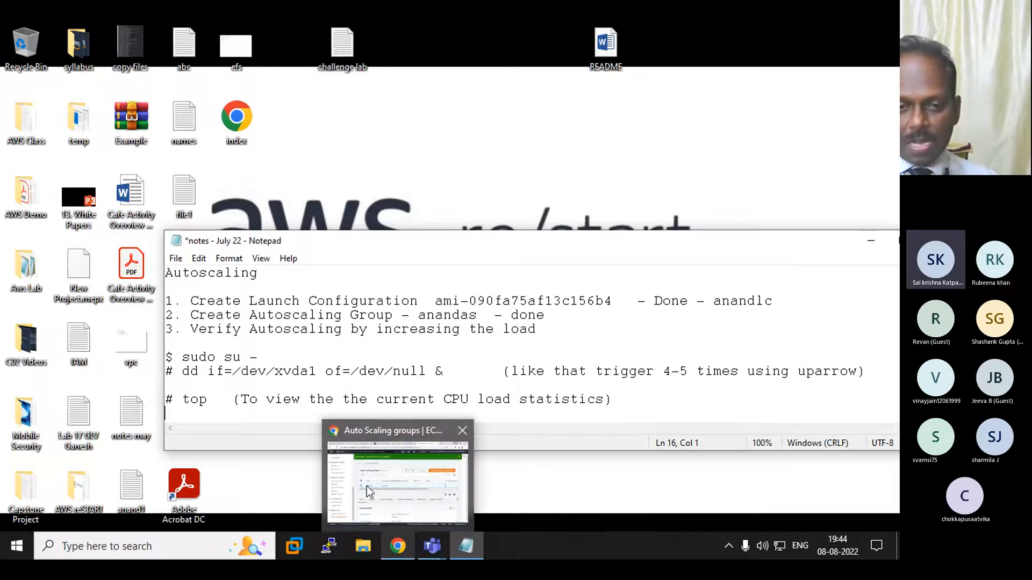
click(366, 486)
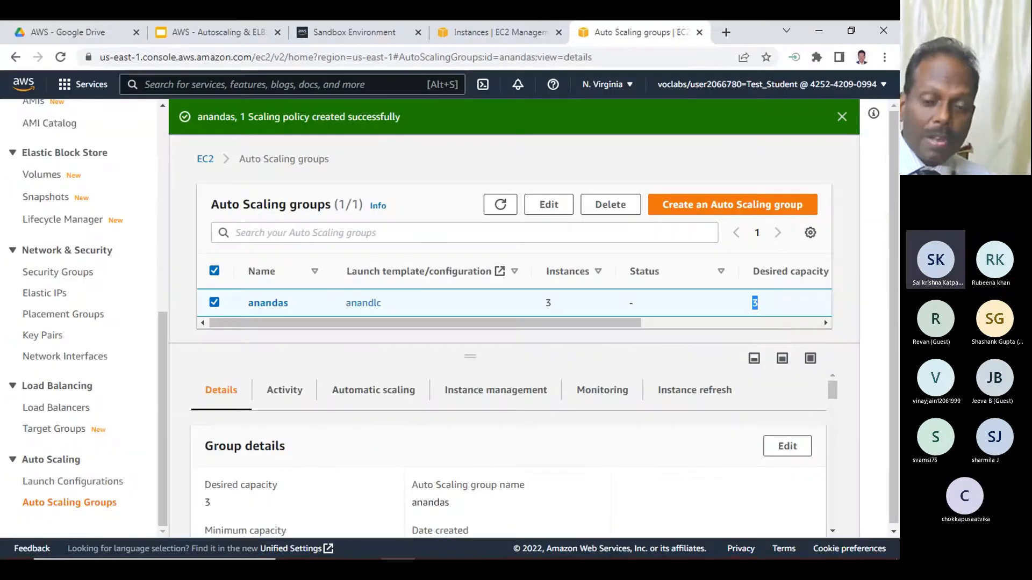
mouse_move(425, 576)
click(432, 546)
click(372, 496)
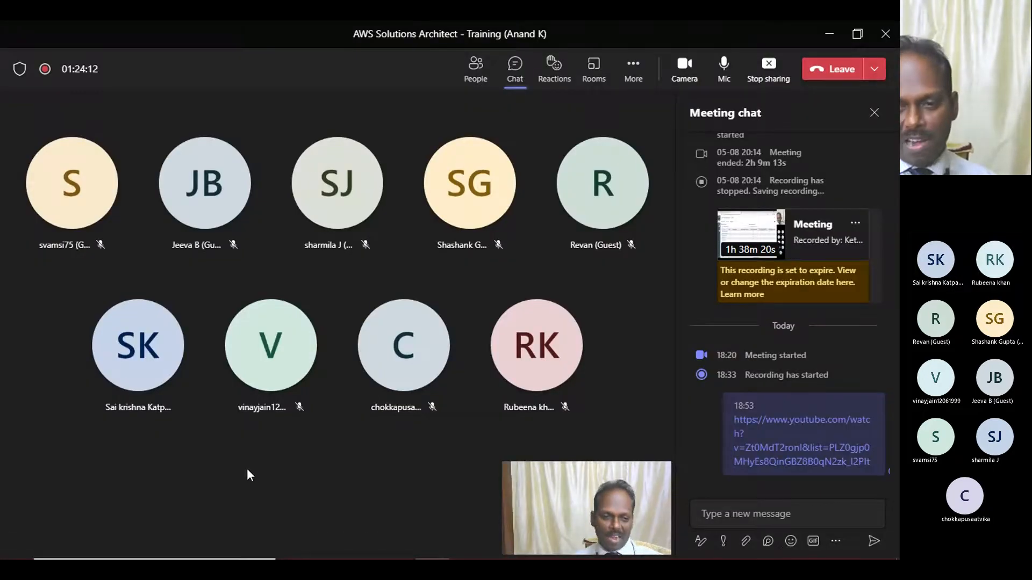
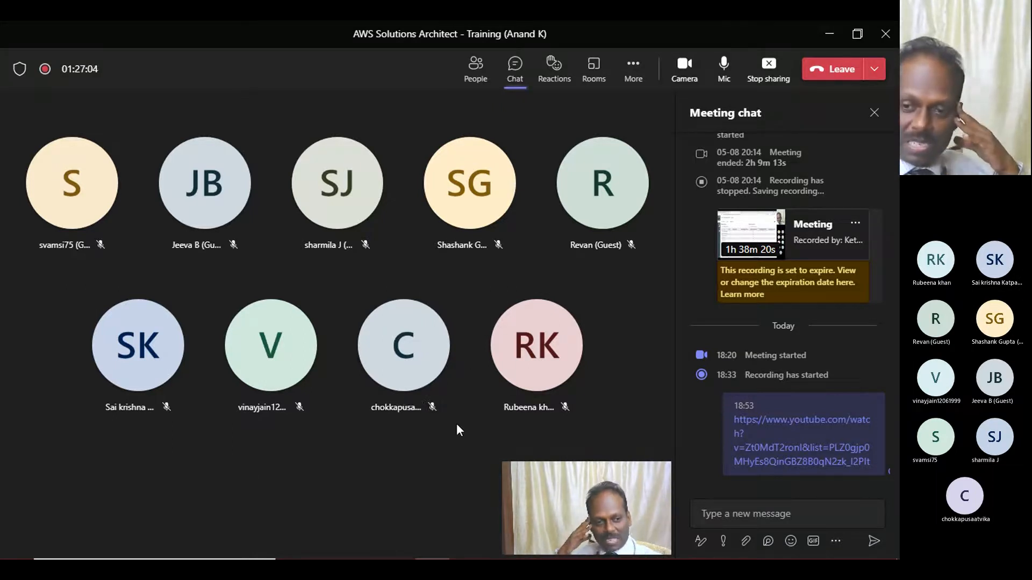
- Switch to Chrome, open the anandas Auto Scaling group for editing and examine its maximum capacity
mouse_move(425, 524)
mouse_move(401, 549)
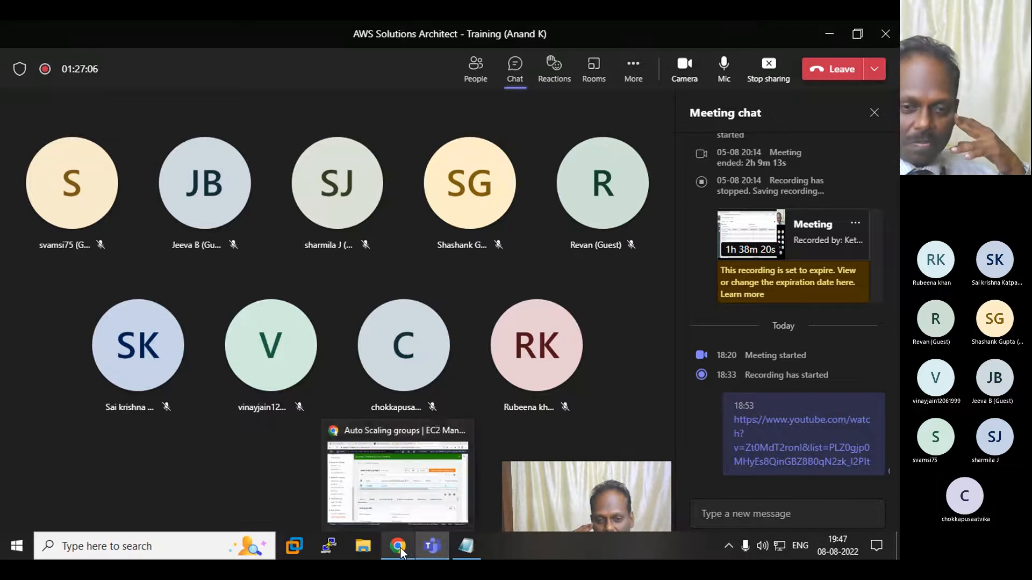
click(389, 511)
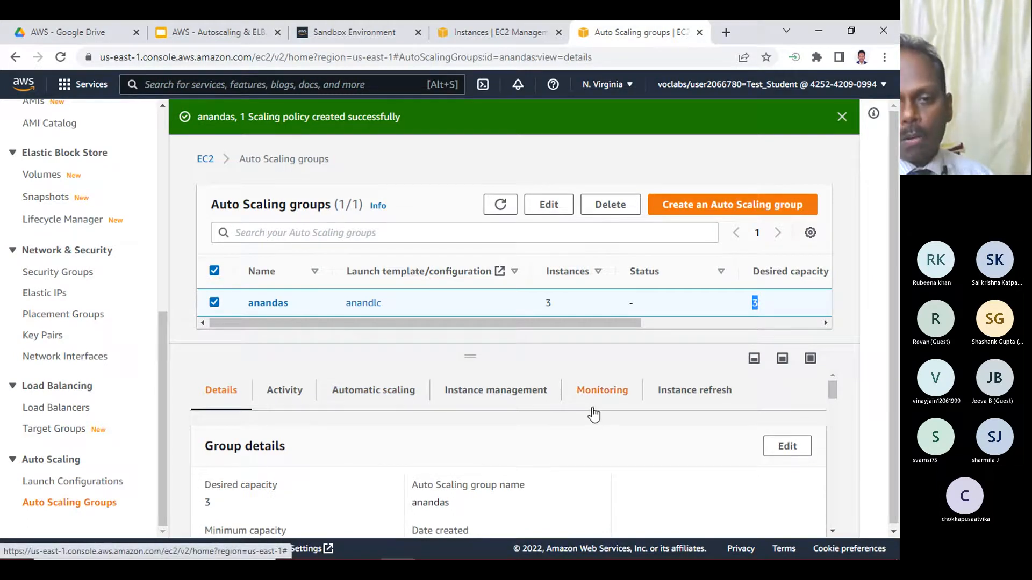
scroll(594, 415, down, 4)
scroll(445, 378, up, 4)
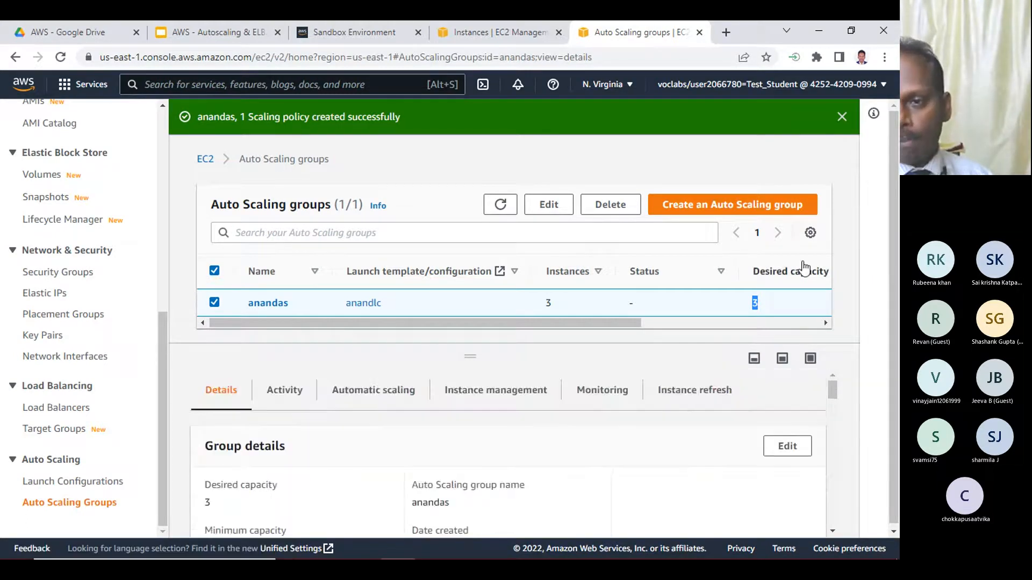
click(549, 205)
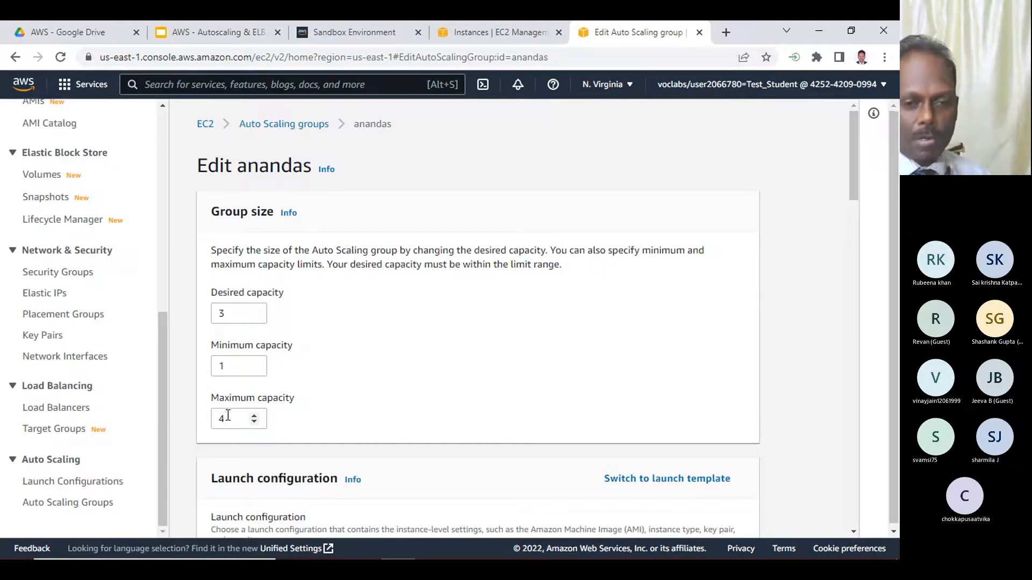
drag(228, 419, 209, 420)
click(356, 413)
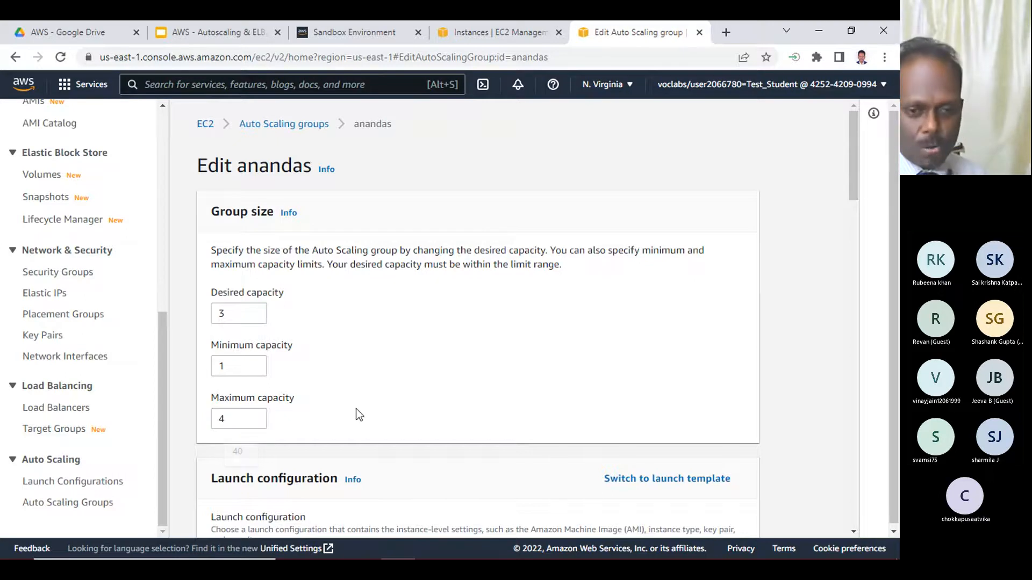
- Examine the group's launch configuration, network, health check and advanced settings, focusing on the default cooldown
scroll(392, 387, down, 4)
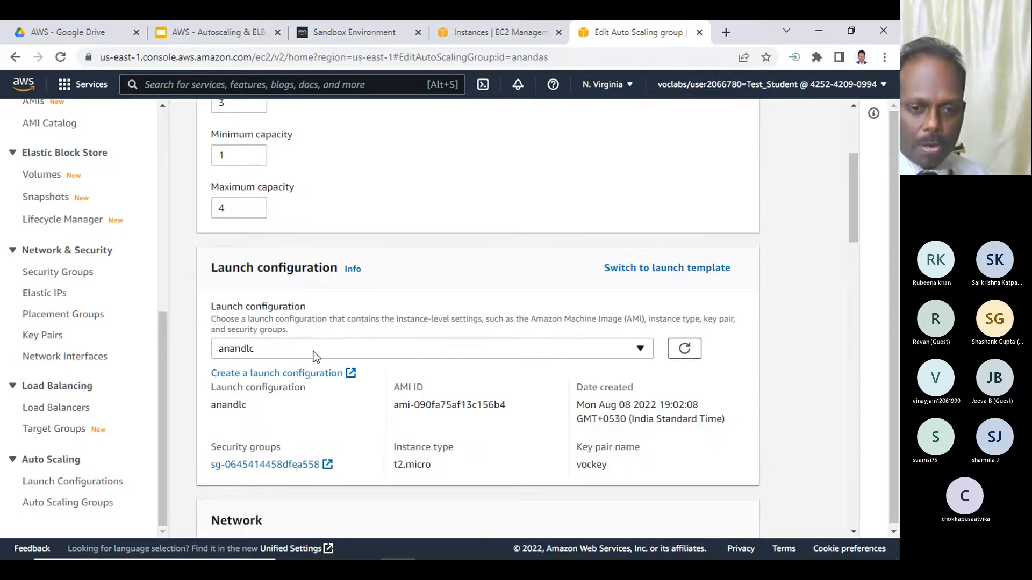
scroll(325, 350, down, 3)
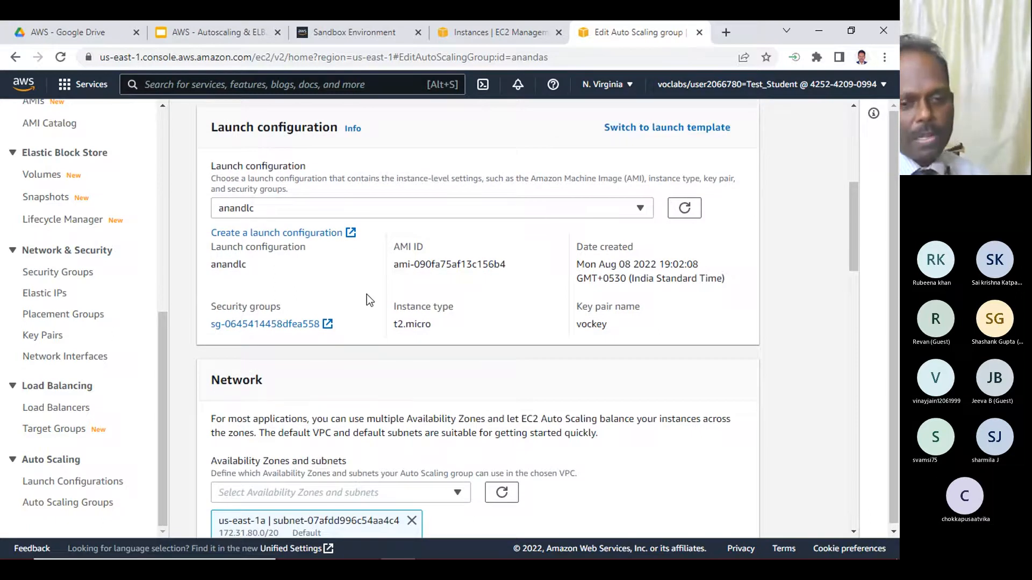
scroll(367, 294, down, 3)
scroll(365, 297, down, 10)
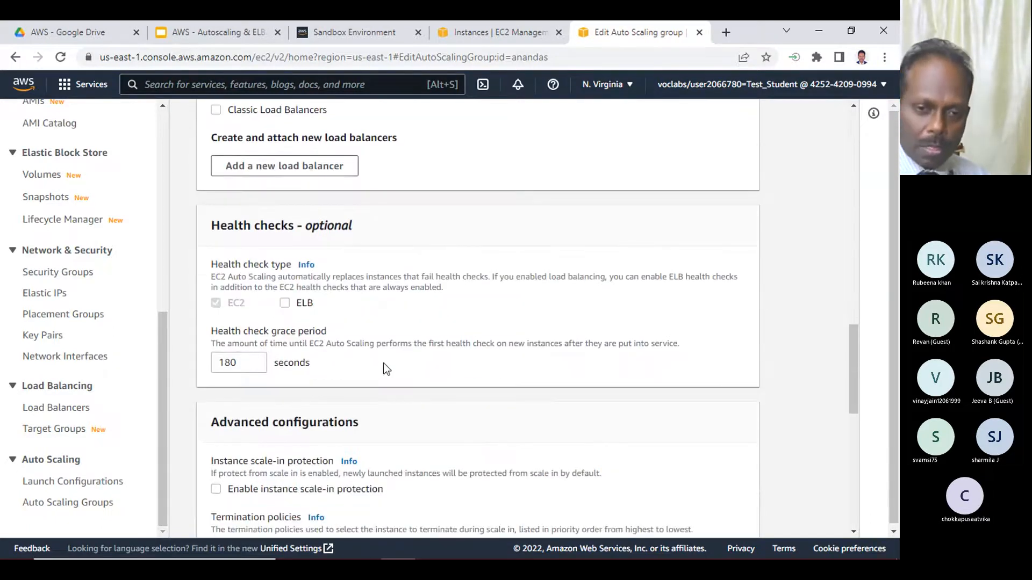
scroll(383, 363, down, 5)
scroll(259, 299, down, 4)
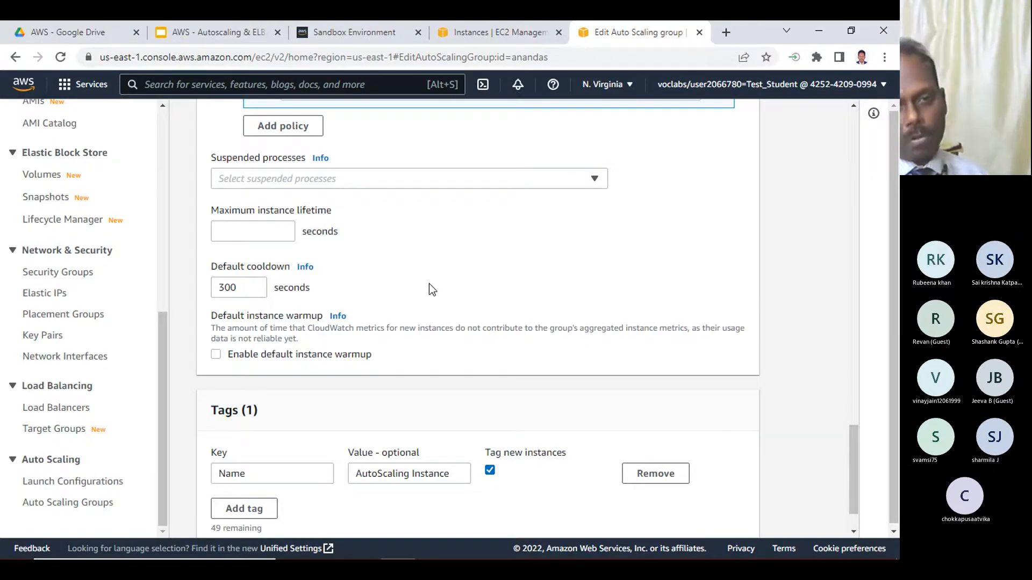
scroll(429, 283, up, 1)
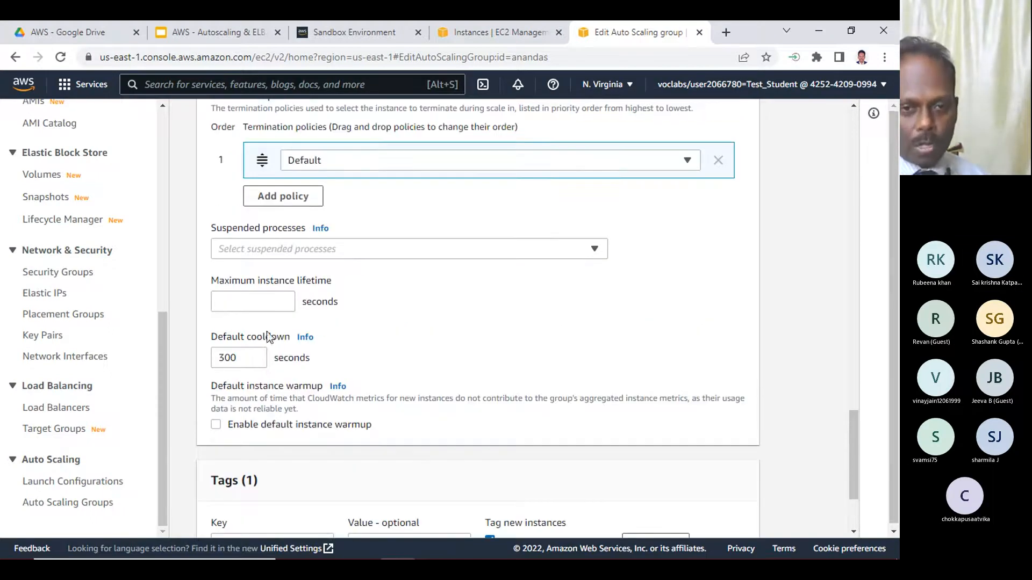
drag(241, 357, 163, 348)
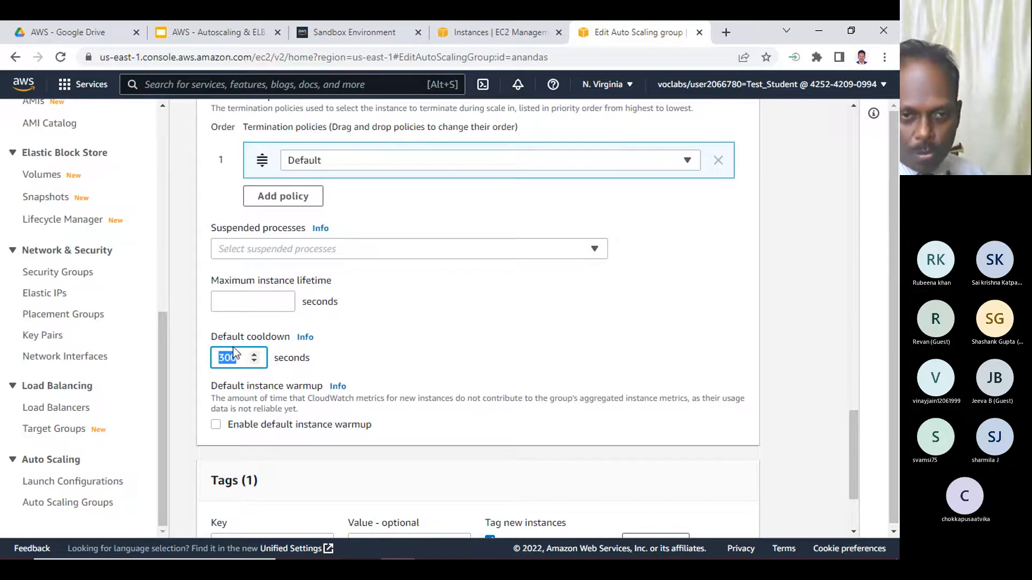
scroll(440, 360, down, 1)
scroll(440, 360, down, 1)
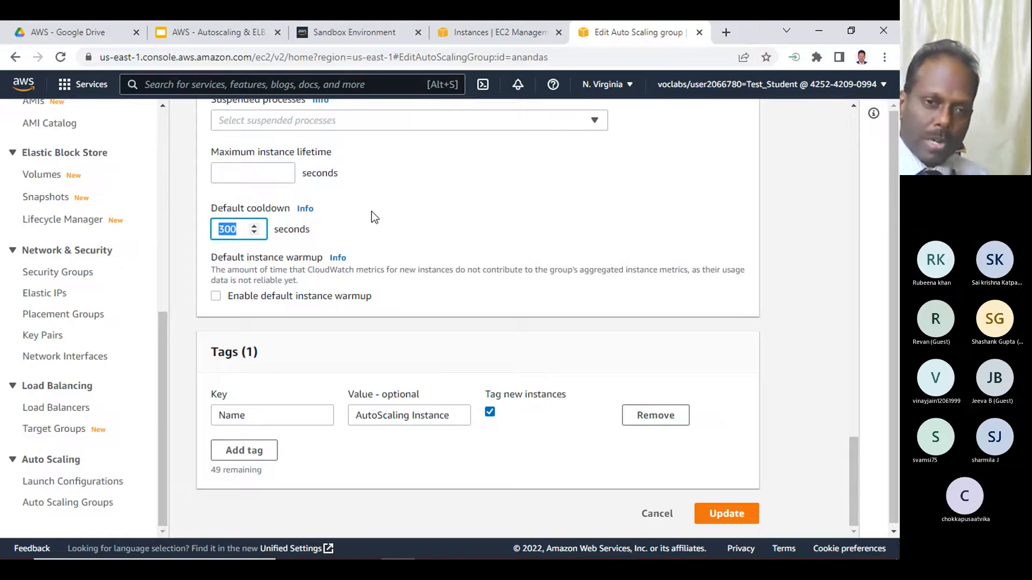
scroll(478, 213, down, 1)
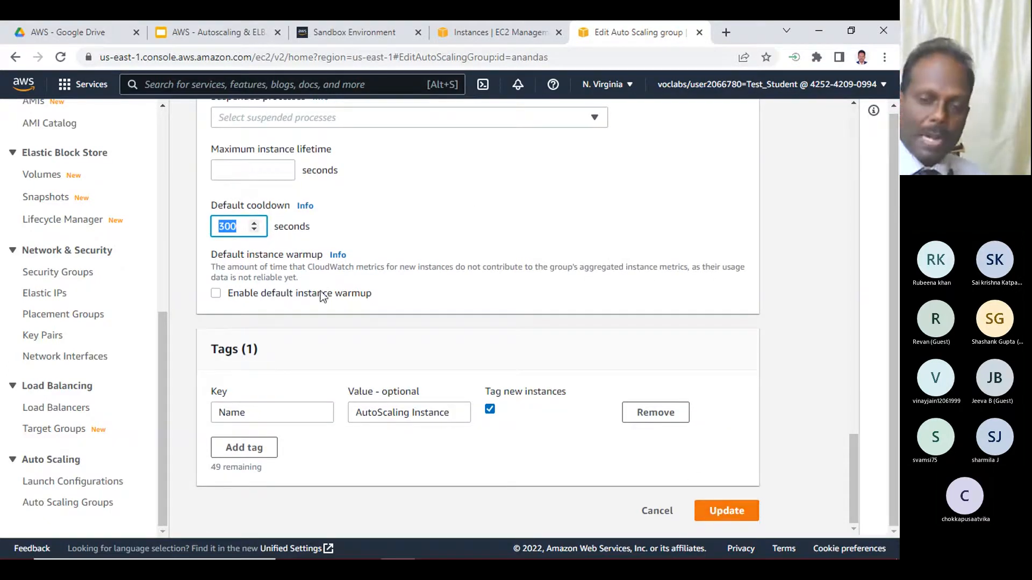
scroll(343, 285, up, 20)
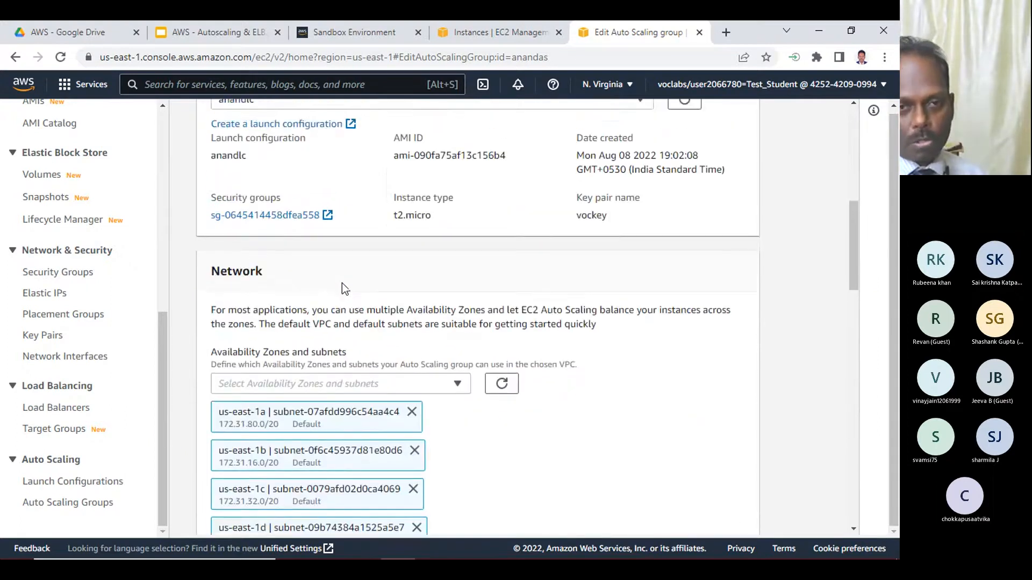
scroll(339, 291, up, 2)
- Refresh the running instances list to recheck the status checks, and leave the anandas edit page for the Auto Scaling groups list
click(489, 32)
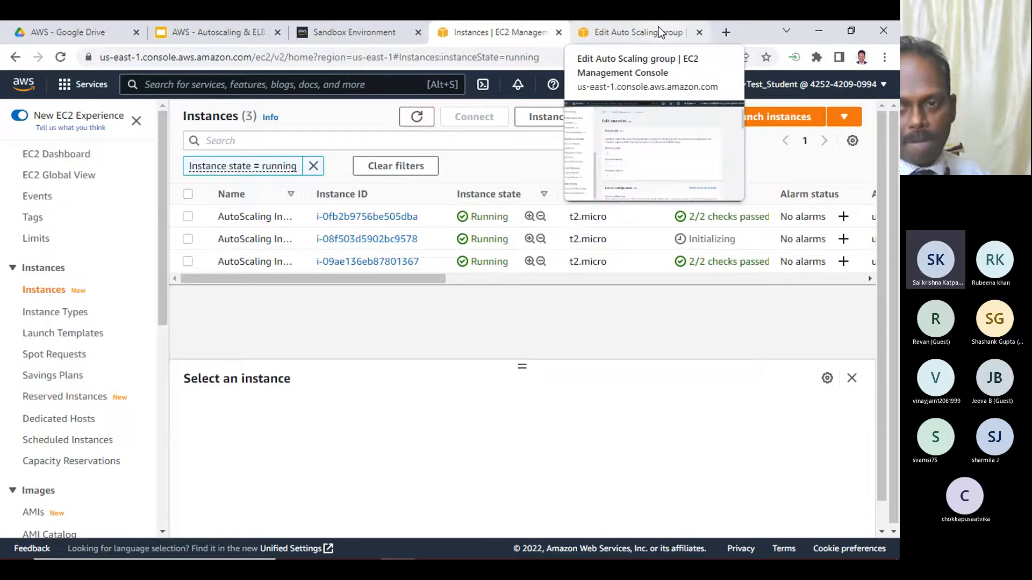
click(417, 117)
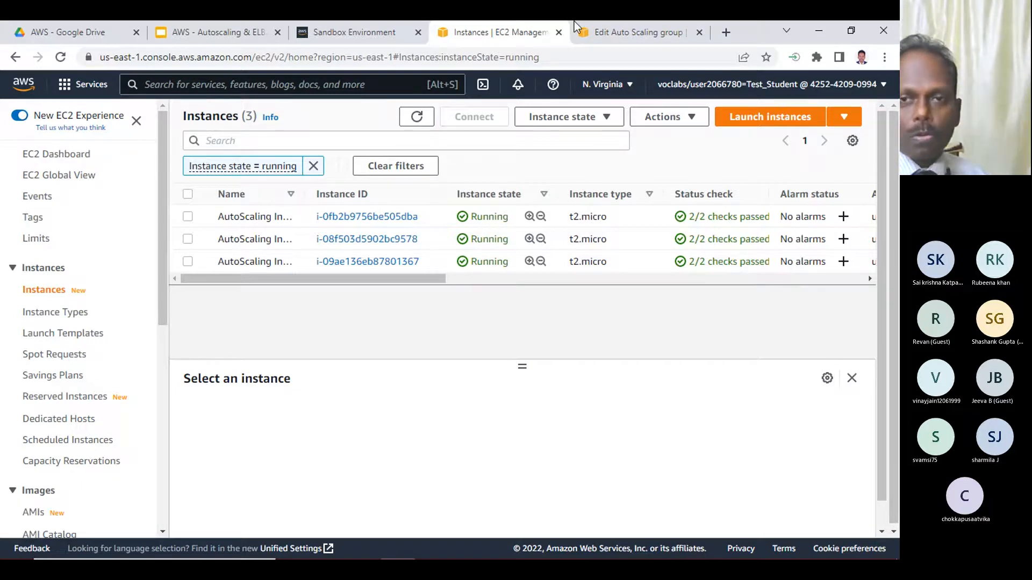
click(613, 33)
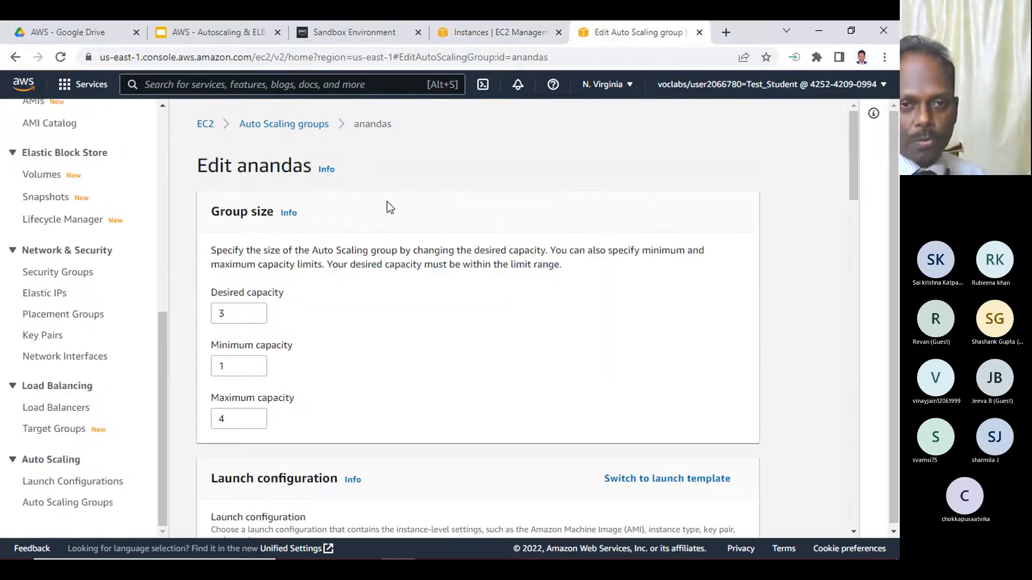
click(280, 129)
click(481, 33)
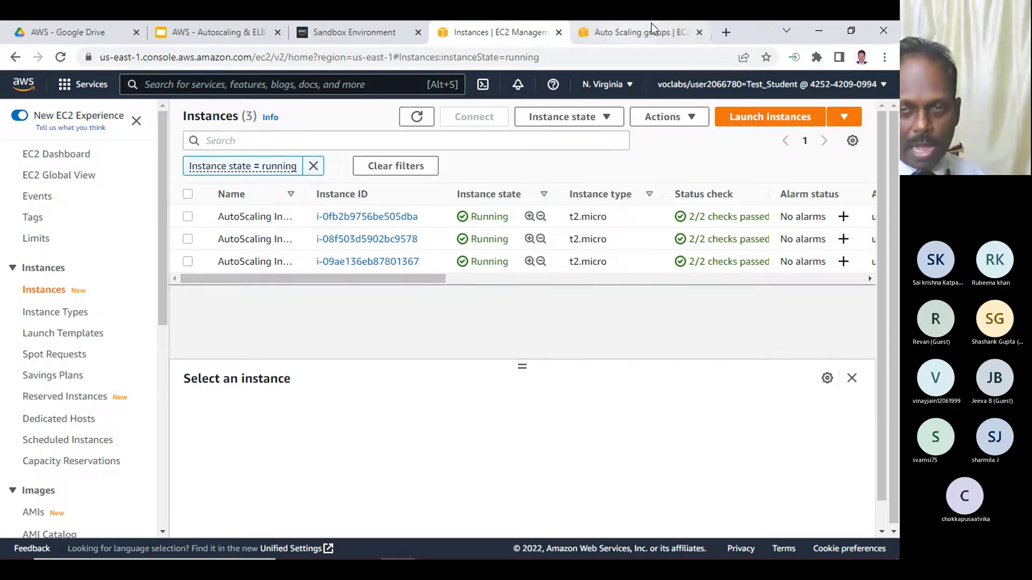
click(633, 33)
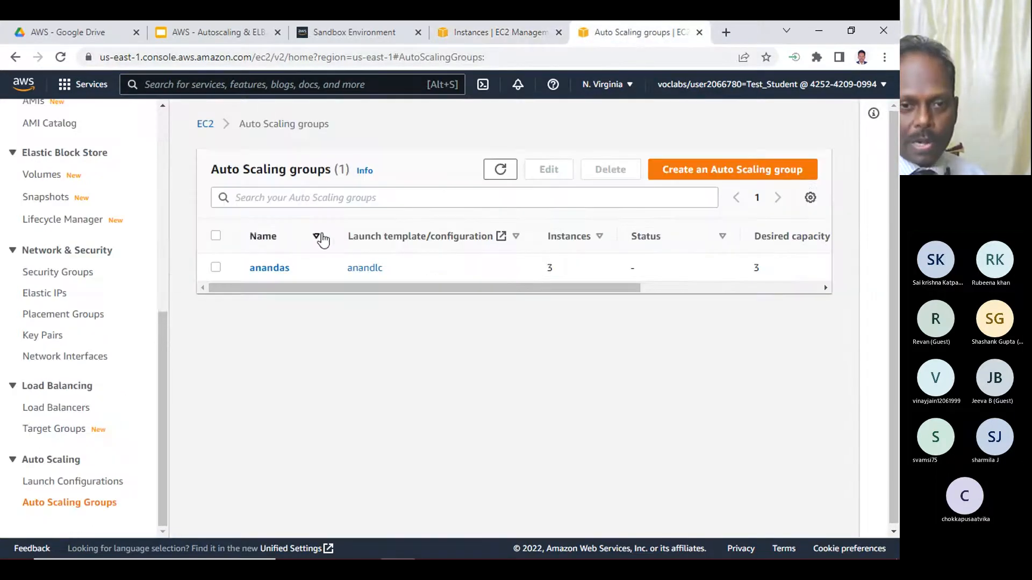
- Delete the anandas Auto Scaling group, entering "delete" to confirm
click(216, 268)
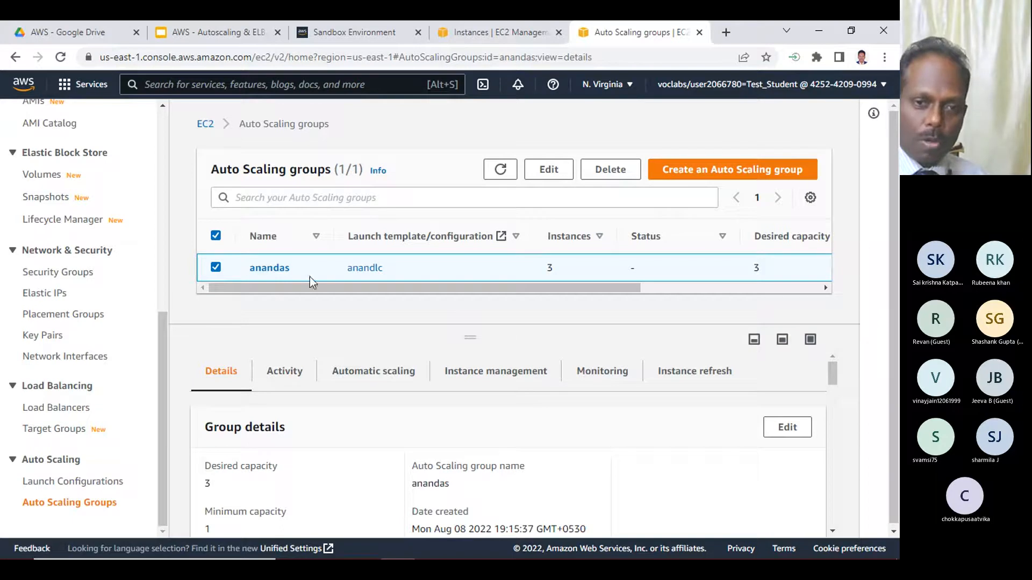
click(493, 33)
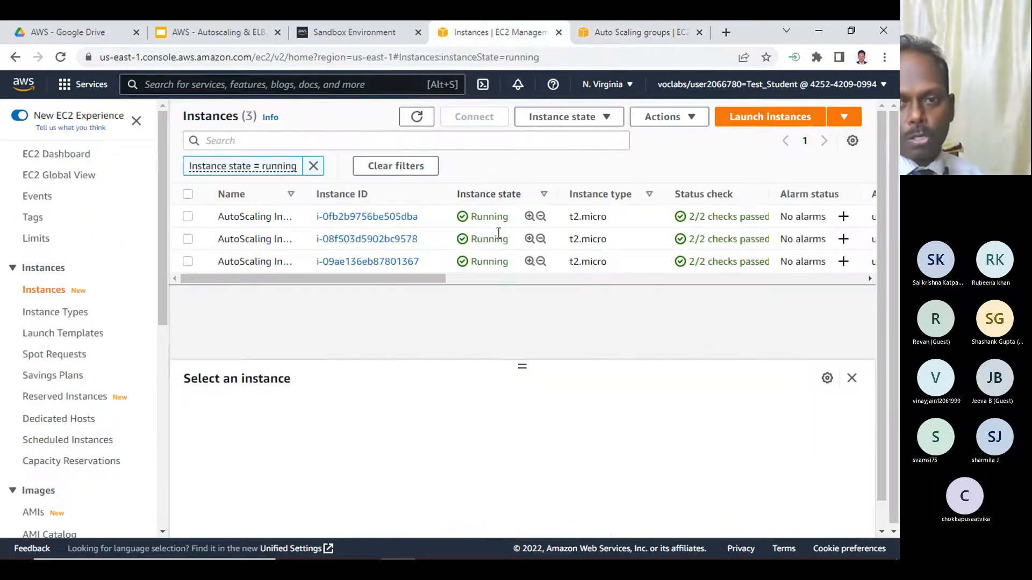
click(645, 32)
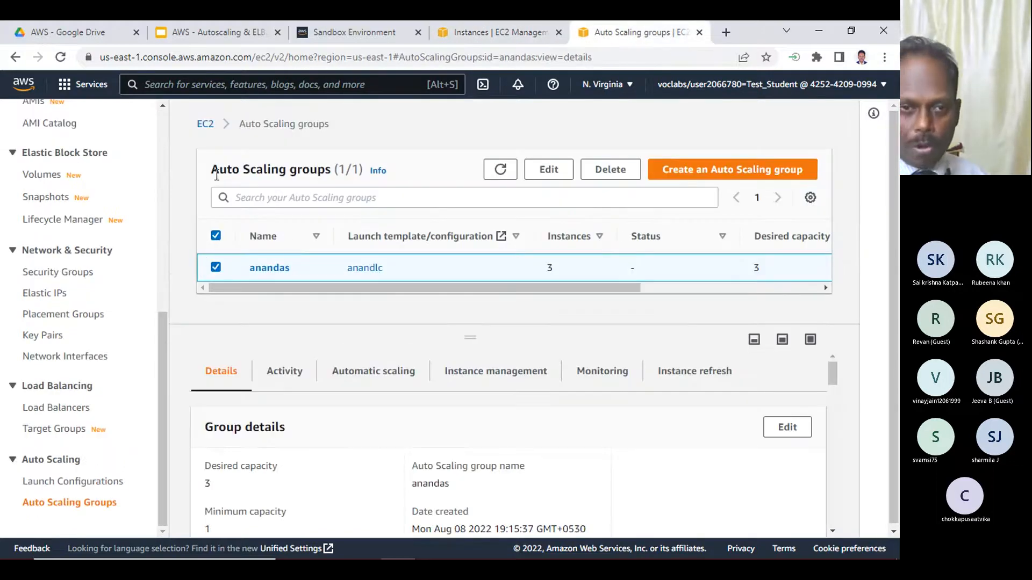
click(613, 171)
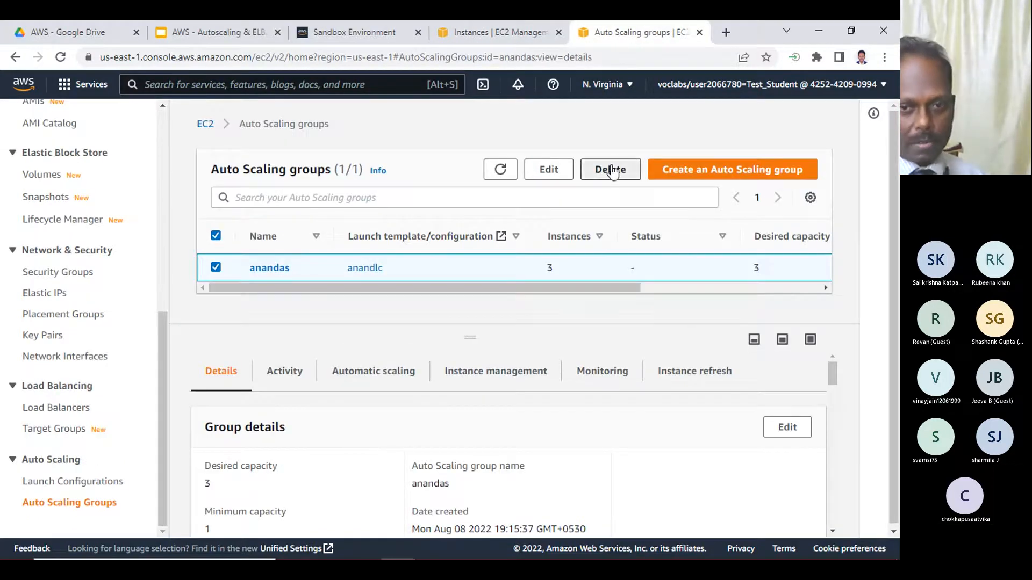
click(378, 404)
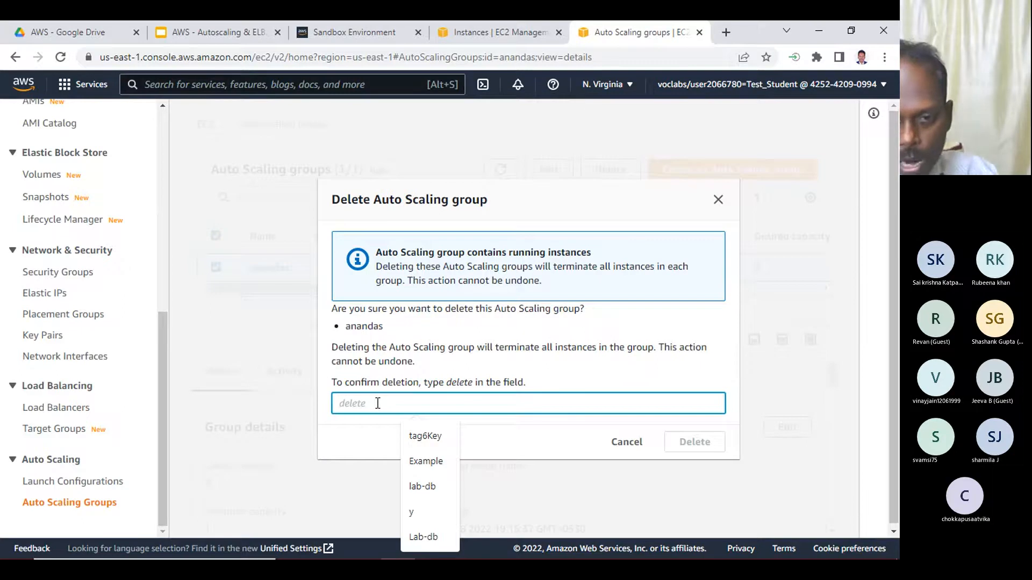
text(delete)
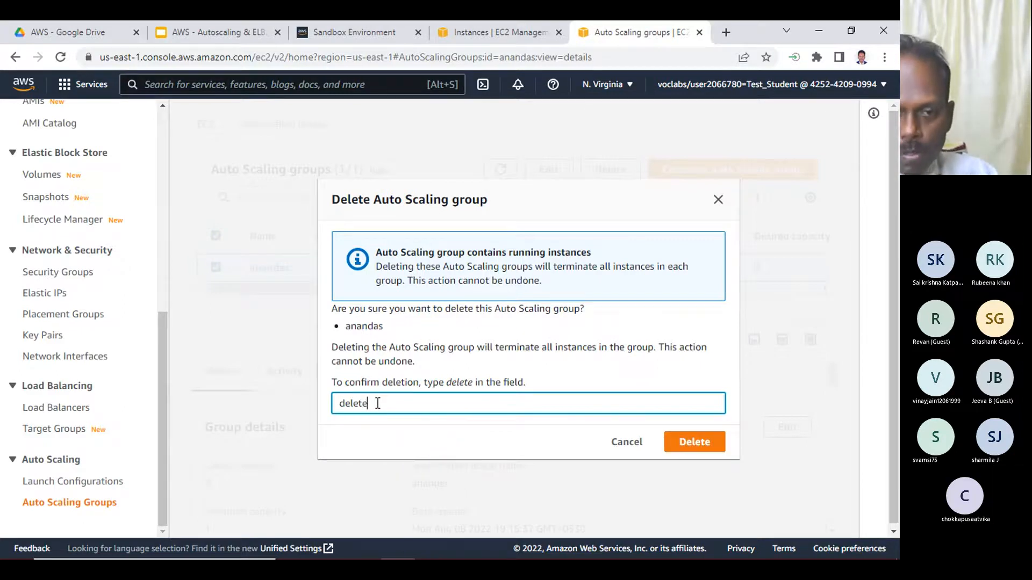
click(700, 444)
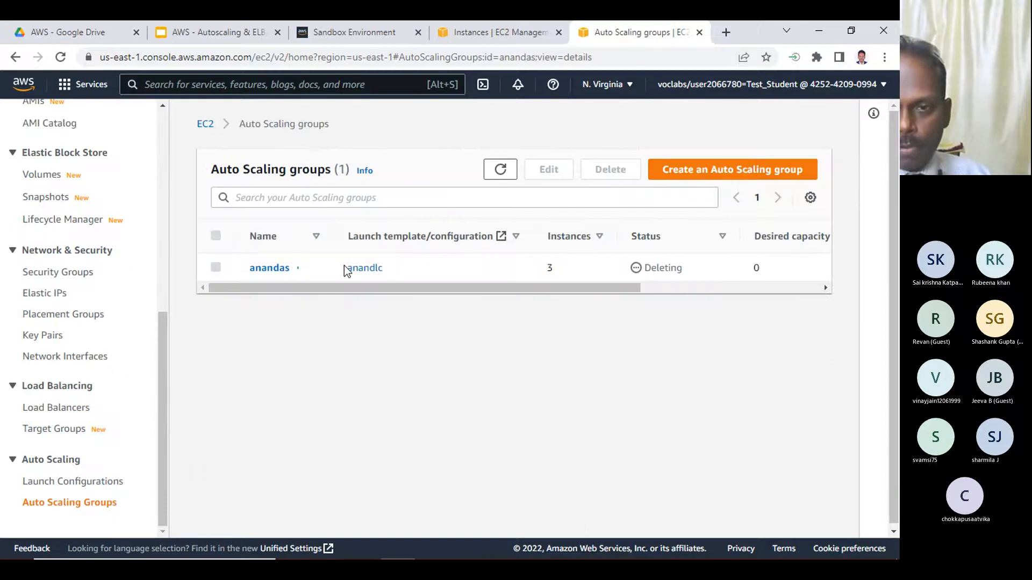
- Refresh the instances list and remove its running-state filter to check the instances, and recheck the Auto Scaling group's deletion status
double_click(661, 268)
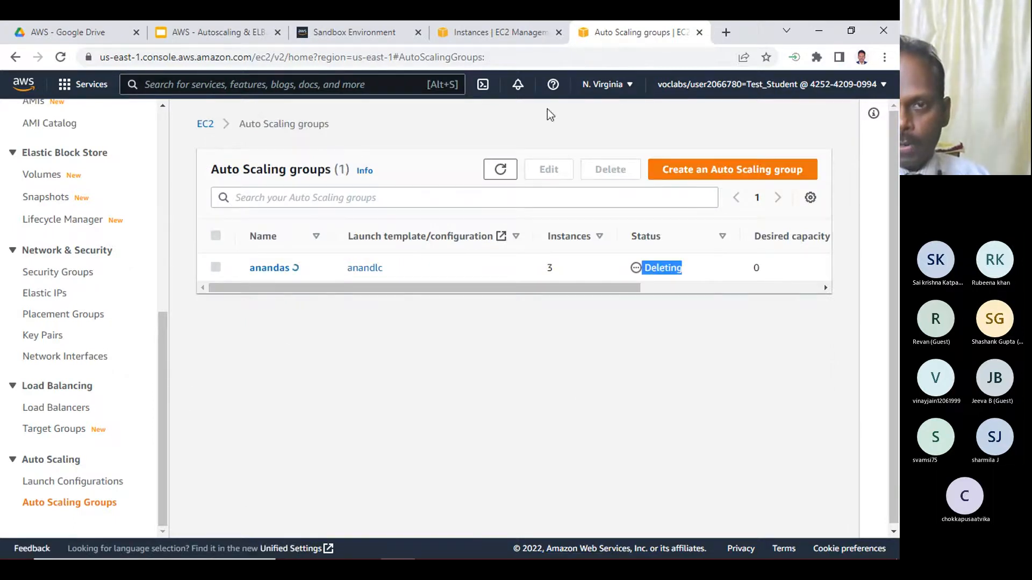
click(498, 33)
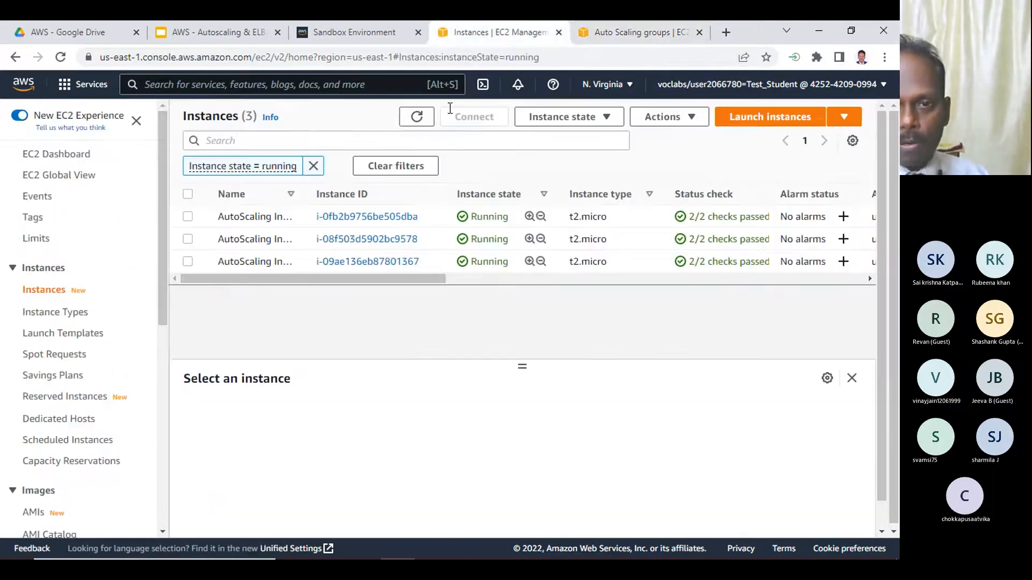
click(416, 116)
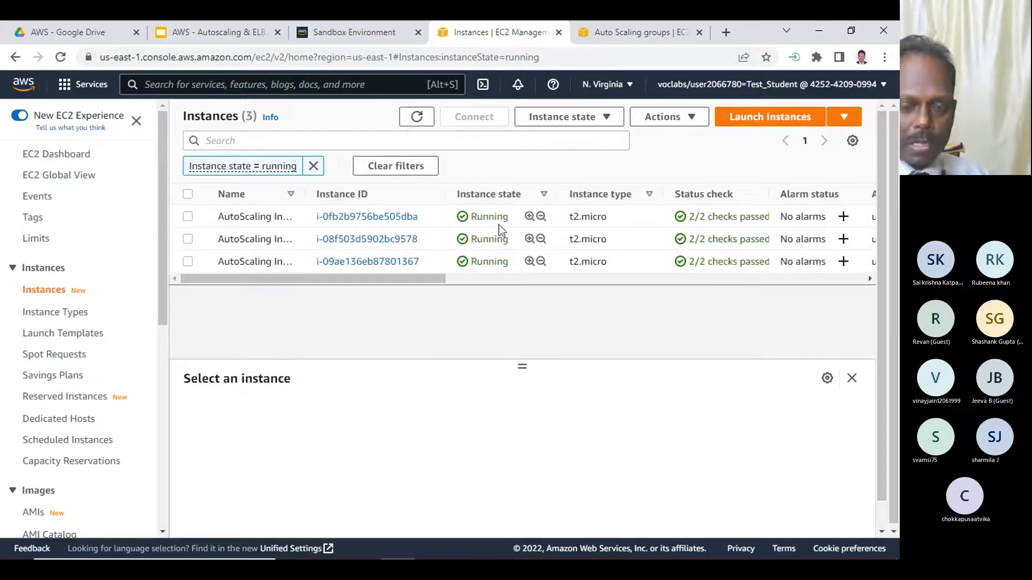
click(409, 115)
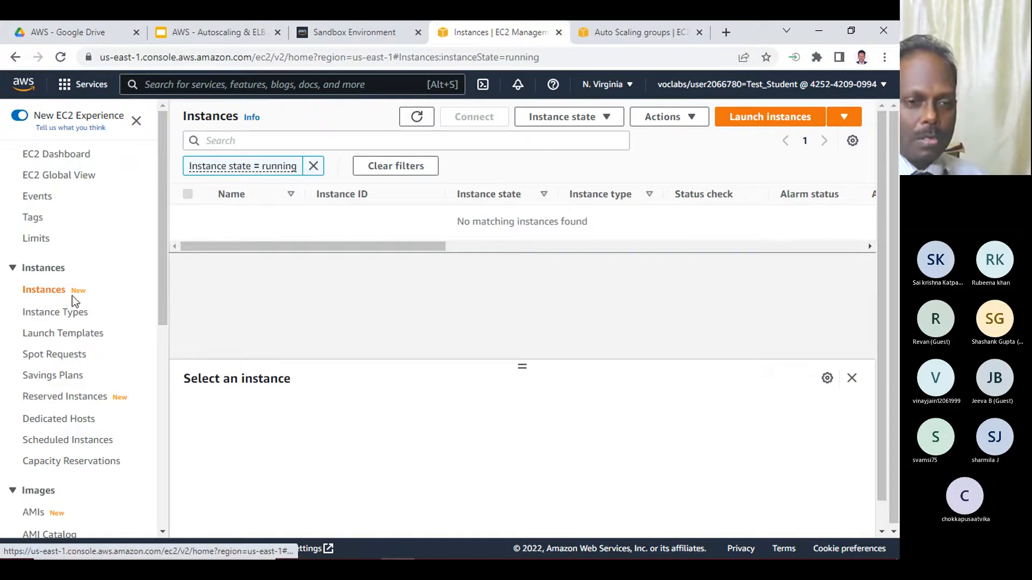
click(313, 166)
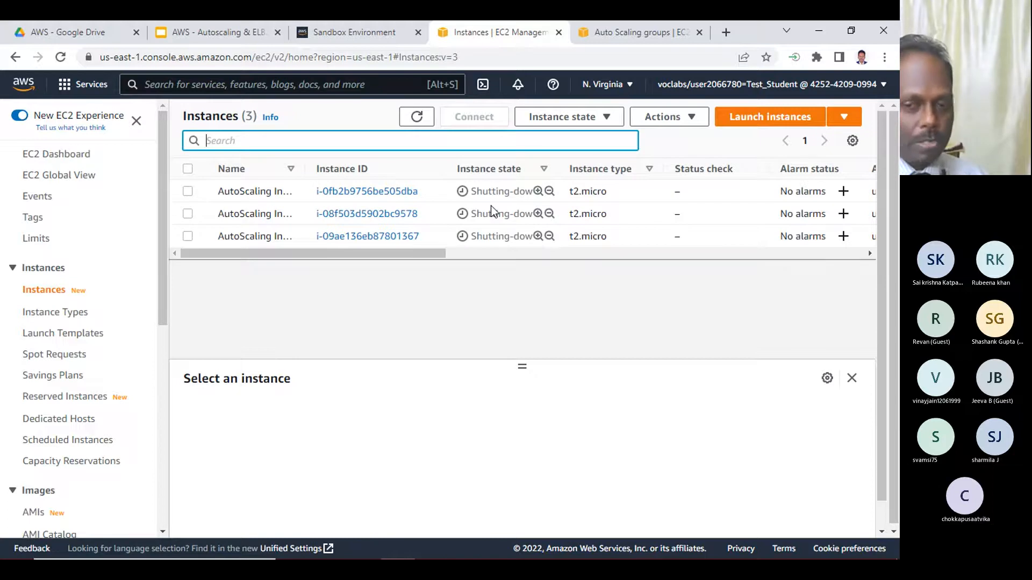
click(640, 30)
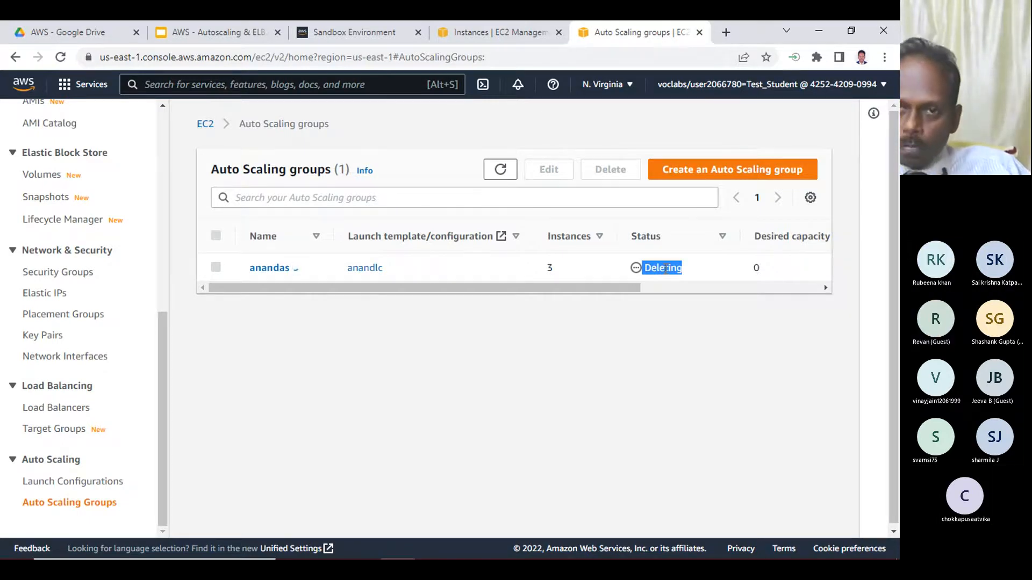
- Minimize Chrome, switch to the Notepad autoscaling notes and highlight "Launch Configuration" in the first item
click(819, 33)
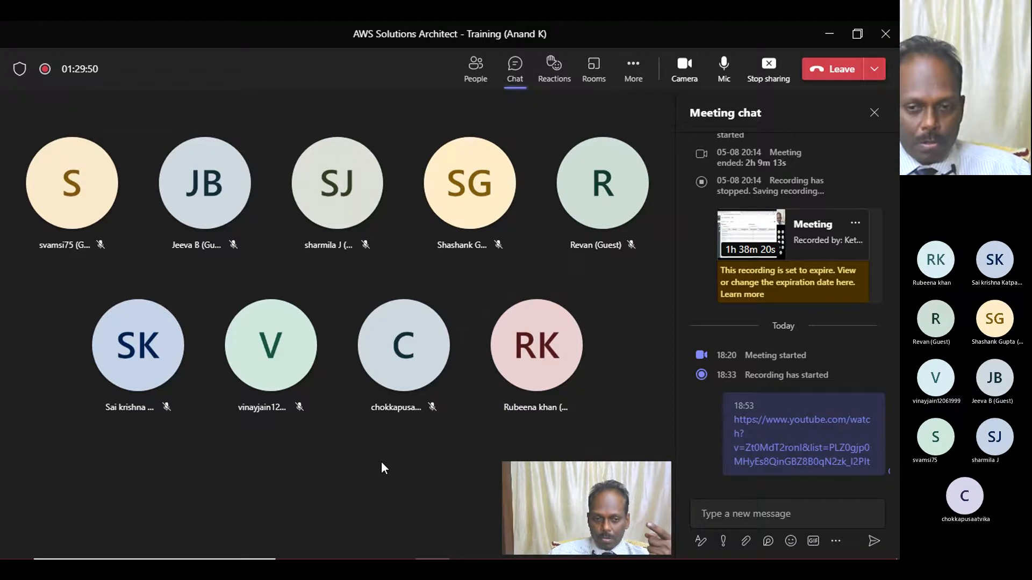
mouse_move(385, 544)
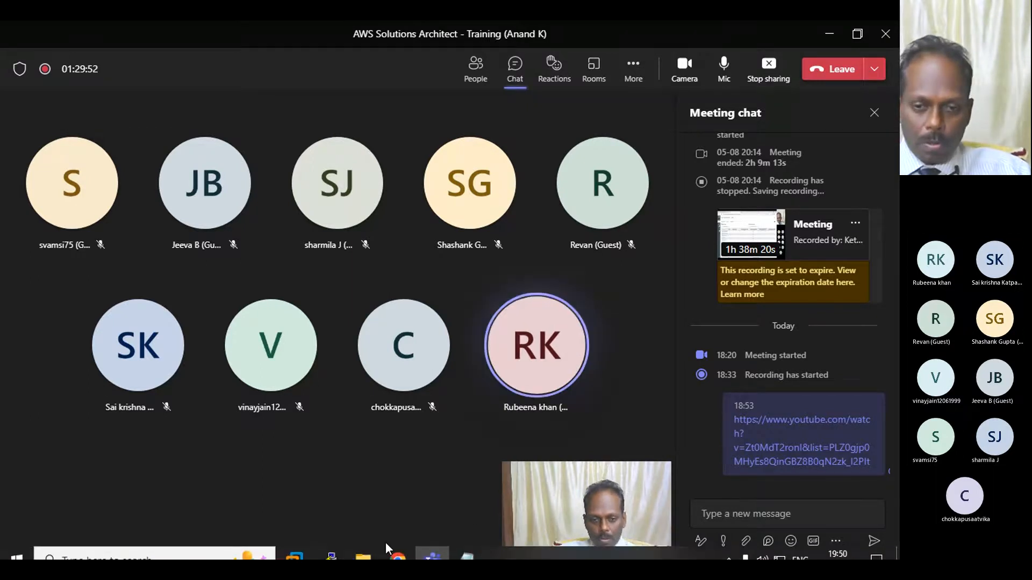
click(468, 546)
drag(257, 301, 418, 297)
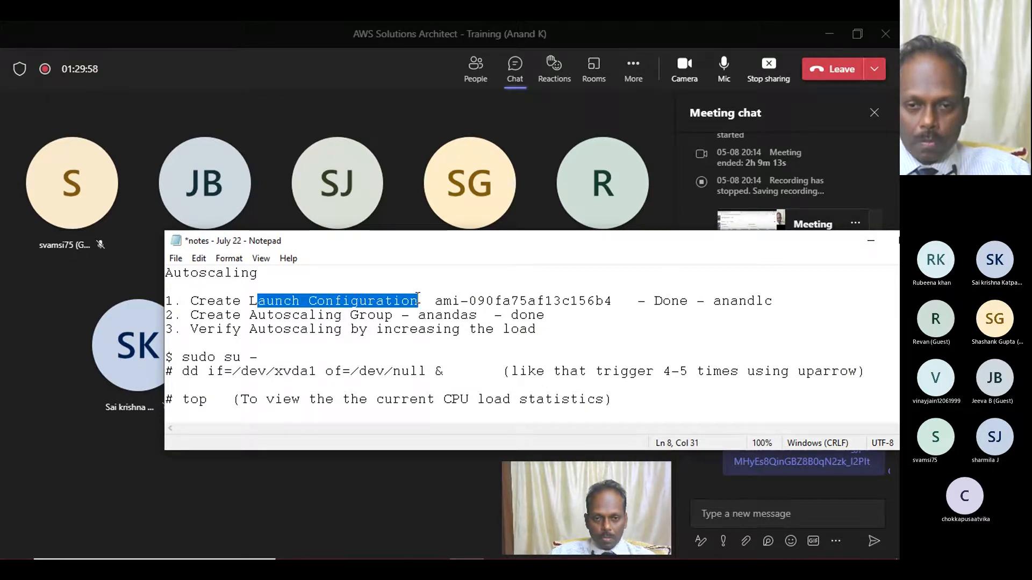
- Highlight "Autoscaling Group" in the second item of the autoscaling notes, and minimize Notepad
click(280, 300)
double_click(281, 300)
drag(257, 316, 396, 316)
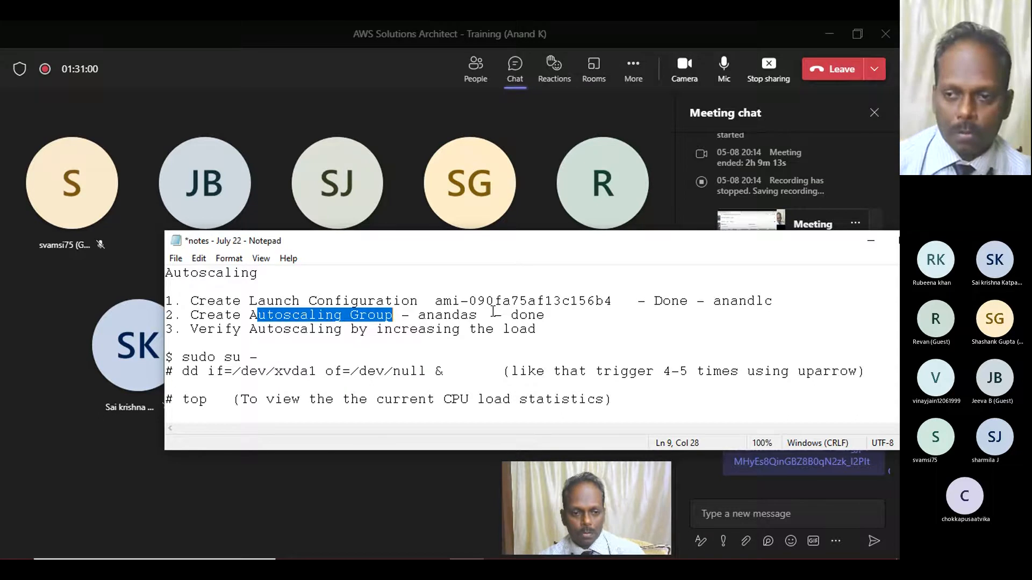
click(872, 248)
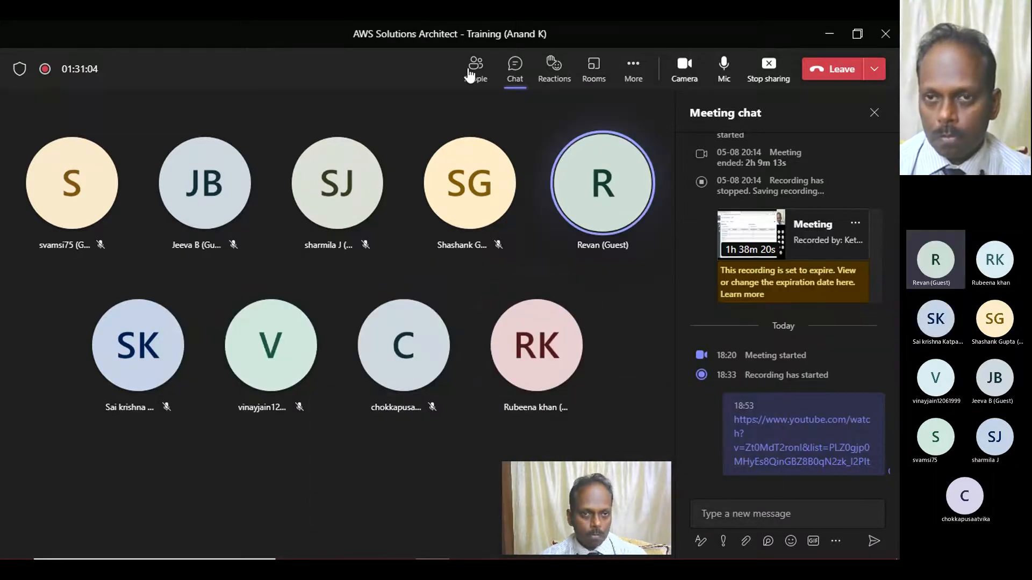
- Switch to Chrome, refresh the Auto Scaling groups list to check the anandas deletion, and refresh the instances list to check the instance states
mouse_move(410, 556)
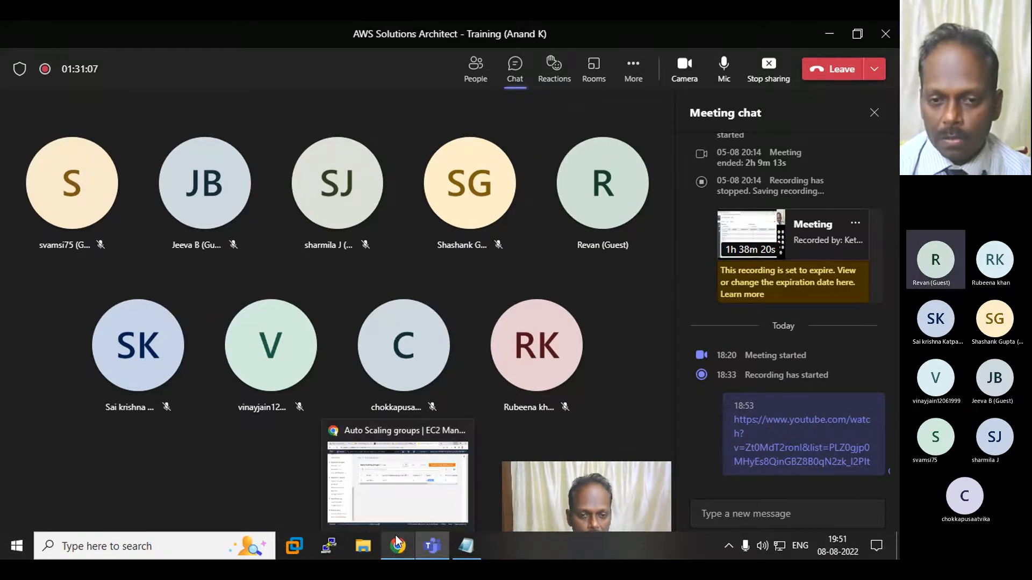
click(395, 503)
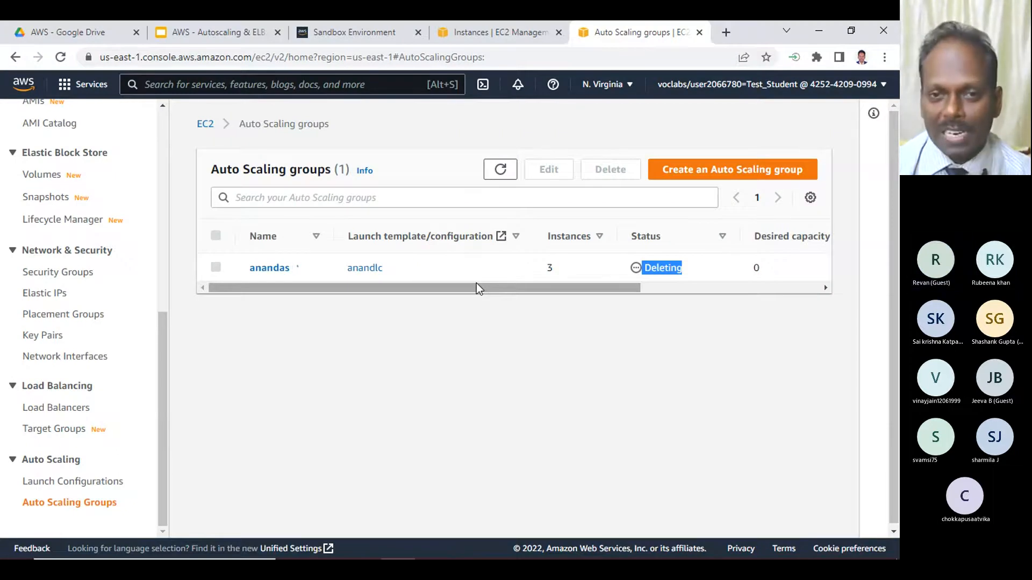
click(500, 169)
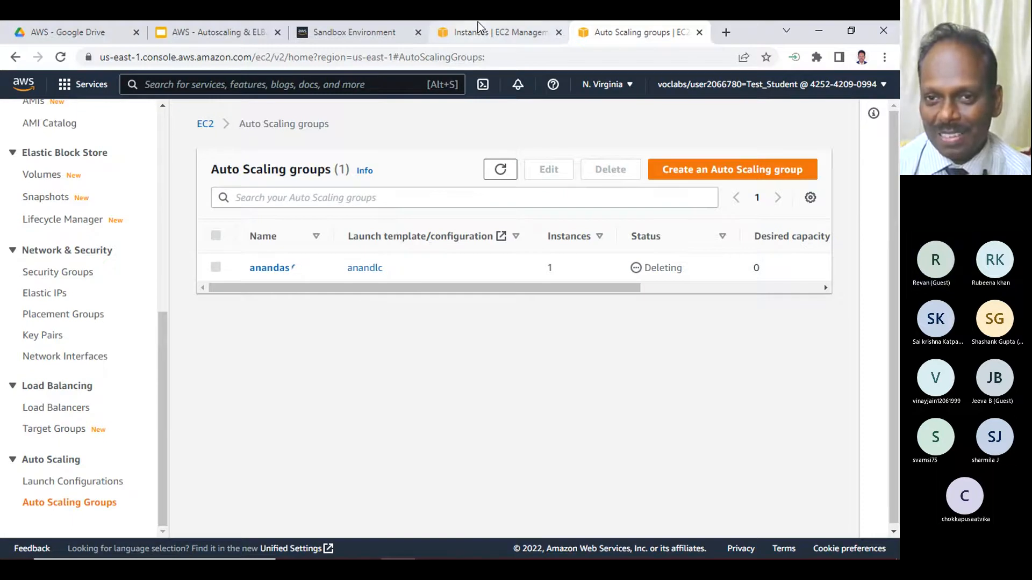
click(446, 33)
click(464, 272)
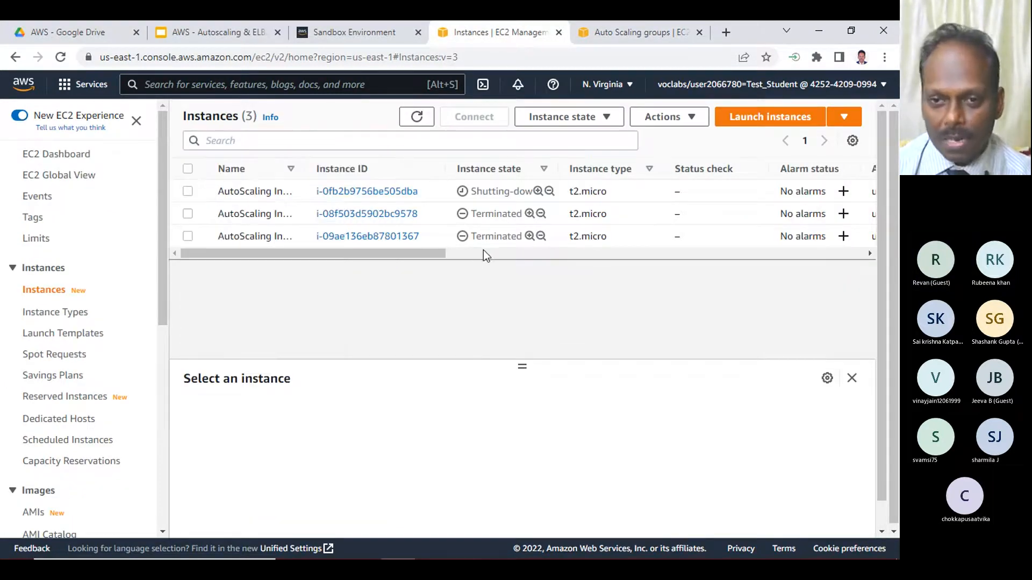
click(413, 116)
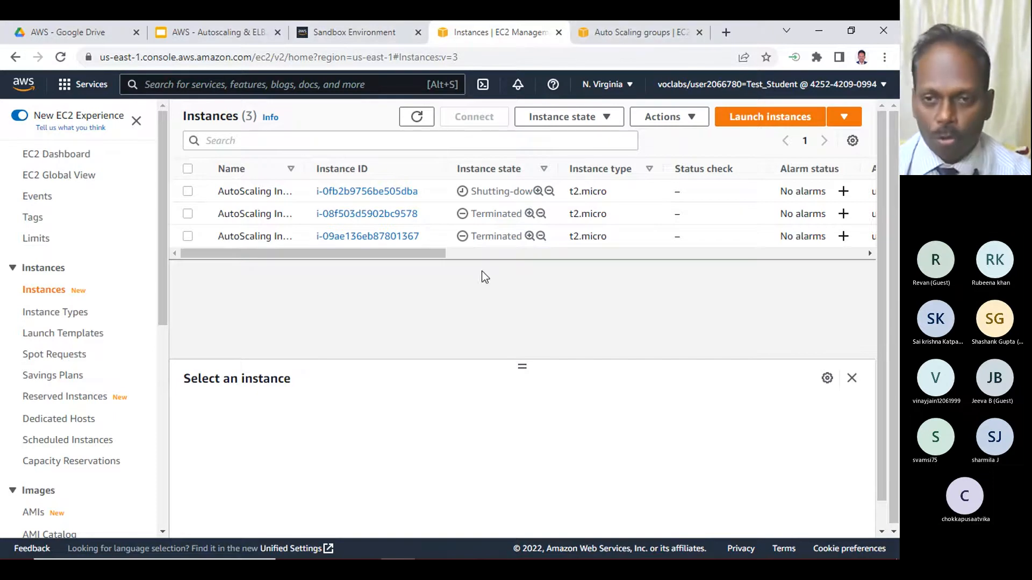
- Recheck the anandas group's deletion status and the instance states by refreshing both lists again
click(618, 33)
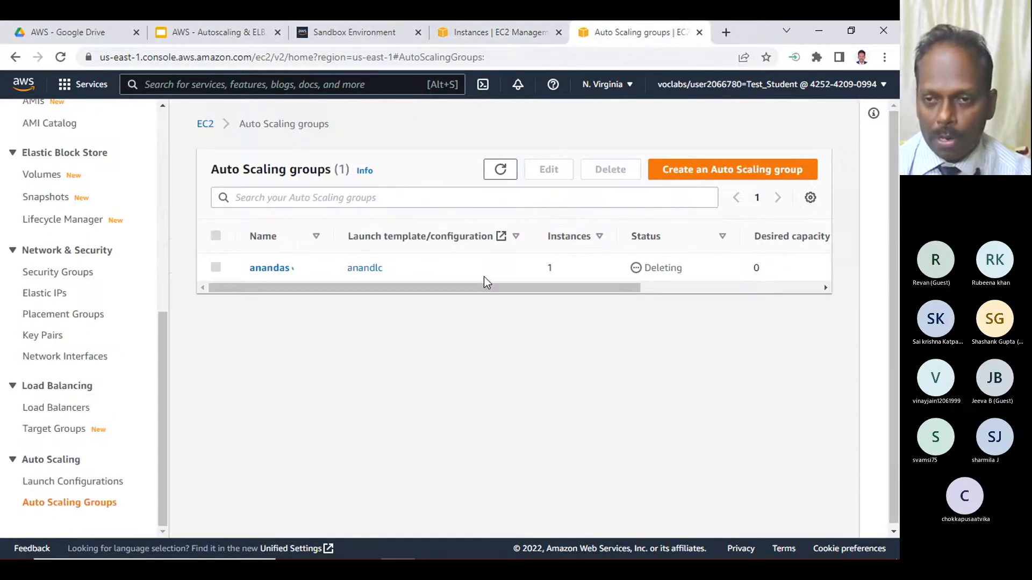
click(499, 170)
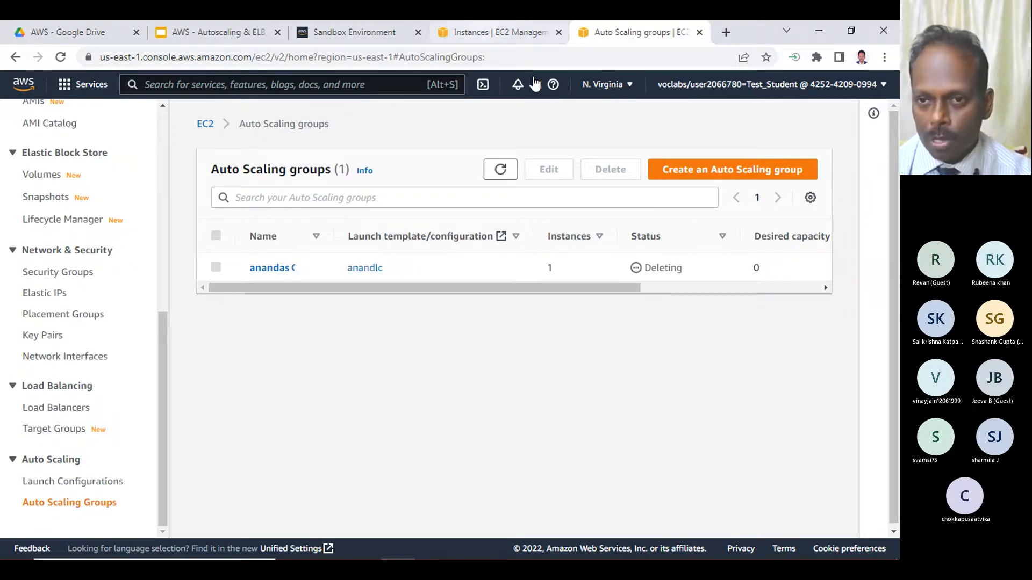
click(472, 34)
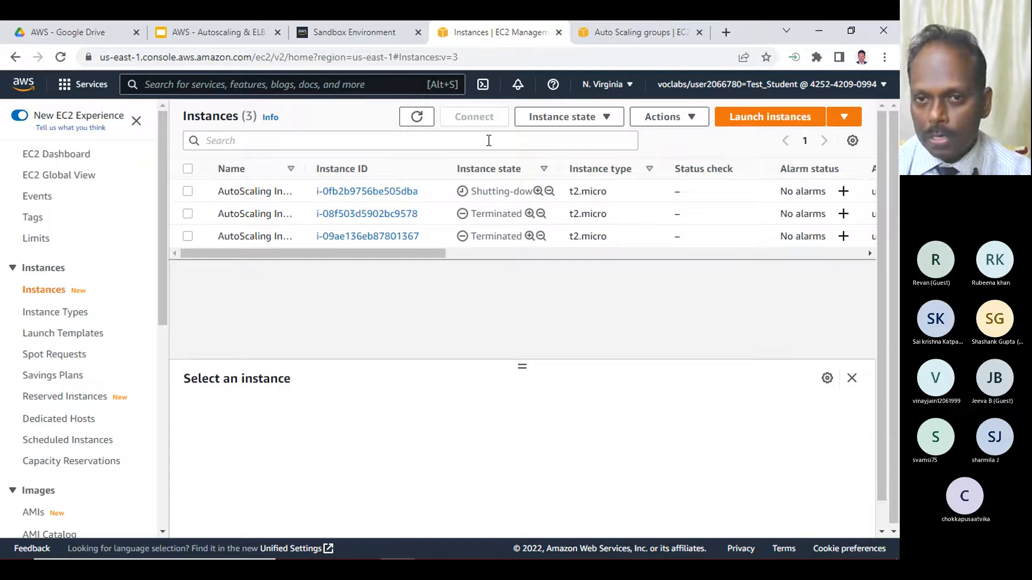
click(416, 116)
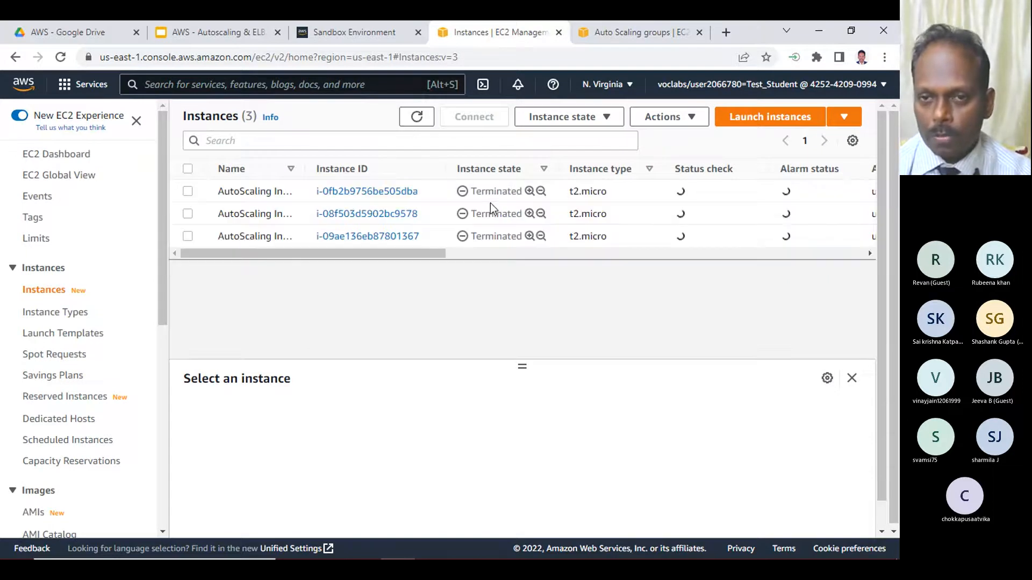
click(604, 37)
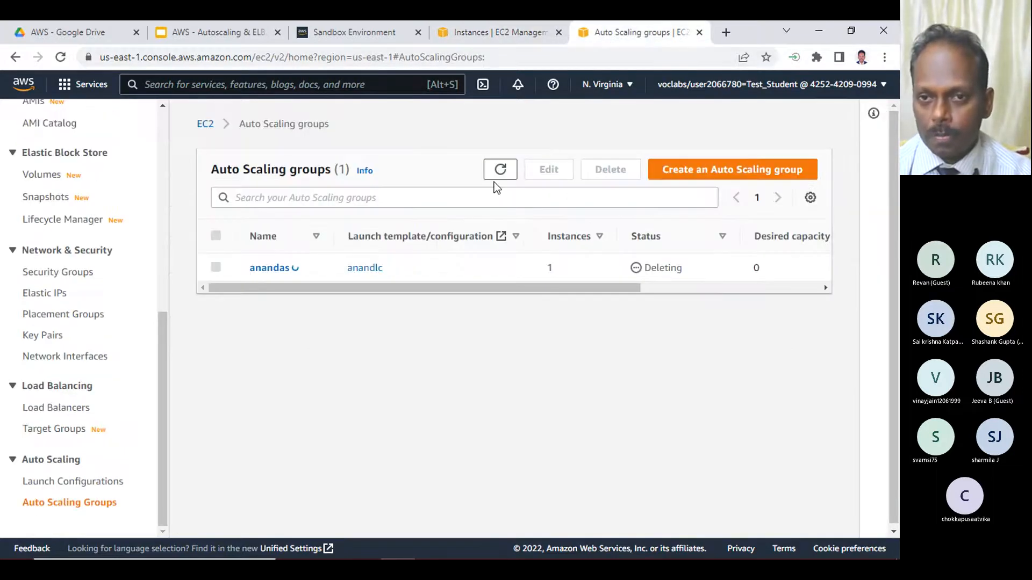
click(498, 169)
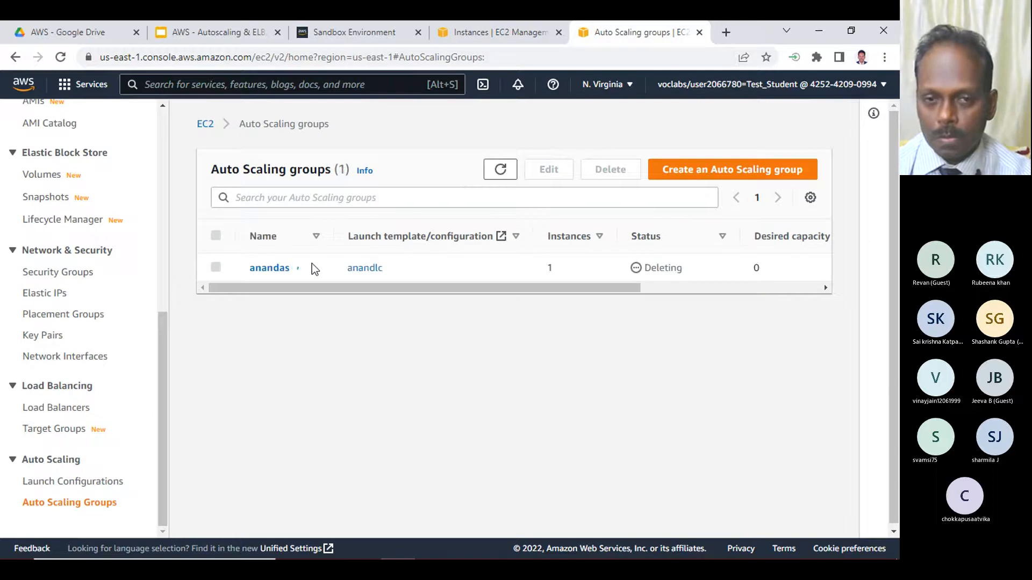
- Delete the anandlc launch configuration and confirm the deletion
click(101, 482)
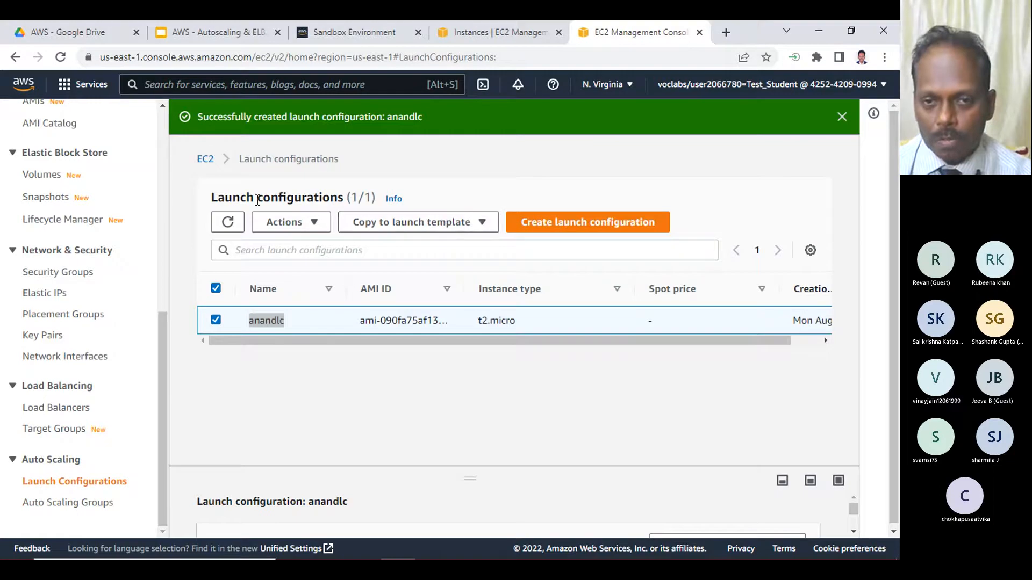
click(303, 225)
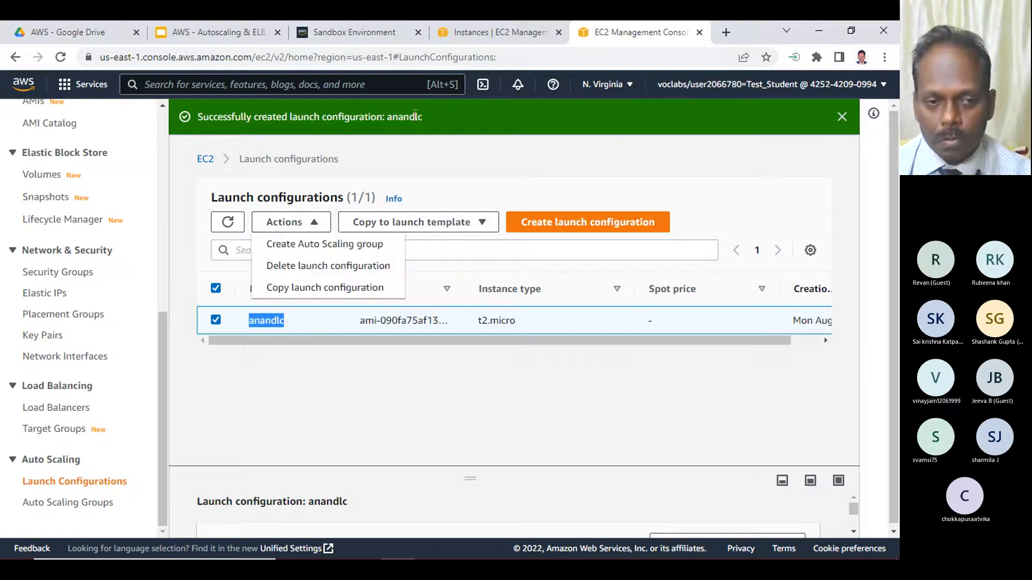
click(94, 503)
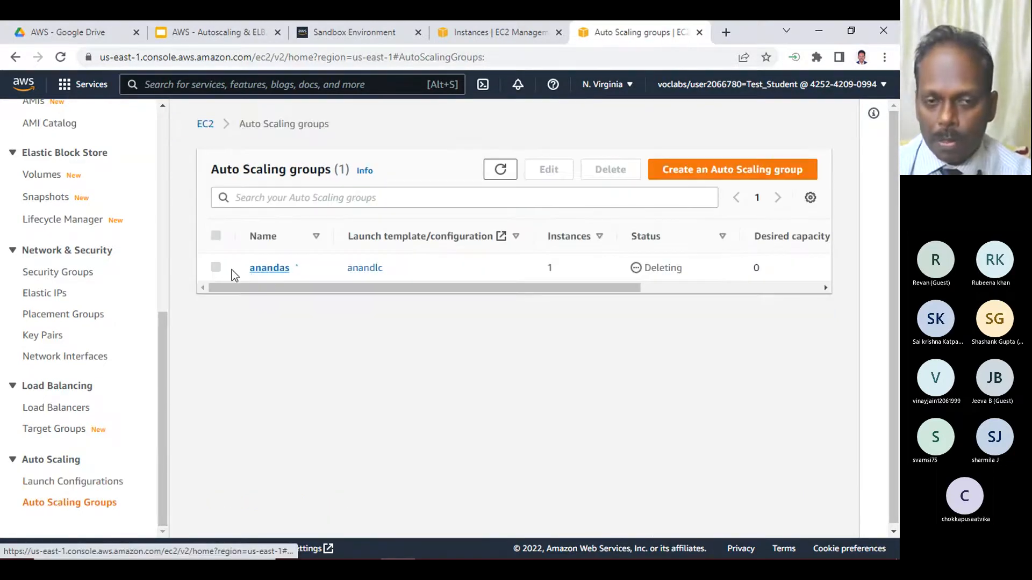
drag(540, 287, 484, 285)
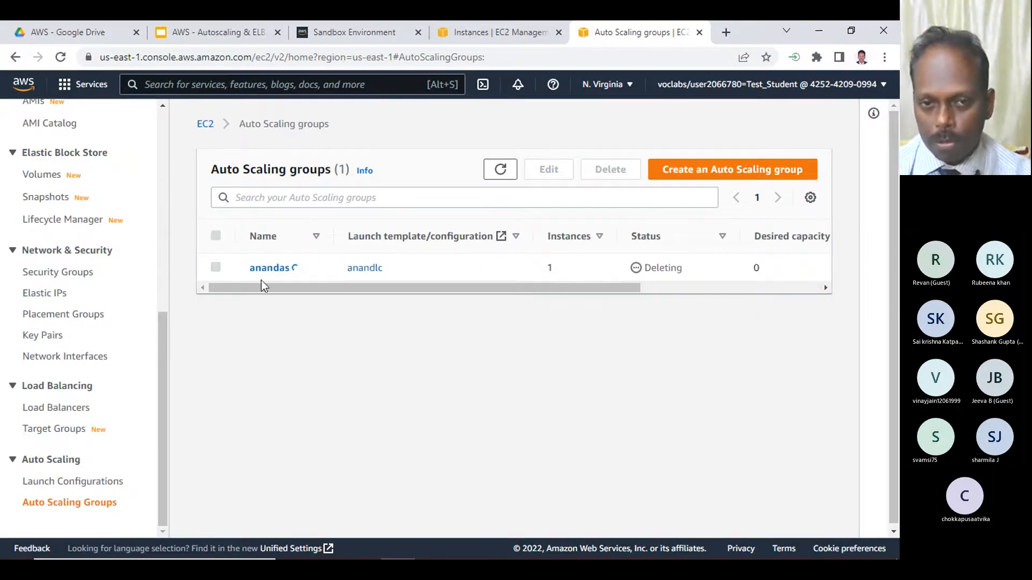
click(96, 482)
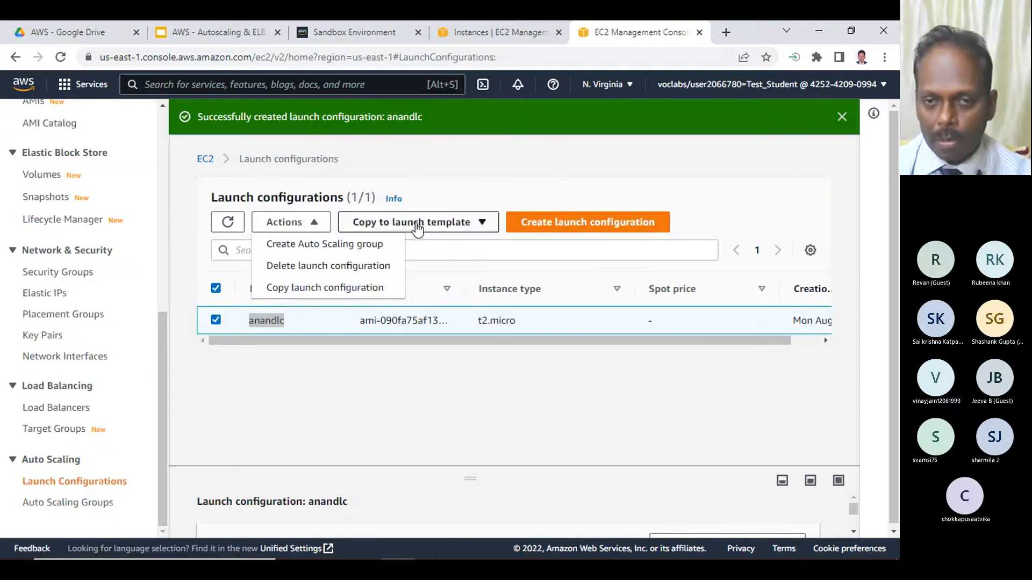
click(314, 225)
click(314, 224)
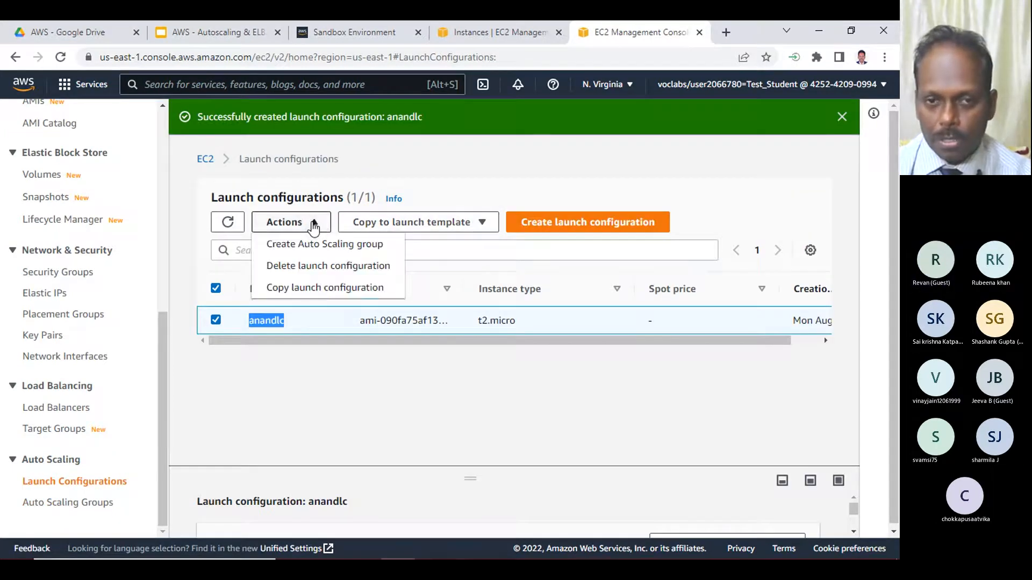
click(317, 269)
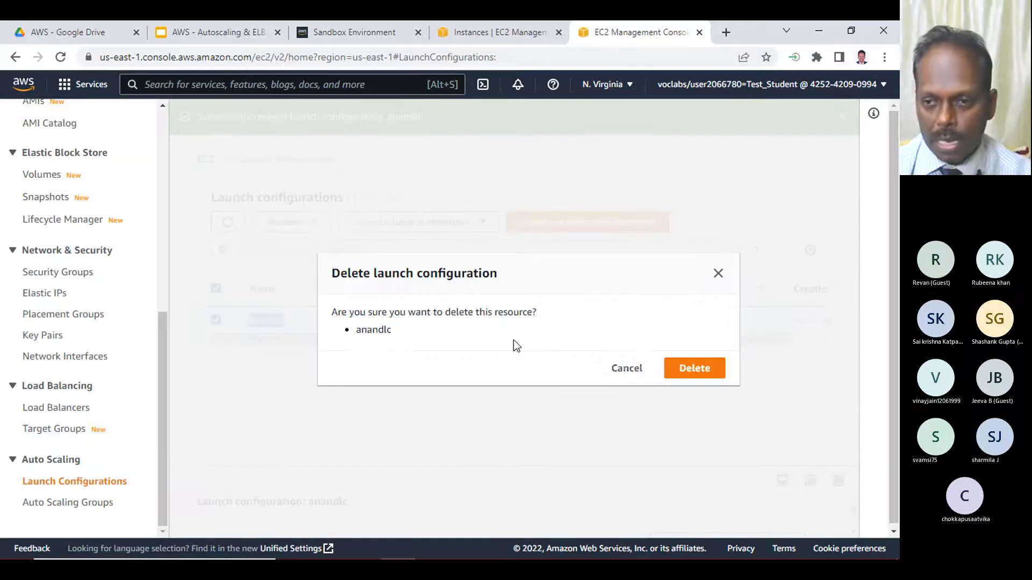
click(717, 368)
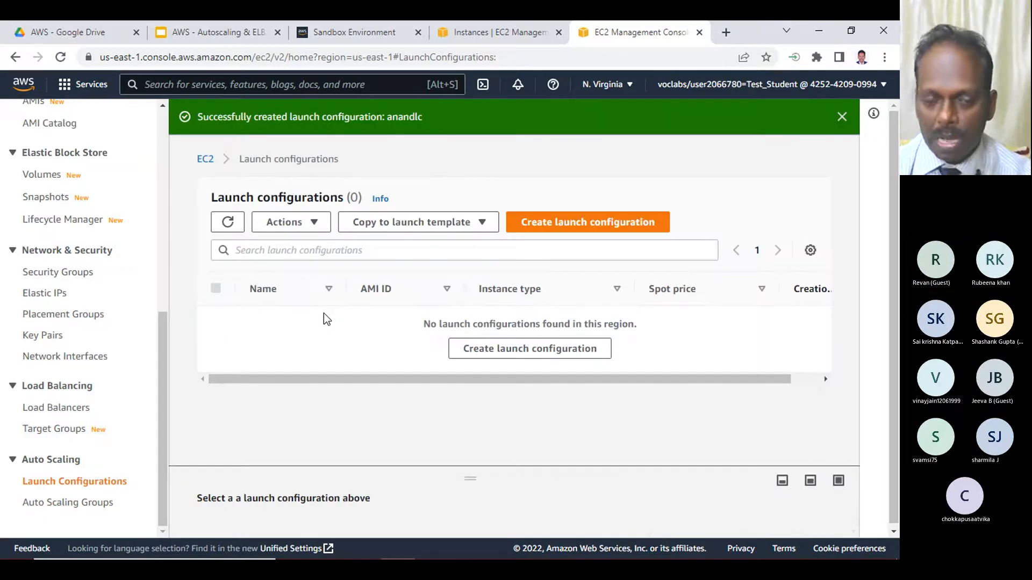
- Refresh the Auto Scaling groups list to verify the removal of anandas, and review the instances list once more
click(108, 502)
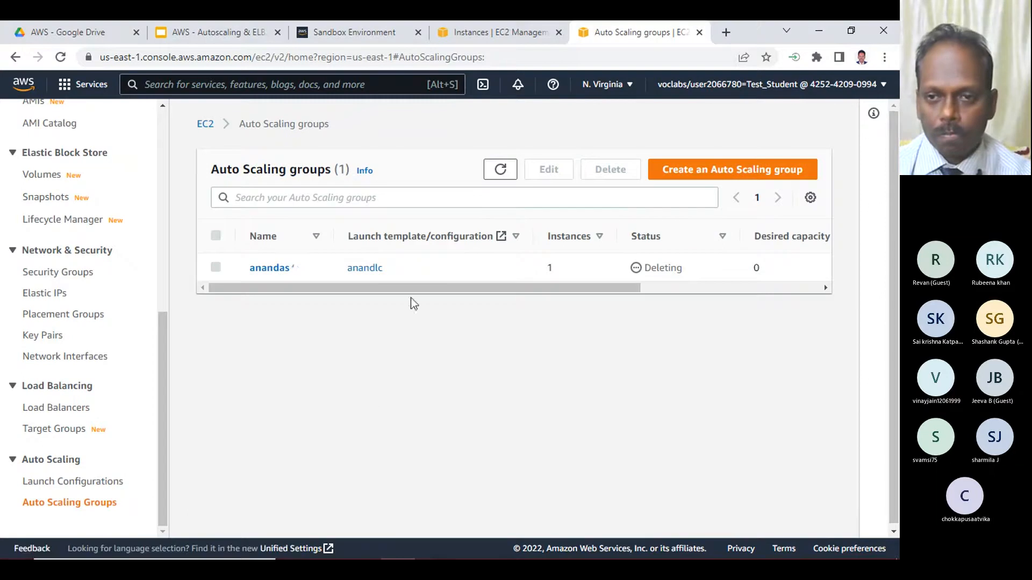
click(501, 170)
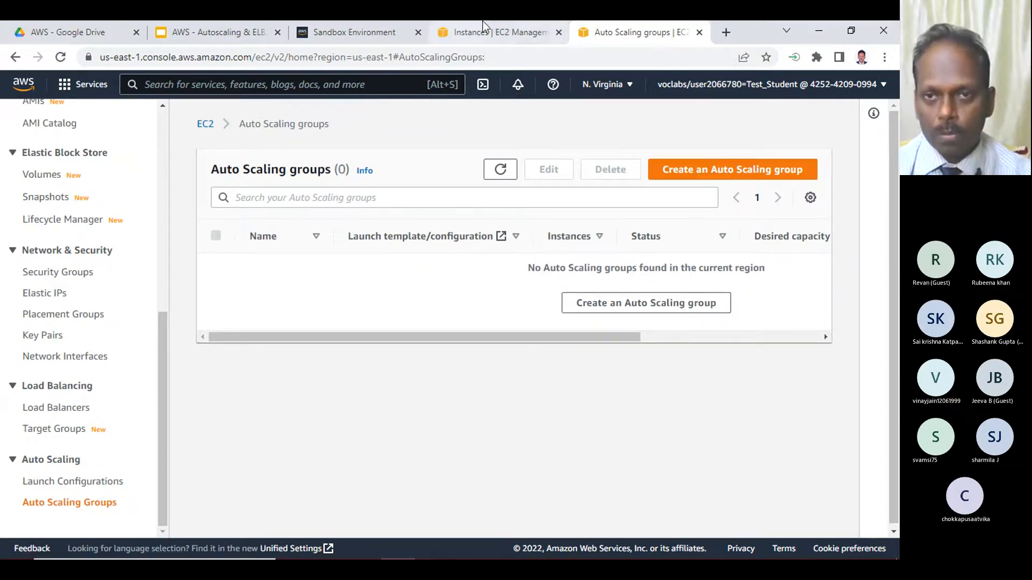
click(523, 33)
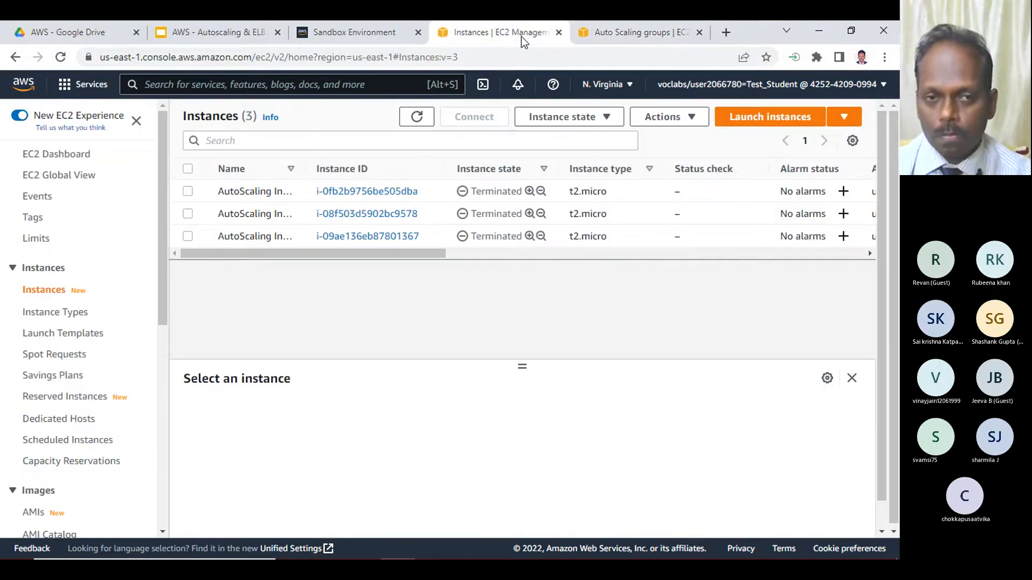
- Close both EC2 console tabs, dismiss the Credentials dialog, and end the Sandbox Environment lab, confirming the prompt
click(559, 33)
click(559, 33)
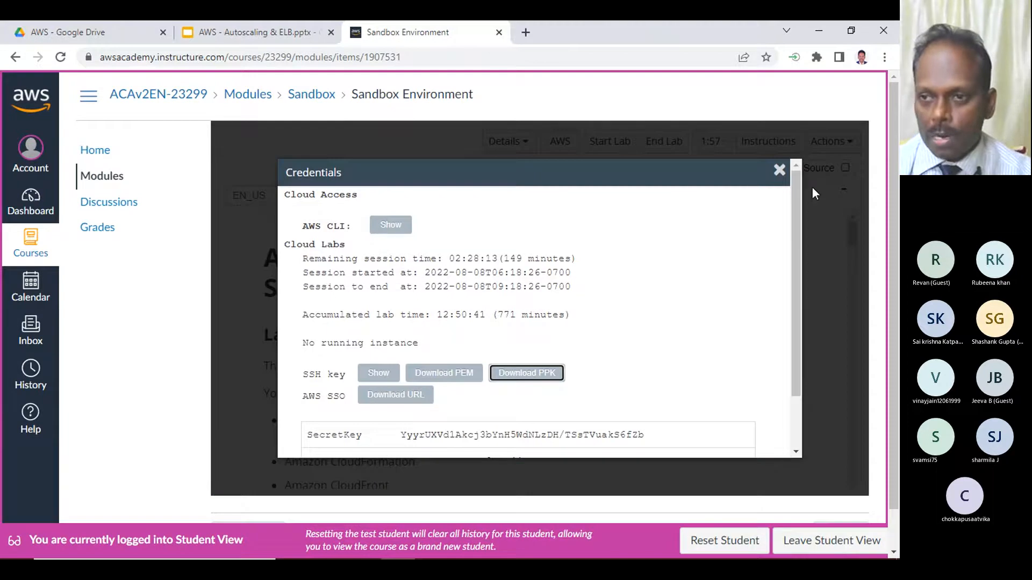
click(778, 169)
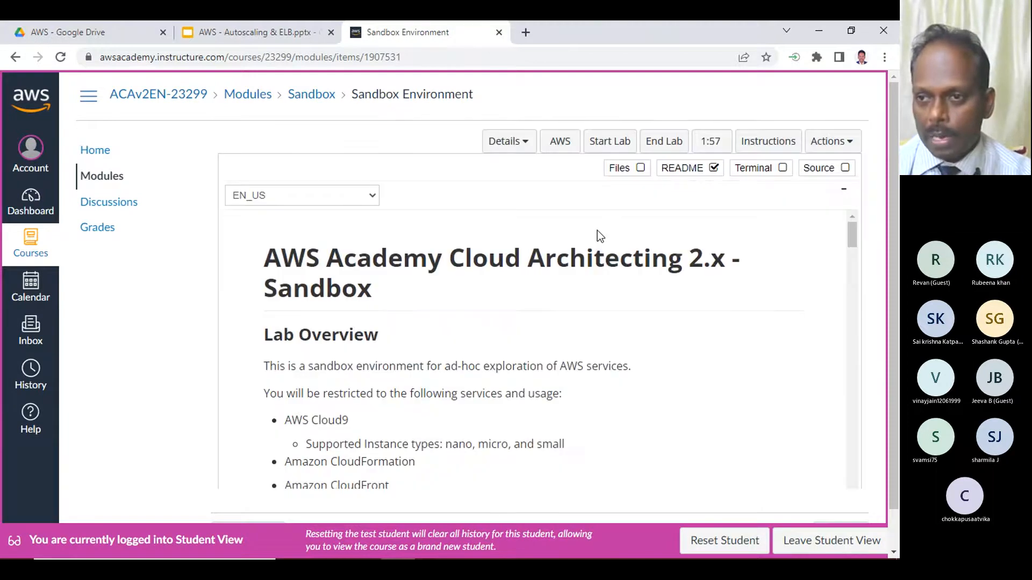
click(665, 143)
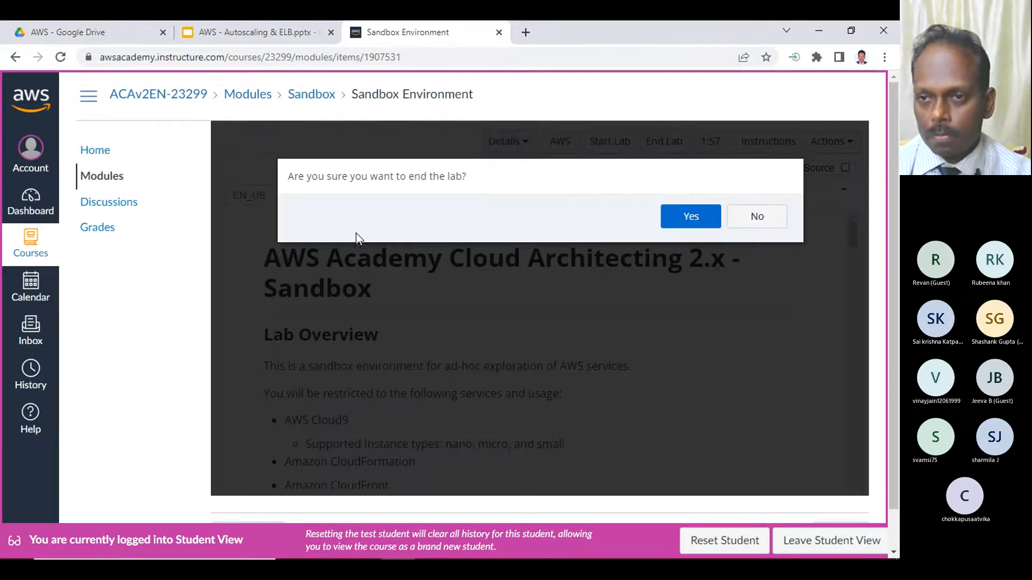
click(692, 216)
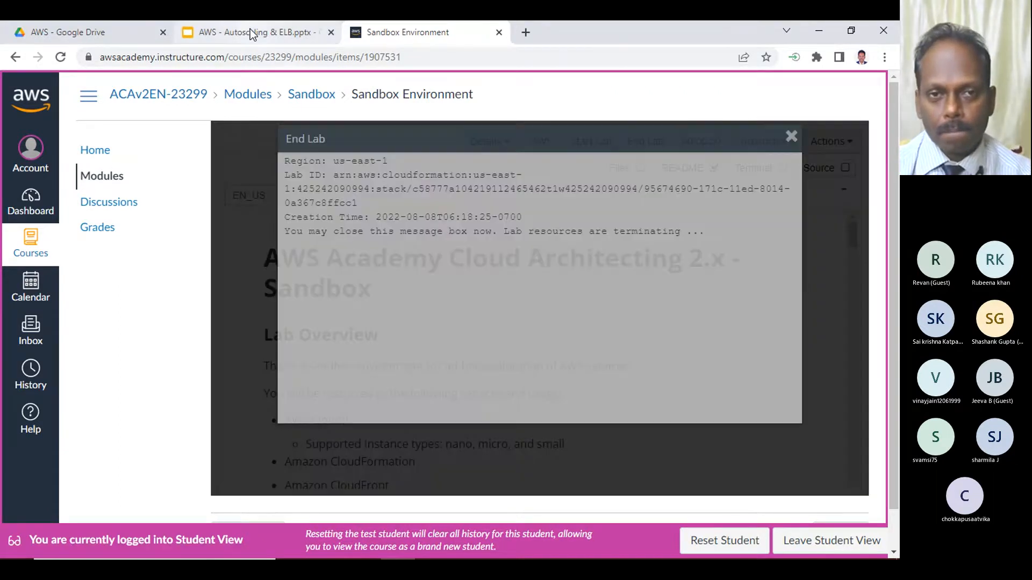
click(251, 32)
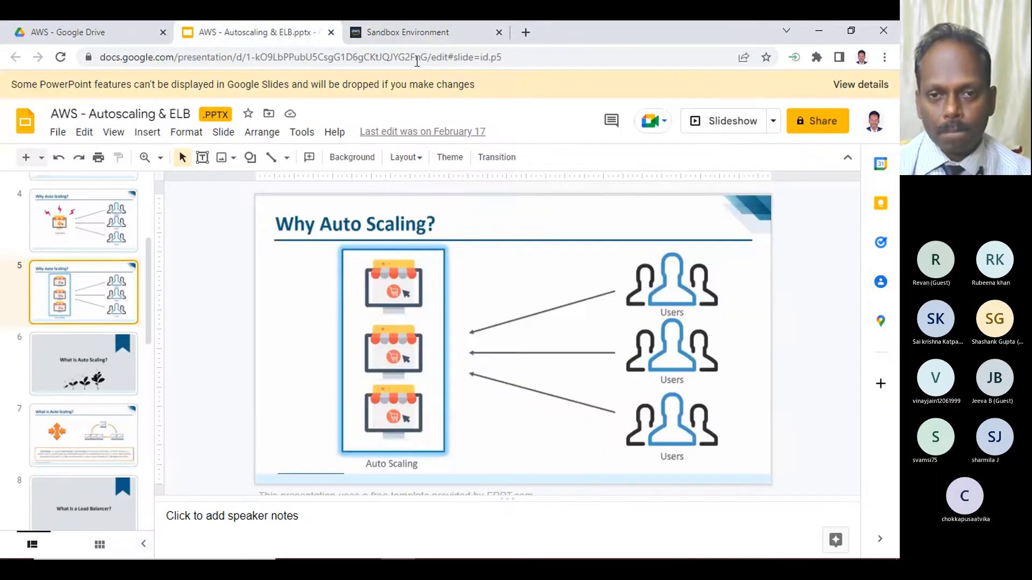
click(390, 26)
click(788, 168)
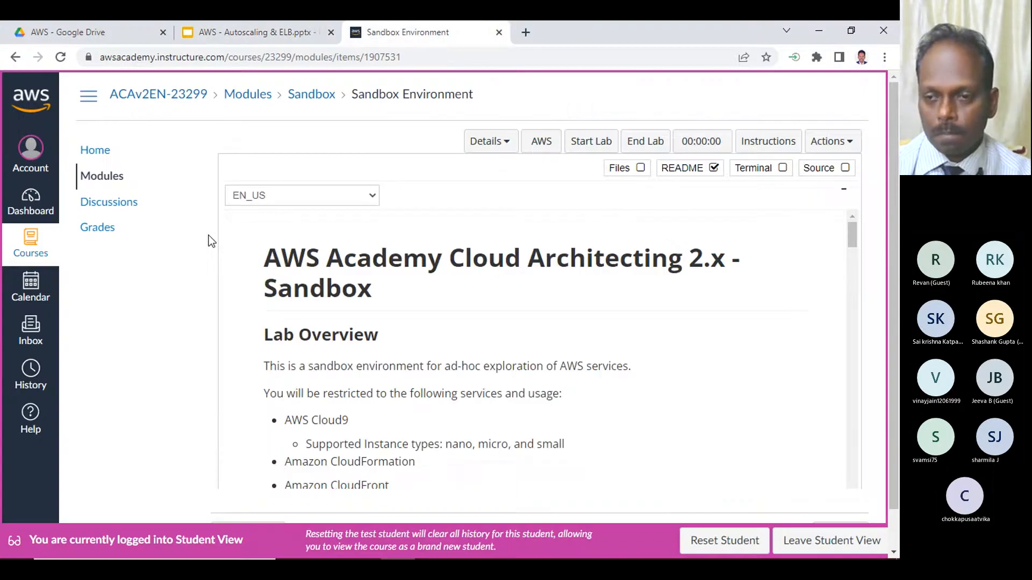
- Minimize and restore Chrome, and go from the Sandbox Environment to the course's Modules page
scroll(166, 340, down, 1)
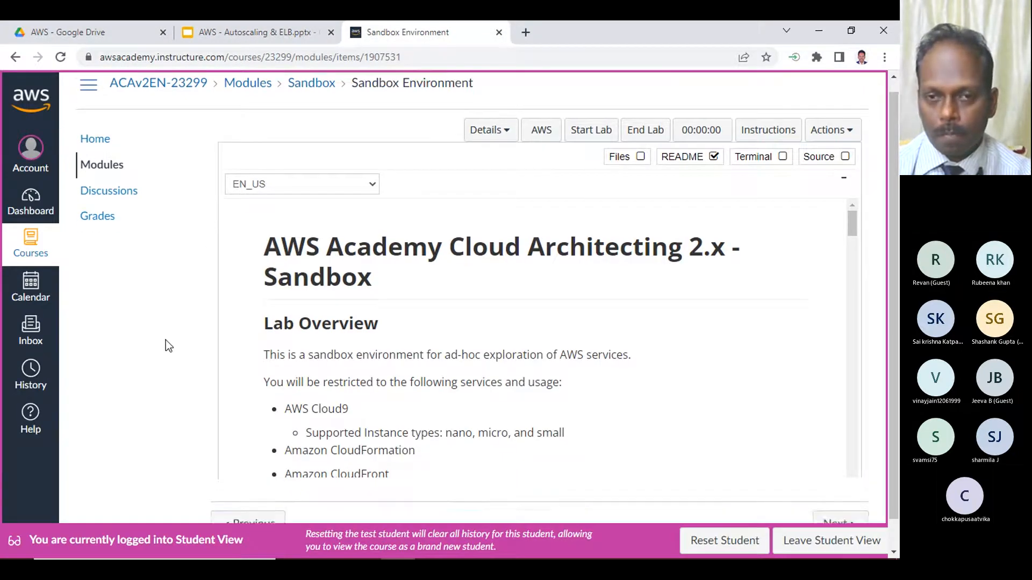
scroll(166, 340, up, 1)
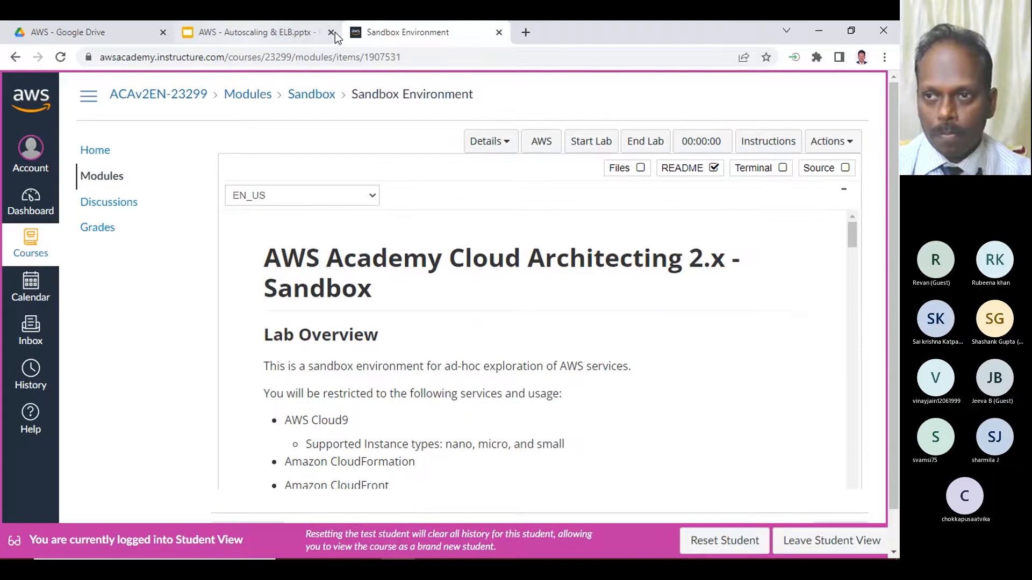
click(821, 31)
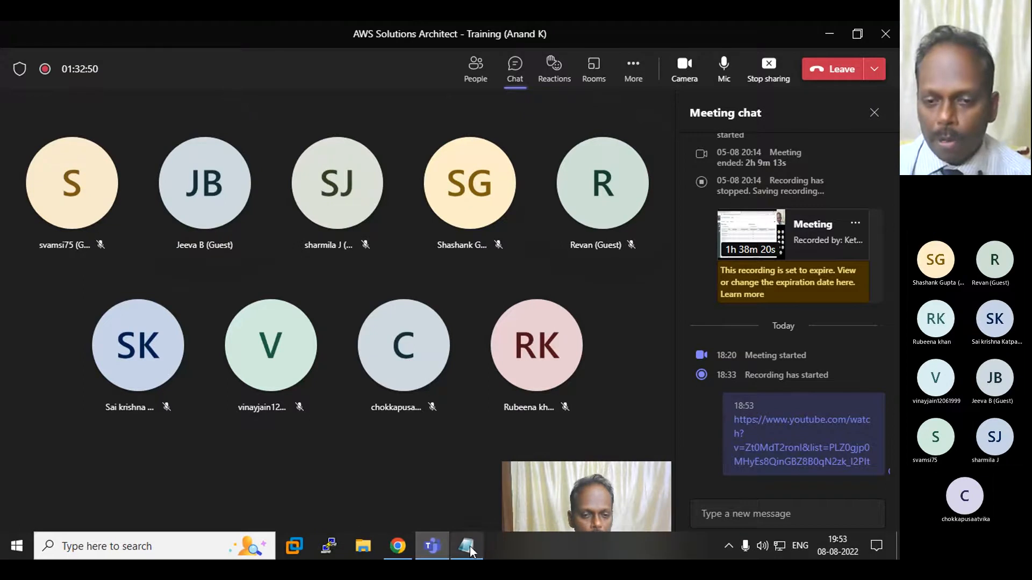
click(398, 547)
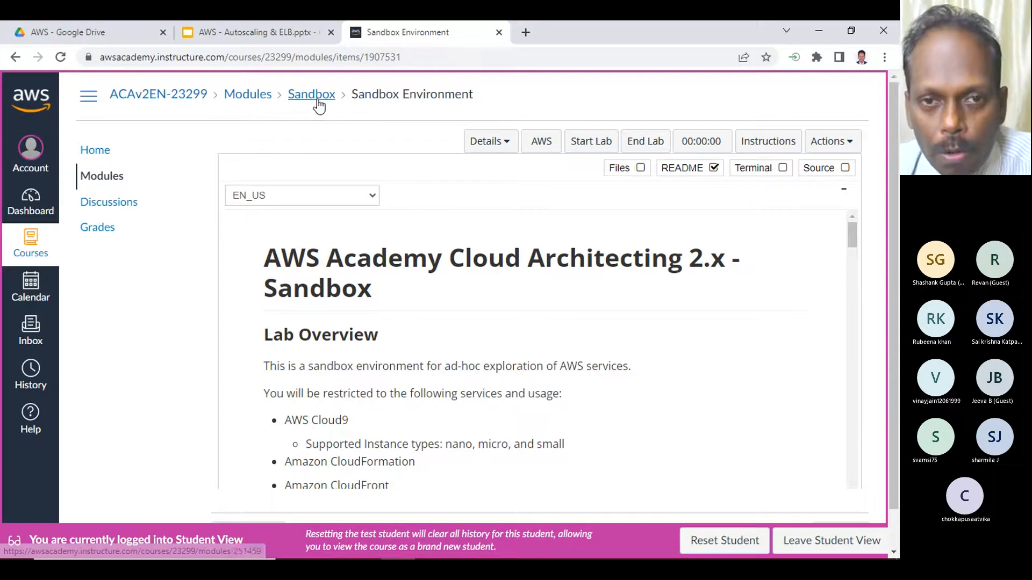
click(249, 100)
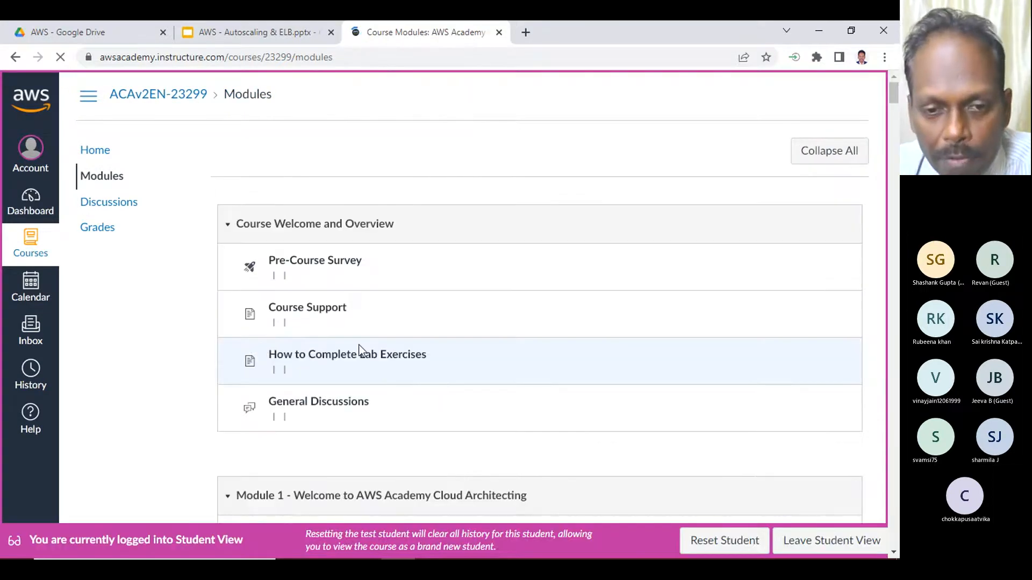
- Find the Module 5 Knowledge Check in the course modules list and open it
scroll(357, 349, down, 10)
scroll(354, 351, down, 8)
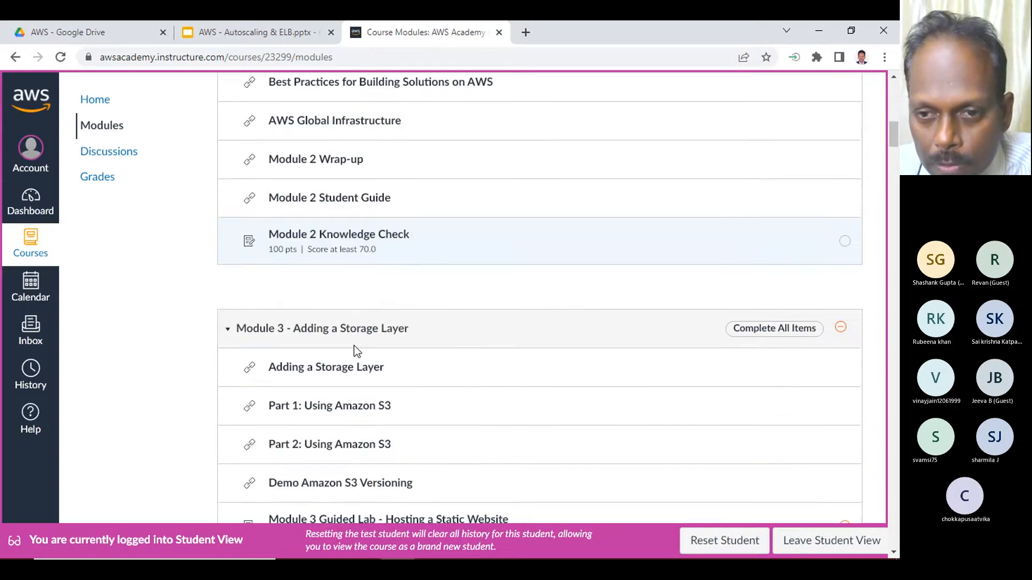
scroll(355, 351, up, 3)
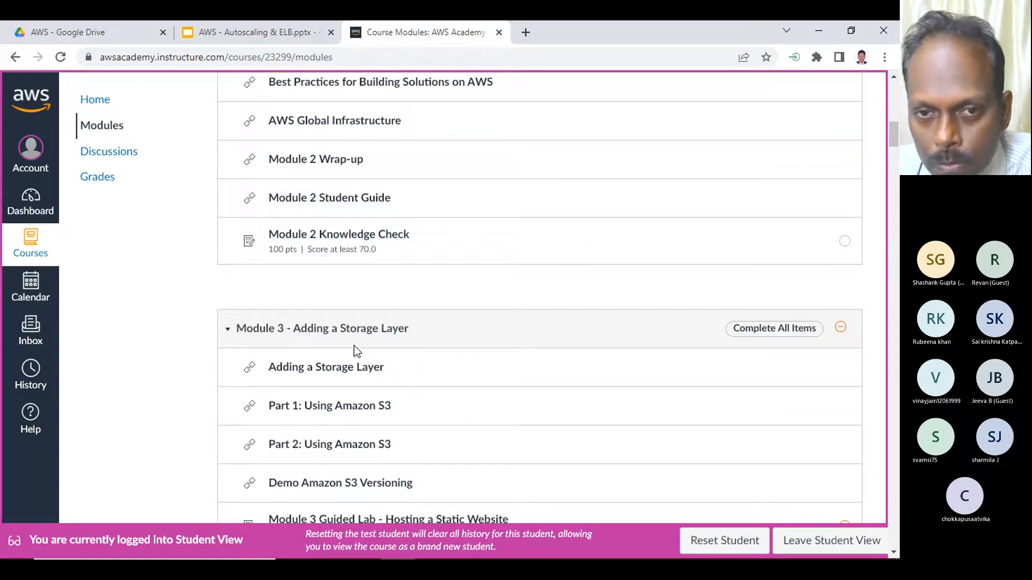
scroll(355, 350, down, 7)
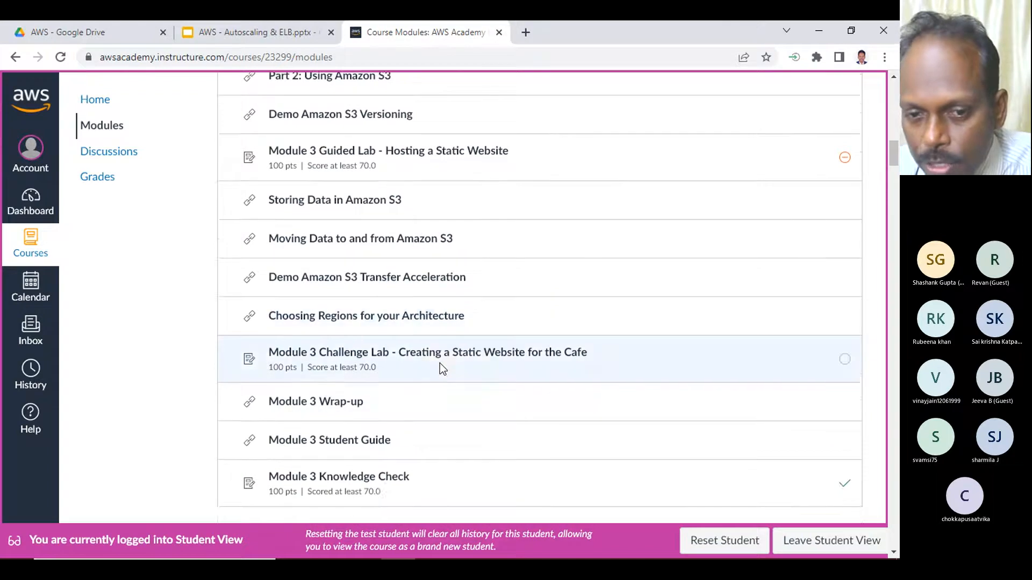
scroll(440, 364, down, 4)
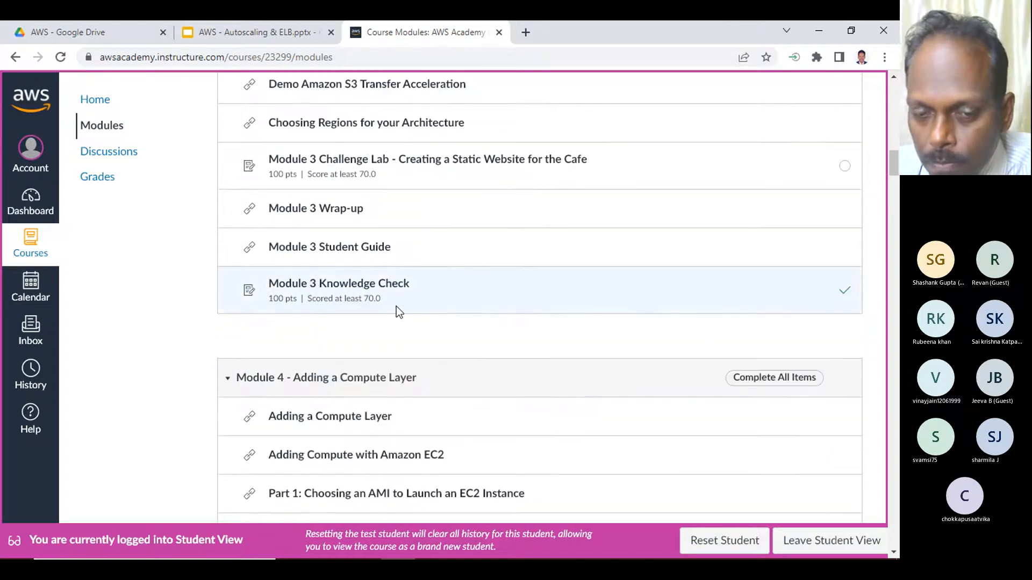
scroll(395, 308, down, 4)
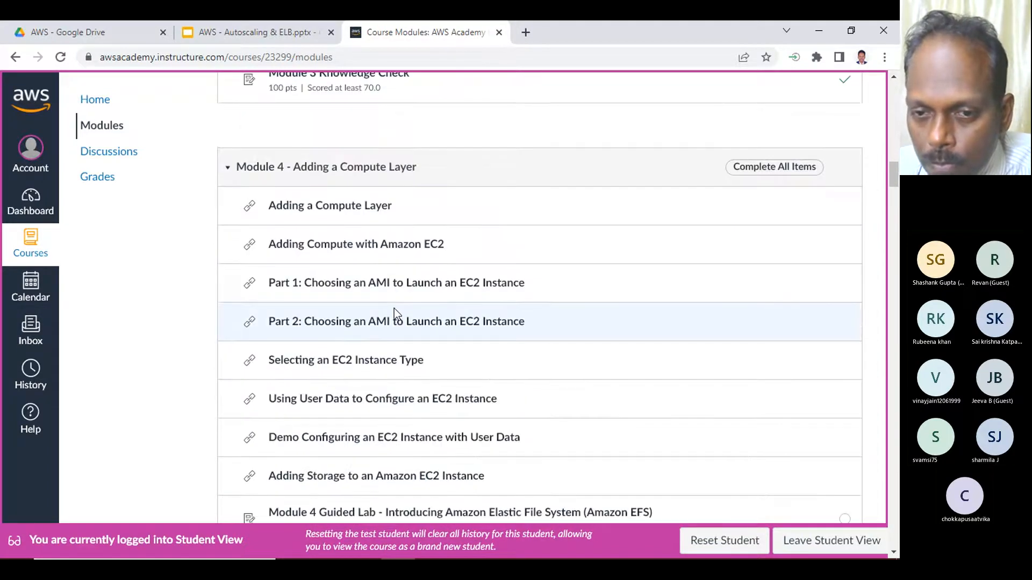
scroll(395, 311, down, 5)
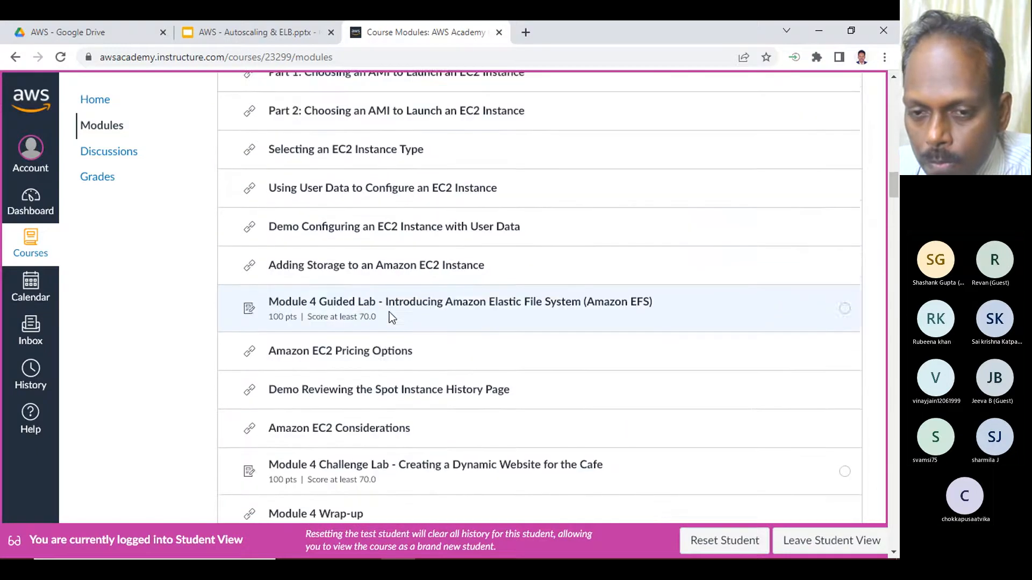
scroll(386, 315, down, 10)
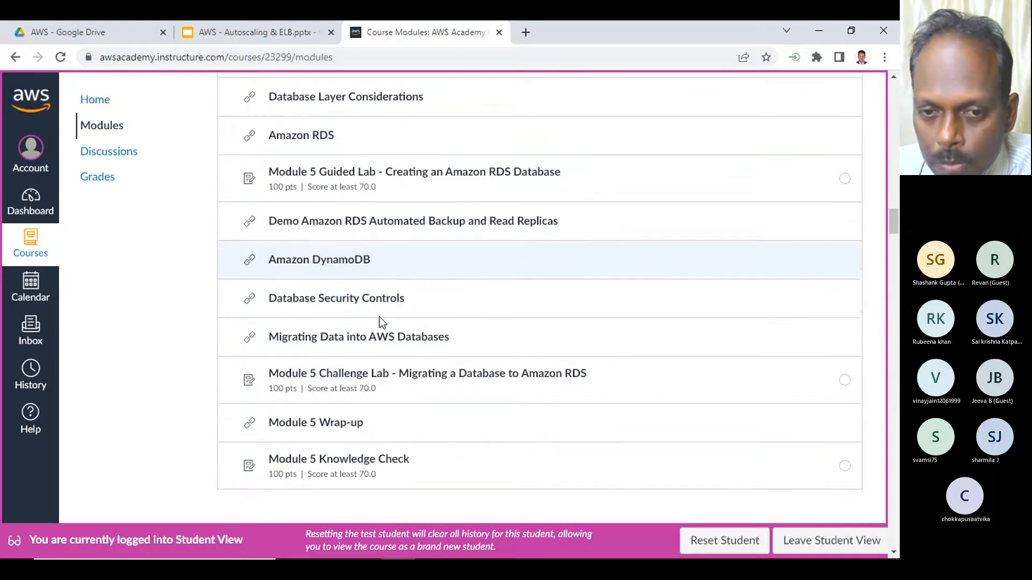
scroll(382, 322, down, 1)
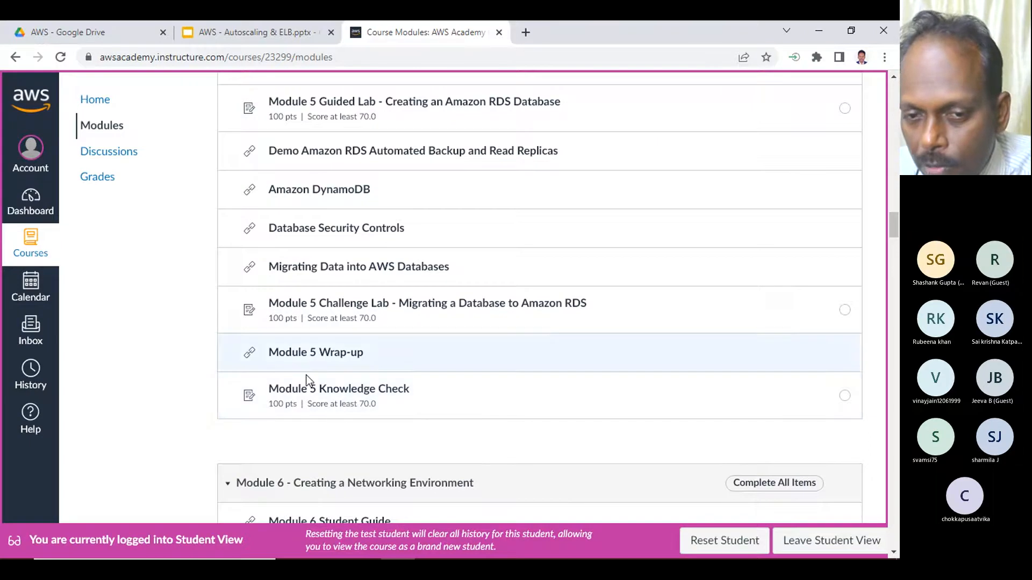
click(388, 394)
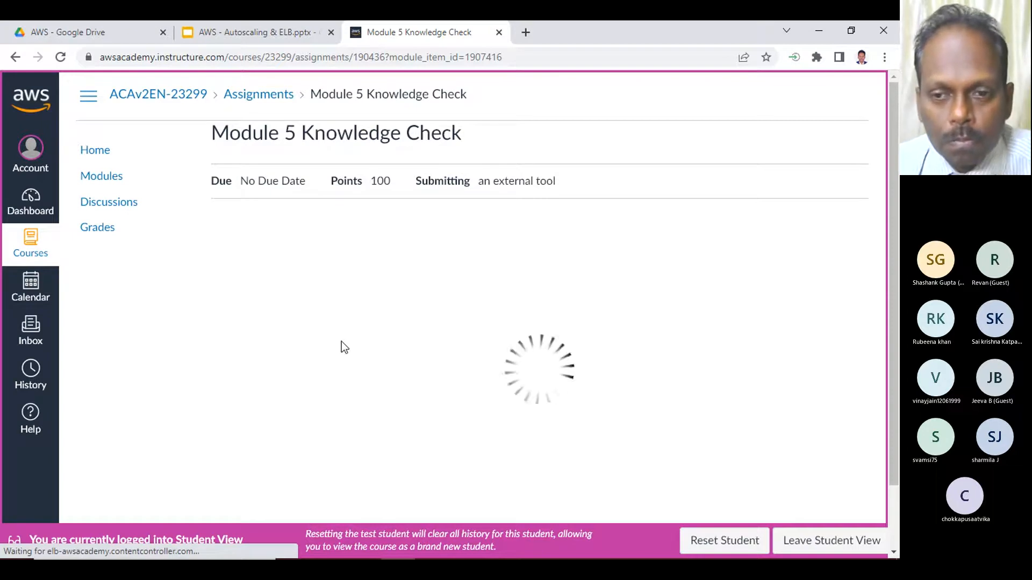
- Switch to the Notepad file "notes - July 22" and close it, saving the changes
mouse_move(511, 550)
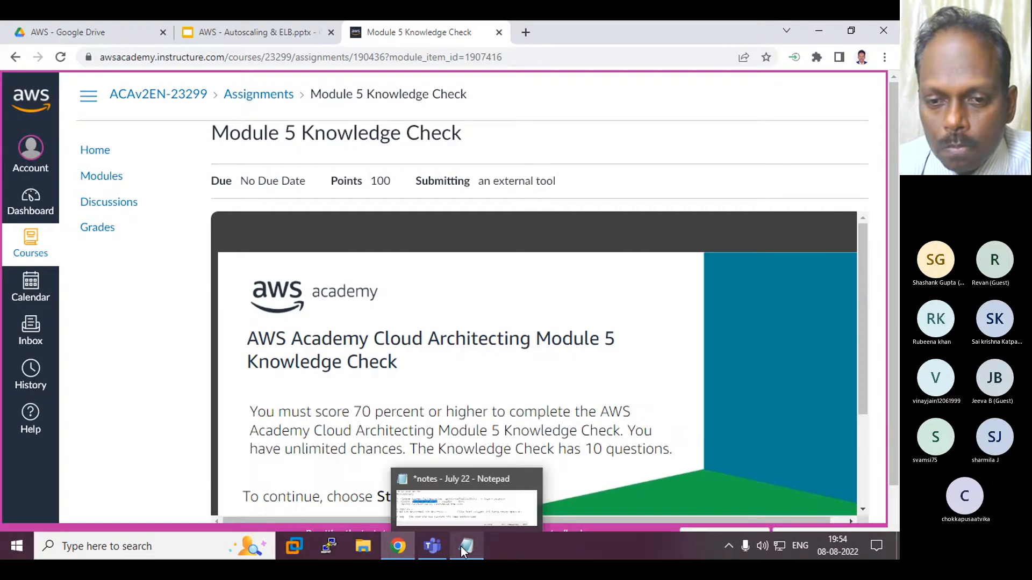
click(464, 548)
drag(822, 243, 651, 246)
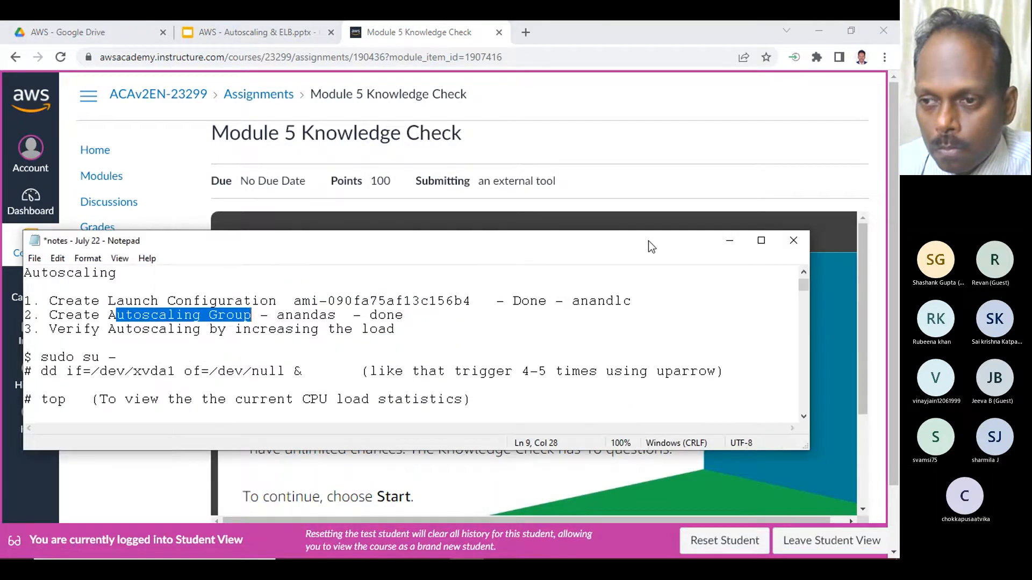
click(794, 240)
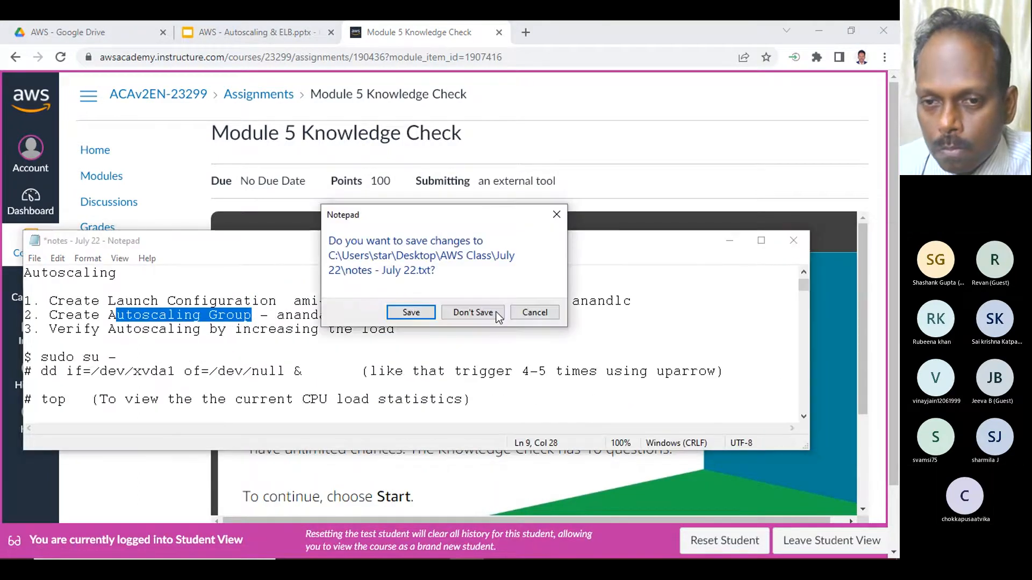
click(412, 312)
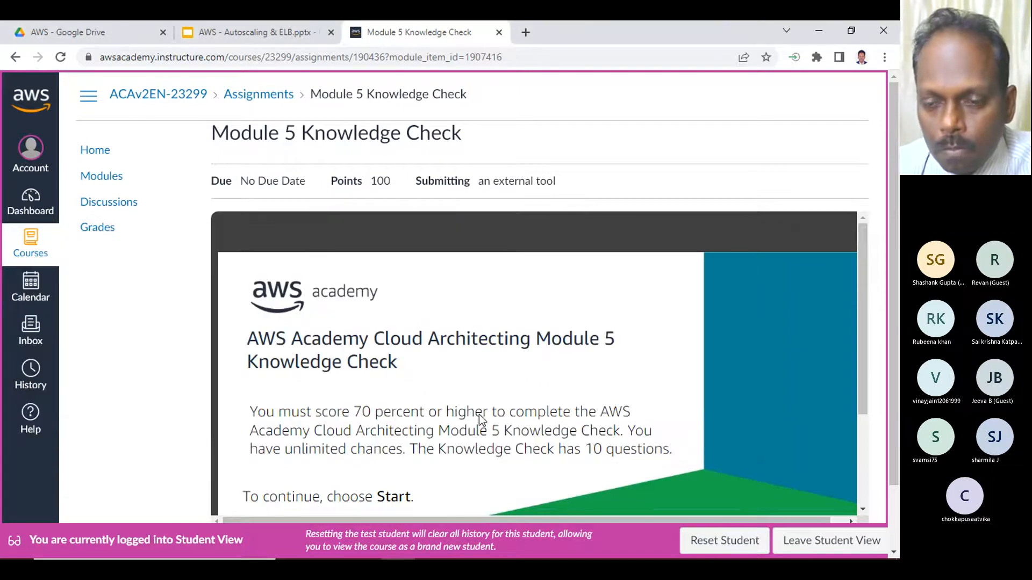
- Minimize Chrome to the Teams meeting, restore it, and start the Module 5 Knowledge Check
scroll(360, 396, down, 1)
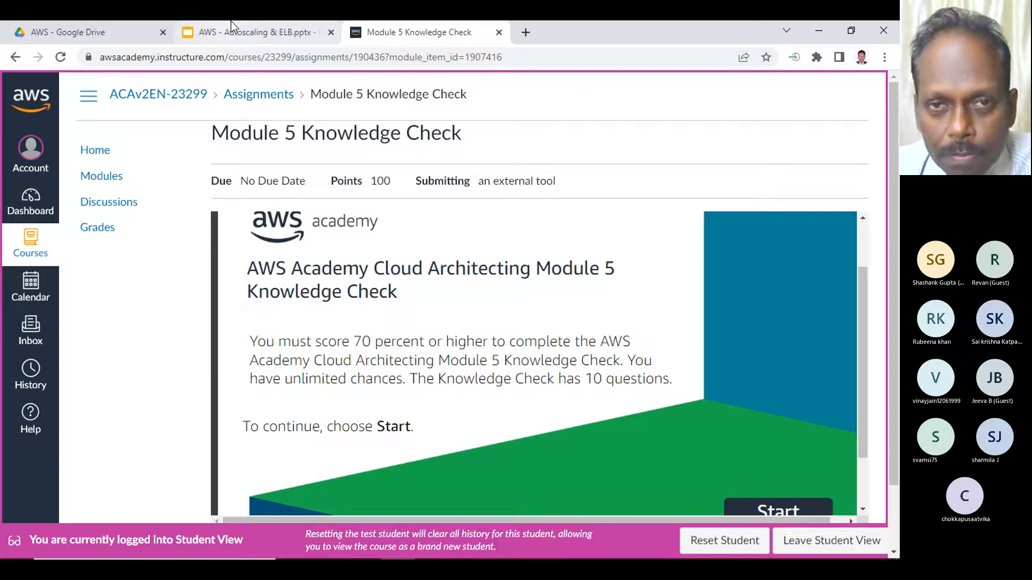
click(818, 30)
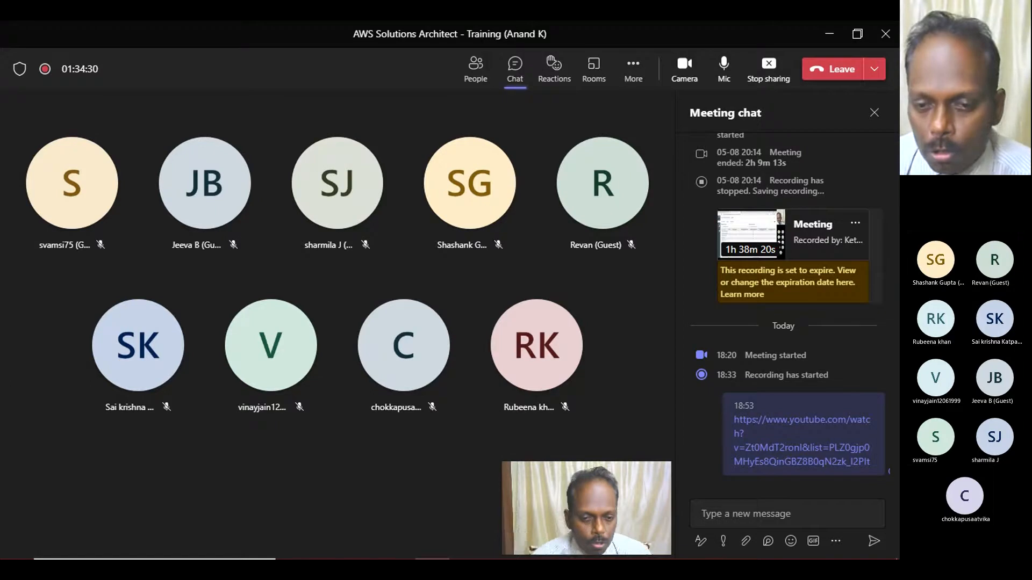
mouse_move(449, 557)
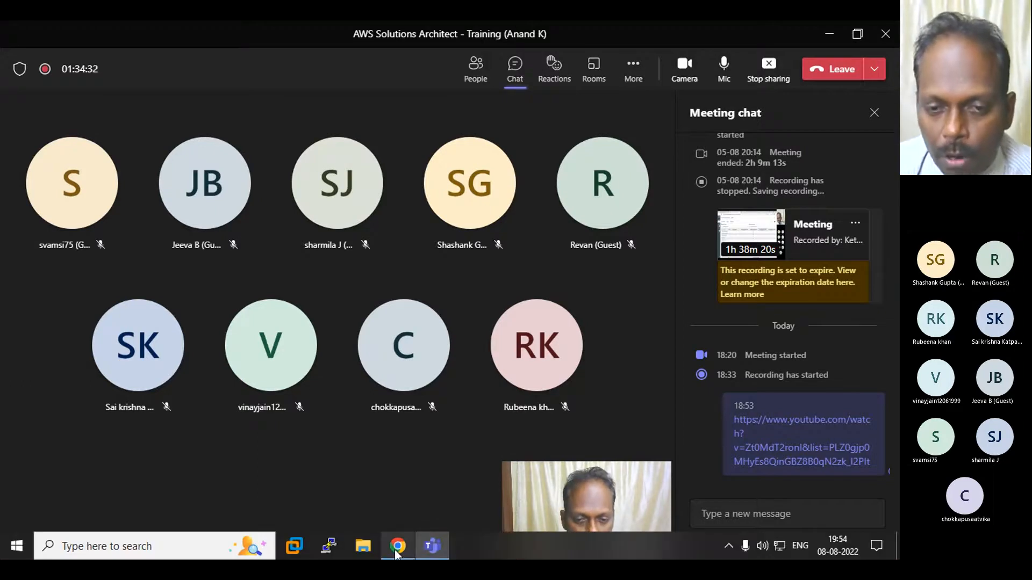
mouse_move(398, 547)
click(386, 501)
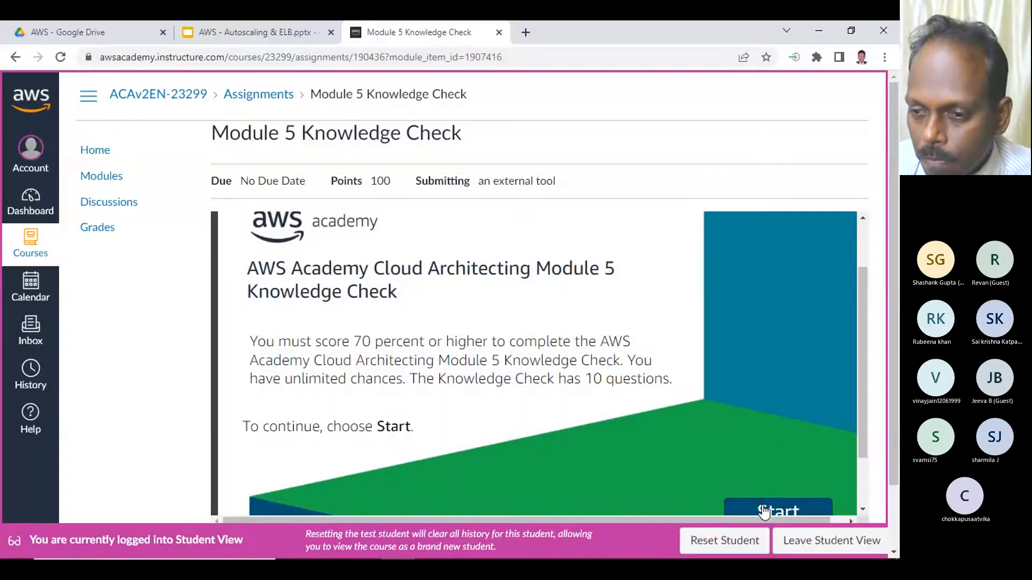
click(763, 510)
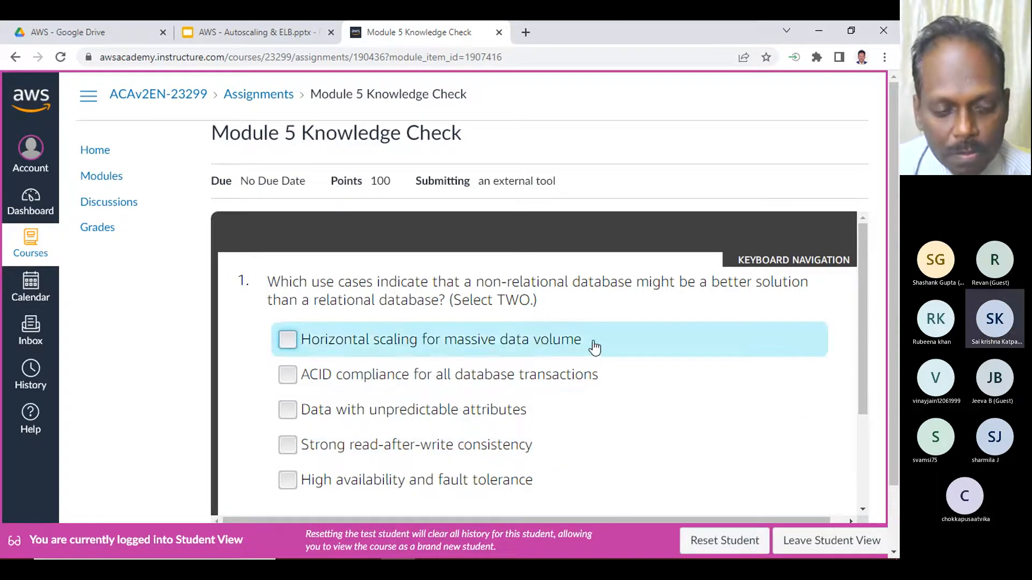
- Answer question 1 with "Horizontal scaling for massive data volume" and "Data with unpredictable attributes", submit it, and continue past the feedback
scroll(653, 324, down, 1)
scroll(653, 323, up, 1)
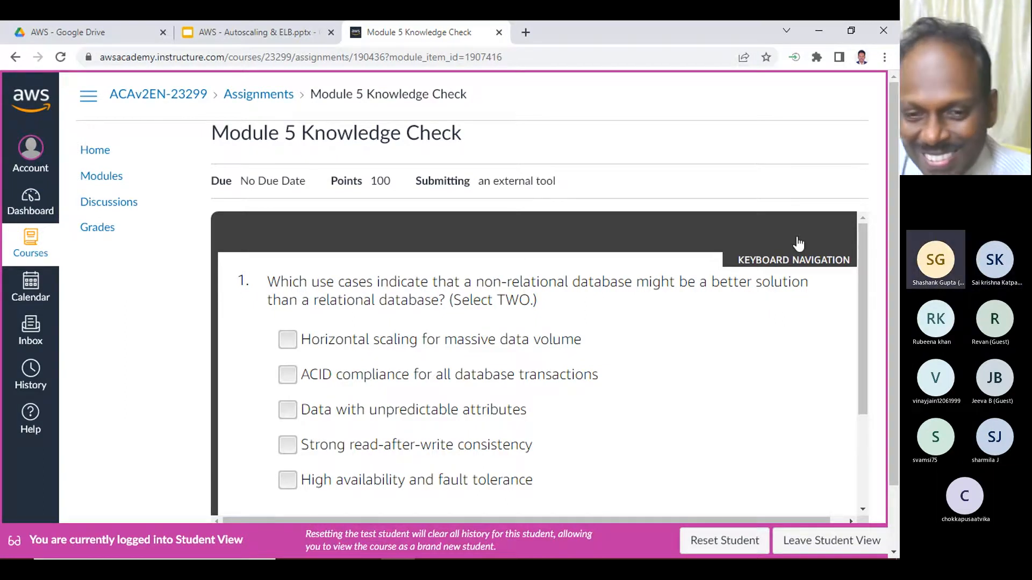
click(375, 340)
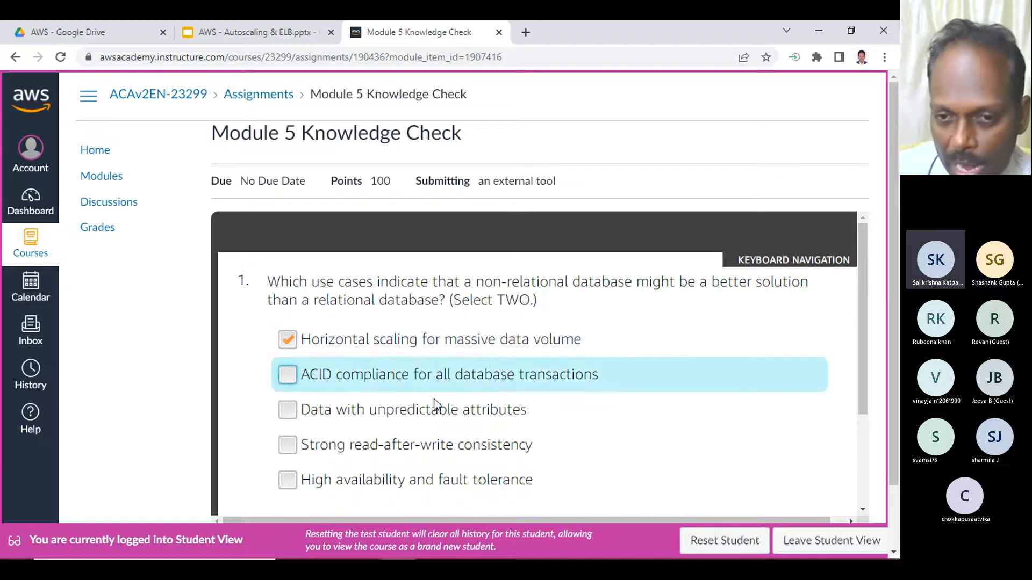
click(455, 413)
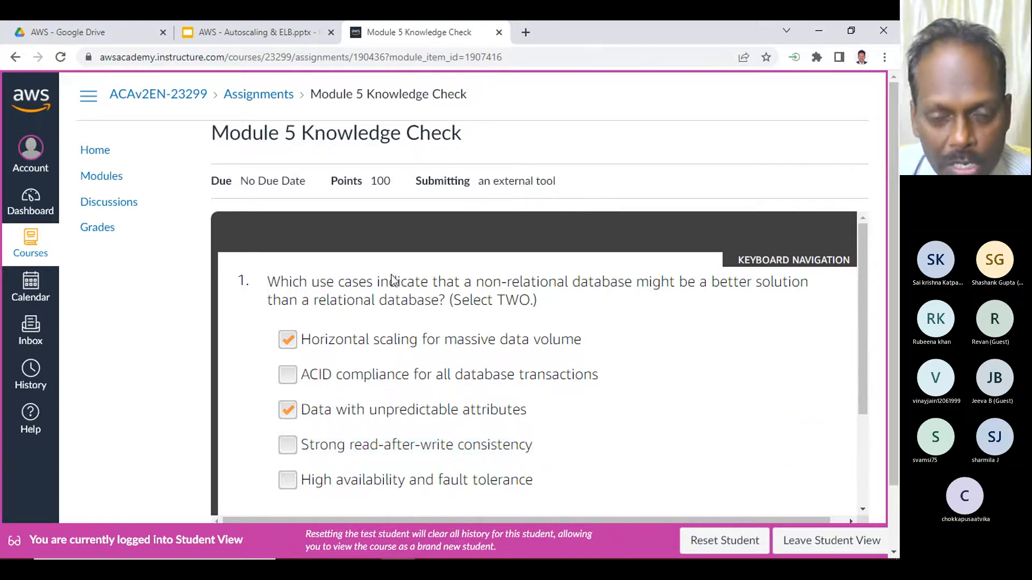
scroll(571, 428, down, 1)
scroll(580, 426, down, 1)
click(832, 493)
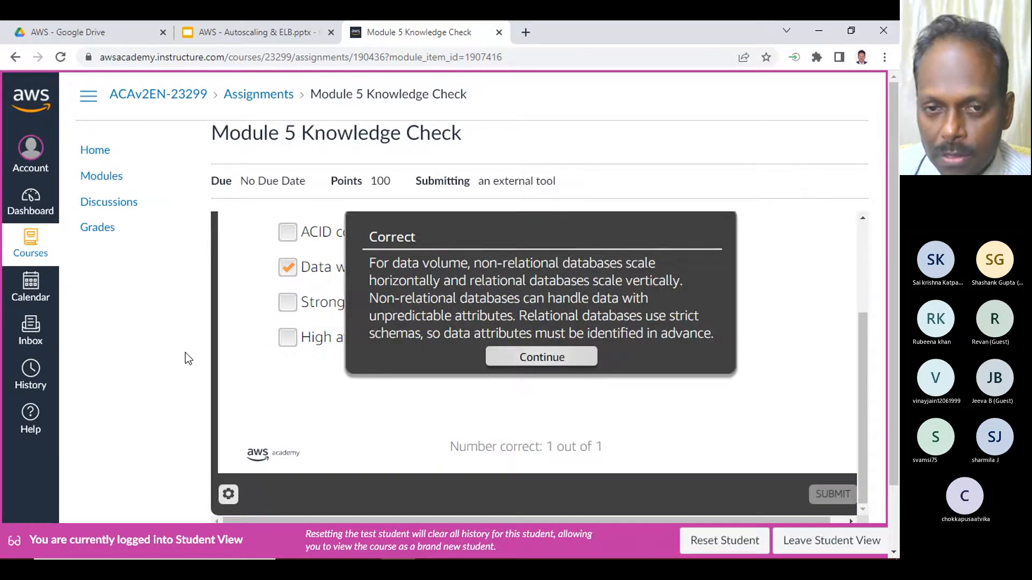
click(509, 359)
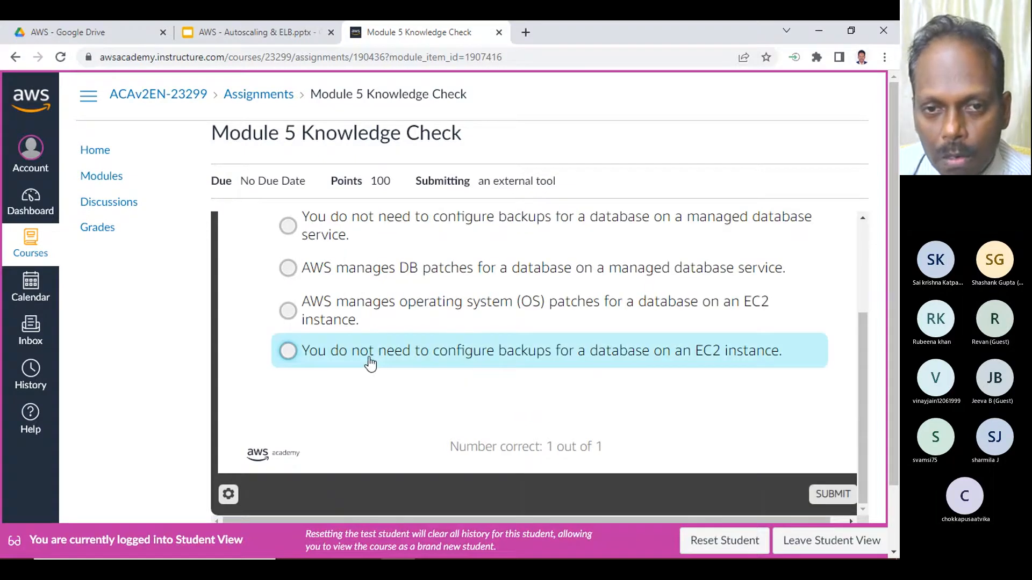
- Answer question 2 with "AWS manages DB patches for a database on a managed database service", submit it, and continue to question 3
scroll(369, 363, up, 3)
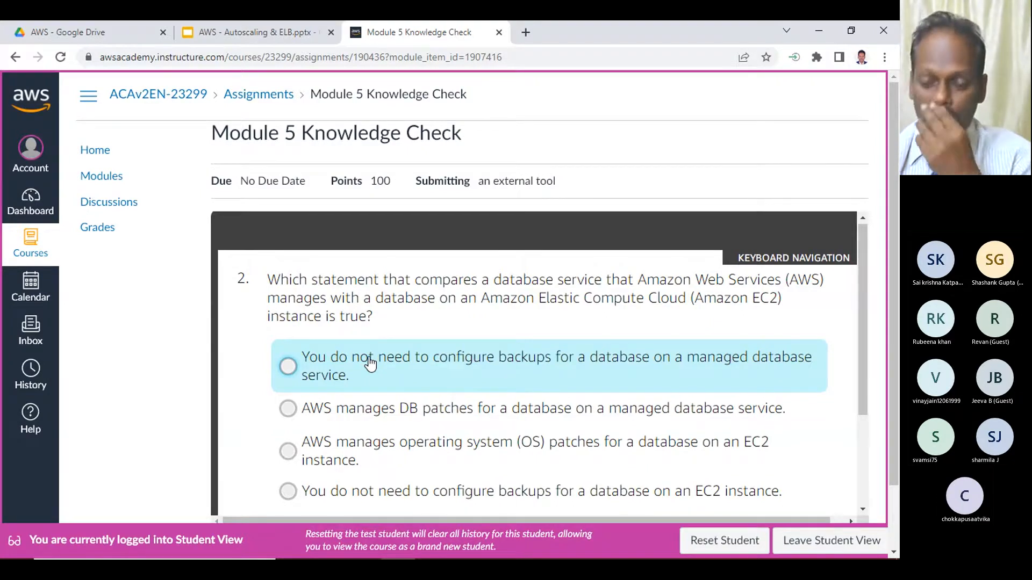
scroll(377, 382, down, 1)
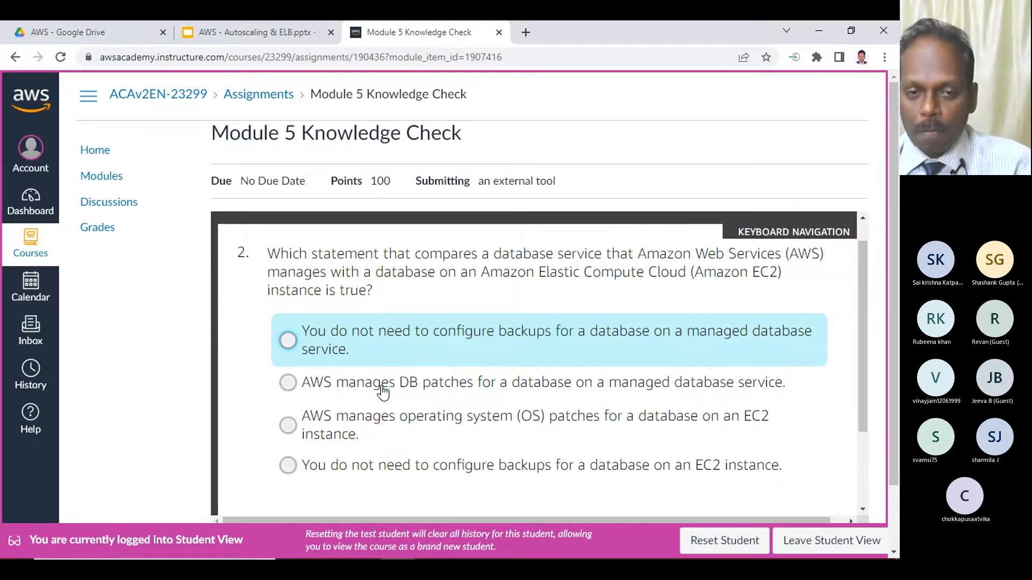
scroll(382, 392, up, 1)
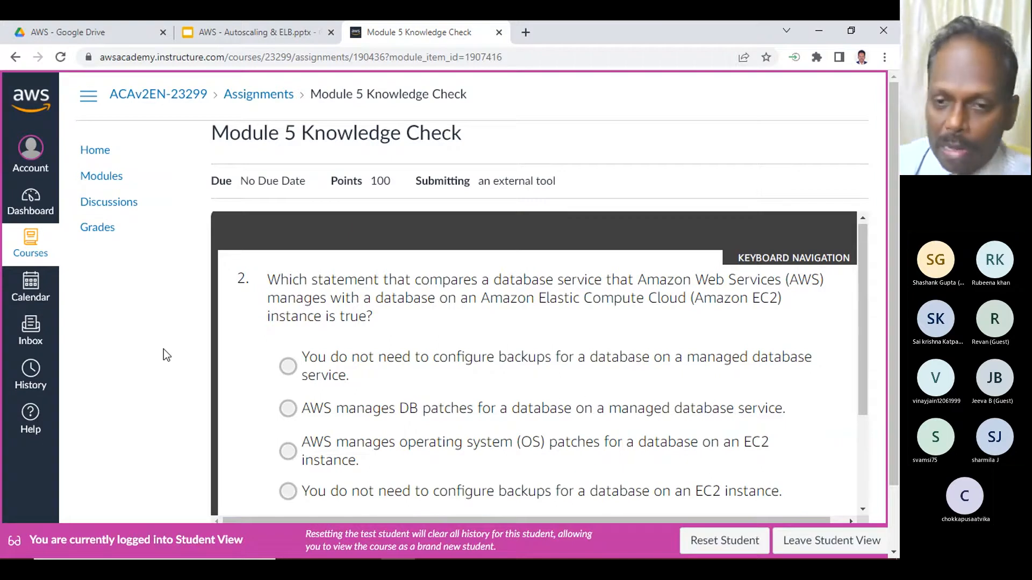
click(408, 410)
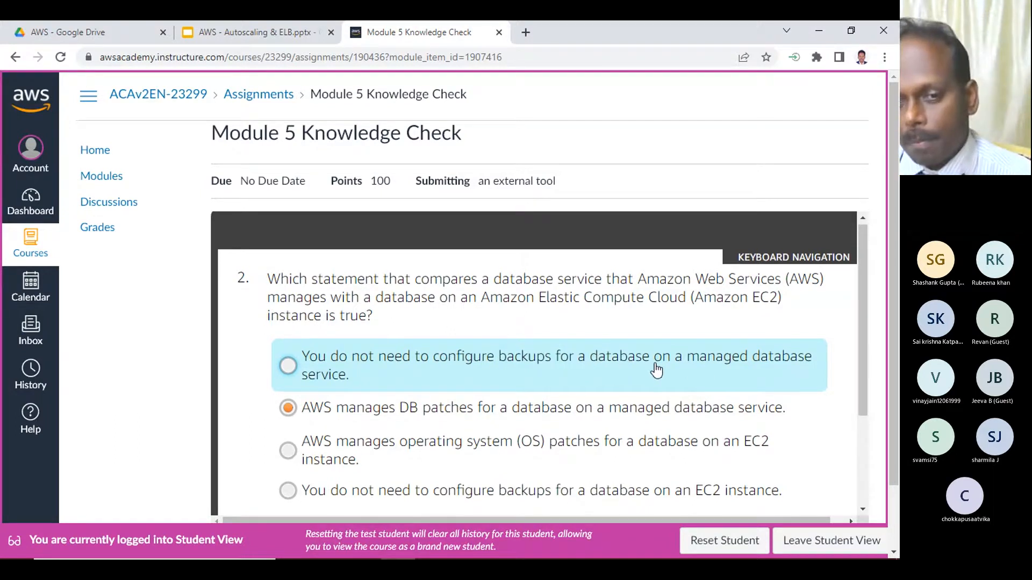
scroll(656, 369, down, 1)
scroll(634, 382, down, 1)
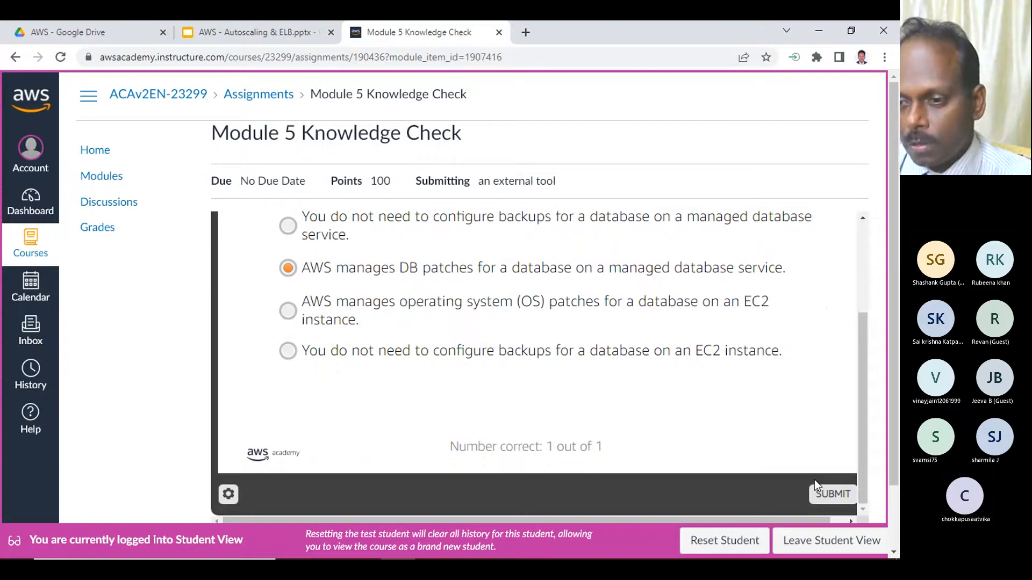
click(825, 497)
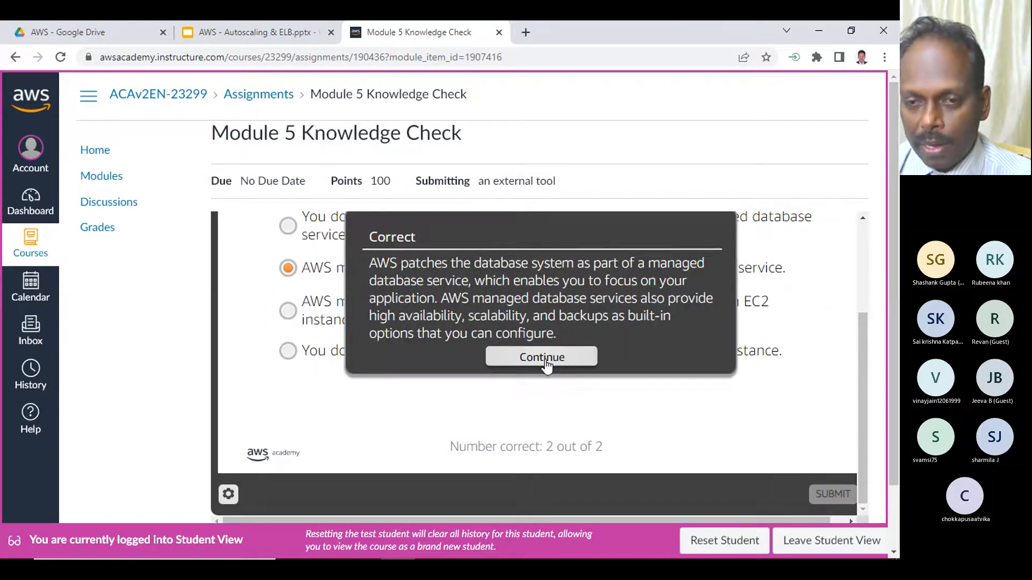
click(542, 357)
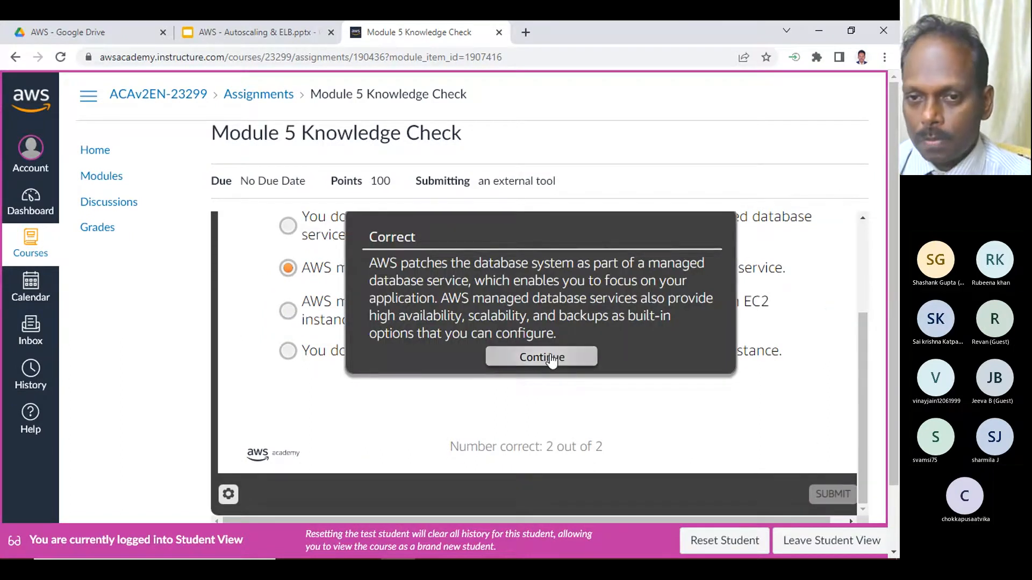
- For question 3, select the answers on the database enforcing syntax rules, complex joins of data, and running a Microsoft SQL Server in AWS
scroll(349, 330, up, 2)
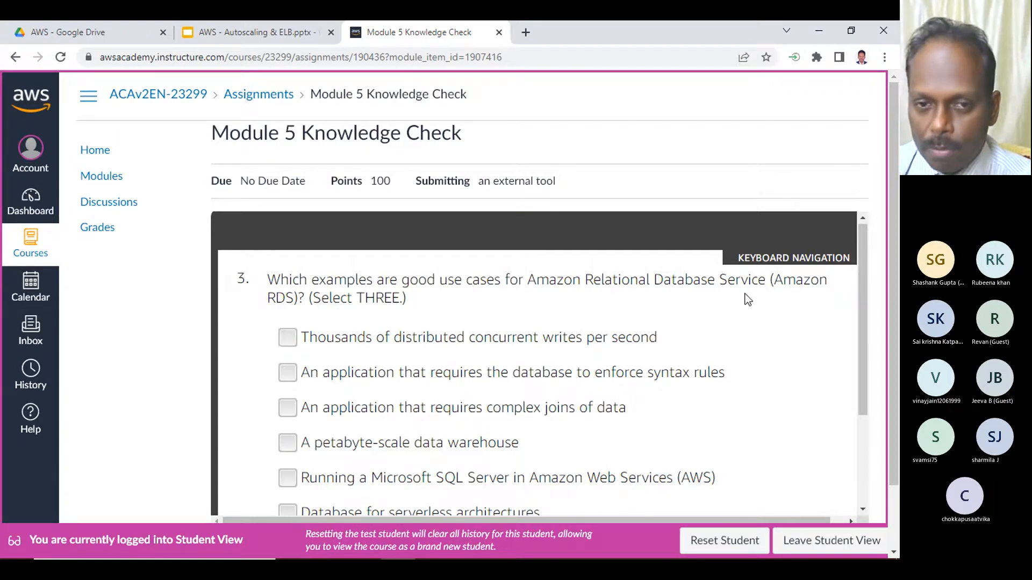
scroll(283, 342, down, 1)
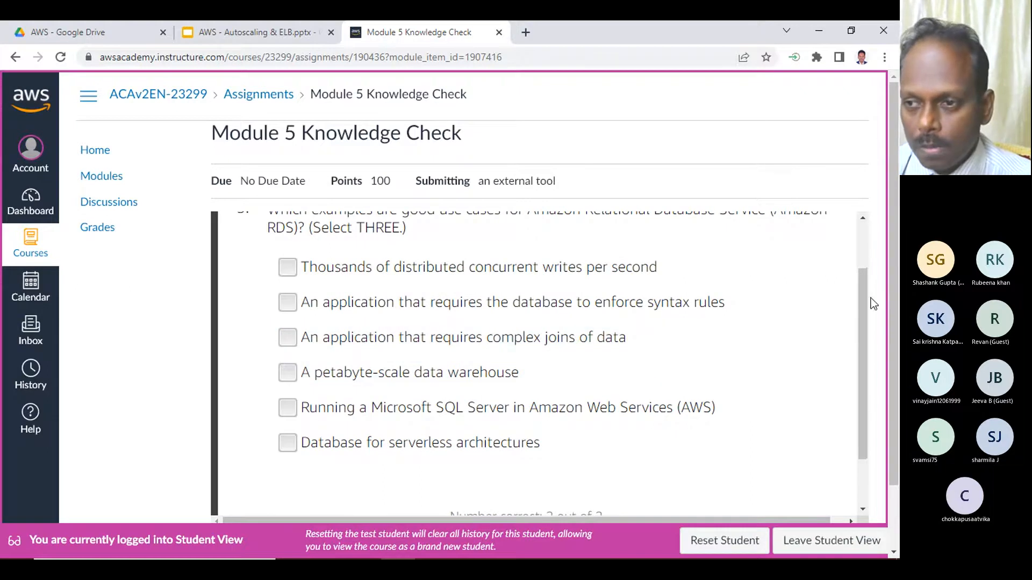
scroll(865, 299, up, 1)
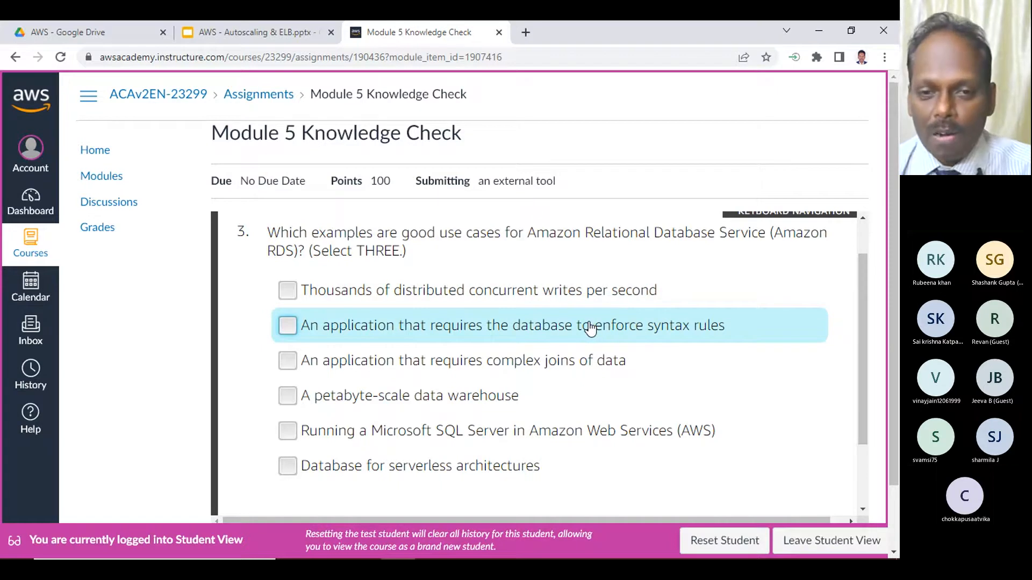
click(385, 335)
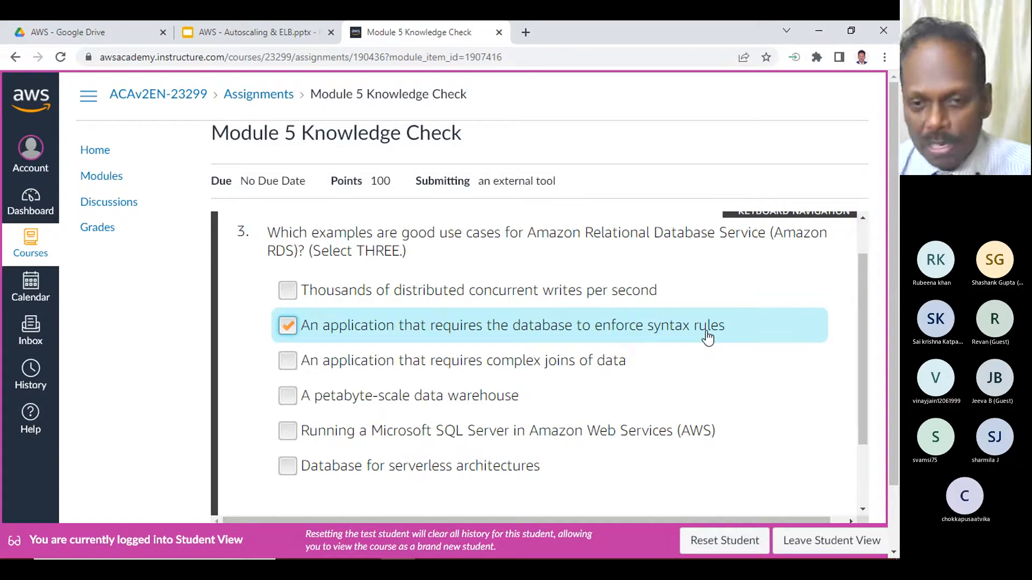
click(500, 365)
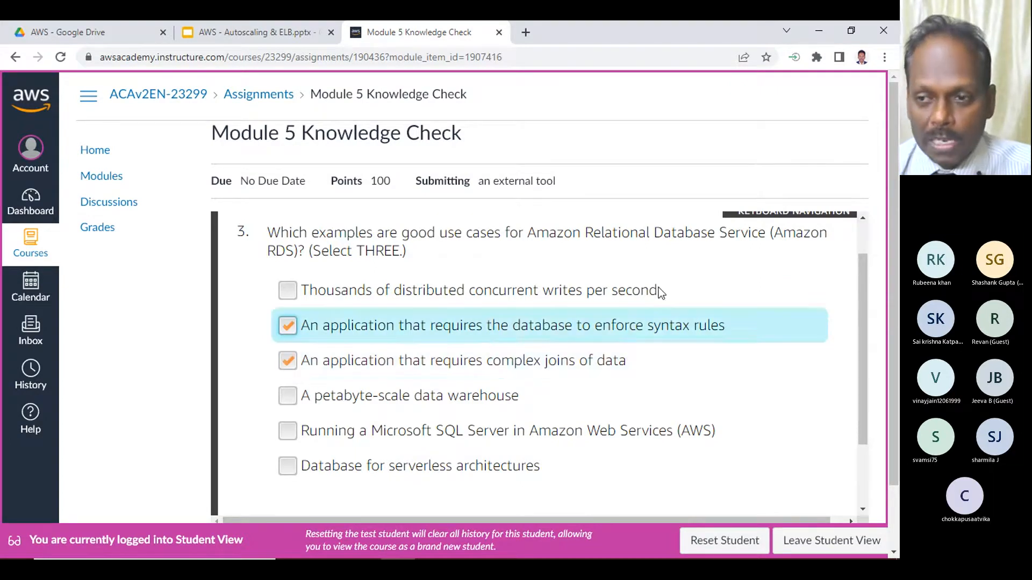
click(538, 431)
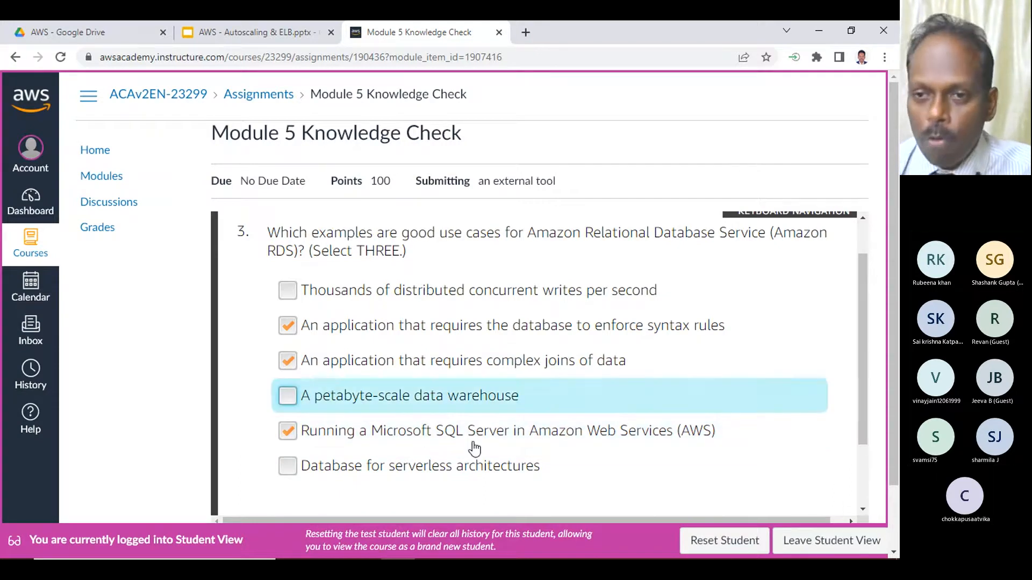
- Submit the answers to question 3 and continue past the feedback to question 4
scroll(500, 409, down, 2)
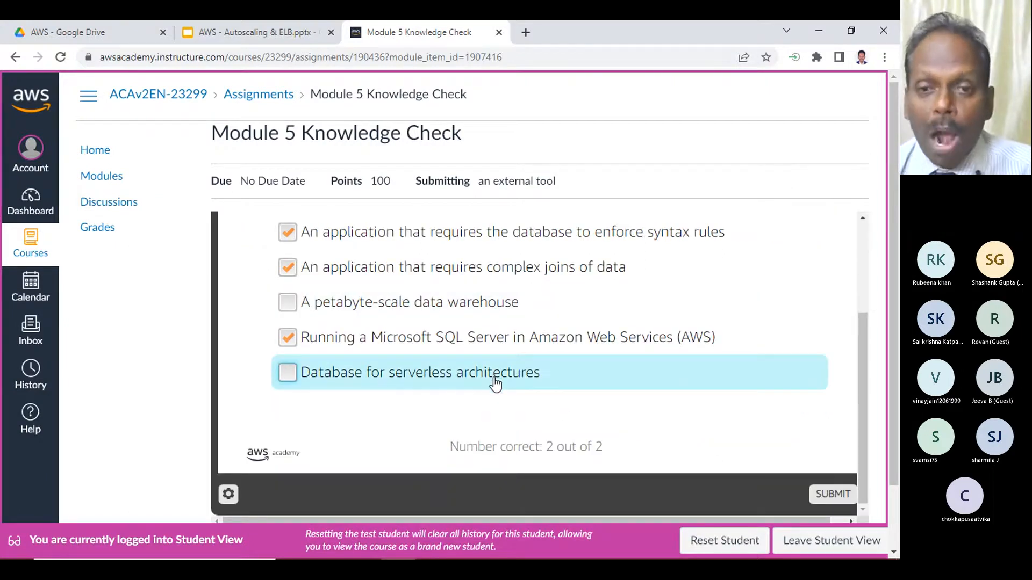
click(832, 494)
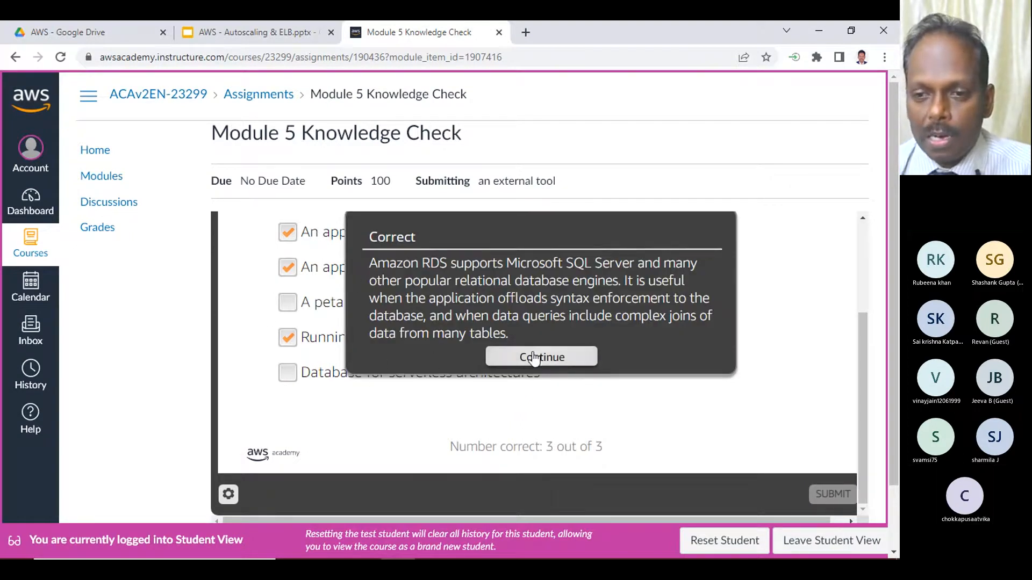
click(532, 357)
- For question 4, select "Student, course, and registration data are stored in many different tables" and leave the other options unselected
scroll(316, 329, up, 2)
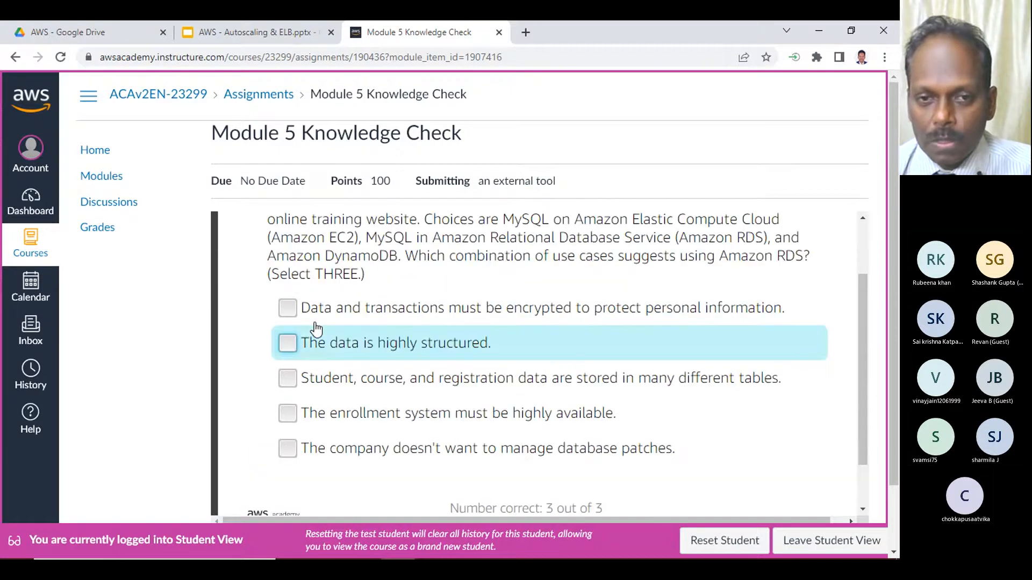
scroll(317, 329, up, 2)
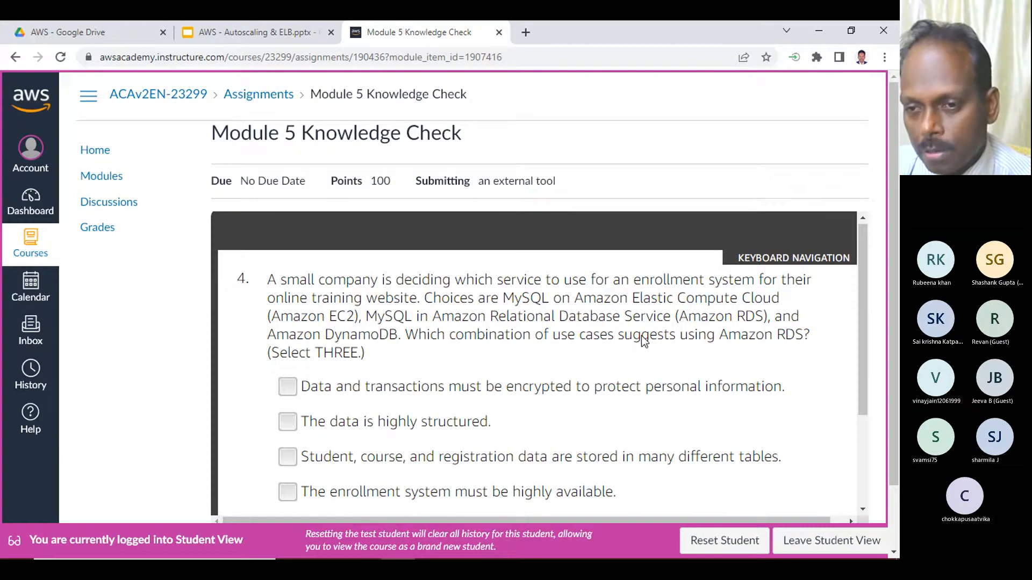
scroll(591, 362, down, 1)
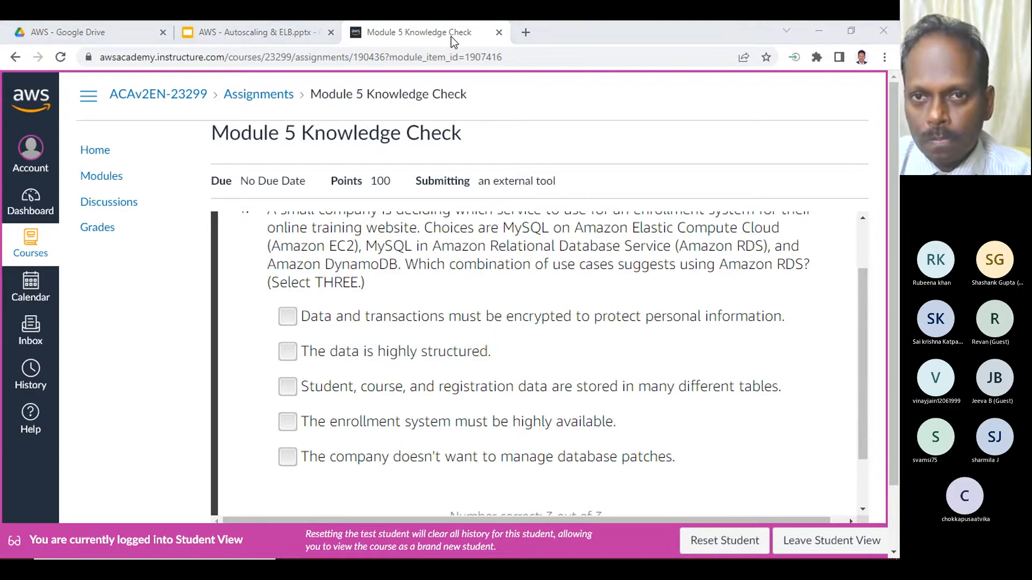
click(602, 361)
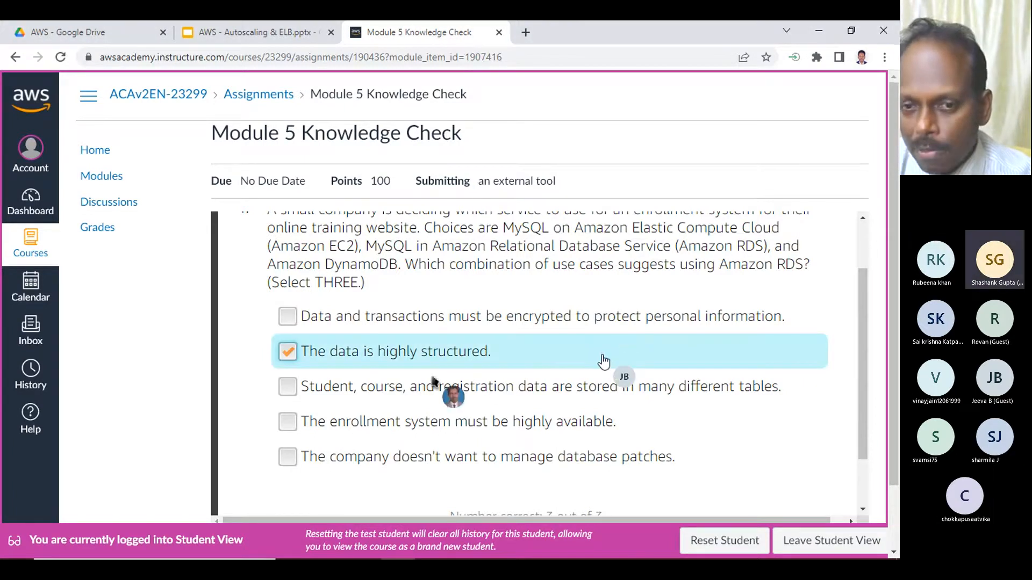
click(317, 354)
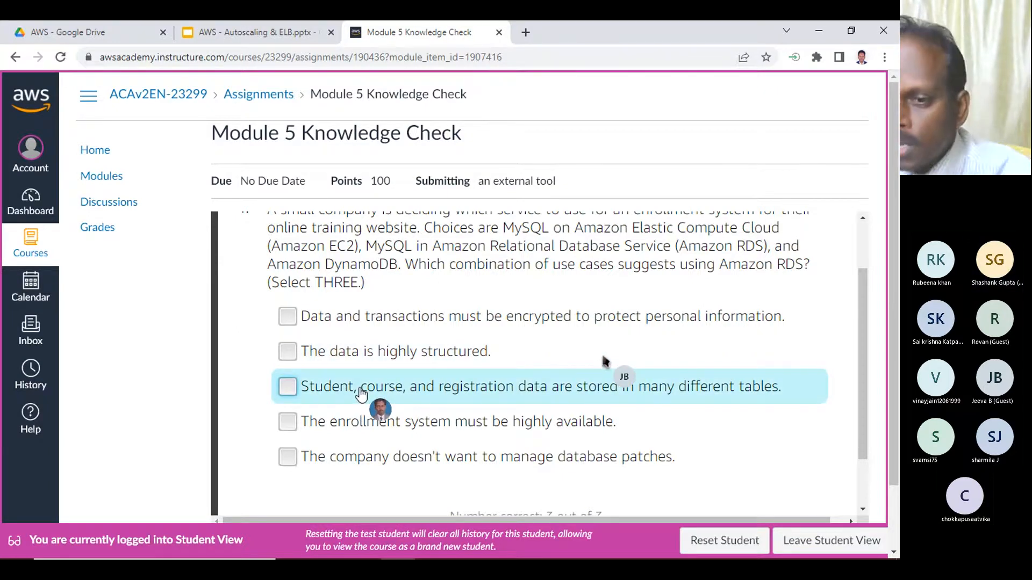
click(420, 390)
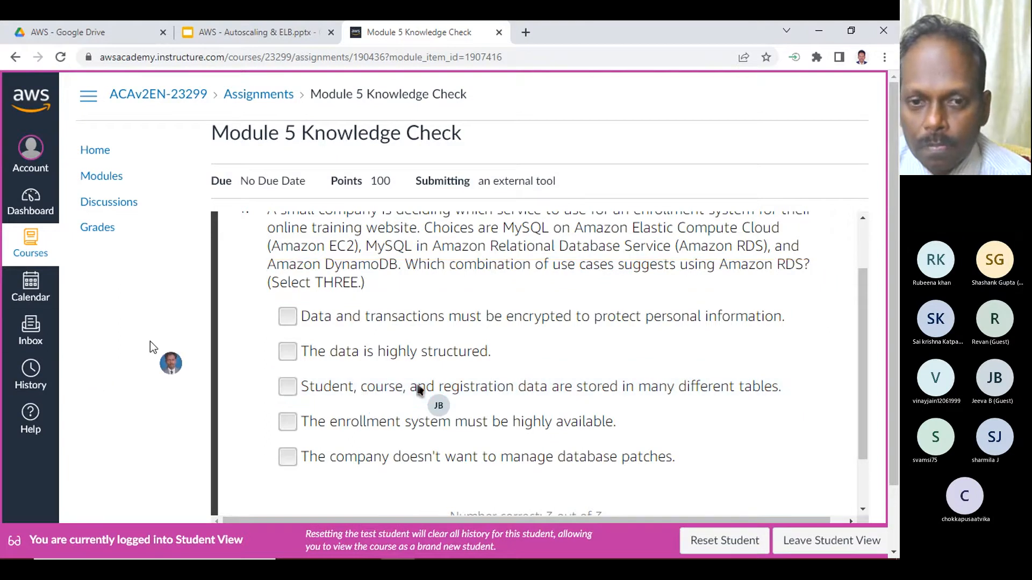
click(321, 386)
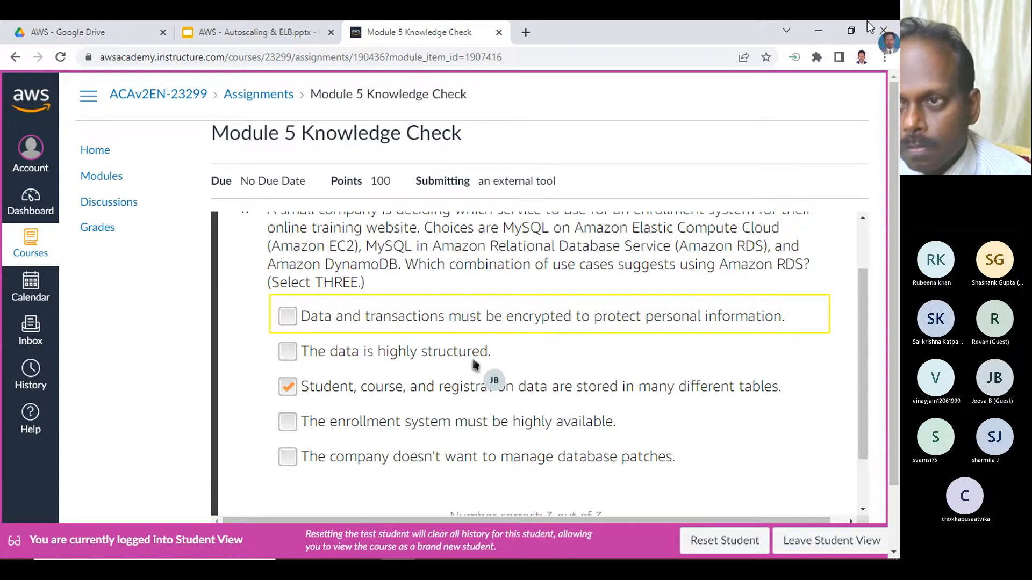
- Minimize Chrome to view the Teams meeting window, and return to the knowledge check
click(818, 31)
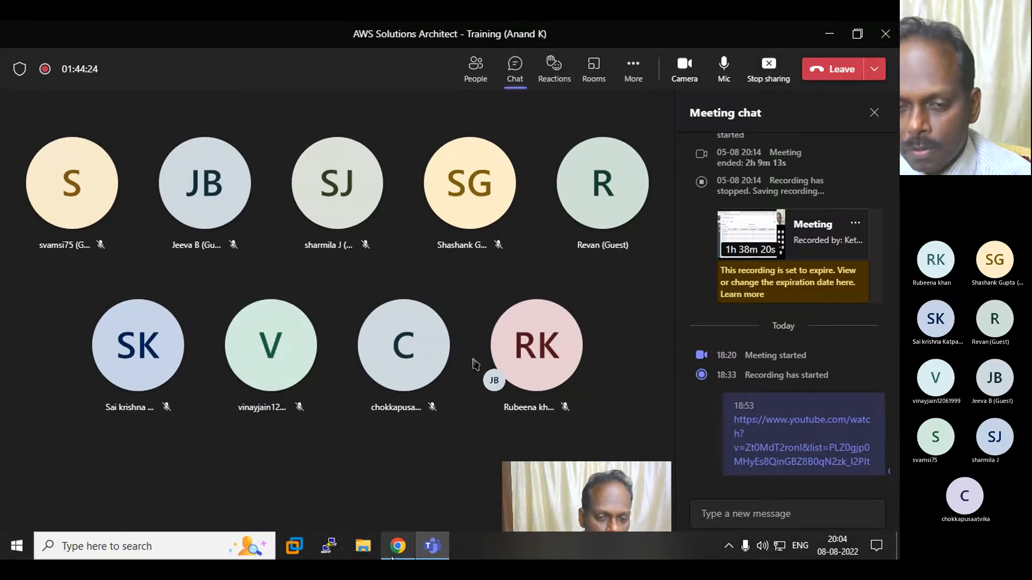
mouse_move(398, 546)
click(392, 495)
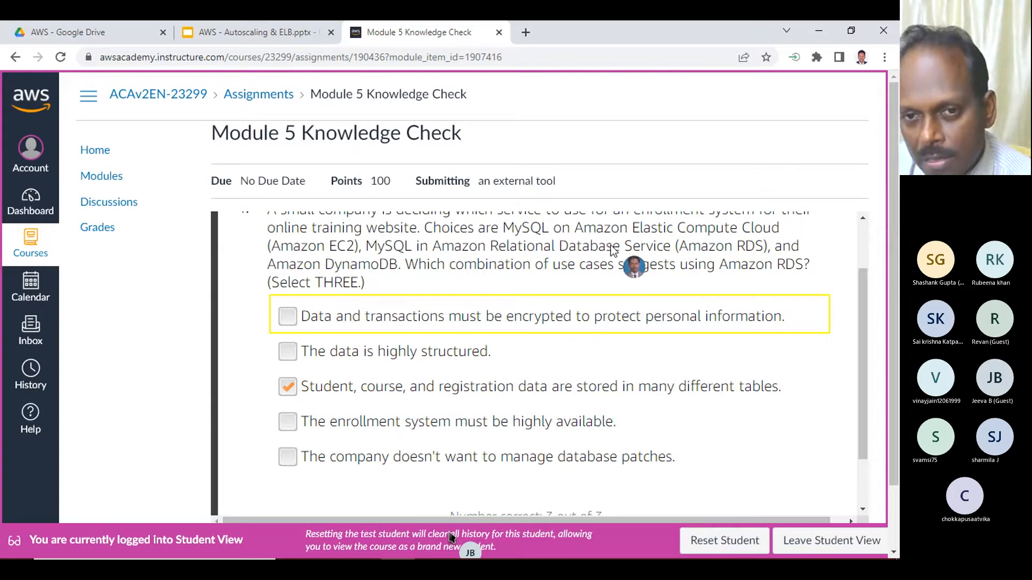
- Add "The data is highly structured" and "The company doesn't want to manage database patches" to the selected answers of question 4
scroll(616, 250, up, 2)
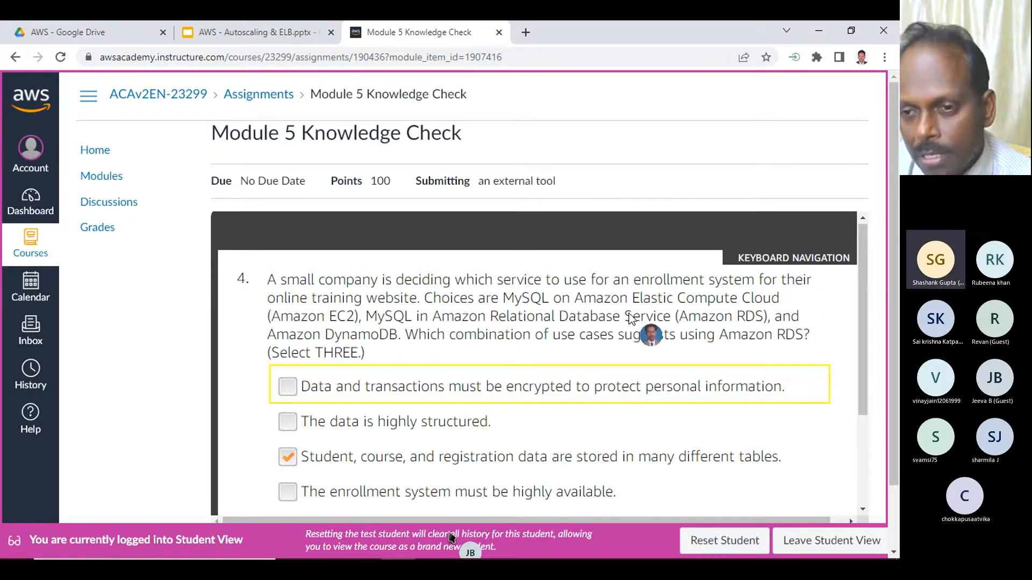
scroll(559, 301, down, 3)
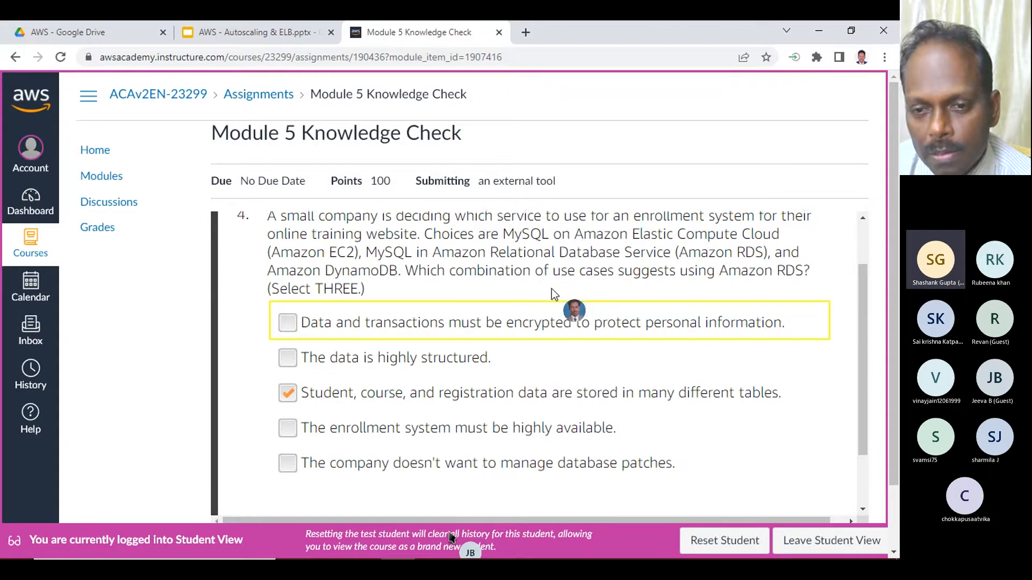
scroll(570, 333, up, 1)
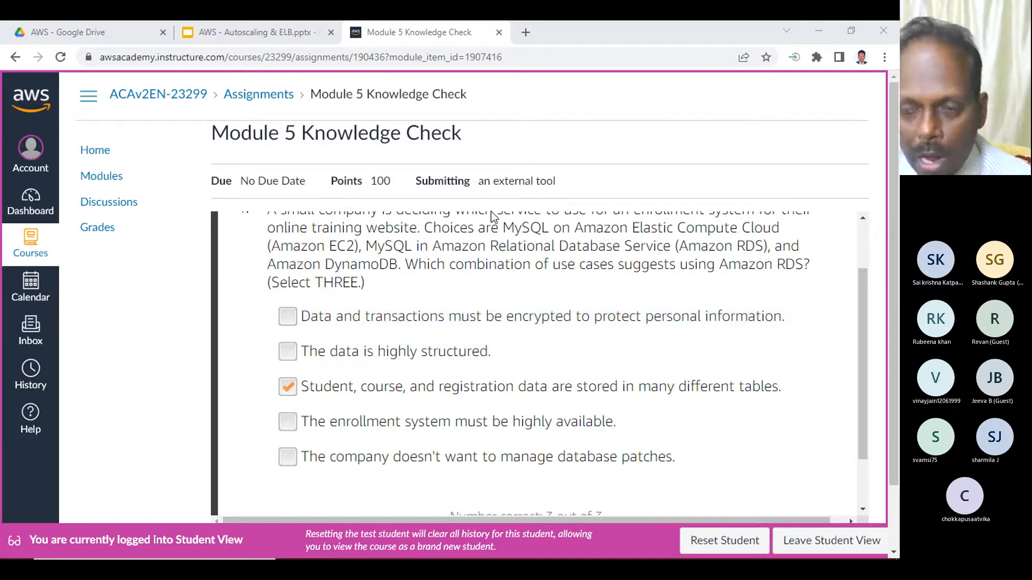
scroll(572, 233, up, 2)
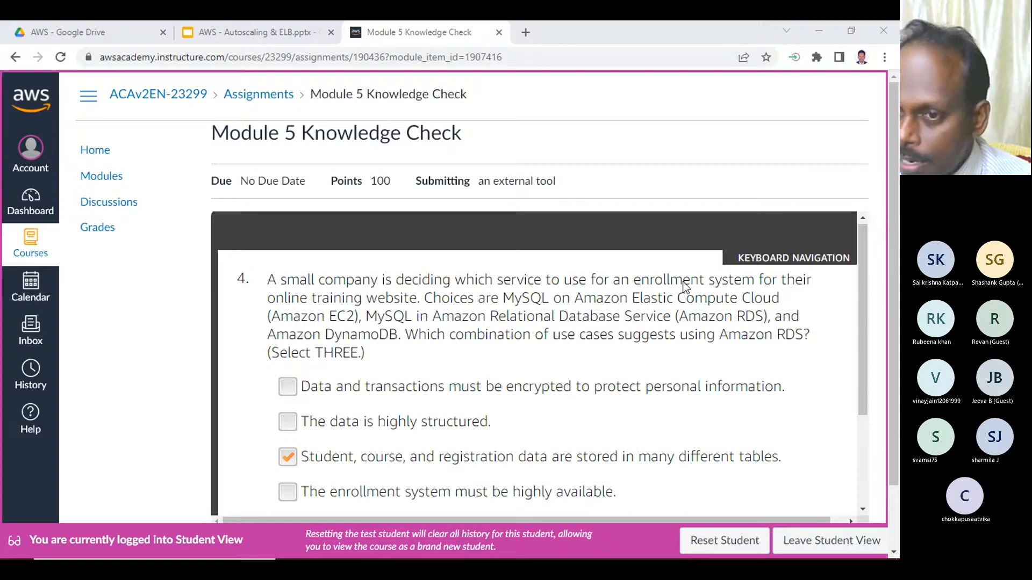
scroll(418, 352, down, 1)
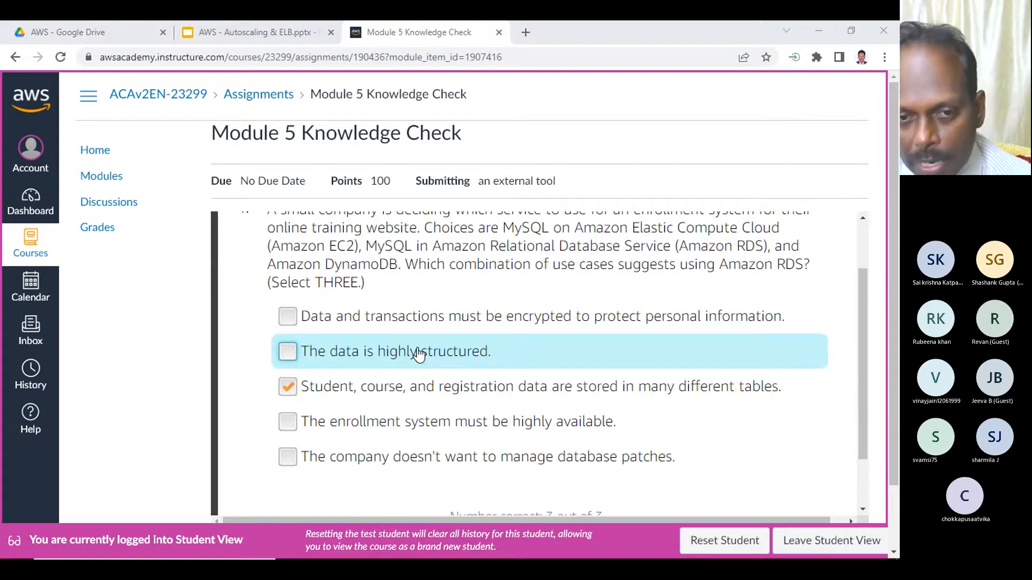
click(299, 353)
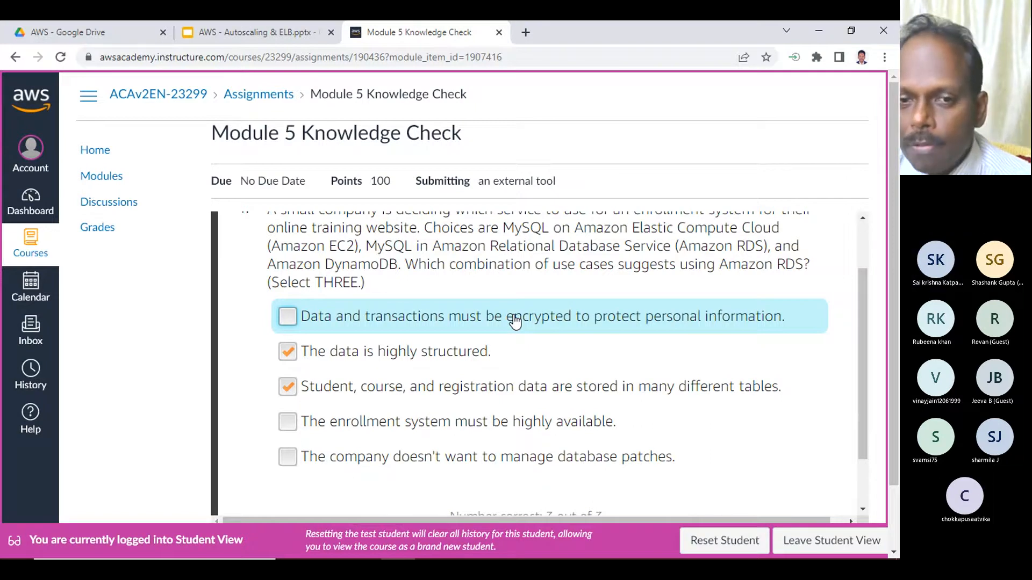
click(612, 459)
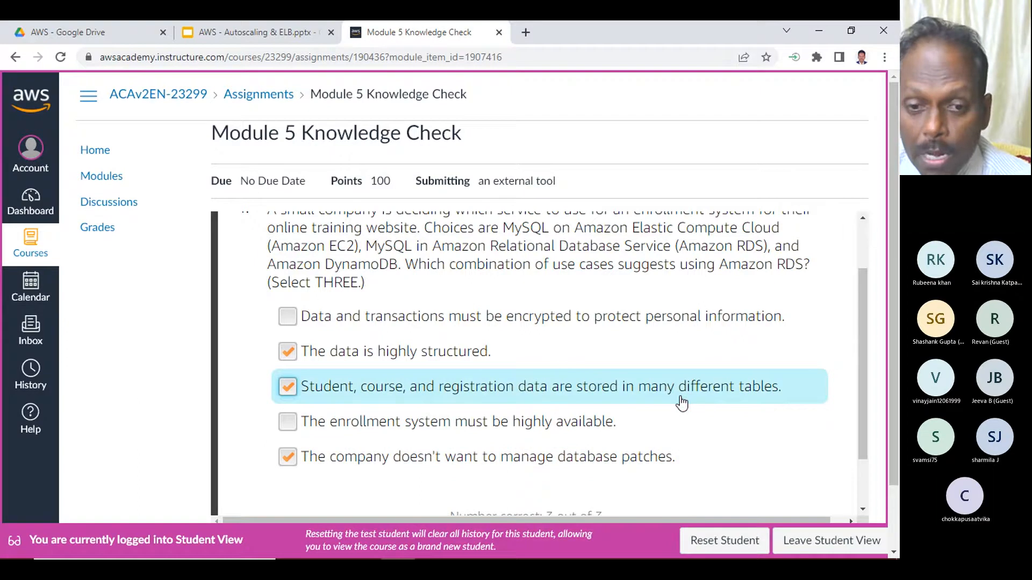
- Submit the answers to question 4 and continue past the feedback to question 5
scroll(444, 350, down, 1)
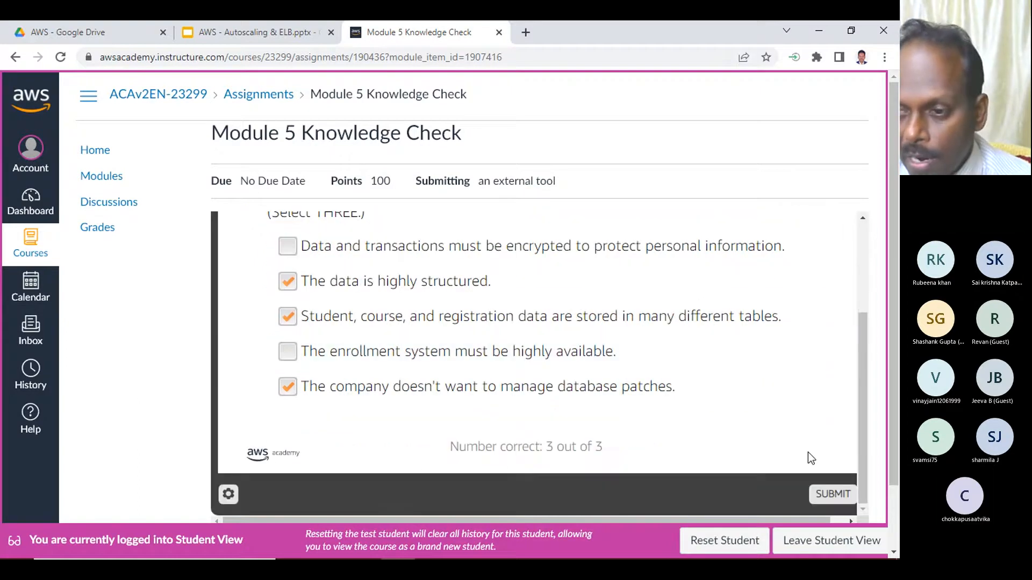
click(828, 495)
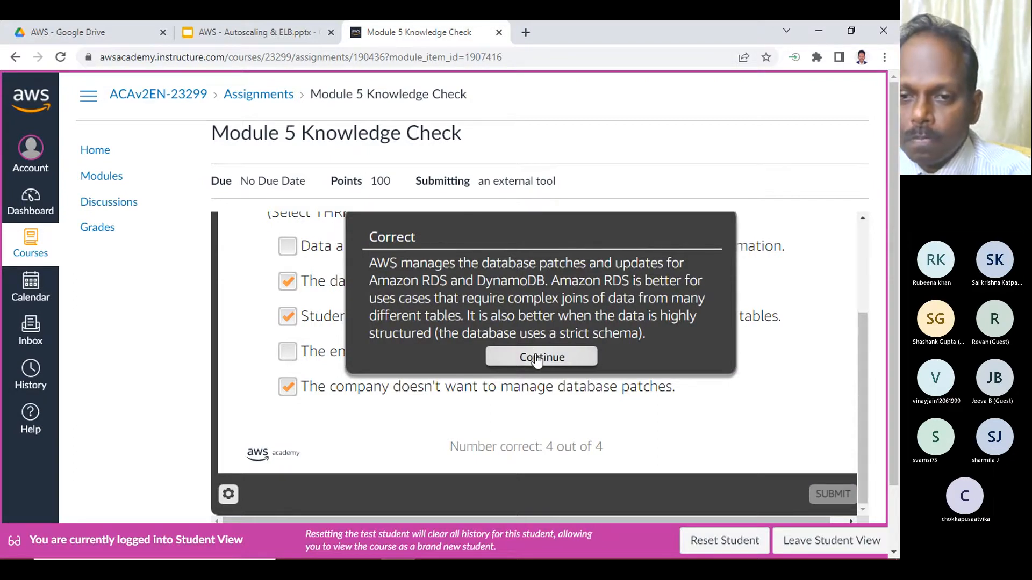
click(542, 357)
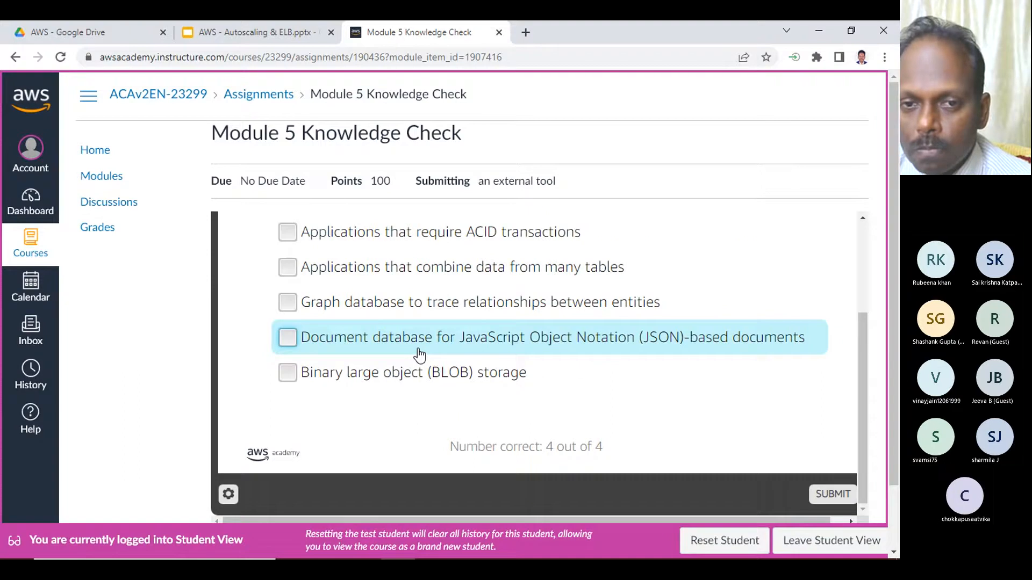
- For question 5, select "Database for serverless architectures" and "Applications that require ACID transactions"
scroll(418, 354, up, 3)
scroll(418, 353, down, 1)
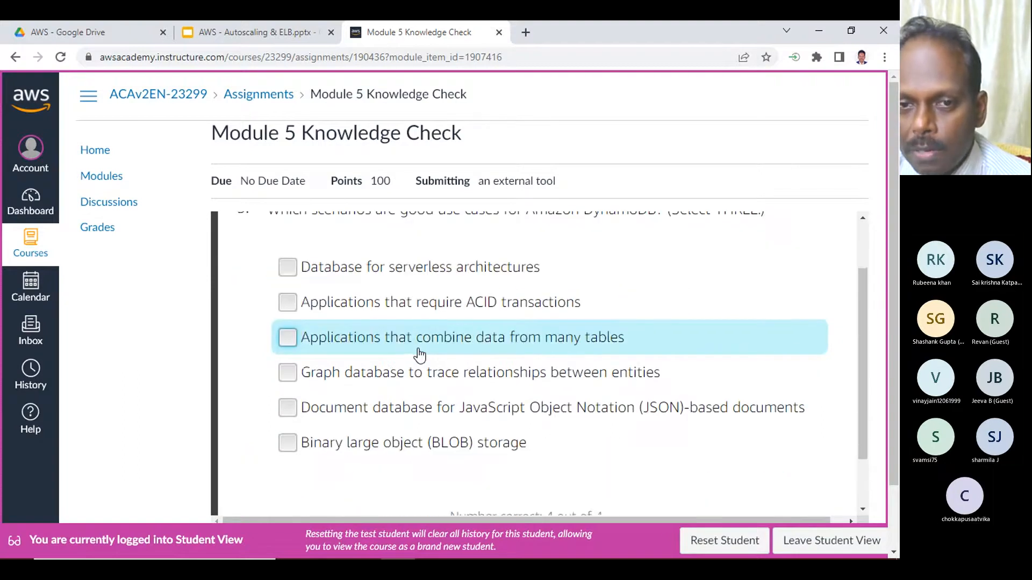
scroll(418, 354, up, 1)
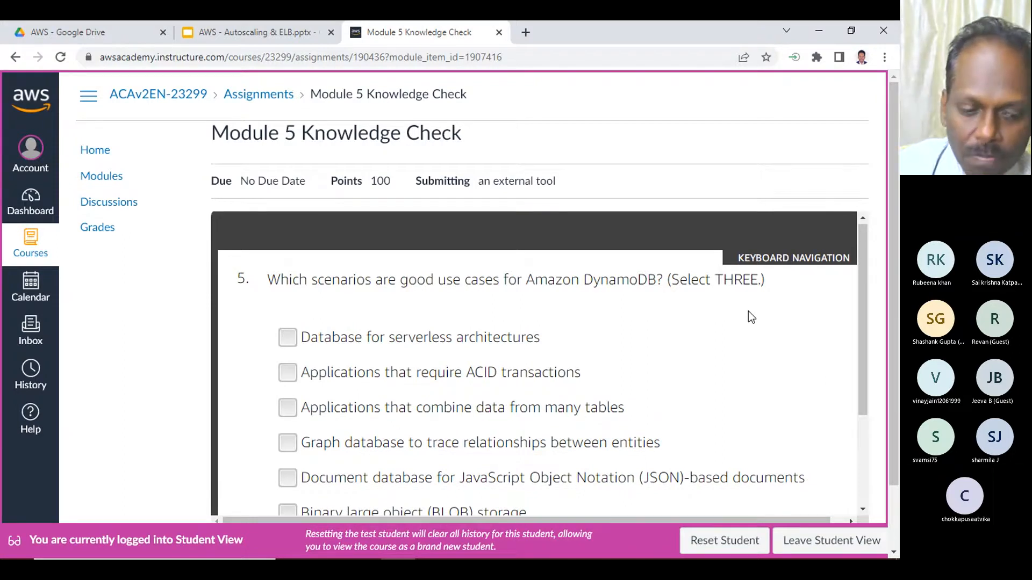
scroll(617, 333, down, 1)
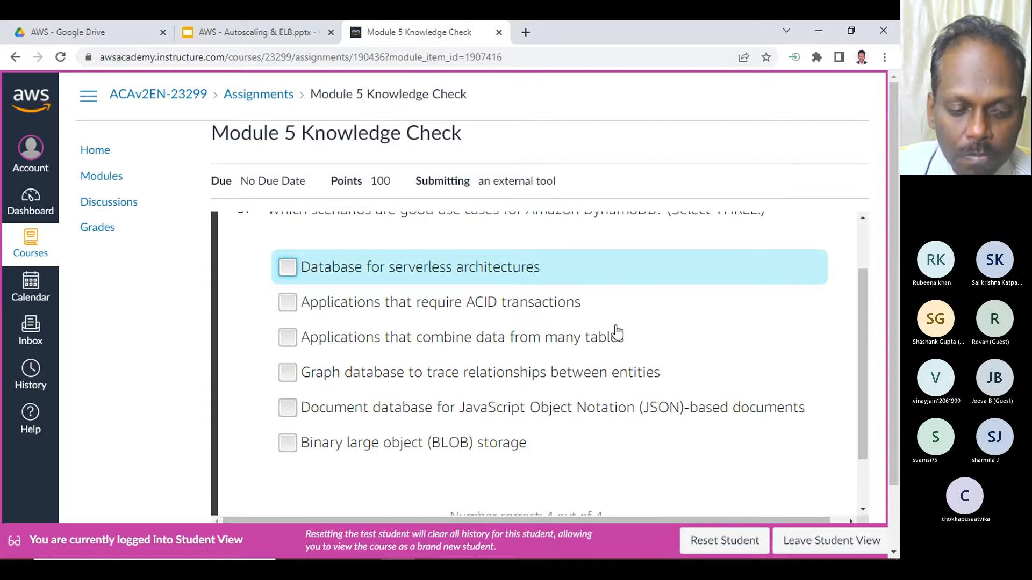
scroll(617, 334, up, 1)
click(480, 340)
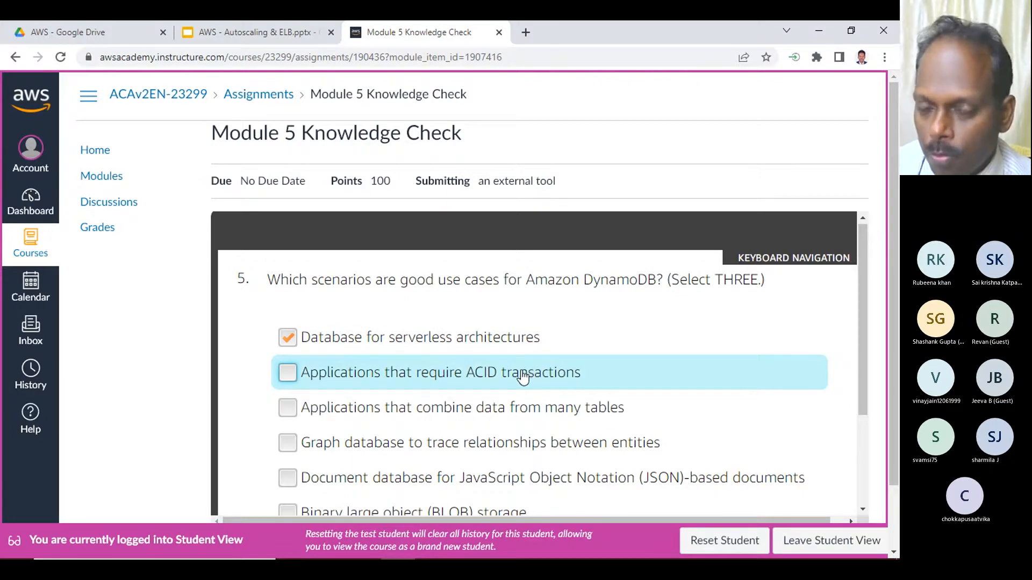
click(491, 375)
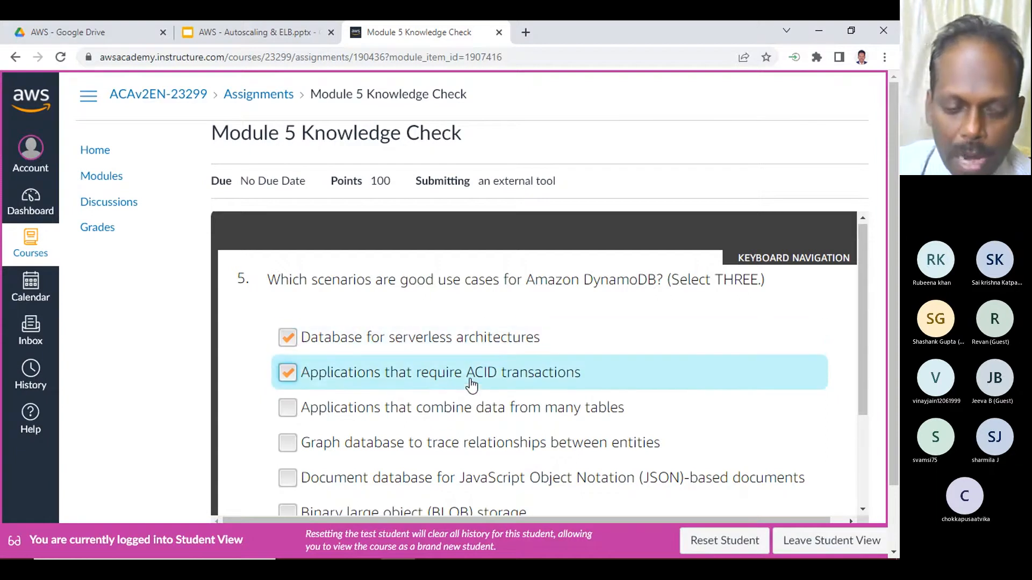
- Add "Document database for JavaScript Object Notation (JSON)-based documents" to the selected answers of question 5
scroll(513, 368, down, 1)
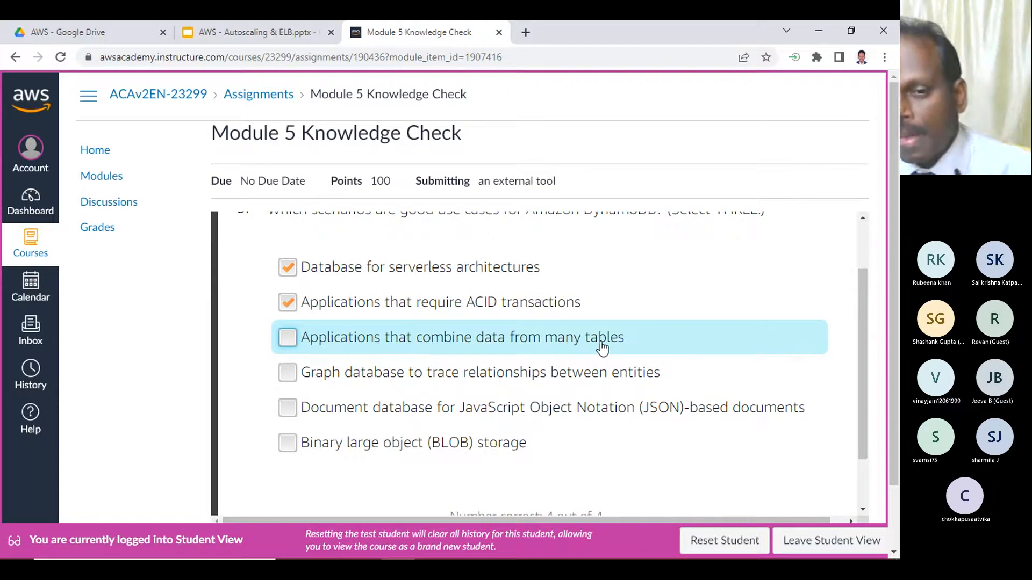
scroll(613, 344, up, 1)
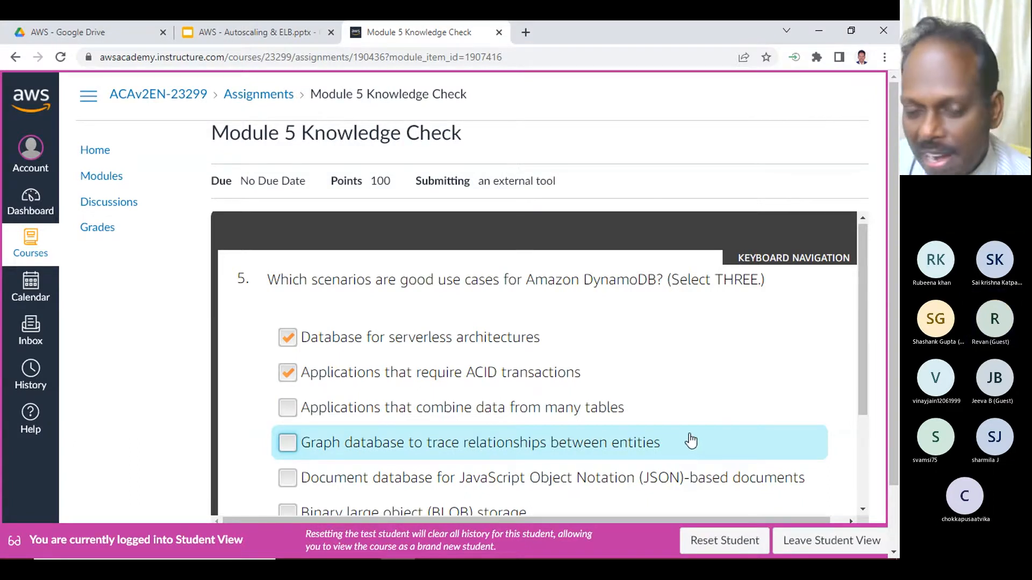
scroll(688, 439, down, 1)
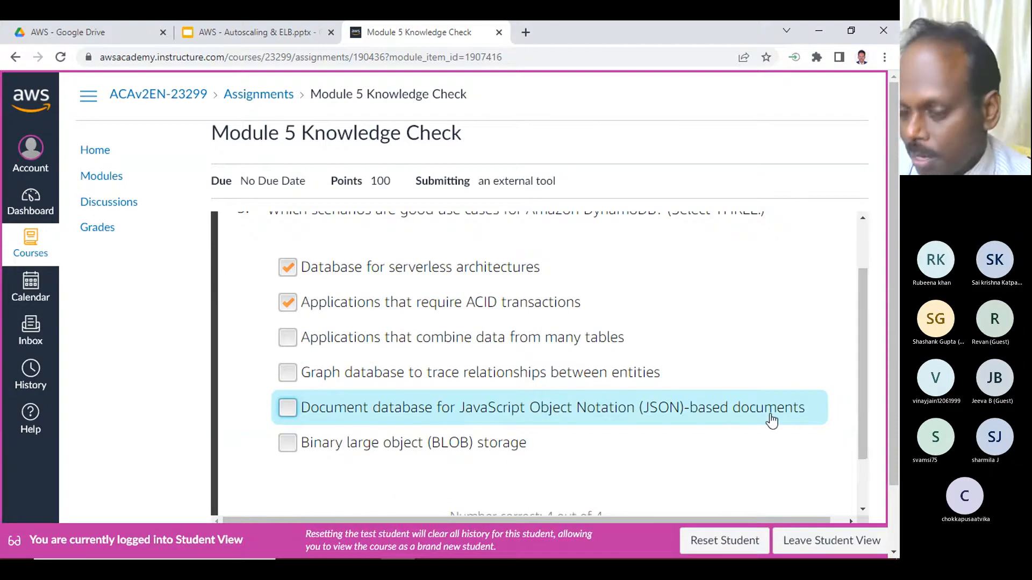
scroll(613, 372, up, 1)
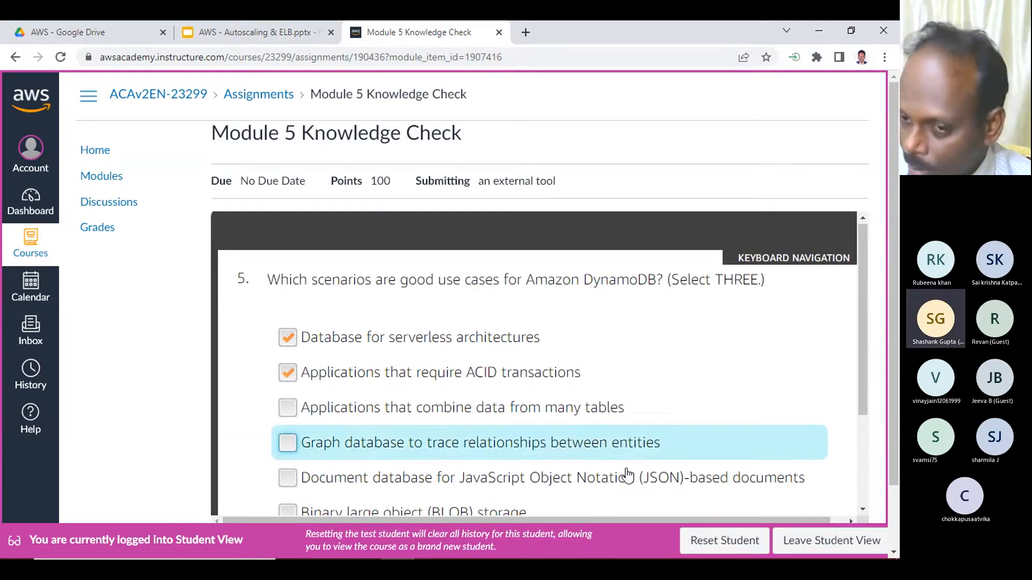
click(616, 482)
scroll(675, 447, down, 1)
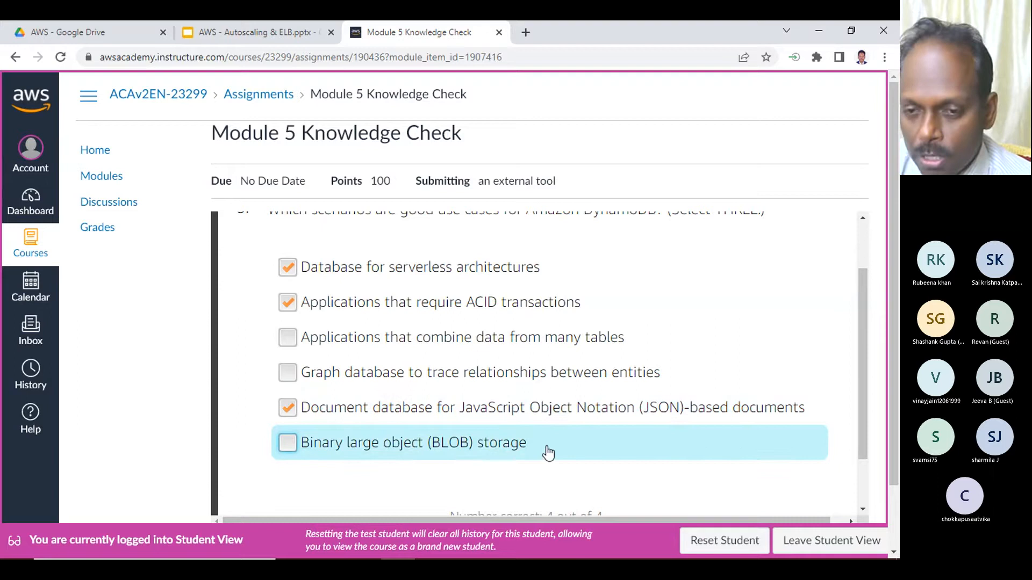
- Submit the answers to question 5 and continue past the feedback to question 6
scroll(543, 451, up, 1)
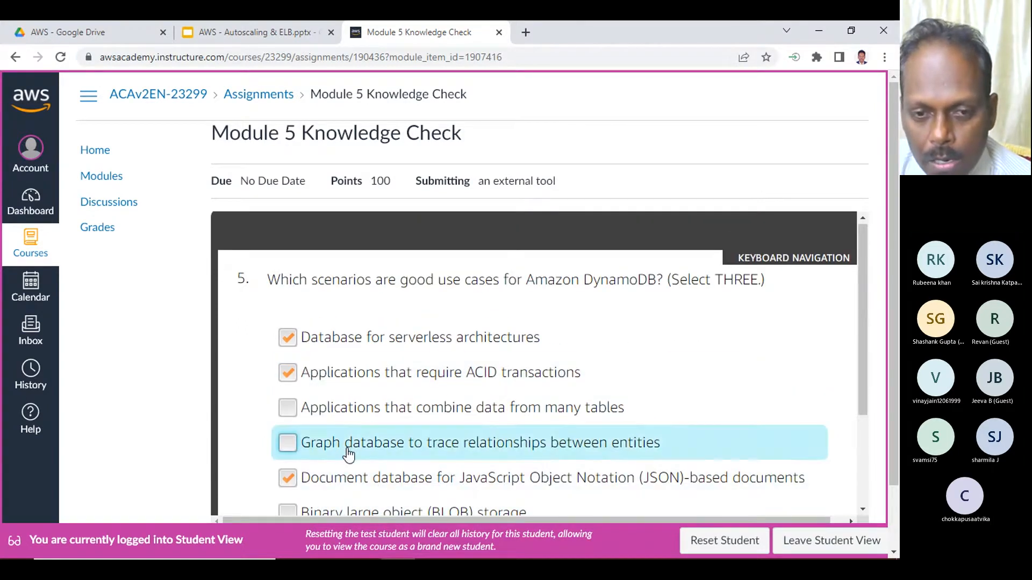
scroll(398, 468, down, 1)
scroll(704, 430, down, 1)
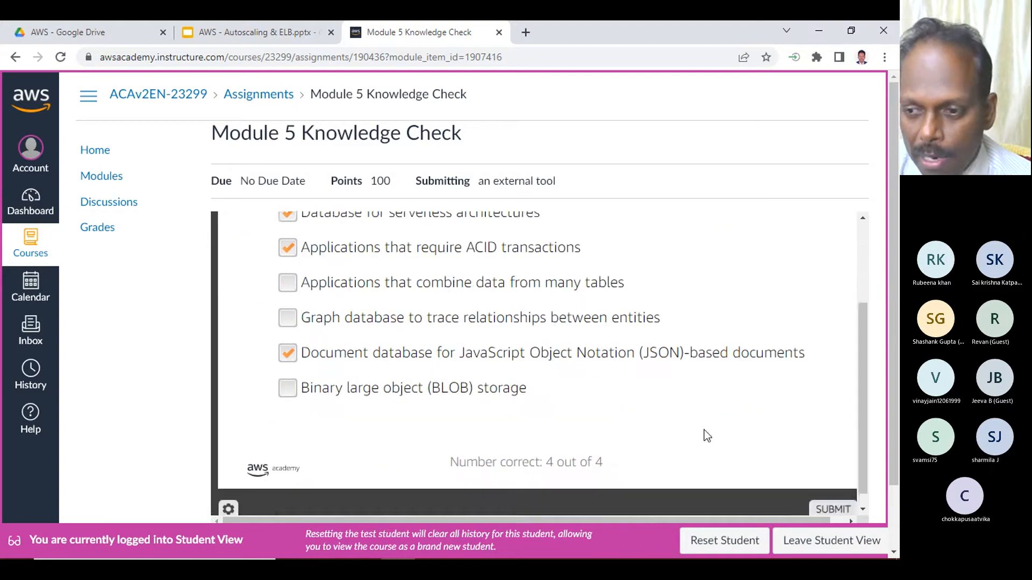
click(808, 494)
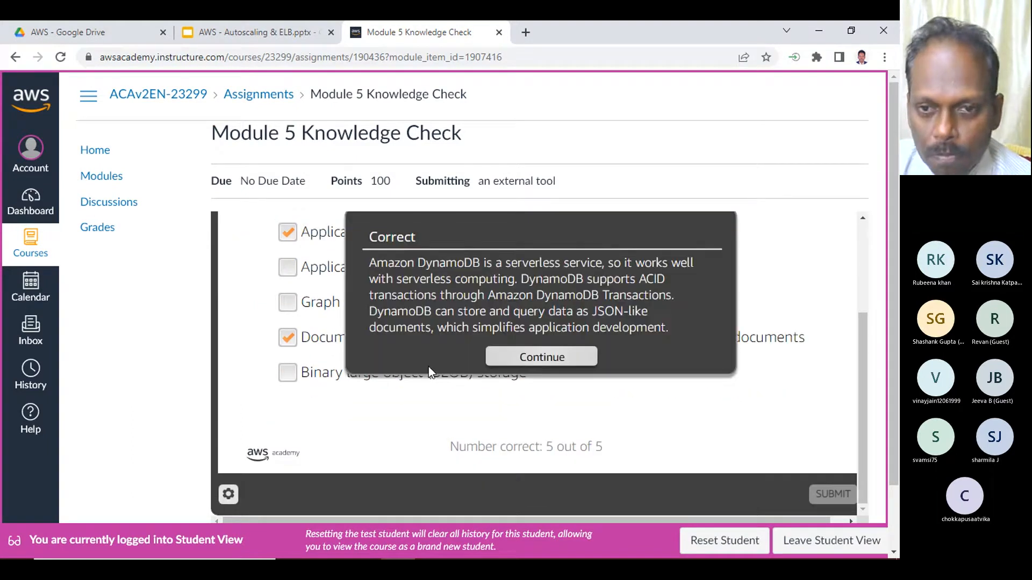
click(554, 361)
- For question 6, select "Large number of player-created objects, each with different attributes" and "Unpredictable attributes for player-created objects"
scroll(375, 352, up, 3)
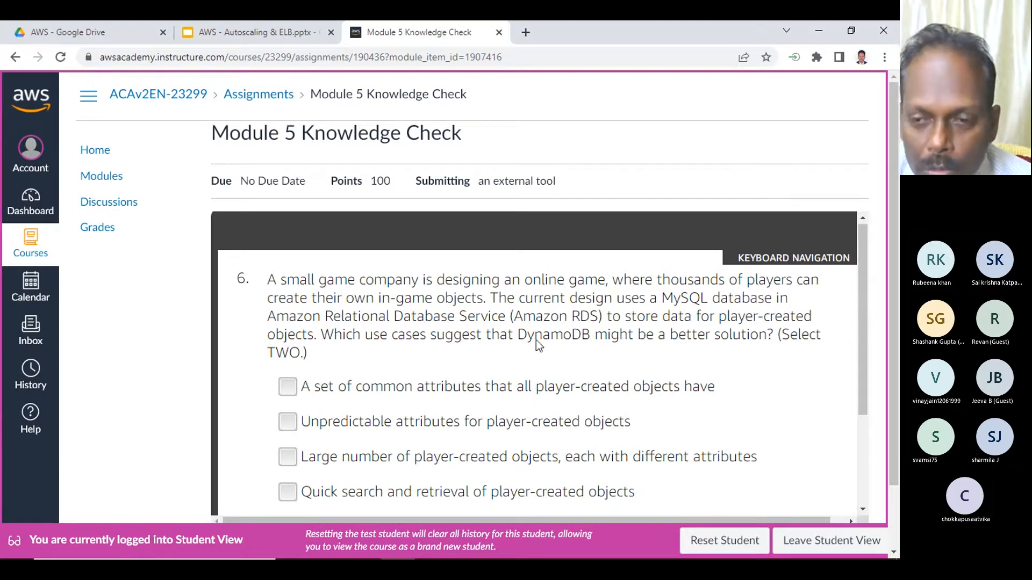
scroll(559, 344, down, 1)
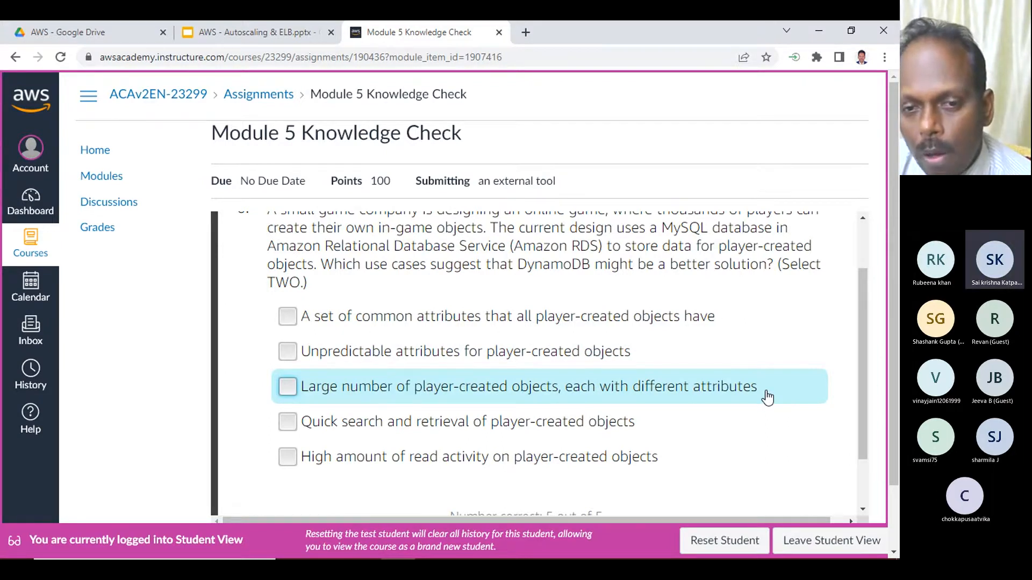
click(608, 388)
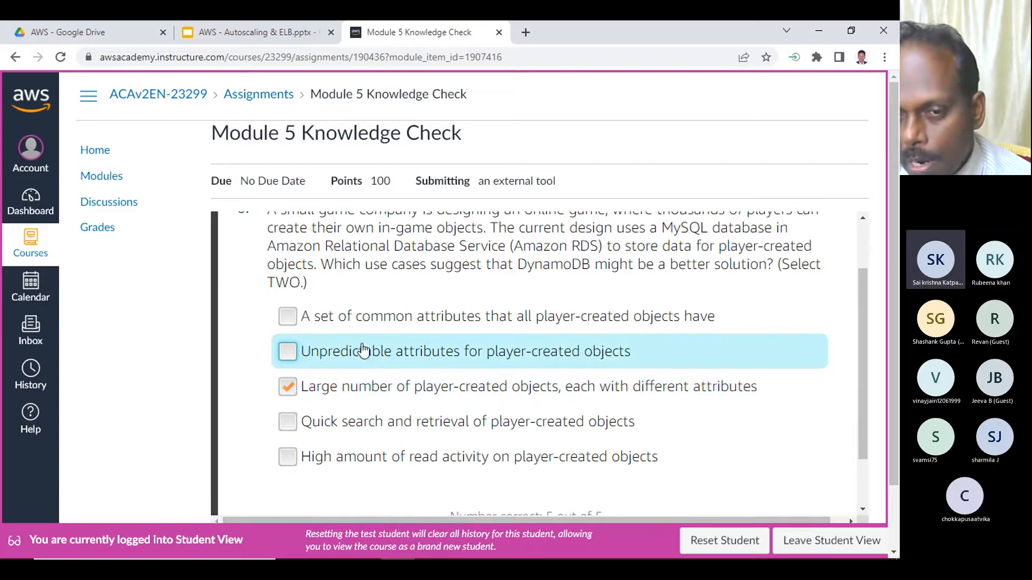
click(435, 354)
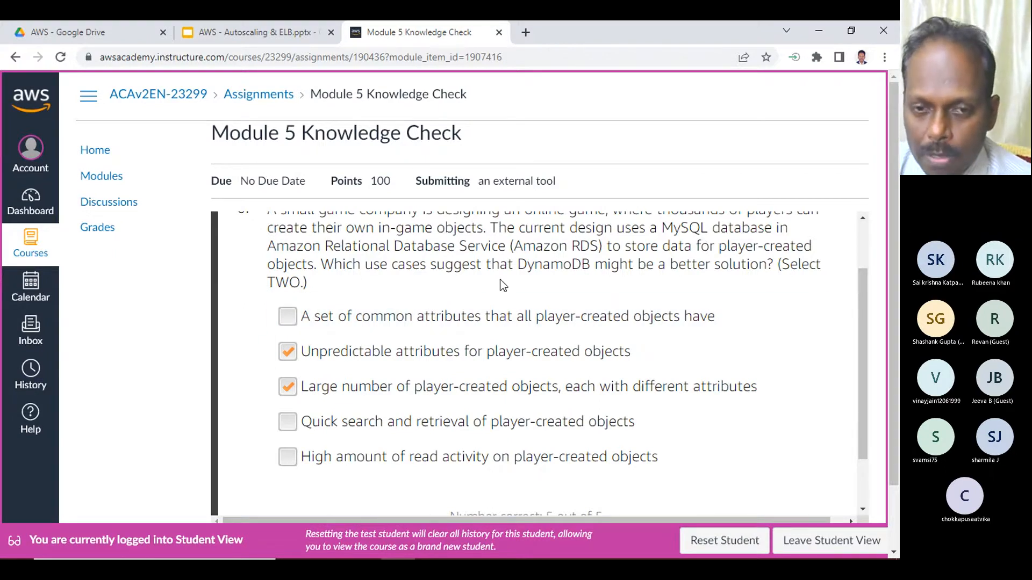
- Submit the answers to question 6 and continue past the feedback to question 7
scroll(399, 311, down, 1)
click(832, 494)
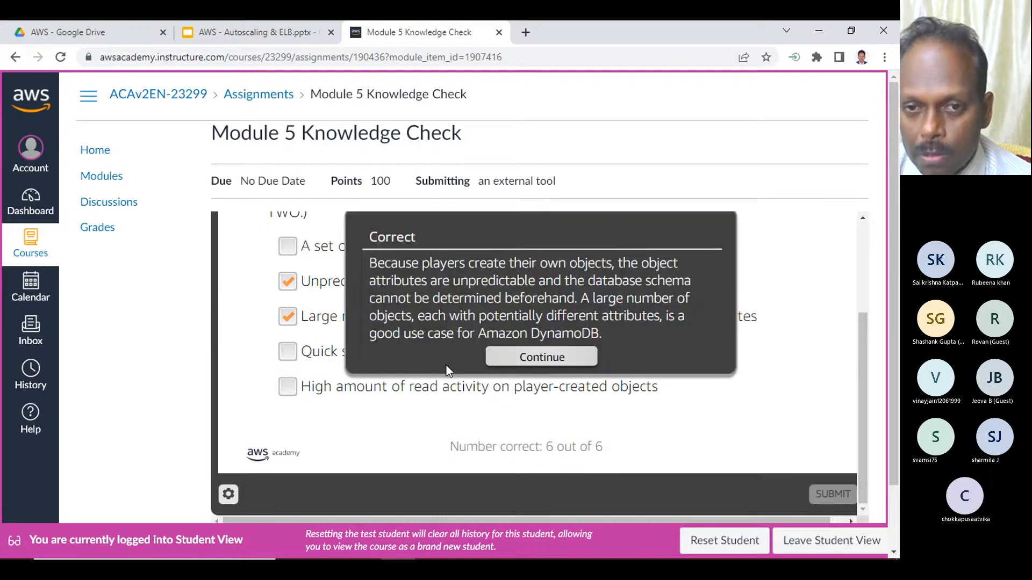
click(543, 357)
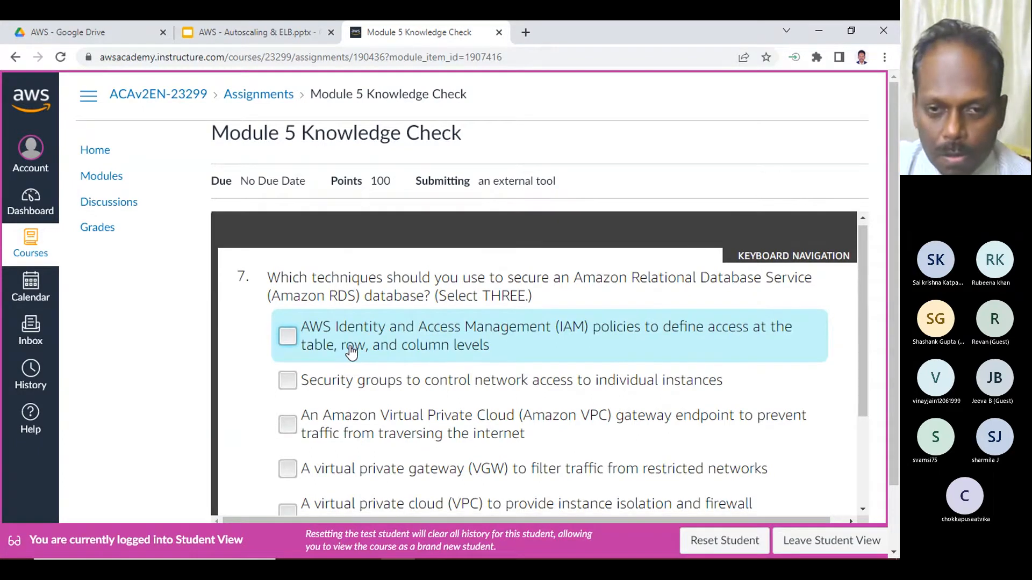
- For question 7, select encryption to protect sensitive data, security groups to control network access, and a VPC to provide instance isolation and firewall protection
scroll(346, 349, down, 1)
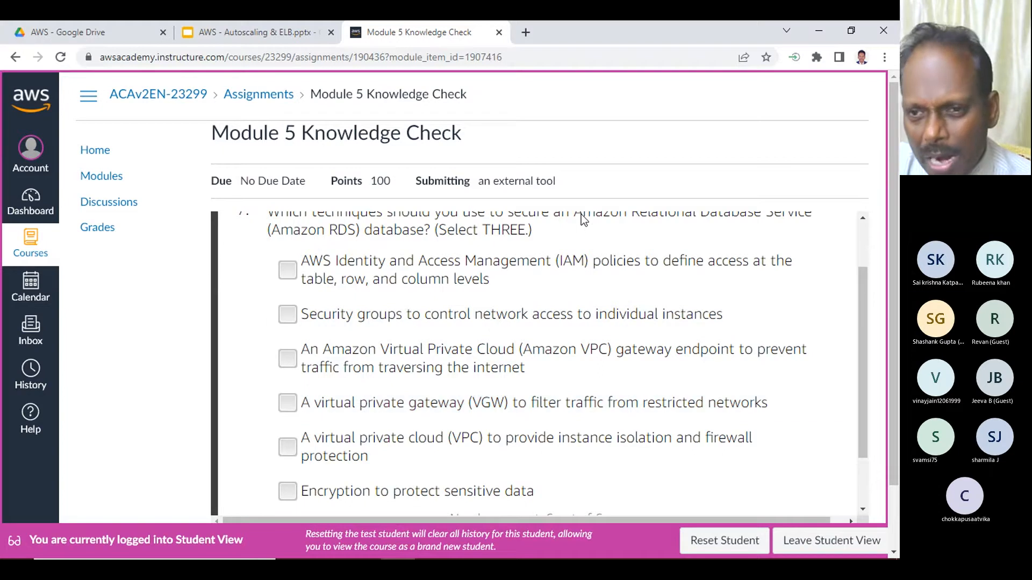
scroll(573, 243, up, 1)
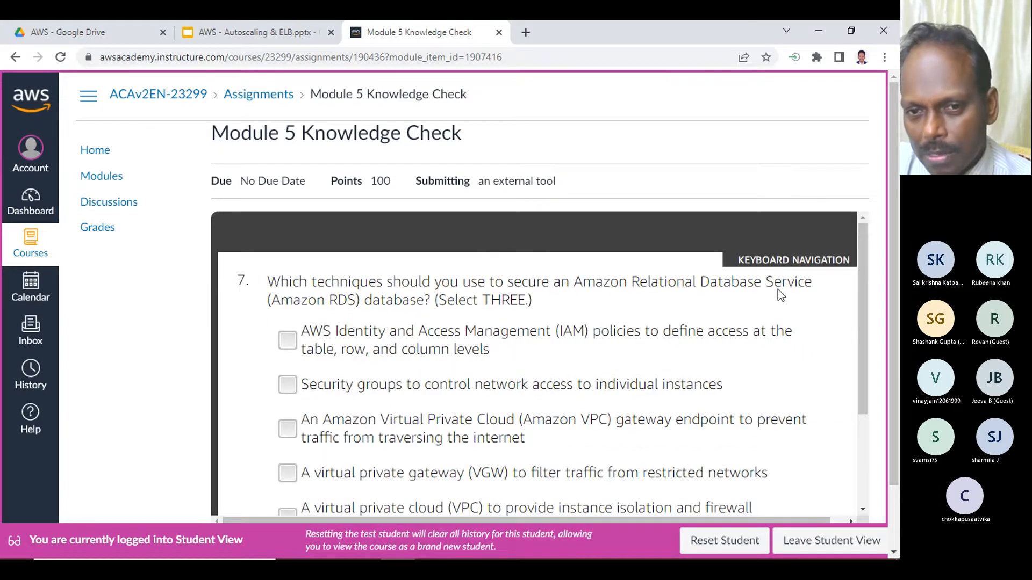
scroll(554, 434, down, 1)
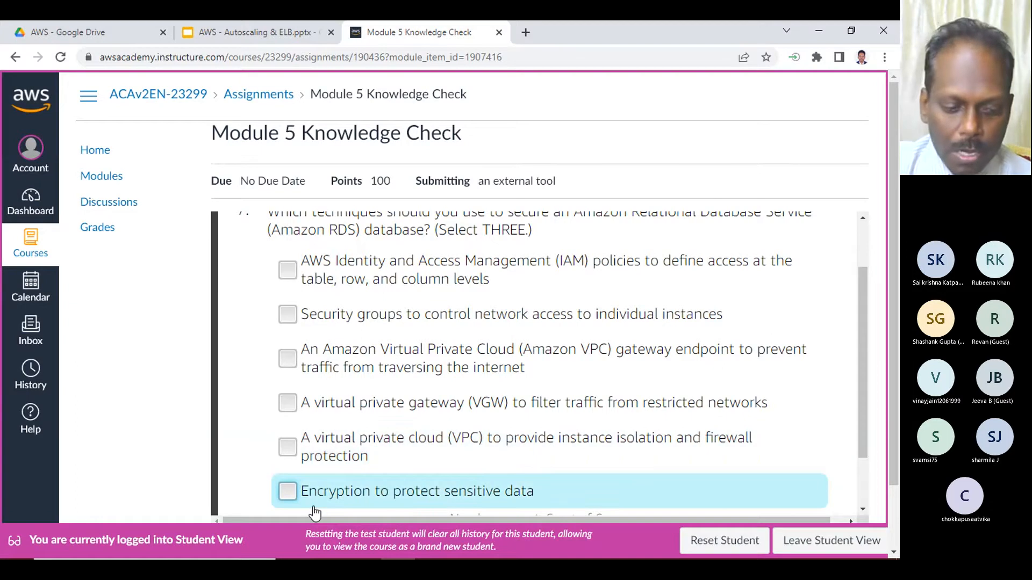
click(421, 501)
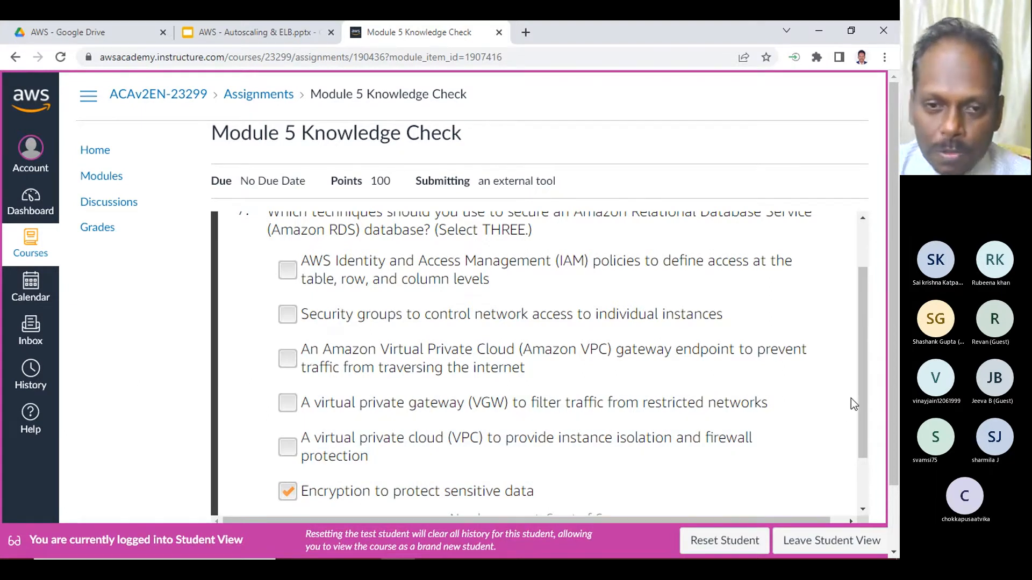
click(763, 316)
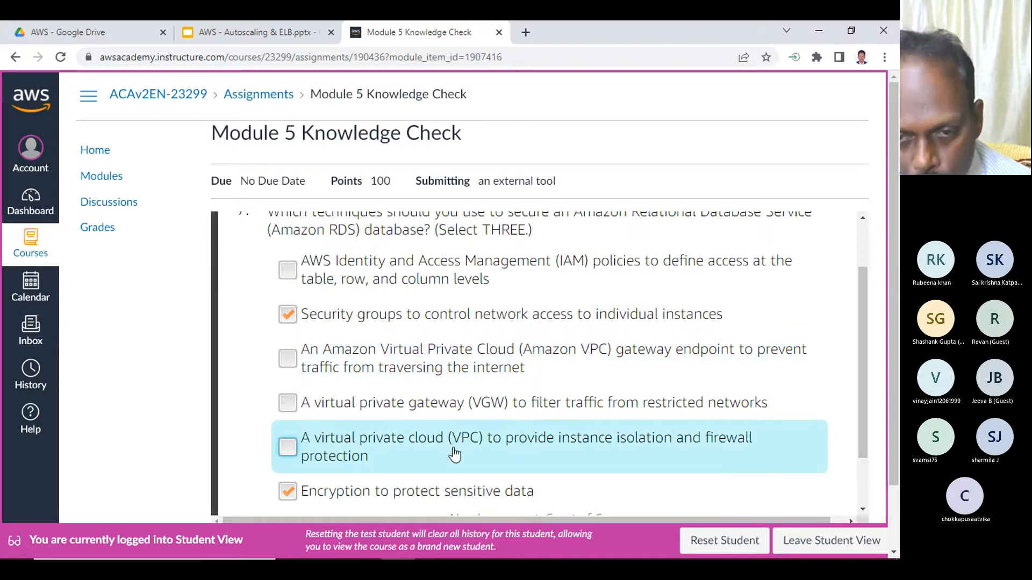
click(431, 443)
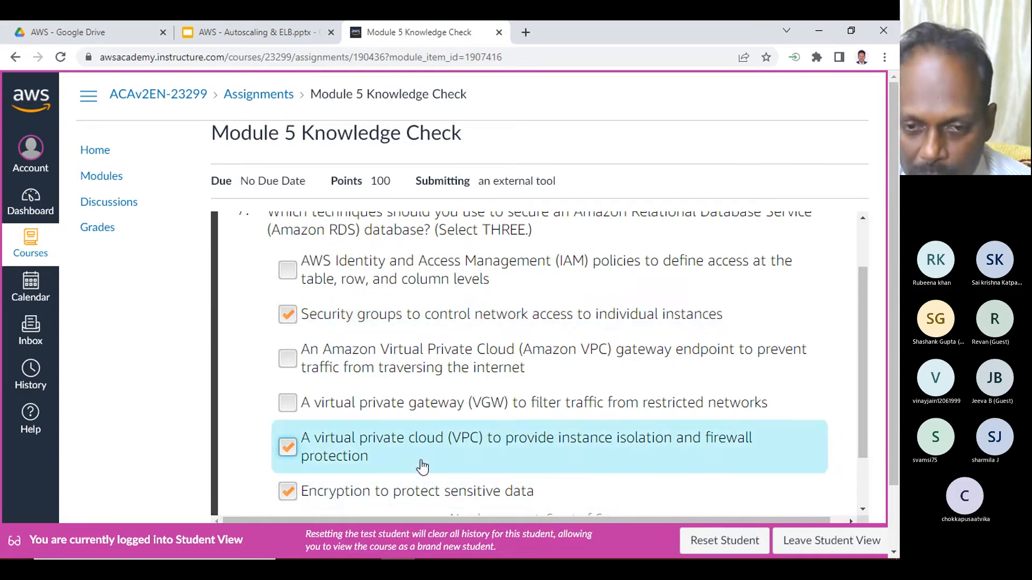
- Submit the answers to question 7 and continue past the feedback to question 8
scroll(714, 426, down, 1)
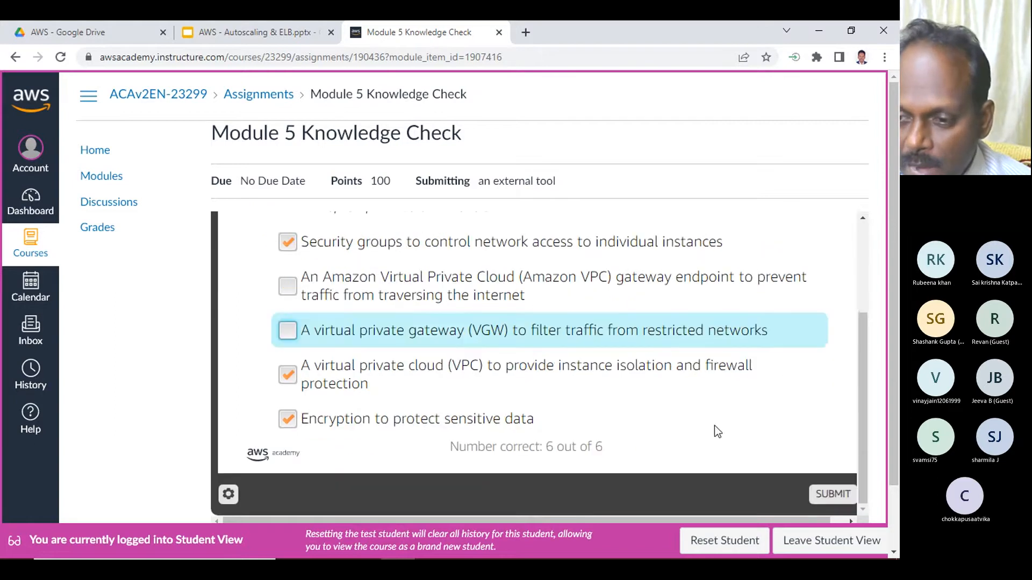
click(835, 494)
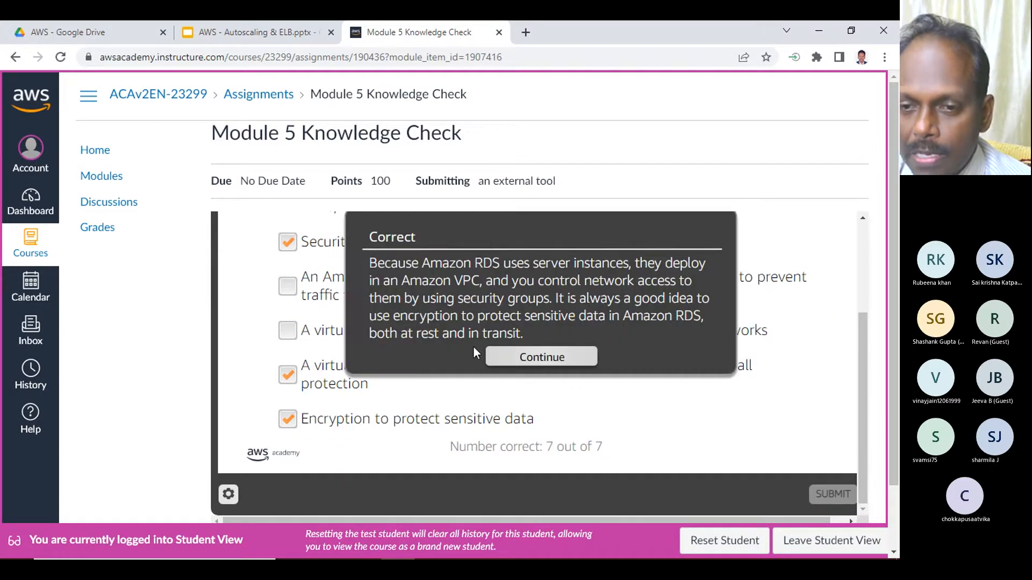
click(544, 358)
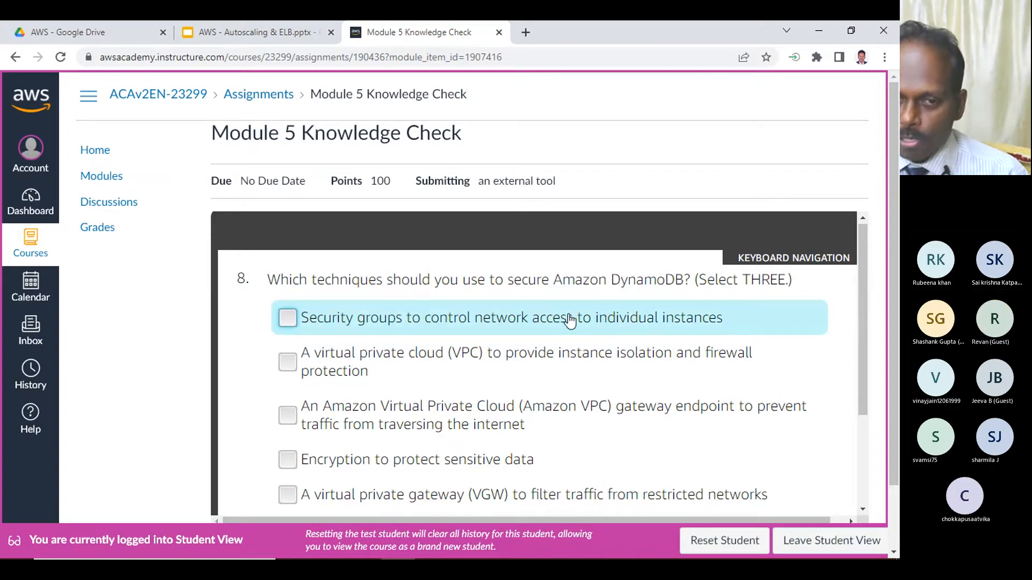
- For question 8, select a VPC for instance isolation and firewall protection, encryption to protect sensitive data, and an Amazon VPC gateway endpoint
scroll(569, 318, down, 1)
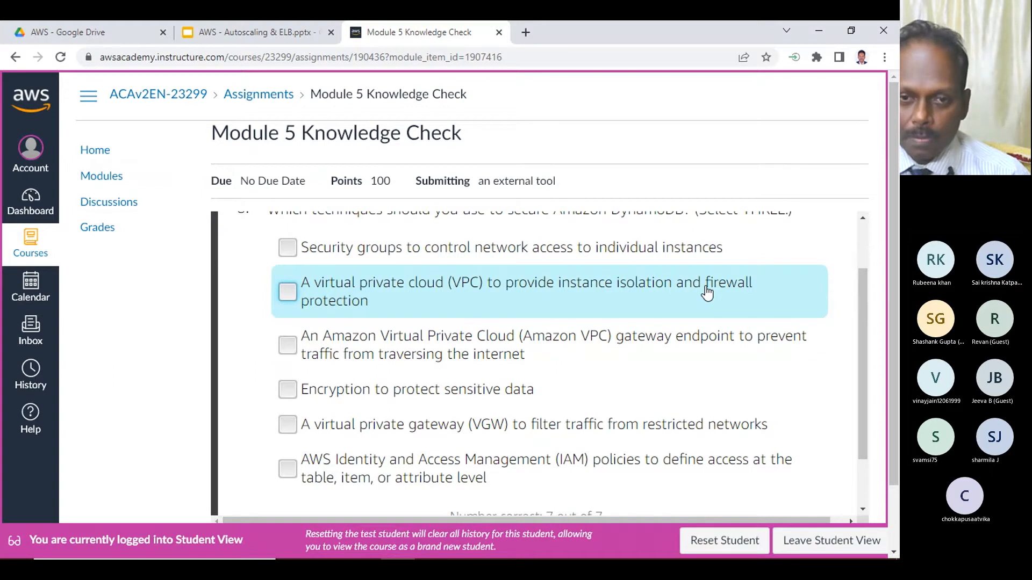
click(317, 299)
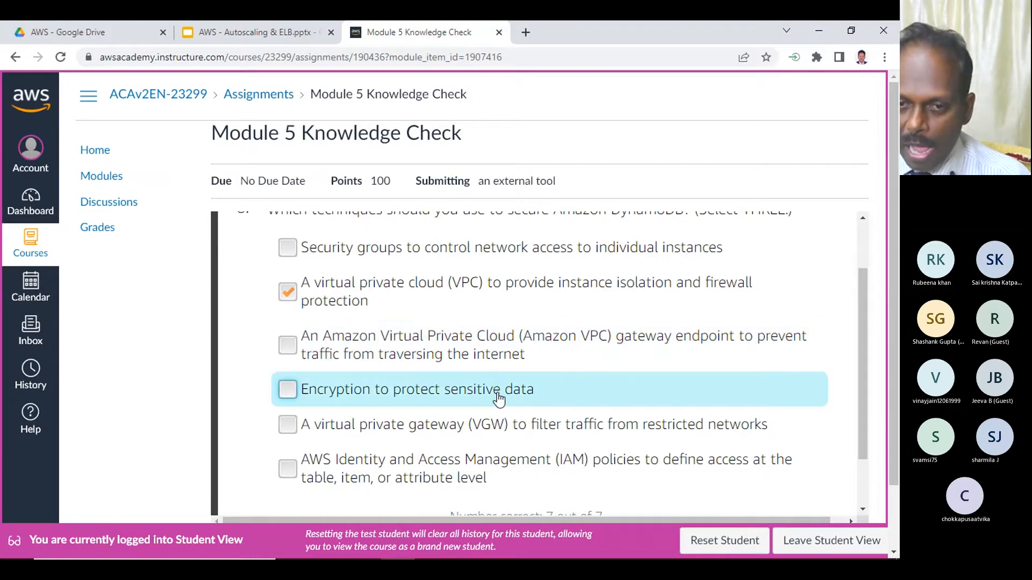
click(351, 392)
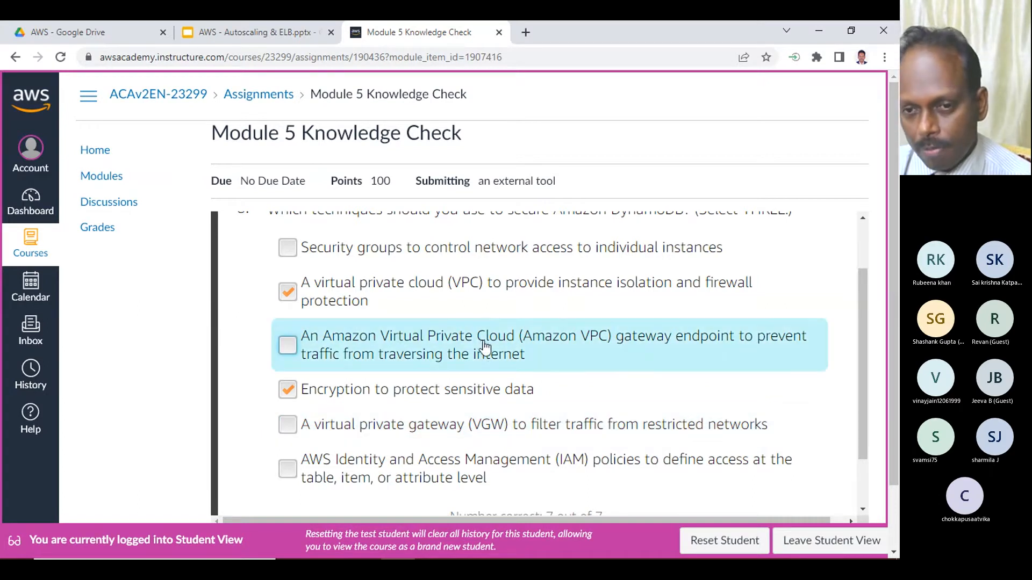
click(331, 344)
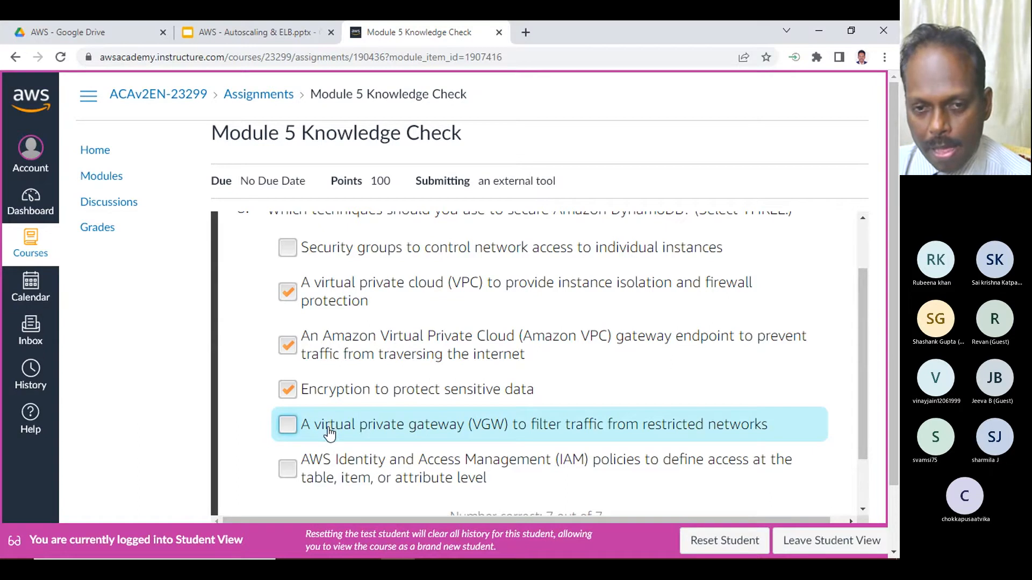
- Submit the answers to question 8 and continue past the feedback to the next question
scroll(366, 441, down, 2)
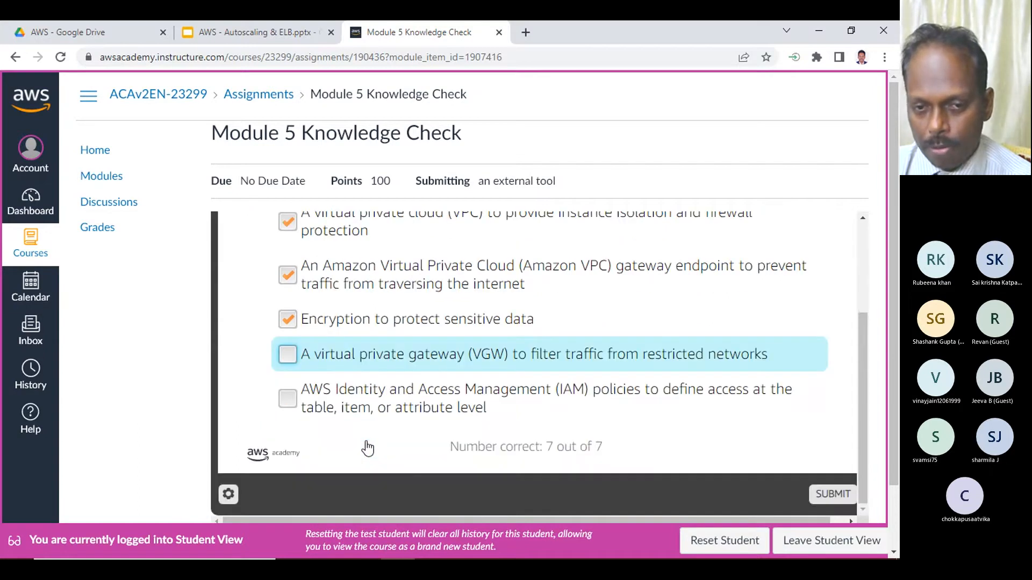
click(826, 500)
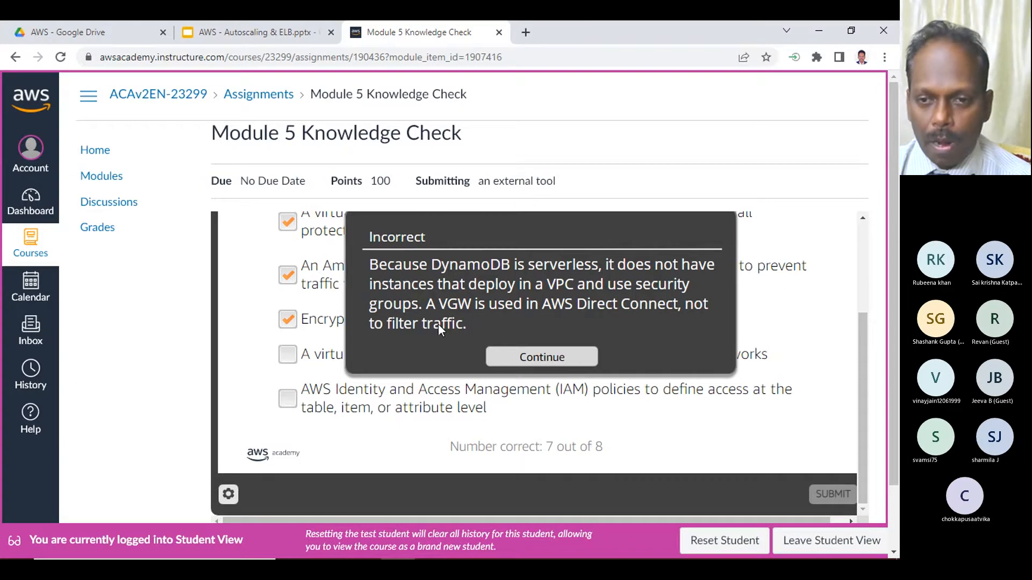
click(530, 365)
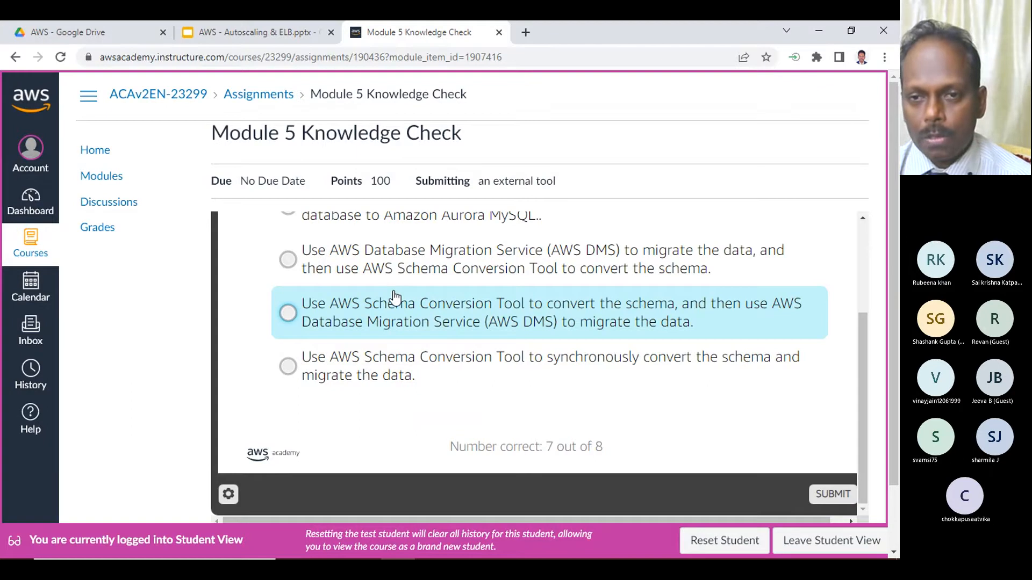
- Read question 9 on migrating an on-premises Oracle database to Amazon Aurora MySQL and compare all of its answer options
scroll(394, 292, up, 3)
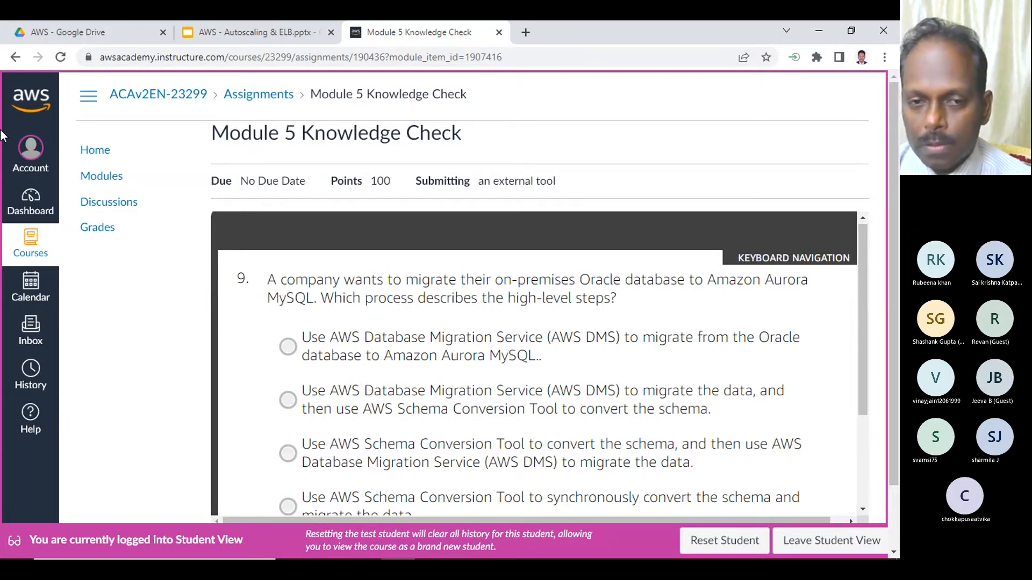
scroll(385, 277, down, 3)
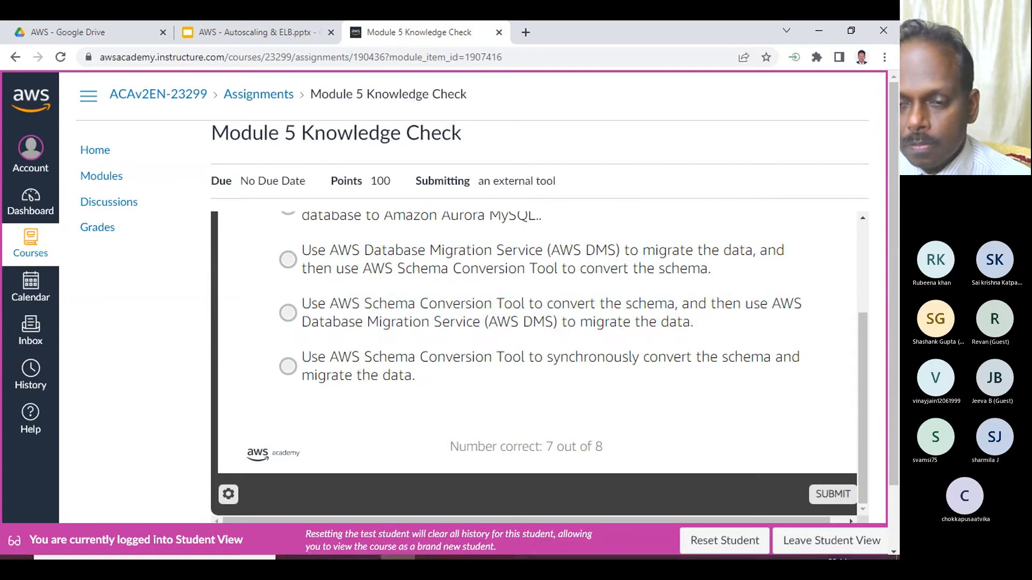
scroll(522, 438, up, 3)
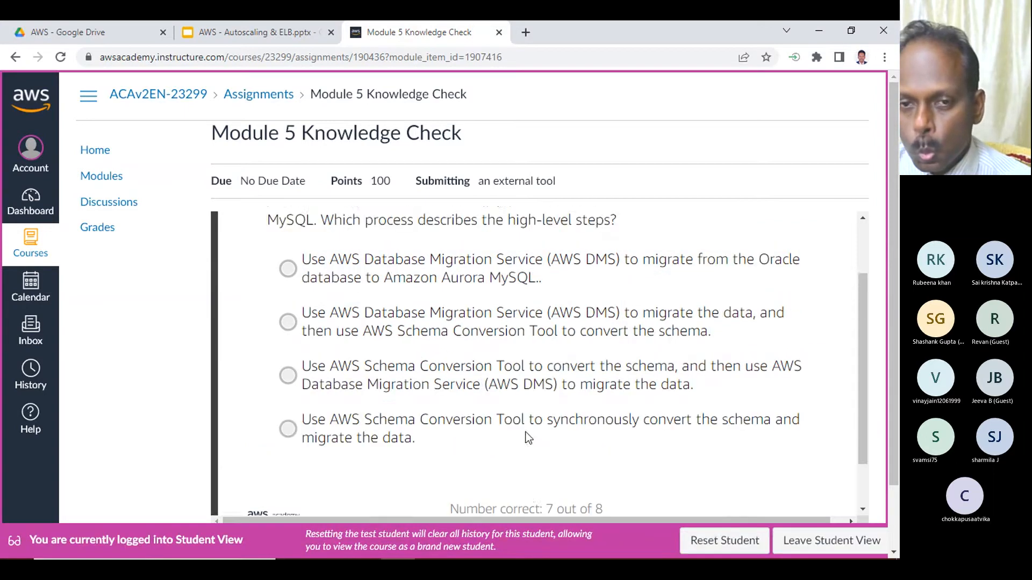
scroll(526, 438, down, 2)
scroll(527, 438, up, 2)
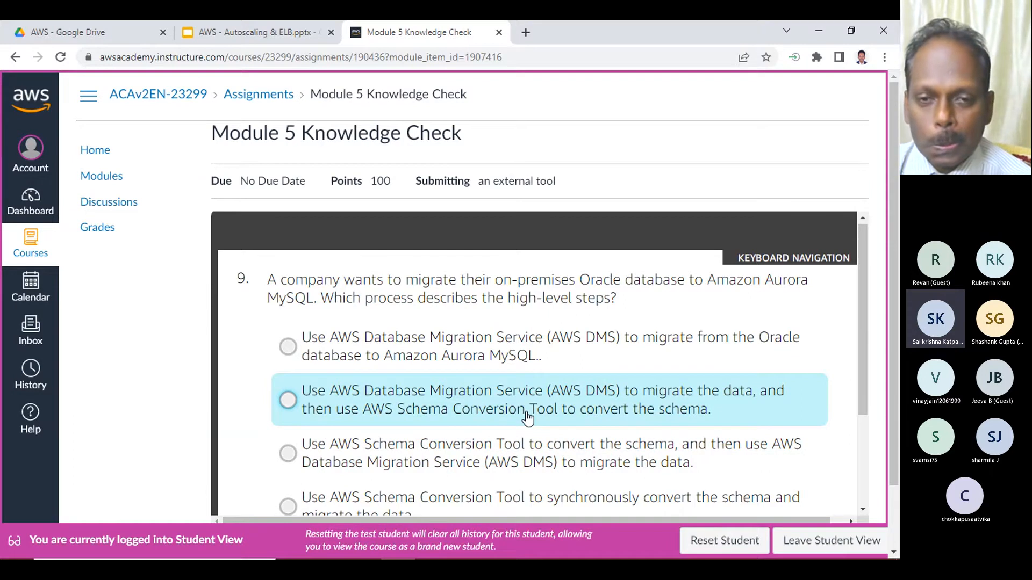
scroll(544, 412, down, 1)
scroll(555, 408, up, 1)
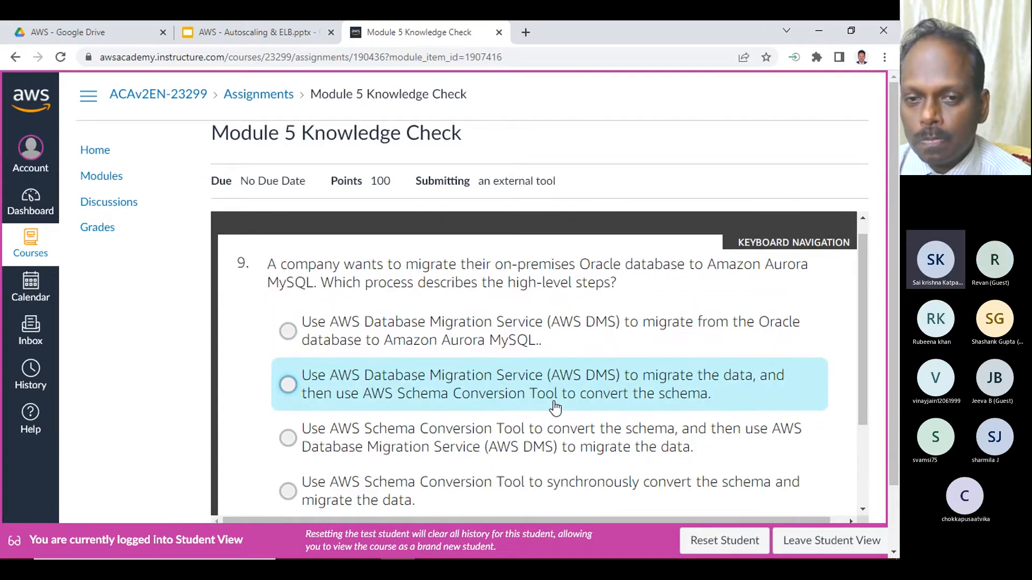
scroll(555, 409, up, 1)
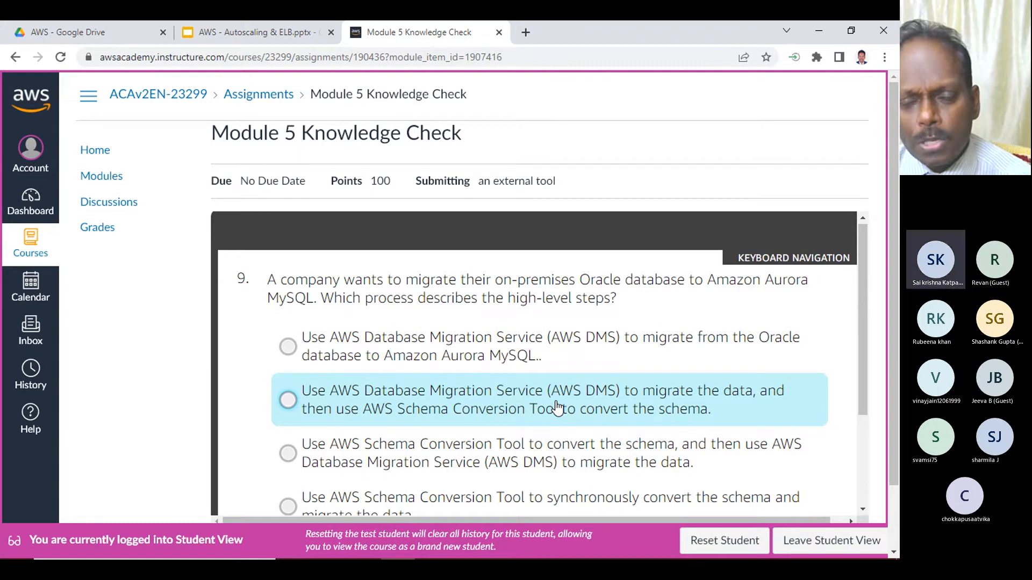
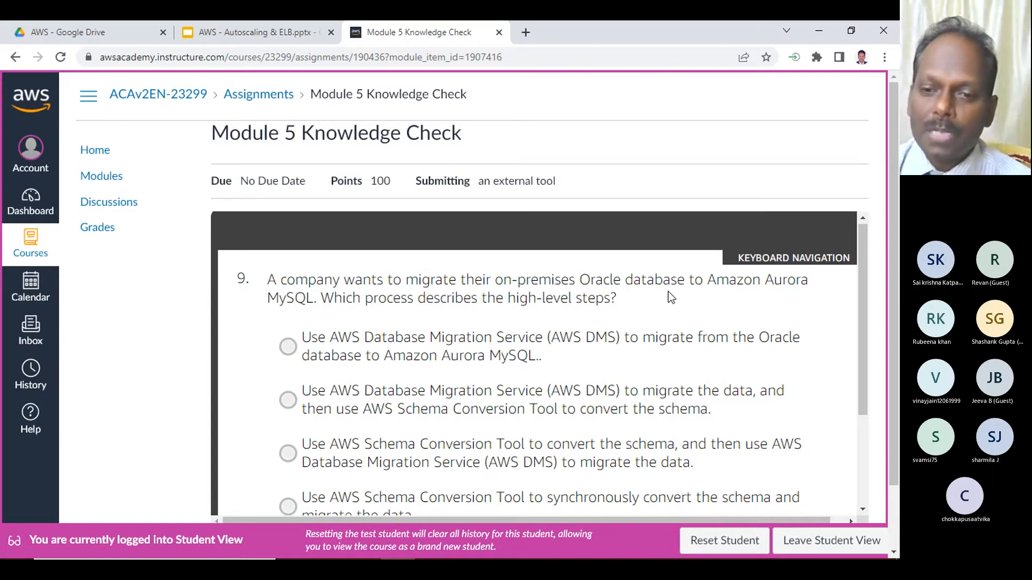
- For question 9, select using AWS Schema Conversion Tool to convert the schema, and then AWS DMS to migrate the data
scroll(485, 346, down, 1)
scroll(485, 347, up, 1)
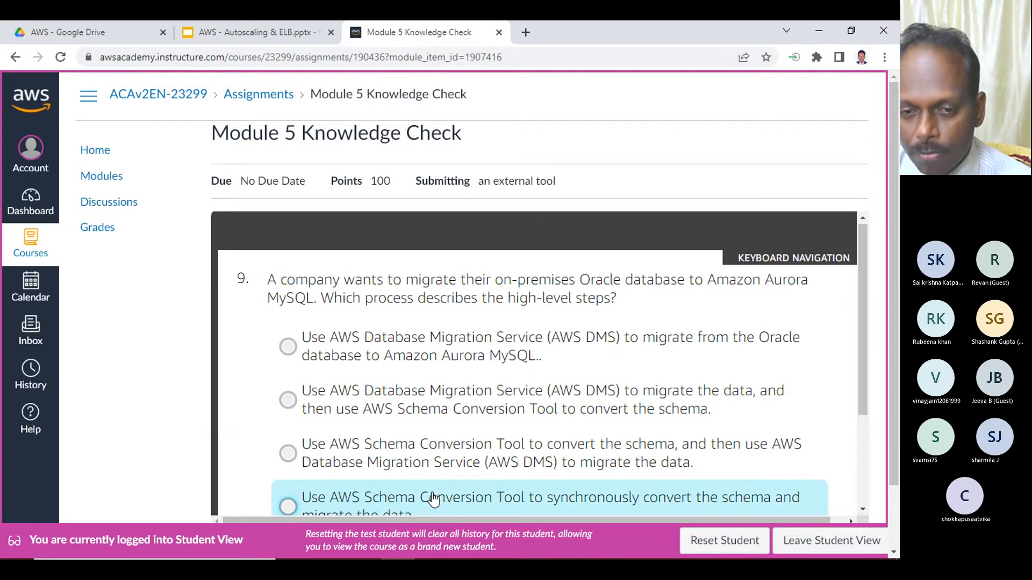
scroll(421, 467, down, 1)
scroll(534, 407, up, 1)
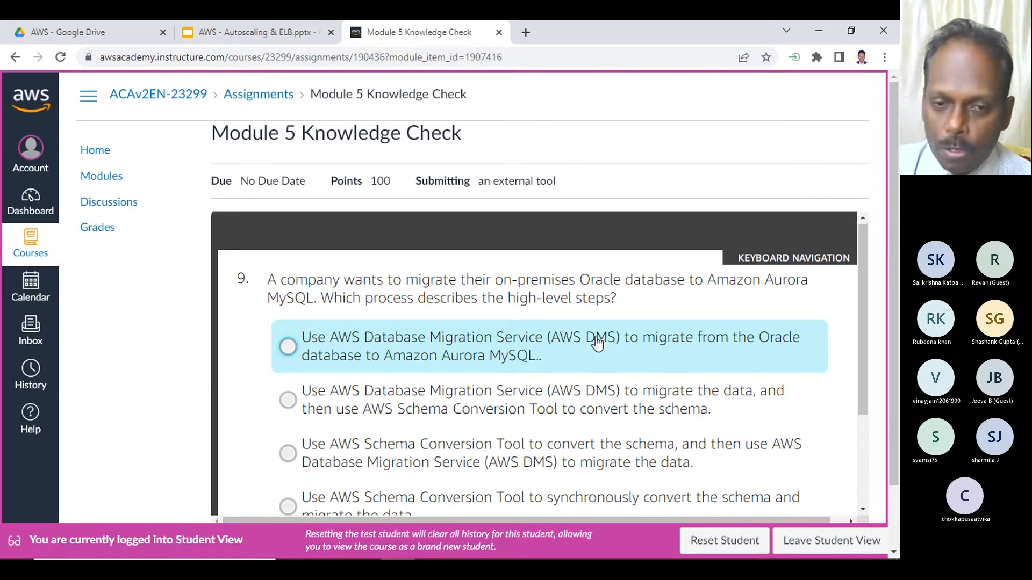
scroll(483, 339, down, 1)
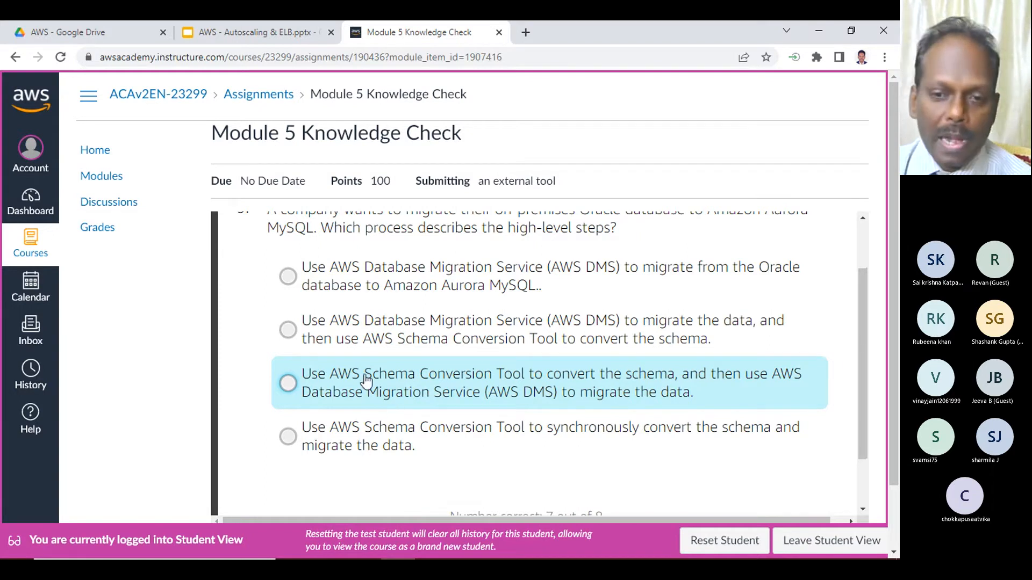
click(545, 393)
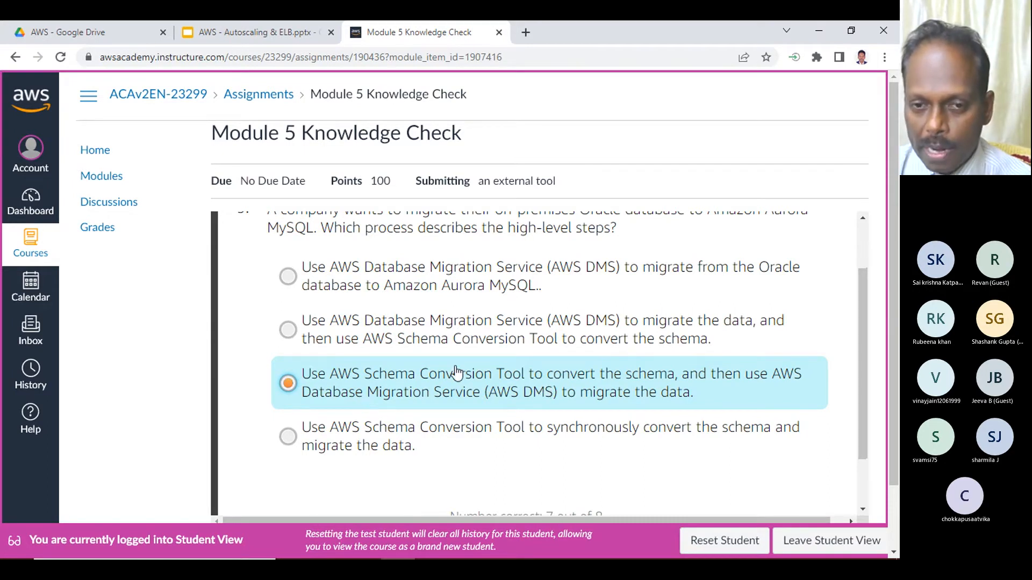
- Submit the answer to question 9 and continue past the feedback to question 10
scroll(456, 371, down, 1)
click(847, 493)
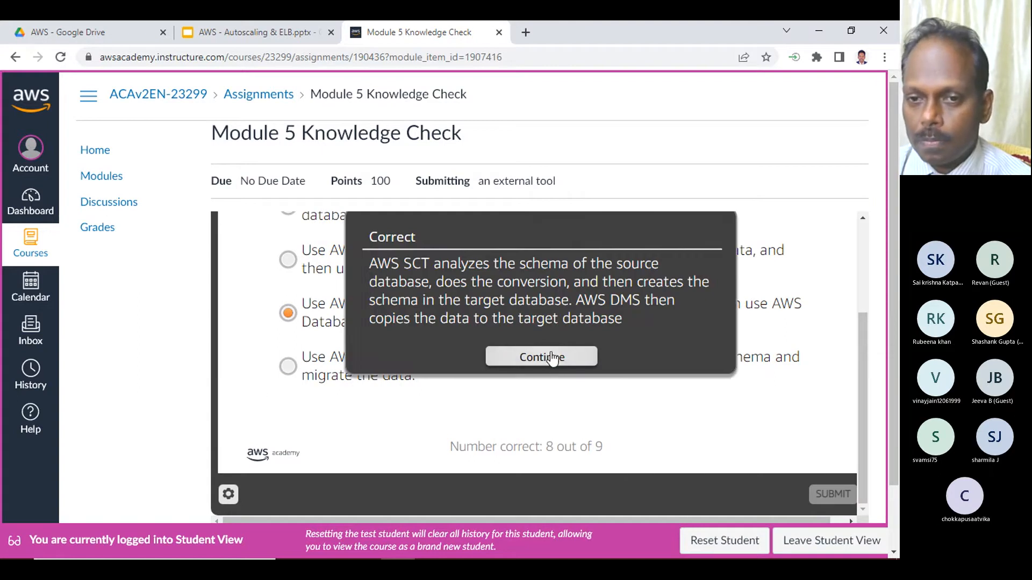
click(524, 356)
- For question 10, select using AWS SCT at the start, to extract source data into the Snowball Edge before shipping the device
scroll(296, 334, up, 3)
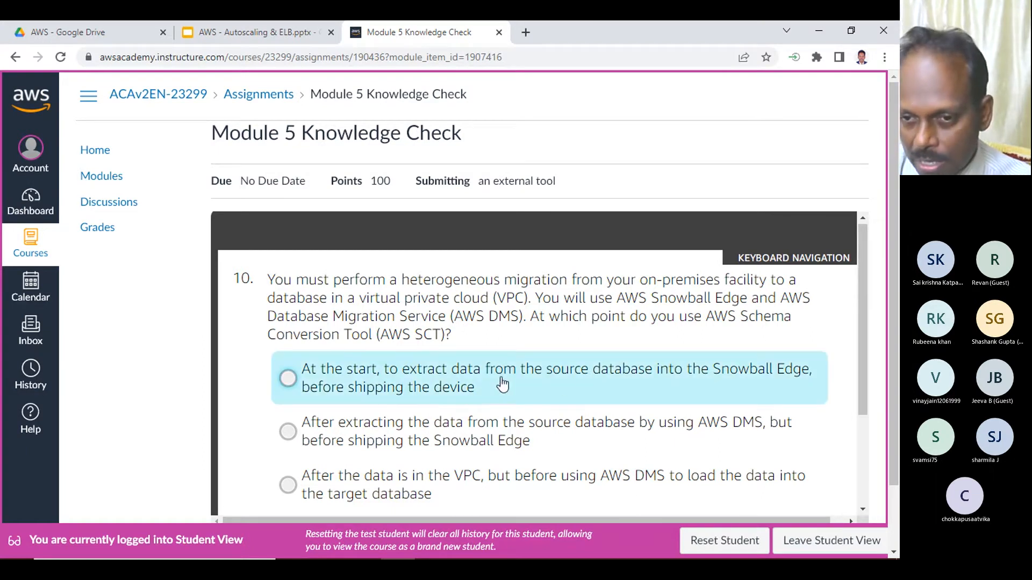
scroll(591, 355, down, 1)
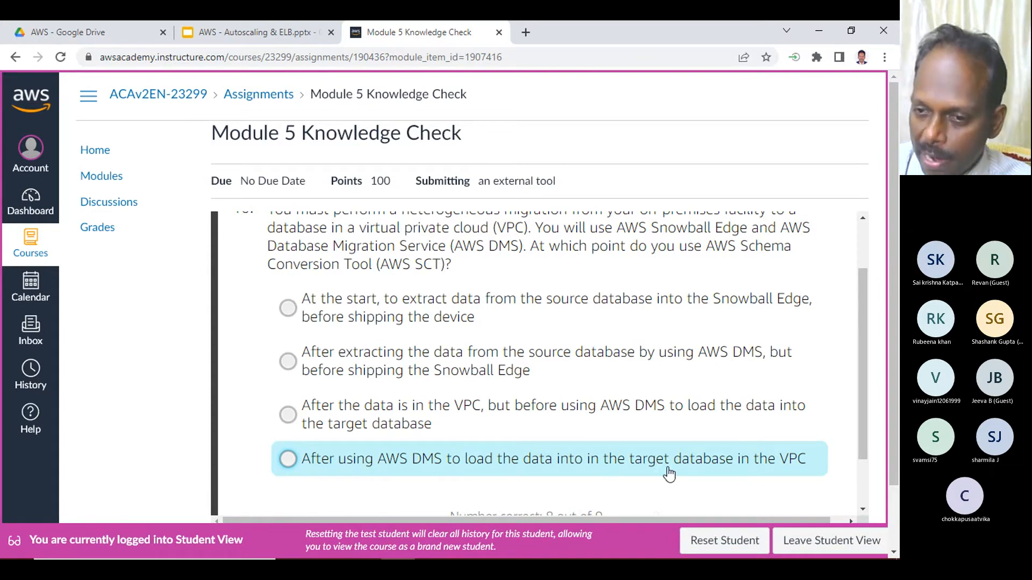
click(397, 305)
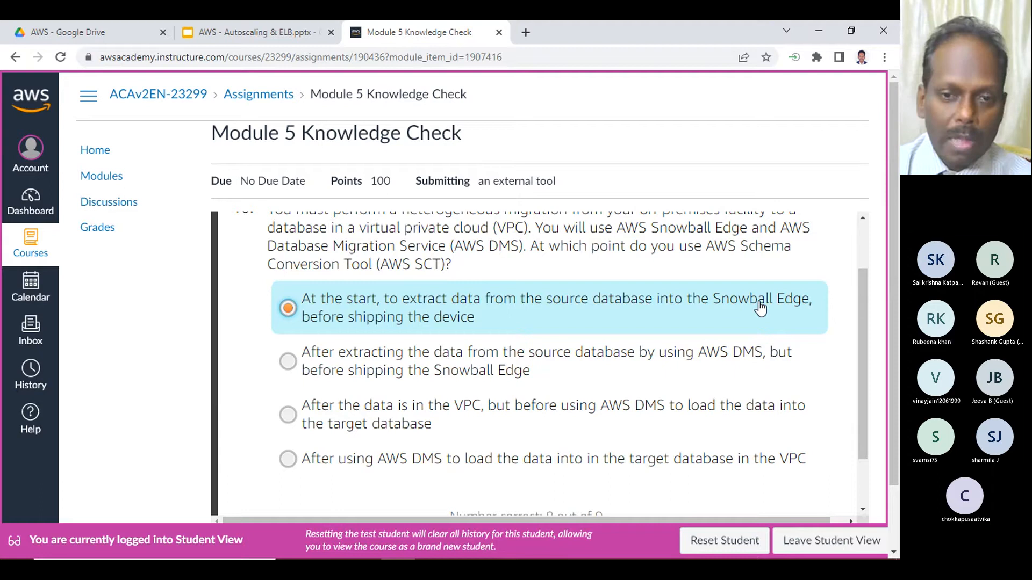
- Submit the answer to question 10, continue past the feedback, and review the Module 5 Knowledge Check results page
scroll(671, 341, down, 2)
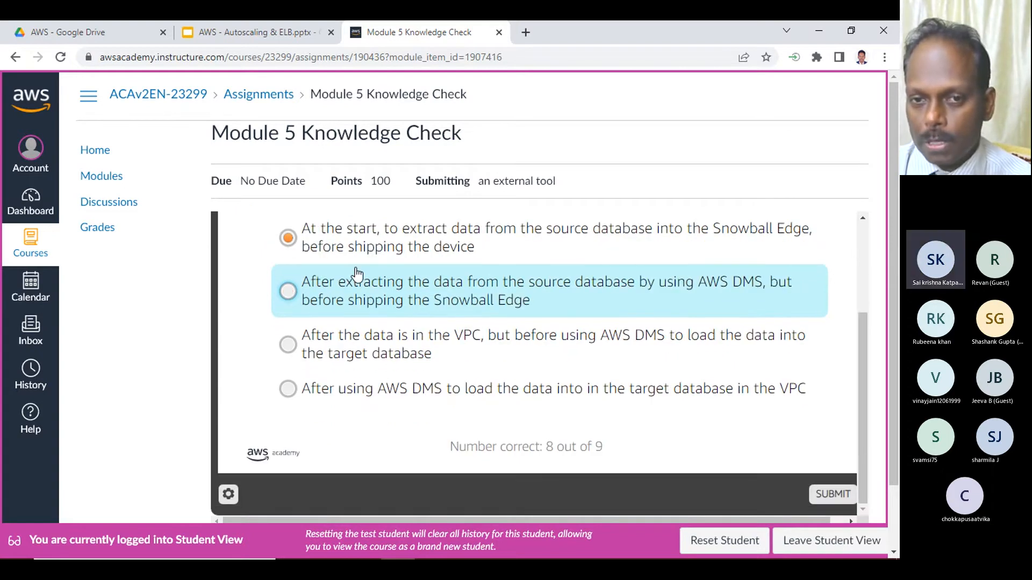
click(847, 493)
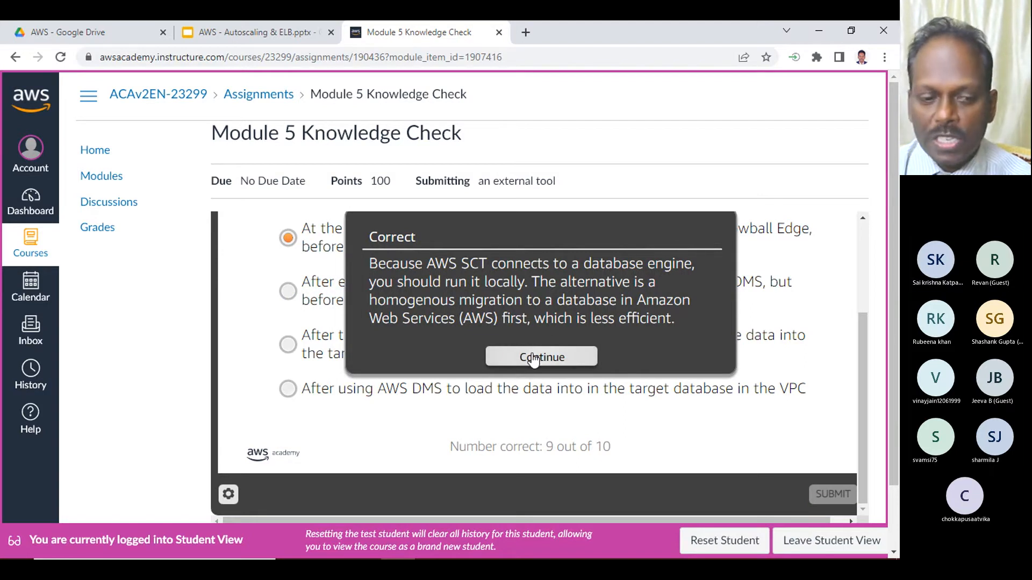
click(532, 357)
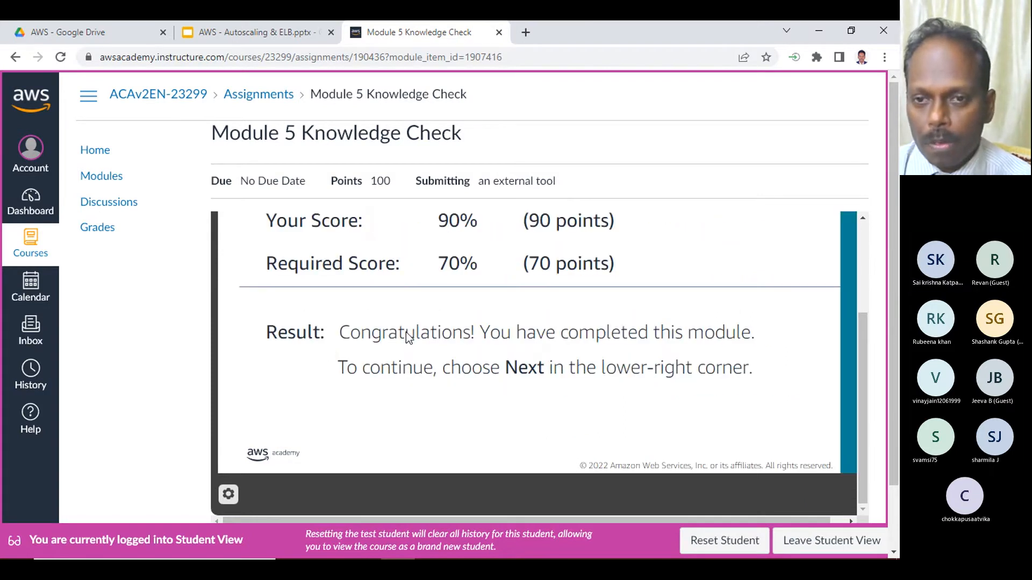
scroll(405, 332, up, 2)
scroll(407, 332, up, 1)
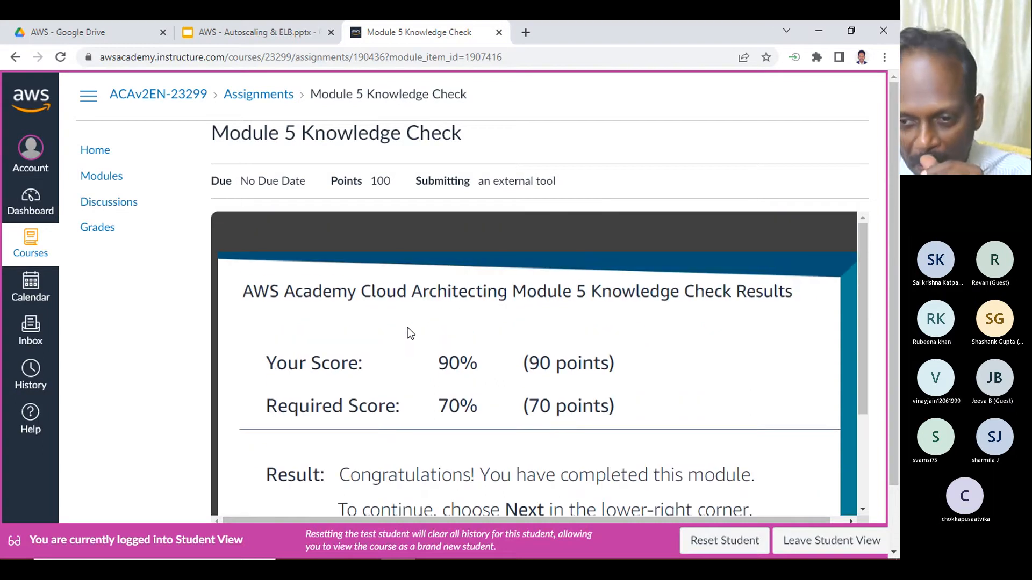
scroll(408, 327, down, 3)
scroll(407, 327, up, 3)
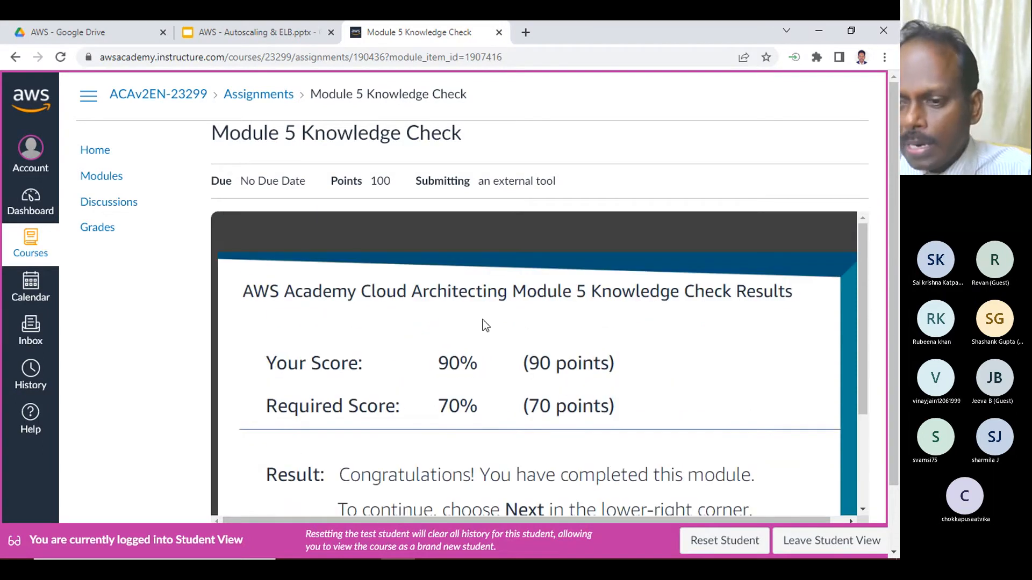
- Leave the Module 5 Knowledge Check page and exit Student View for the course
click(253, 97)
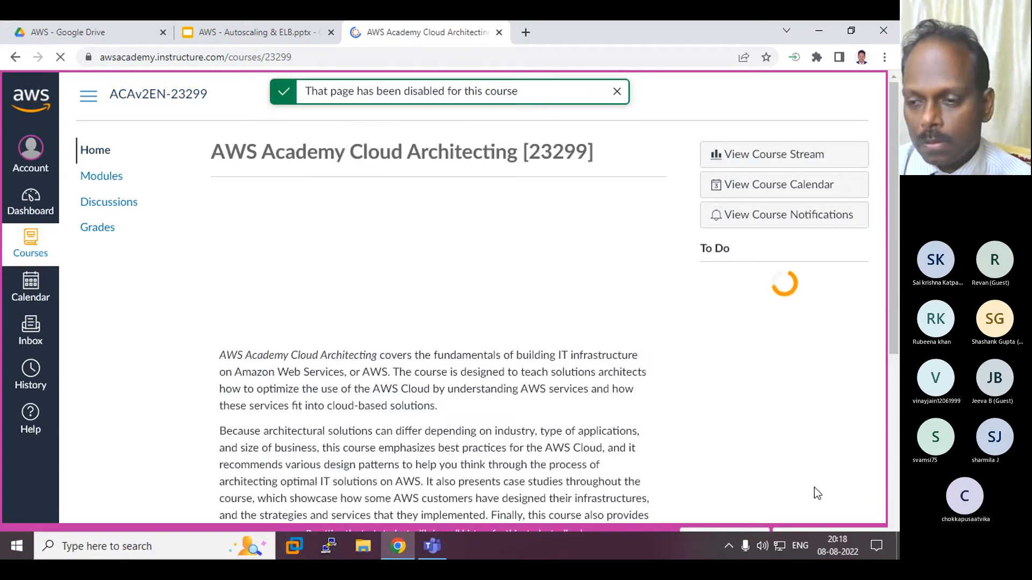
click(797, 539)
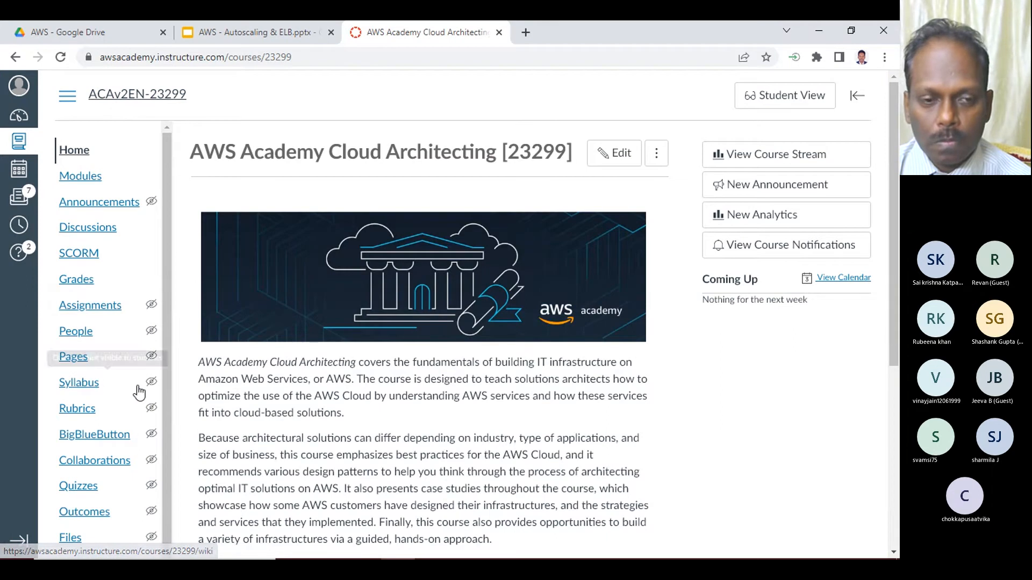
- Open the course gradebook and examine all students' Module 5 Knowledge Check scores
click(81, 279)
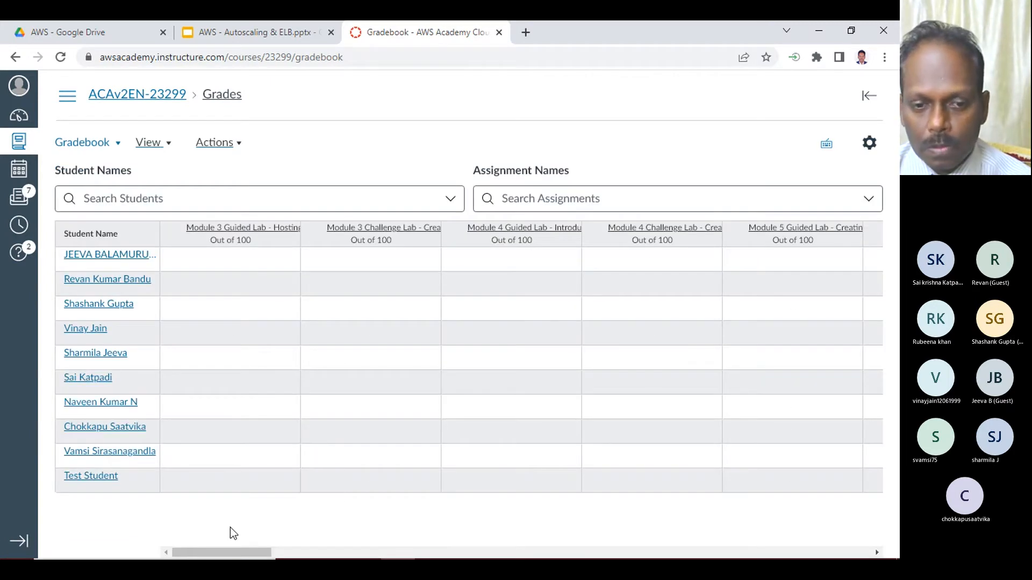
drag(243, 553, 633, 554)
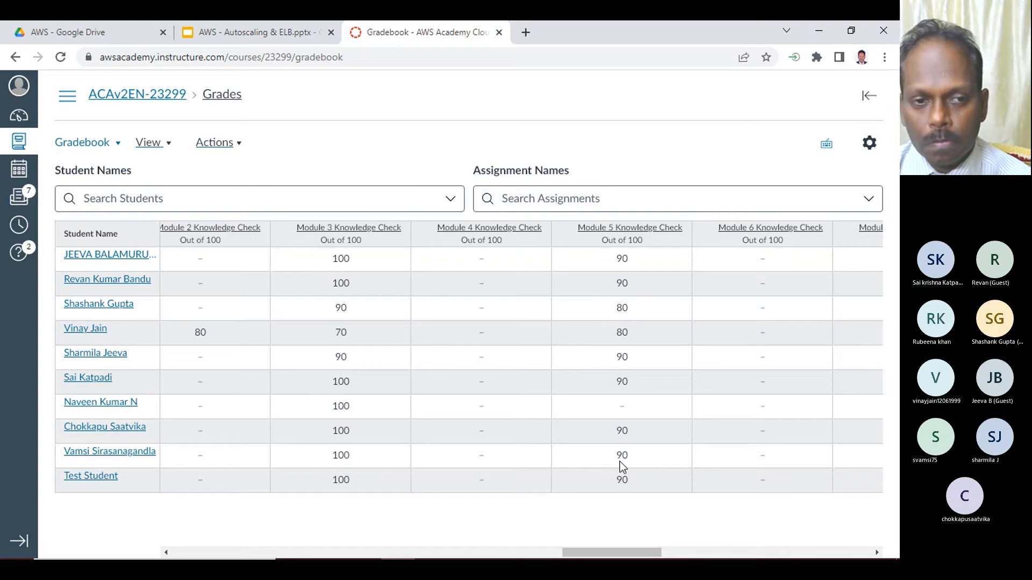
mouse_move(618, 559)
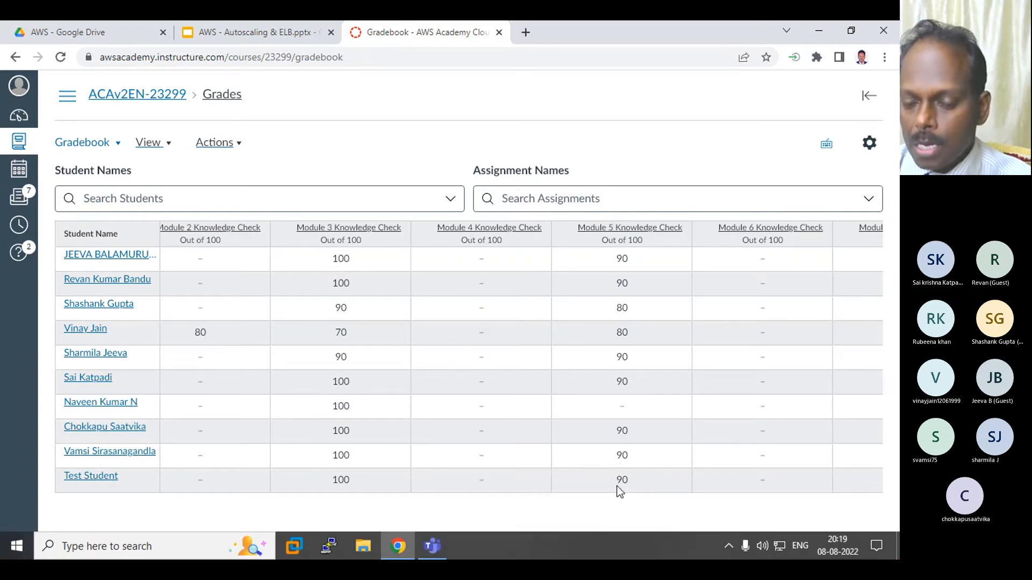
drag(603, 553, 108, 507)
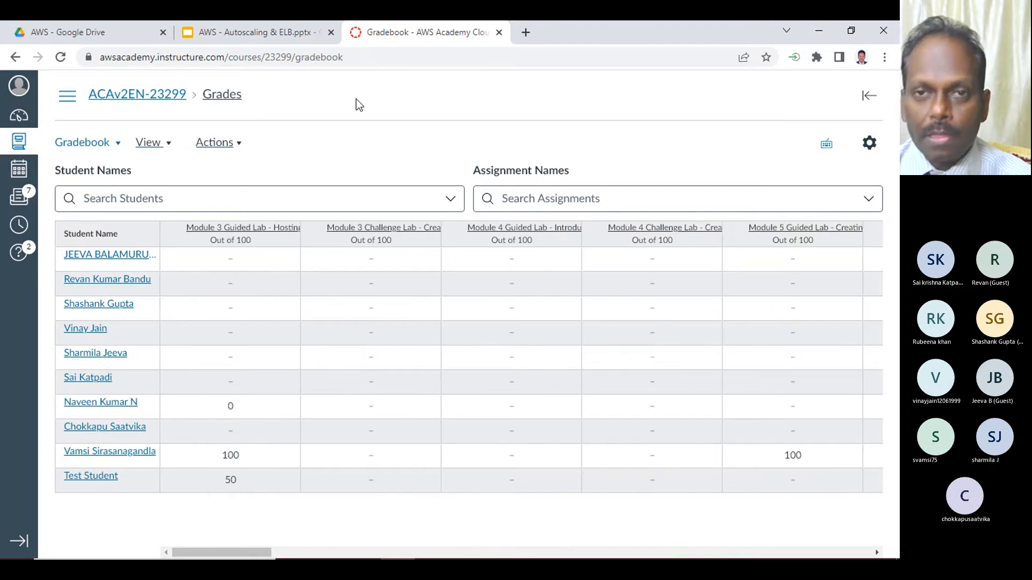
- Log out of the AWS Academy account and close its login page and the Autoscaling & ELB presentation
click(22, 86)
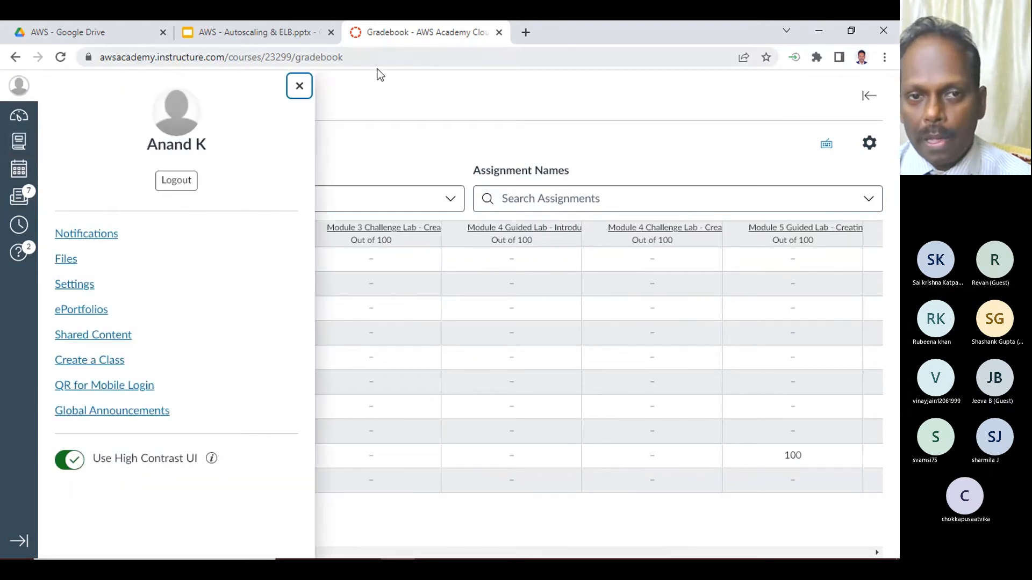
click(172, 181)
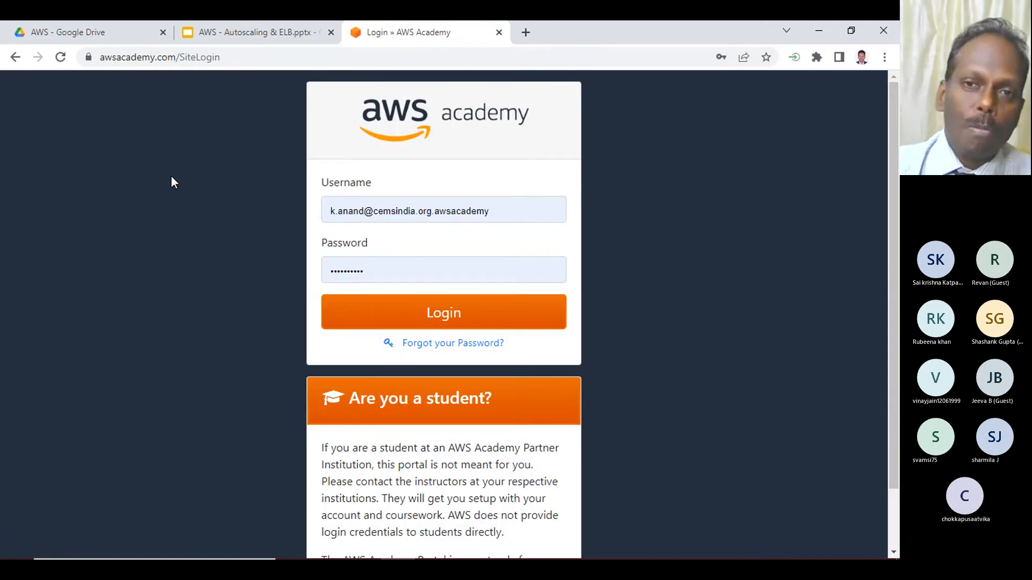
click(499, 33)
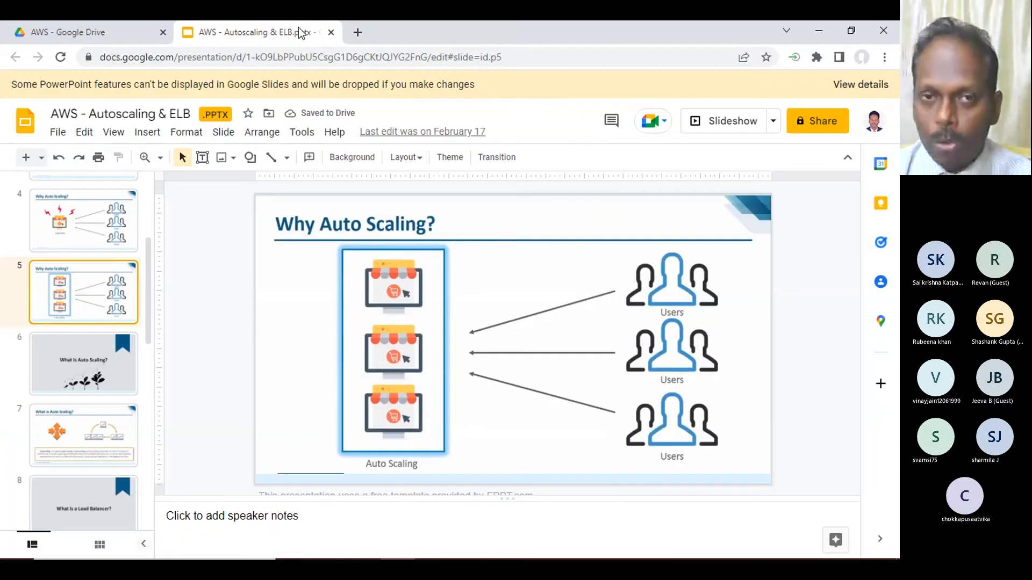
click(331, 32)
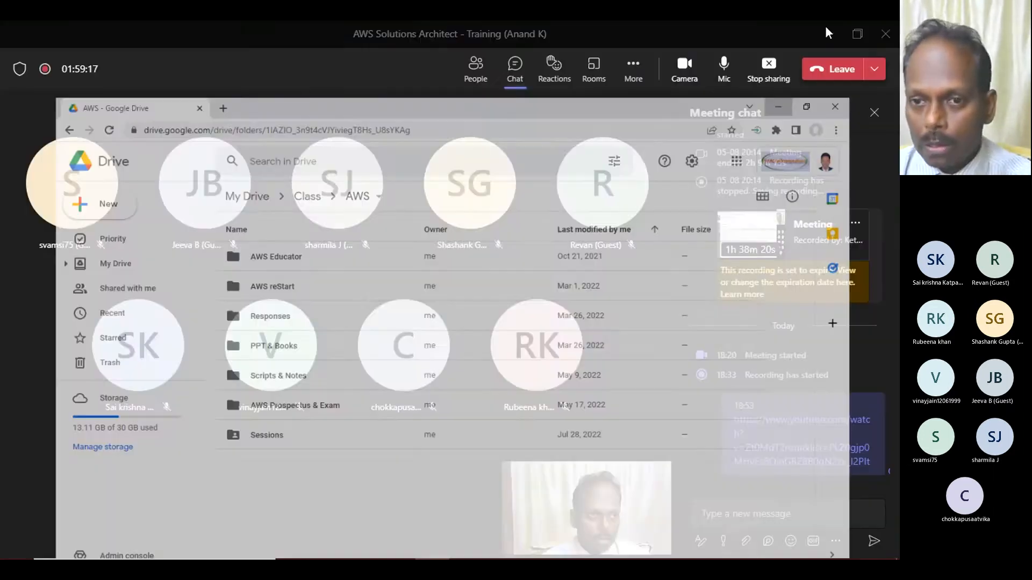
- Minimize the browser and stop sharing the screen in the Microsoft Teams meeting
click(819, 31)
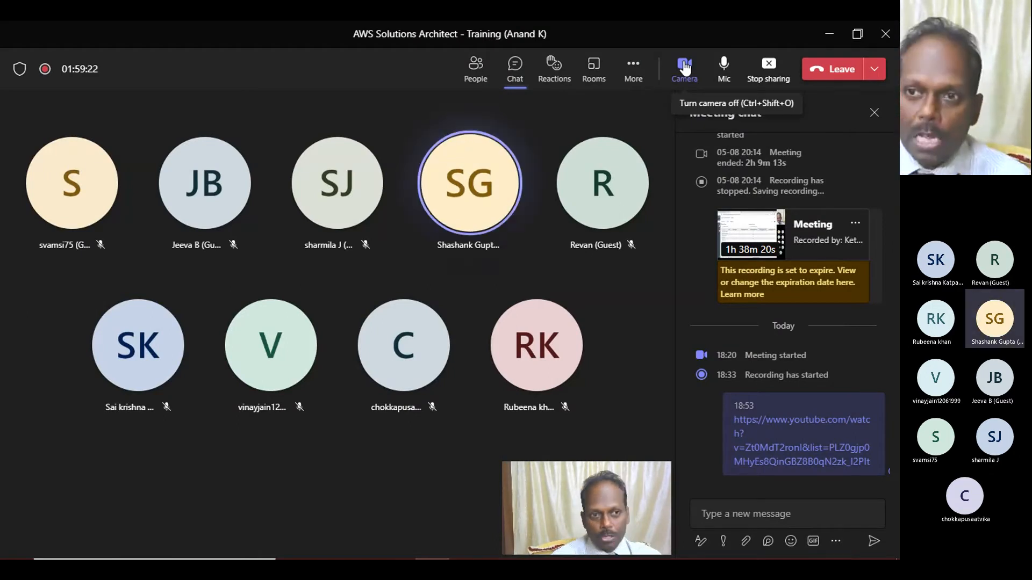
click(769, 65)
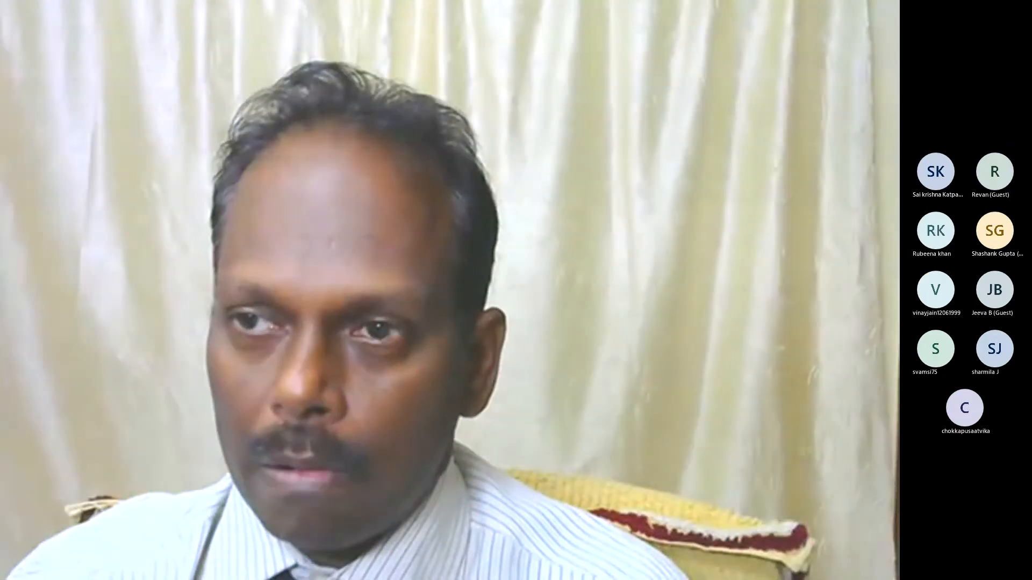